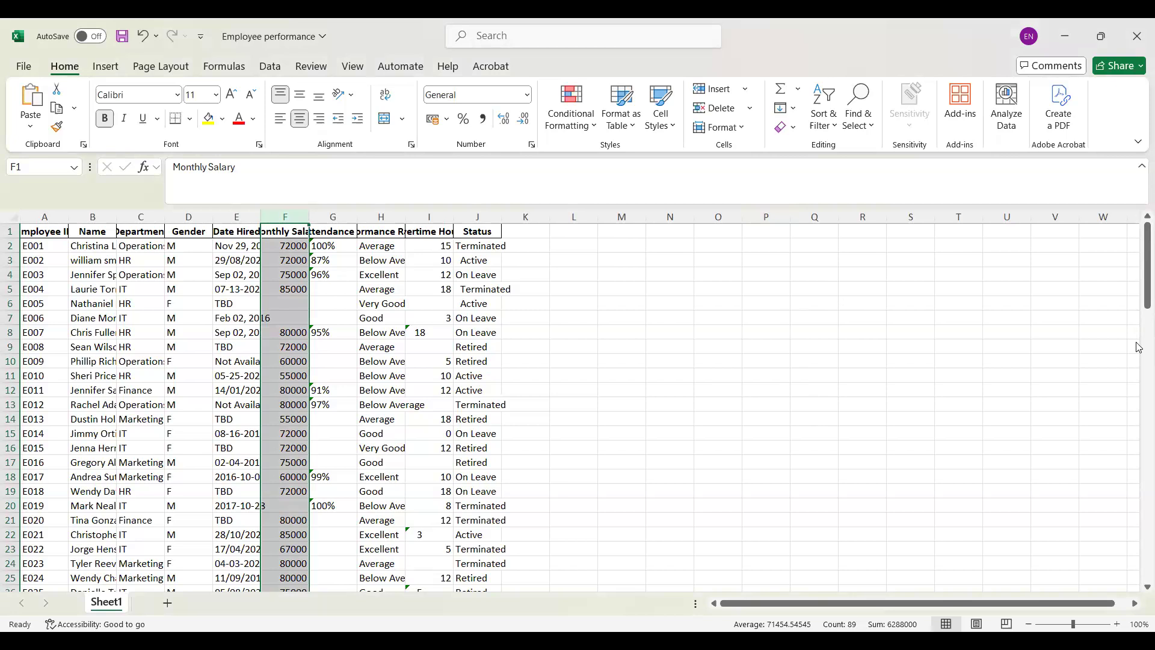
{"action": "mouse_move", "coordinate": [1141, 274]}
{"action": "left_mouse_down"}
{"action": "mouse_move", "coordinate": [1138, 355]}
{"action": "mouse_move", "coordinate": [1140, 276]}
{"action": "left_mouse_up"}
{"action": "key", "text": "alt+Tab"}
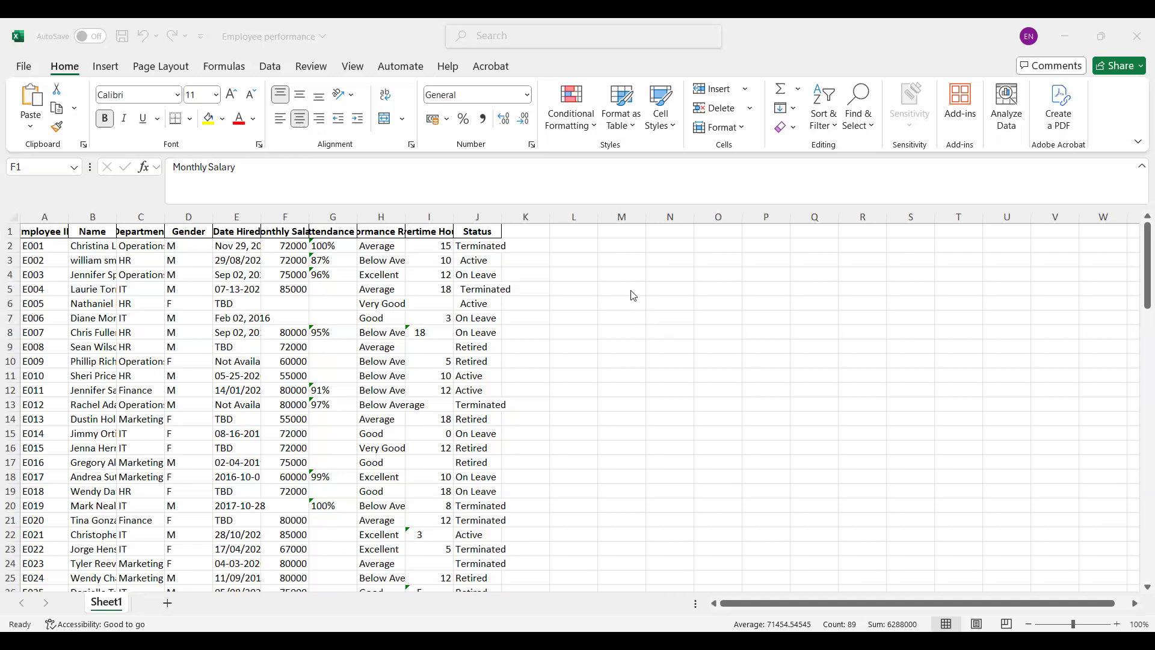
{"action": "left_click", "coordinate": [619, 259]}
{"action": "left_click", "coordinate": [618, 260]}
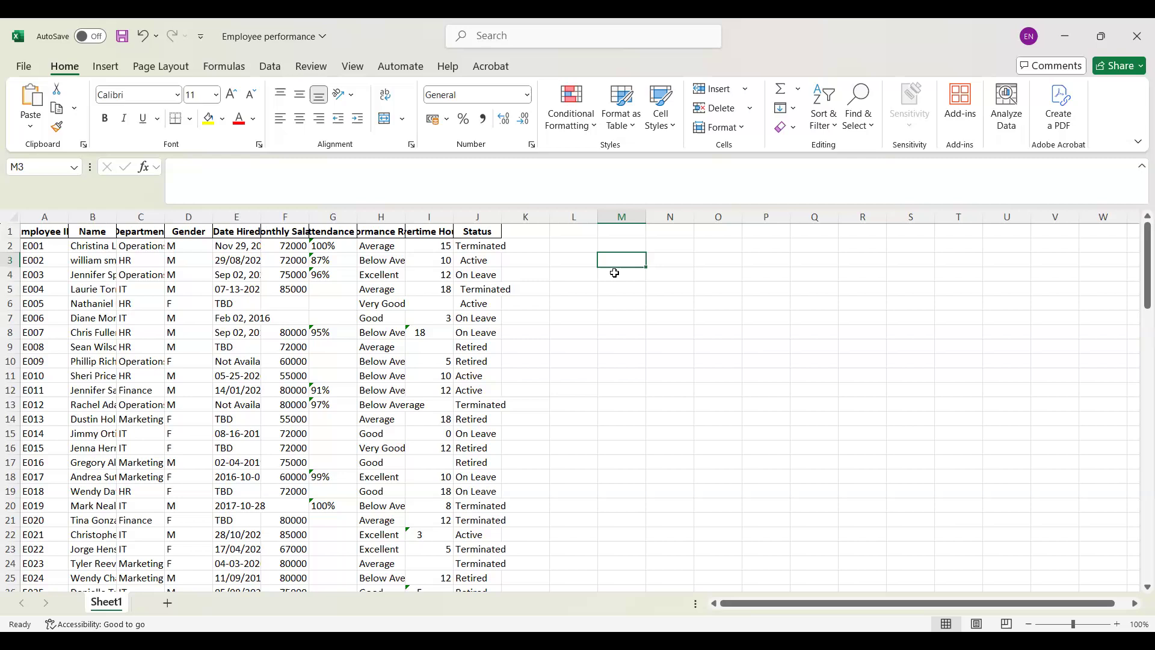
{"action": "left_click", "coordinate": [612, 254]}
{"action": "left_click", "coordinate": [94, 217]}
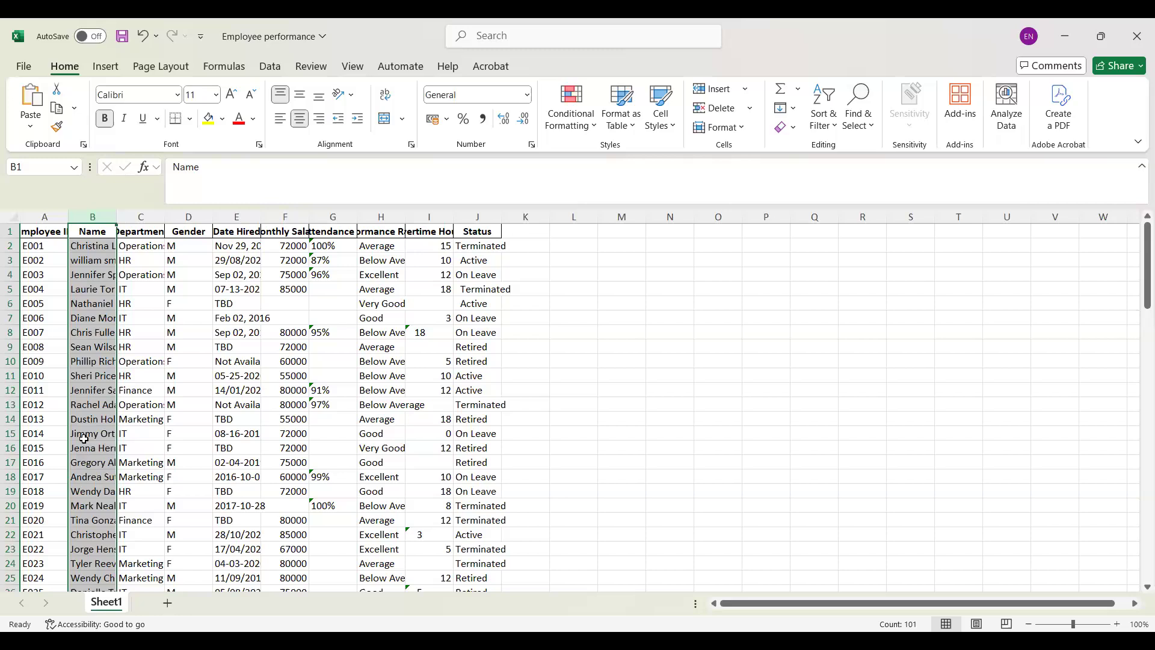
{"action": "left_click", "coordinate": [10, 231]}
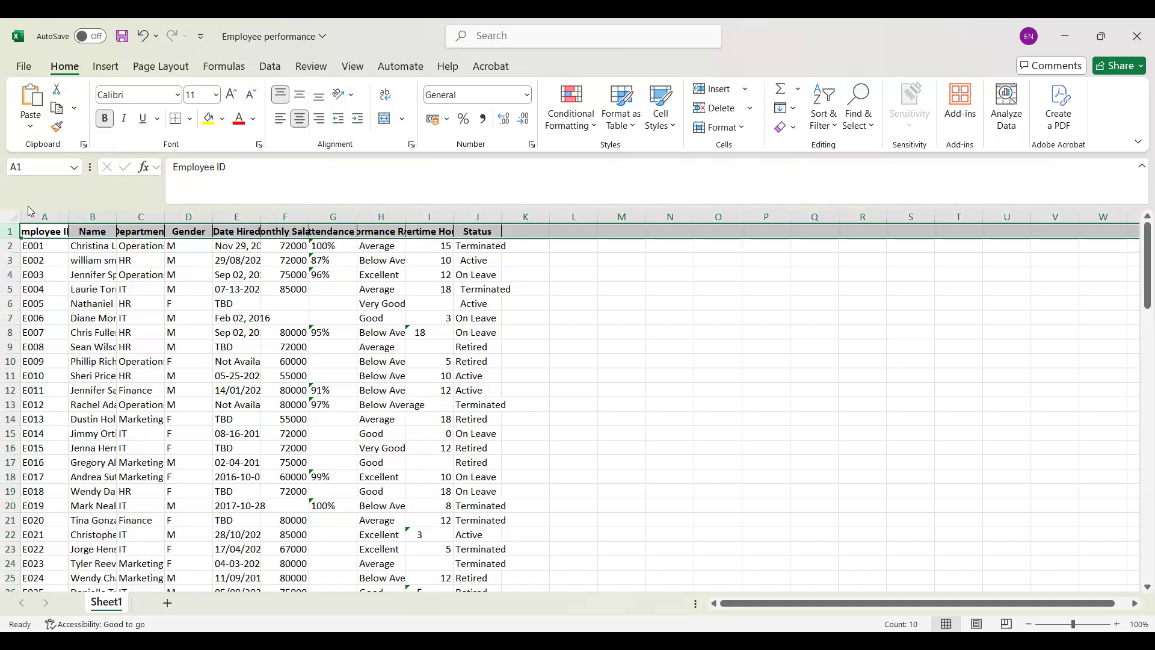
{"action": "left_click", "coordinate": [30, 216]}
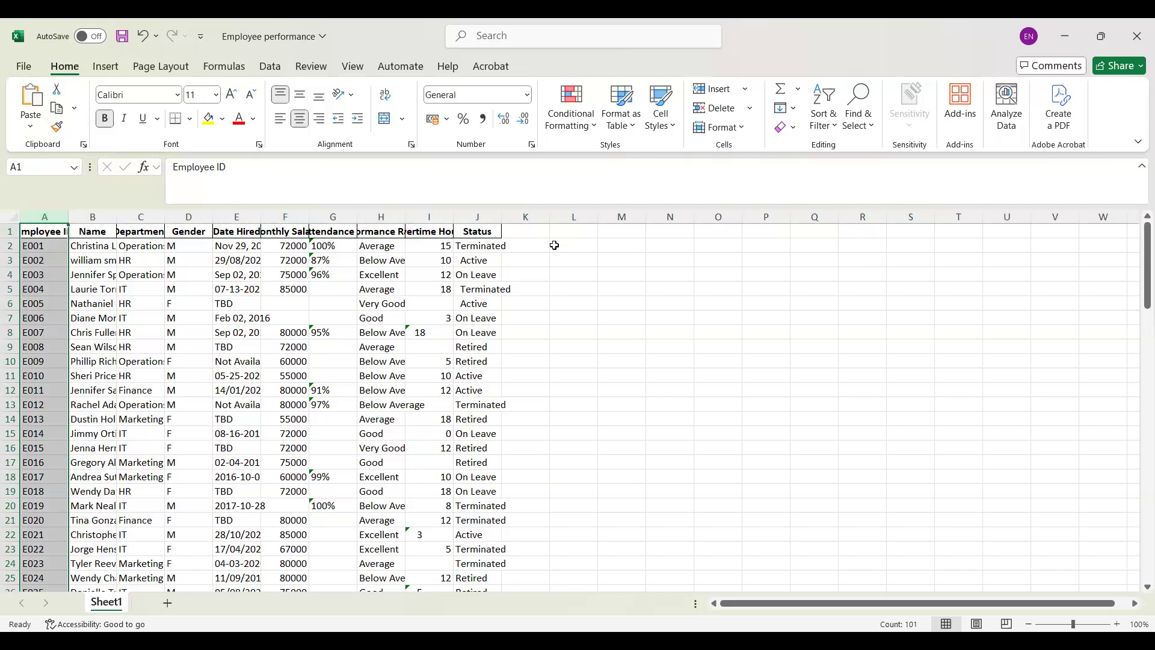
Step: Enter the label VLOOKUP in cell L2, beside the employee table
{"action": "left_click", "coordinate": [572, 243]}
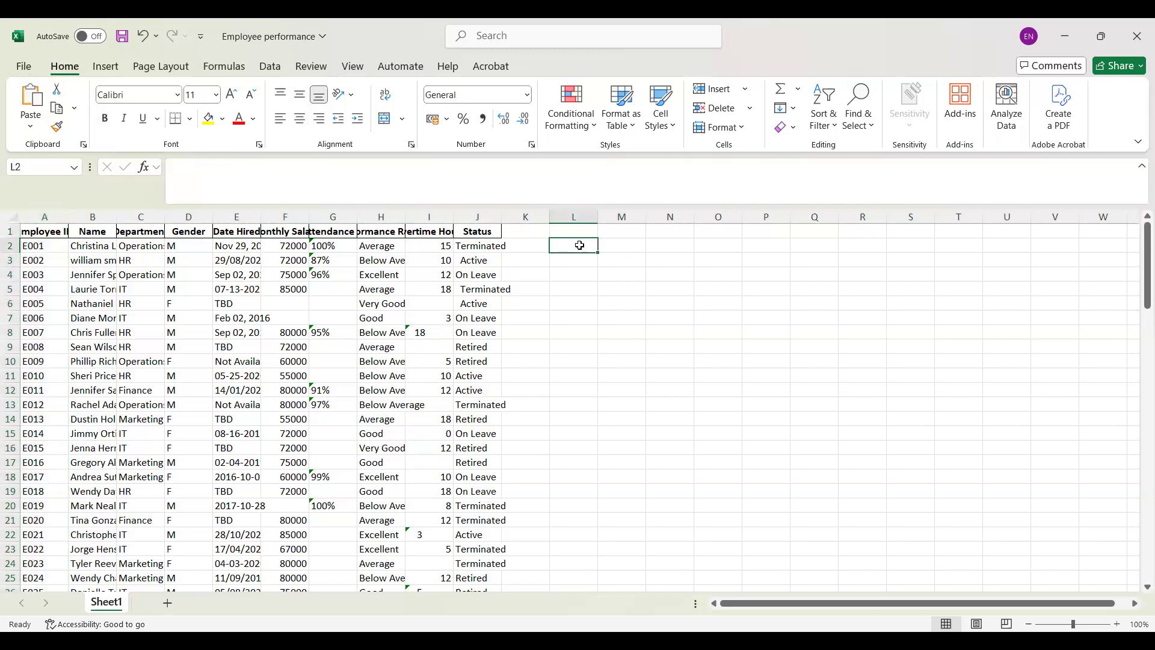
{"action": "type", "text": "VLOOKUP"}
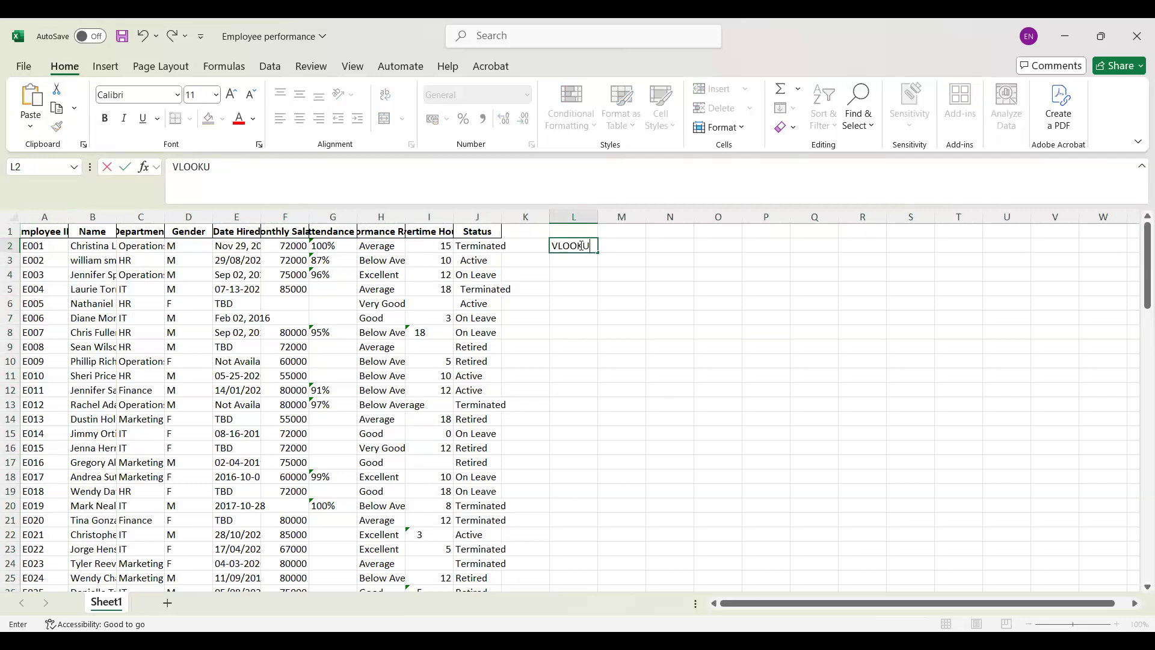
Step: Insert the VLOOKUP function in cell M2 and use cell M1 as its lookup value
{"action": "left_click", "coordinate": [623, 246]}
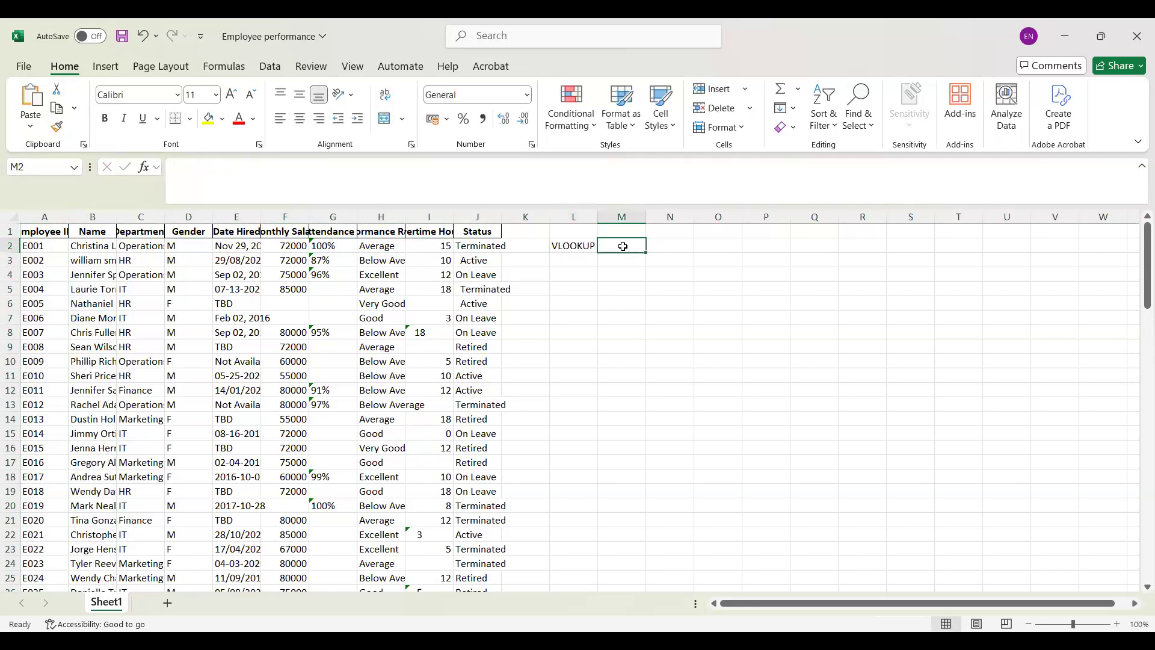
{"action": "left_click", "coordinate": [145, 169]}
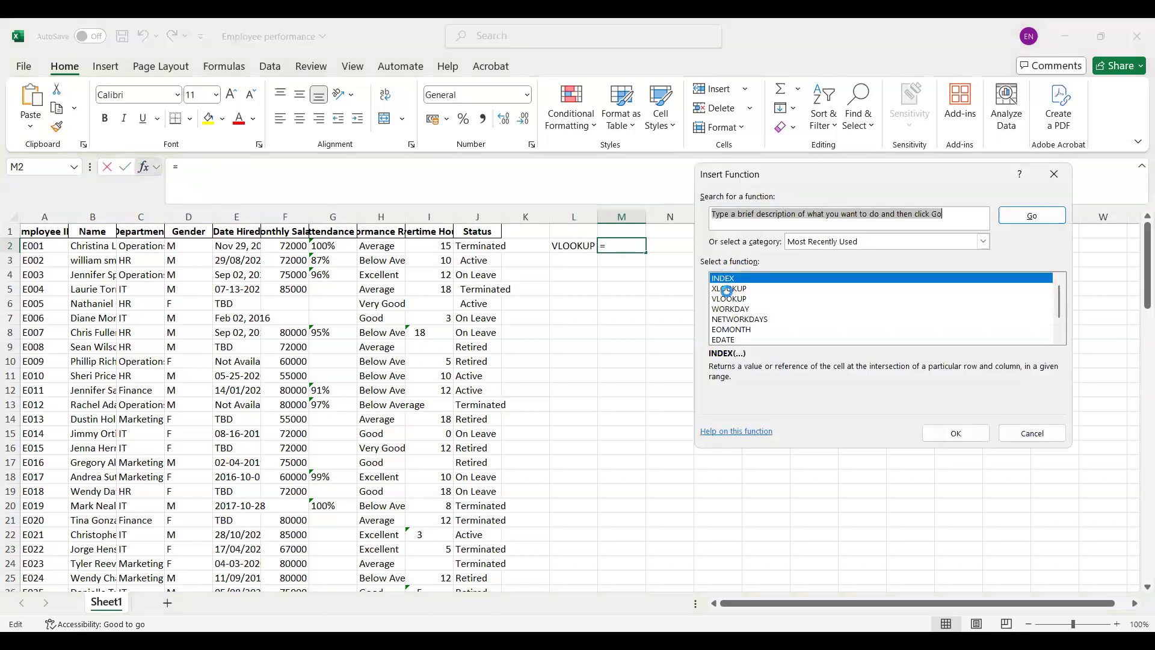
{"action": "left_click", "coordinate": [729, 299]}
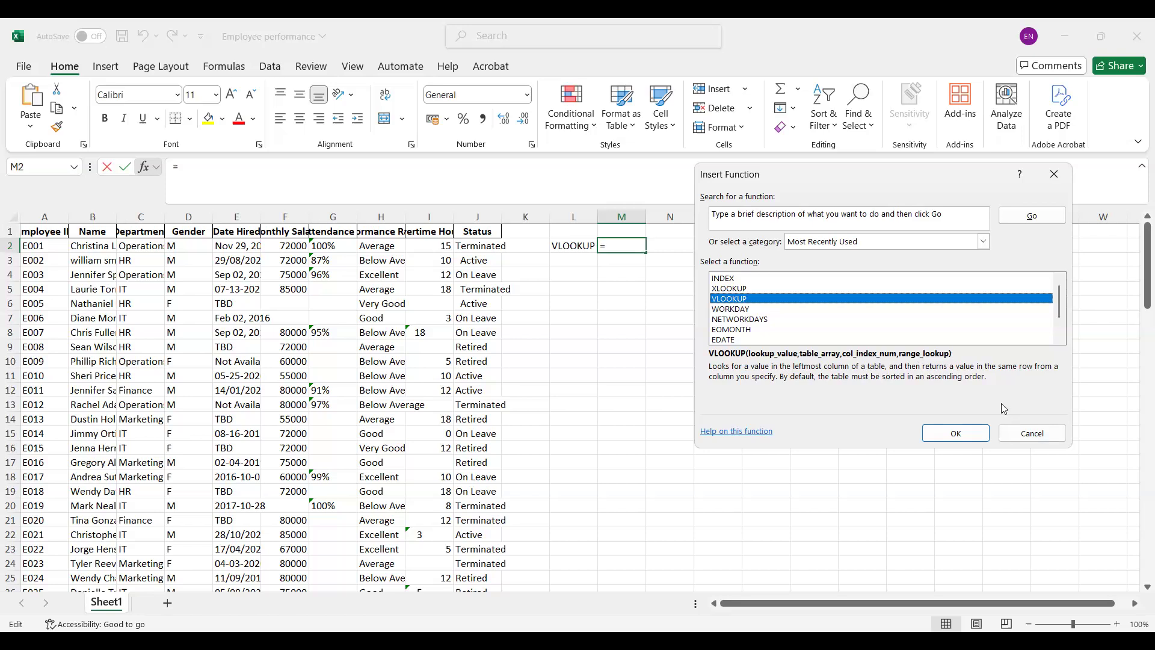
{"action": "left_click", "coordinate": [982, 428]}
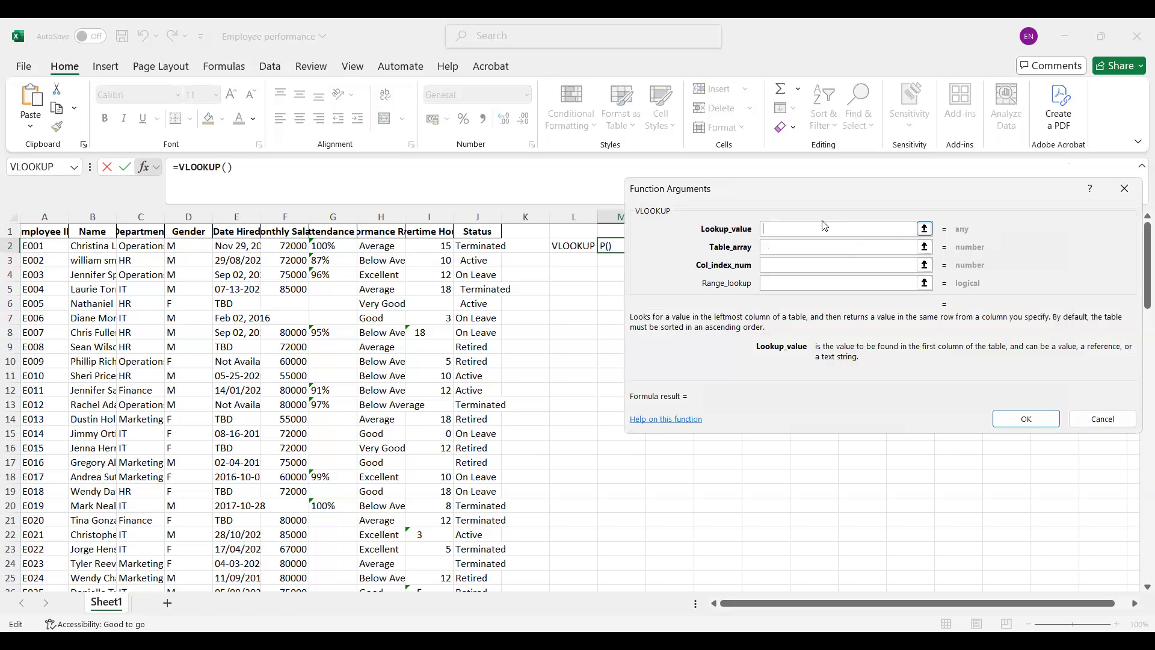
{"action": "left_click", "coordinate": [605, 229]}
Step: Complete the M2 function with table array A1:J101 and column index number 6
{"action": "left_click", "coordinate": [782, 249]}
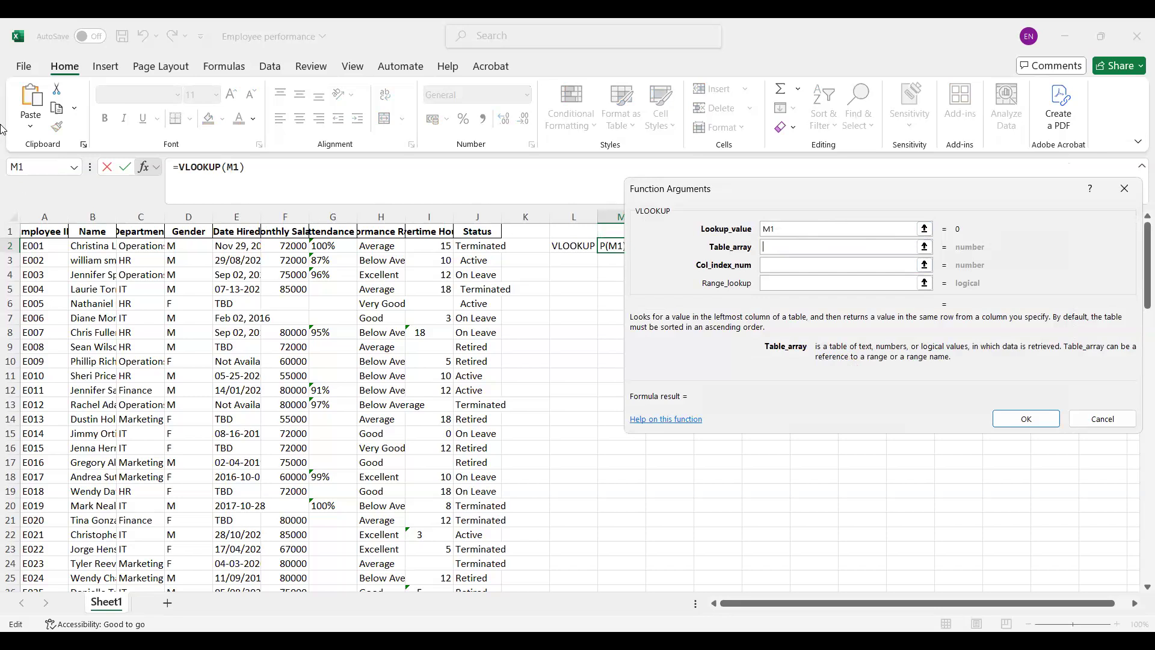
{"action": "left_click", "coordinate": [24, 227]}
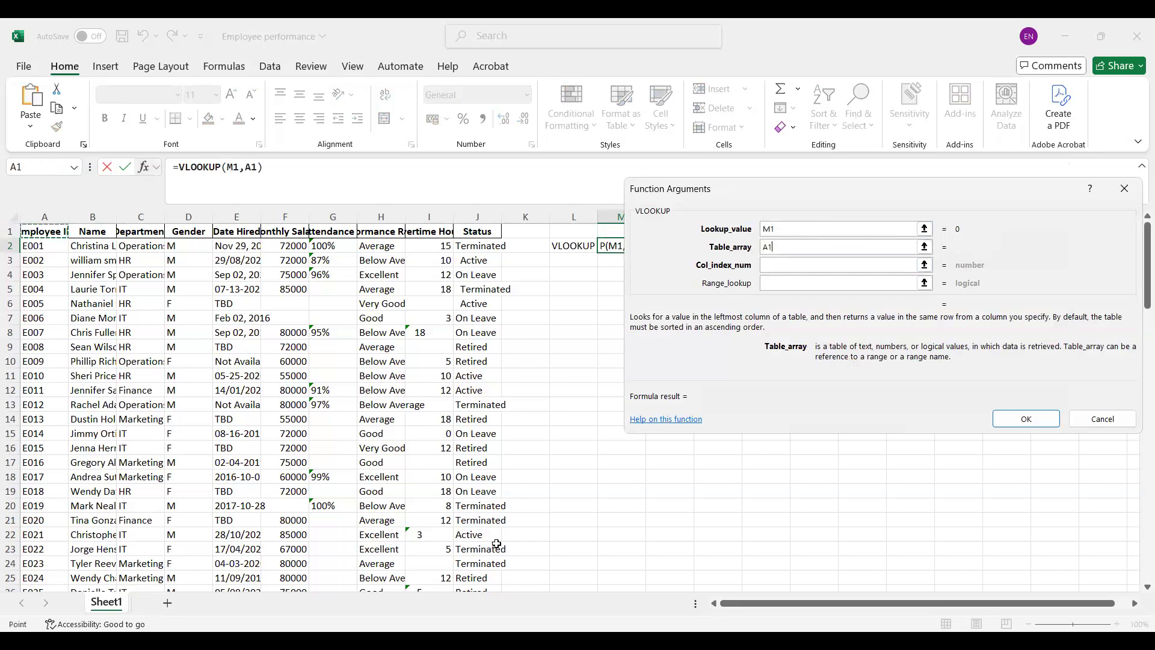
{"action": "left_click_drag", "start_coordinate": [488, 592], "coordinate": [497, 510]}
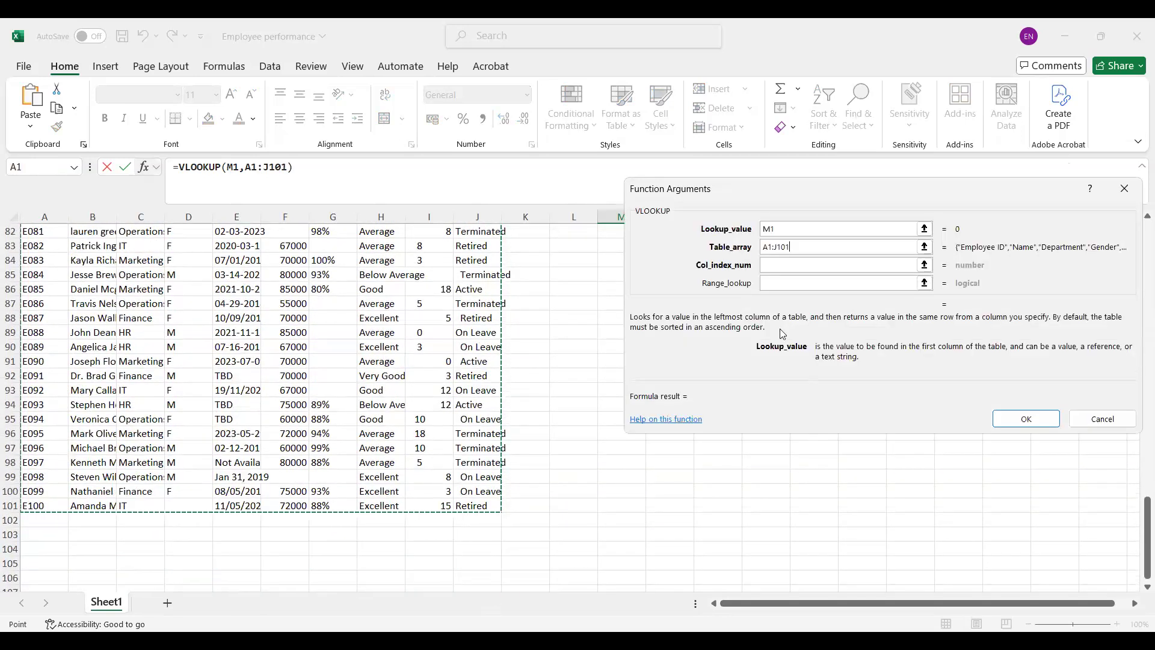
{"action": "left_click", "coordinate": [775, 267]}
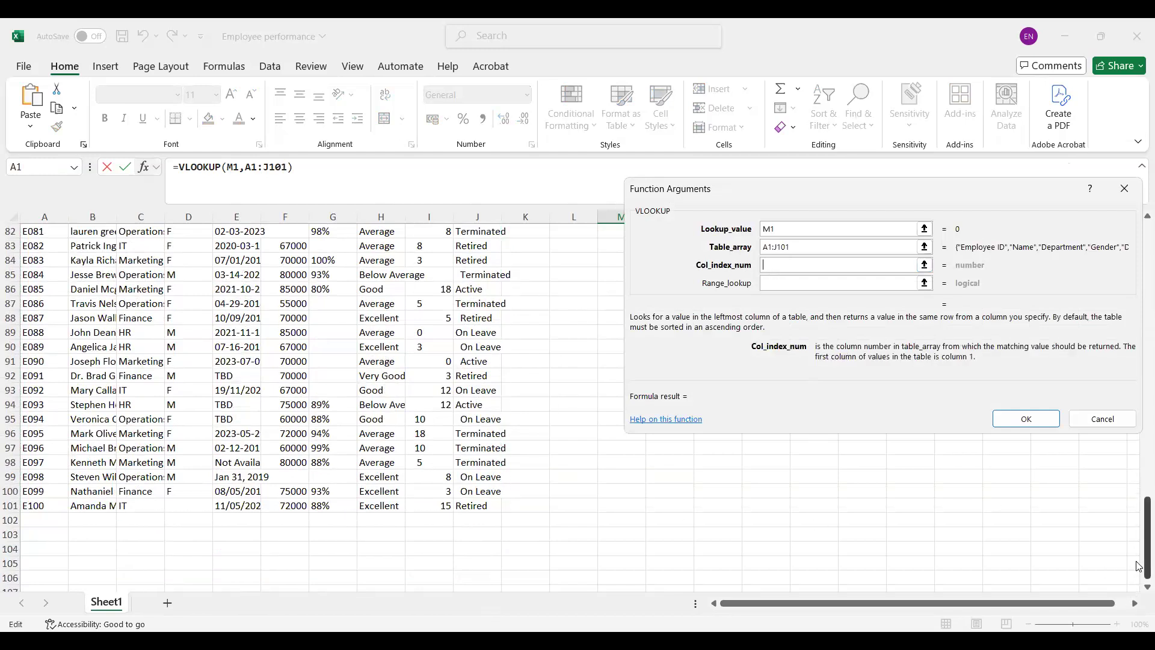
{"action": "left_click_drag", "start_coordinate": [1137, 566], "coordinate": [1071, 248]}
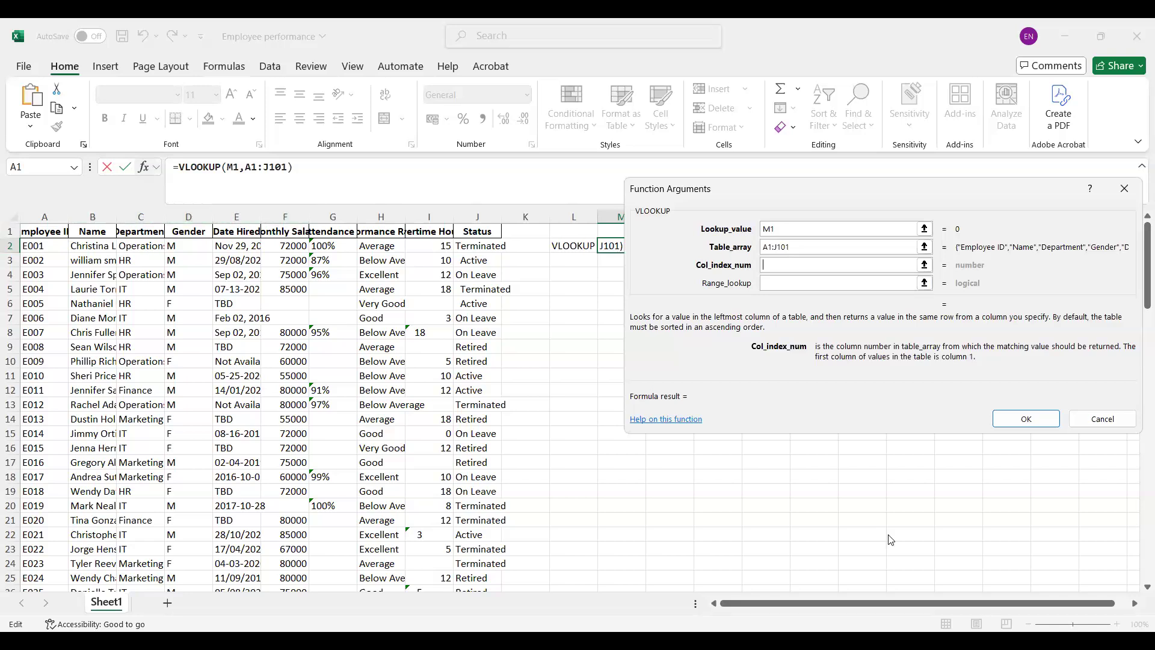
{"action": "type", "text": "6"}
{"action": "left_click", "coordinate": [1029, 418]}
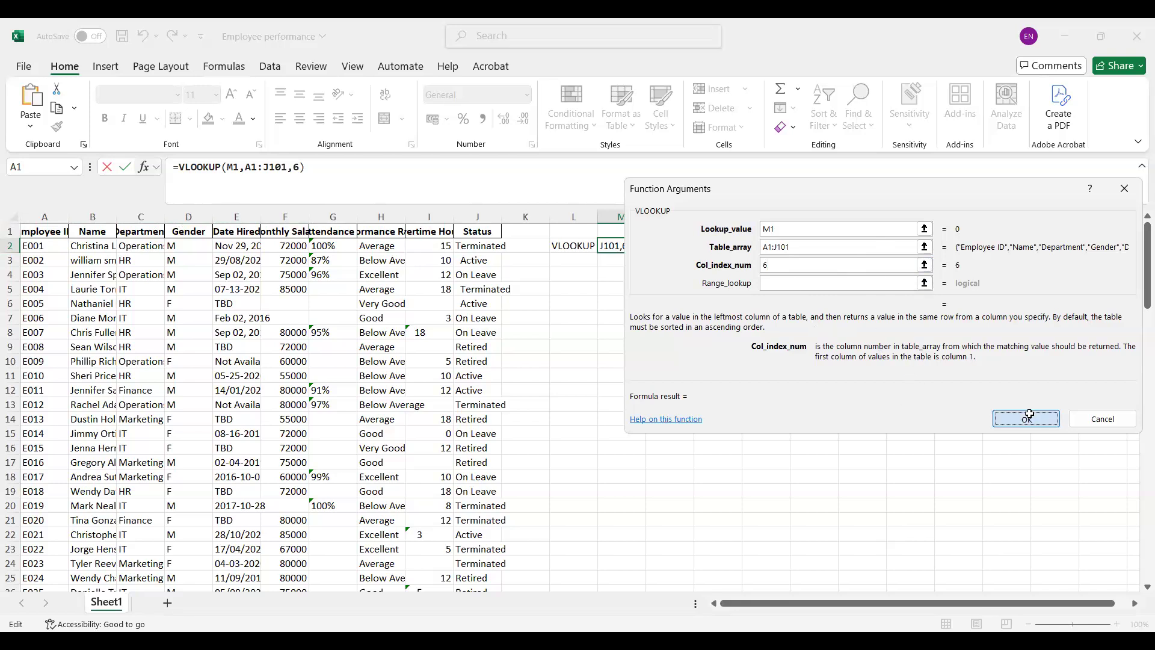
Step: Enter the employee ID E001 in cell M1 as the value to look up
{"action": "left_click", "coordinate": [616, 236]}
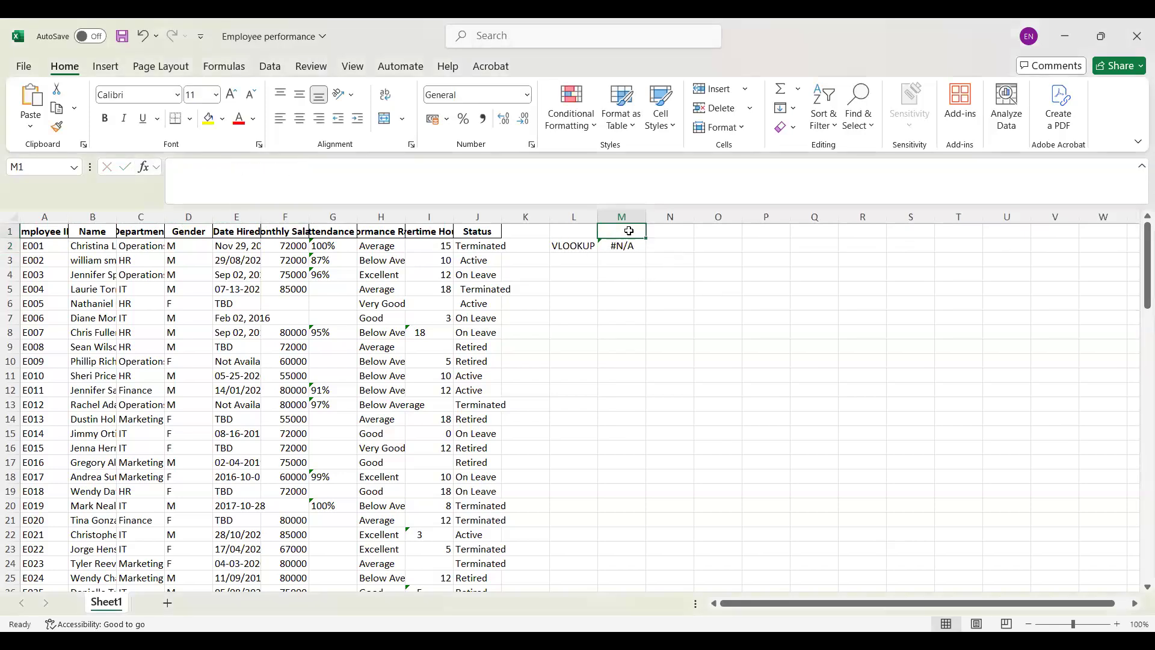
{"action": "double_click", "coordinate": [630, 229]}
{"action": "type", "text": "E001"}
{"action": "key", "text": "Return"}
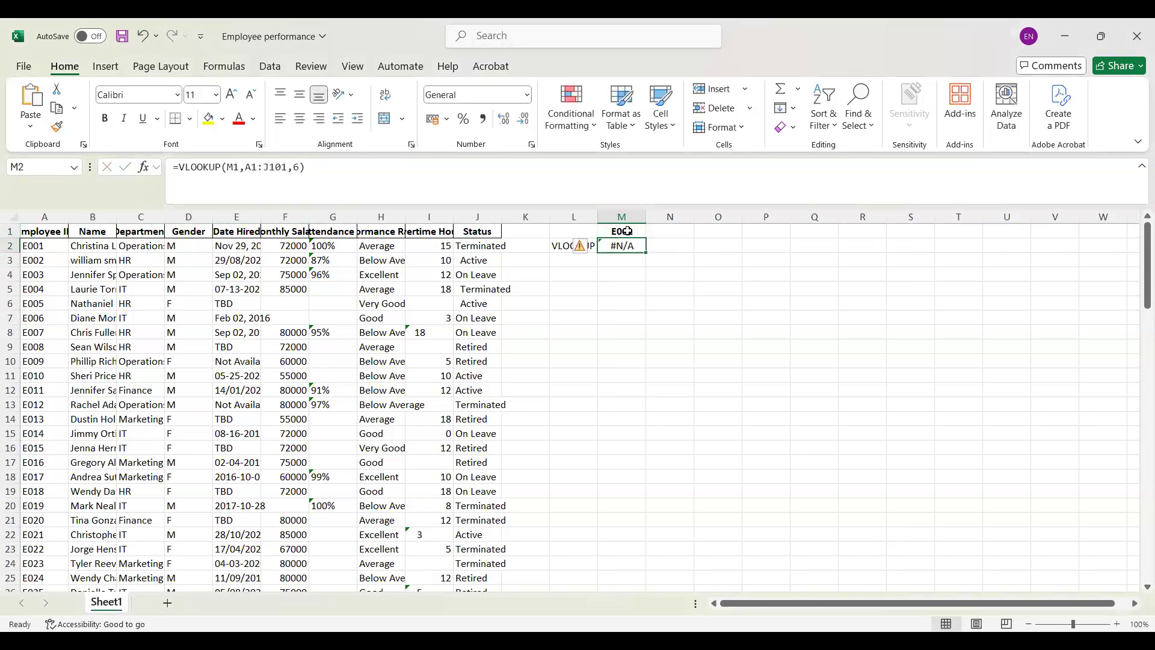
Step: Add 1 as the range lookup argument to the VLOOKUP formula in M2
{"action": "left_click", "coordinate": [627, 231]}
{"action": "left_click", "coordinate": [628, 247]}
{"action": "left_click", "coordinate": [299, 167]}
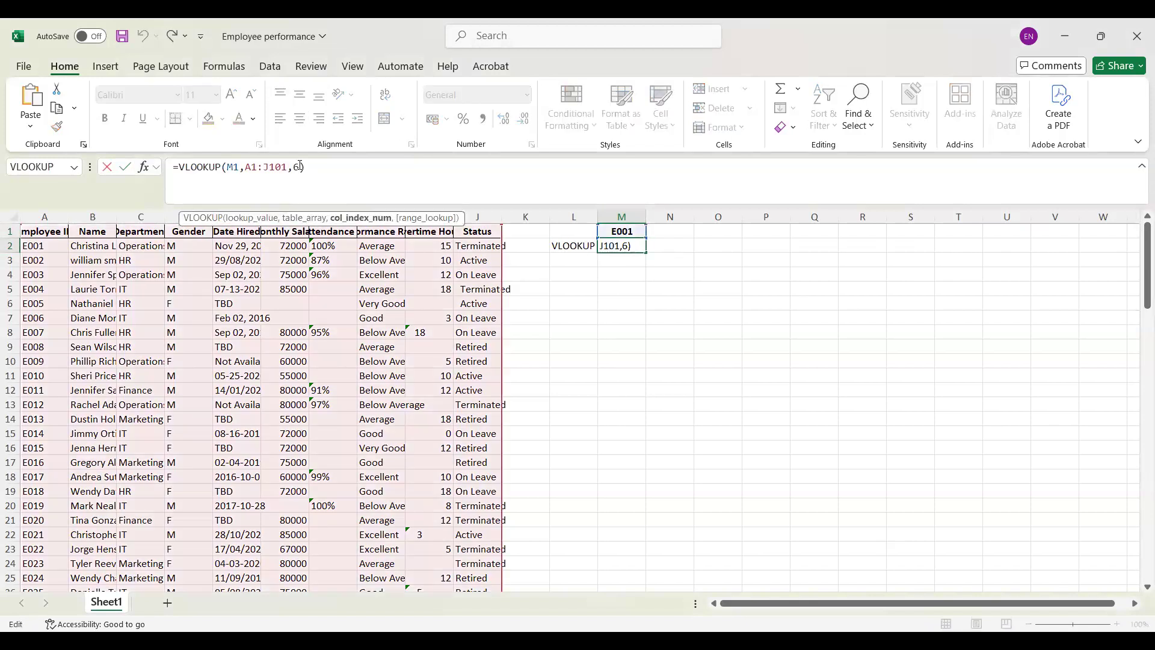
{"action": "type", "text": ",1"}
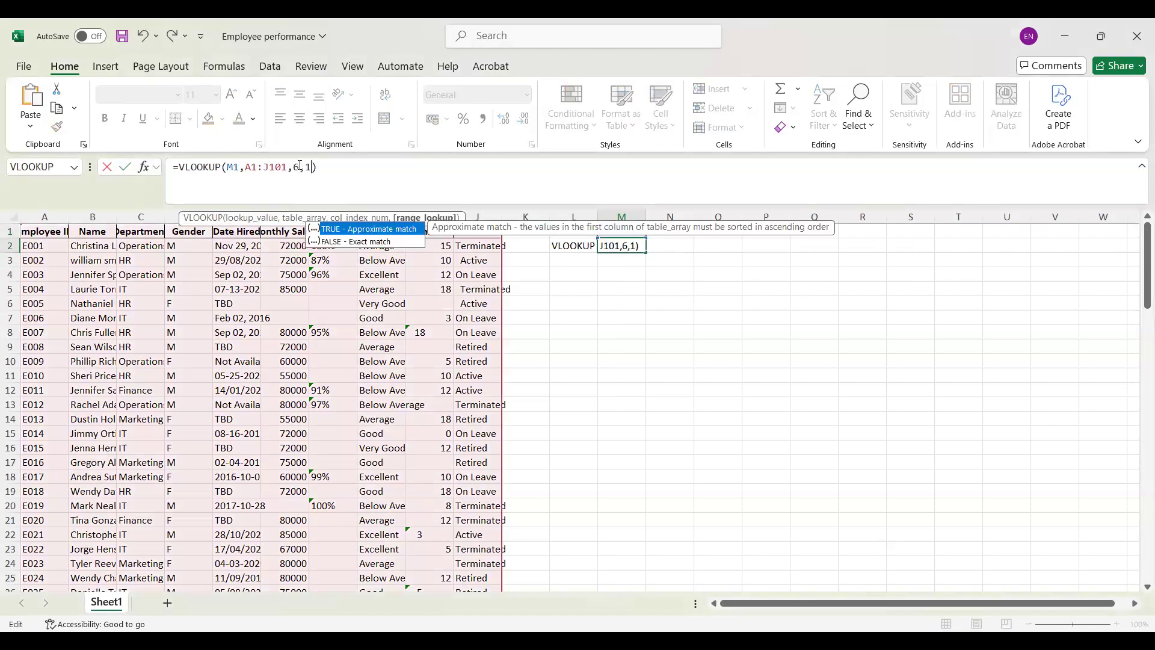
{"action": "key", "text": "Return"}
Step: Change the range lookup argument of the M2 formula to 0 so it requires an exact match
{"action": "left_click", "coordinate": [621, 246]}
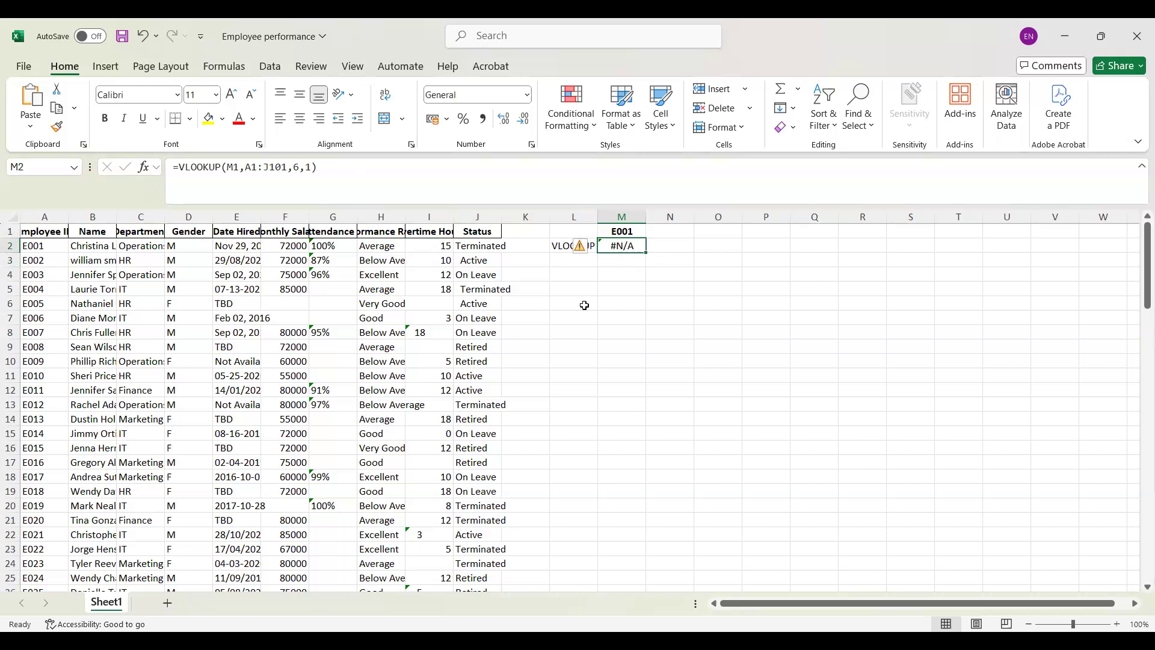
{"action": "left_click", "coordinate": [635, 230]}
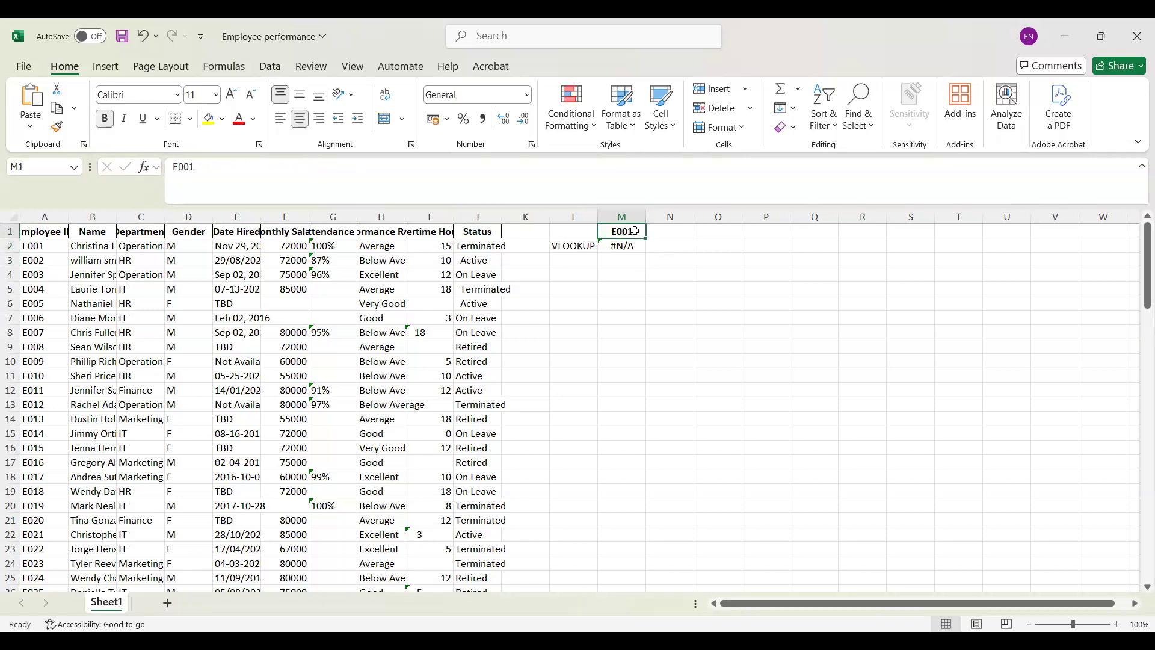
{"action": "left_click", "coordinate": [632, 246]}
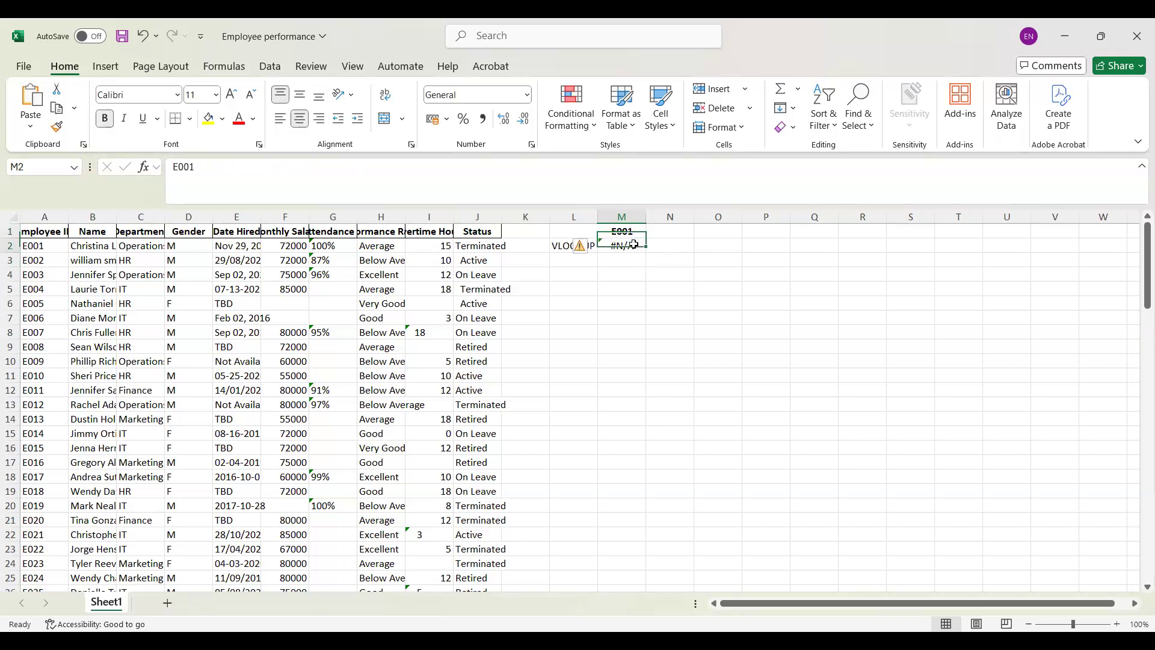
{"action": "left_click", "coordinate": [238, 167]}
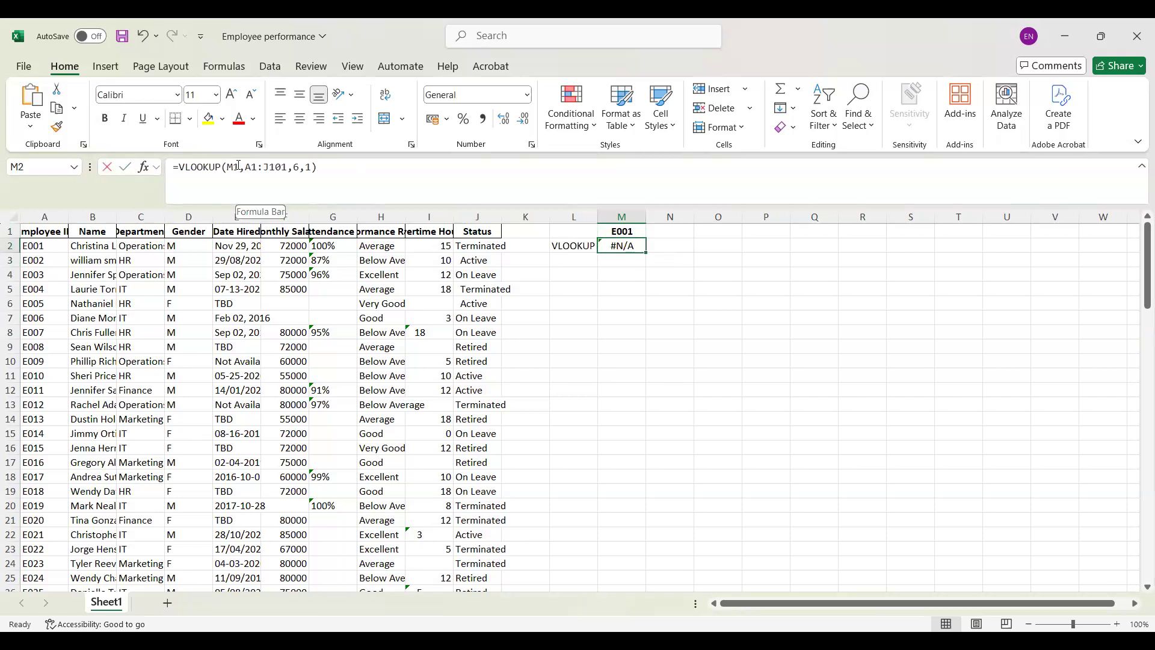
{"action": "left_click", "coordinate": [314, 166]}
{"action": "key", "text": "BackSpace"}
{"action": "type", "text": "0"}
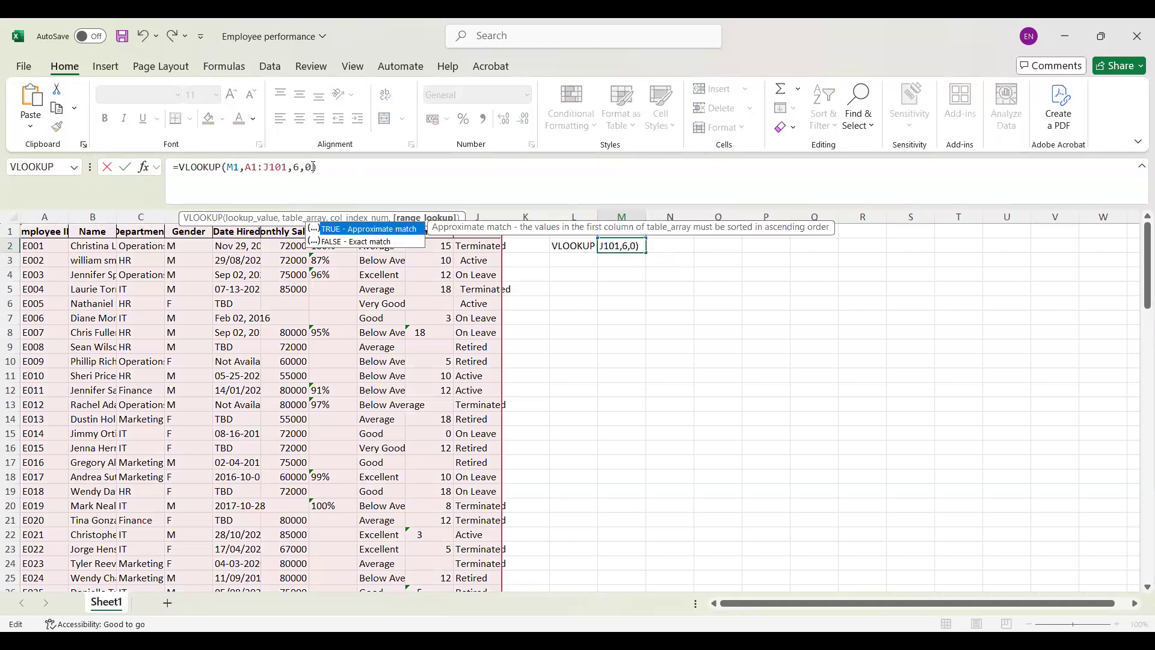
{"action": "key", "text": "Return"}
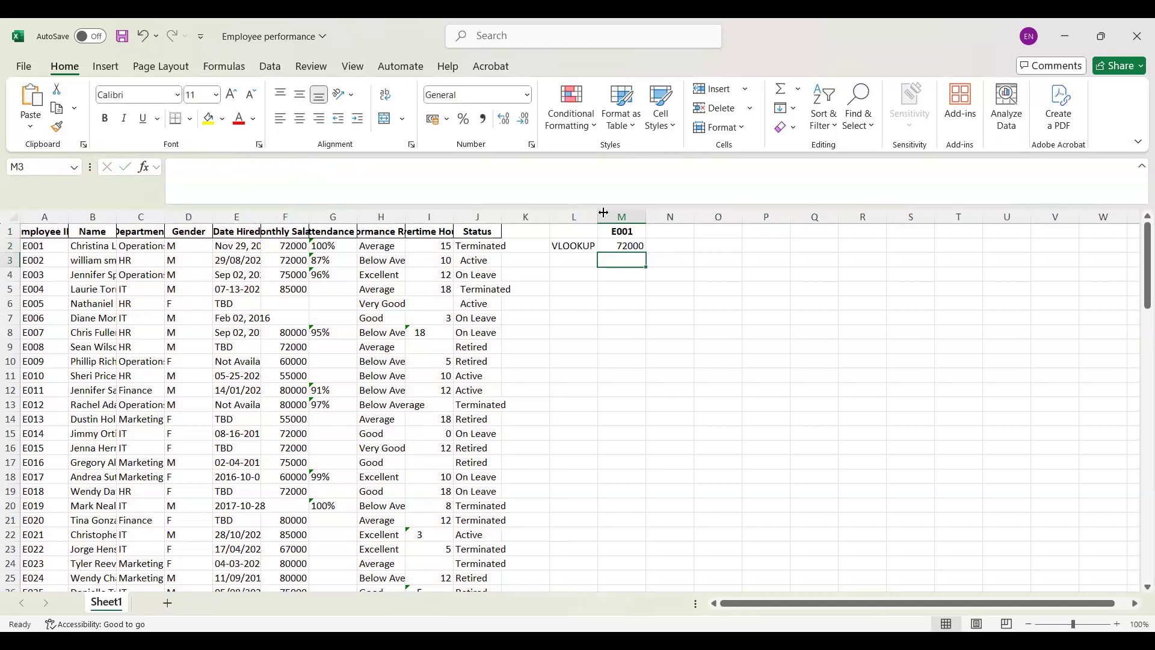
{"action": "left_click", "coordinate": [624, 243]}
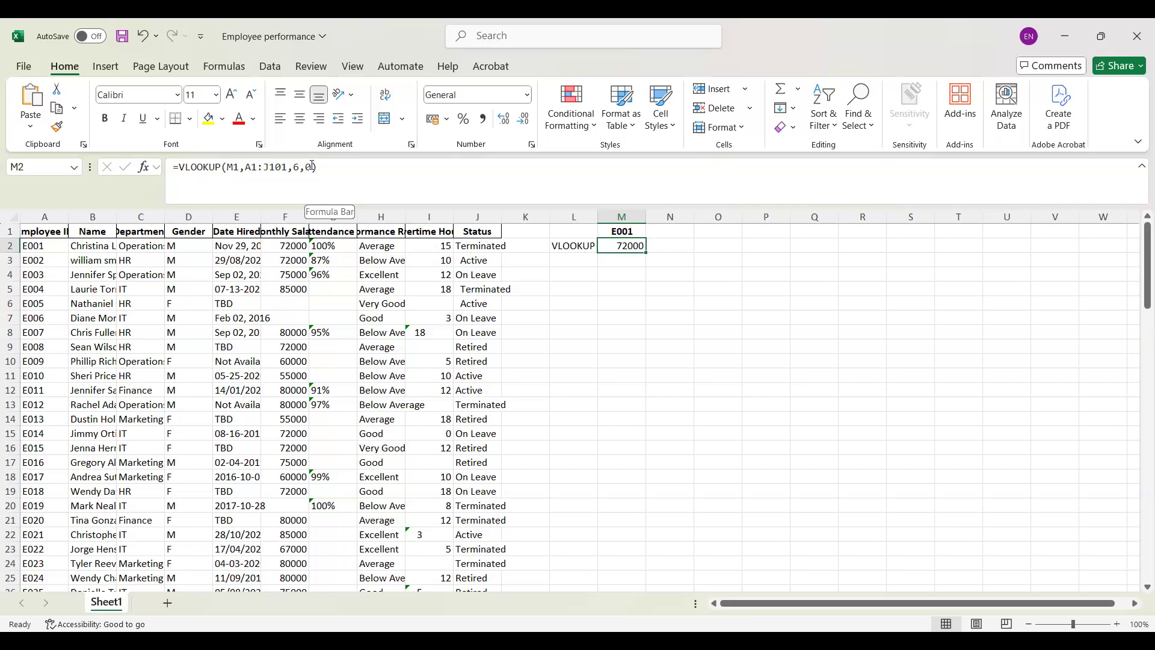
{"action": "left_click", "coordinate": [685, 252]}
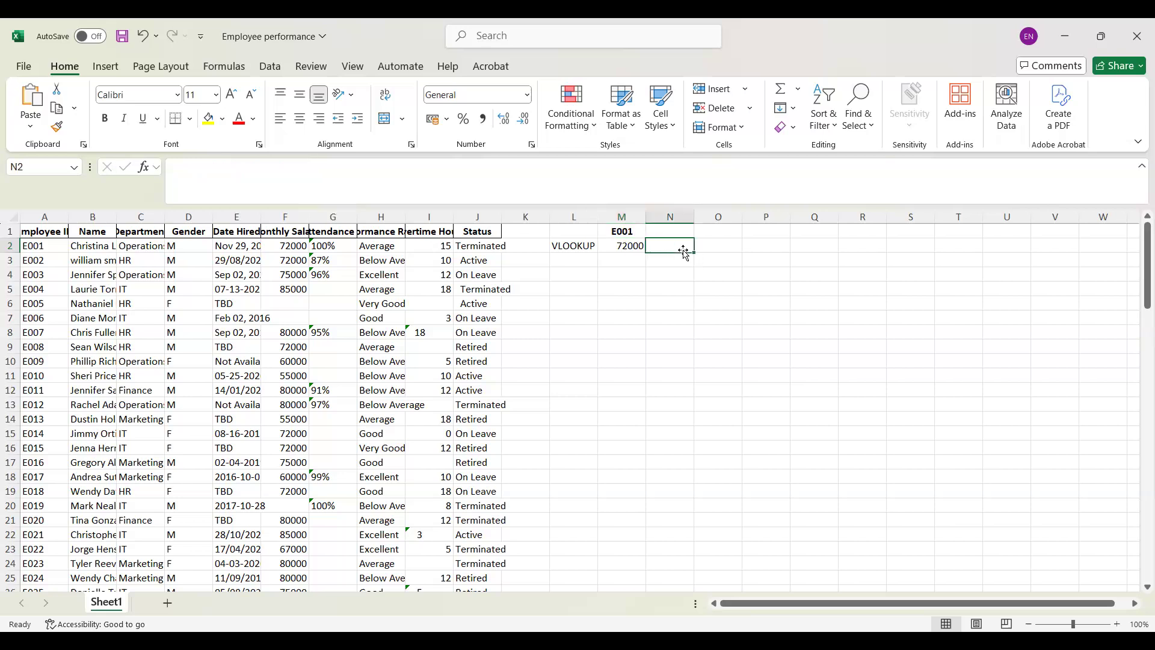
{"action": "type", "text": "="}
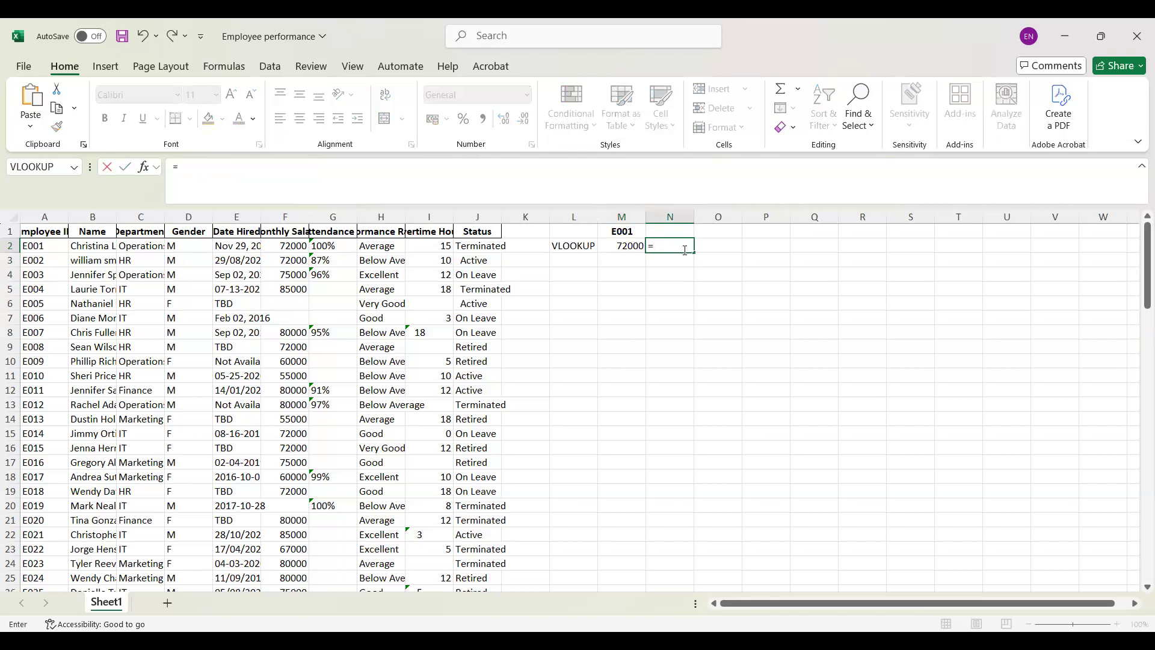
{"action": "type", "text": "vl"}
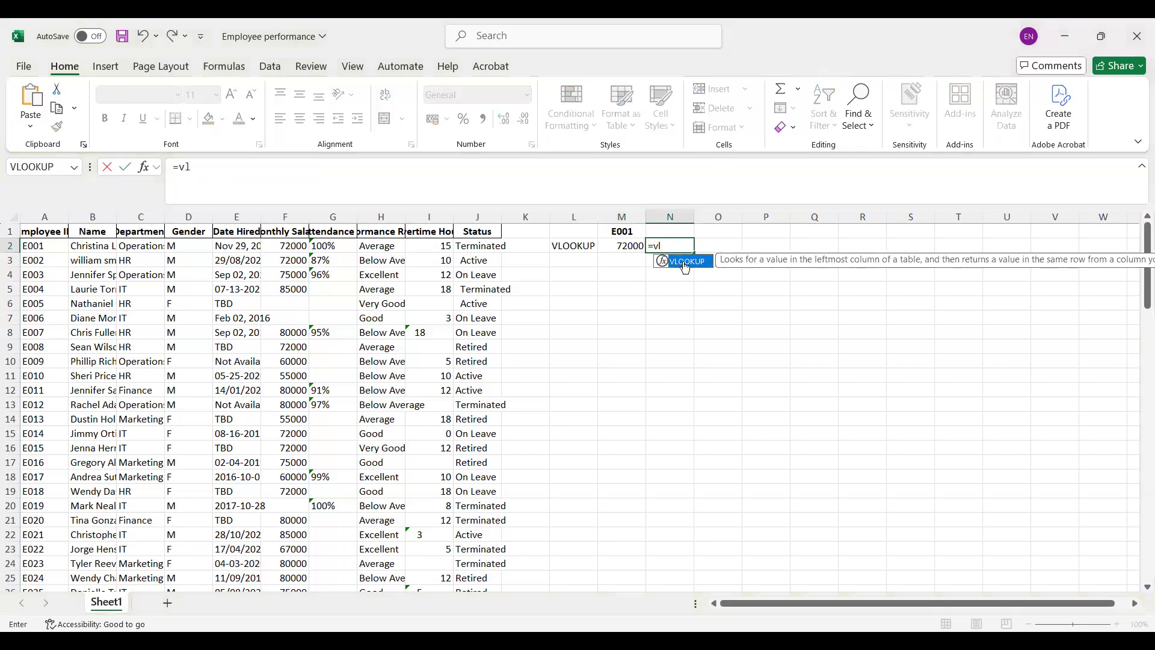
{"action": "key", "text": "Tab"}
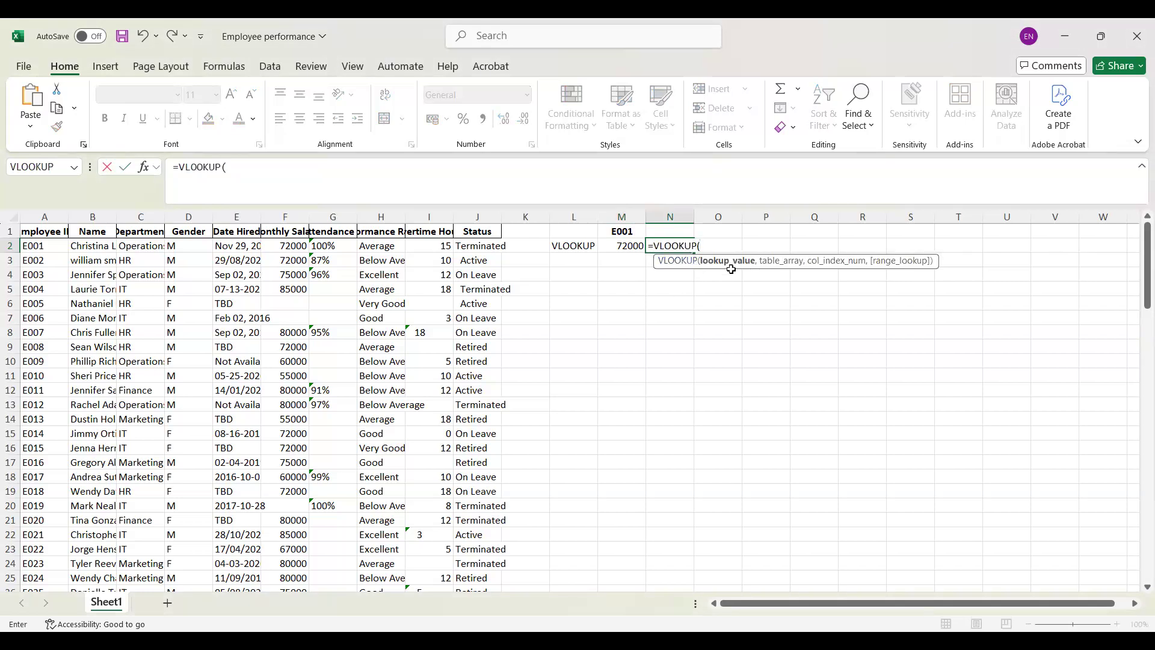
{"action": "left_click", "coordinate": [717, 228]}
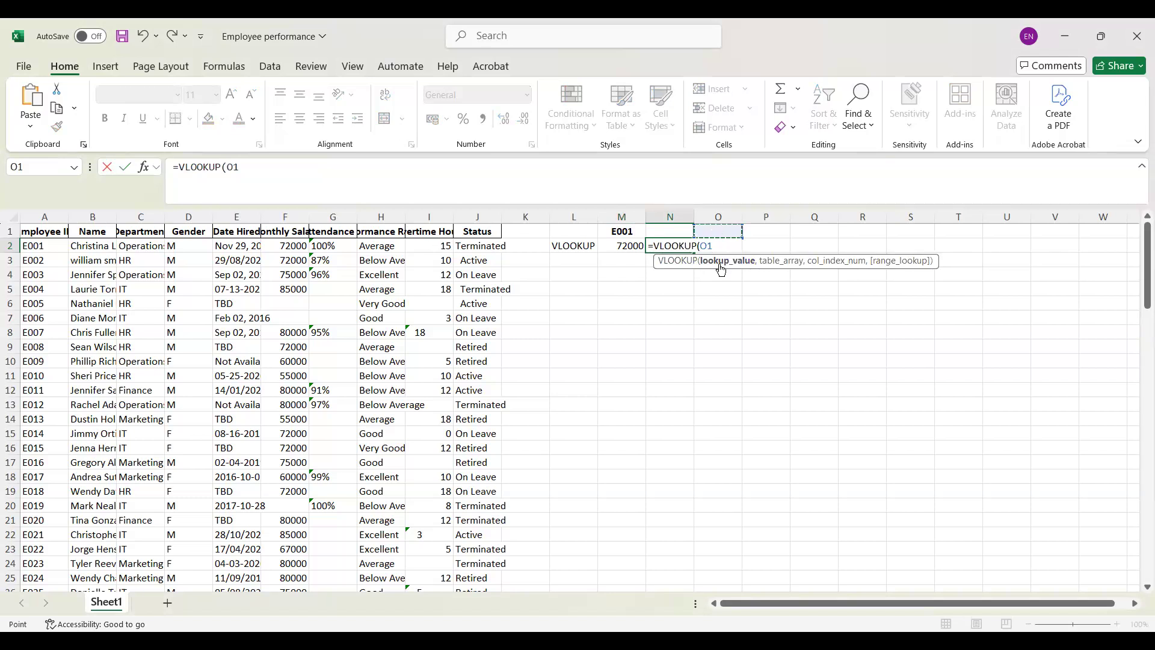
{"action": "type", "text": ","}
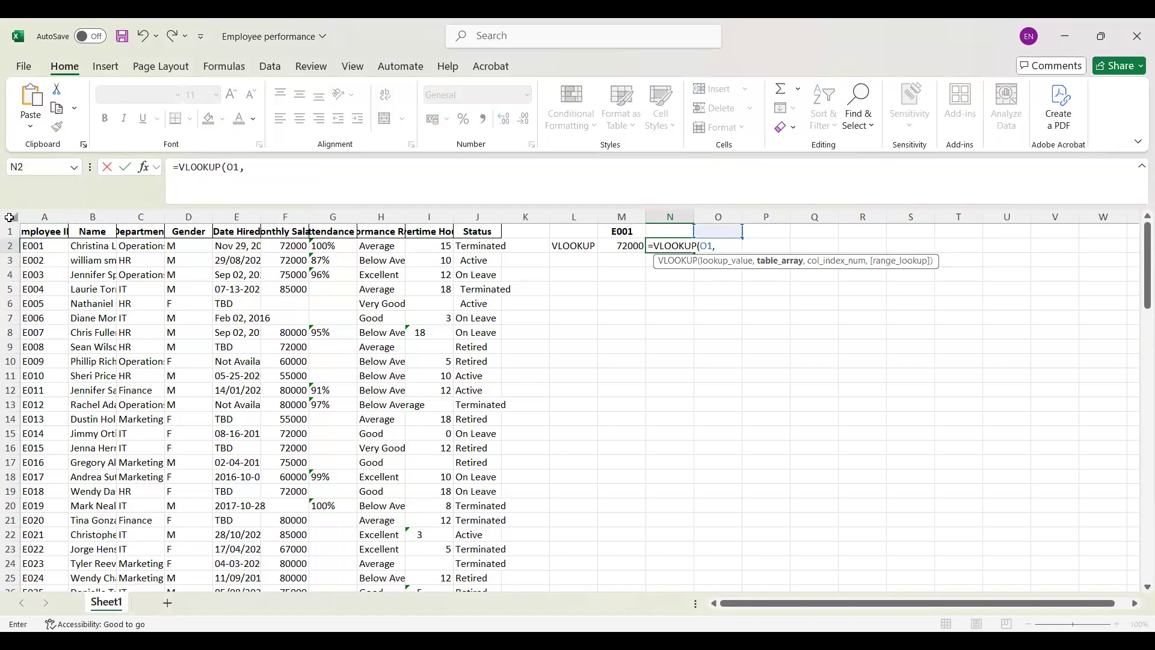
{"action": "left_click_drag", "start_coordinate": [37, 217], "coordinate": [168, 253]}
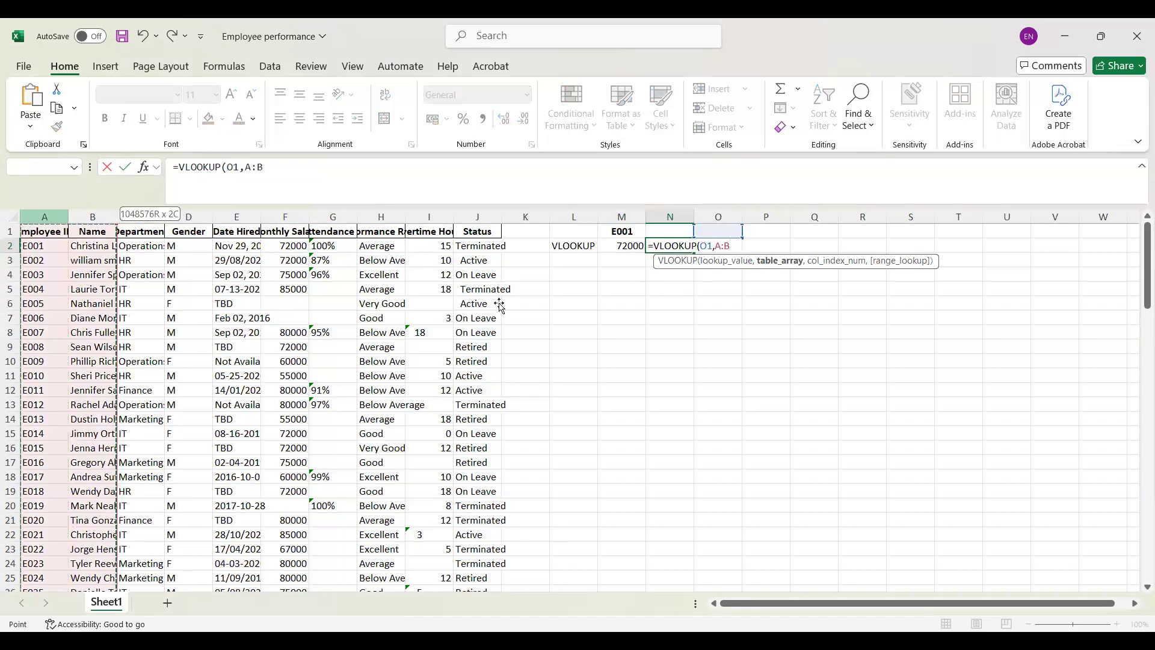
{"action": "left_click_drag", "start_coordinate": [500, 305], "coordinate": [500, 304]}
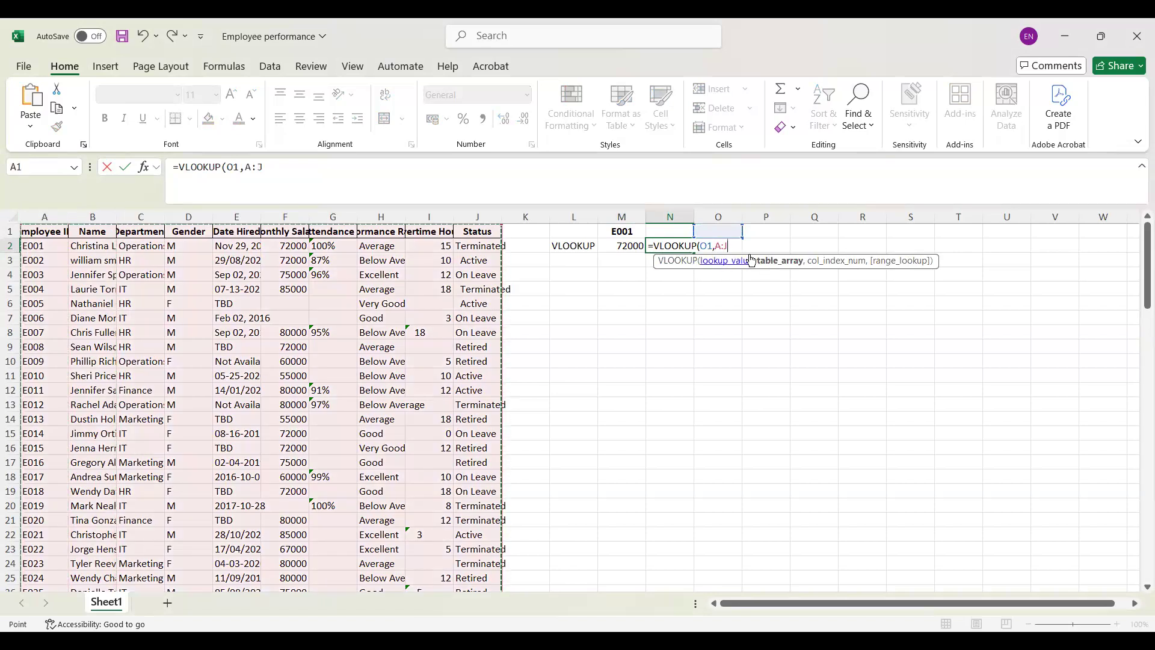
{"action": "type", "text": ","}
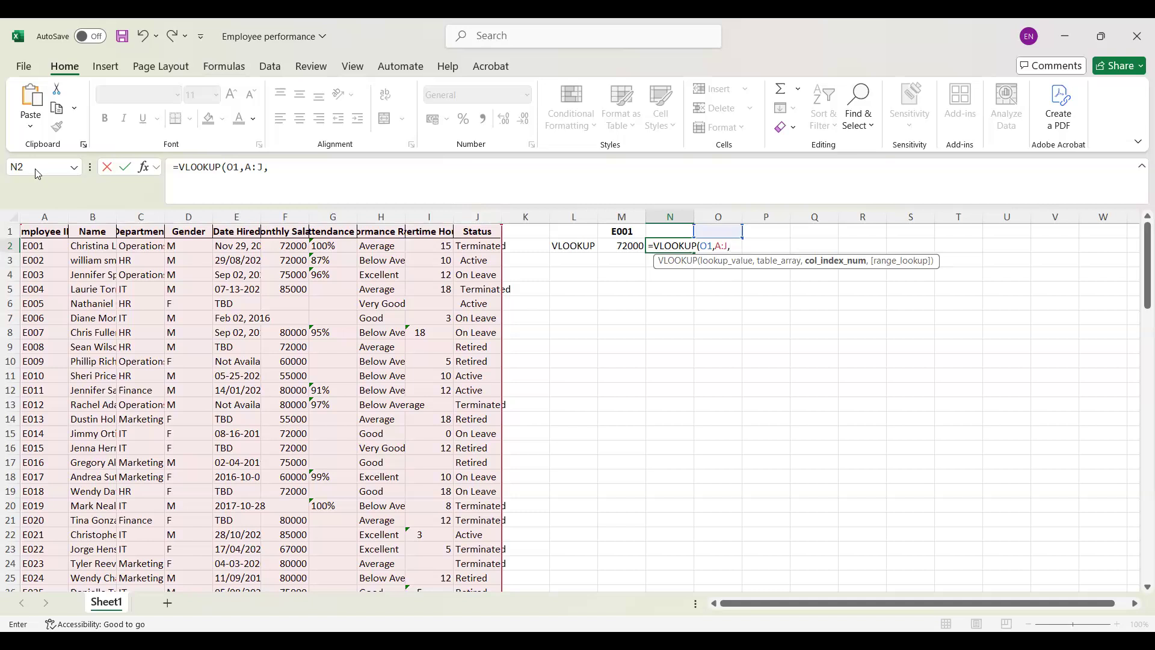
{"action": "left_click", "coordinate": [52, 167]}
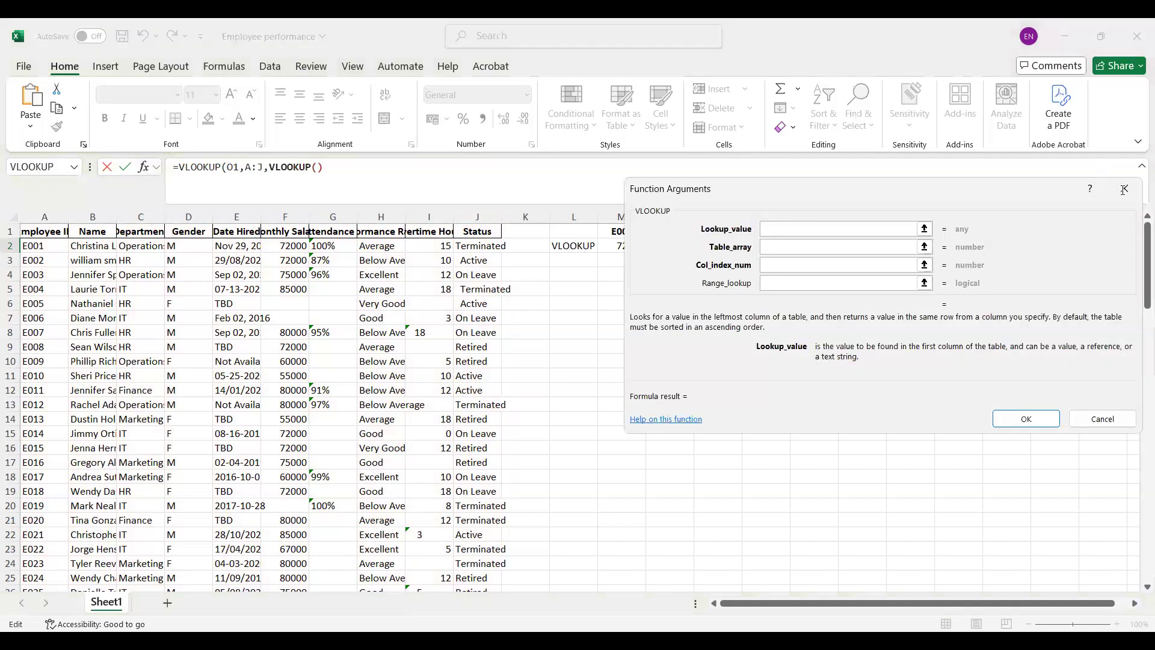
{"action": "left_click", "coordinate": [1123, 191]}
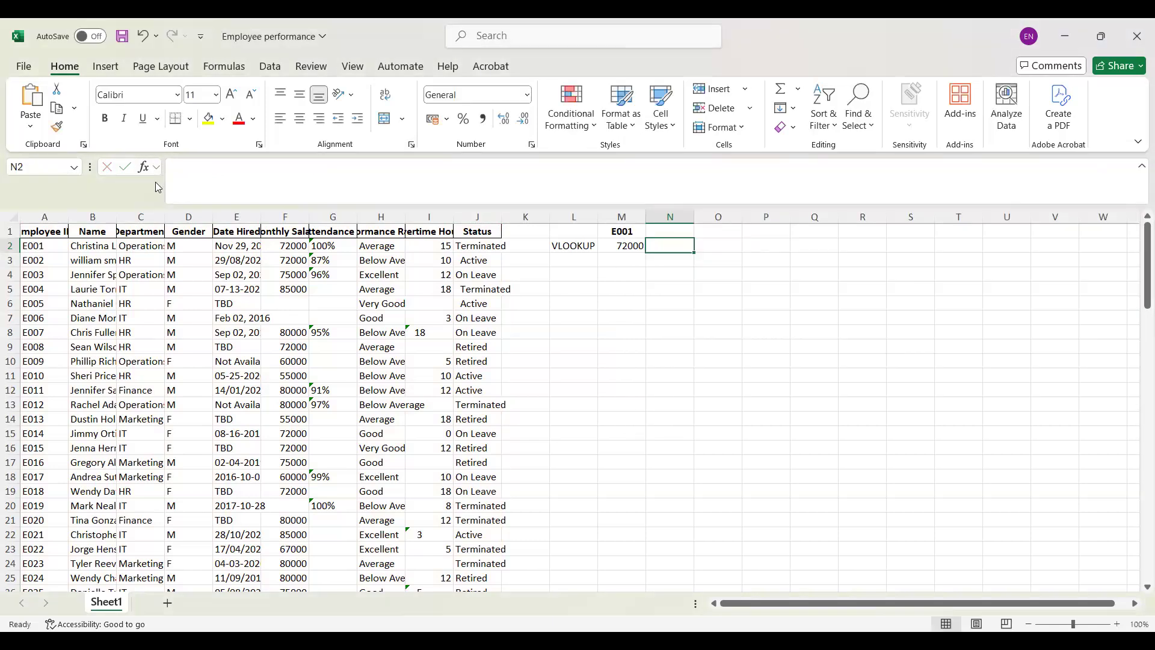
Step: Select the whole employee table A1:J101 and name the range Mytable
{"action": "left_click", "coordinate": [11, 218]}
{"action": "left_click", "coordinate": [40, 239]}
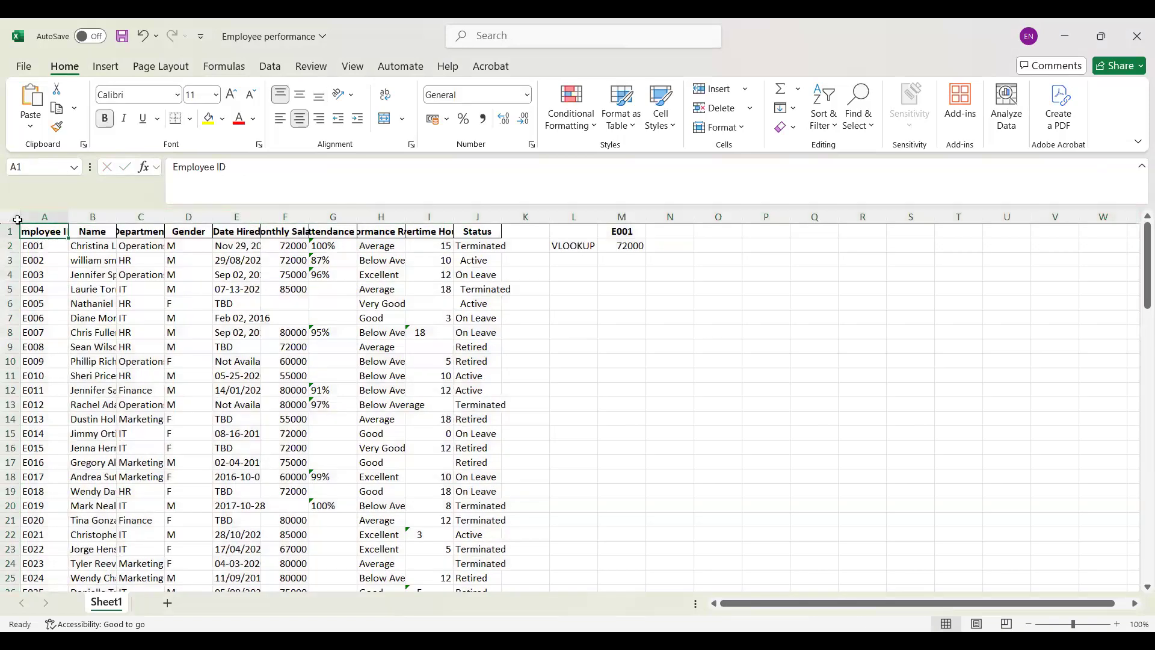
{"action": "left_click_drag", "start_coordinate": [71, 238], "coordinate": [497, 552]}
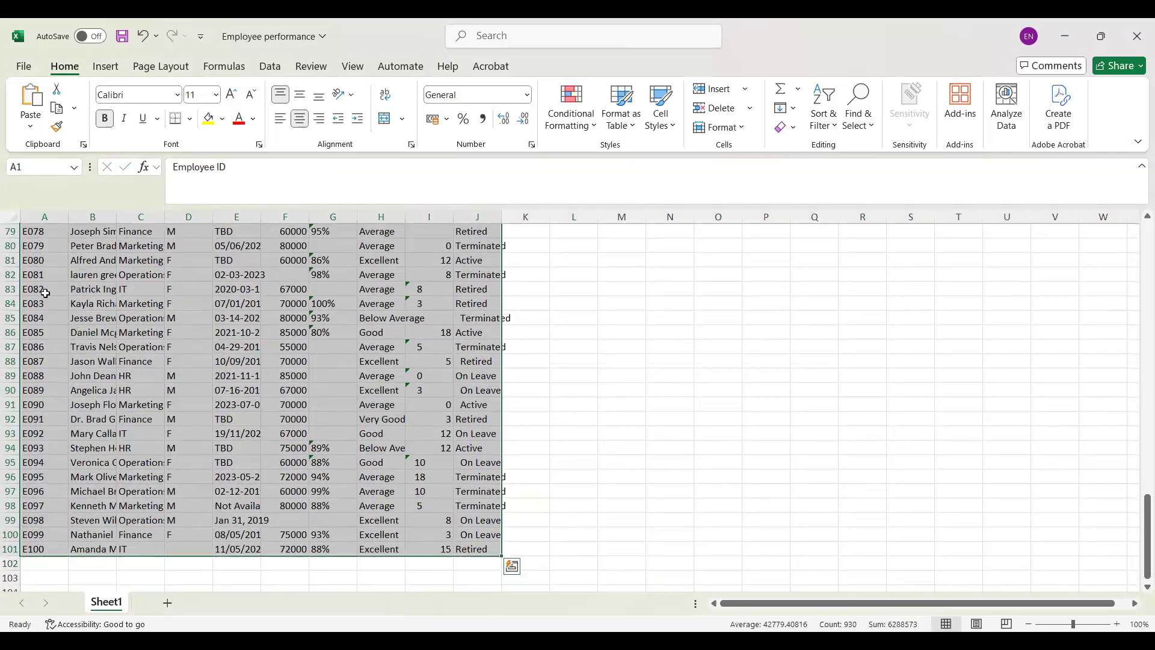
{"action": "left_click", "coordinate": [46, 164]}
{"action": "type", "text": "Mytable"}
{"action": "key", "text": "Return"}
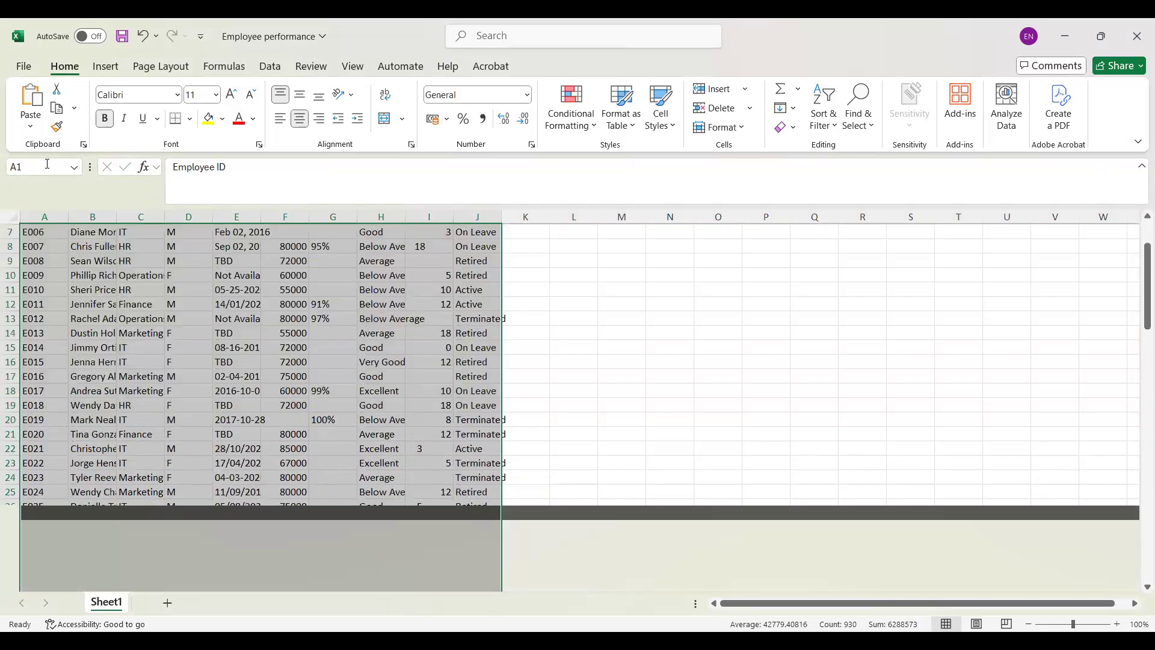
Step: Begin a VLOOKUP formula in cell N2 with O1 as the lookup value
{"action": "left_click", "coordinate": [684, 249]}
{"action": "type", "text": "="}
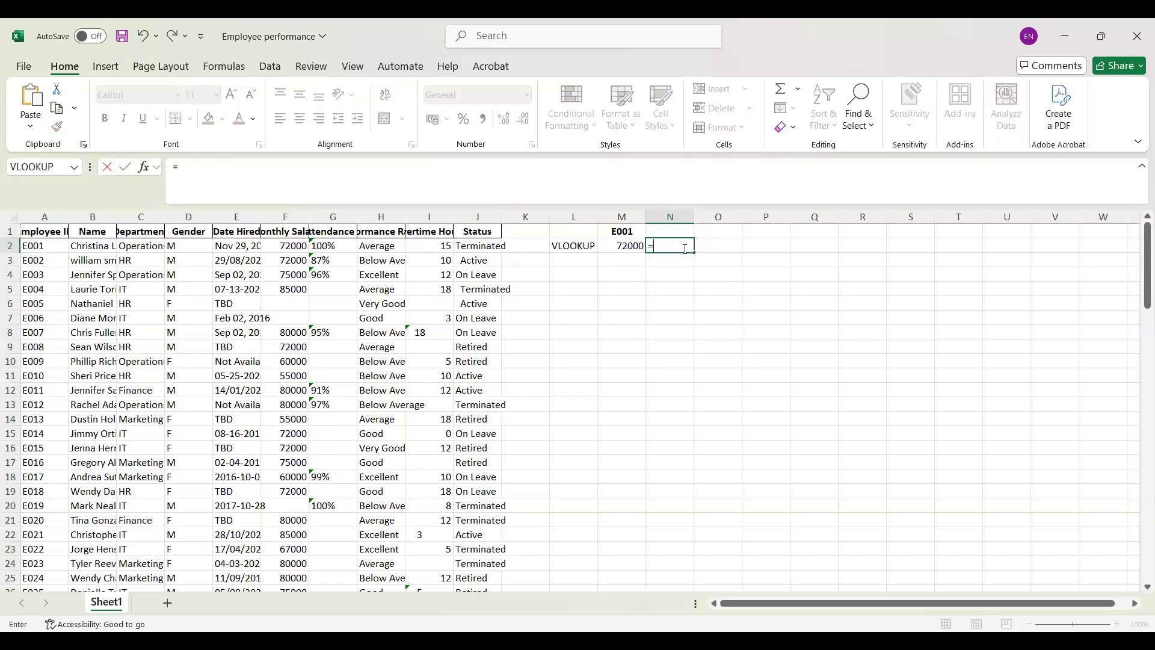
{"action": "type", "text": "vloo"}
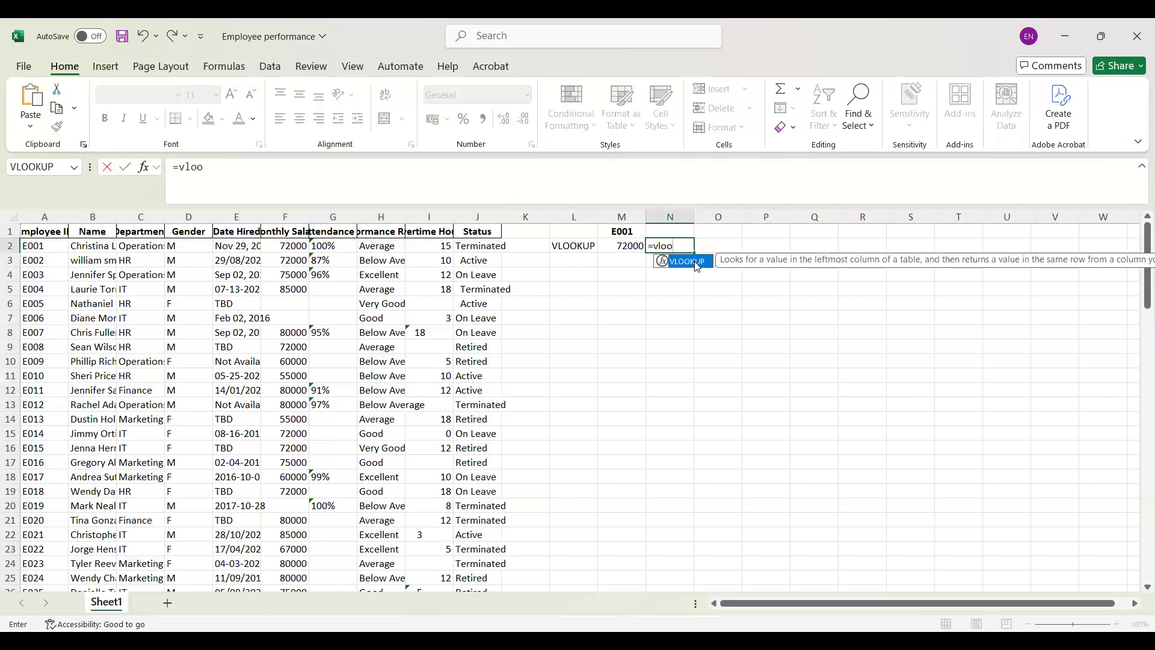
{"action": "double_click", "coordinate": [693, 263]}
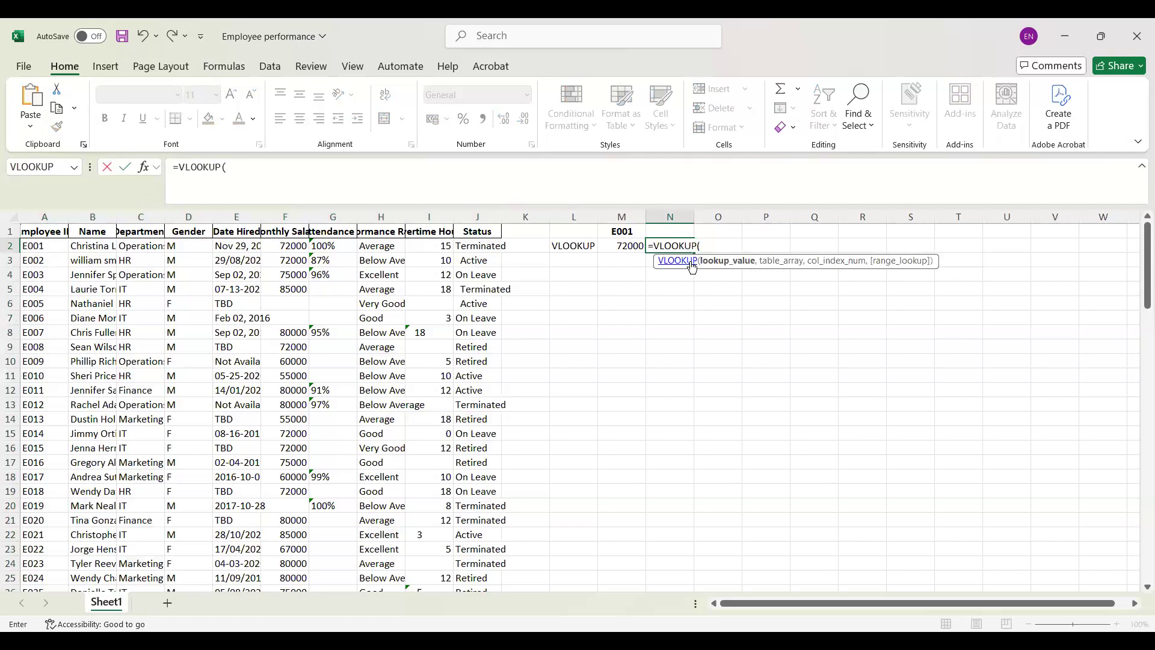
{"action": "left_click", "coordinate": [719, 235]}
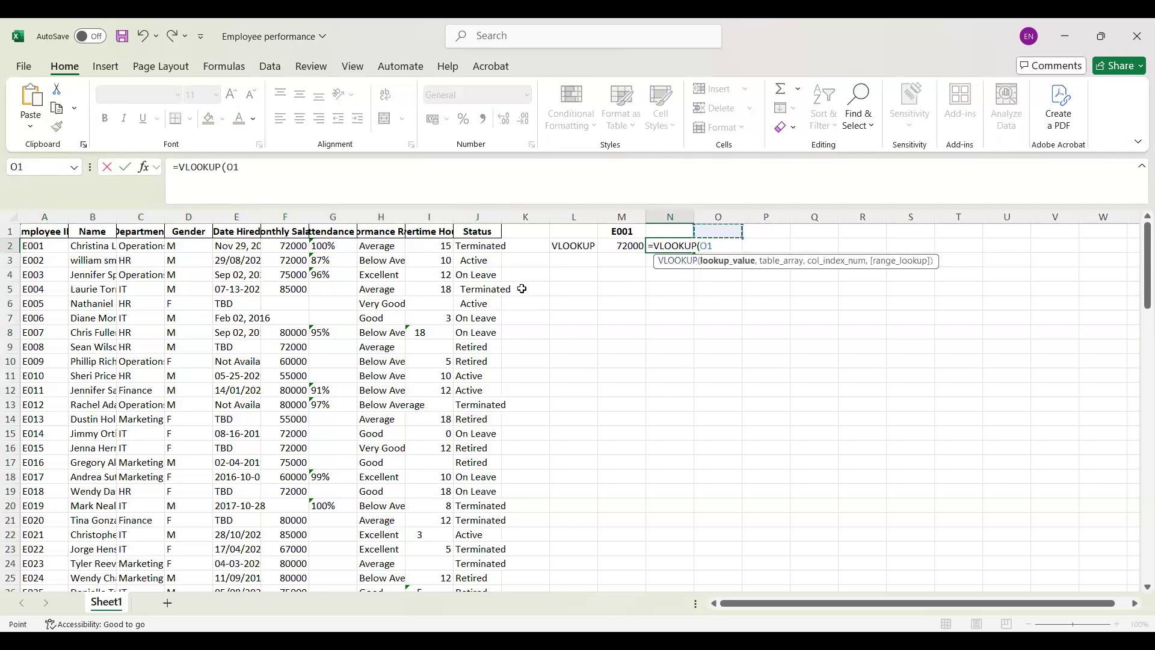
{"action": "type", "text": ","}
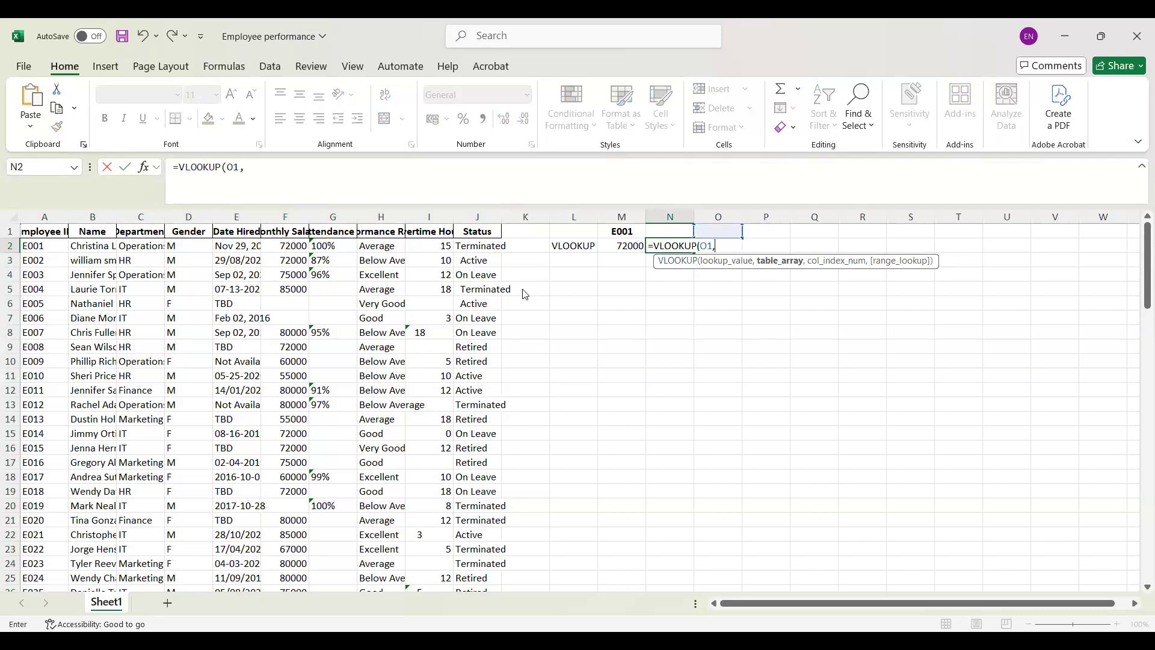
Step: Insert the named range Mytable as the table array of the VLOOKUP formula in N2
{"action": "key", "text": "F3"}
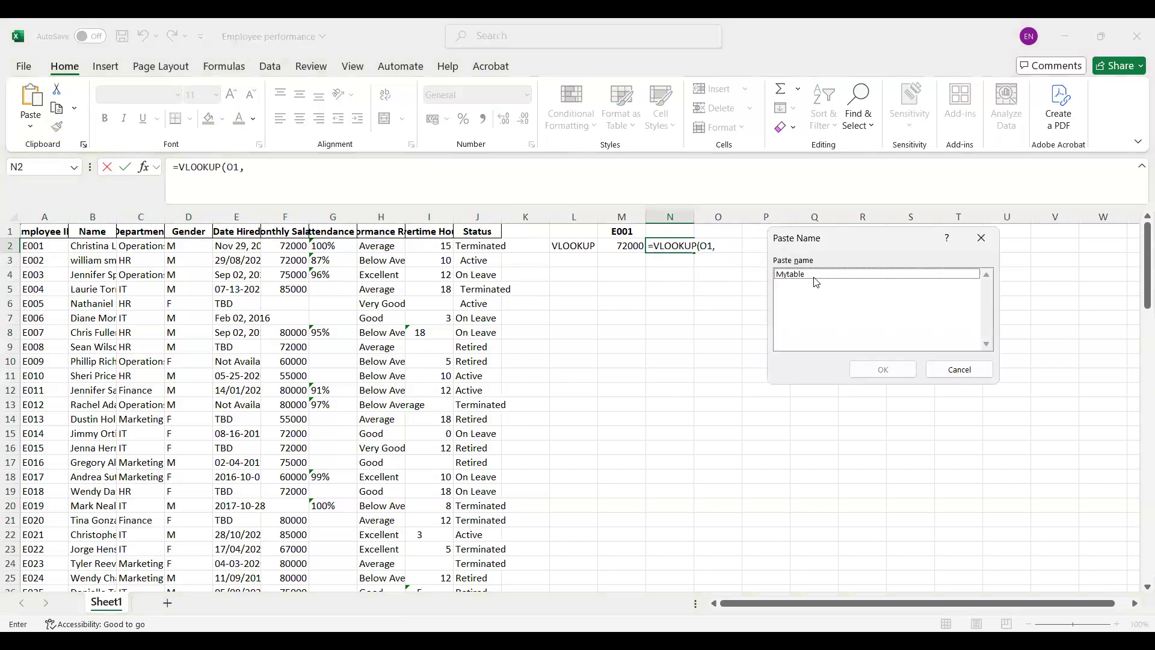
{"action": "left_click", "coordinate": [831, 276]}
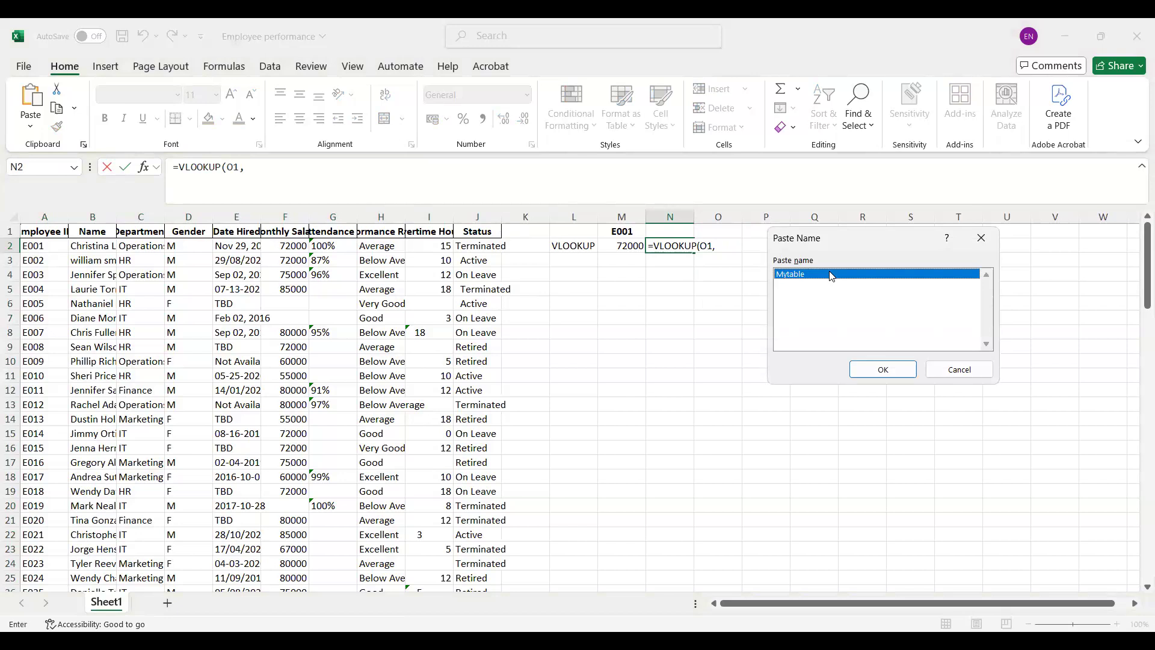
{"action": "left_click", "coordinate": [879, 372]}
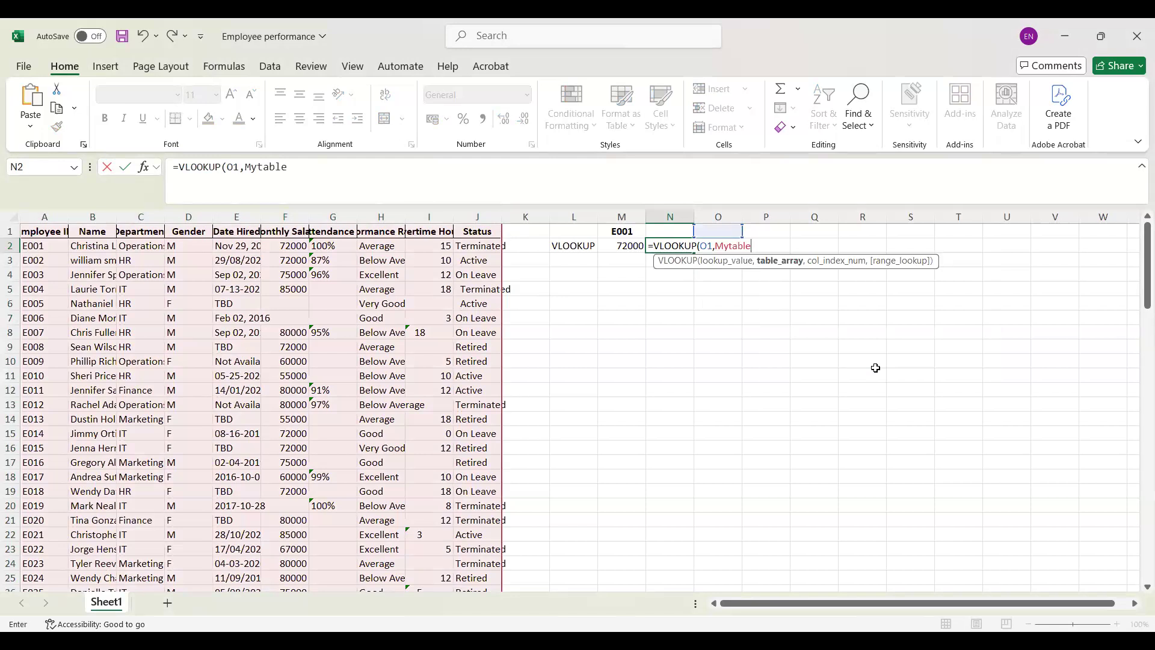
{"action": "type", "text": ","}
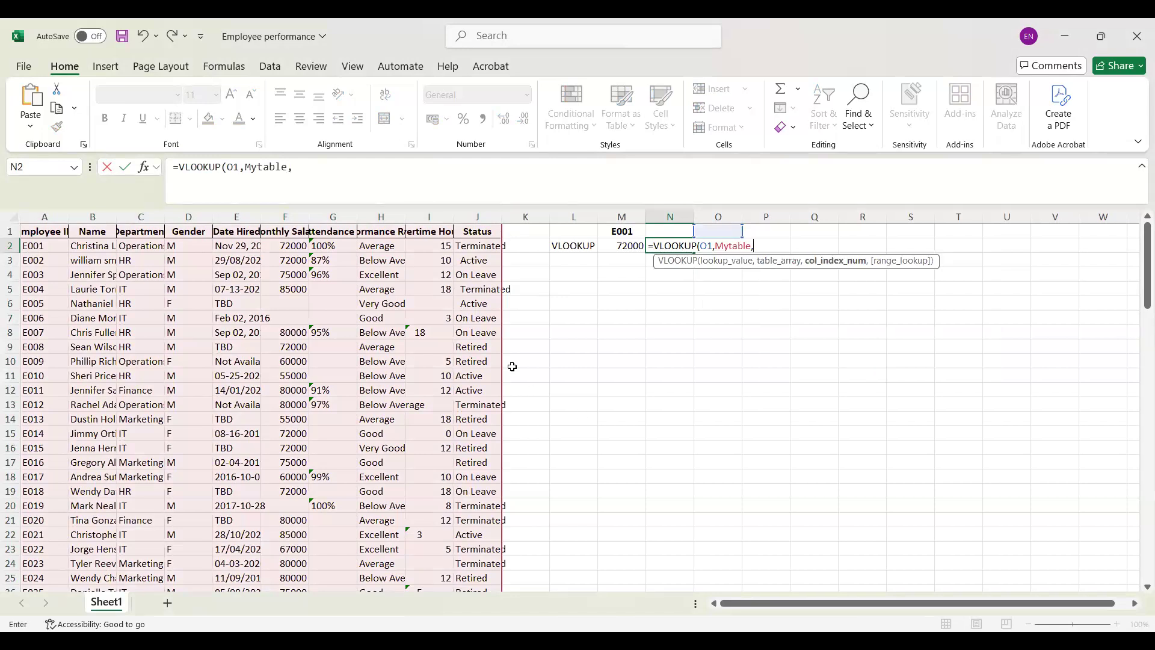
Step: Complete the N2 formula with cell J2 as the column index number and 0 as the range lookup
{"action": "left_click", "coordinate": [486, 246]}
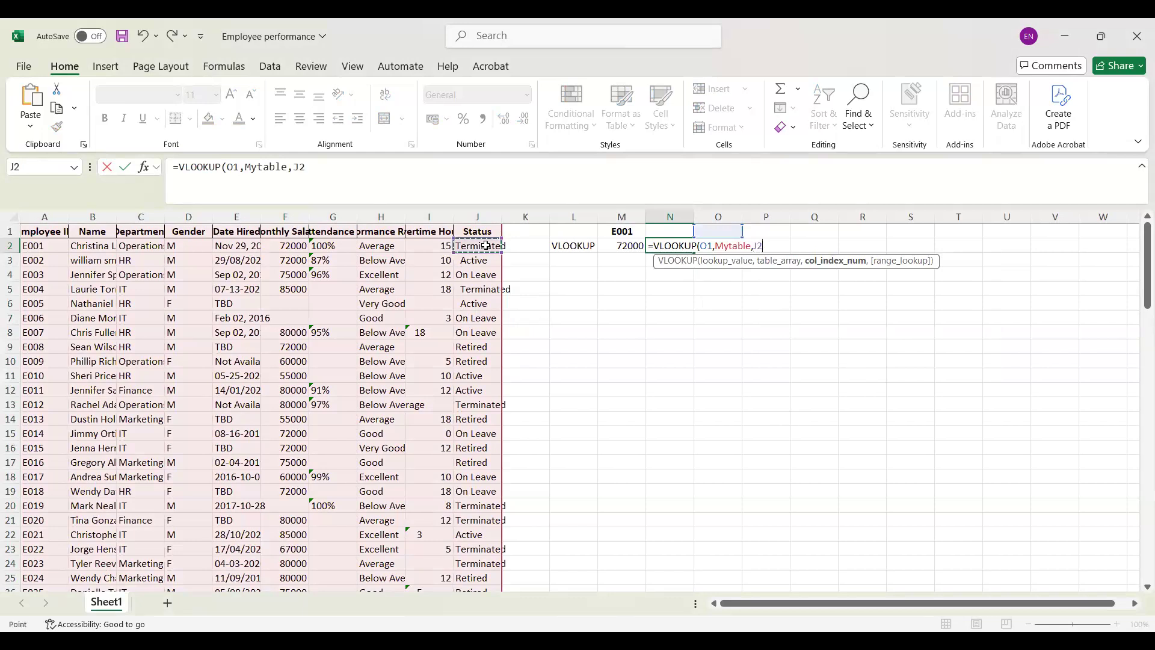
{"action": "type", "text": ","}
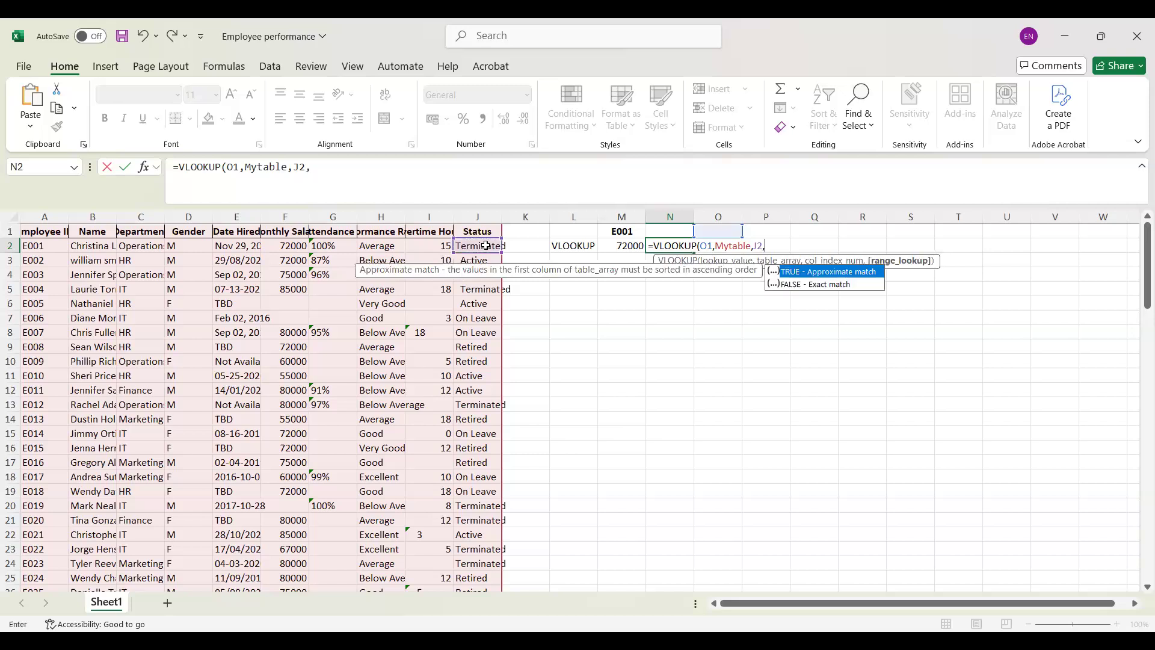
{"action": "type", "text": "0"}
{"action": "type", "text": ")"}
{"action": "key", "text": "Return"}
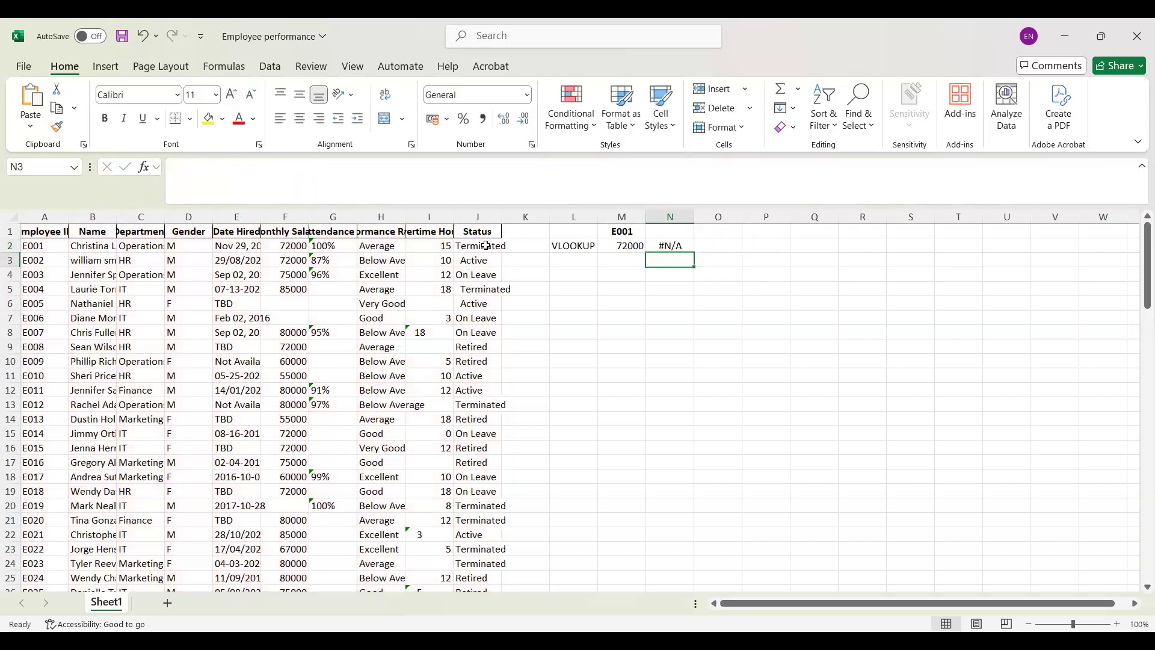
{"action": "left_click", "coordinate": [674, 231]}
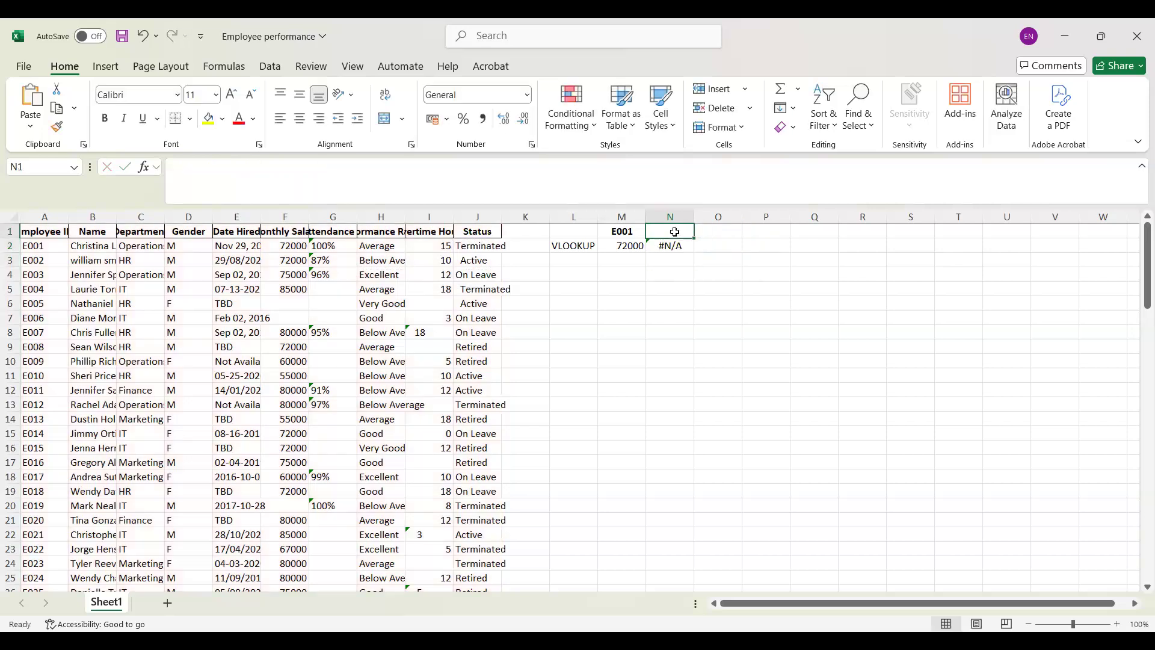
{"action": "type", "text": "E001"}
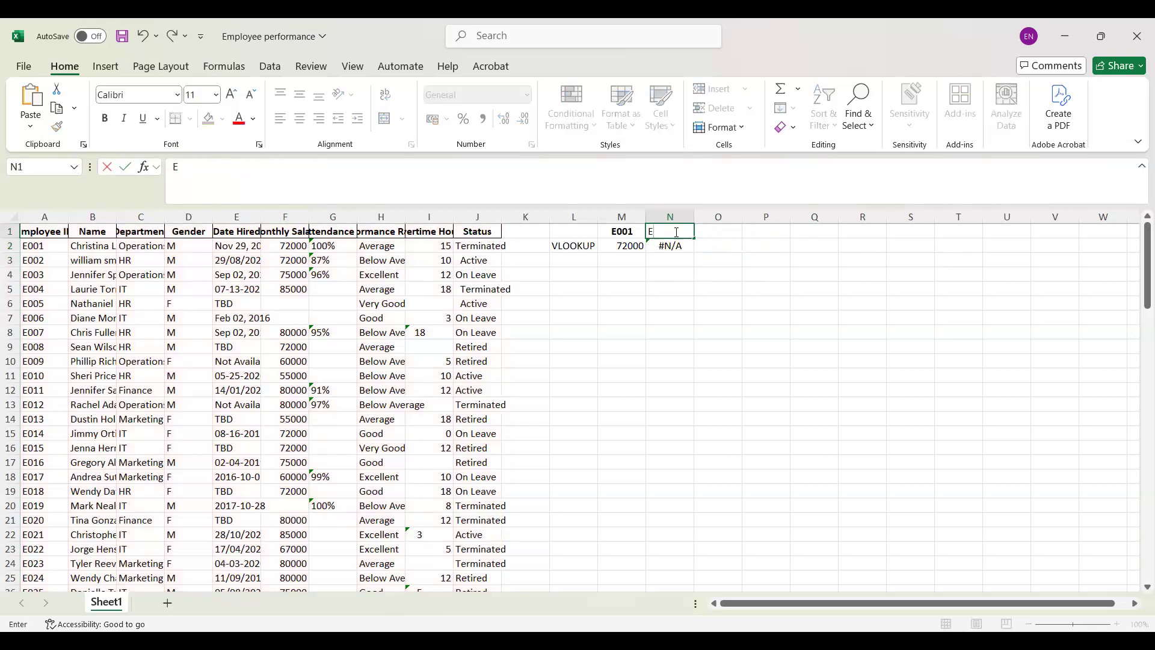
{"action": "key", "text": "BackSpace"}
{"action": "key", "text": "BackSpace"}
{"action": "key", "text": "BackSpace"}
Step: Enter the employee ID E001 in cell O1 as the lookup value for the N2 formula
{"action": "left_click", "coordinate": [728, 234]}
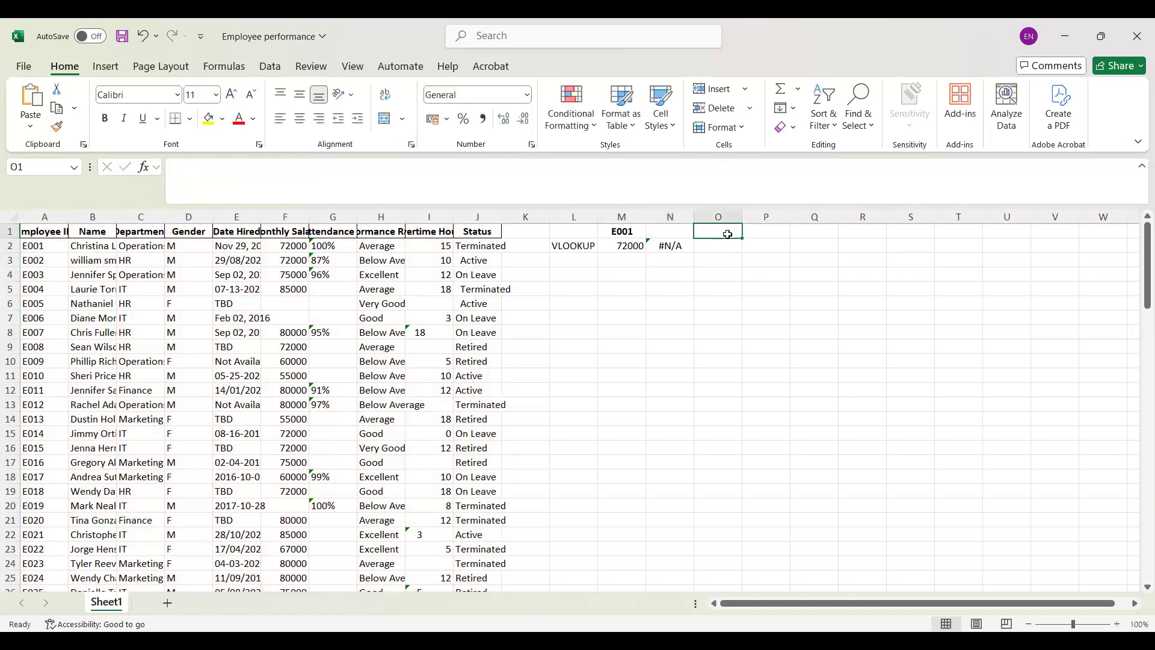
{"action": "type", "text": "E00"}
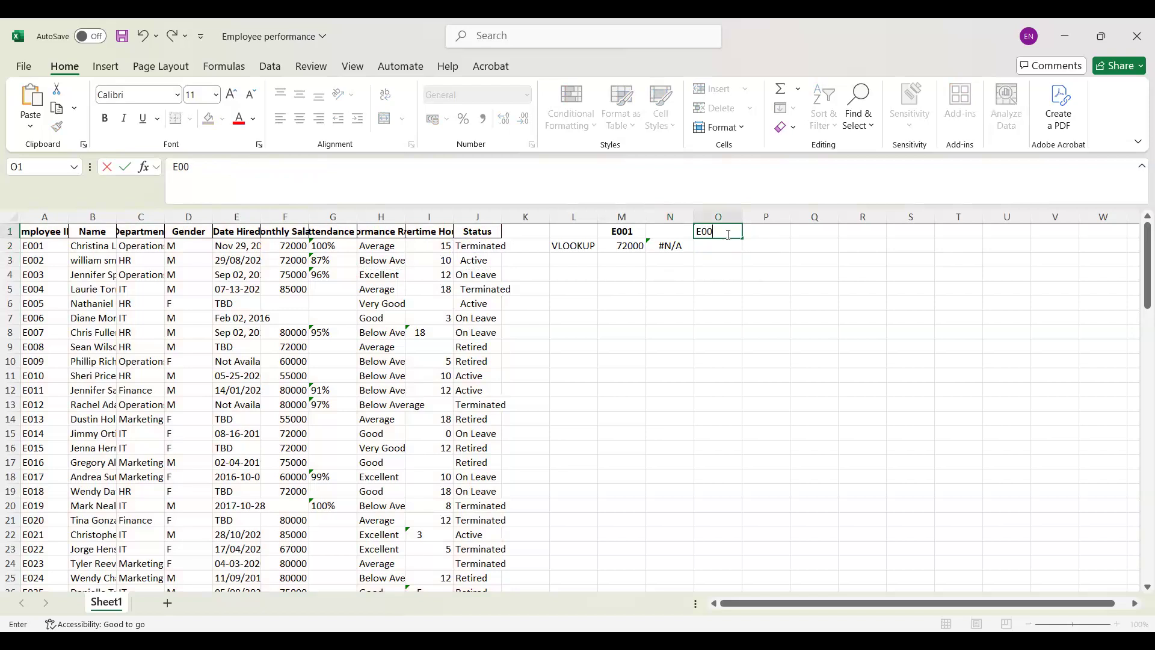
{"action": "type", "text": "1"}
{"action": "key", "text": "Return"}
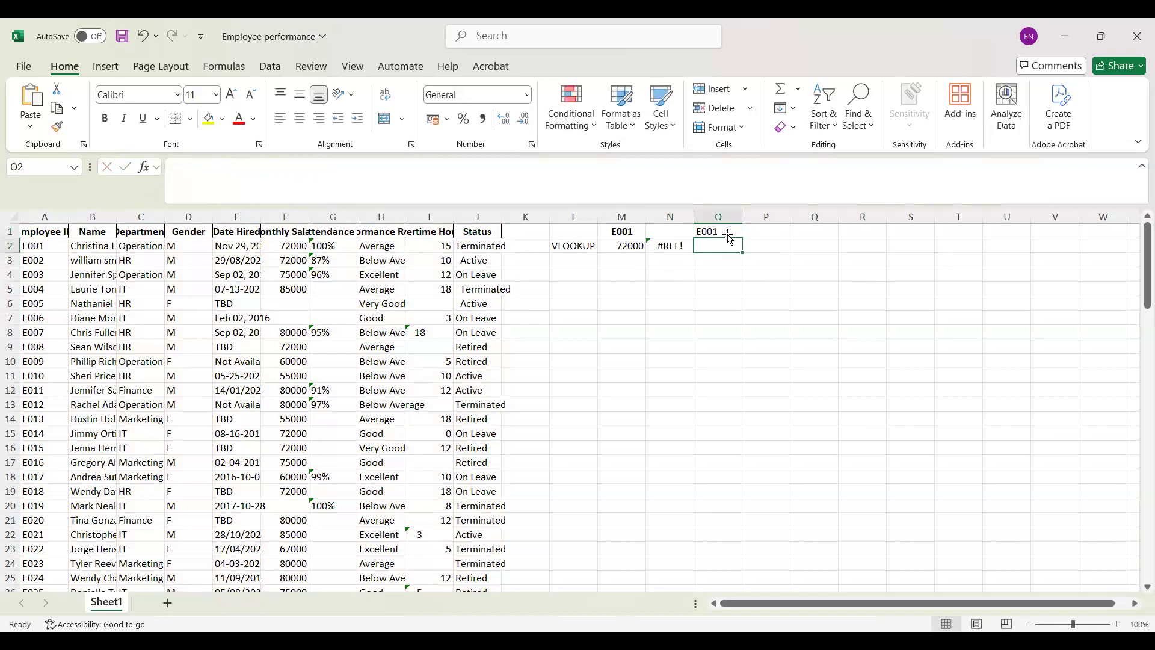
Step: Replace the column index argument of the VLOOKUP formula in N2 with 10 to return the Status column
{"action": "left_click", "coordinate": [686, 242]}
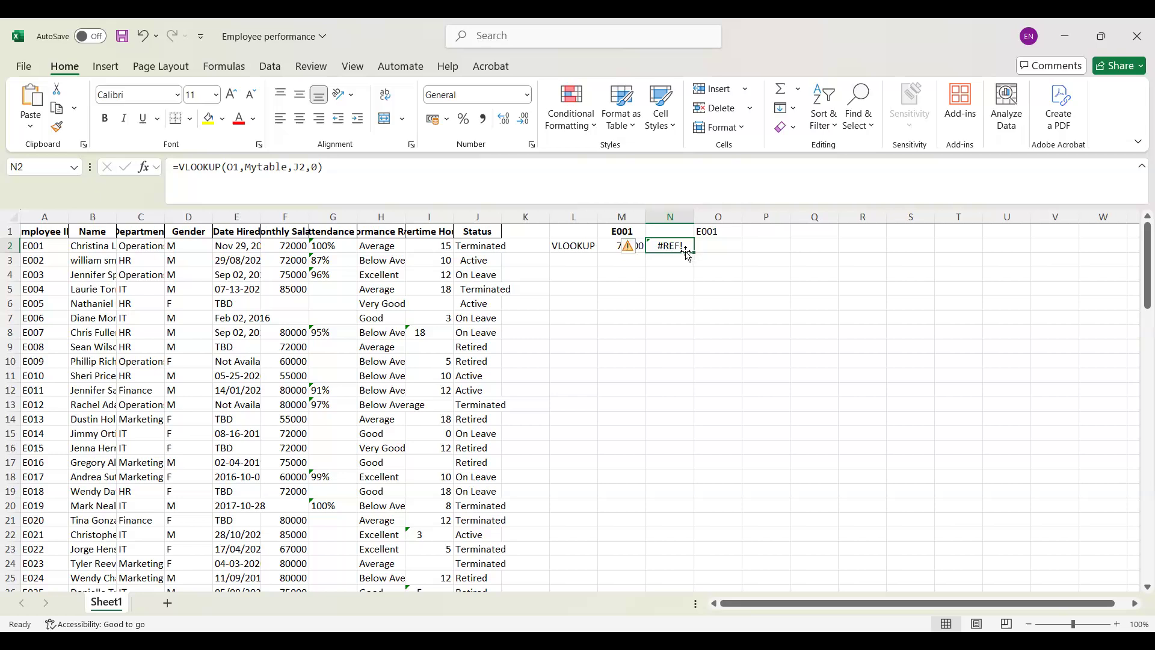
{"action": "left_click", "coordinate": [306, 168]}
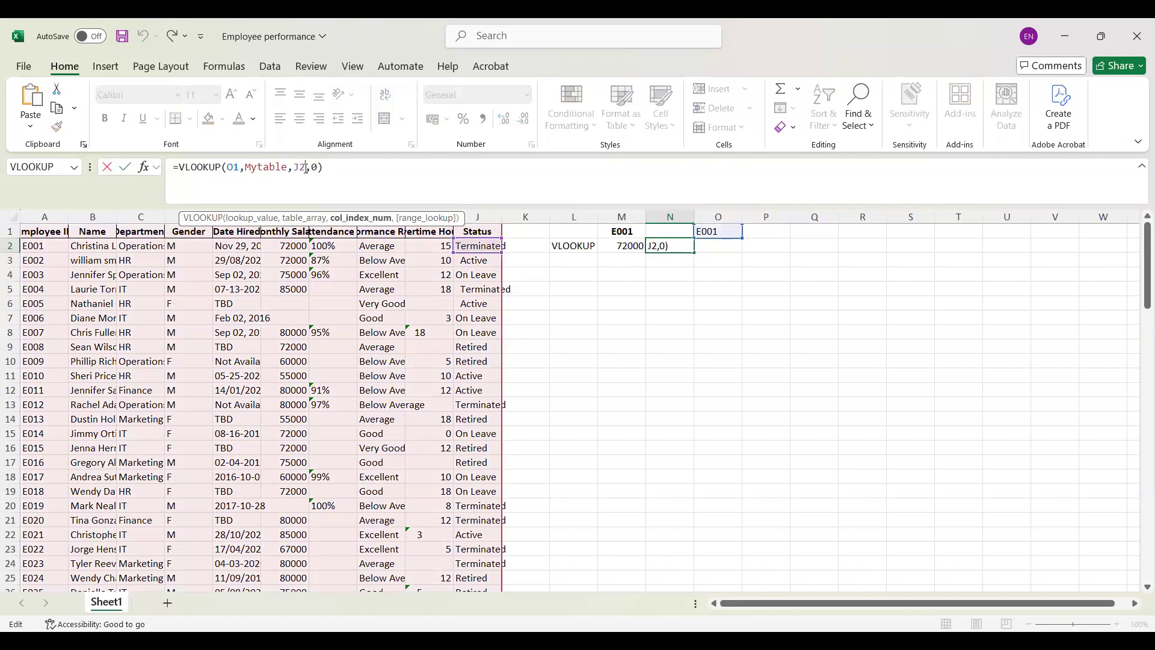
{"action": "key", "text": "BackSpace"}
{"action": "key", "text": "BackSpace"}
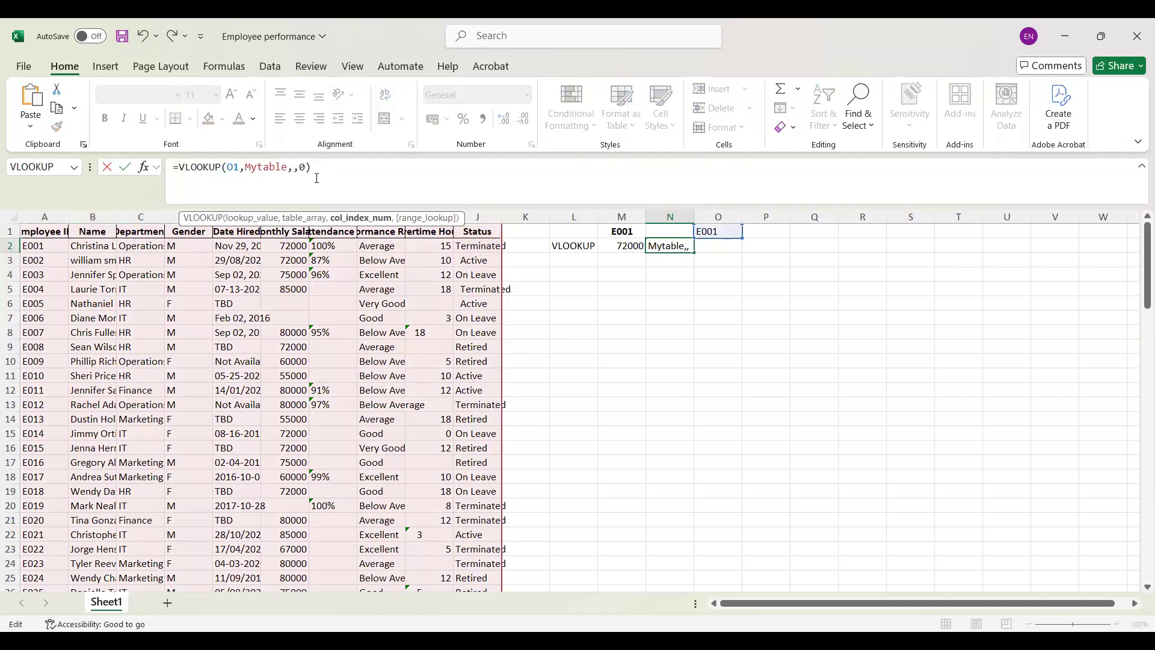
{"action": "type", "text": "10"}
{"action": "key", "text": "Return"}
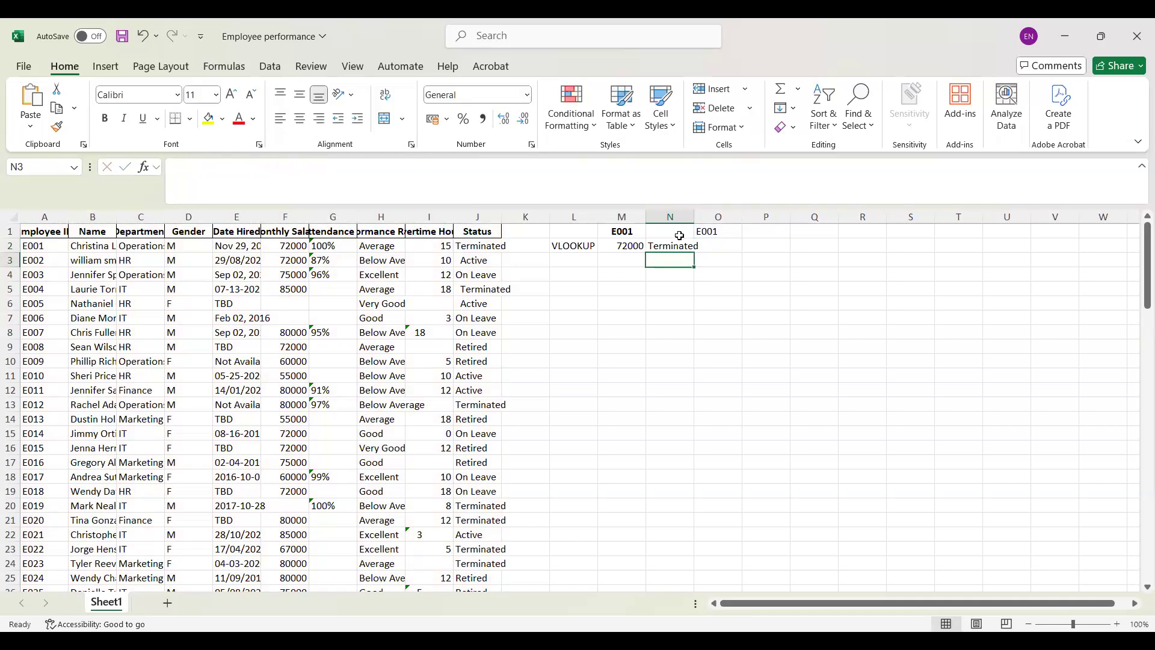
Step: Clear the employee ID in O1 and change the lookup value of the VLOOKUP formula in N2 to cell M1
{"action": "left_click", "coordinate": [726, 229]}
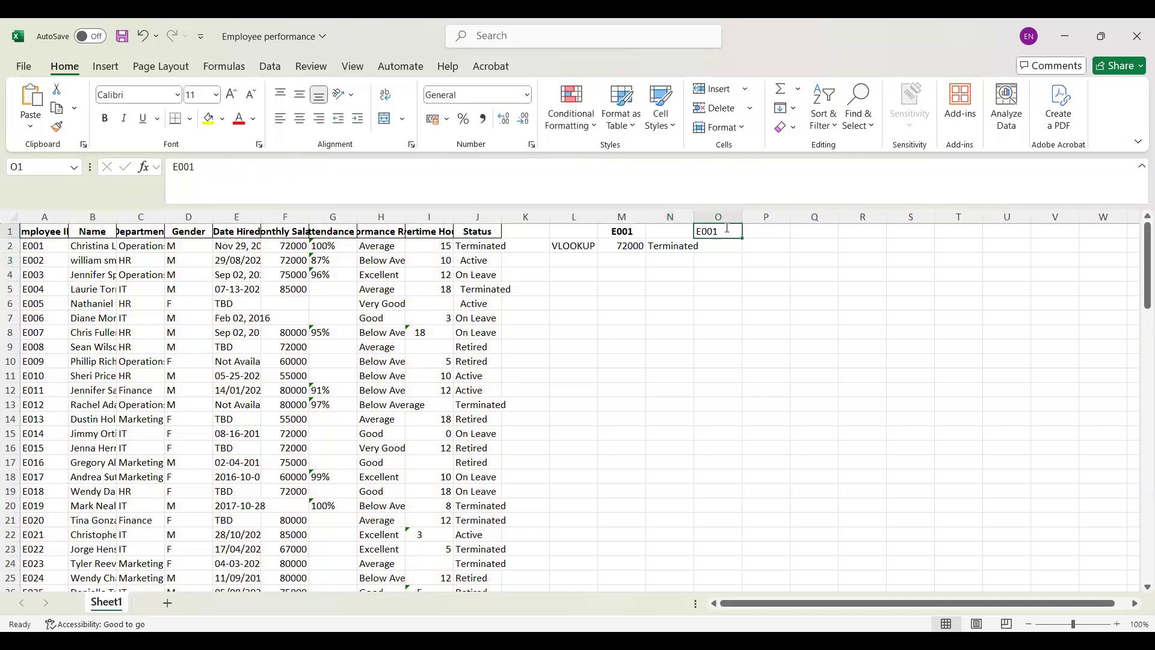
{"action": "key", "text": "BackSpace"}
{"action": "left_click", "coordinate": [669, 247]}
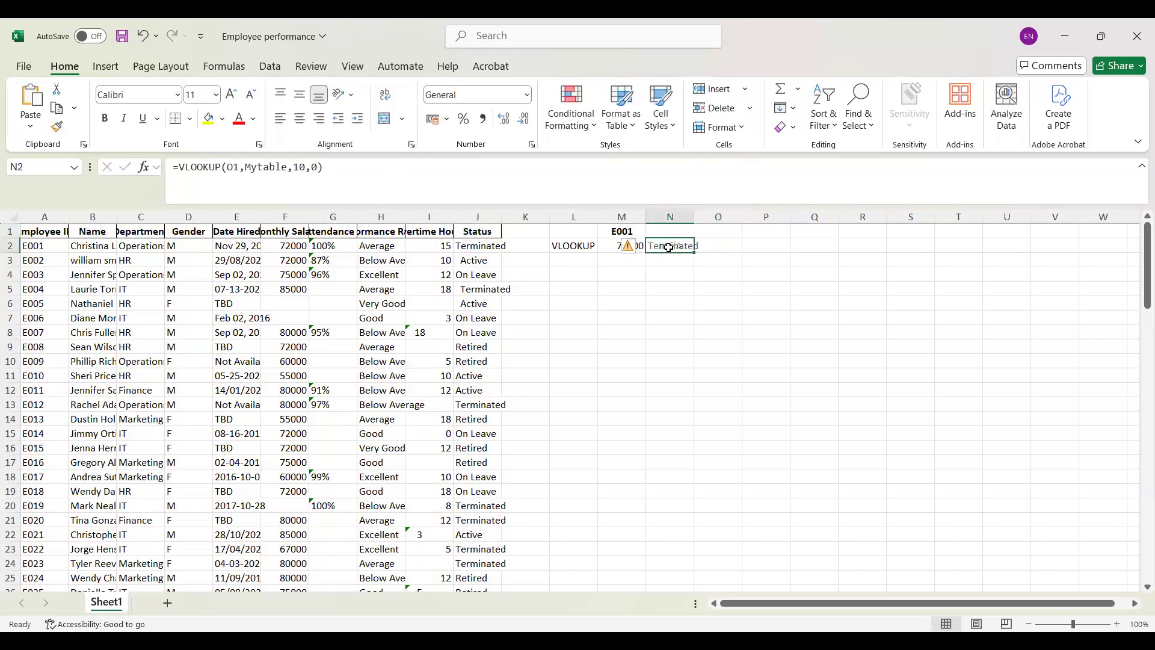
{"action": "left_click", "coordinate": [235, 167]}
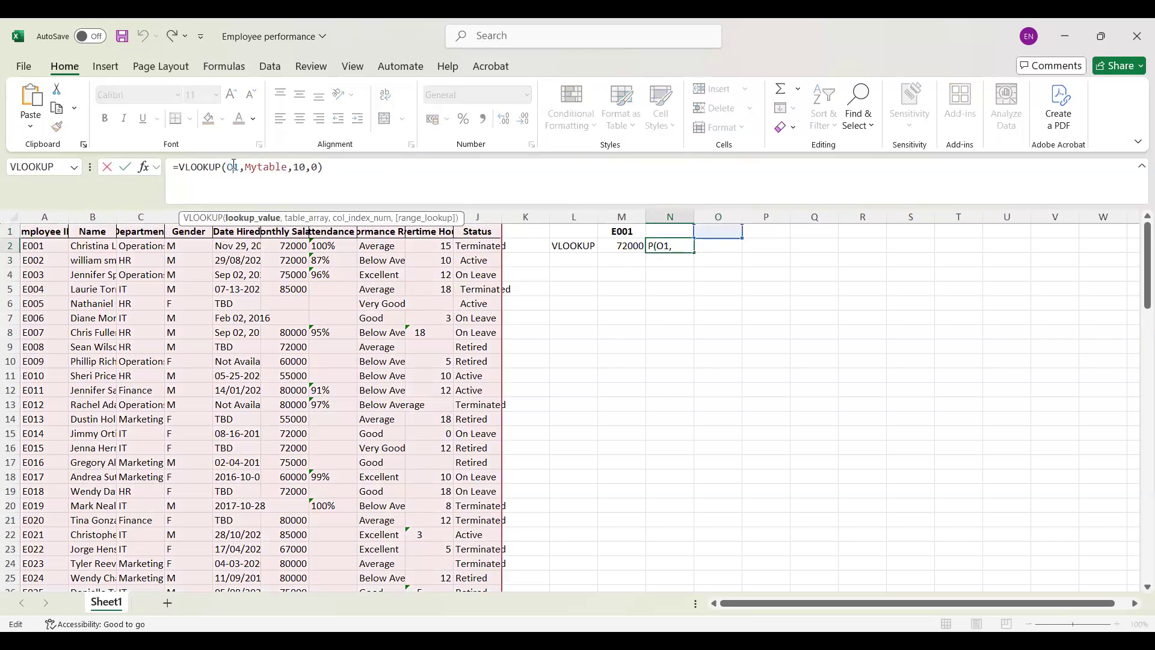
{"action": "key", "text": "BackSpace"}
{"action": "type", "text": "M"}
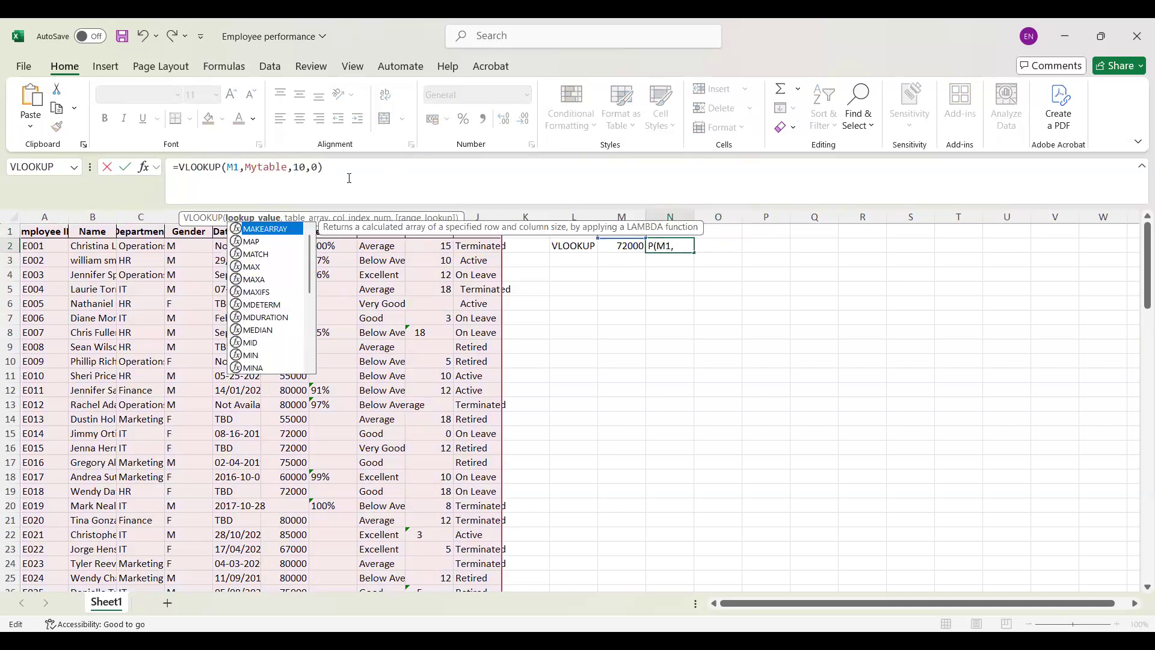
{"action": "key", "text": "Return"}
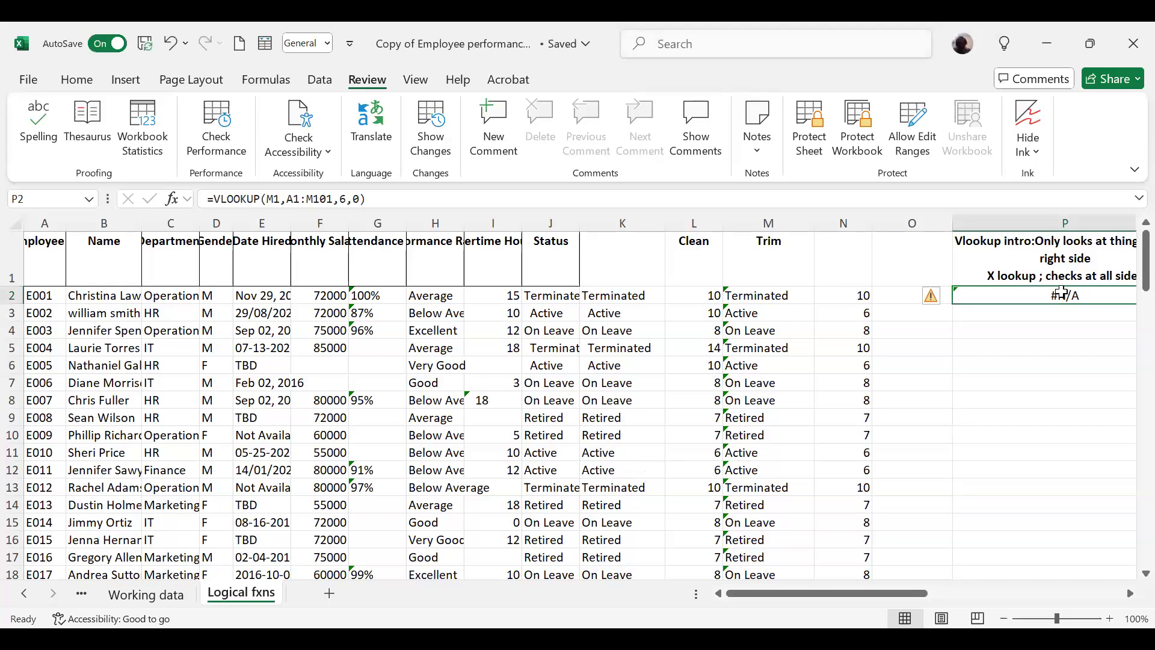
Step: In the Logical fxns sheet of the copied employee workbook, change the lookup value of the VLOOKUP formula in P2 to cell O1
{"action": "key", "text": "Right"}
{"action": "key", "text": "Right"}
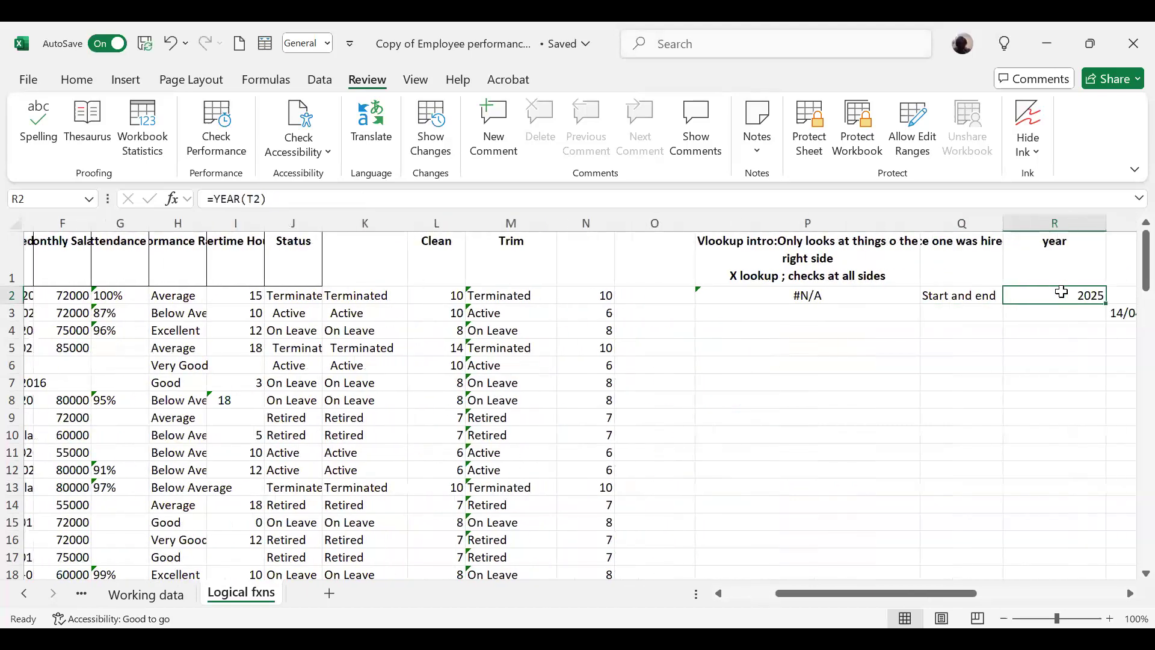
{"action": "left_click", "coordinate": [821, 297]}
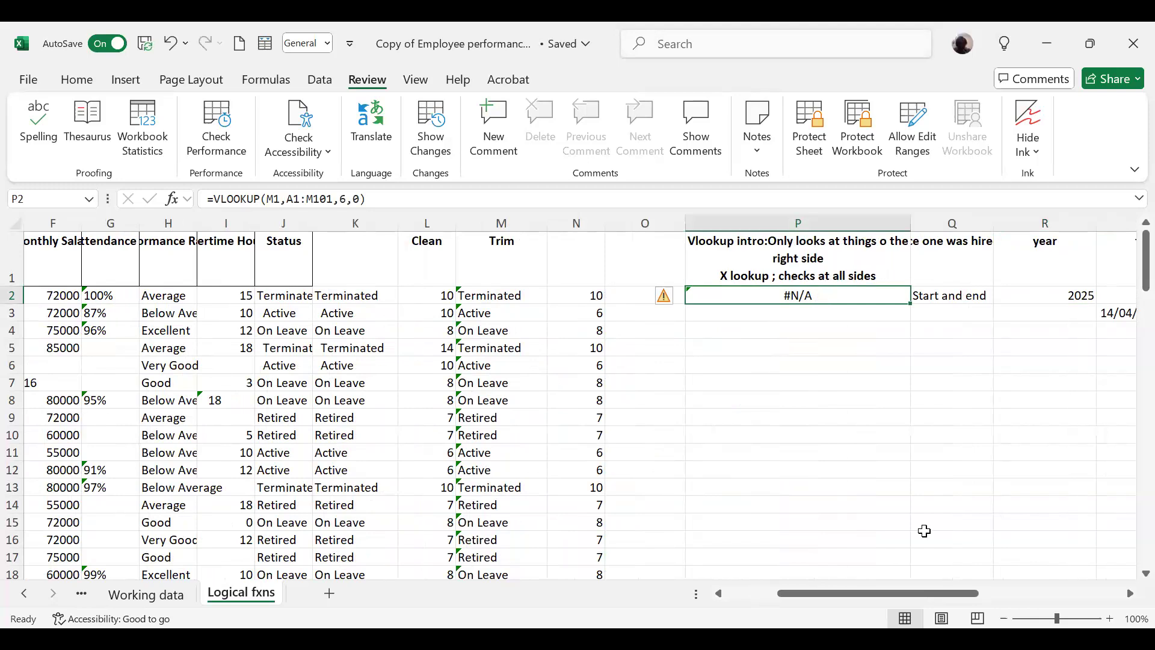
{"action": "left_click_drag", "start_coordinate": [901, 597], "coordinate": [766, 600]}
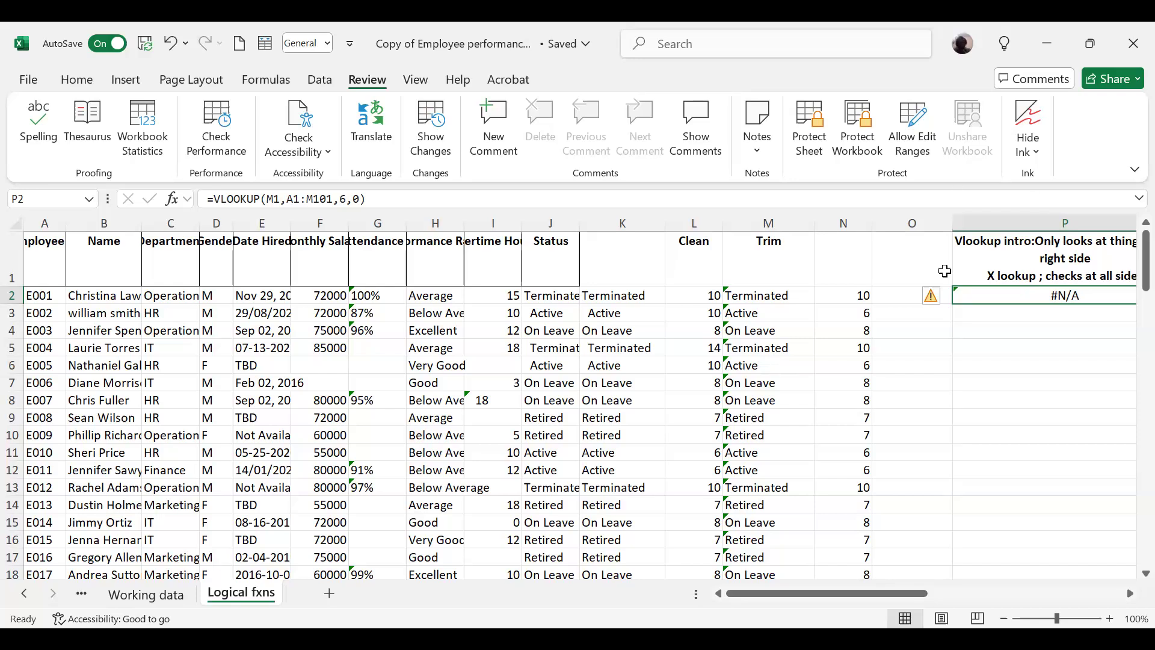
{"action": "left_click", "coordinate": [275, 198]}
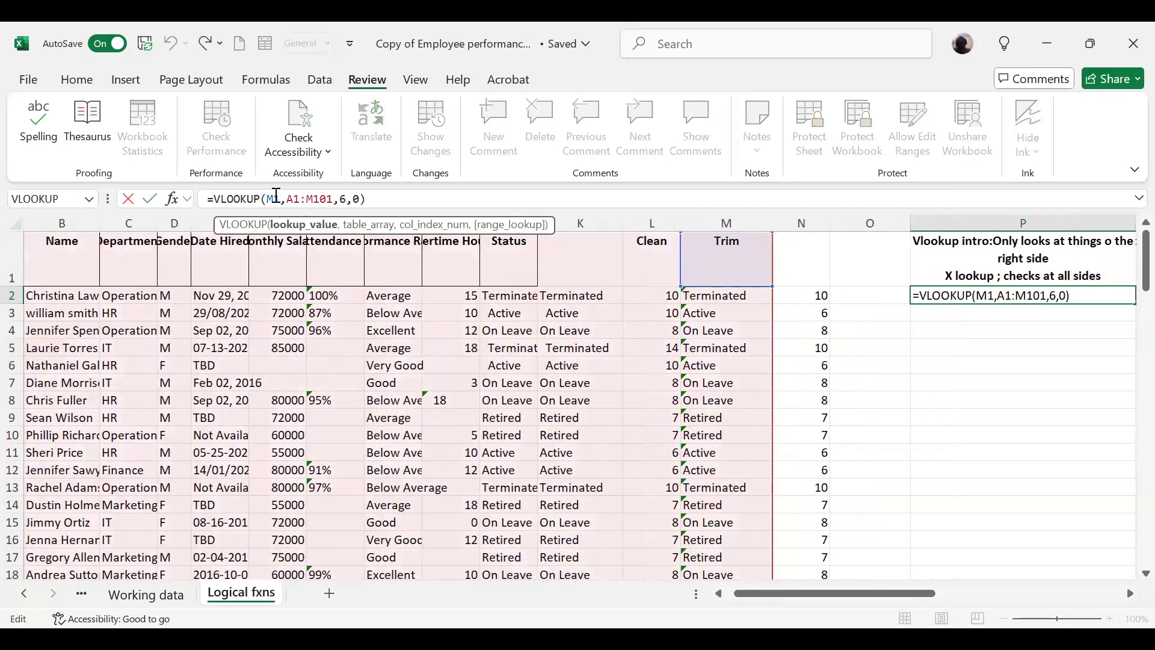
{"action": "key", "text": "BackSpace"}
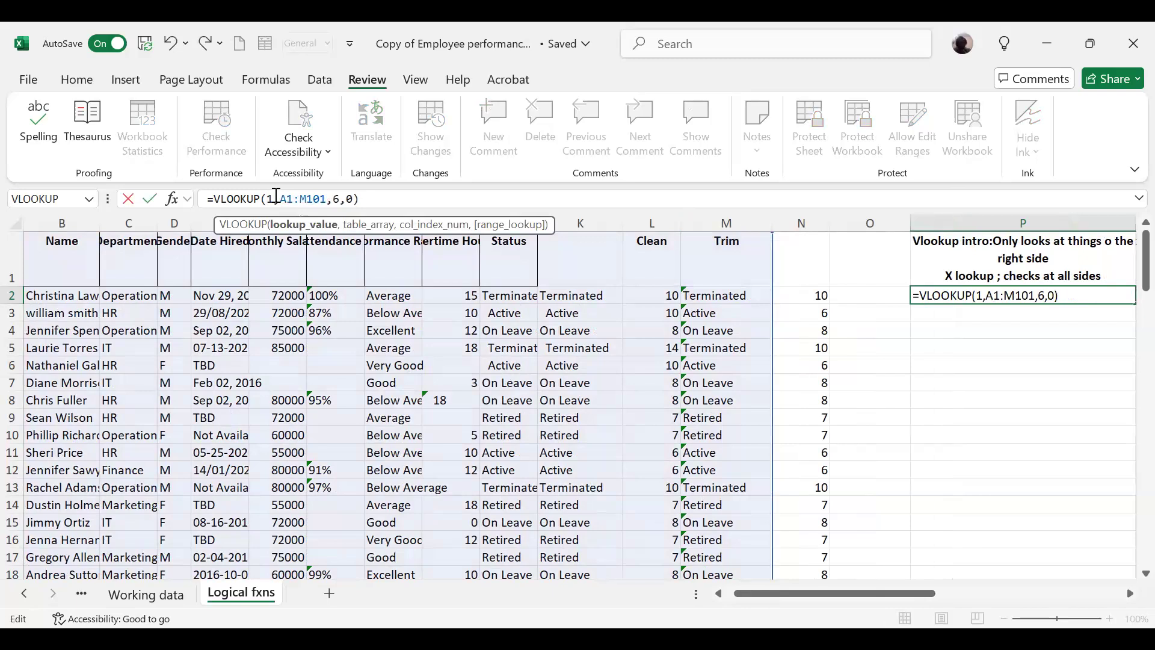
{"action": "type", "text": "O"}
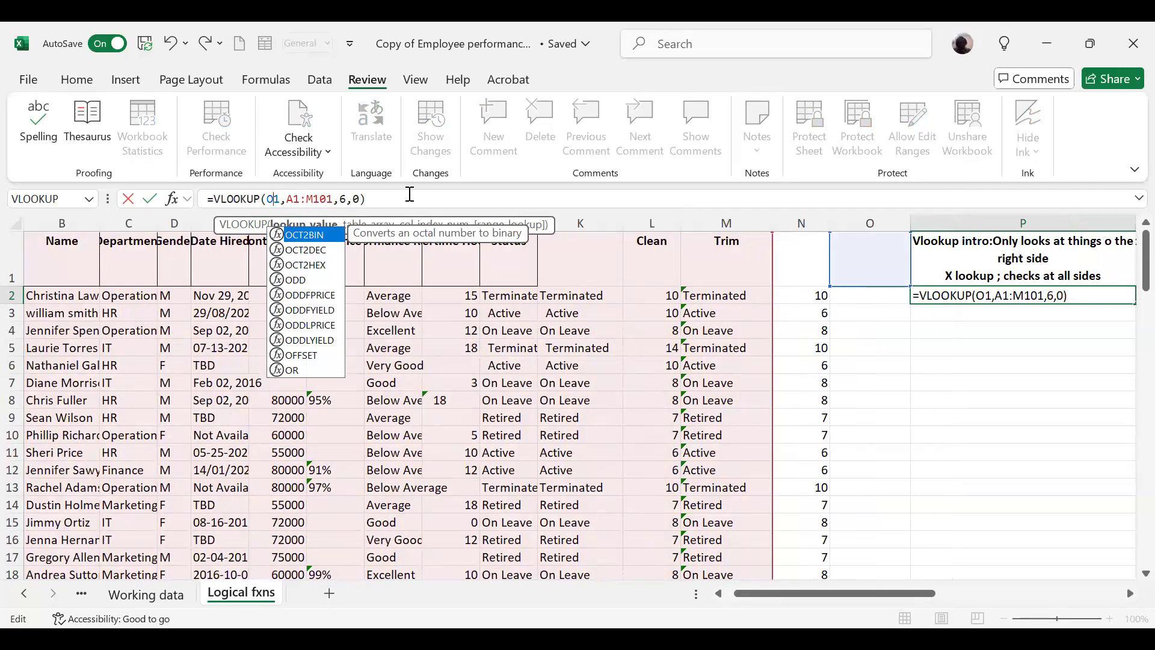
{"action": "left_click", "coordinate": [380, 194]}
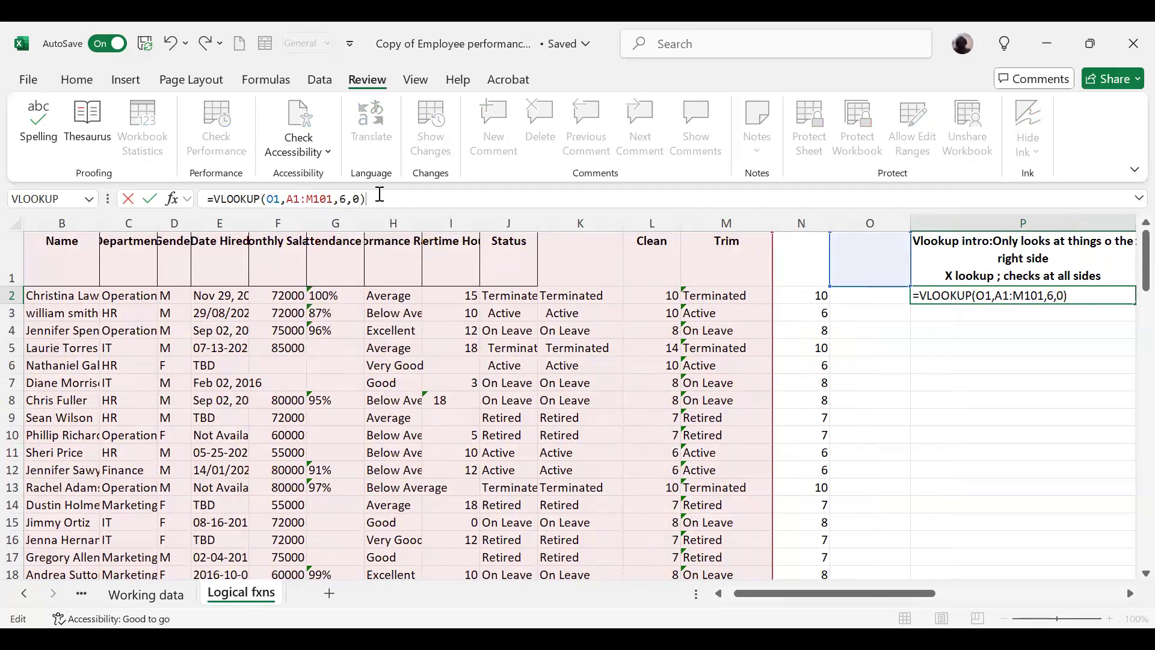
{"action": "key", "text": "Return"}
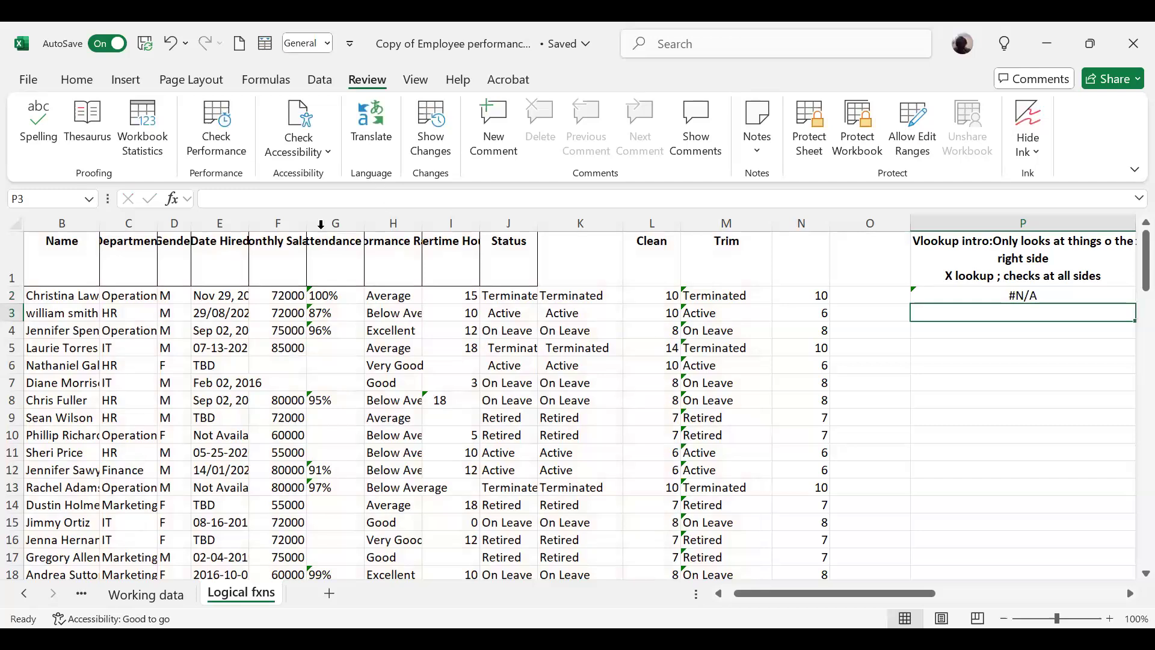
Step: Enter 001 in cell O1 of the Logical fxns sheet
{"action": "left_click", "coordinate": [981, 293]}
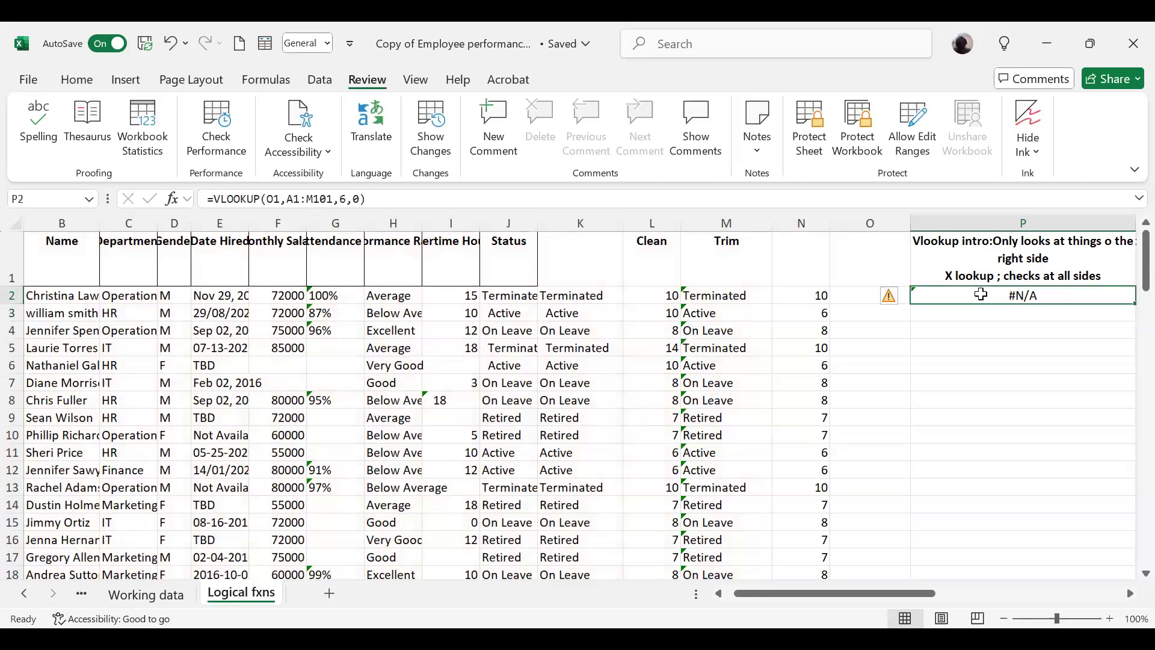
{"action": "left_click", "coordinate": [858, 298]}
{"action": "left_click", "coordinate": [875, 258]}
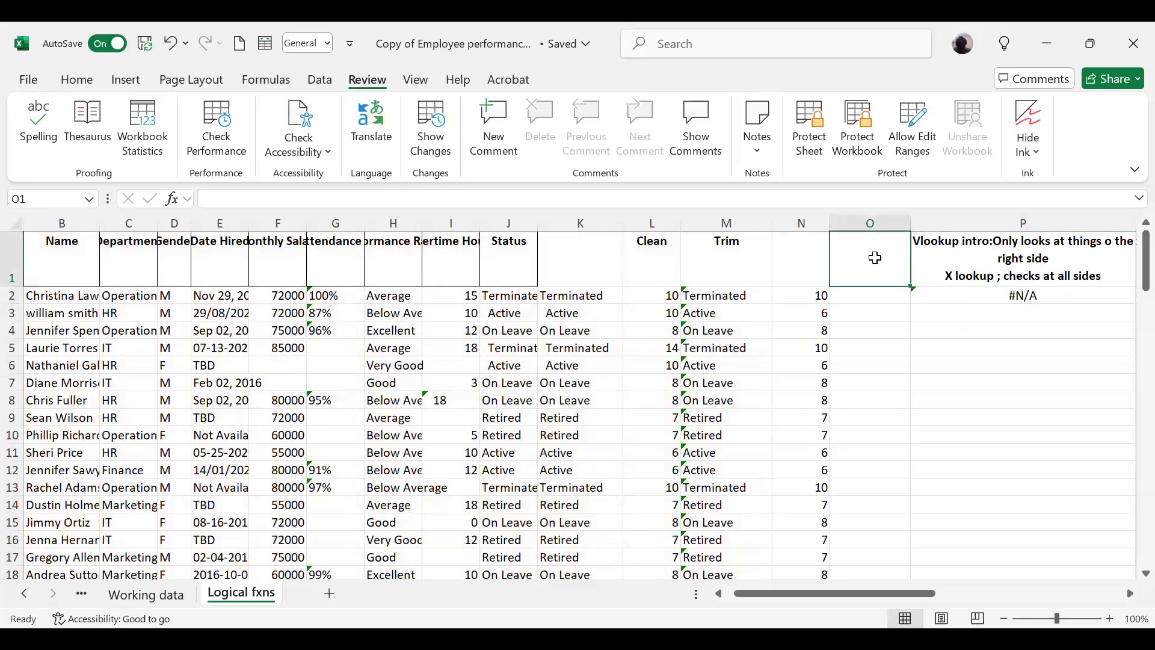
{"action": "left_click", "coordinate": [876, 287]}
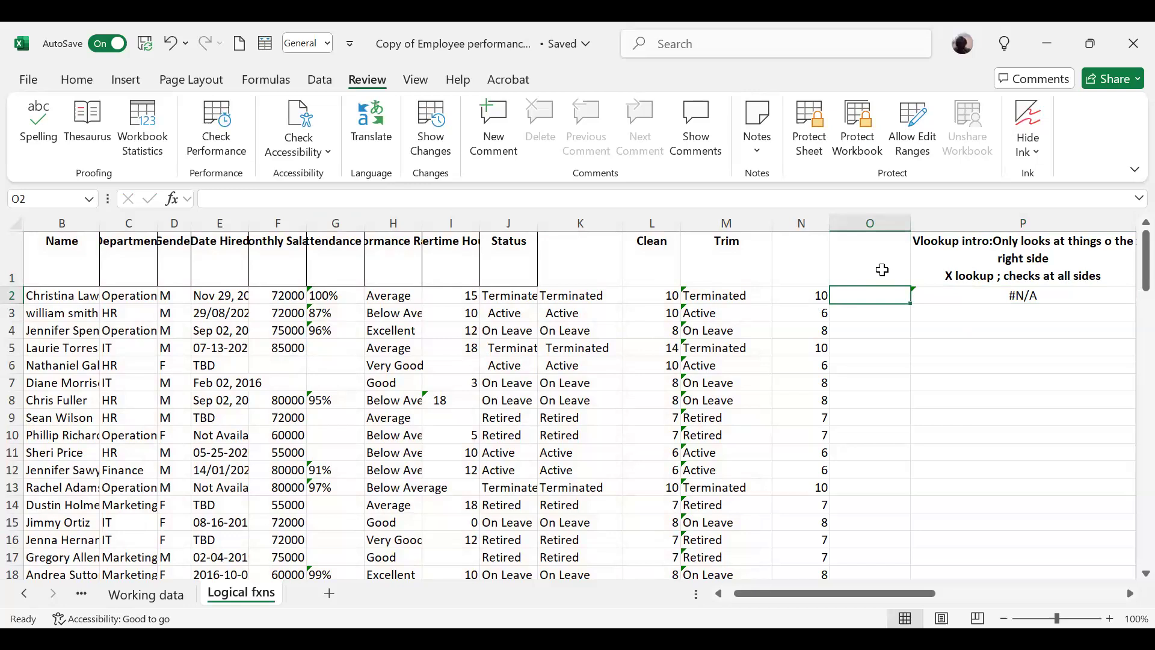
{"action": "left_click", "coordinate": [882, 269]}
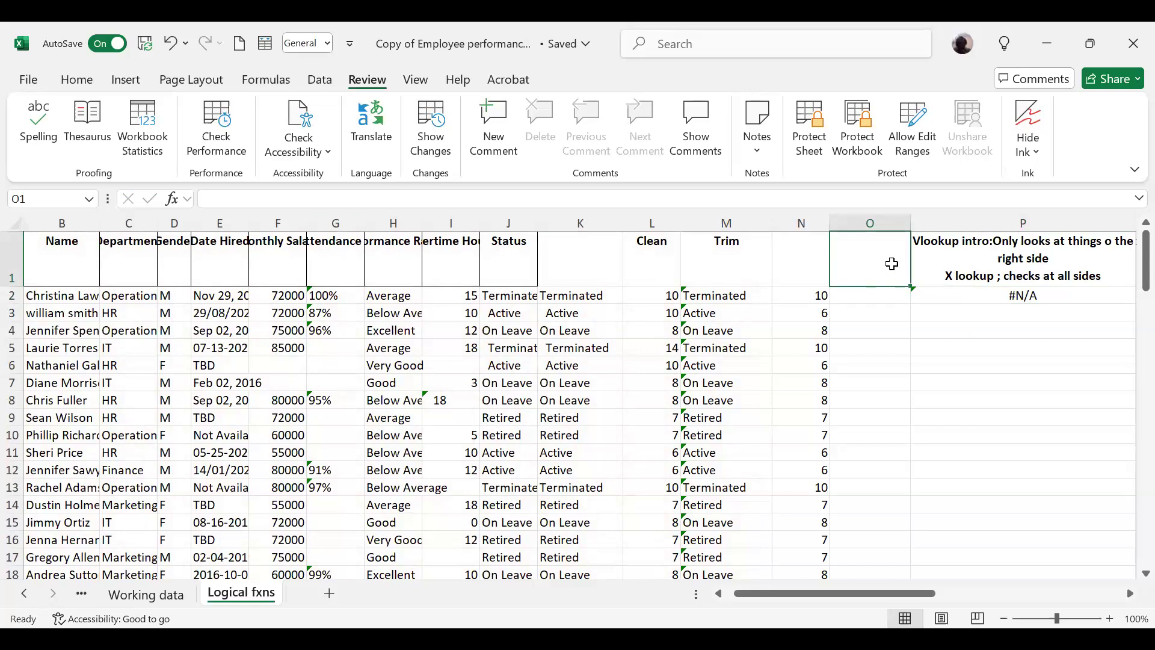
{"action": "type", "text": "001"}
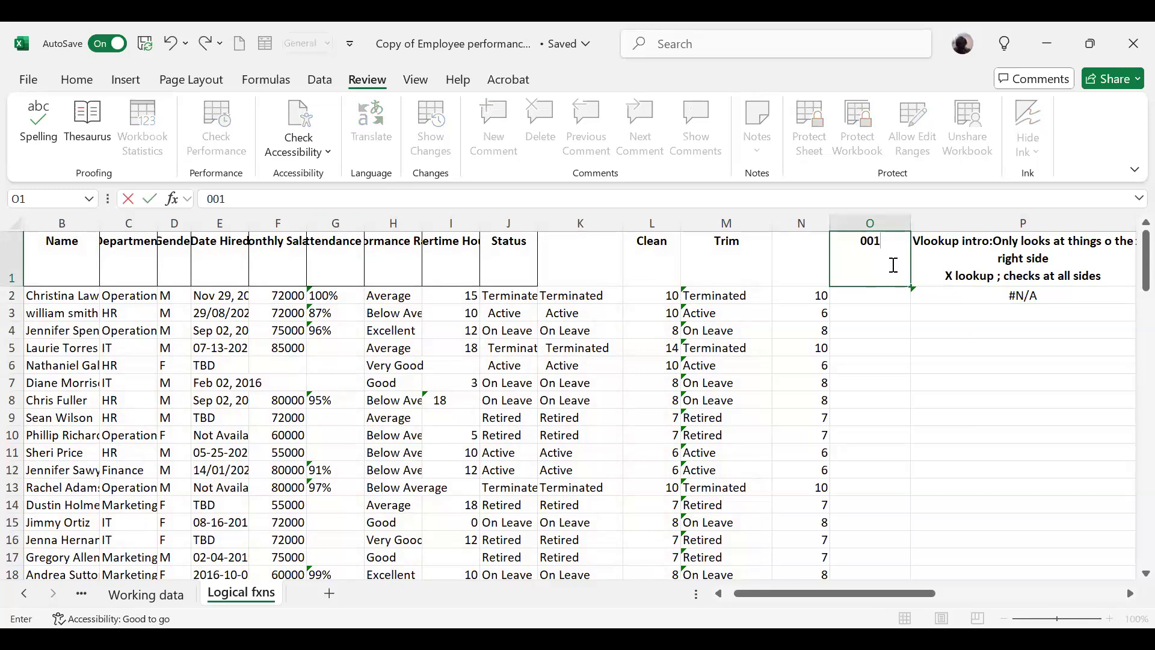
{"action": "key", "text": "Return"}
Step: Correct the entry in cell O1 to the employee ID E001
{"action": "left_click", "coordinate": [878, 268]}
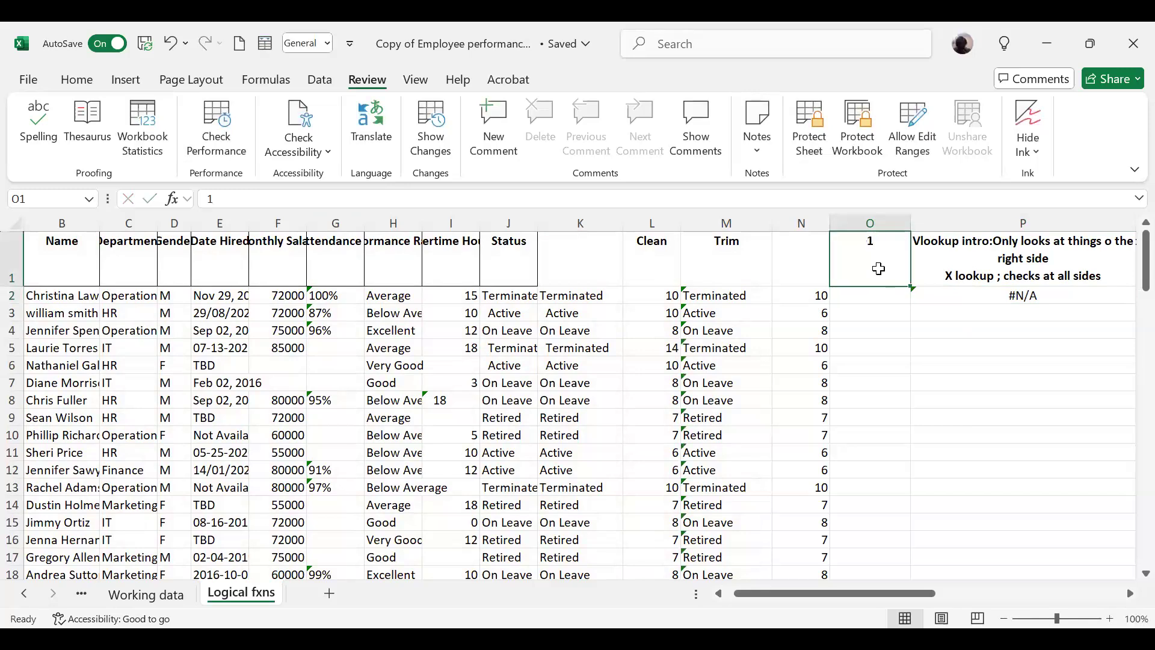
{"action": "left_click", "coordinate": [208, 201]}
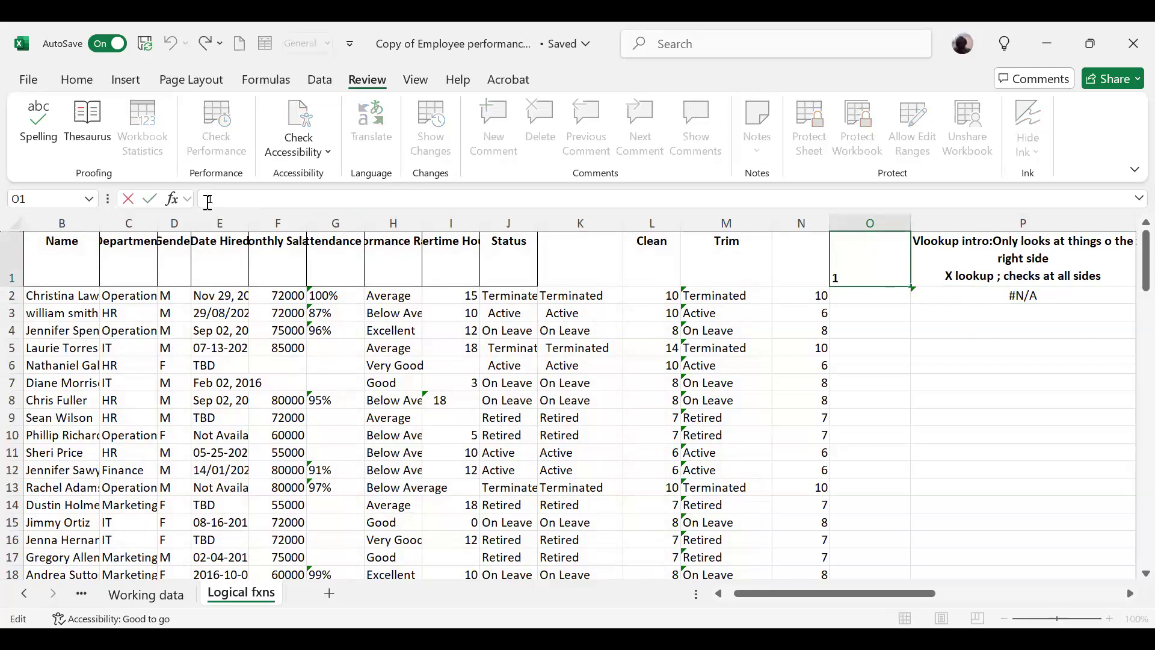
{"action": "type", "text": "E001"}
{"action": "key", "text": "Delete"}
{"action": "key", "text": "Return"}
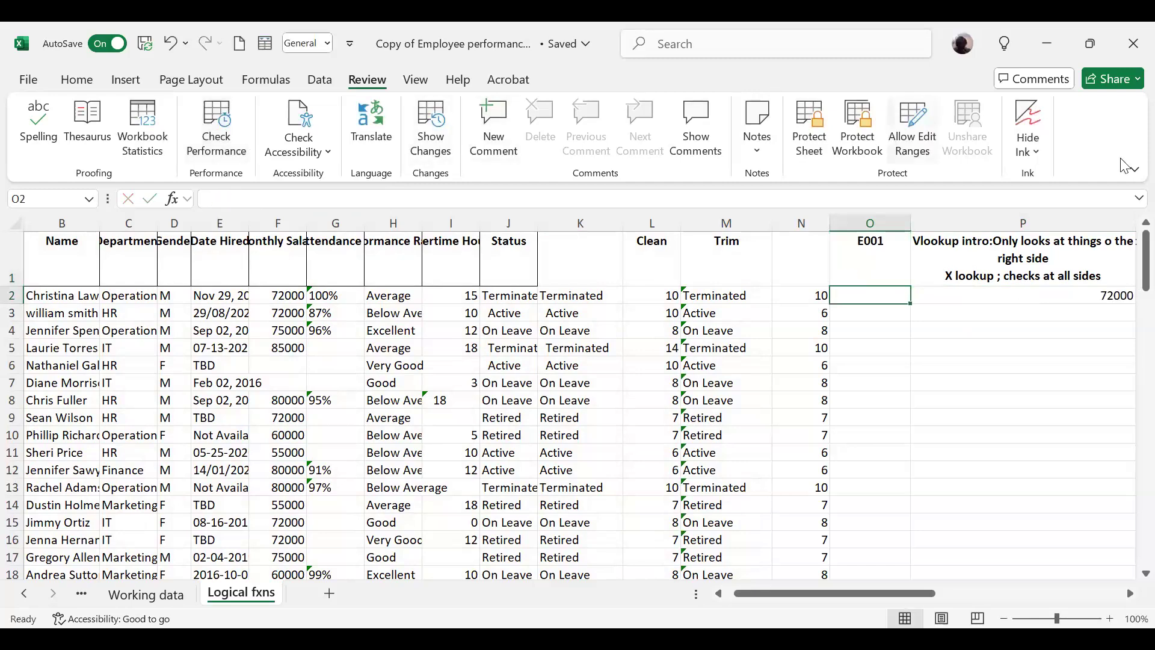
Step: Try to put the employee ID directly into the VLOOKUP formula in P2 by changing its lookup value to E0O1
{"action": "left_click", "coordinate": [1092, 291]}
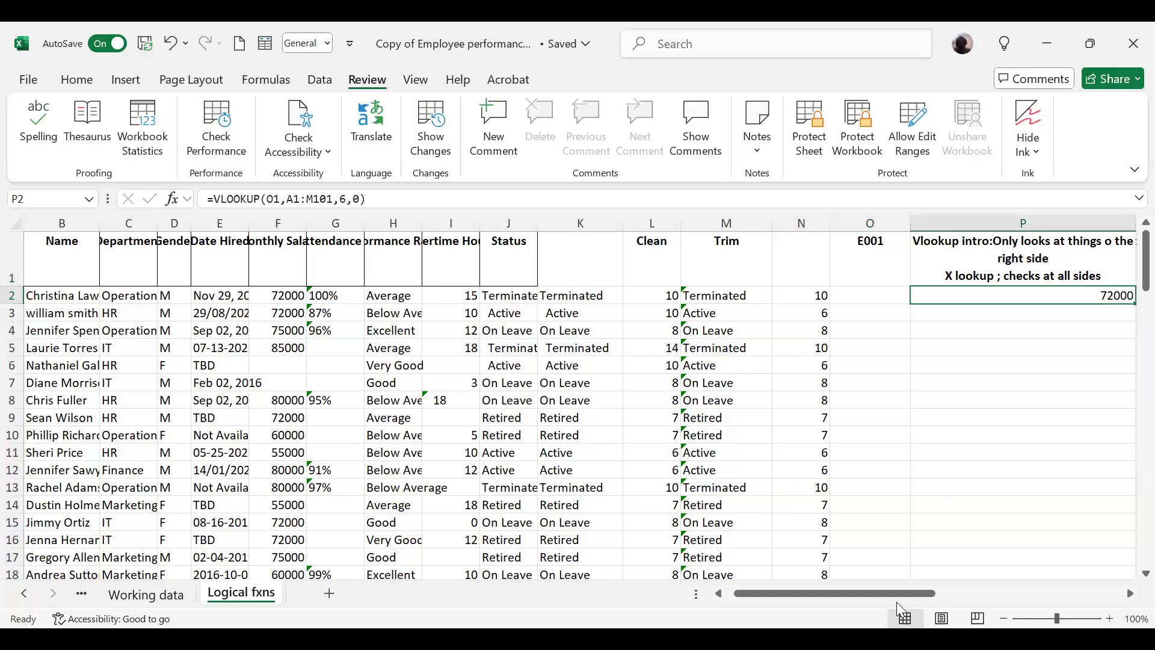
{"action": "left_click", "coordinate": [882, 269]}
{"action": "left_click_drag", "start_coordinate": [799, 594], "coordinate": [792, 601]}
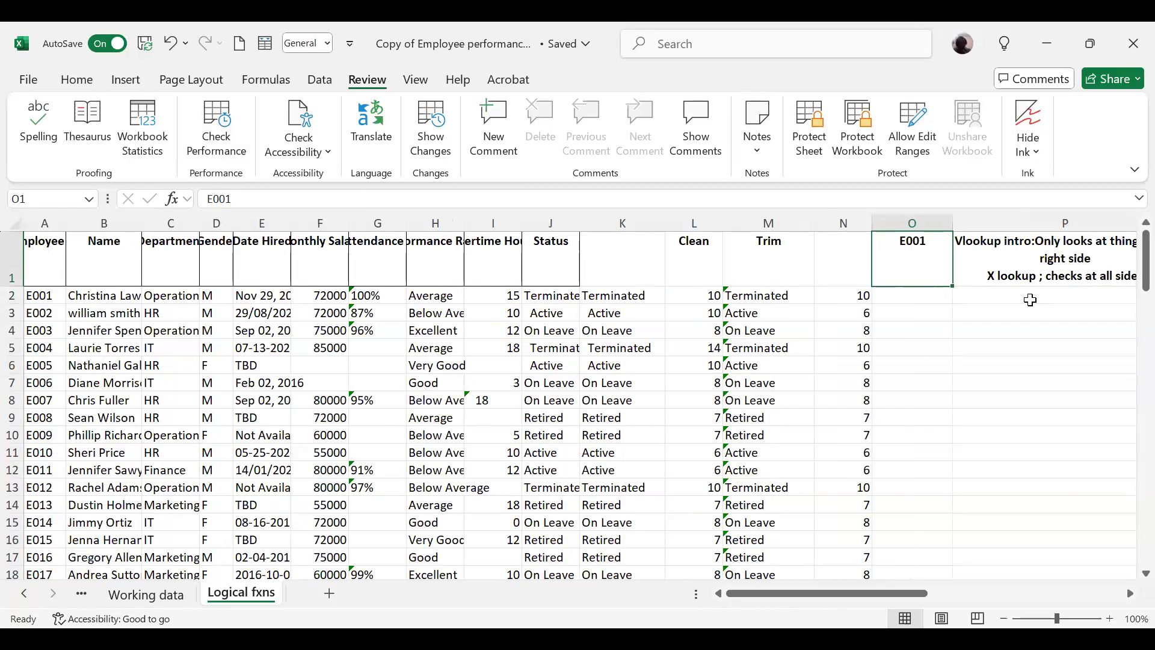
{"action": "scroll", "coordinate": [961, 289], "scroll_direction": "right", "scroll_amount": 2}
{"action": "left_click", "coordinate": [957, 296]}
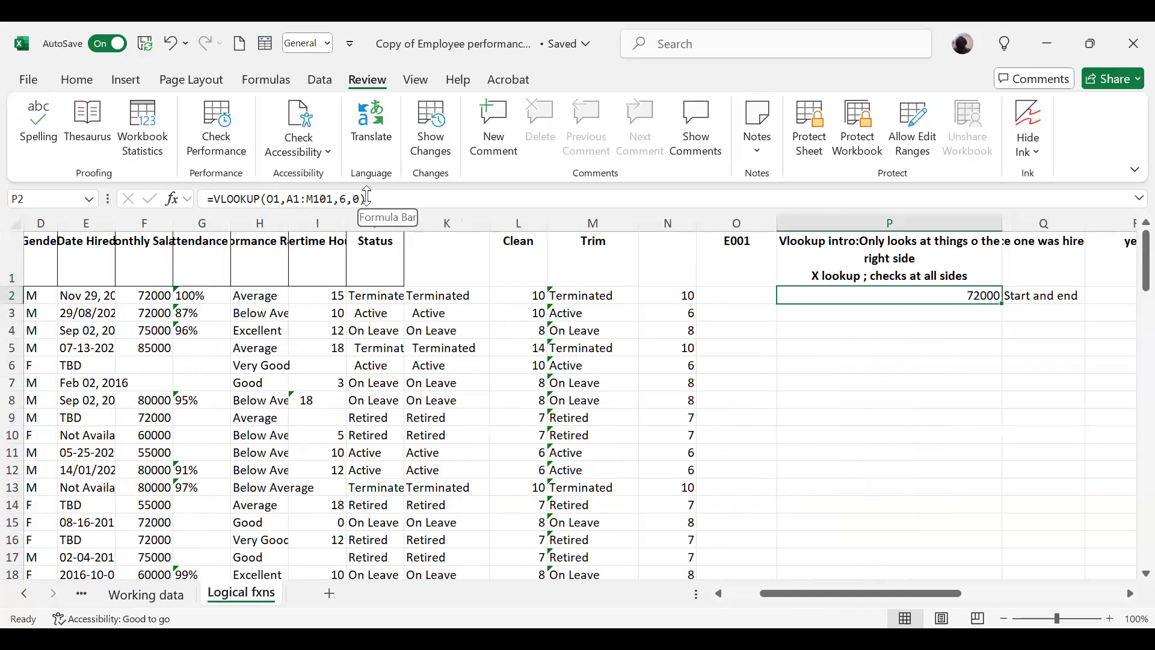
{"action": "left_click", "coordinate": [274, 199]}
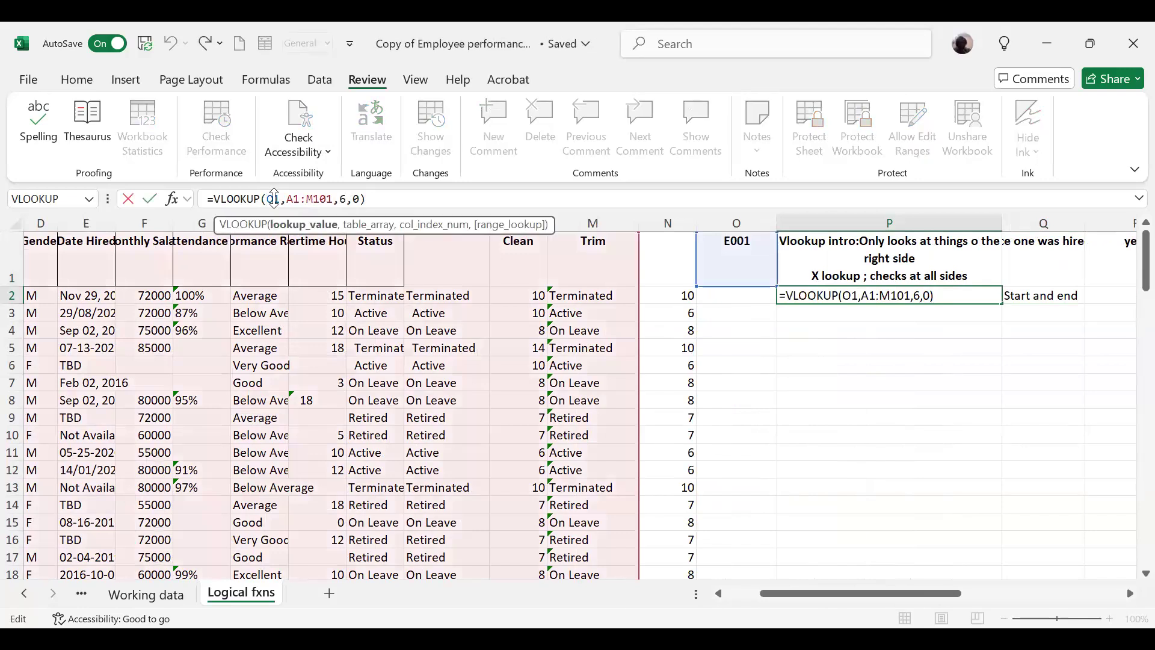
{"action": "type", "text": "E0"}
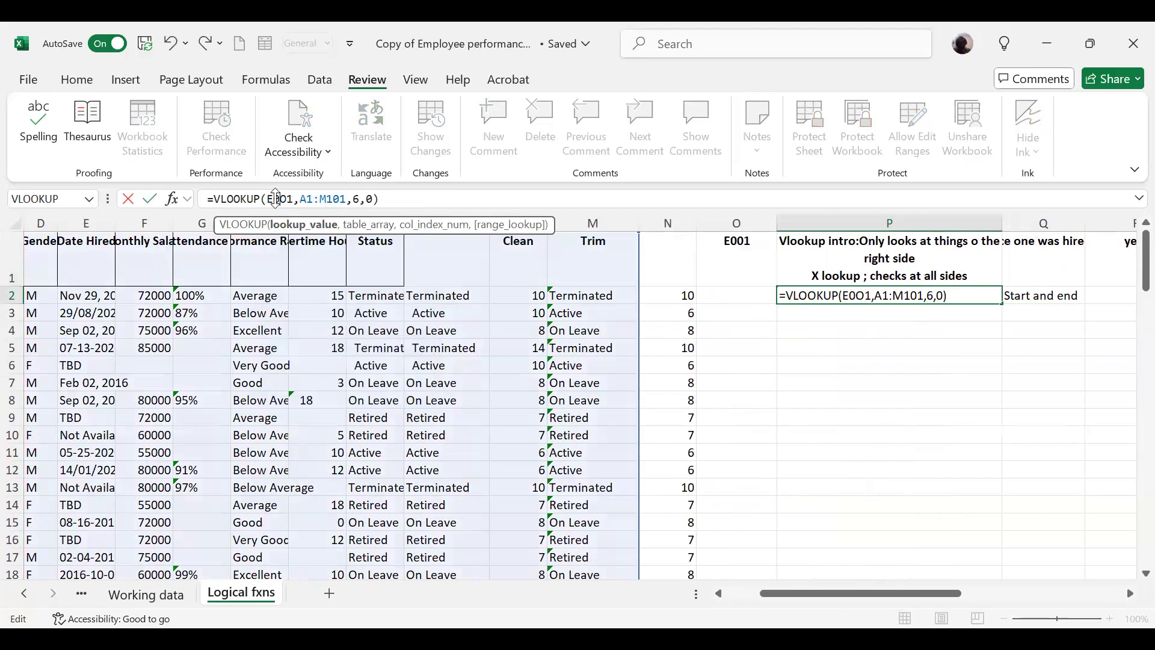
{"action": "key", "text": "Return"}
{"action": "key", "text": "Up"}
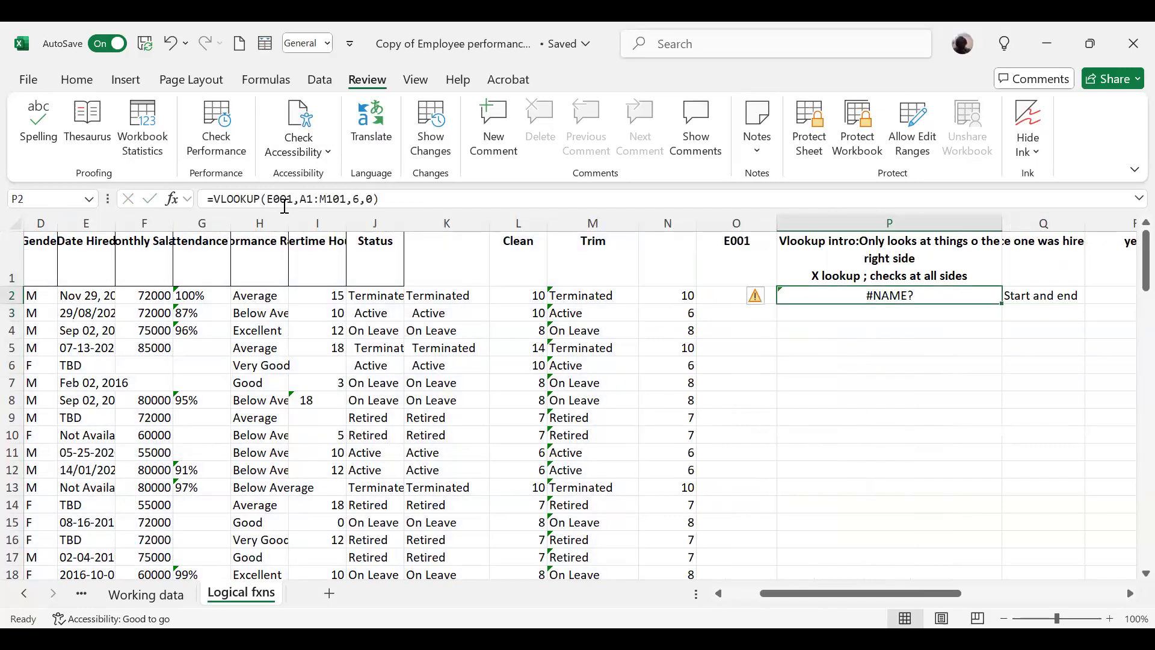
Step: Try to correct the lookup value of the P2 formula to E001 without quotation marks
{"action": "left_click", "coordinate": [285, 198]}
{"action": "key", "text": "BackSpace"}
{"action": "key", "text": "Return"}
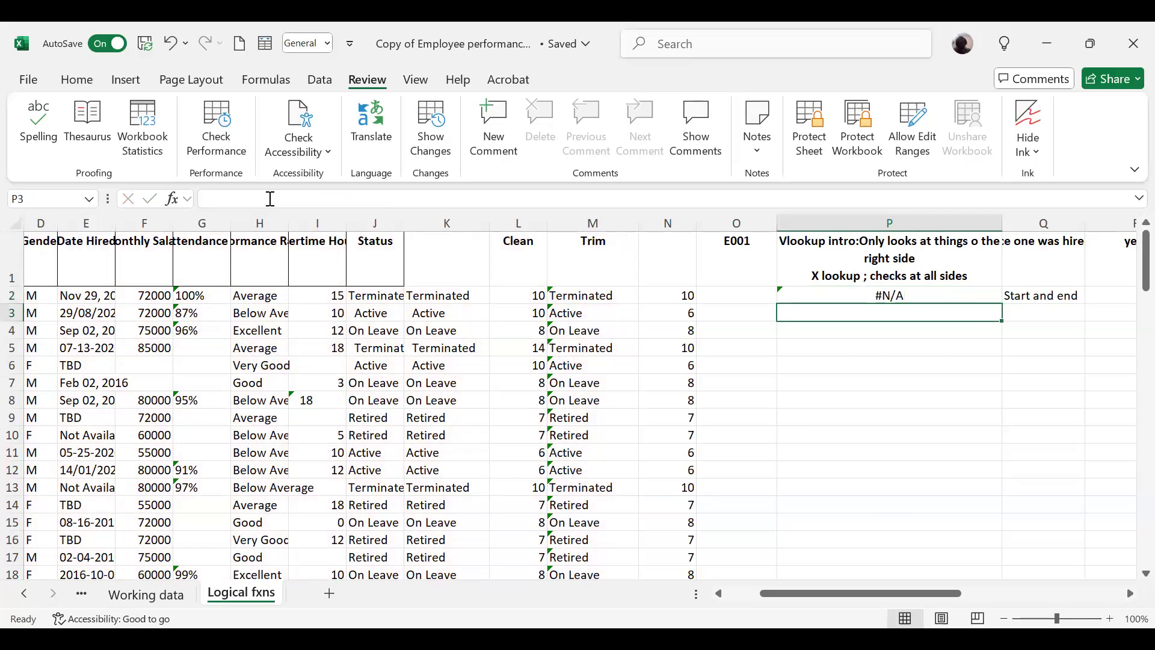
{"action": "left_click", "coordinate": [870, 296]}
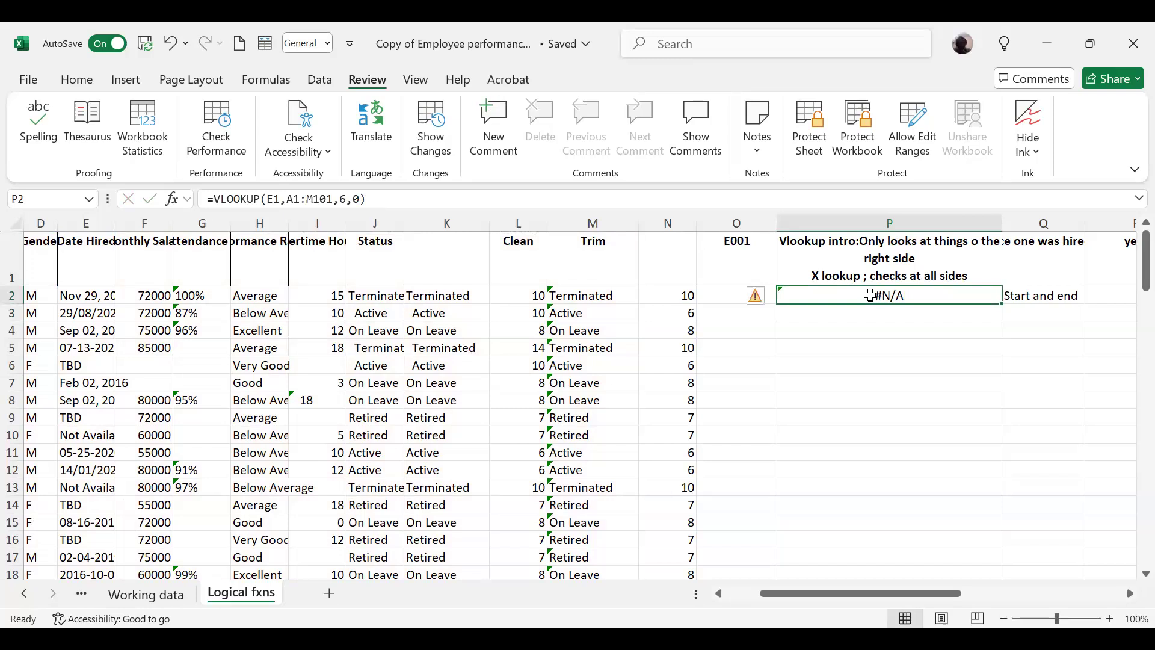
{"action": "left_click", "coordinate": [279, 199]}
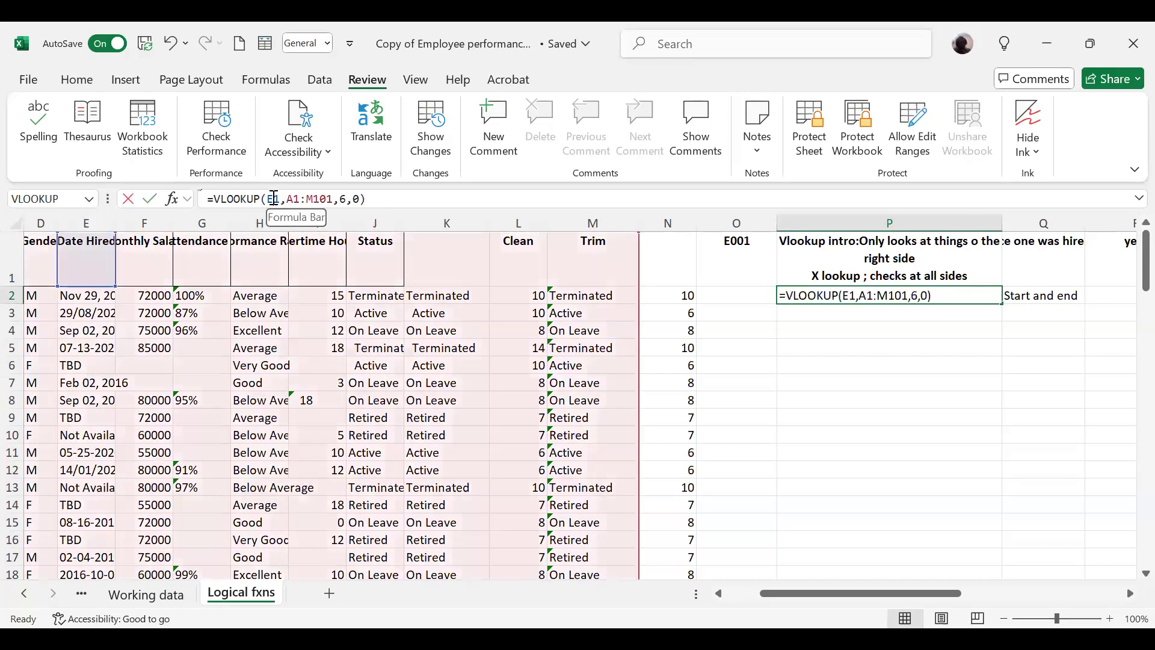
{"action": "type", "text": "00"}
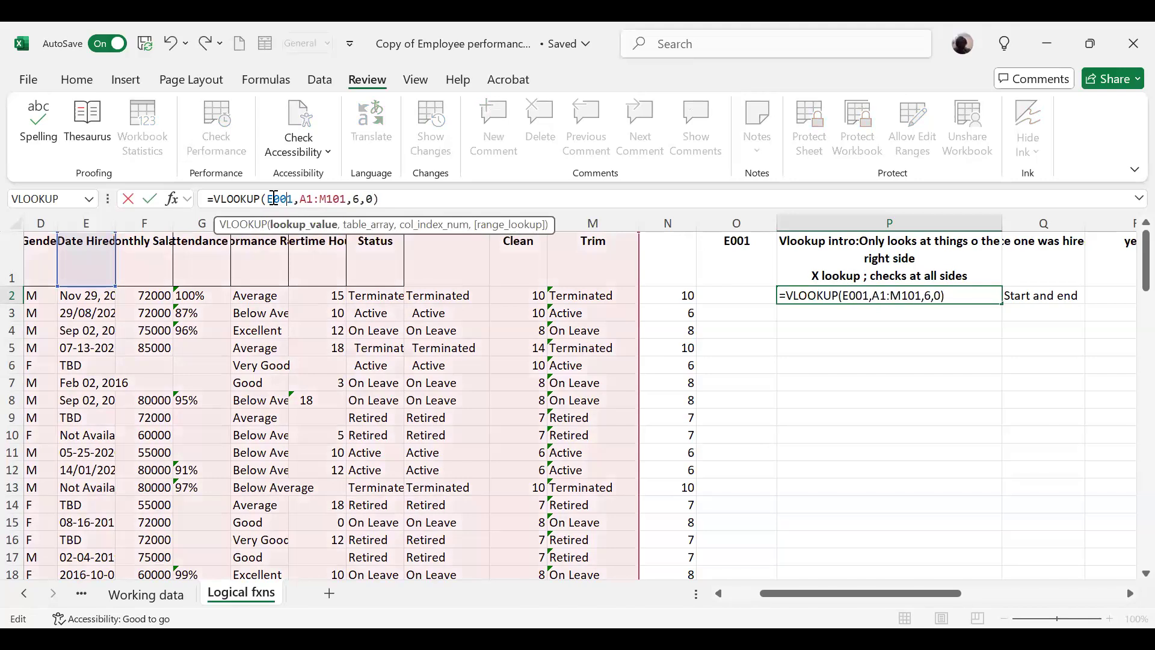
{"action": "key", "text": "Return"}
{"action": "key", "text": "Up"}
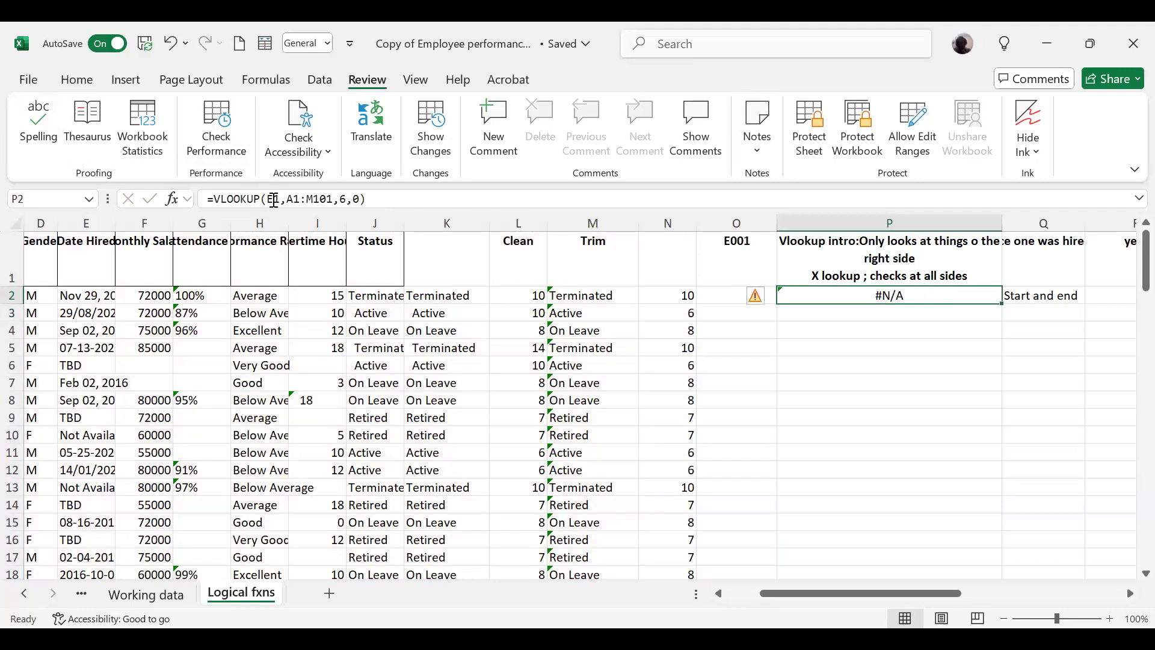
Step: Try to use the employee ID 'E001' in single quotation marks as the lookup value of the P2 VLOOKUP formula
{"action": "left_click", "coordinate": [271, 199]}
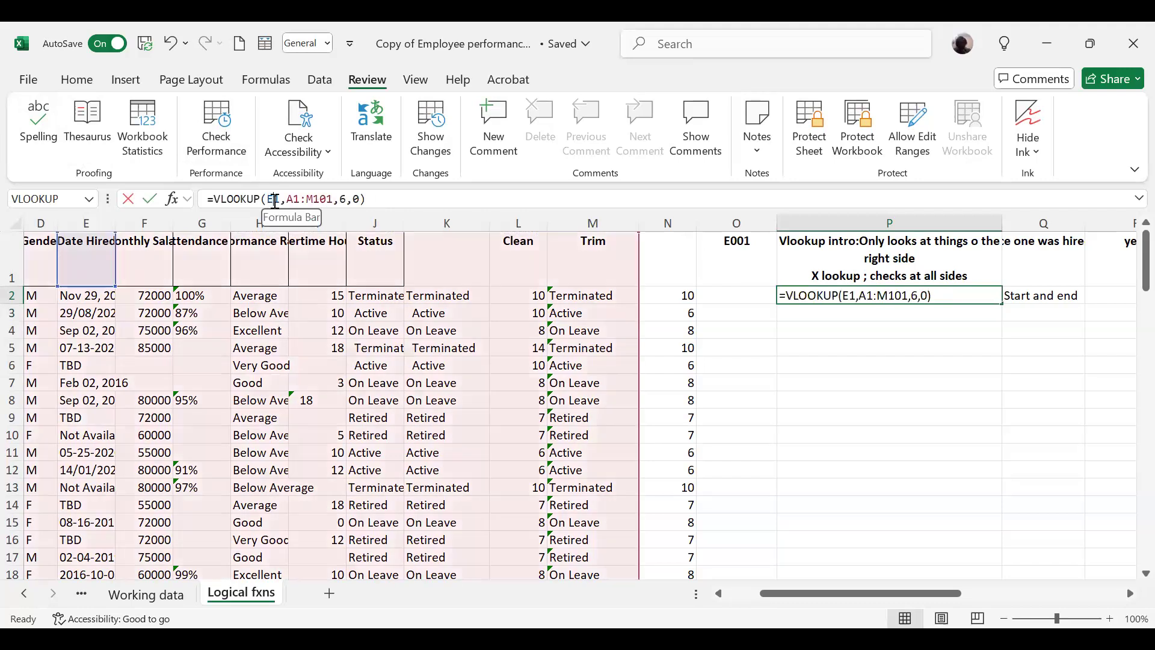
{"action": "type", "text": "001"}
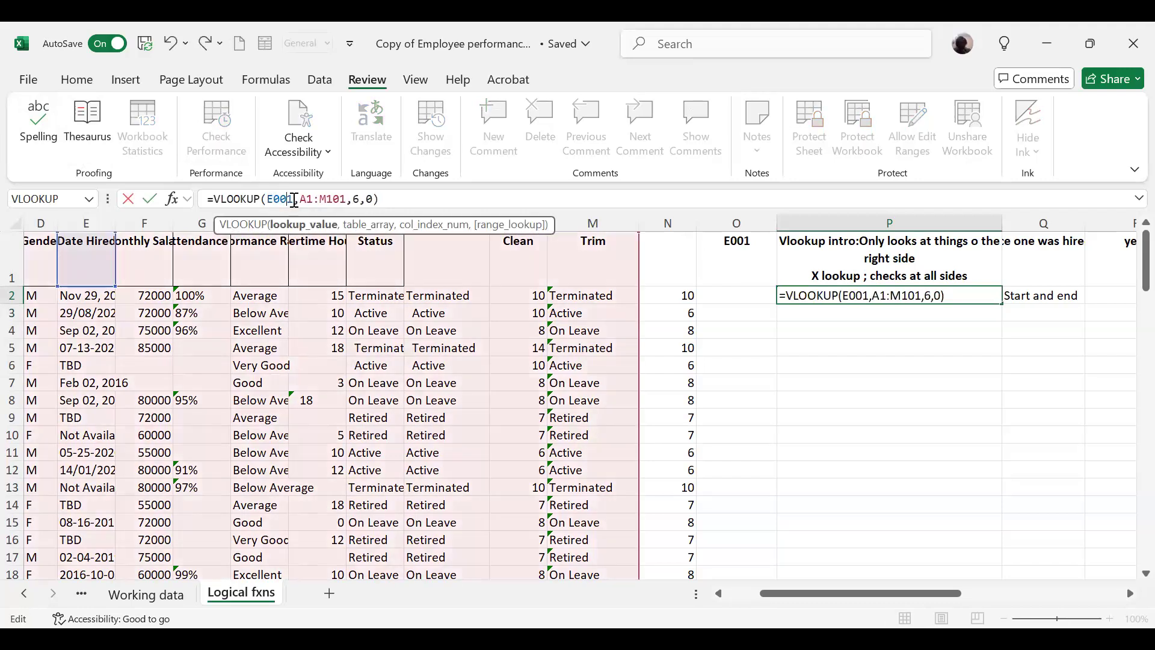
{"action": "type", "text": "'"}
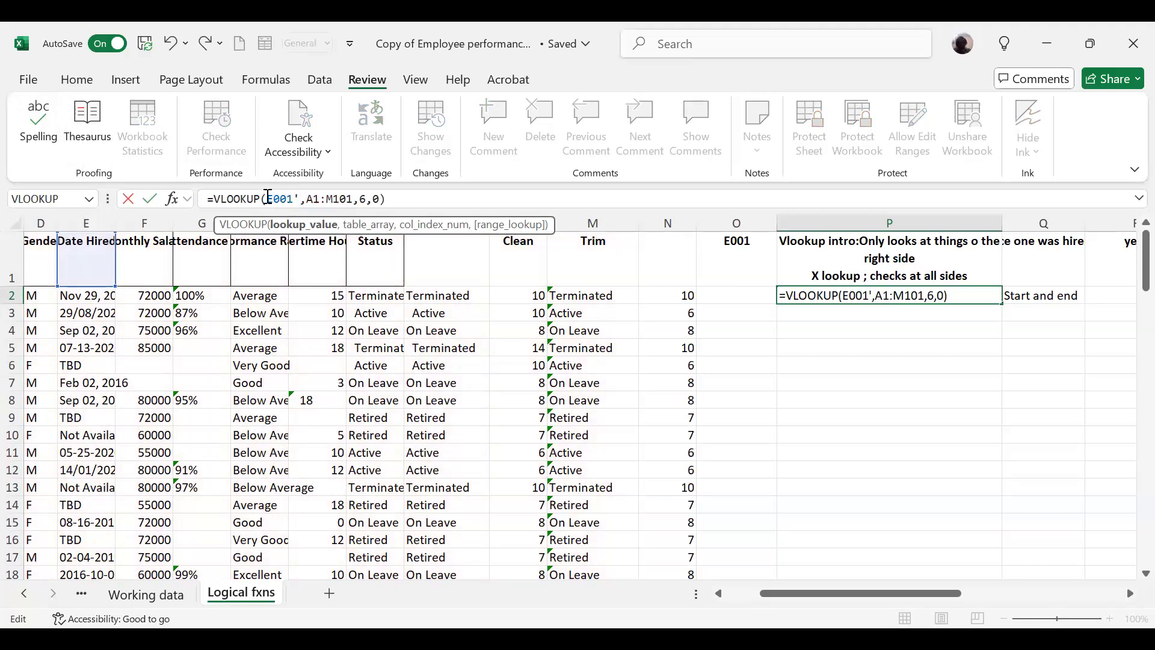
{"action": "left_click", "coordinate": [269, 199]}
{"action": "type", "text": "'"}
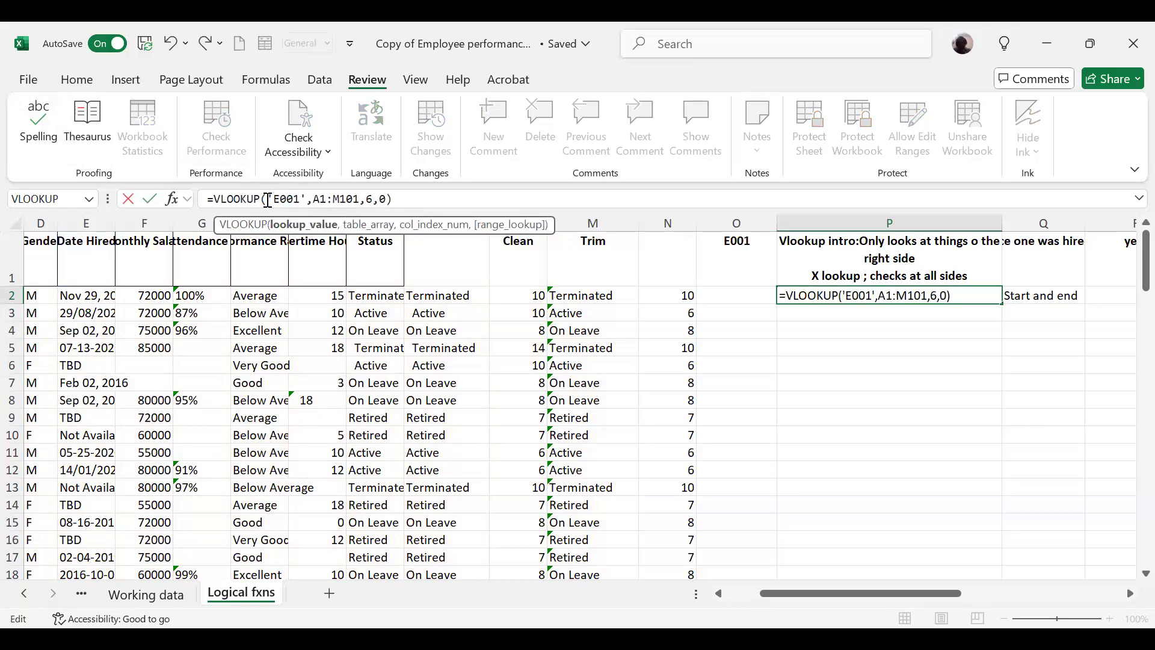
{"action": "key", "text": "Return"}
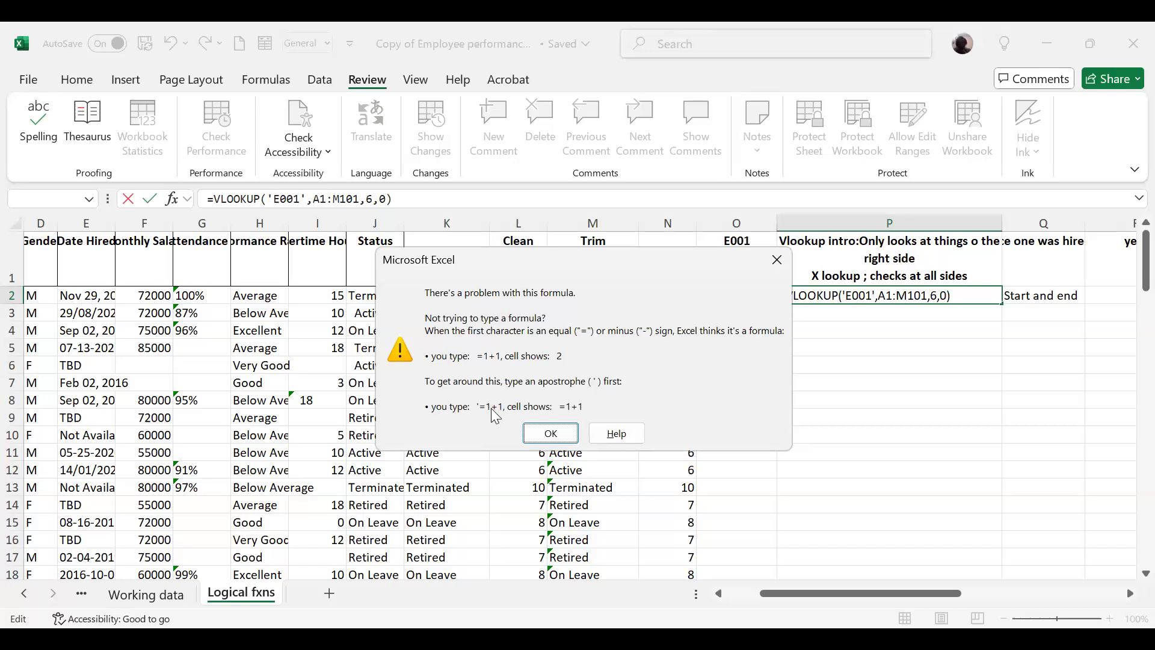
{"action": "left_click", "coordinate": [782, 256]}
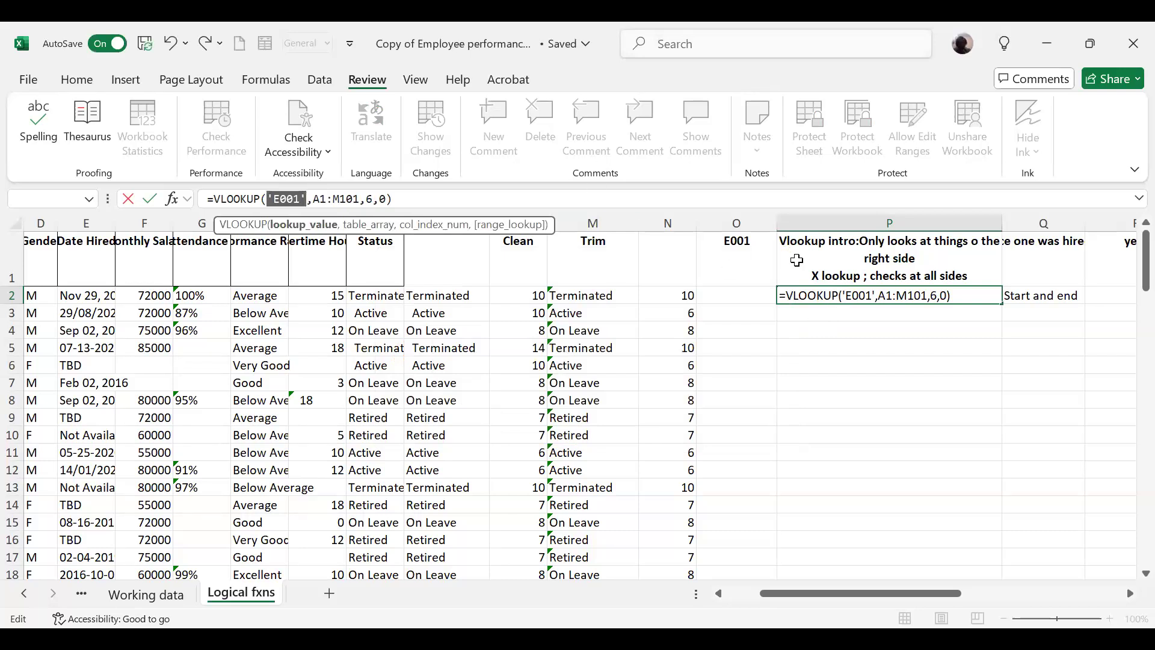
Step: Replace the lookup value in the P2 VLOOKUP formula with the cell reference O1, giving =VLOOKUP(O1,A1:M101,6,0)
{"action": "left_click", "coordinate": [868, 296]}
{"action": "key", "text": "BackSpace"}
{"action": "key", "text": "BackSpace"}
{"action": "key", "text": "BackSpace"}
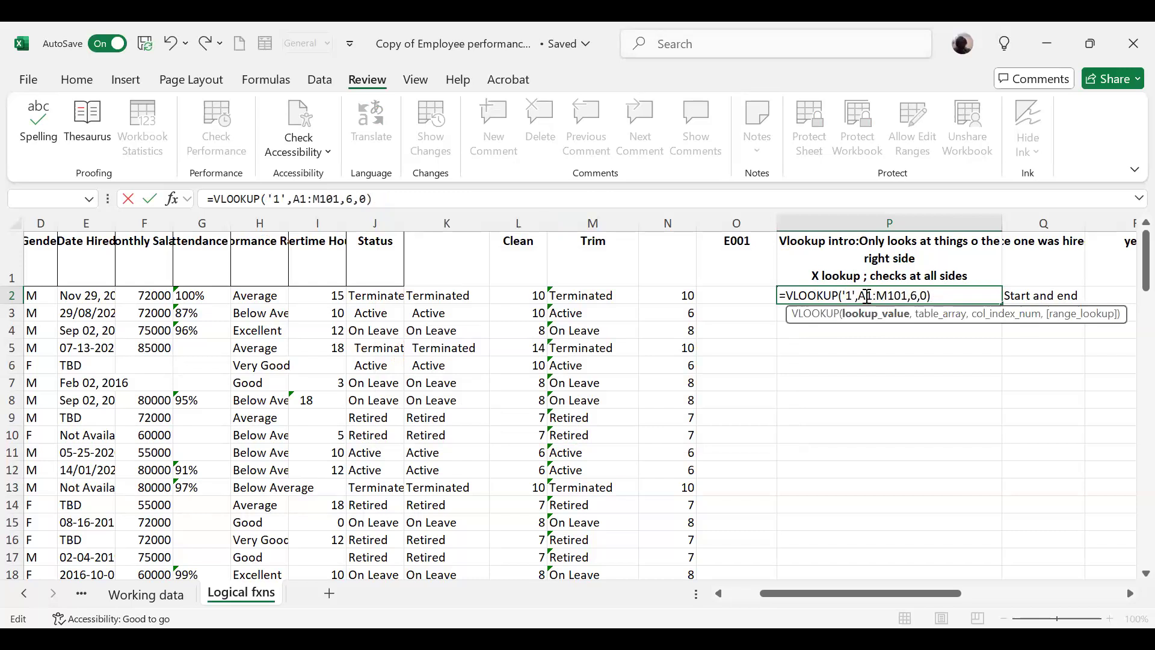
{"action": "key", "text": "BackSpace"}
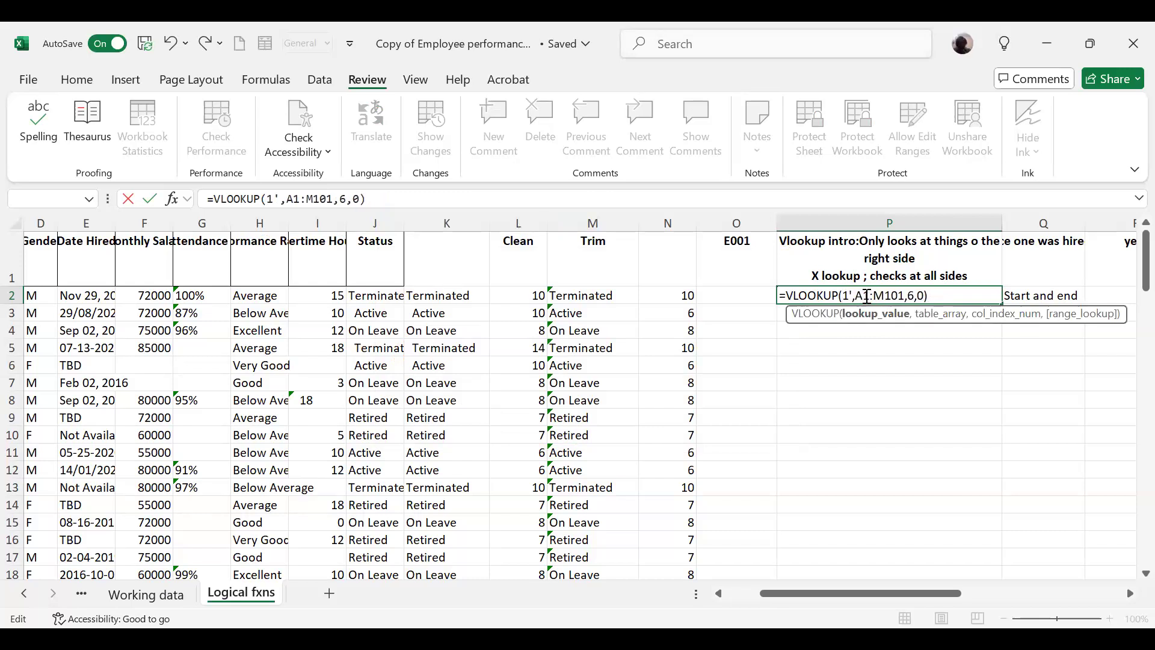
{"action": "type", "text": "0"}
{"action": "key", "text": "BackSpace"}
{"action": "type", "text": "o1"}
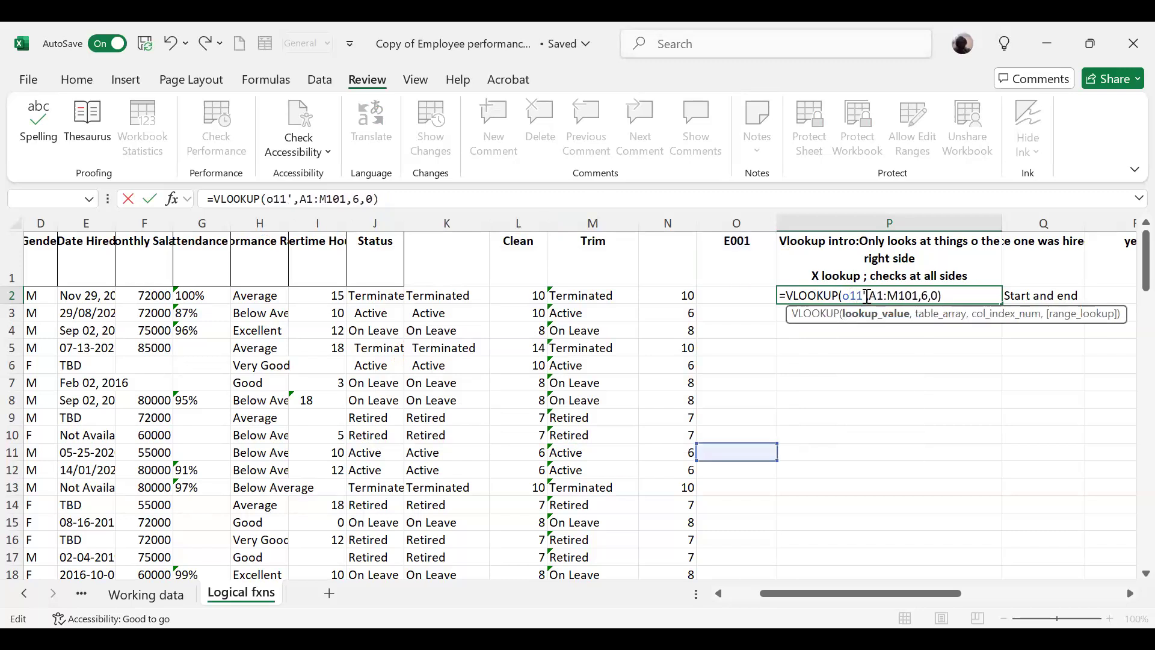
{"action": "key", "text": "BackSpace"}
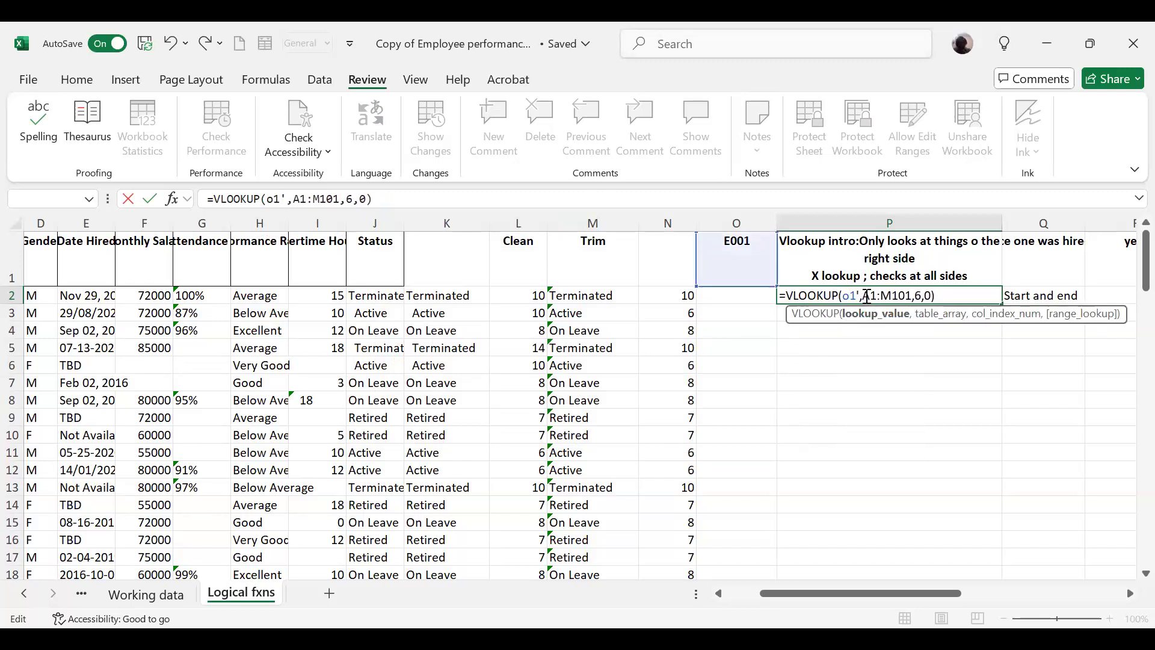
{"action": "key", "text": "Delete"}
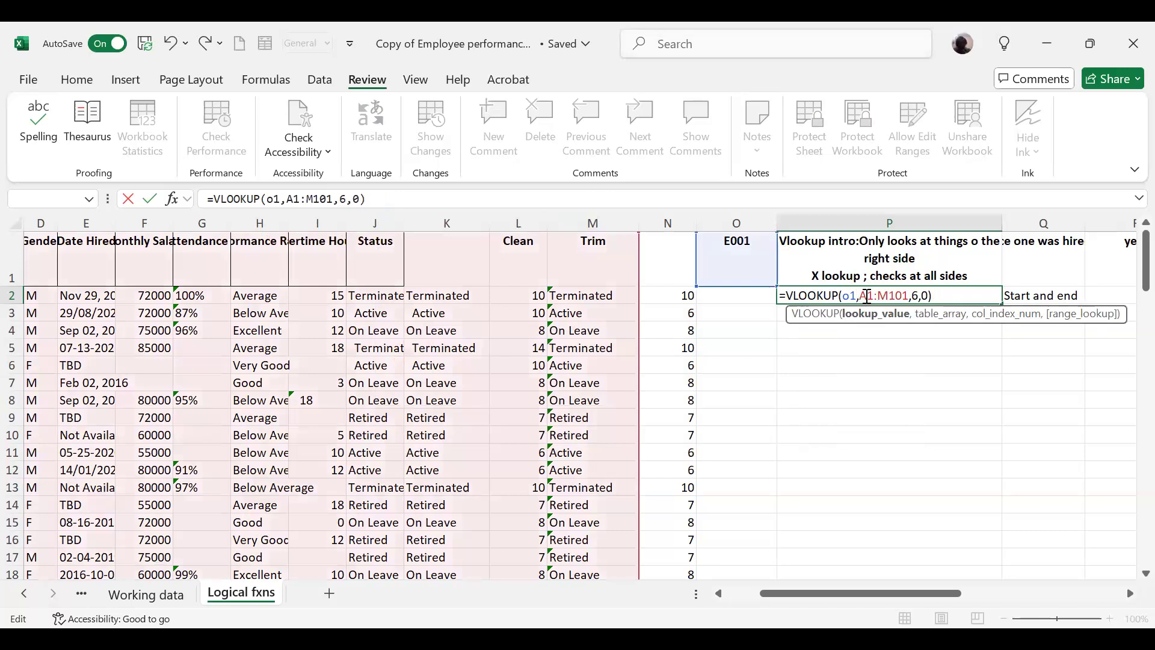
{"action": "key", "text": "BackSpace"}
{"action": "key", "text": "BackSpace"}
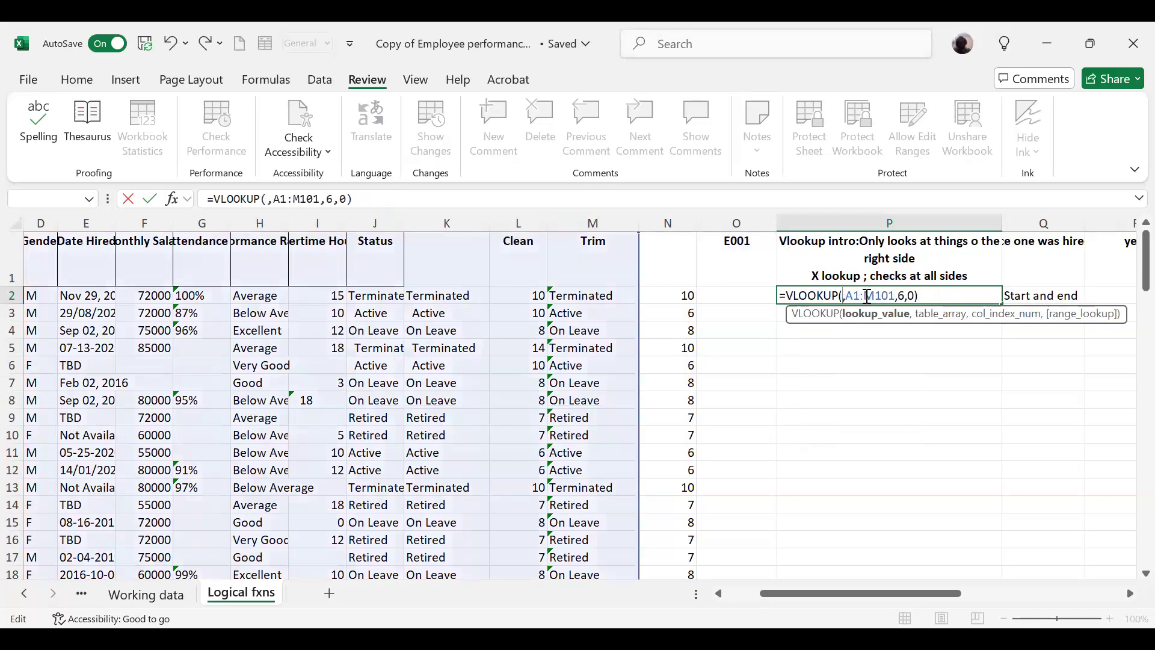
{"action": "type", "text": "O1"}
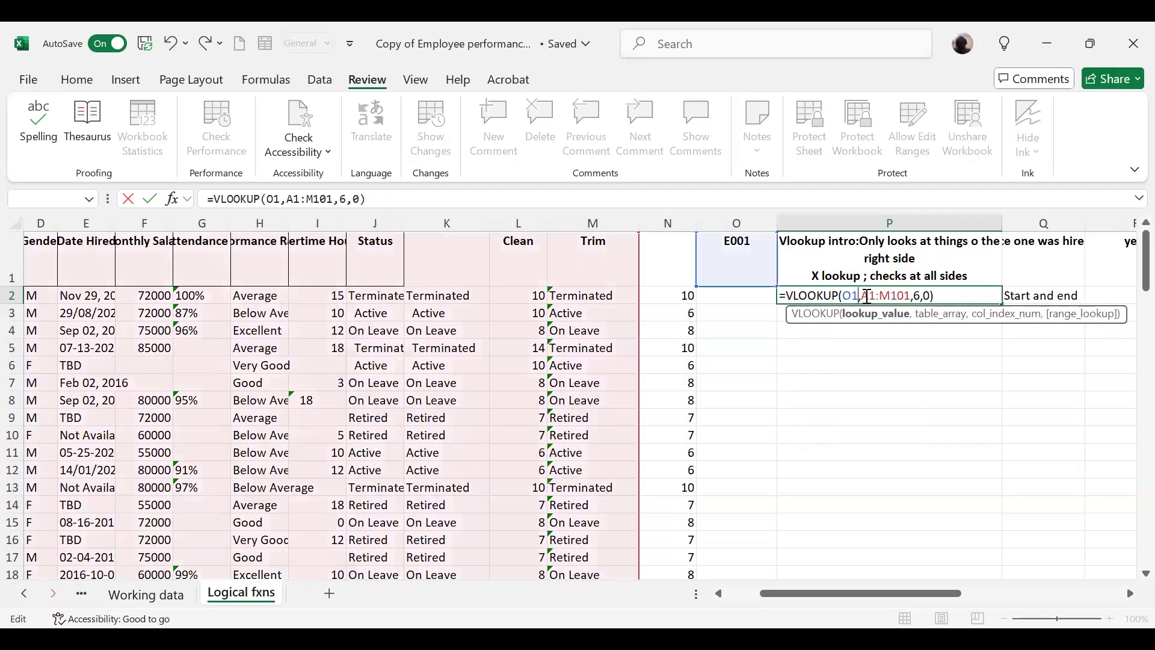
{"action": "key", "text": "Return"}
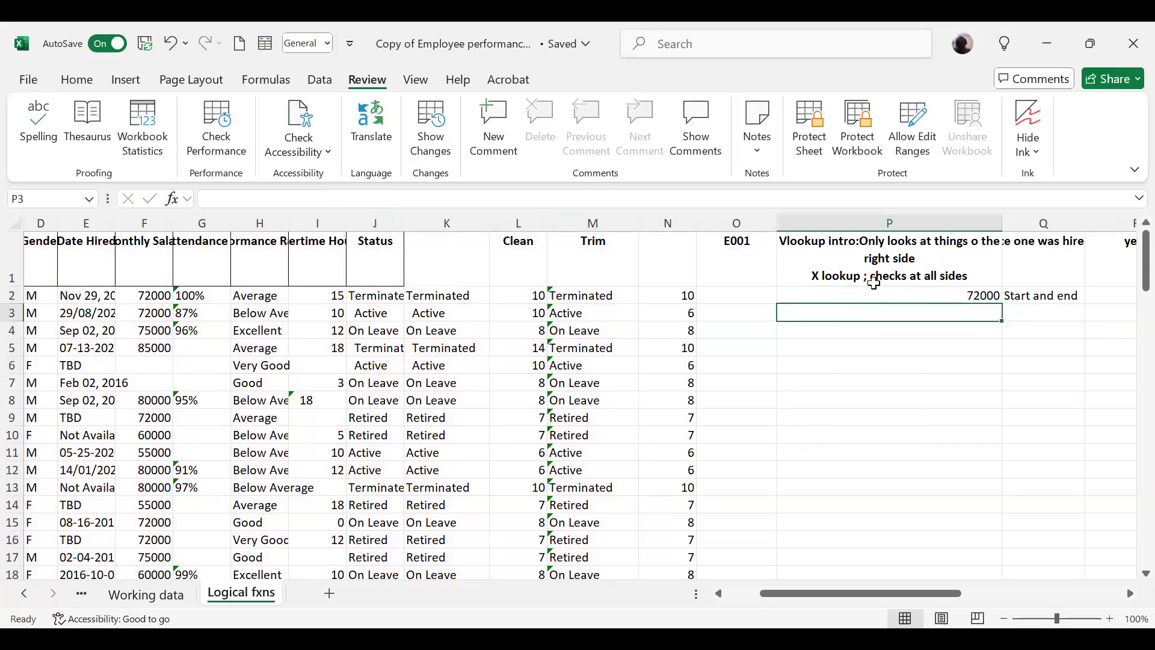
{"action": "left_click", "coordinate": [874, 293]}
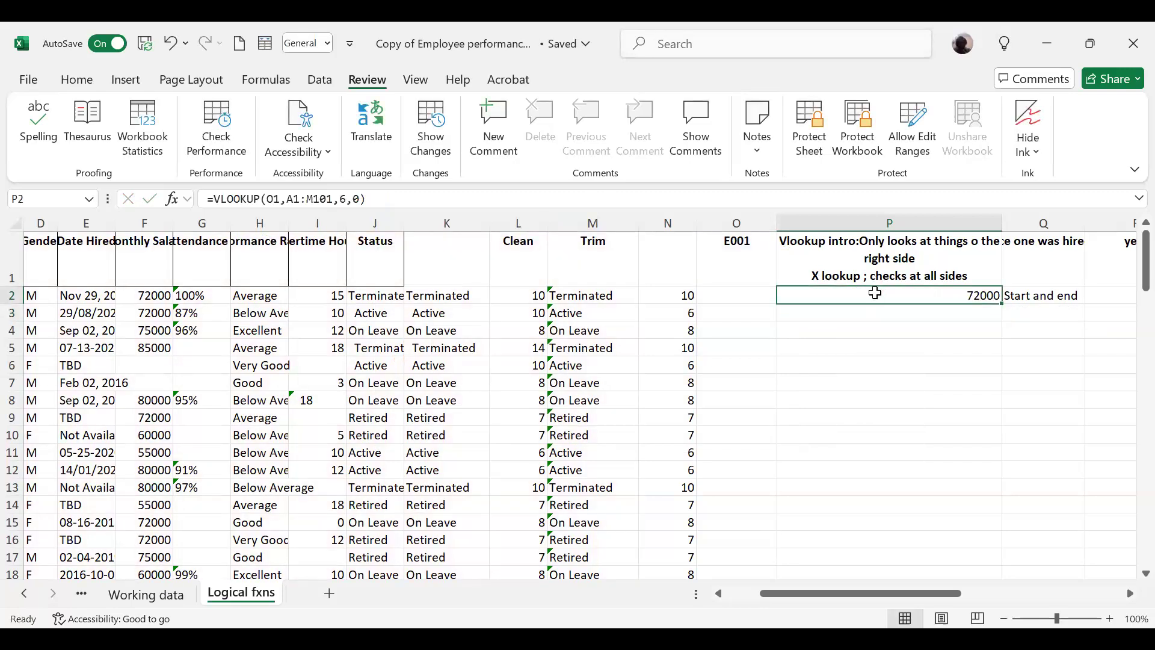
{"action": "key", "text": "Return"}
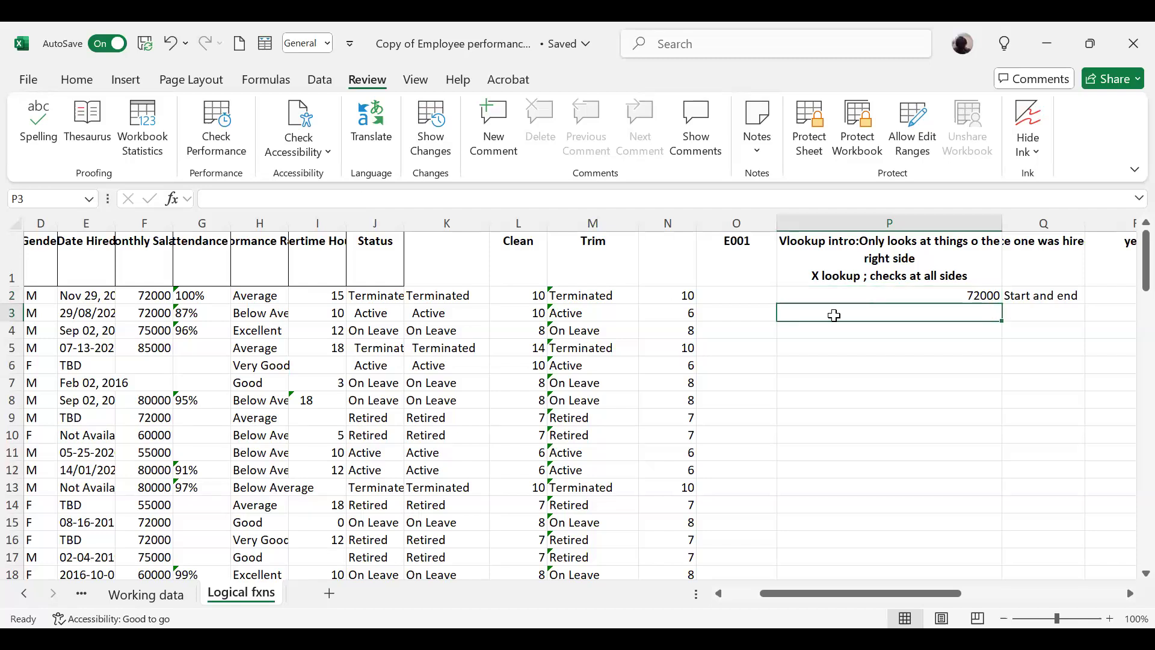
{"action": "left_click_drag", "start_coordinate": [919, 591], "coordinate": [839, 593]}
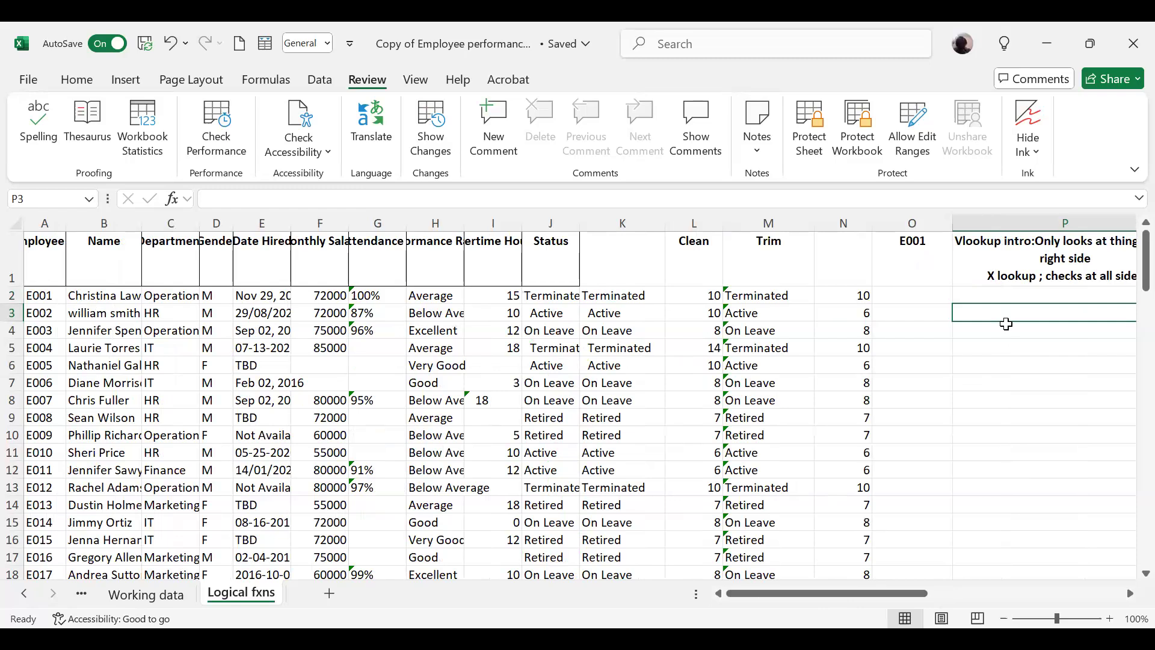
{"action": "key", "text": "Right"}
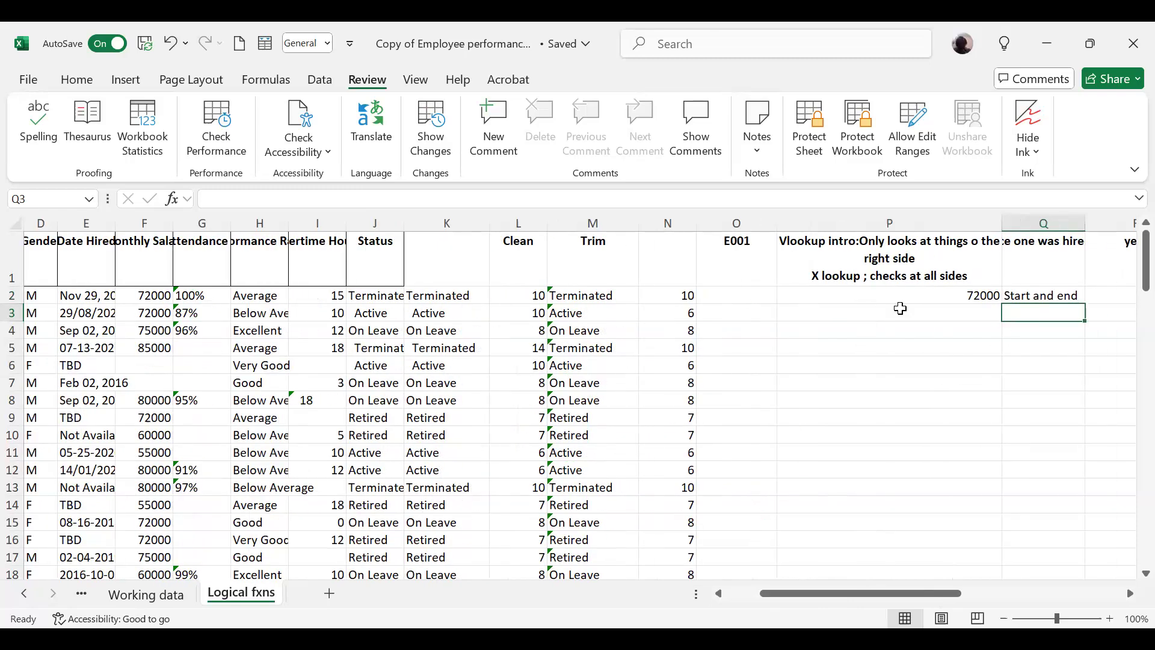
{"action": "left_click", "coordinate": [900, 308]}
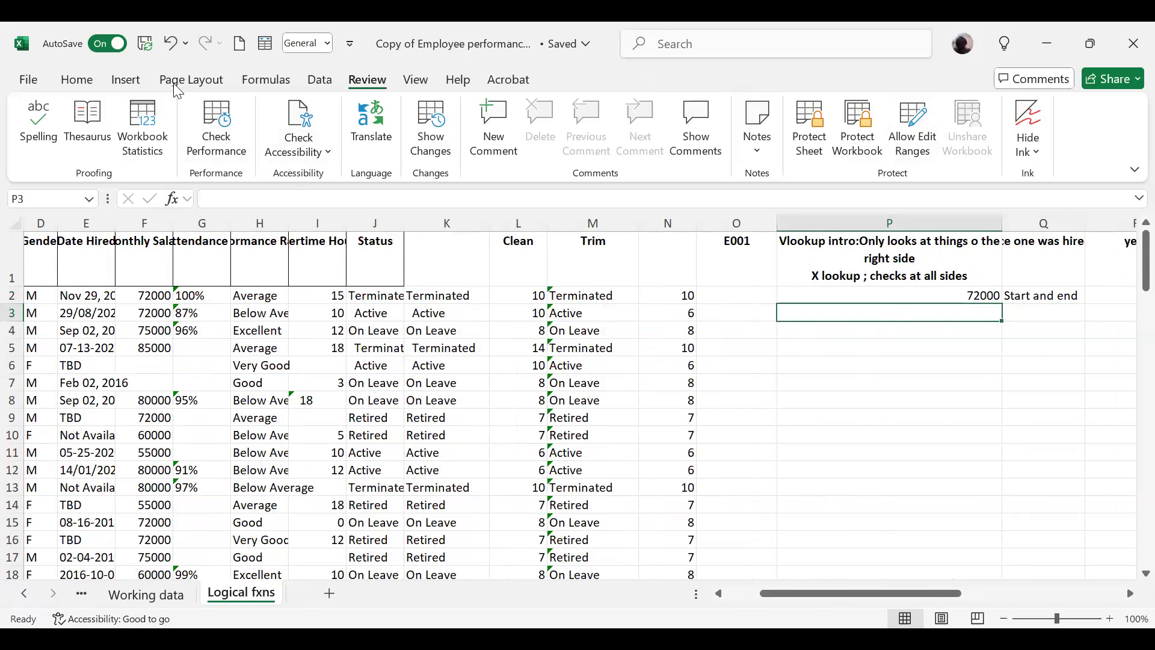
{"action": "left_click", "coordinate": [281, 85]}
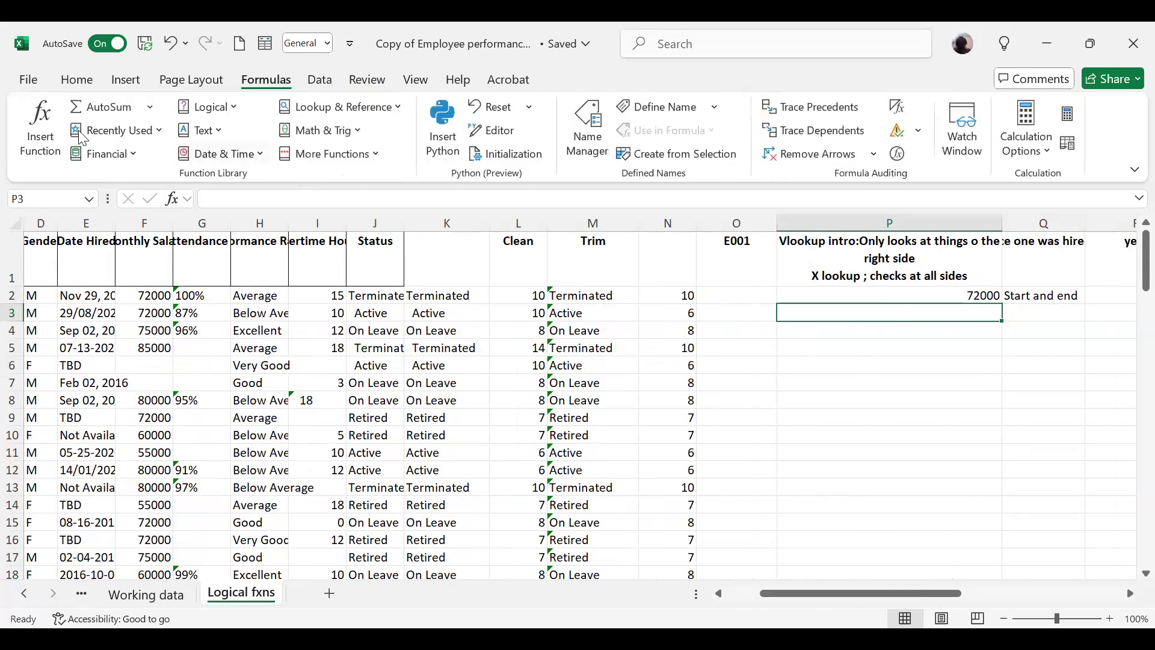
{"action": "left_click", "coordinate": [39, 129]}
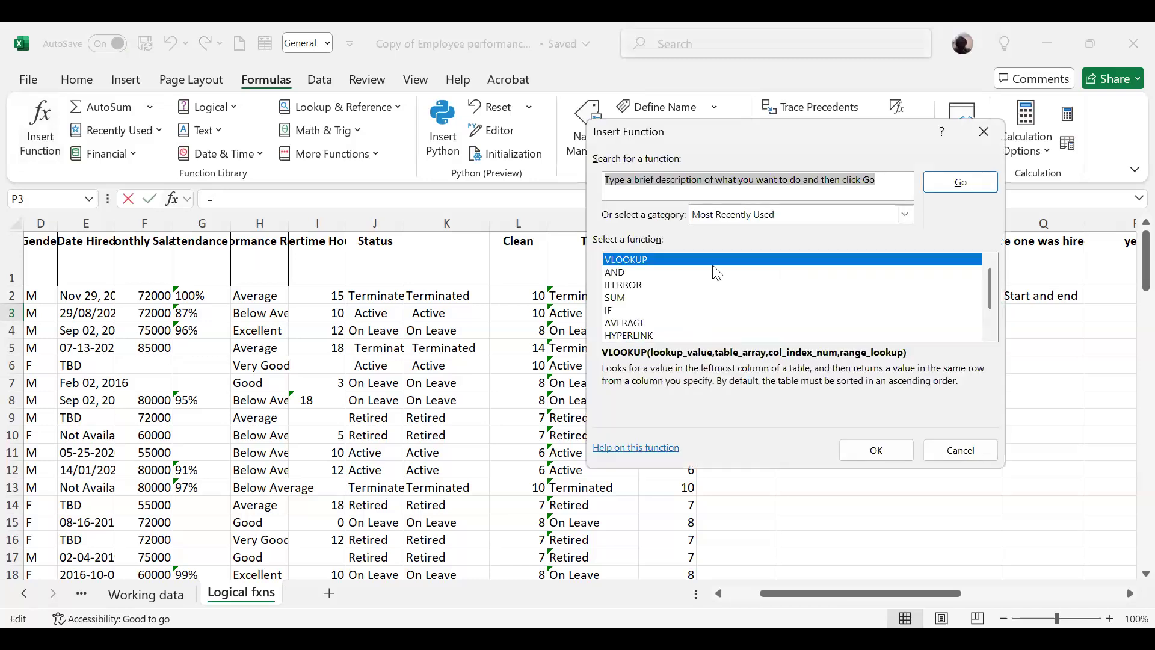
{"action": "left_click", "coordinate": [961, 451]}
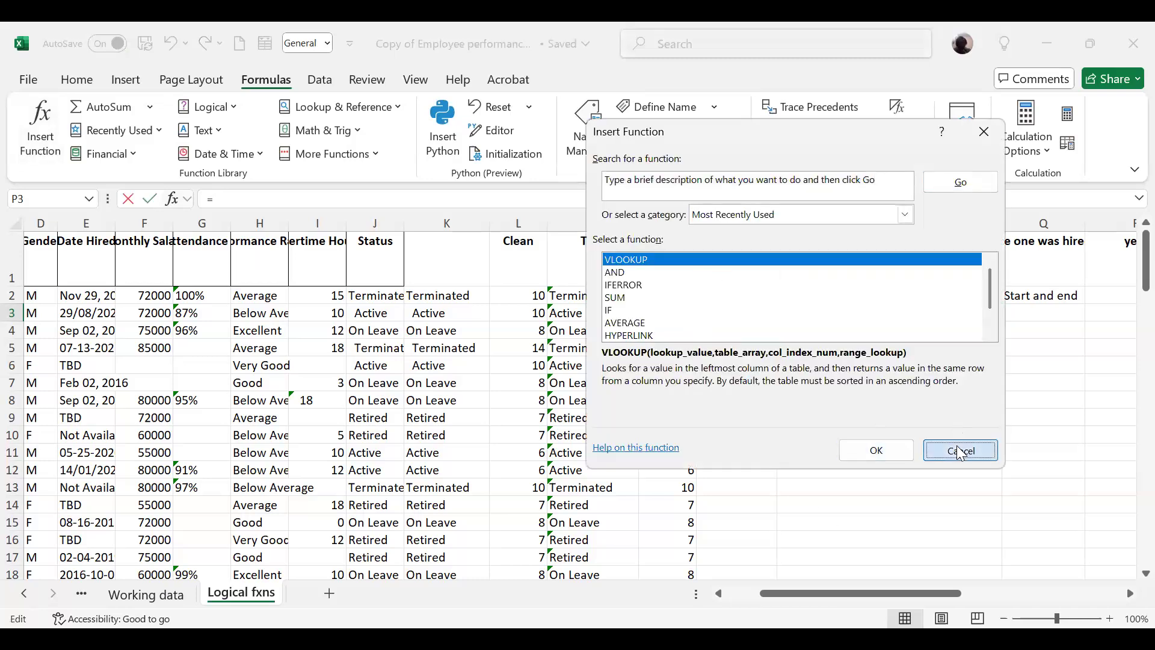
{"action": "type", "text": "="}
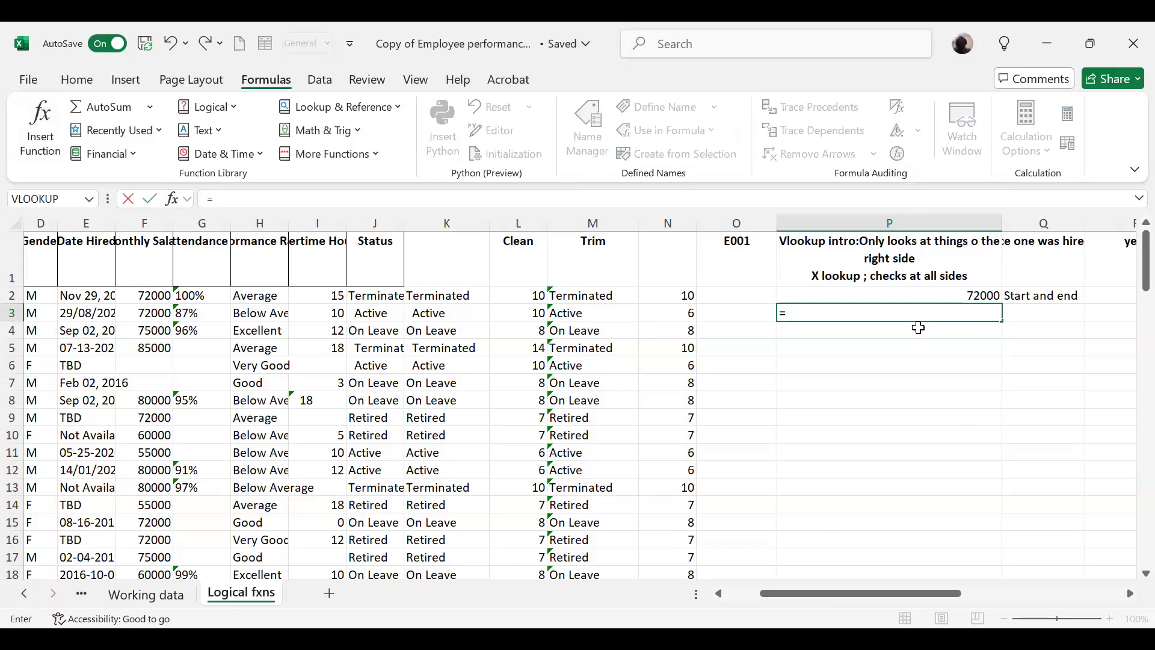
{"action": "type", "text": "v"}
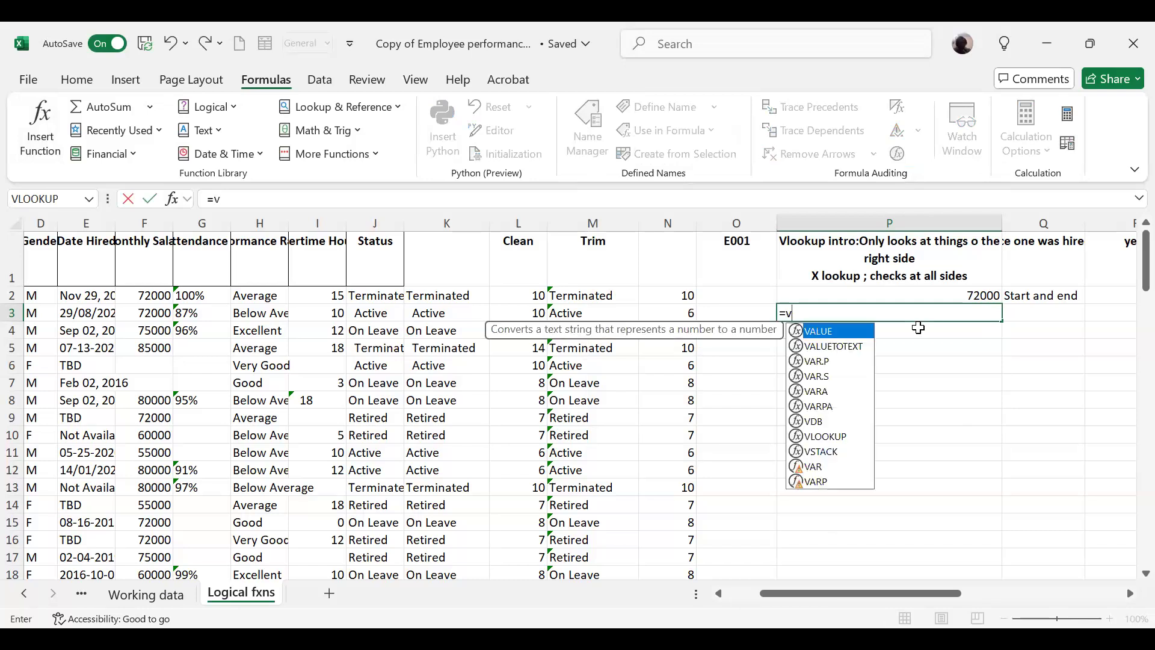
{"action": "type", "text": "l"}
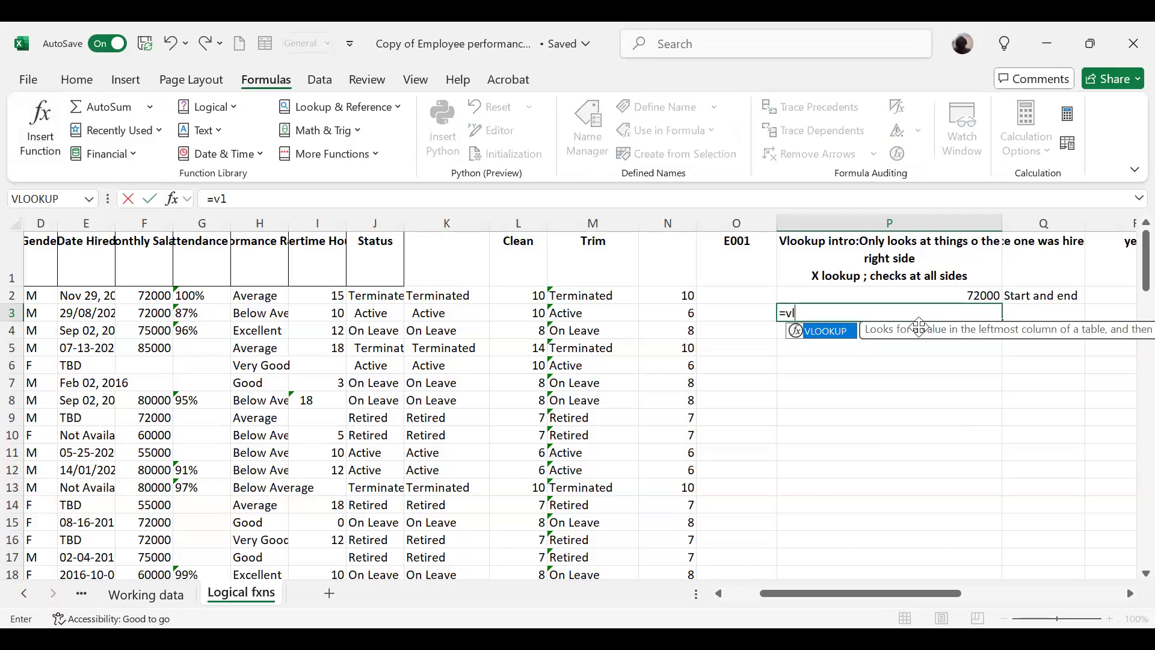
{"action": "key", "text": "BackSpace"}
{"action": "key", "text": "BackSpace"}
{"action": "key", "text": "BackSpace"}
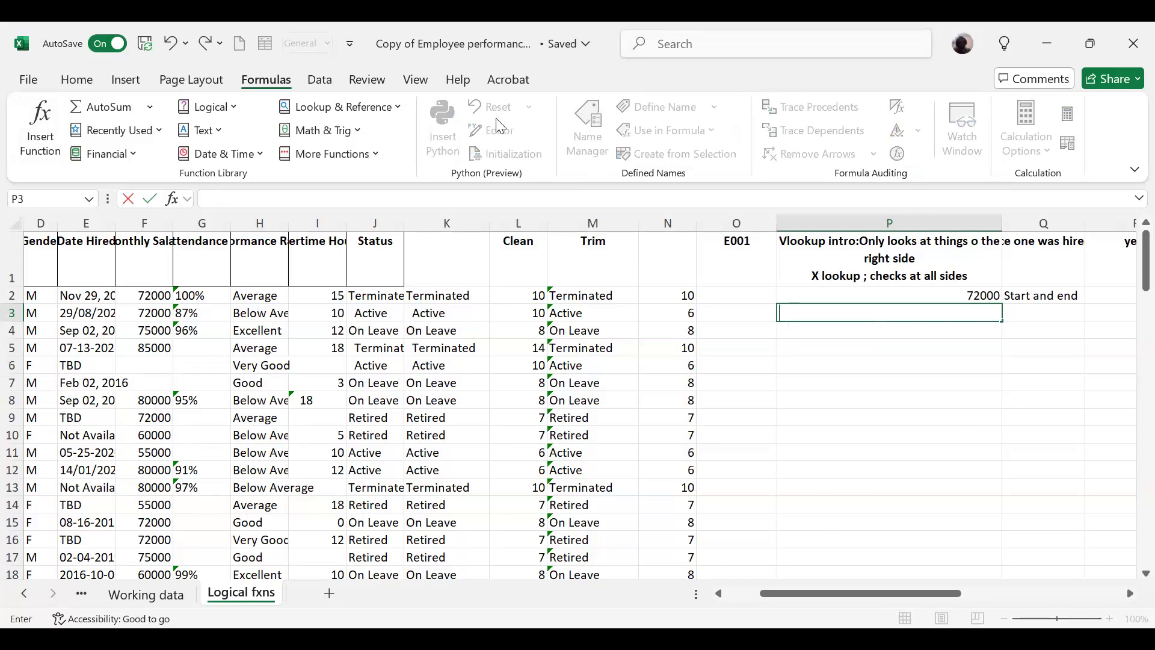
Step: Insert a VLOOKUP function in cell P3 through the function arguments form and set its Lookup_value to O1
{"action": "left_click", "coordinate": [181, 199]}
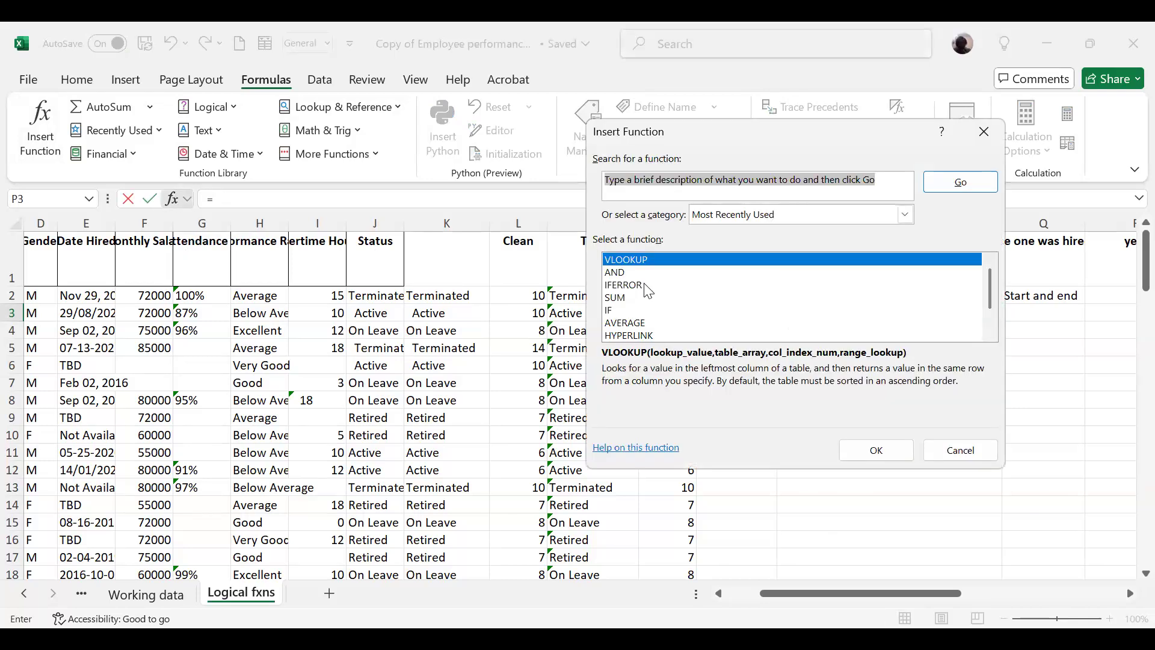
{"action": "left_click", "coordinate": [886, 451]}
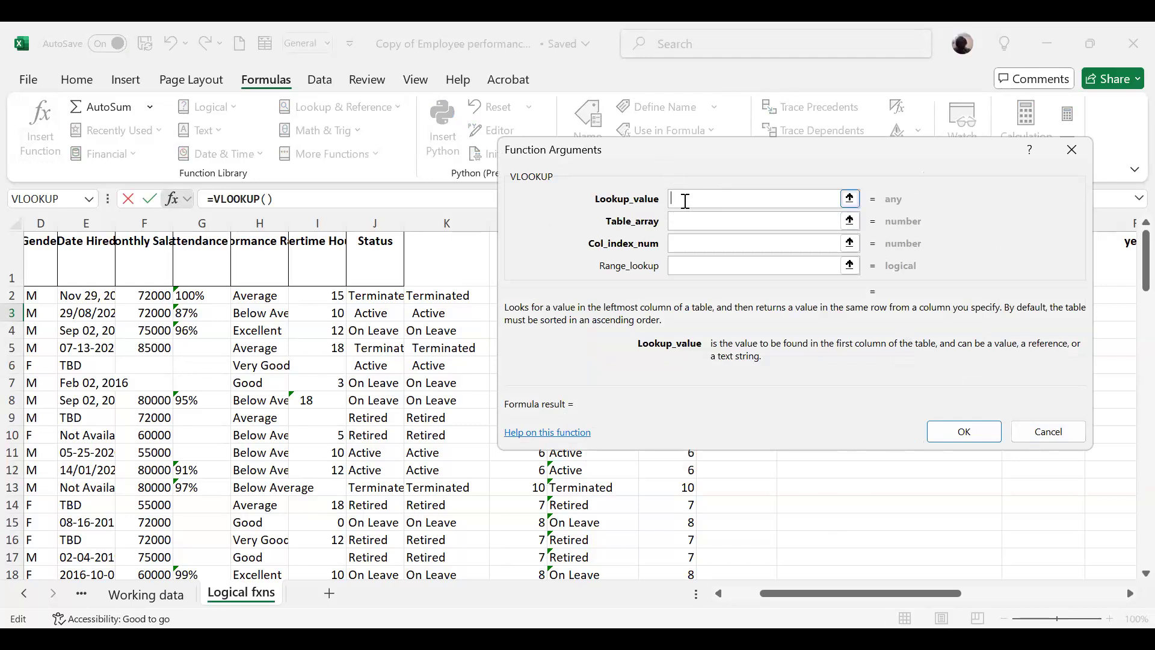
{"action": "scroll", "coordinate": [685, 200], "scroll_direction": "down", "scroll_amount": 18}
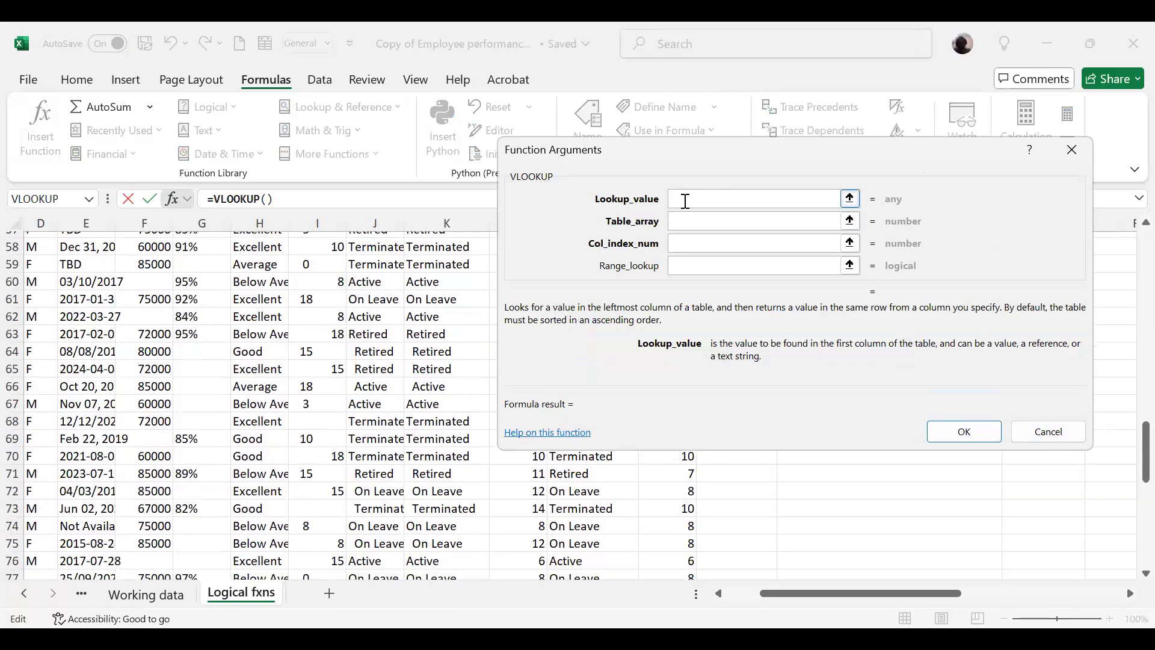
{"action": "type", "text": "O1"}
{"action": "left_click", "coordinate": [680, 226]}
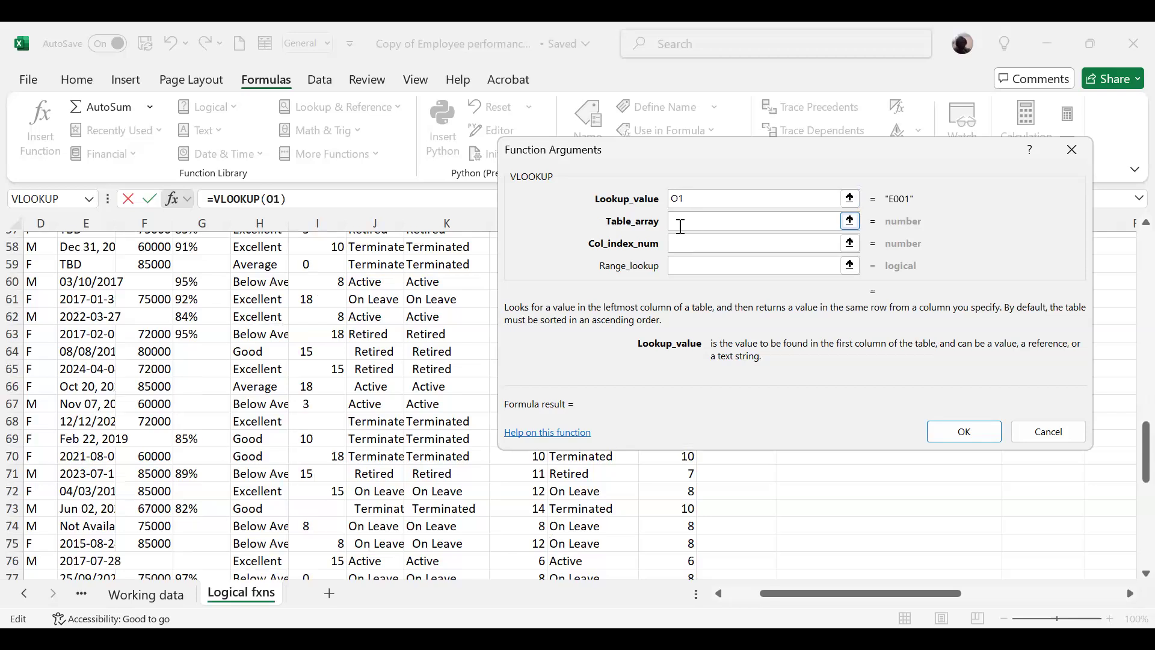
{"action": "left_click", "coordinate": [681, 226]}
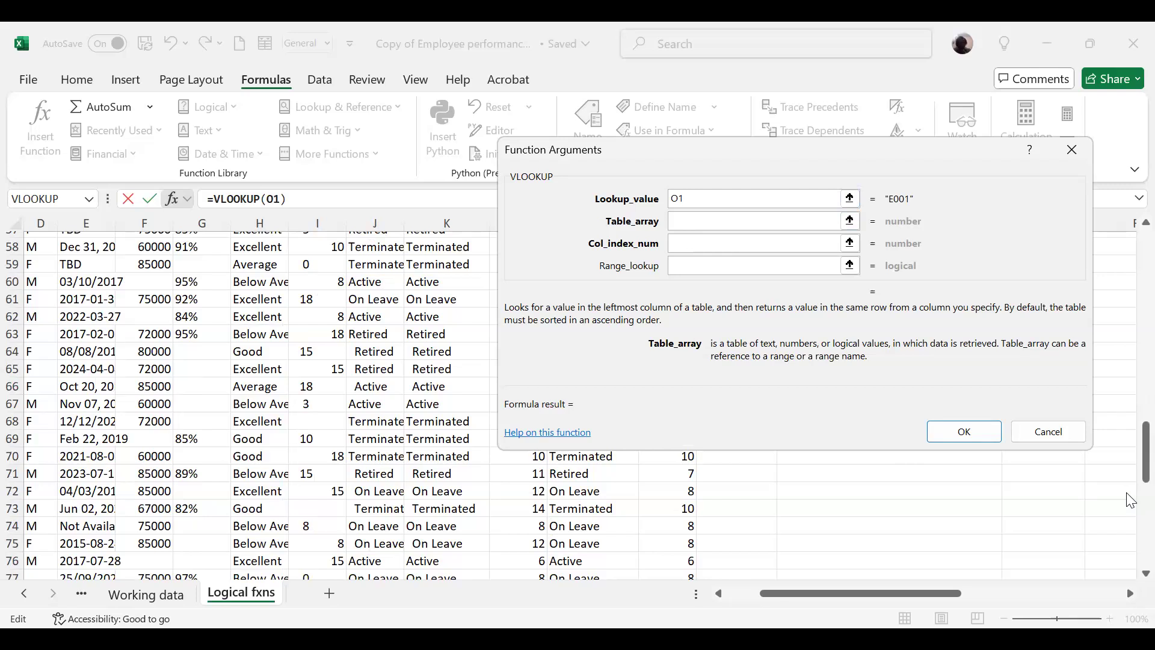
{"action": "left_click_drag", "start_coordinate": [1131, 485], "coordinate": [813, 288]}
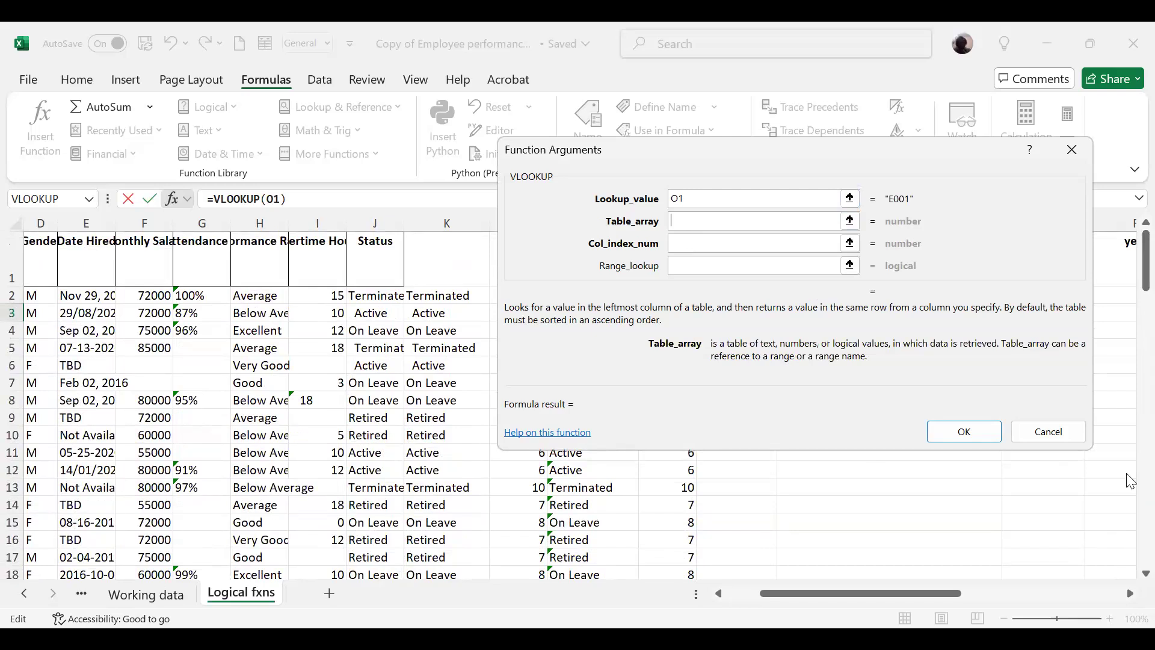
{"action": "left_click", "coordinate": [932, 596]}
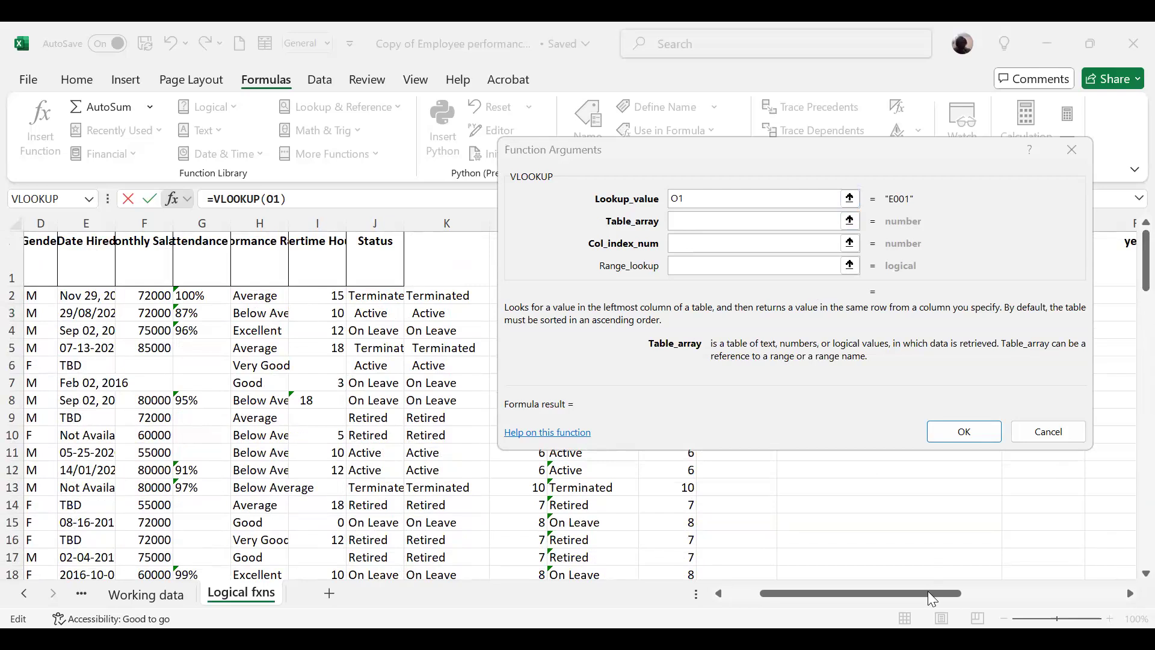
{"action": "scroll", "coordinate": [943, 551], "scroll_direction": "down", "scroll_amount": 2}
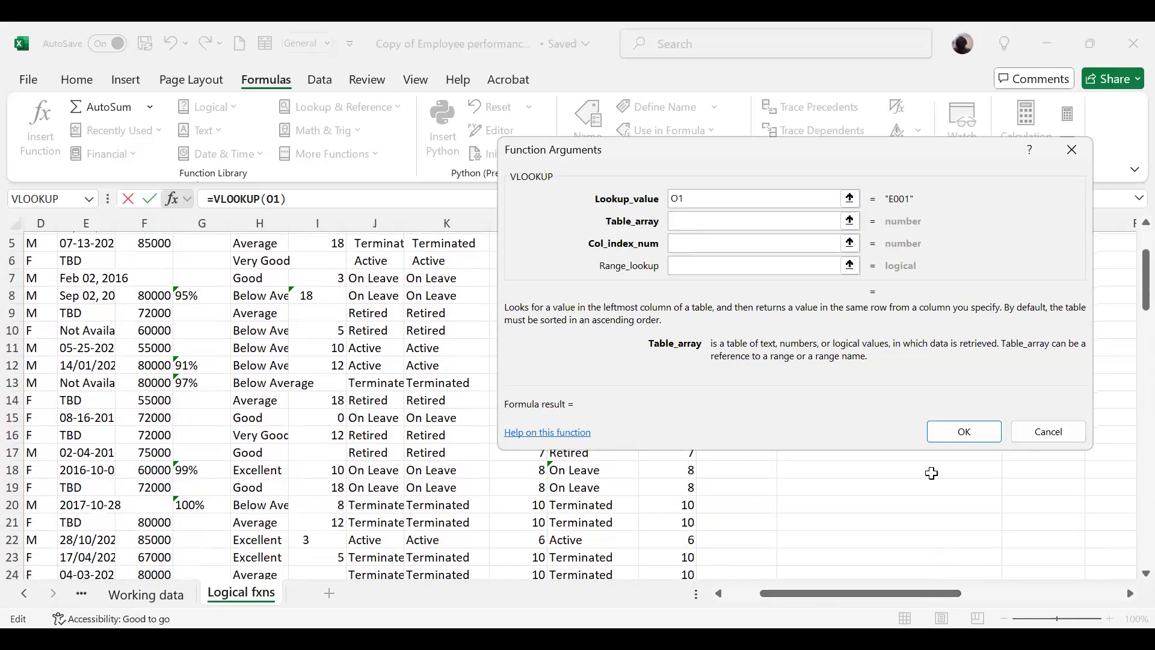
{"action": "left_click", "coordinate": [299, 420]}
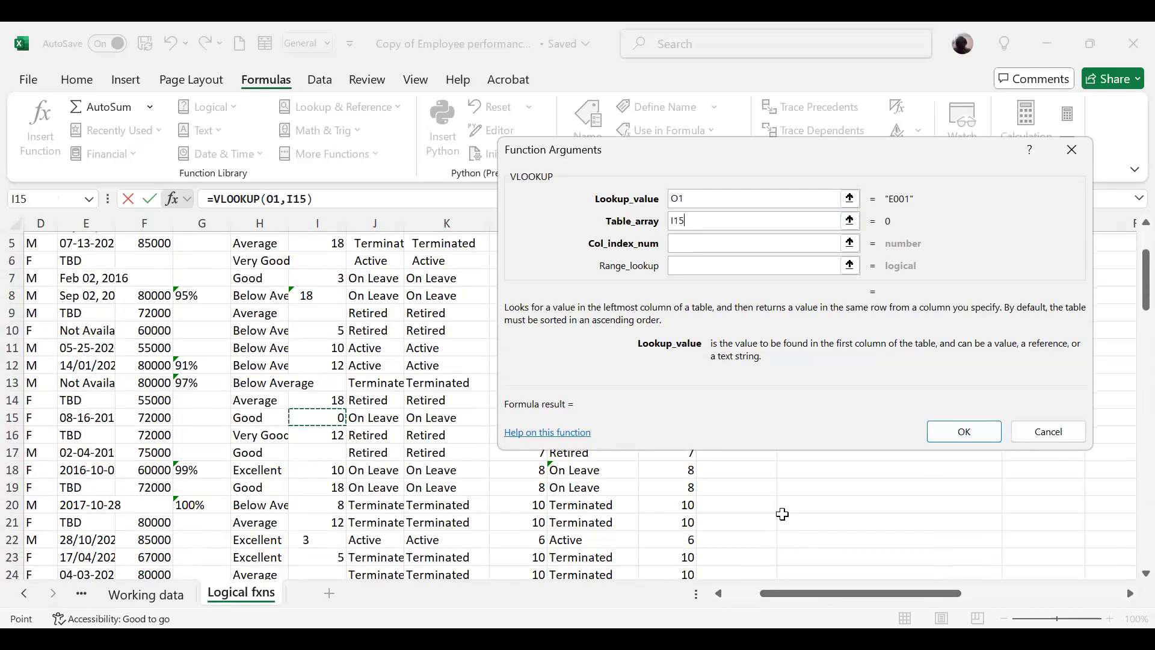
{"action": "left_click", "coordinate": [693, 217]}
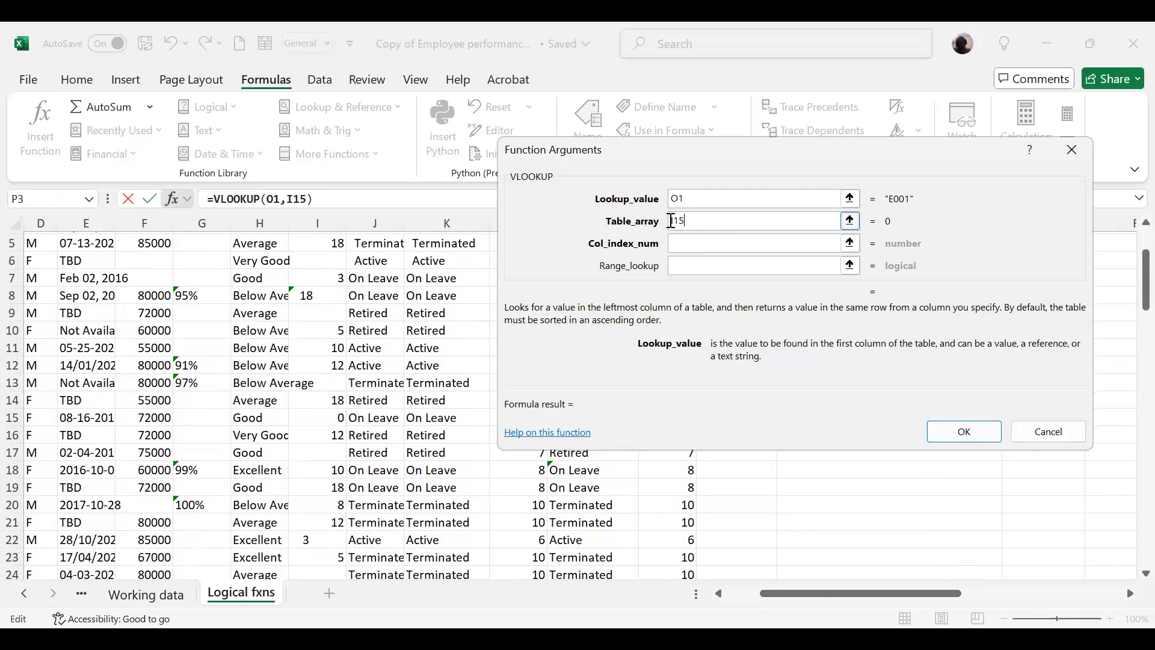
{"action": "key", "text": "BackSpace"}
{"action": "key", "text": "BackSpace"}
{"action": "key", "text": "BackSpace"}
Step: Set the Table_array of the P3 VLOOKUP to A1:M101
{"action": "type", "text": "A1"}
{"action": "type", "text": ":"}
{"action": "type", "text": "M101"}
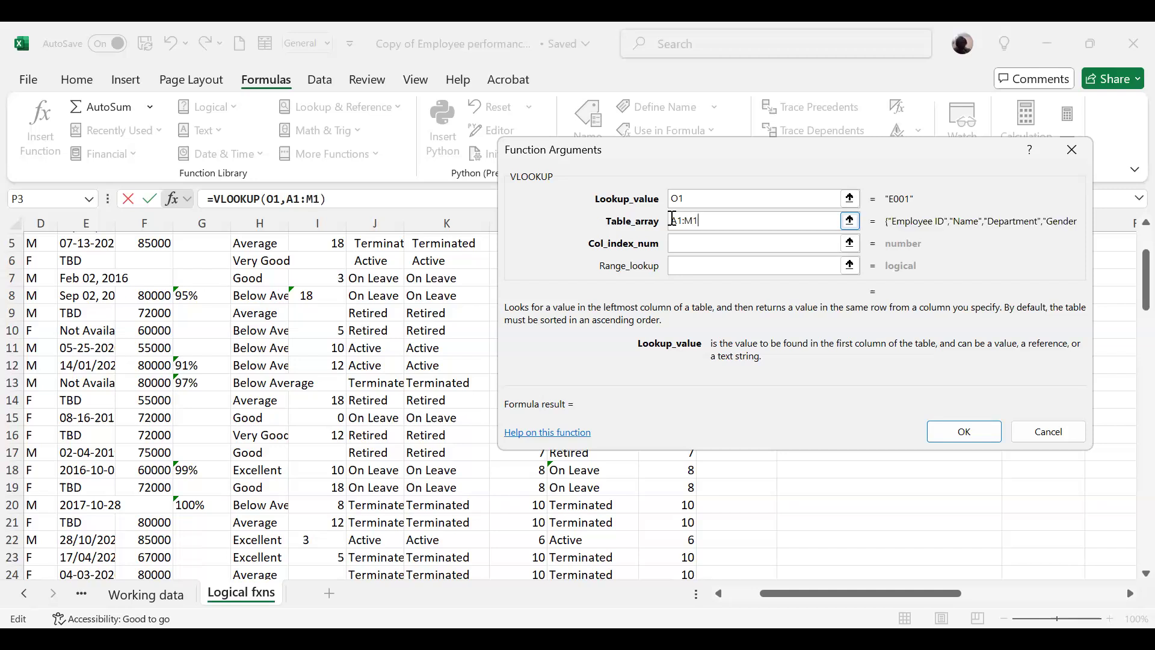
Step: Set the Col_index_num of the P3 VLOOKUP to 2 so that it returns the Name column
{"action": "left_click", "coordinate": [689, 249]}
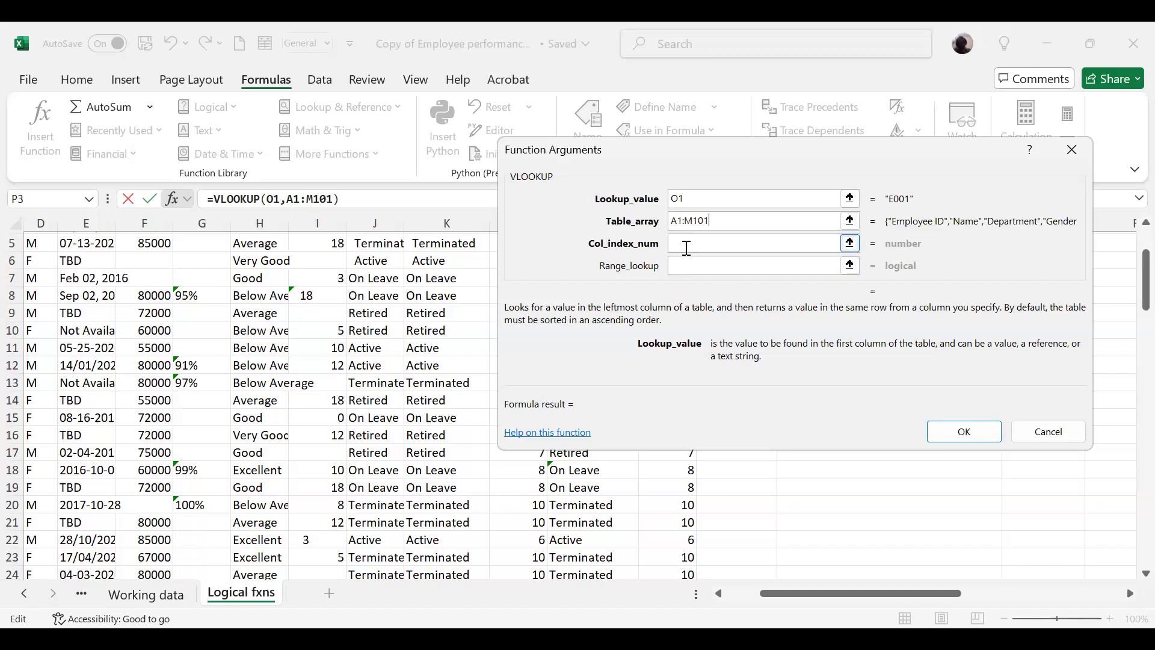
{"action": "left_click", "coordinate": [678, 244]}
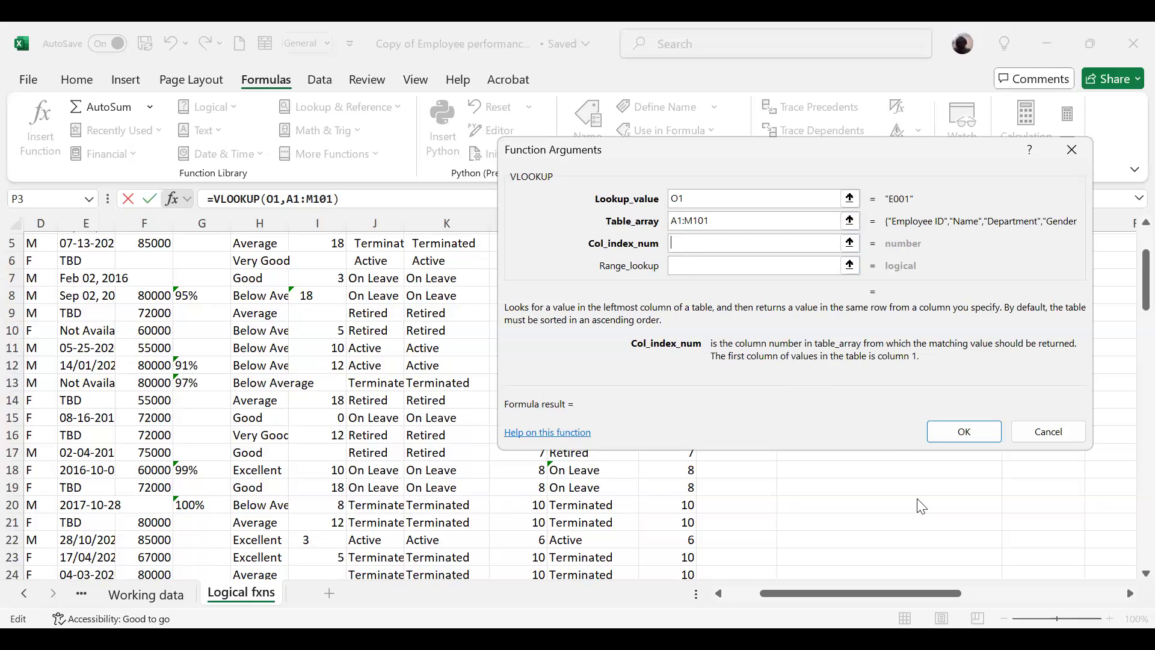
{"action": "left_click", "coordinate": [905, 487]}
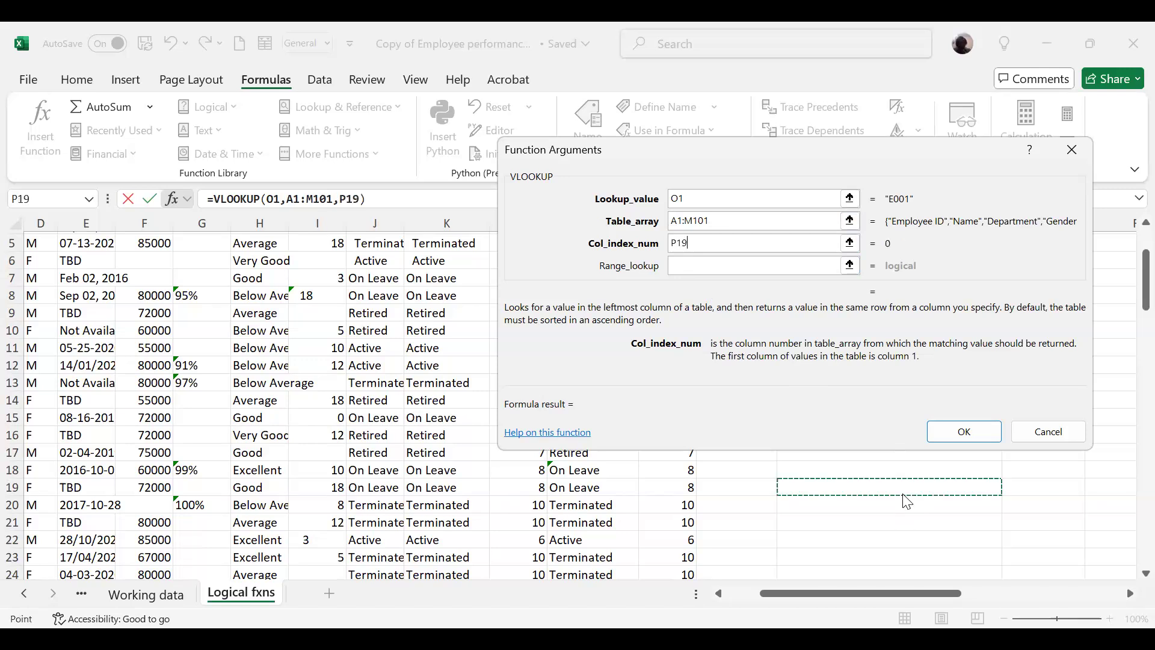
{"action": "scroll", "coordinate": [893, 486], "scroll_direction": "up", "scroll_amount": 1}
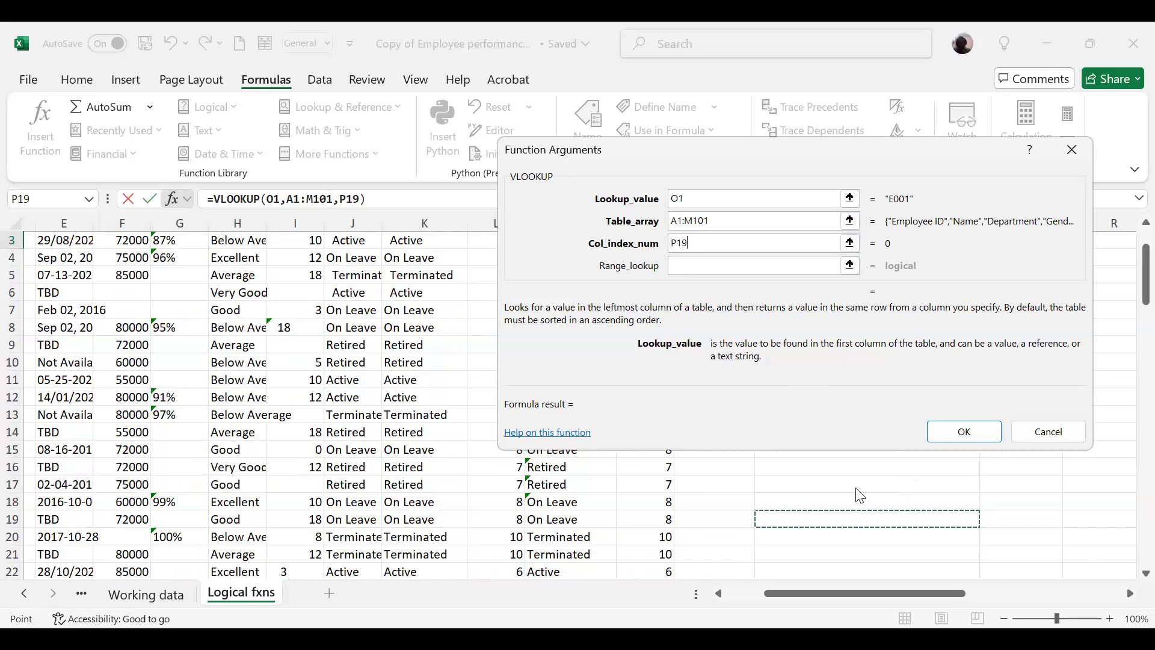
{"action": "left_click_drag", "start_coordinate": [773, 599], "coordinate": [734, 599]}
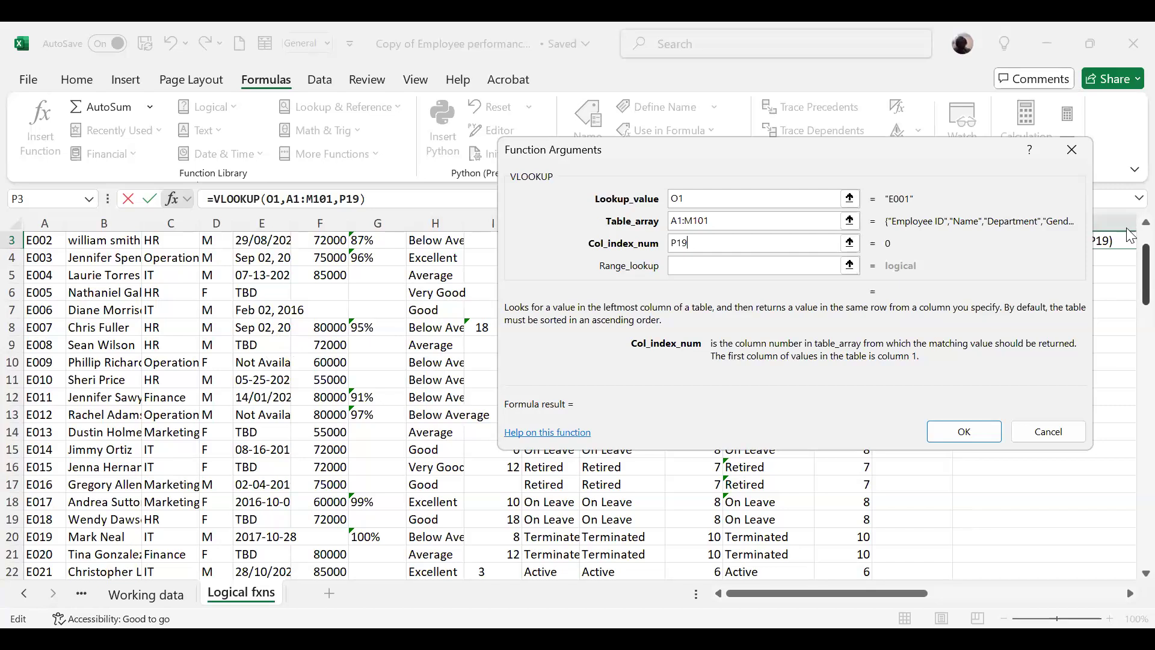
{"action": "scroll", "coordinate": [1130, 234], "scroll_direction": "up", "scroll_amount": 1}
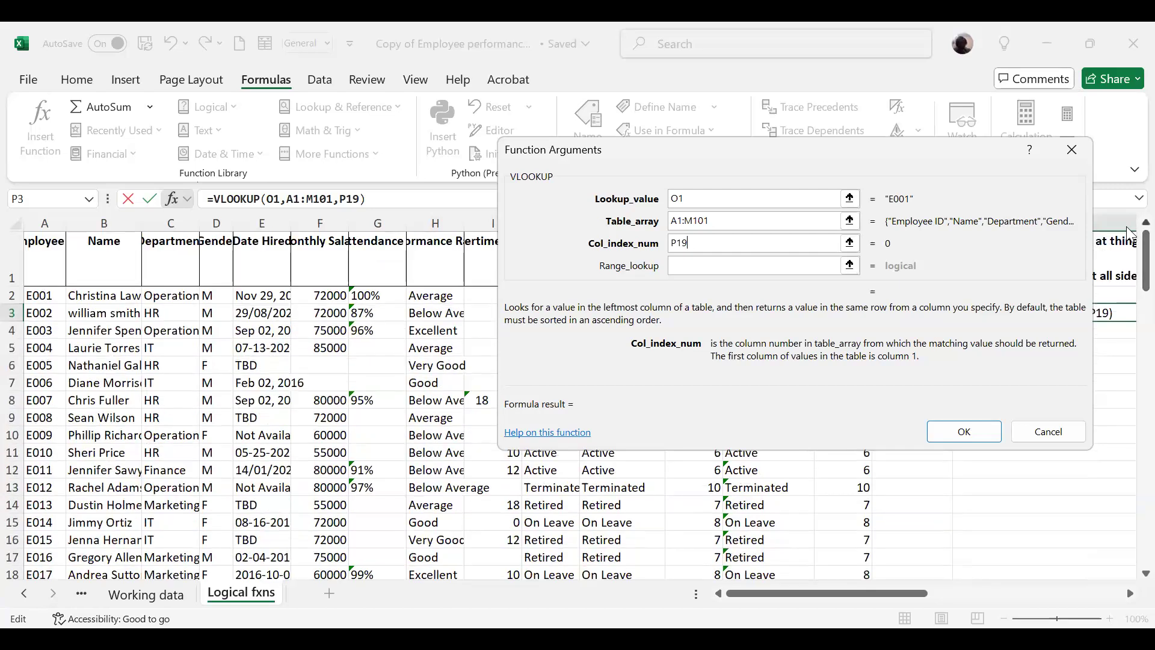
{"action": "double_click", "coordinate": [701, 244]}
{"action": "type", "text": "2"}
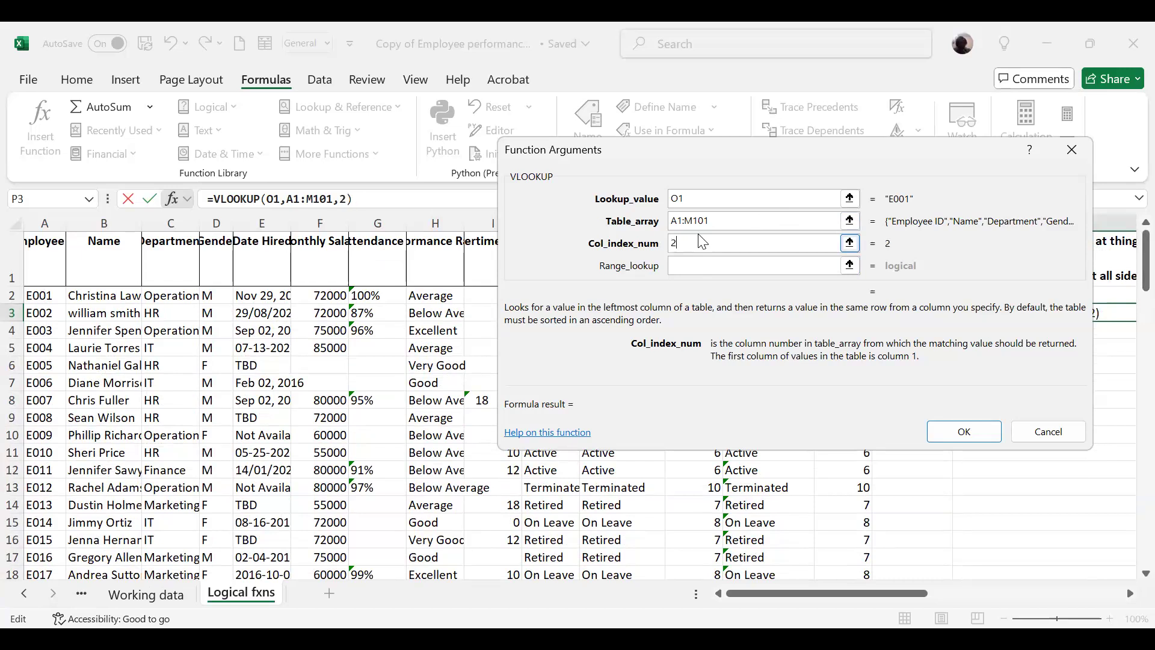
{"action": "type", "text": ",0"}
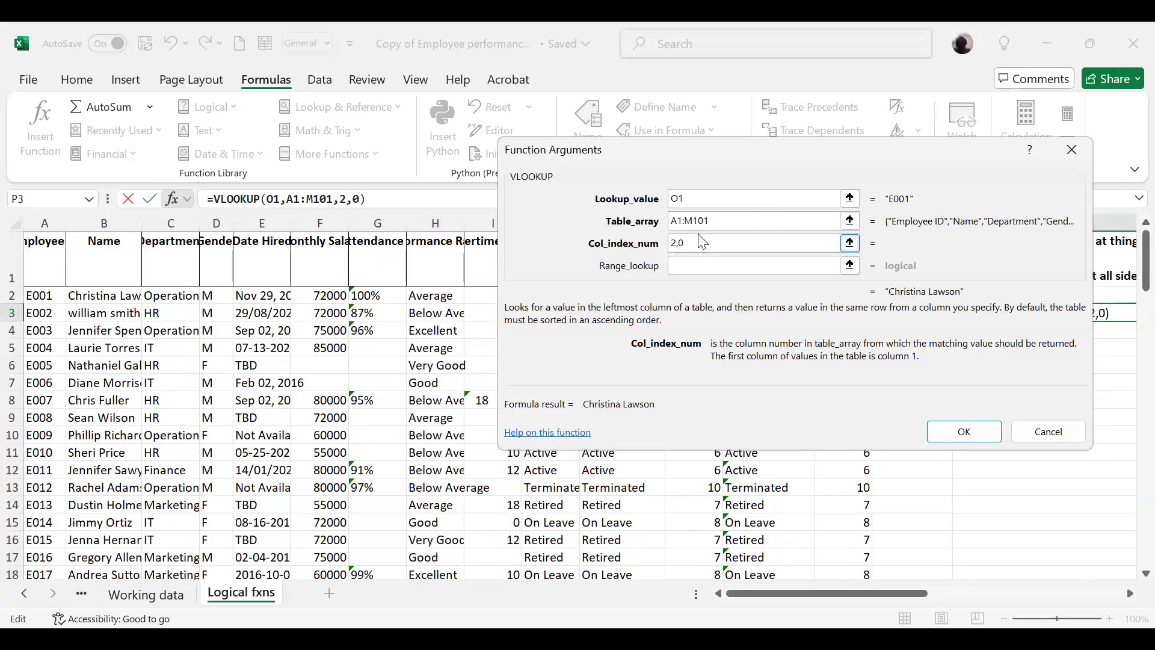
{"action": "left_click", "coordinate": [693, 269]}
{"action": "left_click", "coordinate": [697, 242]}
{"action": "key", "text": "BackSpace"}
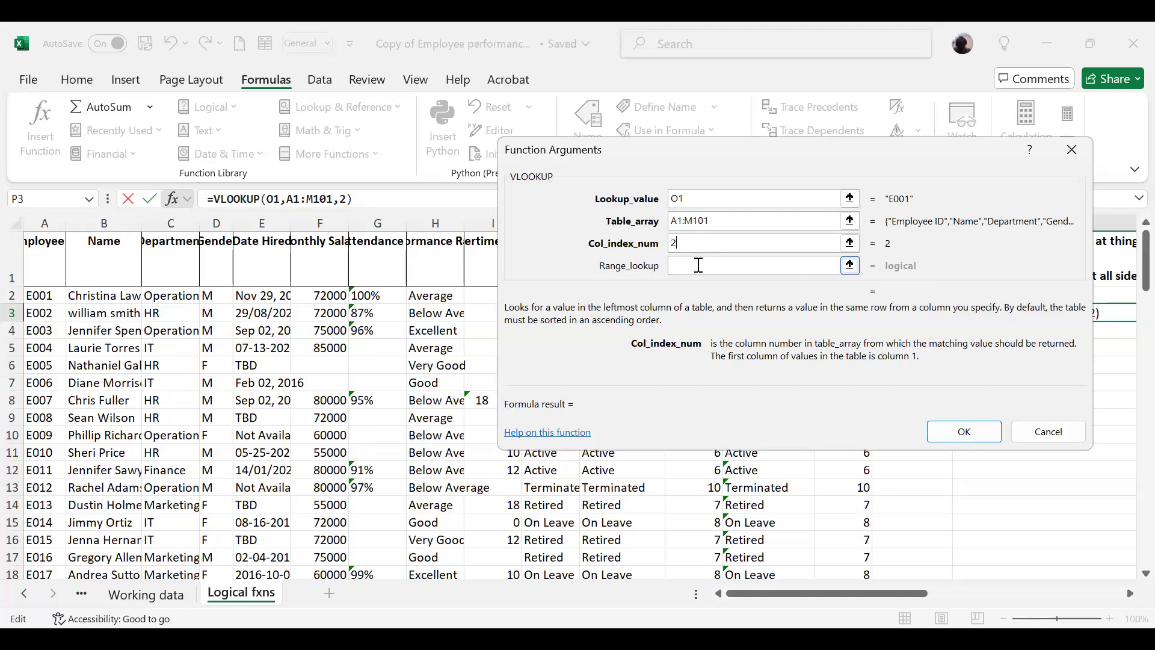
Step: Set Range_lookup to 0 for an exact match and complete the P3 VLOOKUP formula
{"action": "left_click", "coordinate": [697, 266]}
{"action": "type", "text": "0"}
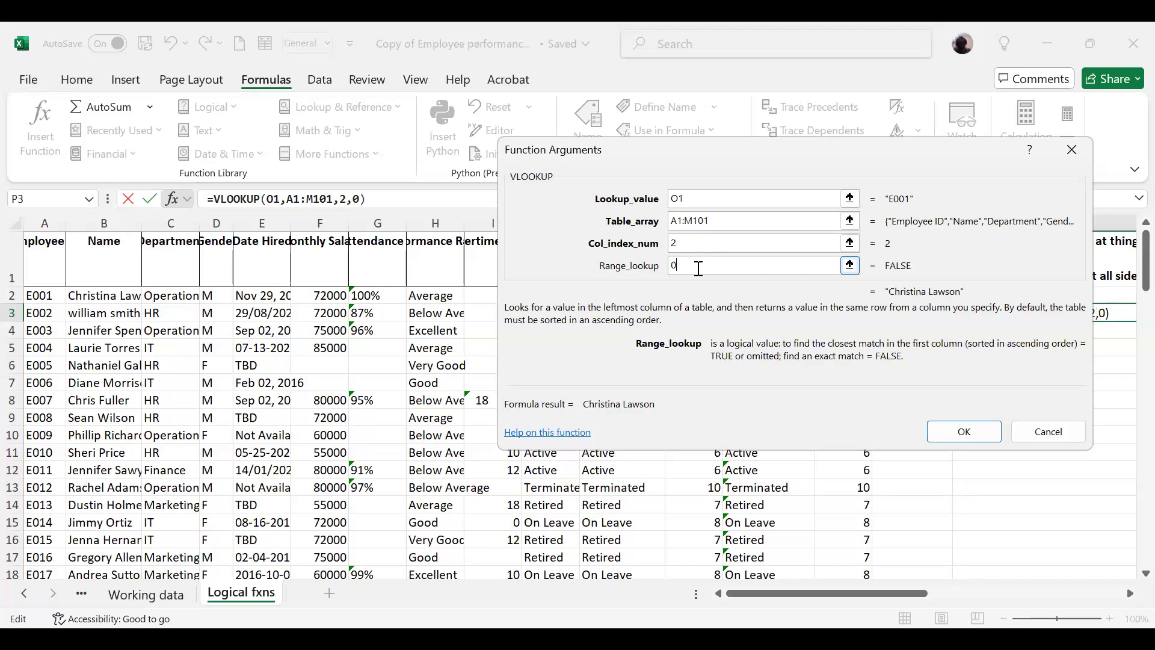
{"action": "left_click", "coordinate": [961, 431]}
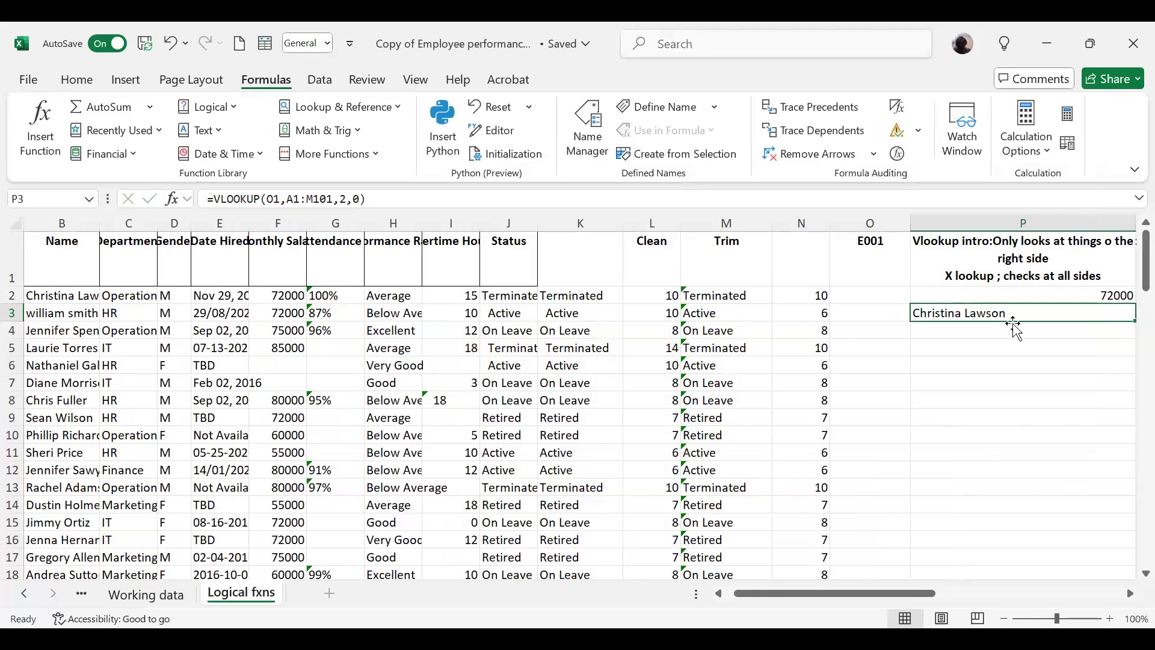
{"action": "left_click", "coordinate": [1009, 328]}
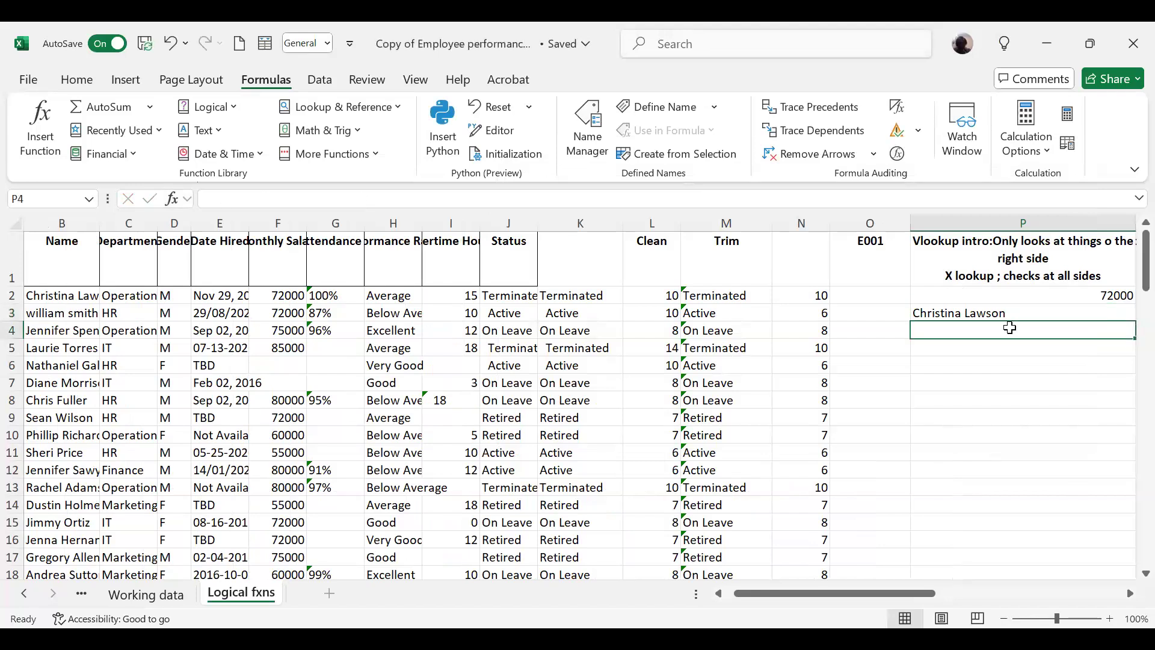
{"action": "key", "text": "Up"}
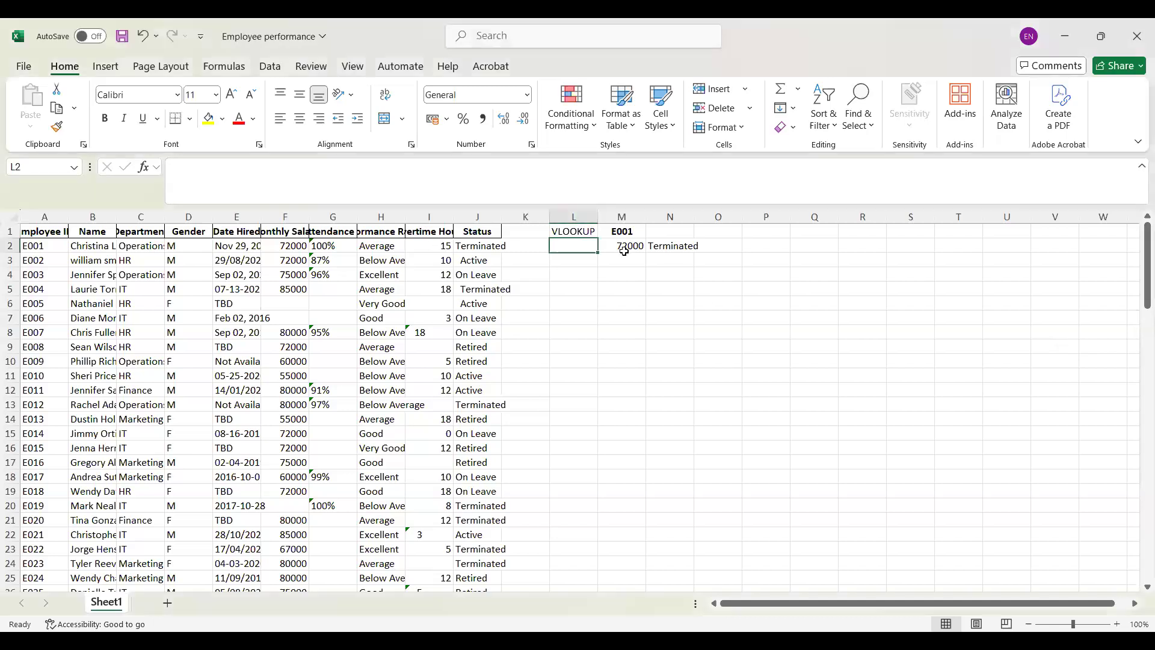
Step: On Sheet1 of the Employee performance workbook, enter the labels Salary in L2 and Status in L3
{"action": "left_click", "coordinate": [579, 246]}
{"action": "double_click", "coordinate": [580, 246]}
{"action": "type", "text": "Salary"}
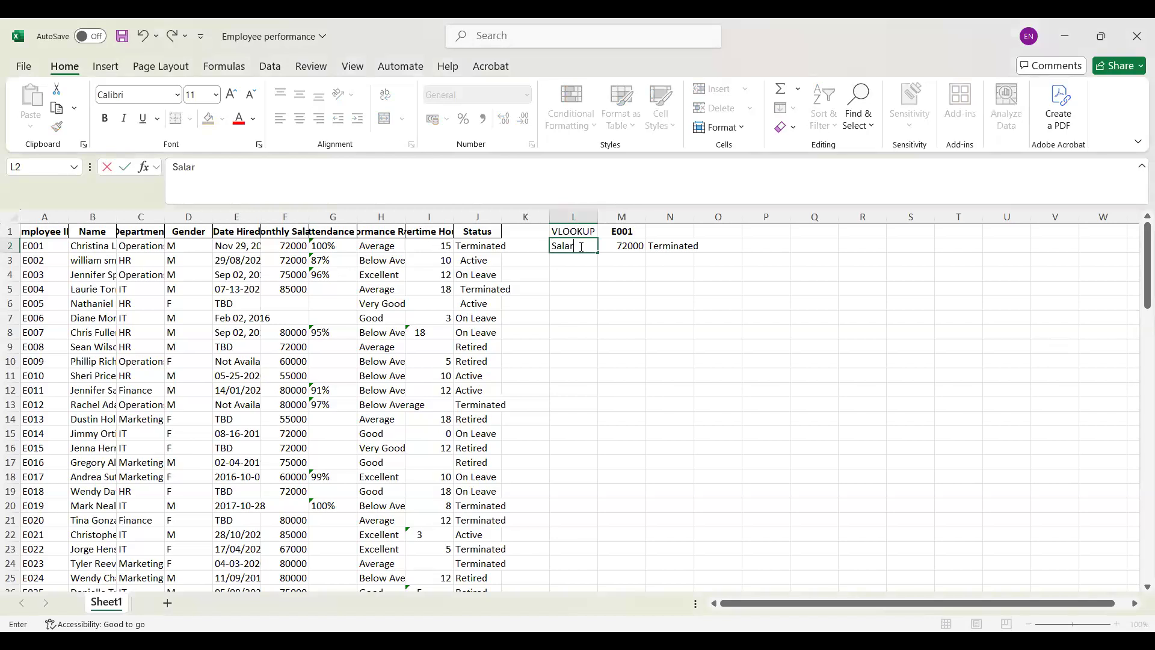
{"action": "left_click", "coordinate": [573, 265]}
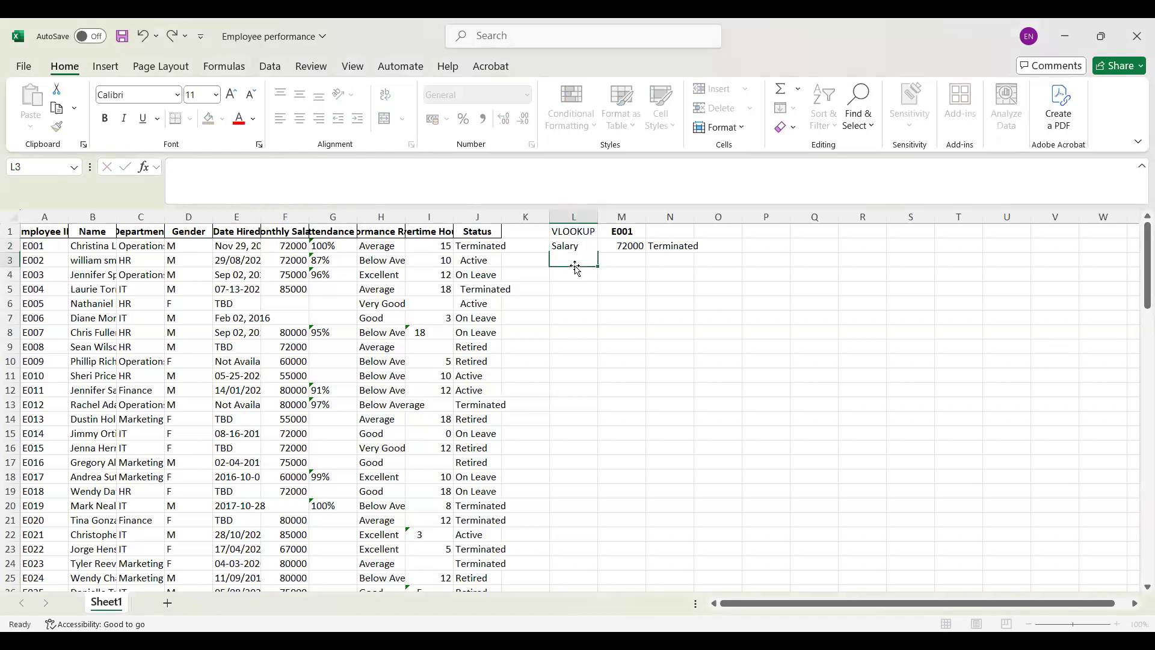
{"action": "type", "text": "Status"}
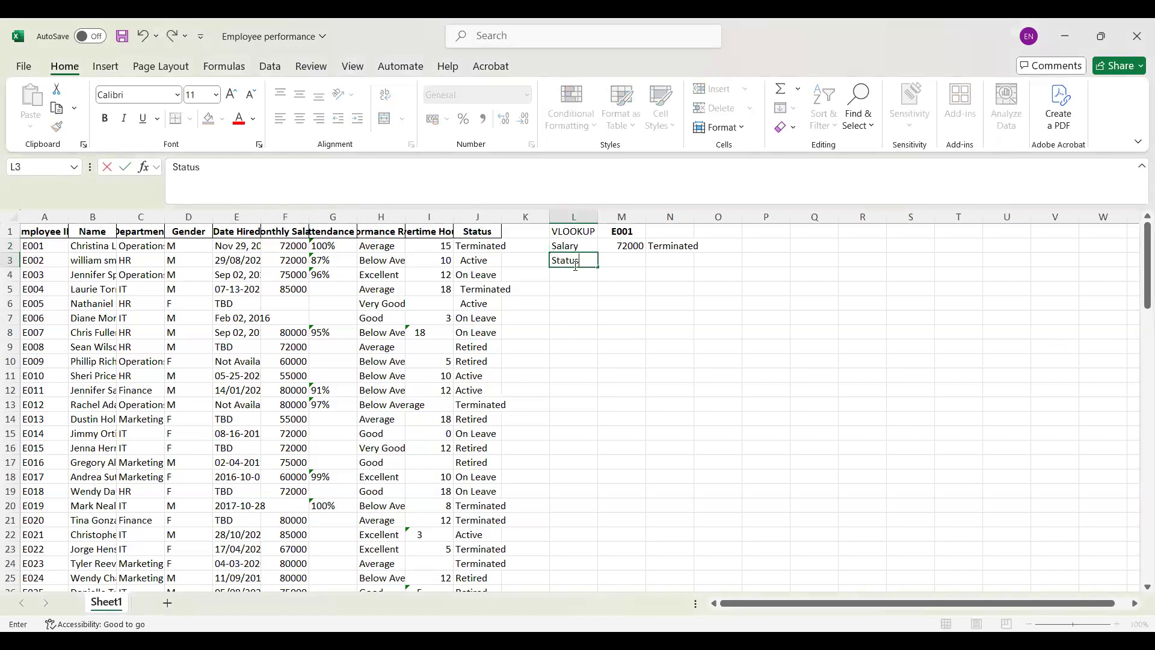
Step: Move the status formula =VLOOKUP(M1,Mytable,10,0) from N2 to M3, beside the Status label
{"action": "left_click", "coordinate": [667, 246]}
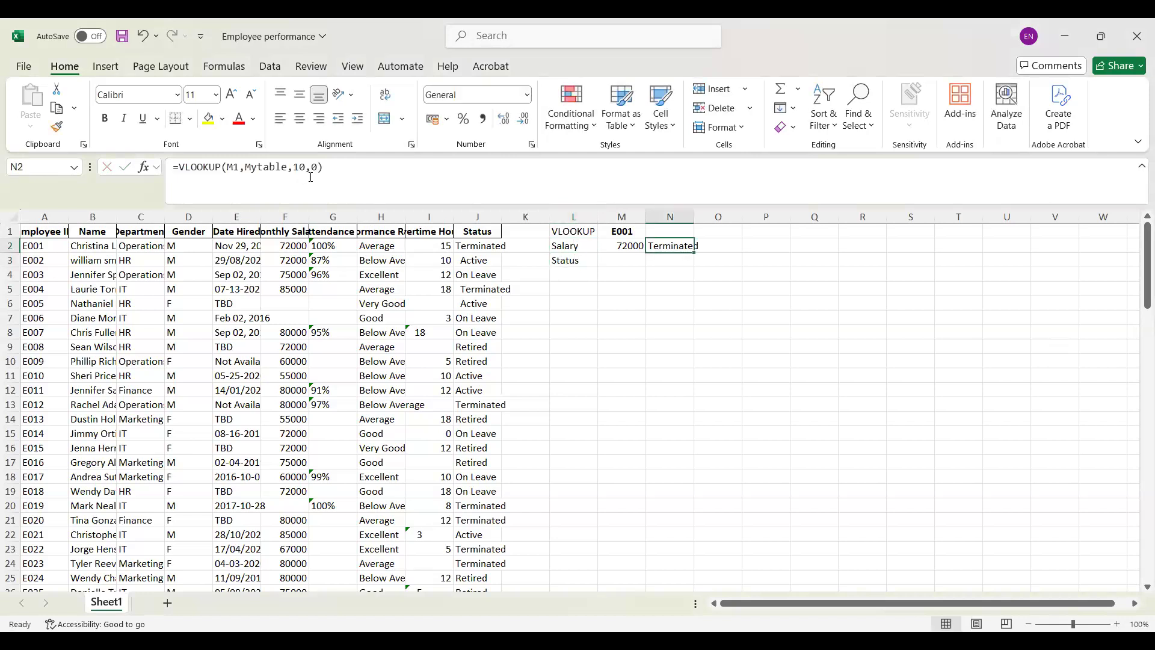
{"action": "left_click_drag", "start_coordinate": [330, 165], "coordinate": [169, 157]}
{"action": "key", "text": "BackSpace"}
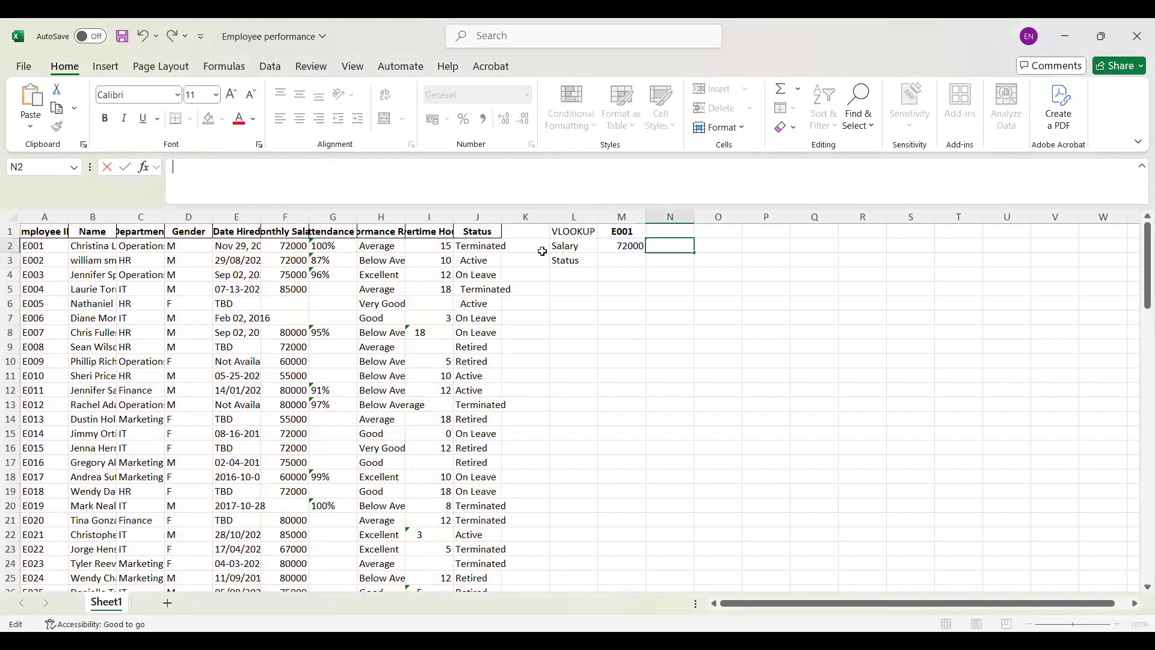
{"action": "left_click", "coordinate": [622, 261]}
{"action": "key", "text": "ctrl+v"}
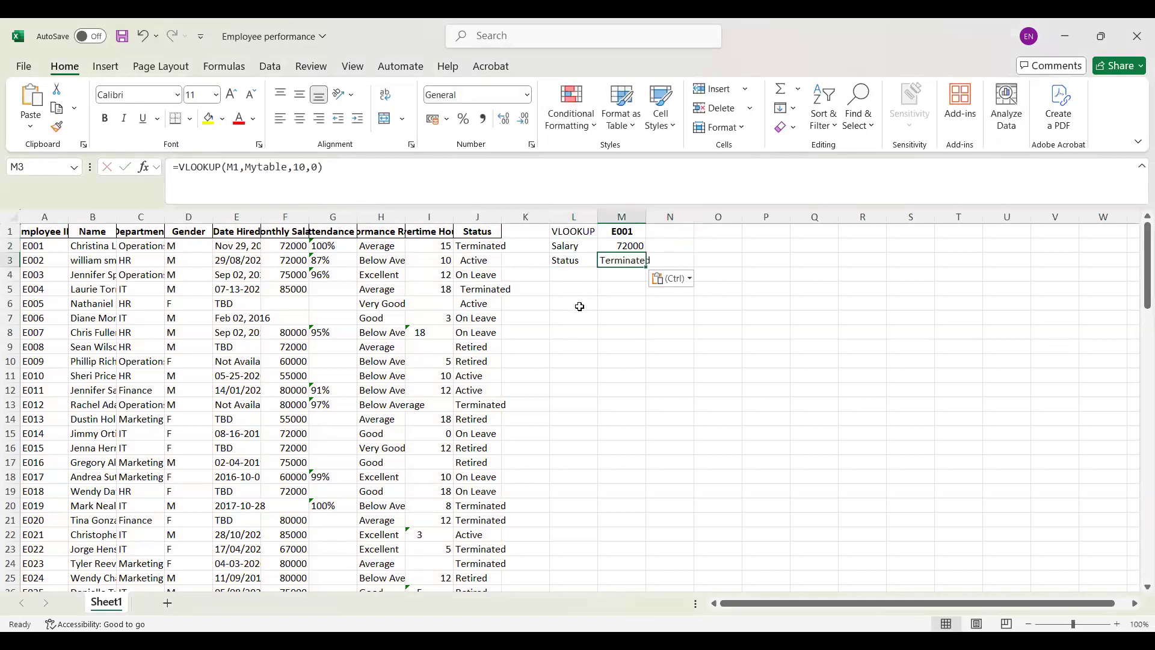
Step: Enter the label Name in cell L4
{"action": "left_click", "coordinate": [566, 272]}
{"action": "type", "text": "Na"}
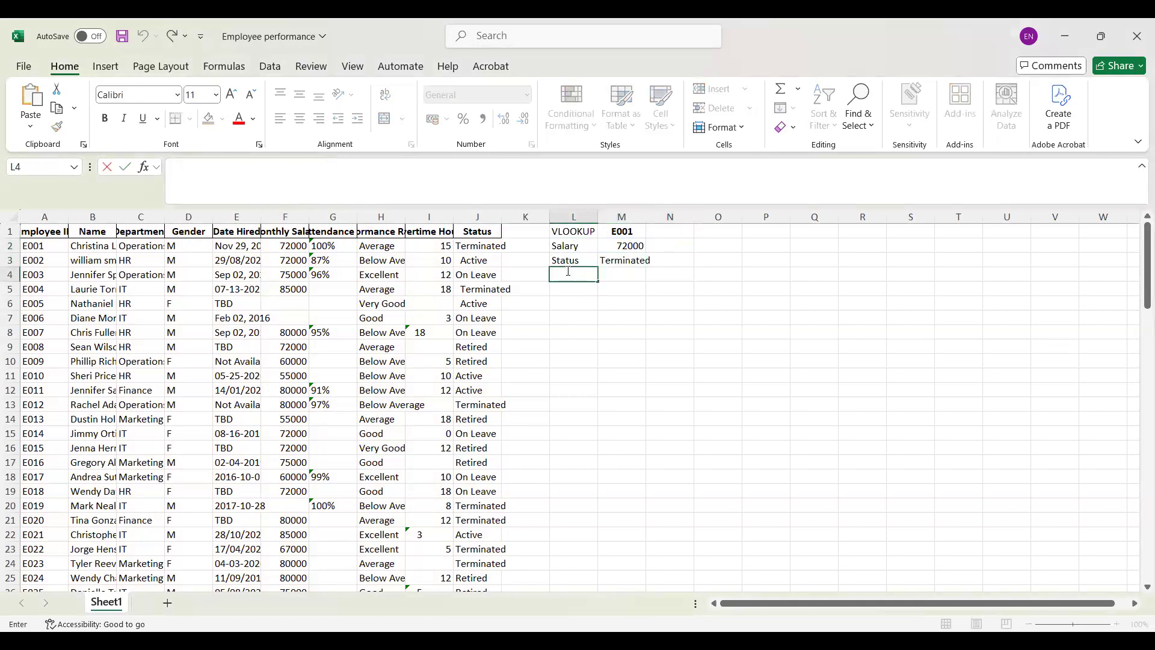
{"action": "type", "text": "me"}
Step: Start a VLOOKUP formula in M4, beside the Name label, with M1 as the lookup value
{"action": "left_click", "coordinate": [624, 272]}
{"action": "type", "text": "="}
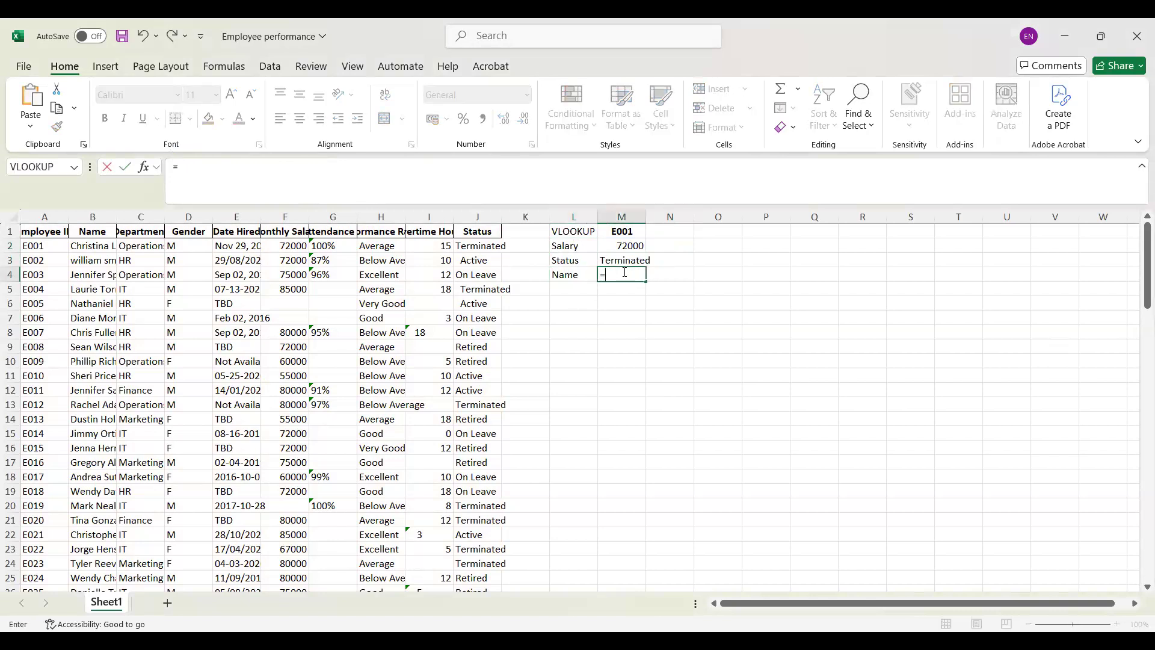
{"action": "type", "text": "vl"}
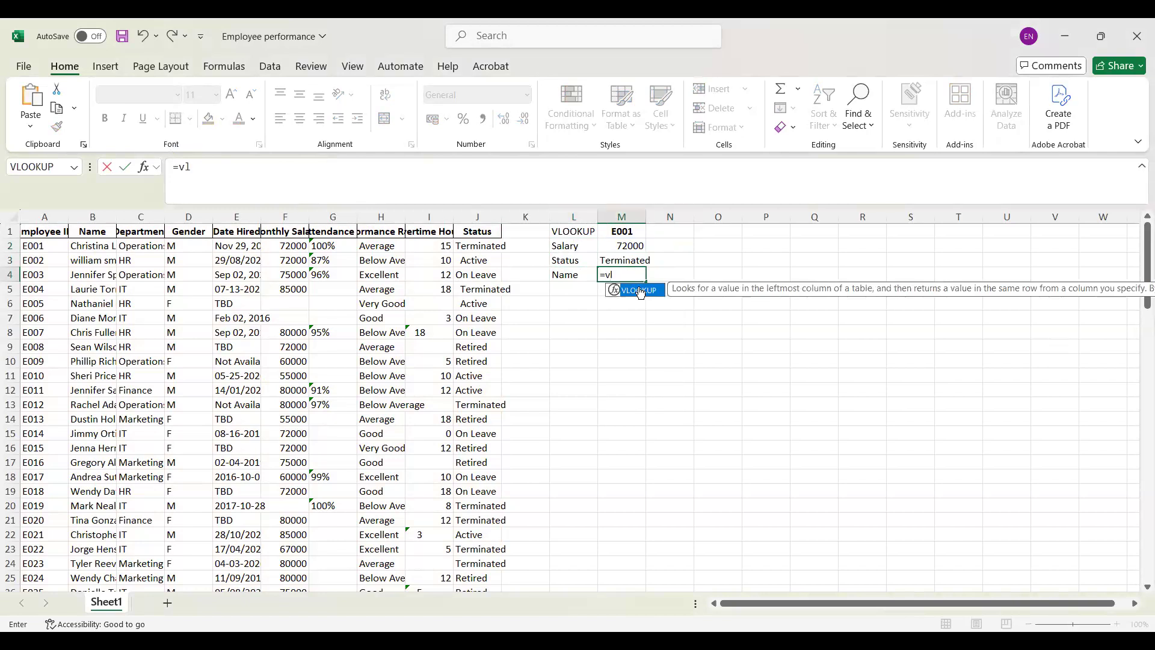
{"action": "key", "text": "Tab"}
{"action": "left_click", "coordinate": [631, 233]}
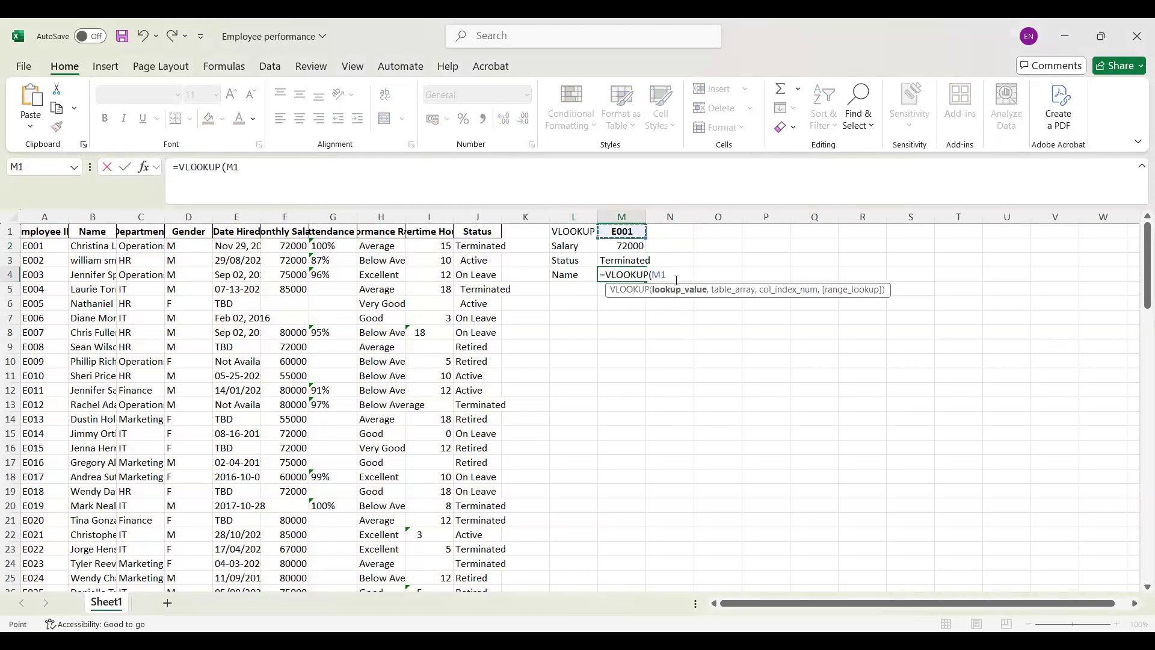
{"action": "type", "text": ","}
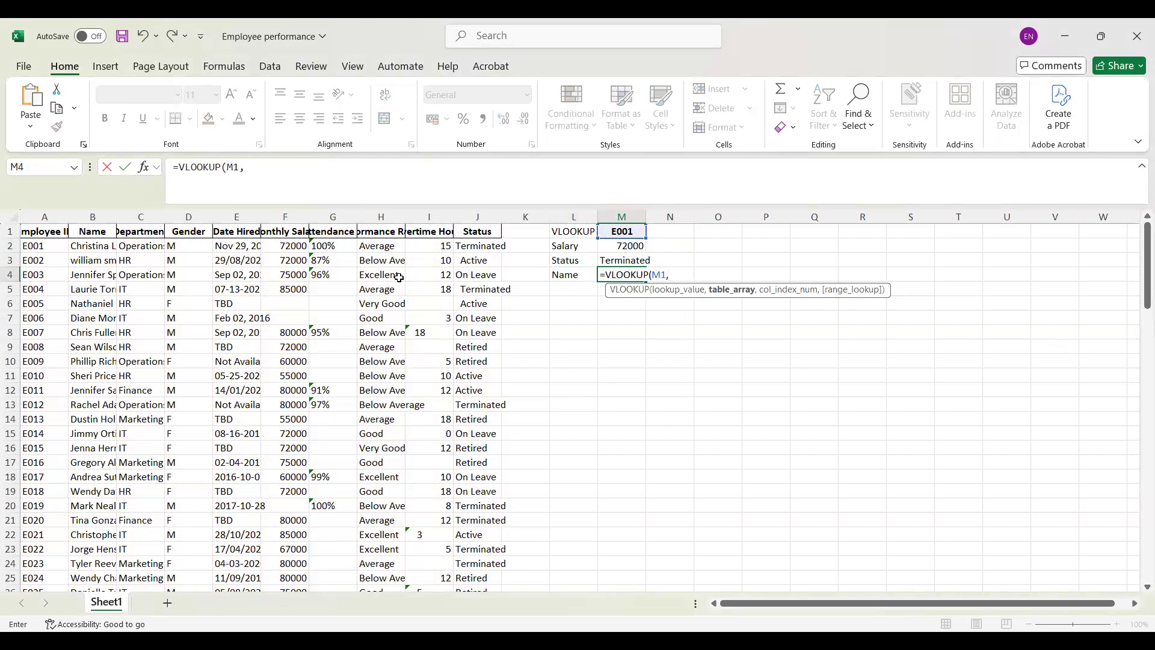
Step: Complete the M4 formula as =VLOOKUP(M1,Mytable,2,0) and fit column M's width to its contents
{"action": "key", "text": "F3"}
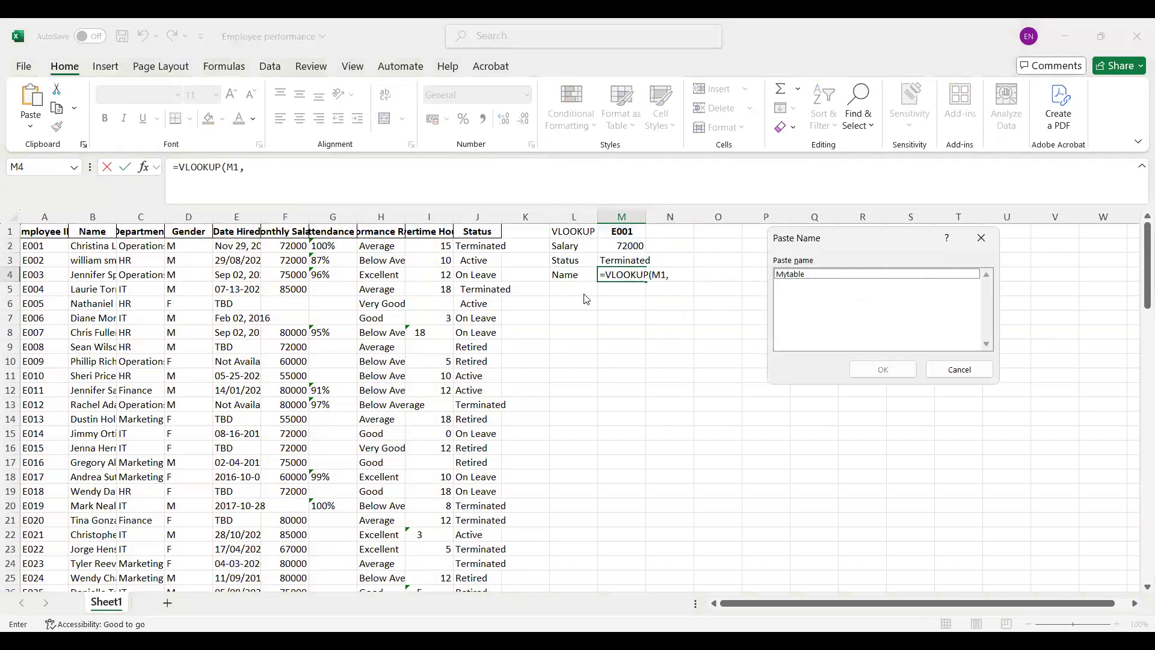
{"action": "left_click", "coordinate": [805, 274]}
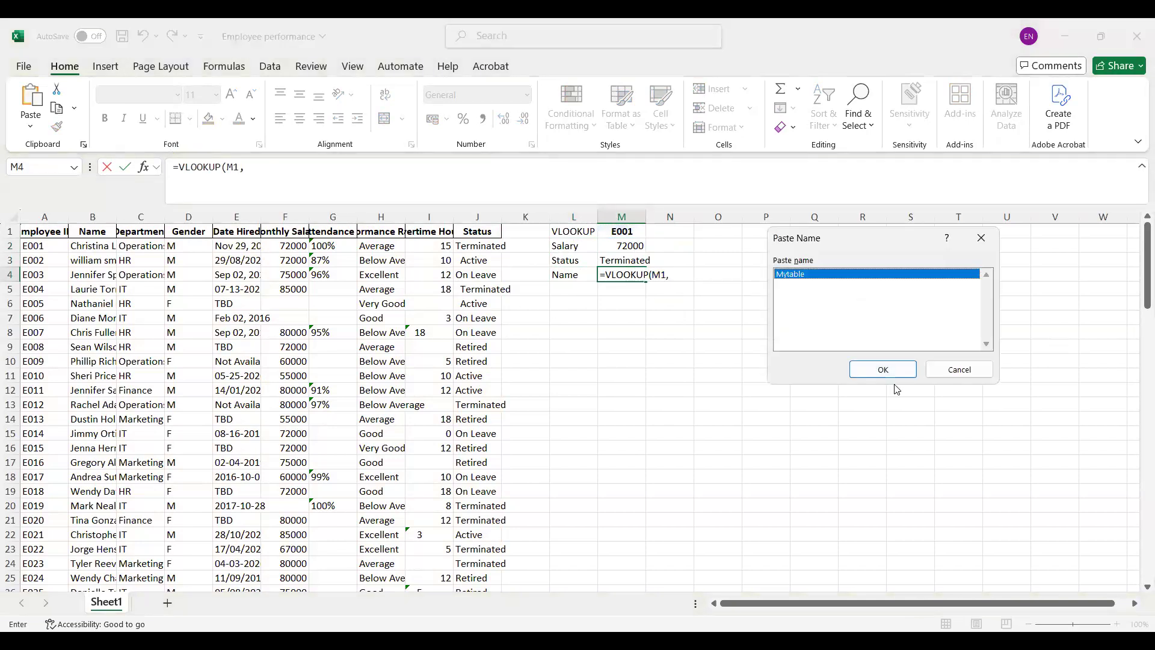
{"action": "left_click", "coordinate": [896, 370]}
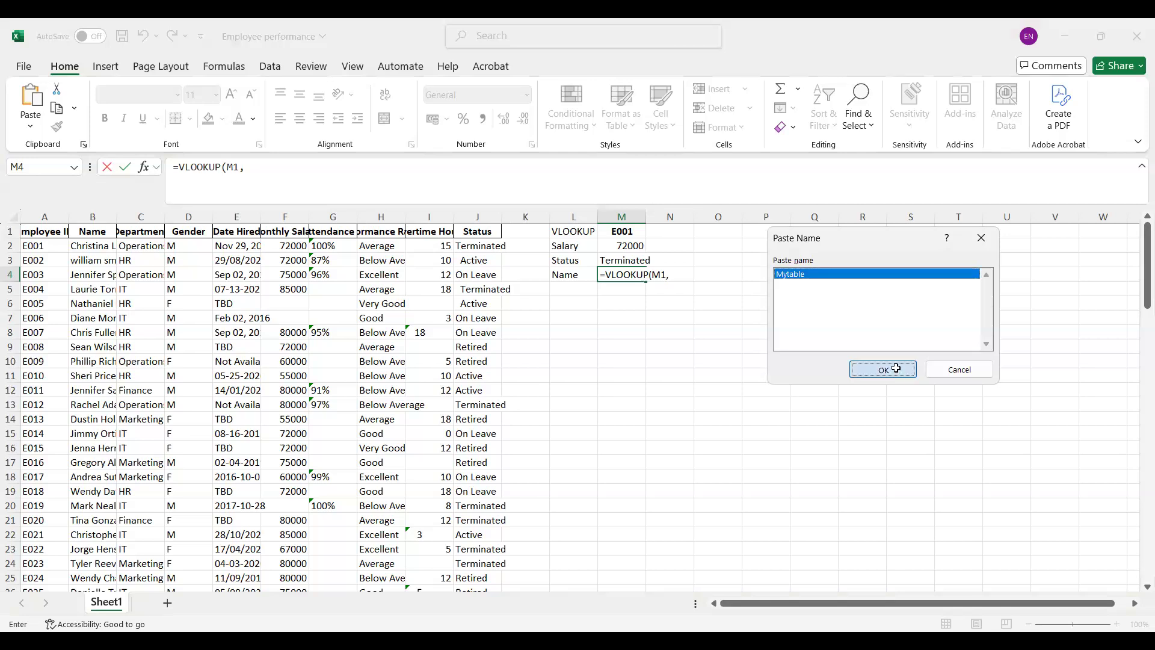
{"action": "type", "text": ",2"}
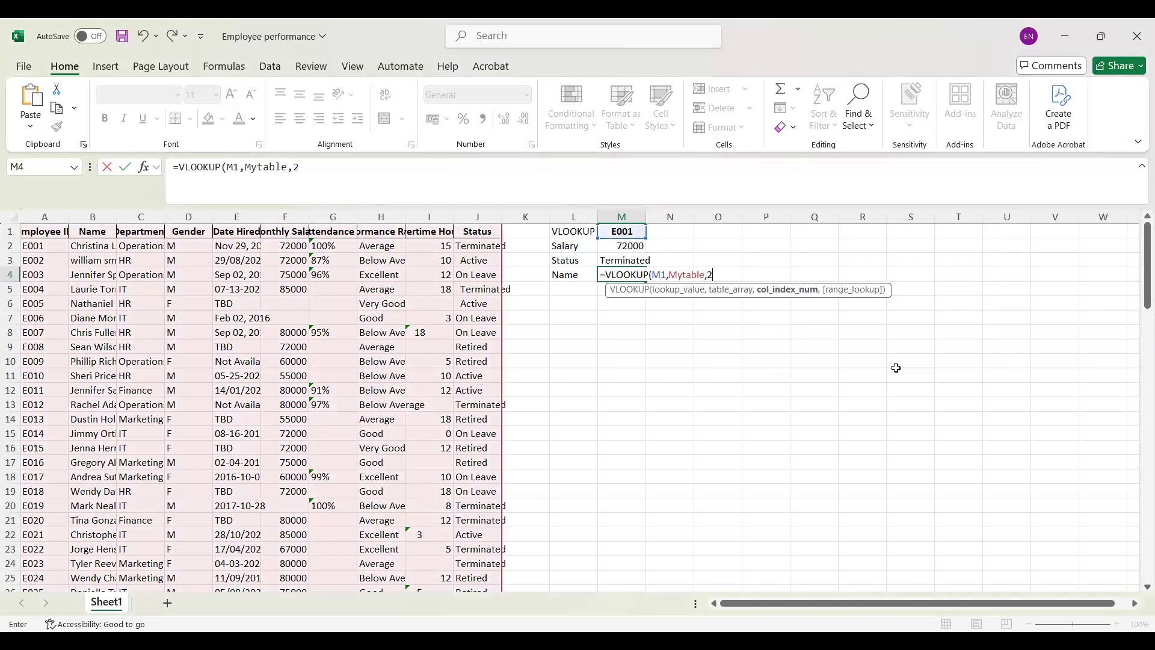
{"action": "type", "text": ",0"}
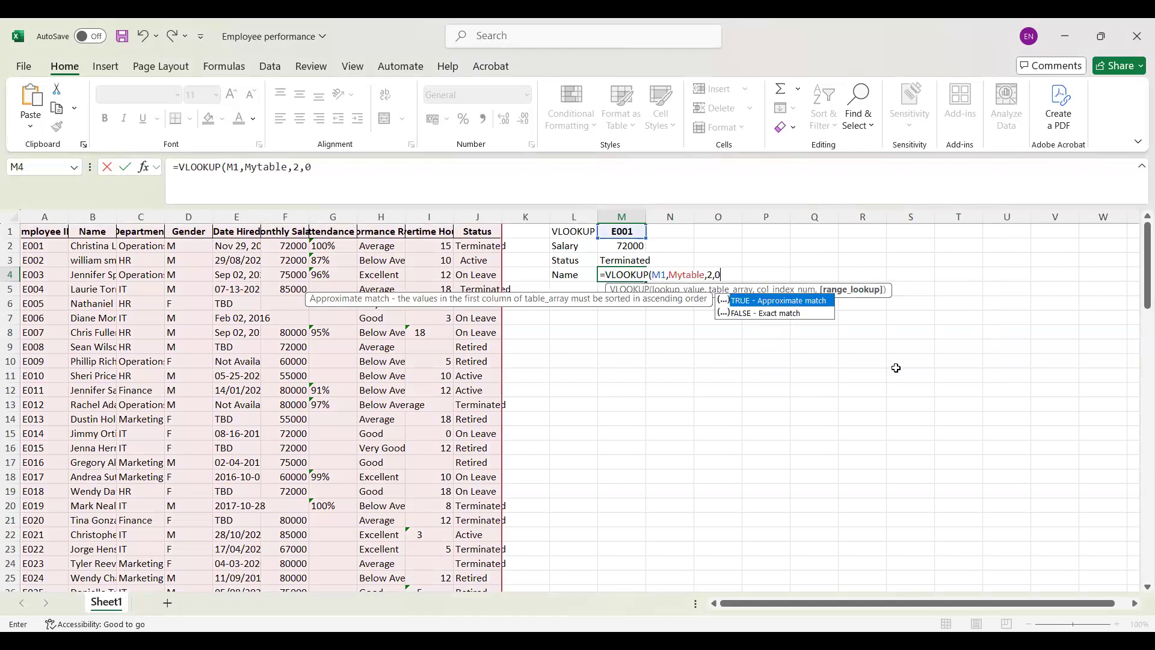
{"action": "key", "text": "Return"}
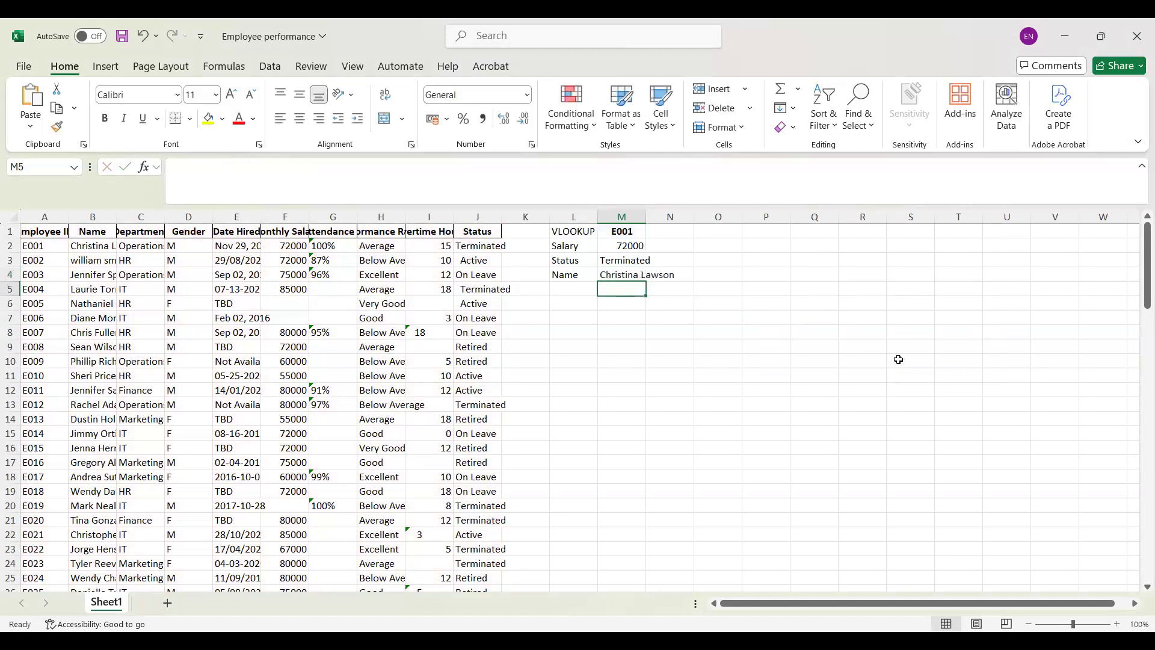
{"action": "double_click", "coordinate": [648, 215]}
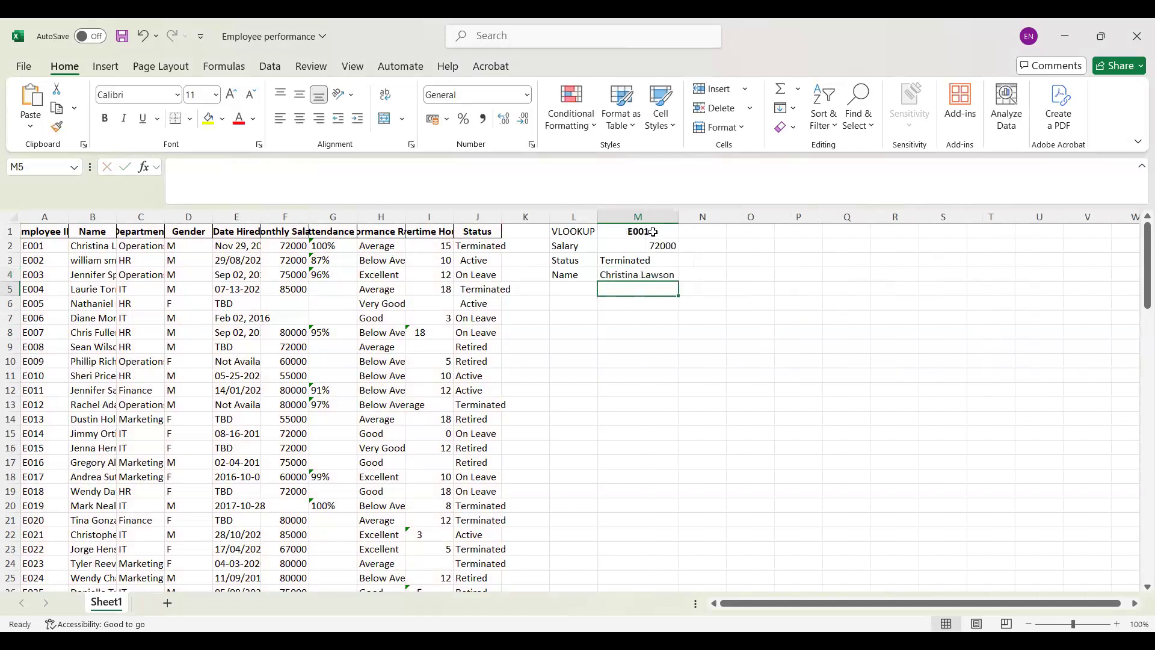
Step: Change the lookup ID in M1 to E016
{"action": "double_click", "coordinate": [653, 231]}
{"action": "key", "text": "BackSpace"}
{"action": "key", "text": "BackSpace"}
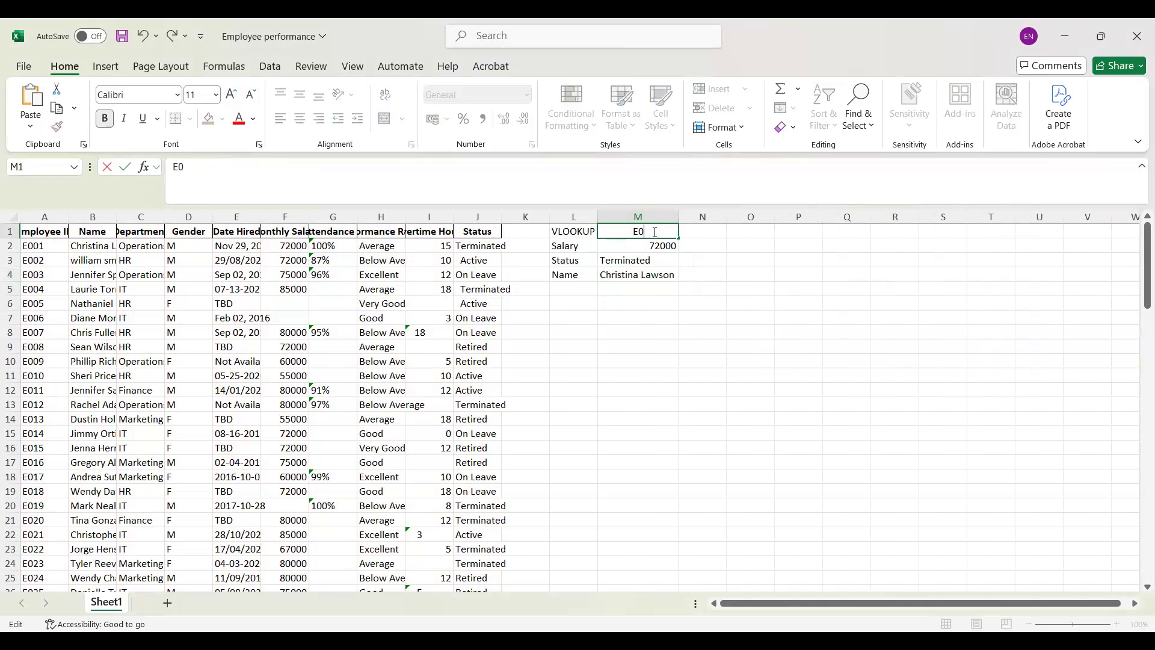
{"action": "type", "text": "16"}
{"action": "key", "text": "Return"}
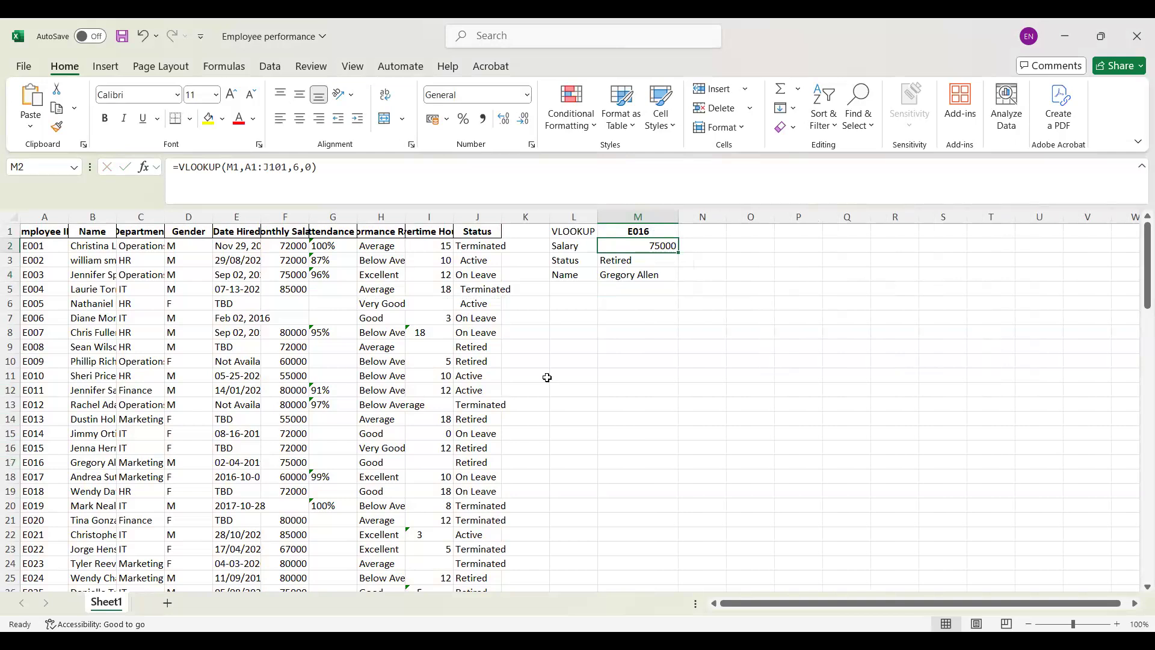
Step: Change the lookup ID in M1 to E024
{"action": "double_click", "coordinate": [653, 230]}
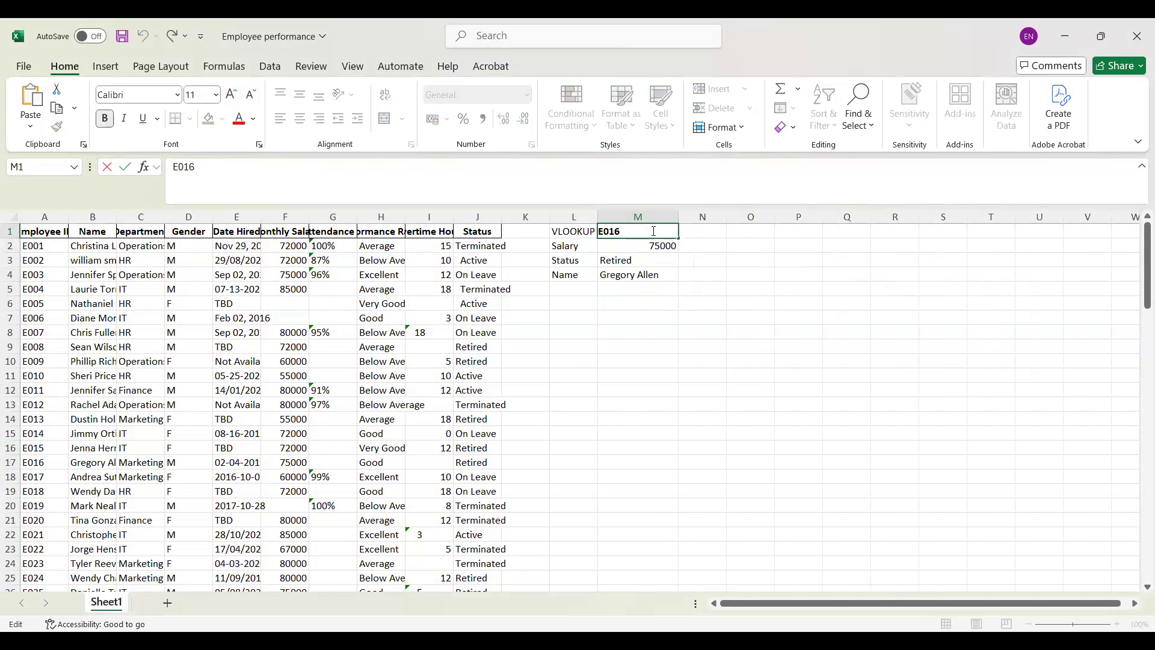
{"action": "key", "text": "BackSpace"}
{"action": "key", "text": "BackSpace"}
{"action": "type", "text": "24"}
{"action": "key", "text": "Return"}
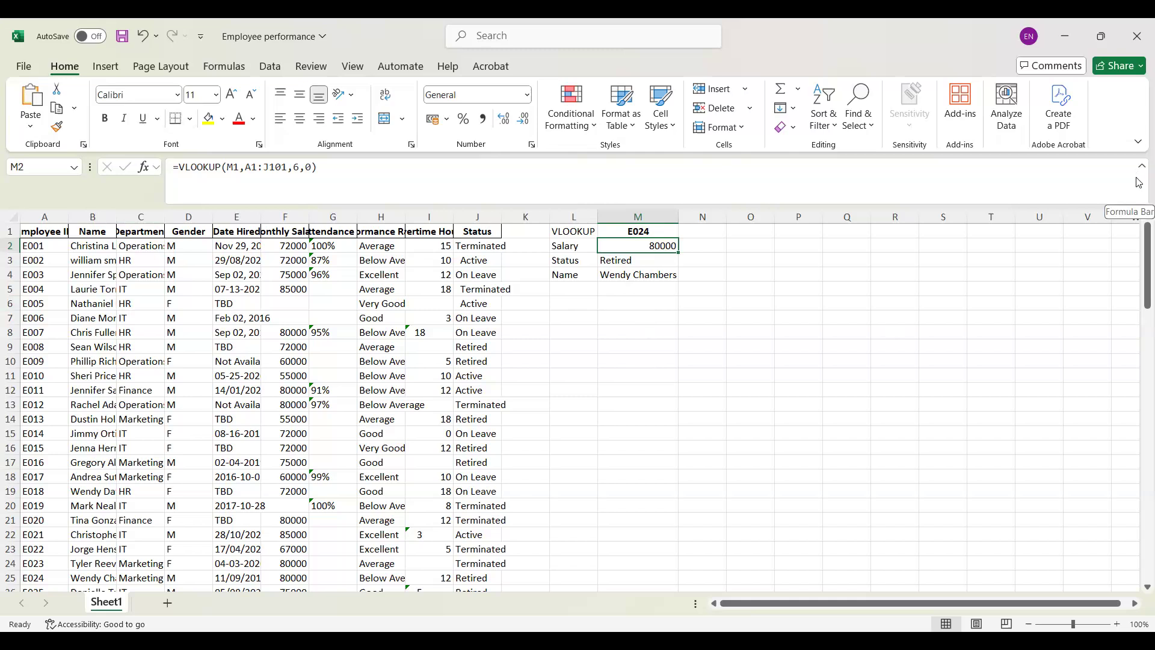
Step: Copy the full text of the salary VLOOKUP formula in M2
{"action": "left_click", "coordinate": [715, 247]}
{"action": "left_click", "coordinate": [659, 248]}
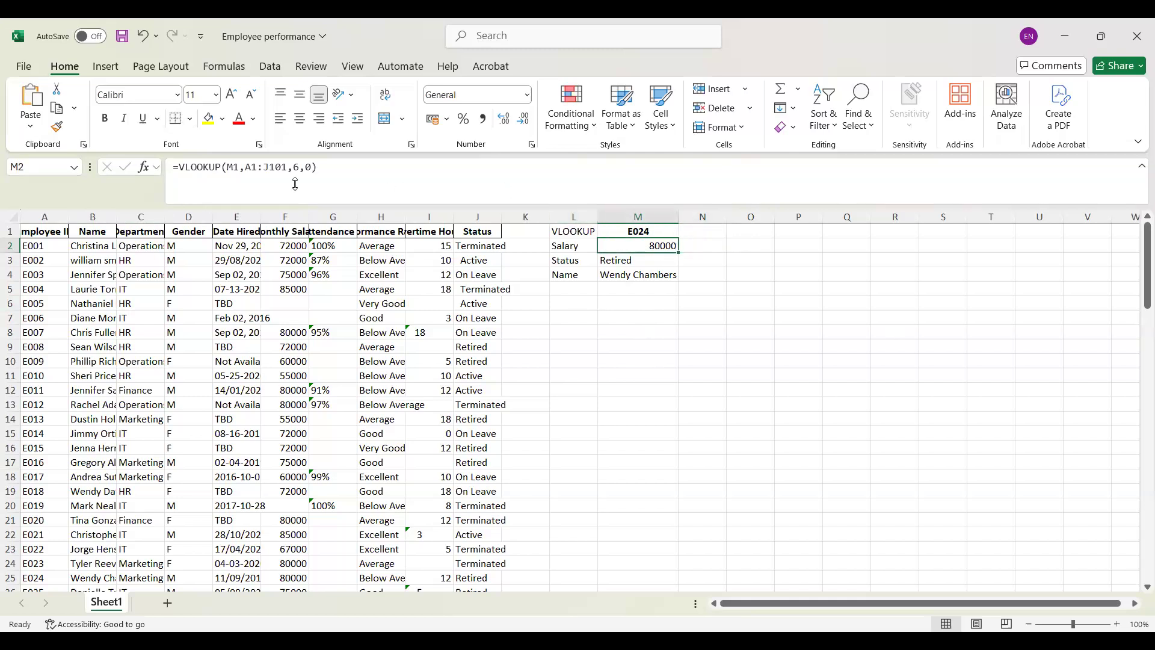
{"action": "left_click_drag", "start_coordinate": [318, 168], "coordinate": [153, 167]}
{"action": "key", "text": "ctrl+c"}
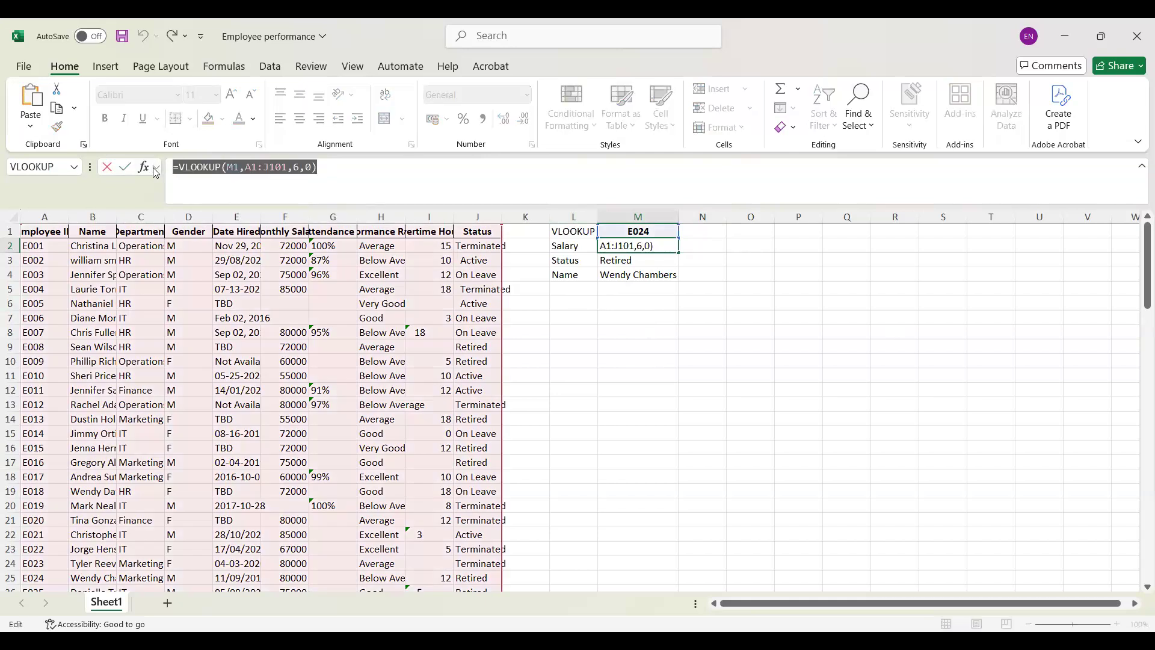
{"action": "type", "text": "="}
{"action": "left_click", "coordinate": [710, 251]}
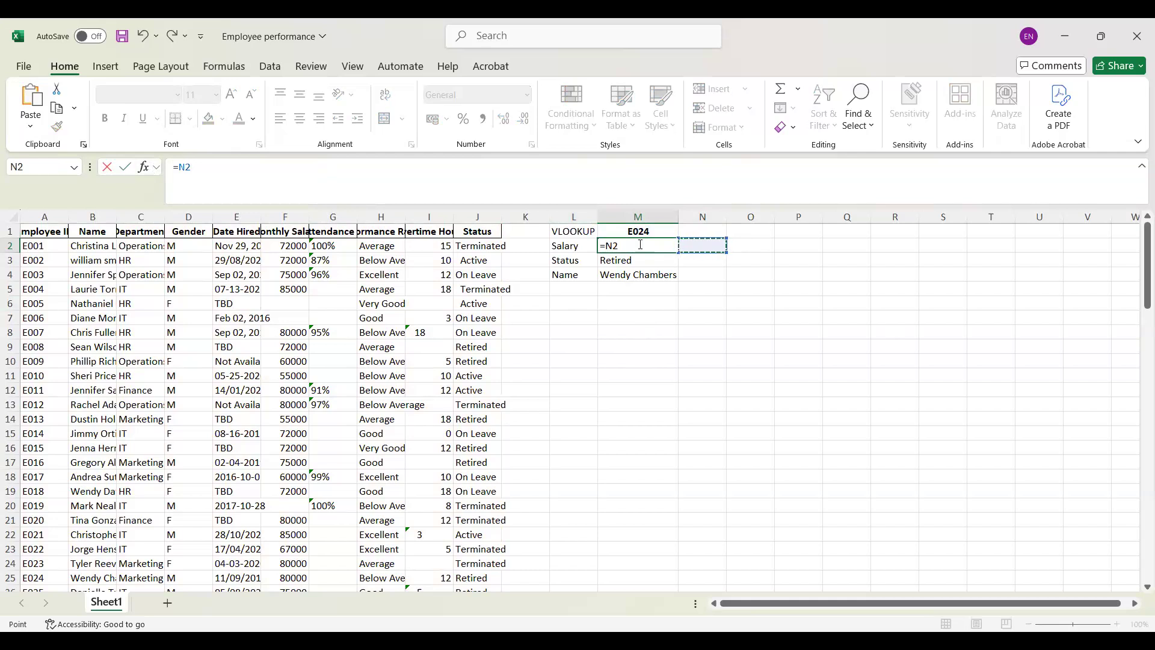
{"action": "key", "text": "ctrl+z"}
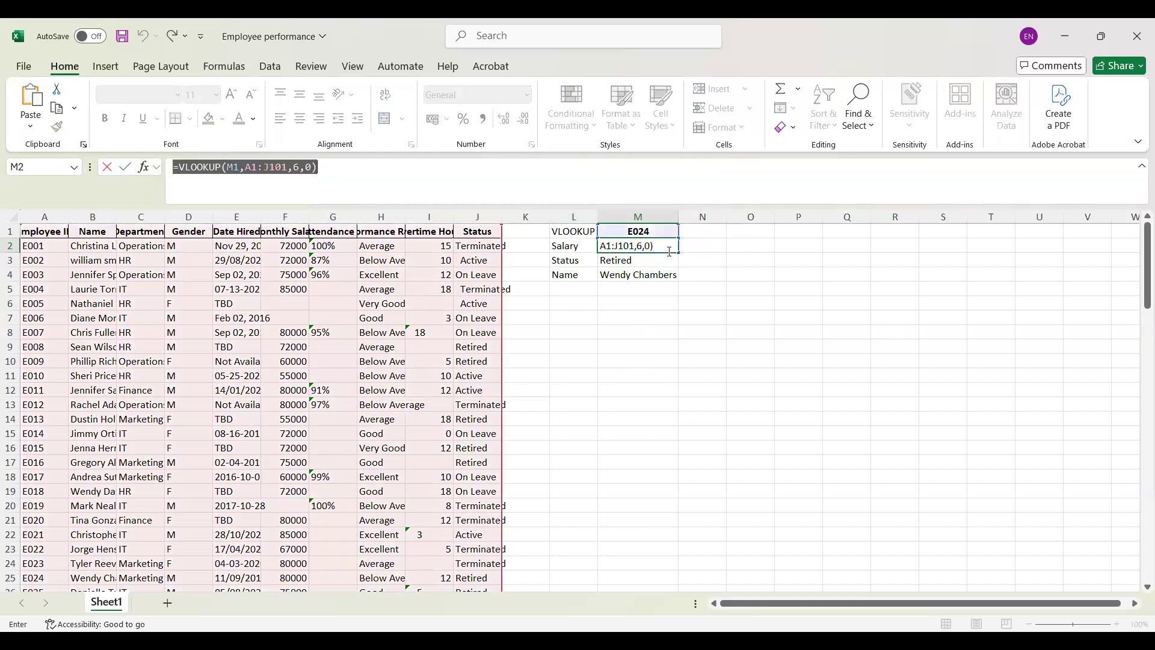
Step: Paste the copied salary formula into N2 and set its range_lookup to 1, giving =VLOOKUP(M1,A1:J101,6,1)
{"action": "left_click", "coordinate": [668, 250]}
{"action": "left_click", "coordinate": [359, 173]}
{"action": "key", "text": "Return"}
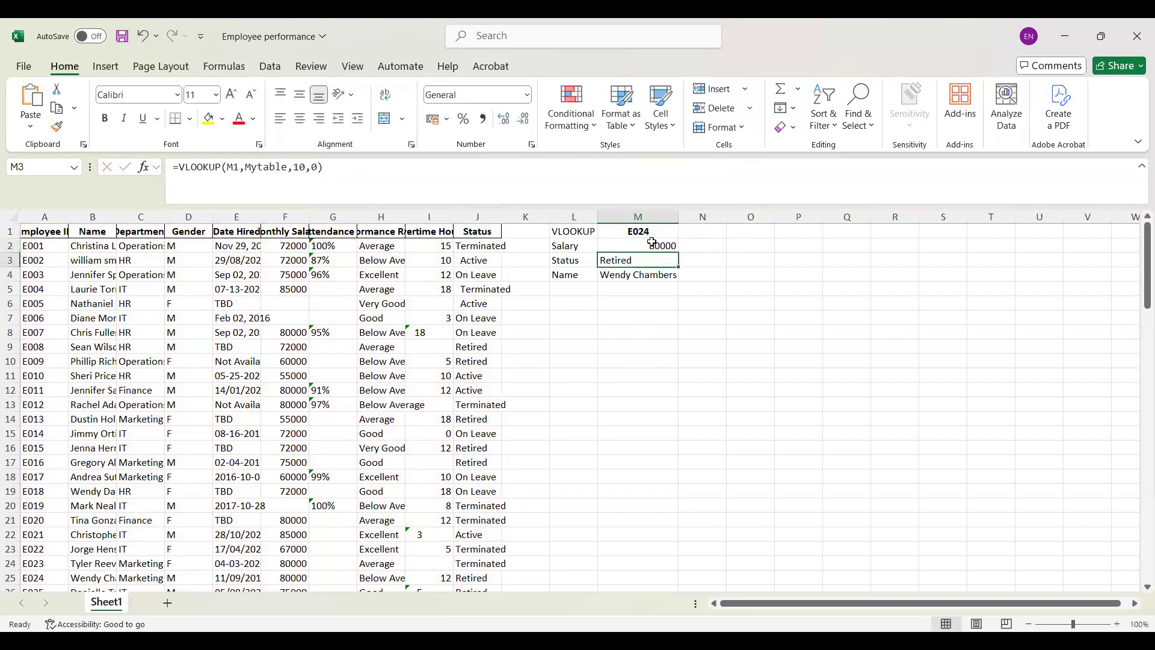
{"action": "left_click", "coordinate": [704, 247]}
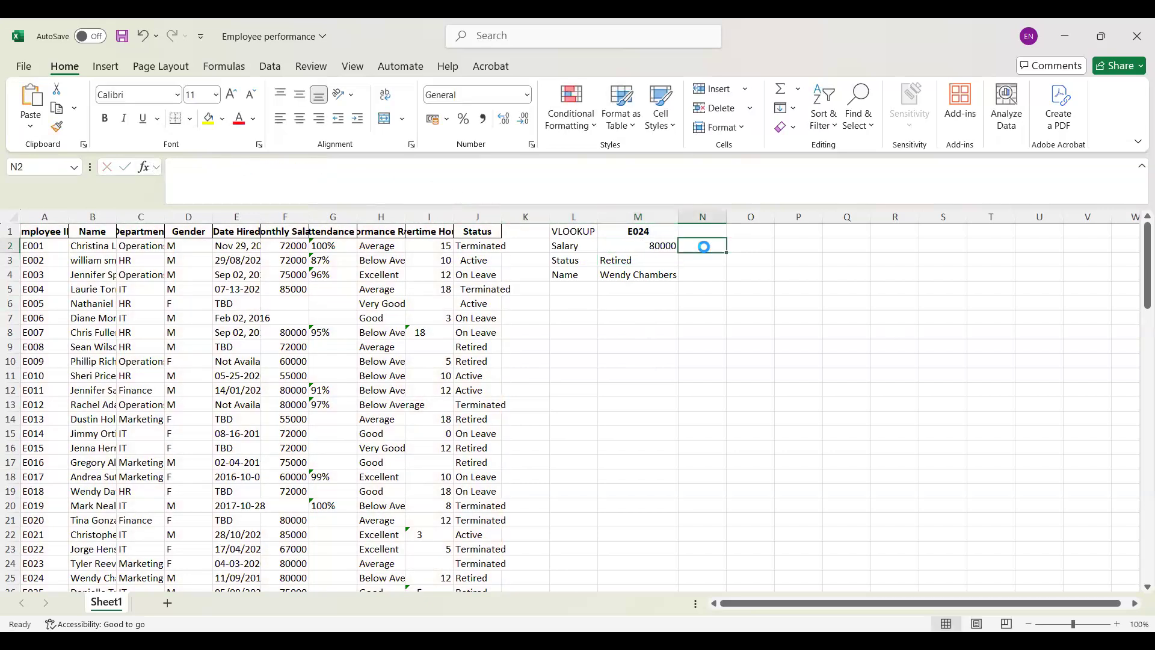
{"action": "key", "text": "ctrl+v"}
{"action": "left_click", "coordinate": [313, 166]}
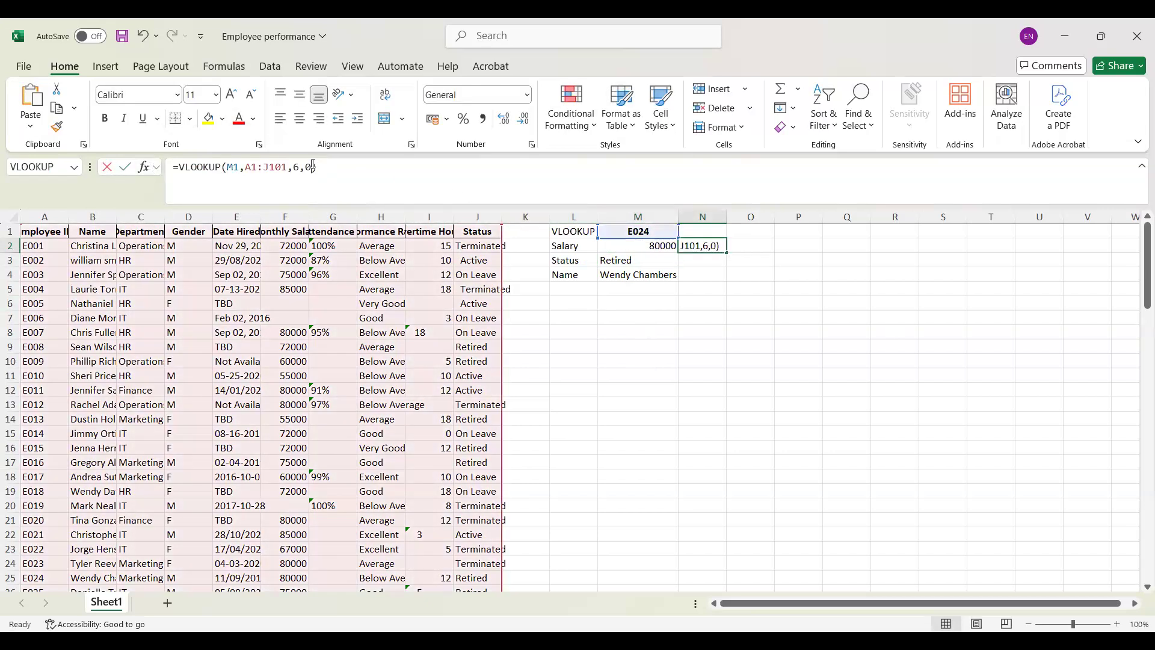
{"action": "key", "text": "BackSpace"}
{"action": "type", "text": "1"}
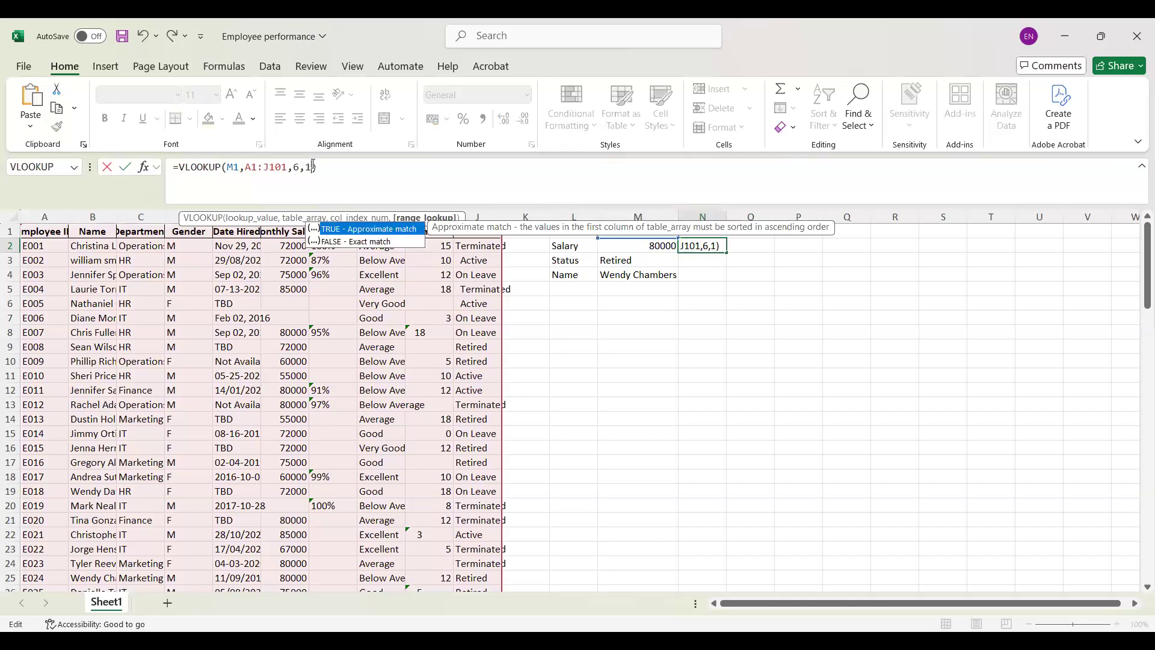
{"action": "key", "text": "Return"}
{"action": "left_click", "coordinate": [721, 250]}
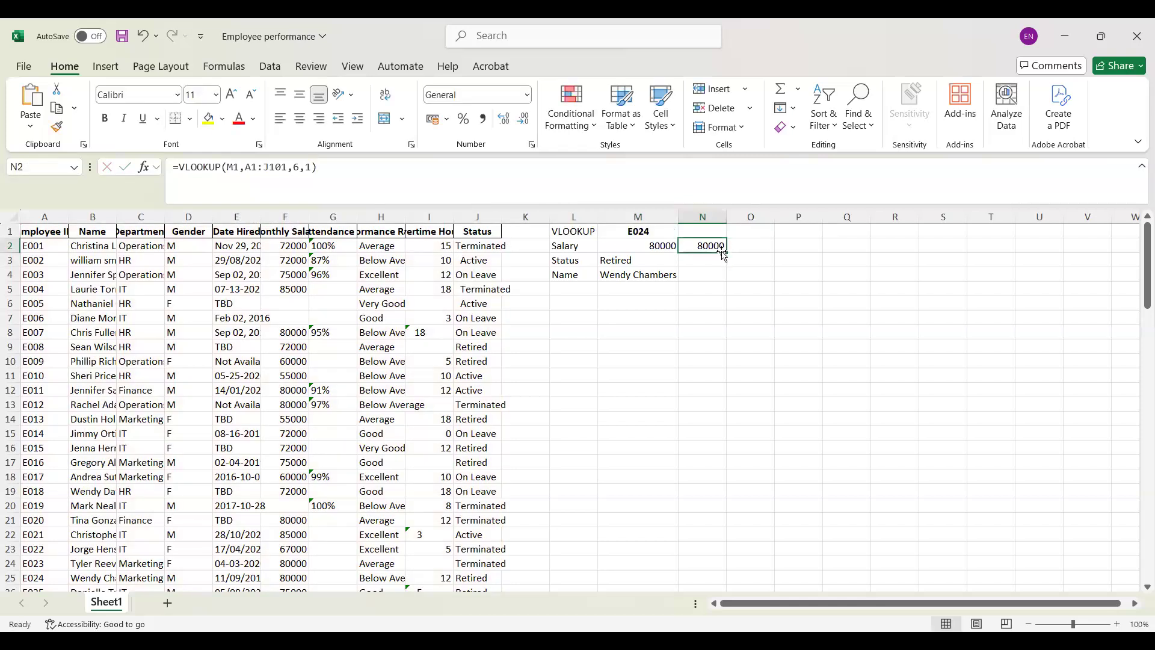
Step: Fill the status formula from M3 into N3 and correct its lookup value to M1
{"action": "left_click", "coordinate": [705, 258]}
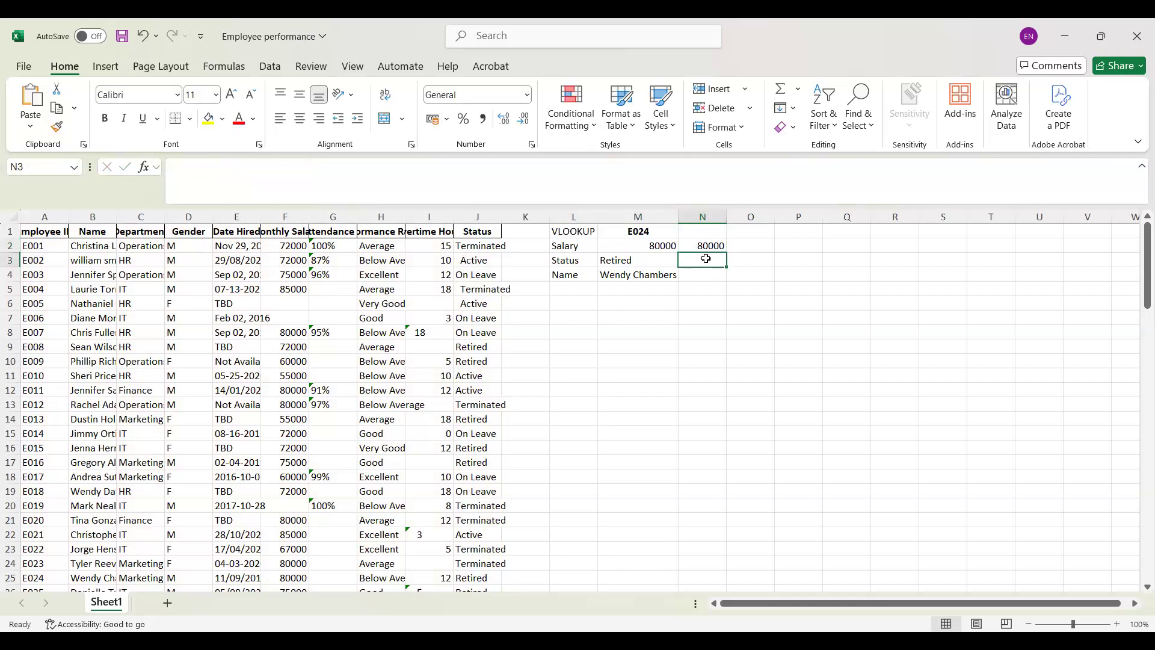
{"action": "left_click", "coordinate": [619, 258]}
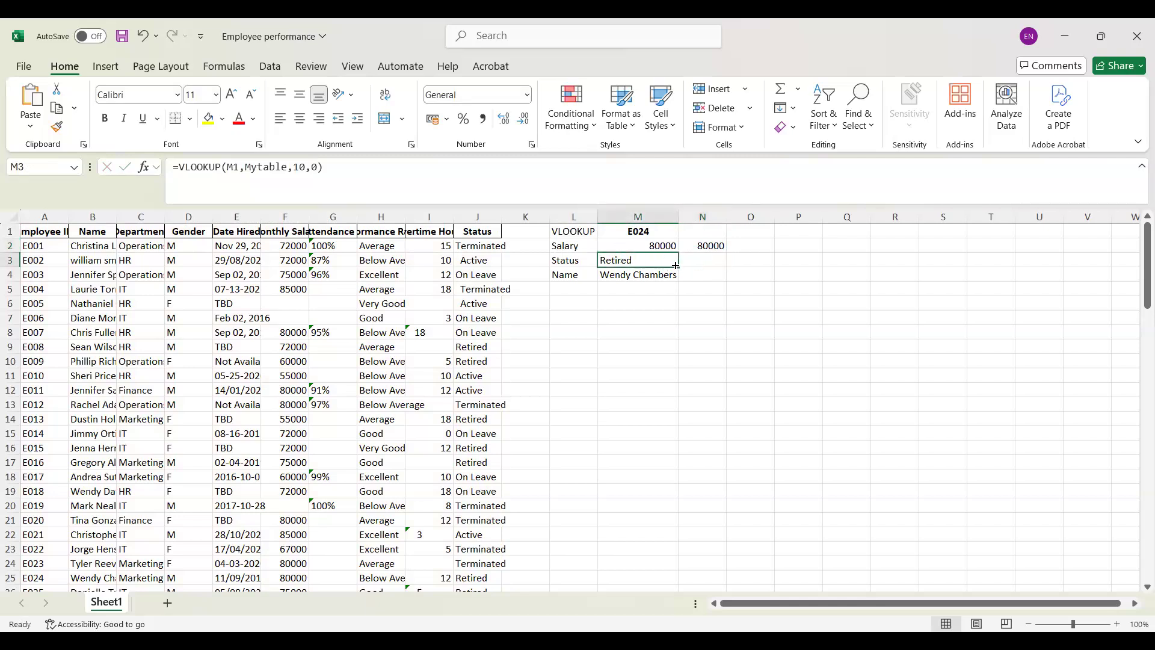
{"action": "left_click_drag", "start_coordinate": [687, 264], "coordinate": [713, 263]}
{"action": "left_click", "coordinate": [714, 263]}
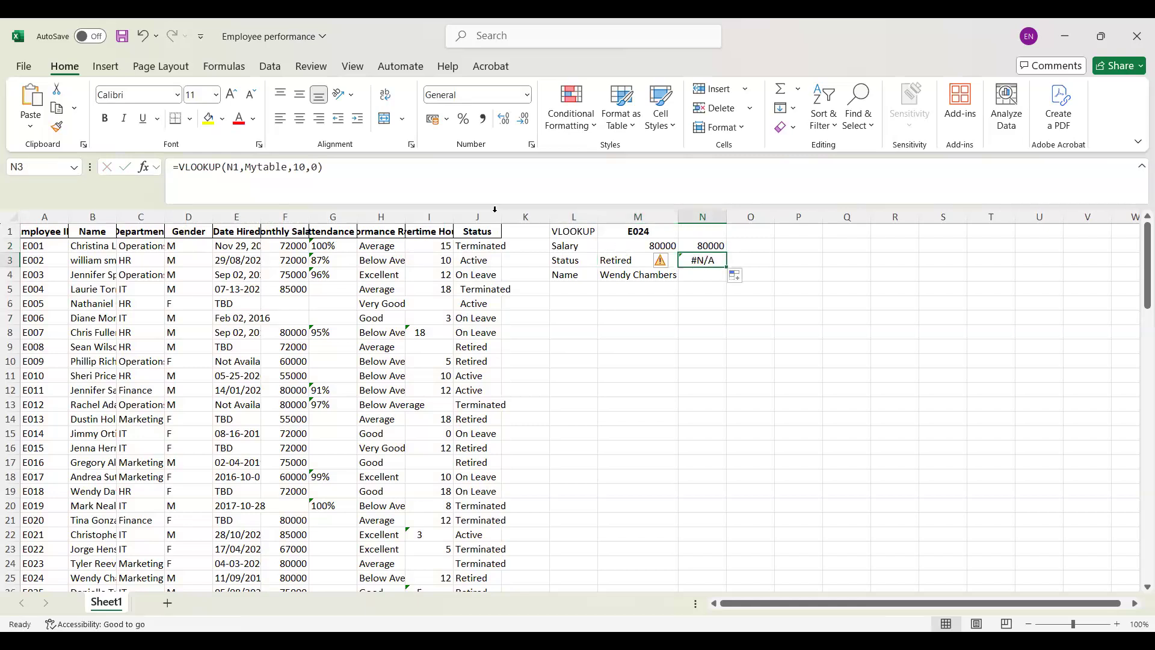
{"action": "left_click", "coordinate": [232, 165]}
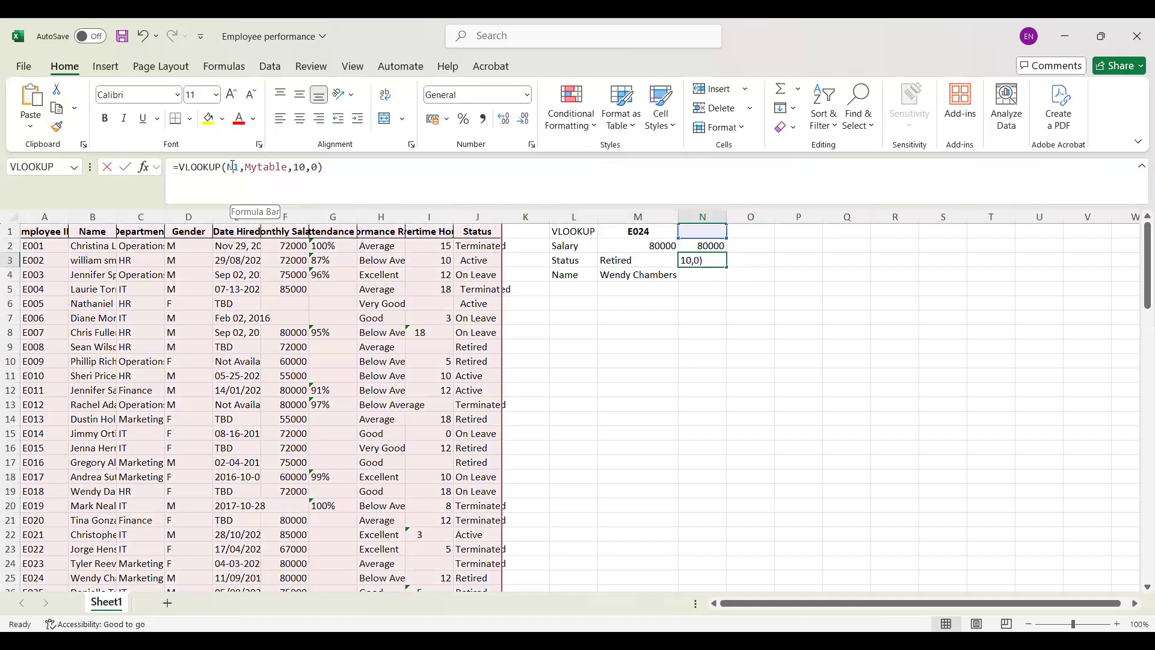
{"action": "key", "text": "BackSpace"}
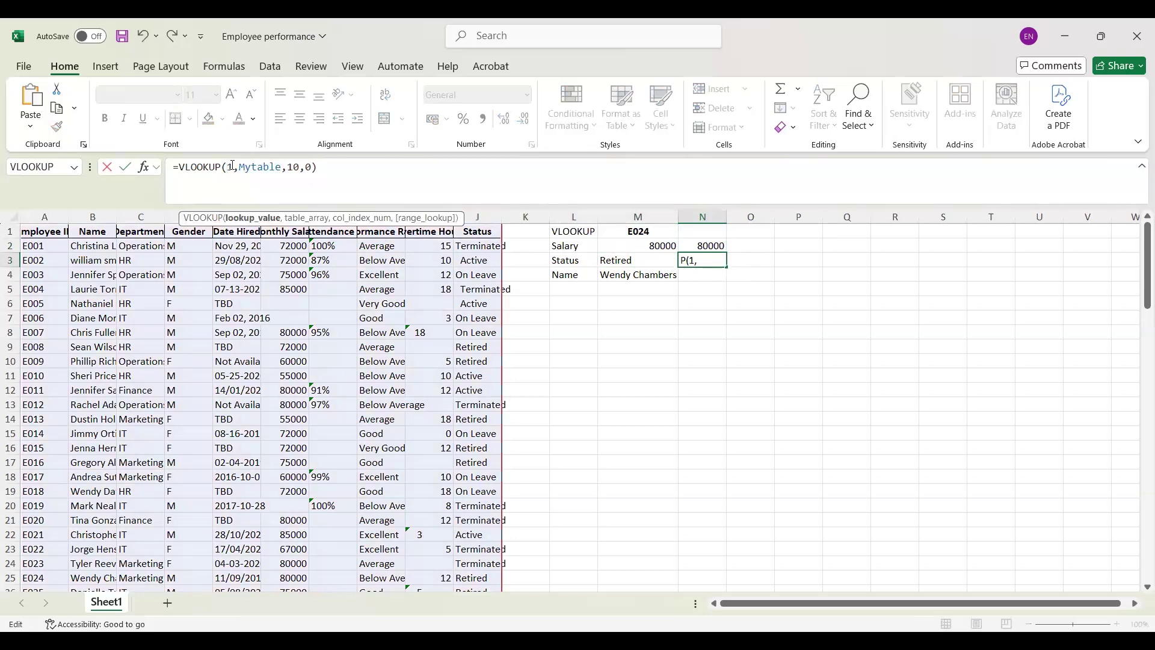
{"action": "type", "text": "M"}
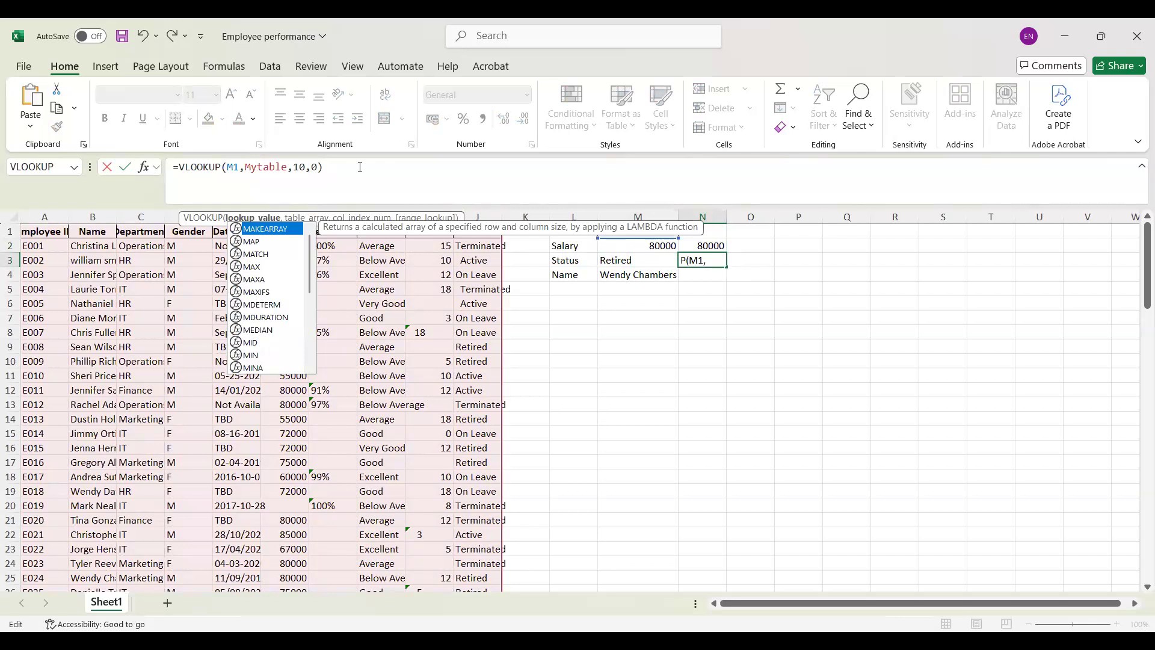
{"action": "key", "text": "Return"}
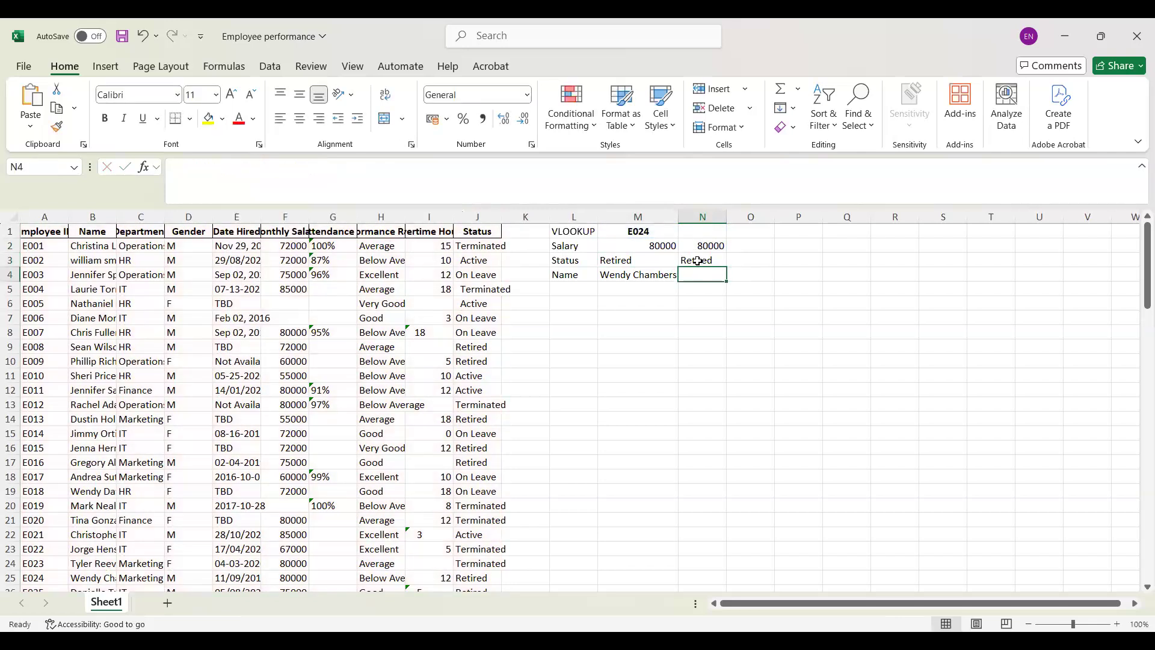
Step: Set range_lookup to 1 for an approximate match in the N3 status formula
{"action": "left_click", "coordinate": [698, 260]}
{"action": "left_click", "coordinate": [318, 166]}
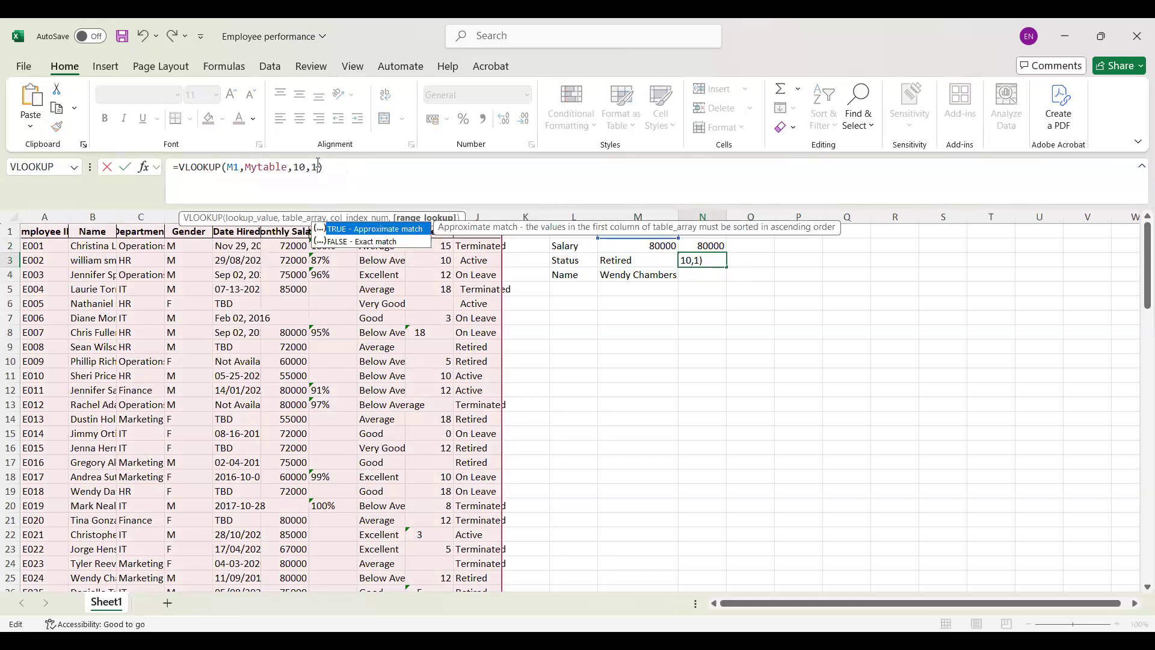
{"action": "key", "text": "Return"}
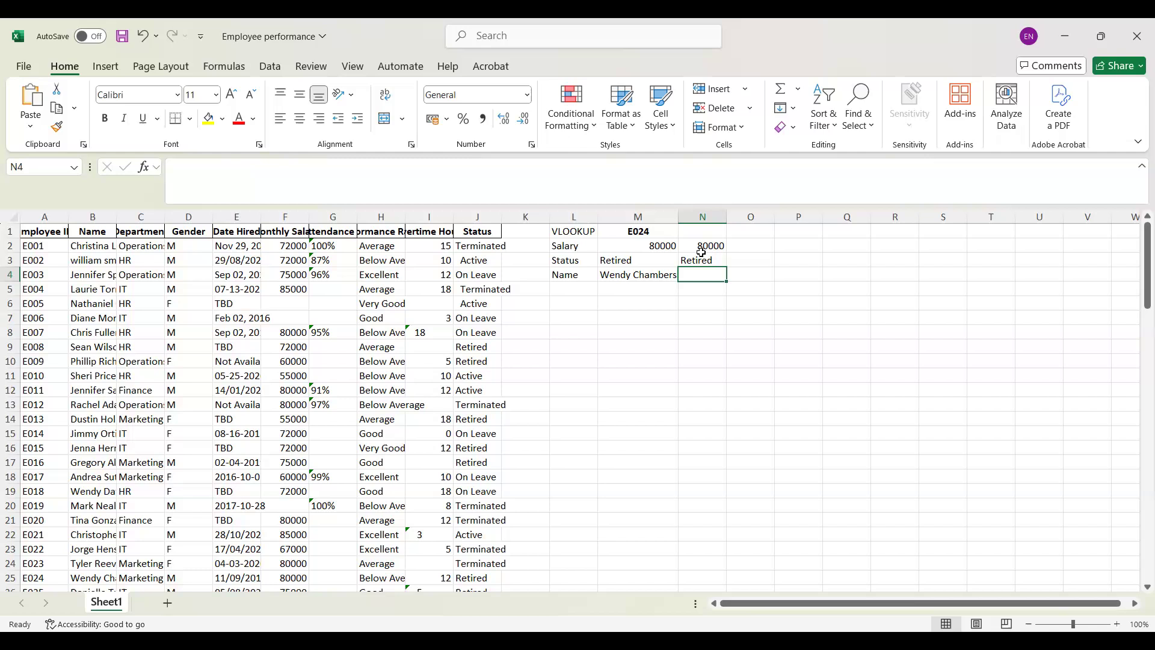
Step: Enter the label XLOOKUP in cell L7
{"action": "left_click", "coordinate": [560, 320]}
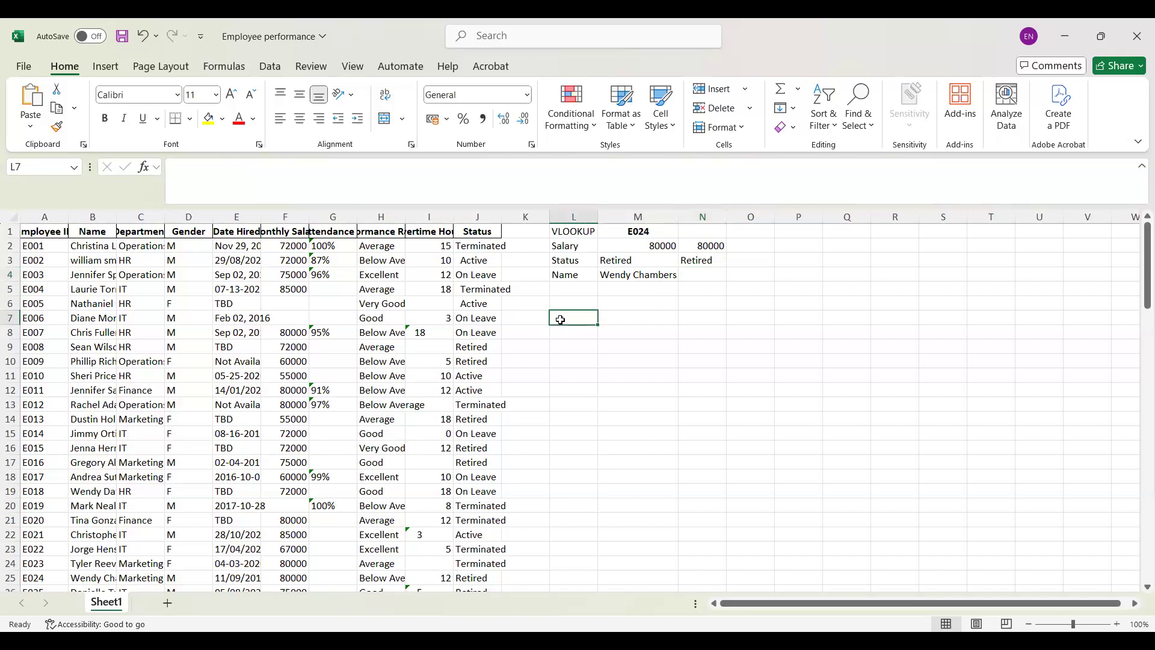
{"action": "type", "text": "X"}
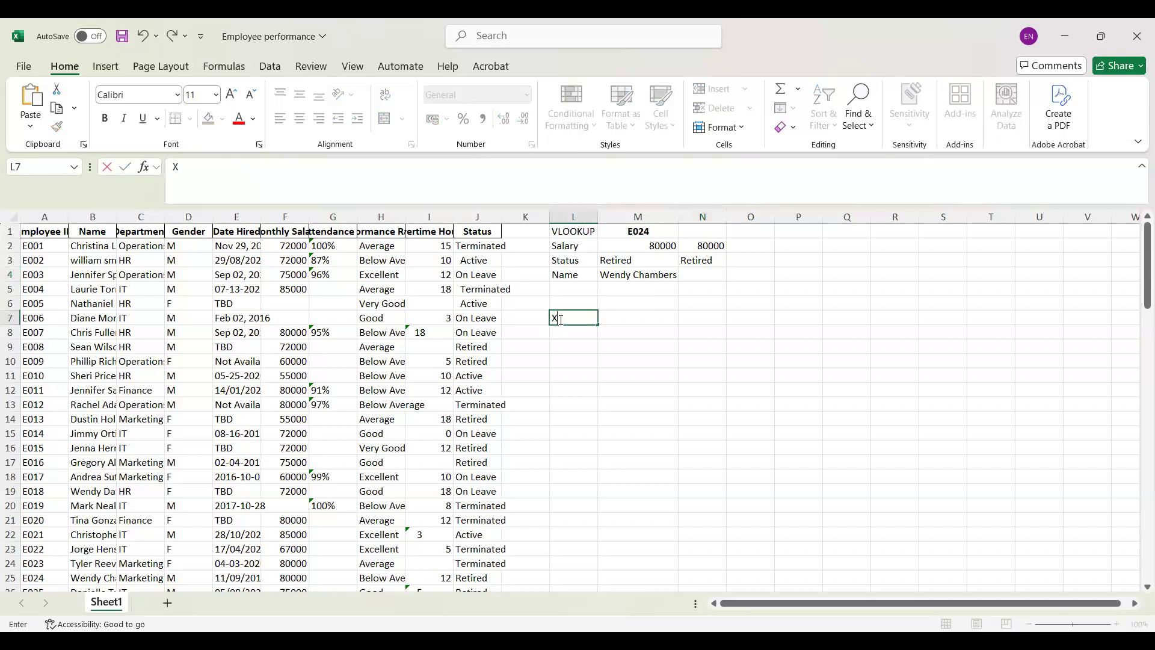
{"action": "type", "text": "LOOKUP"}
{"action": "left_click", "coordinate": [638, 334]}
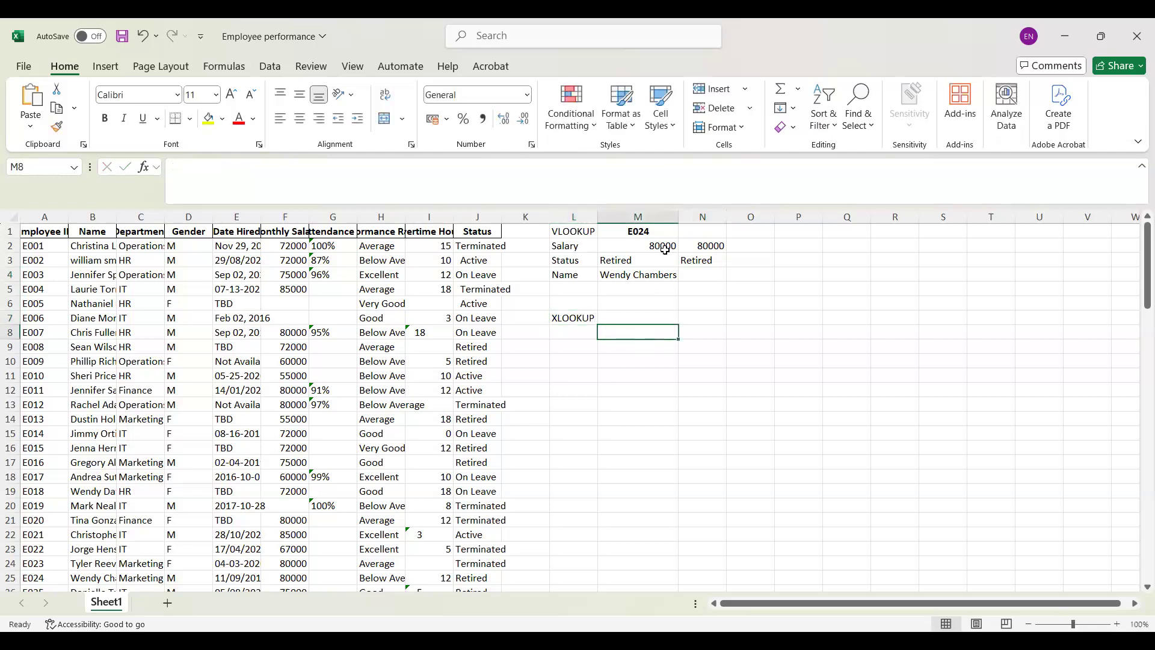
Step: Insert the XLOOKUP function in M8 with the employee ID cell M1 as its lookup value
{"action": "key", "text": "ctrl+Up"}
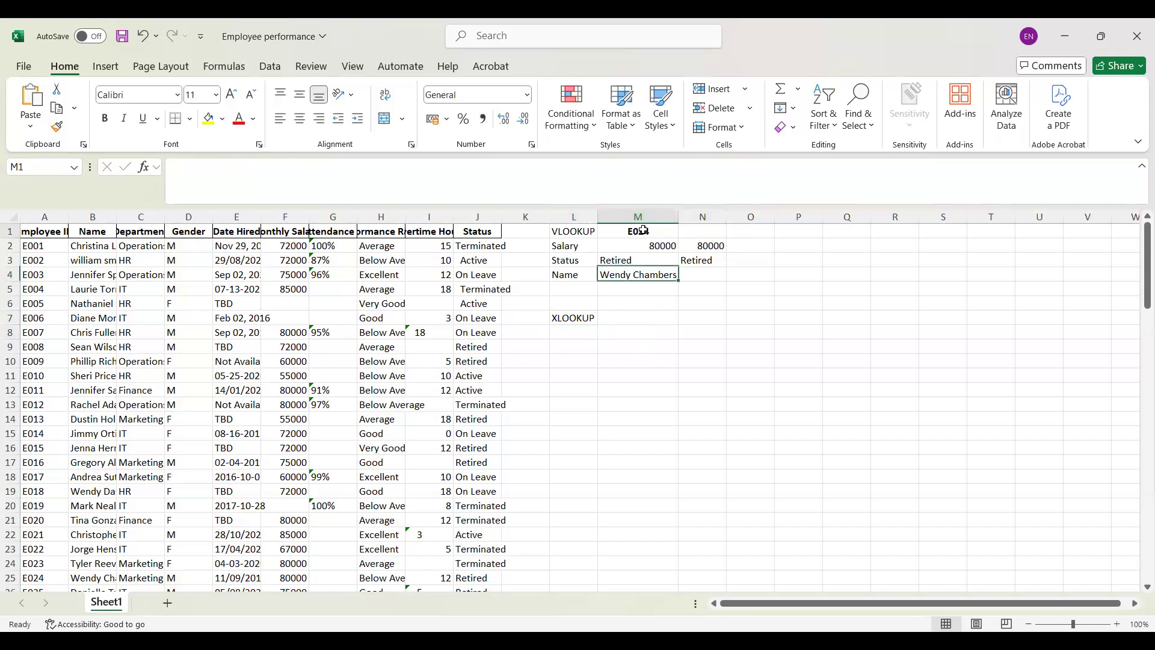
{"action": "key", "text": "ctrl+Up"}
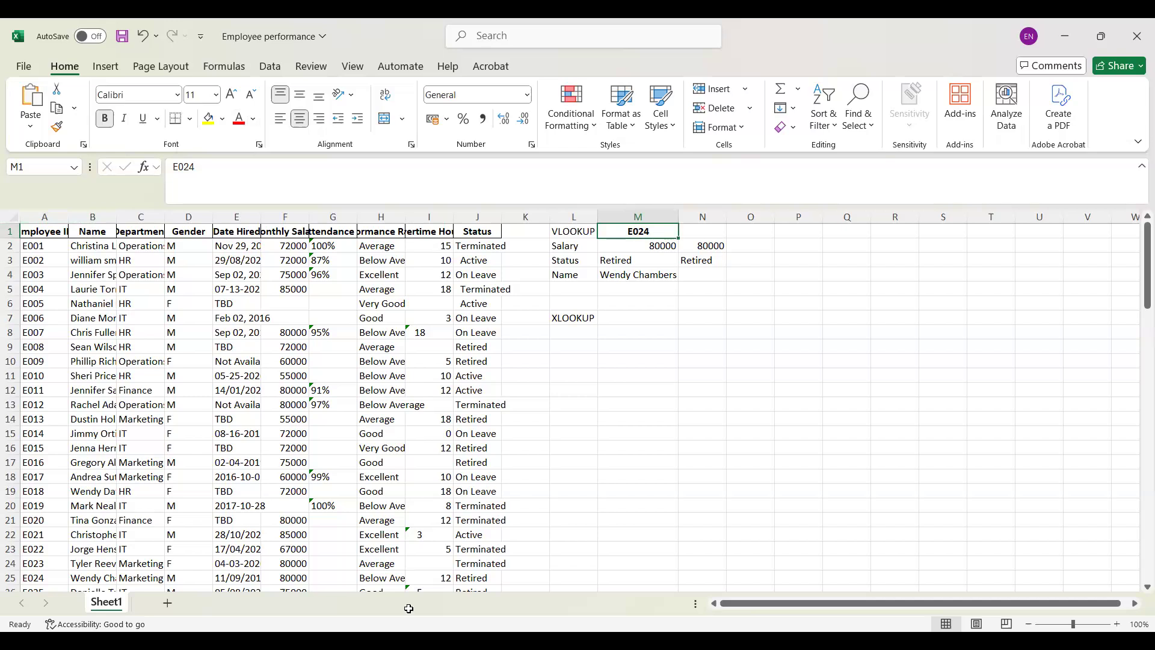
{"action": "left_click", "coordinate": [610, 332]}
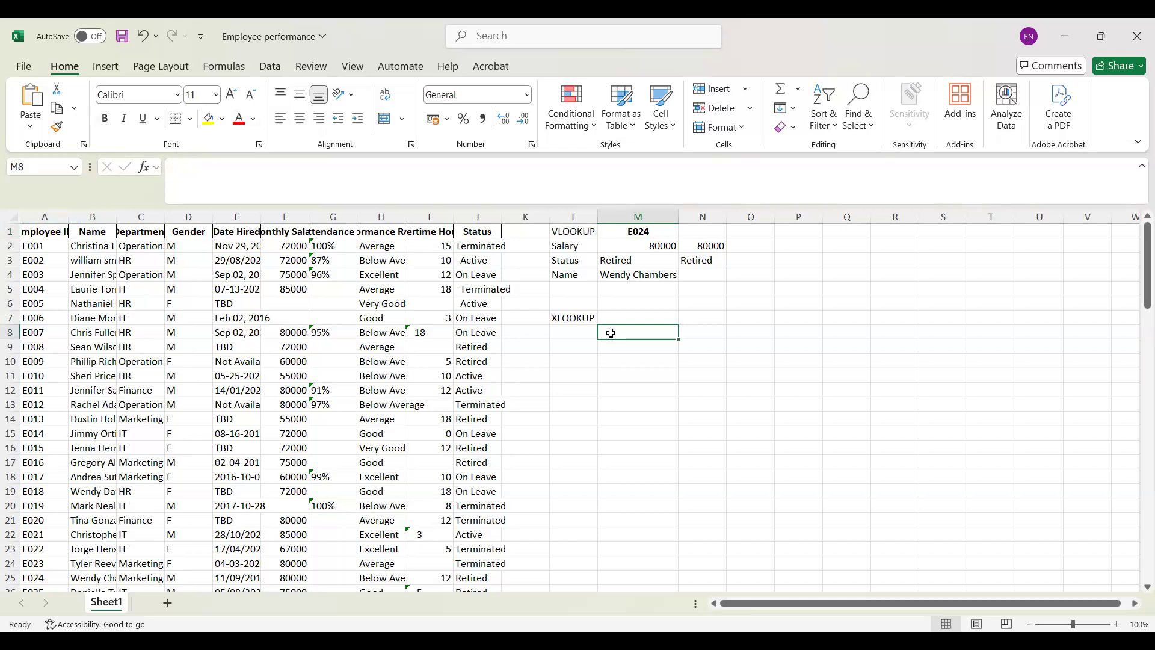
{"action": "left_click", "coordinate": [143, 167]}
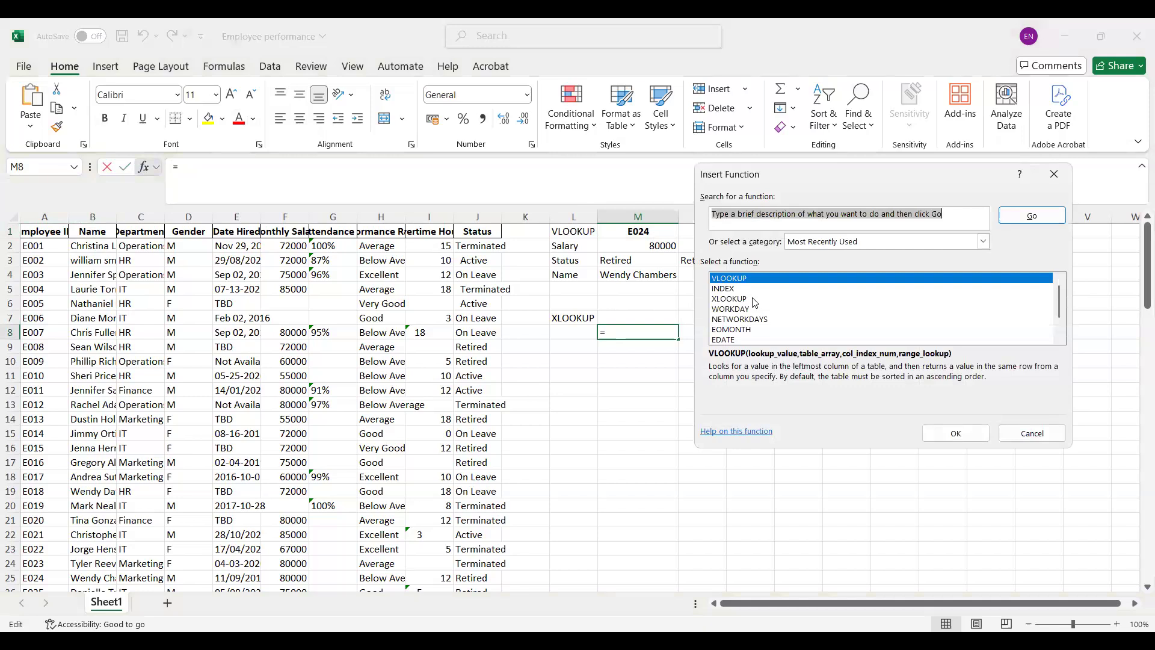
{"action": "left_click", "coordinate": [752, 299]}
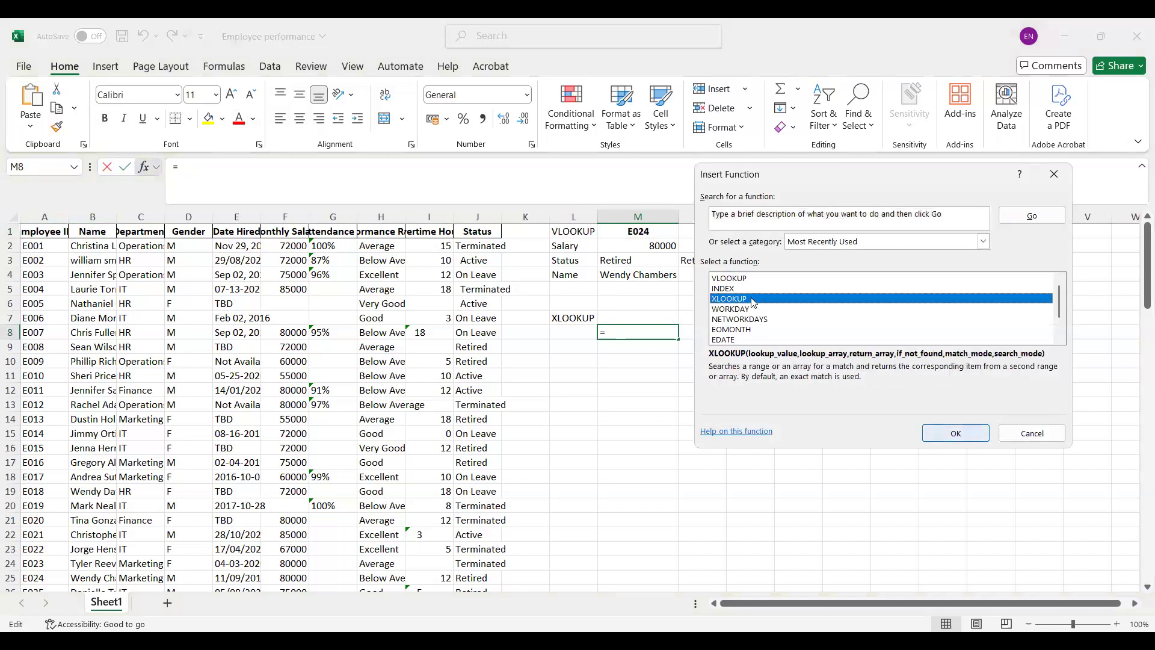
{"action": "left_click", "coordinate": [927, 428]}
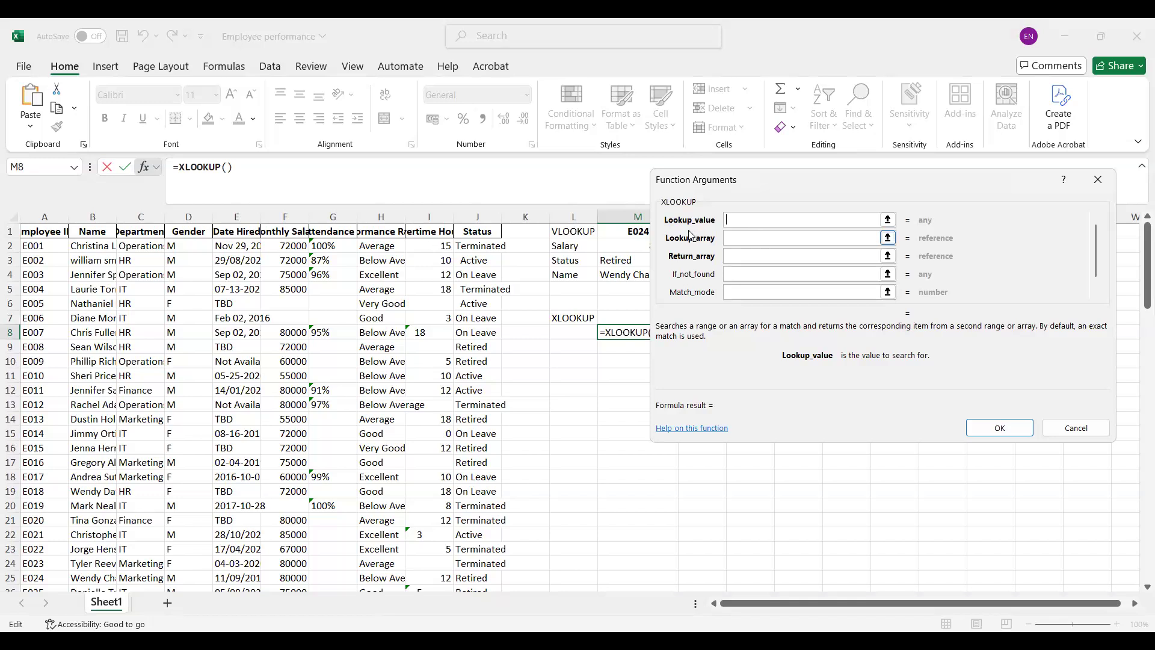
{"action": "left_click", "coordinate": [600, 235]}
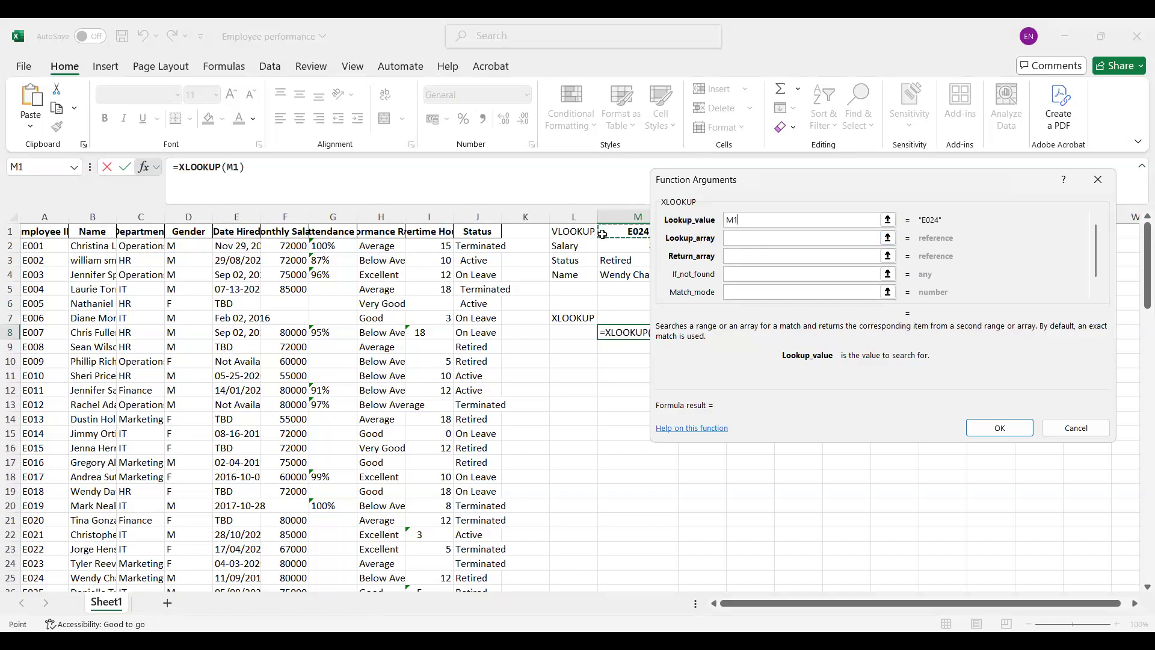
Step: Set the M8 XLOOKUP's lookup array to column A and its return array to the Name column B
{"action": "left_click", "coordinate": [745, 238]}
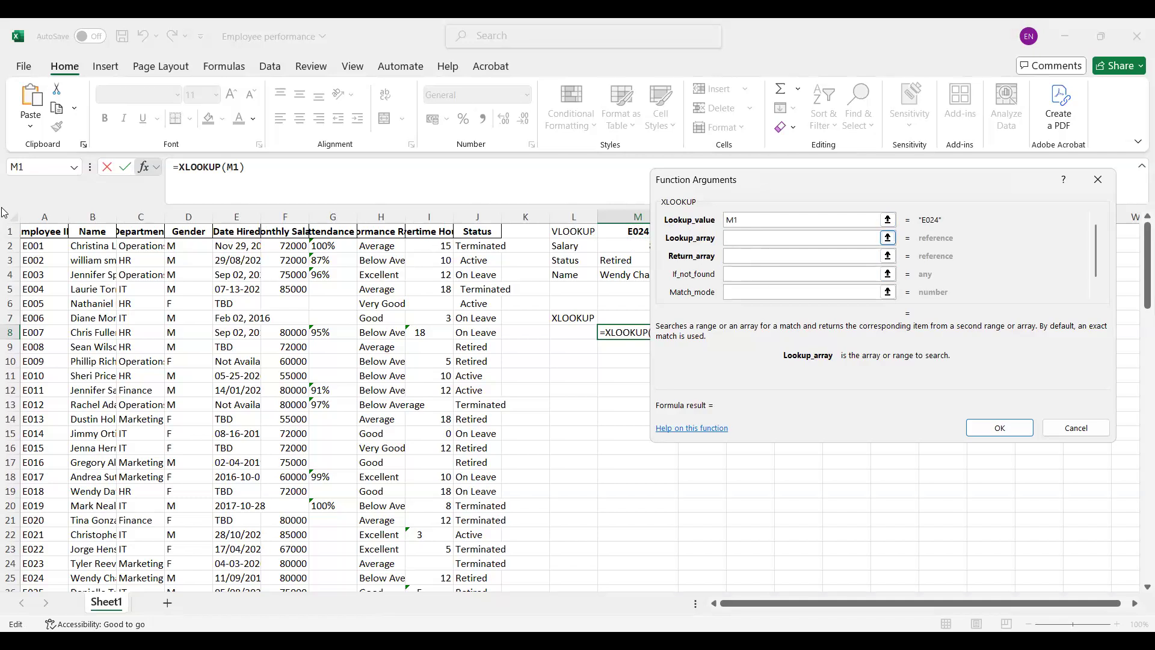
{"action": "left_click", "coordinate": [43, 217]}
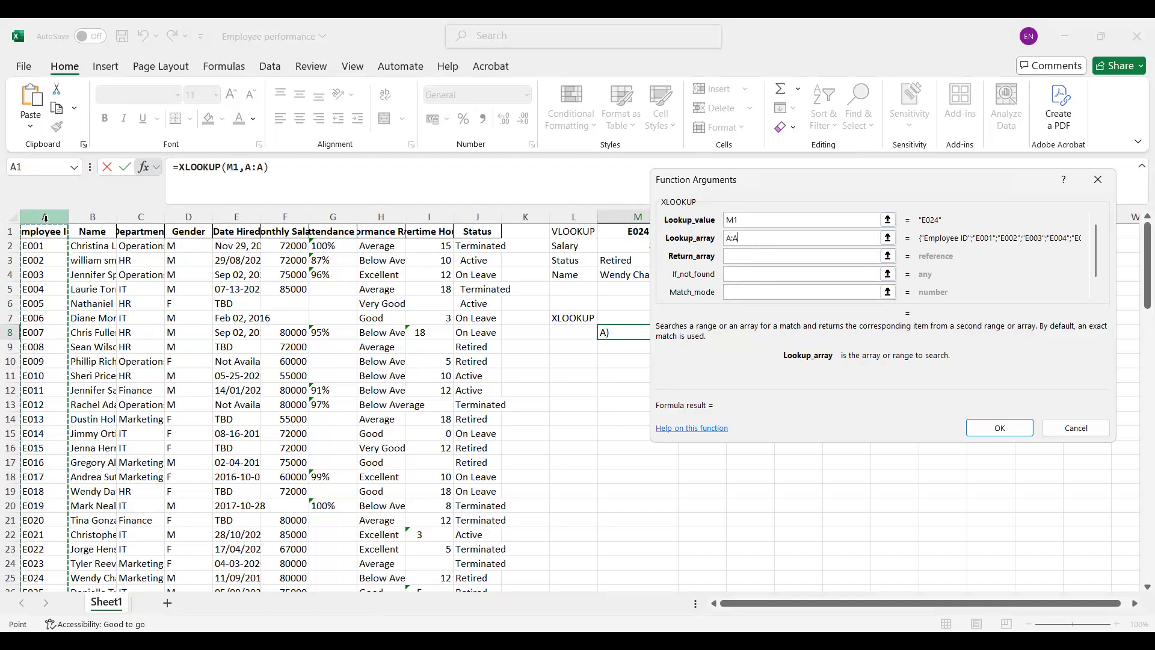
{"action": "left_click", "coordinate": [782, 256]}
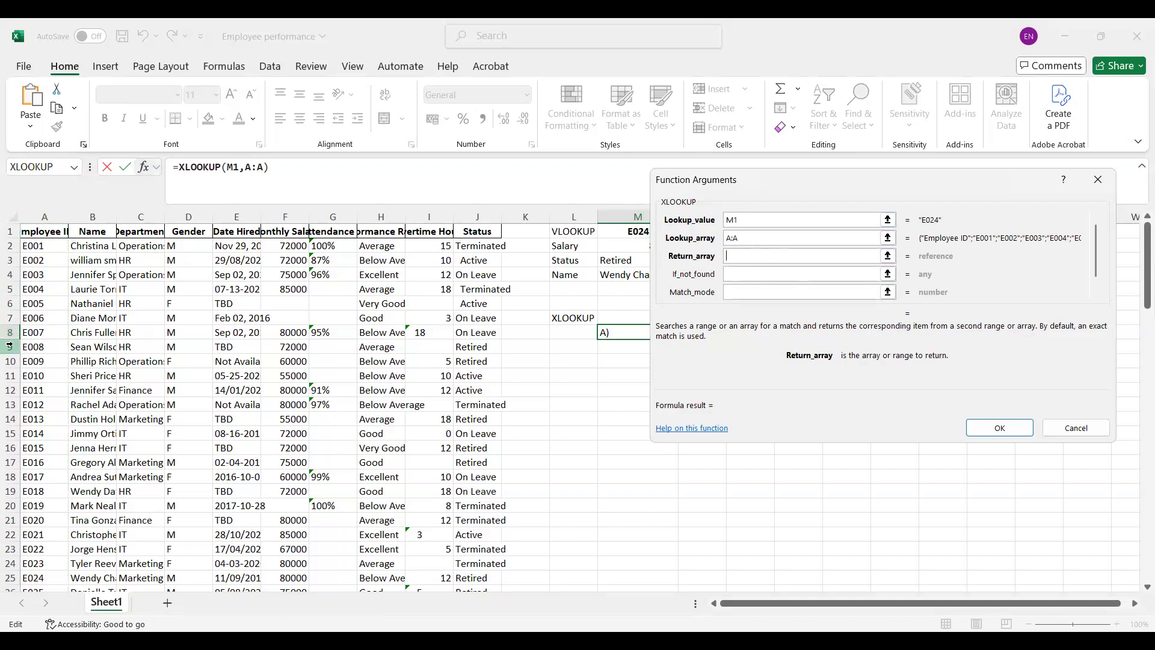
{"action": "left_click", "coordinate": [91, 217]}
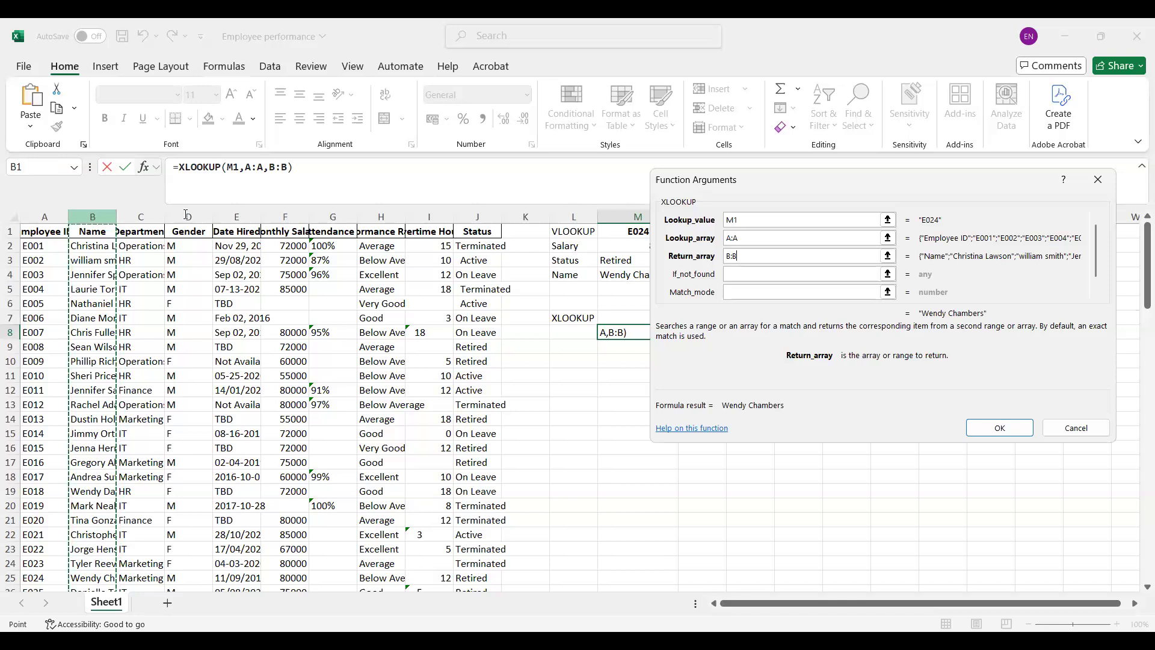
Step: Limit the lookup array of the M8 XLOOKUP to A1:A101 and commit the formula
{"action": "left_click", "coordinate": [732, 241]}
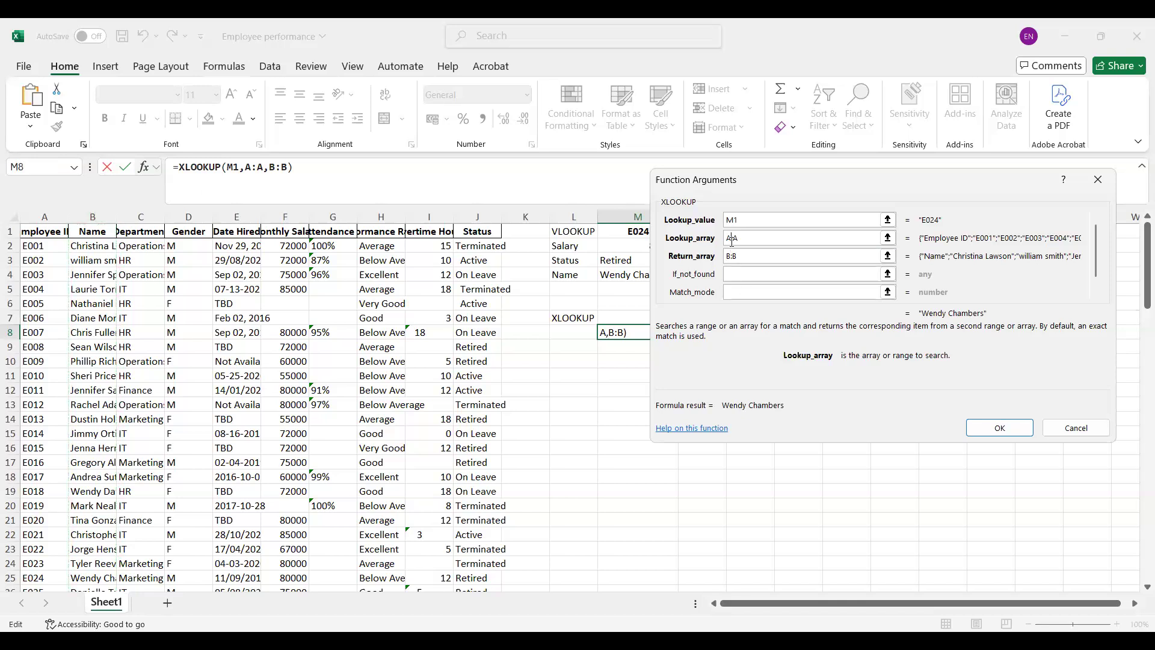
{"action": "type", "text": "1:A"}
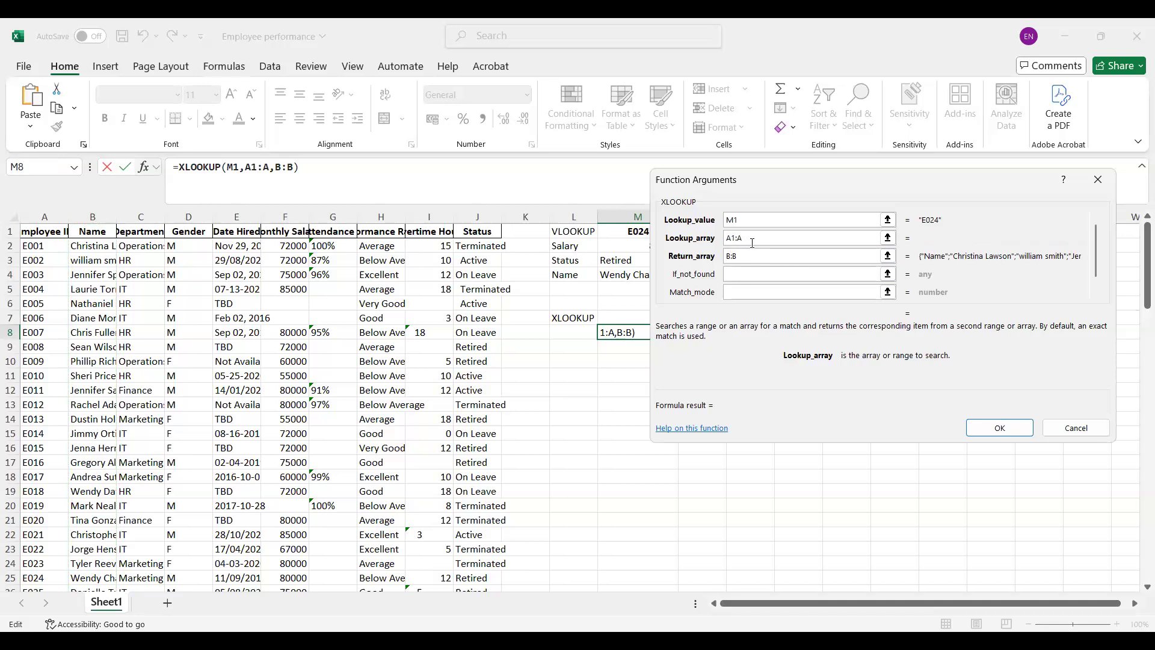
{"action": "type", "text": "101"}
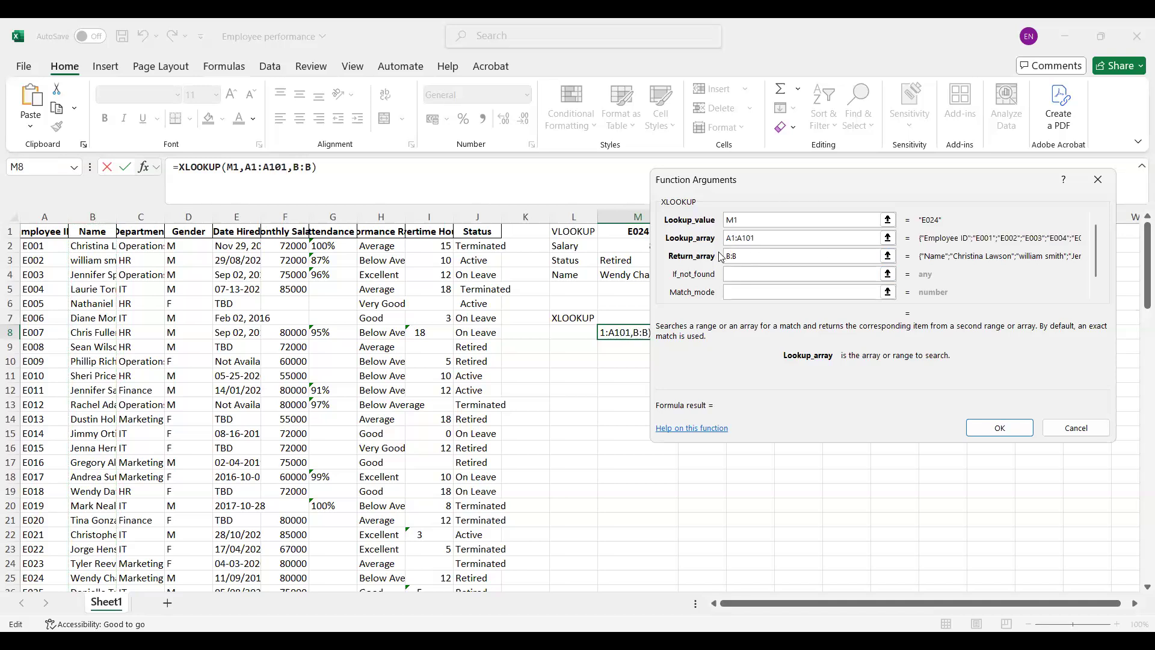
{"action": "left_click", "coordinate": [1011, 428]}
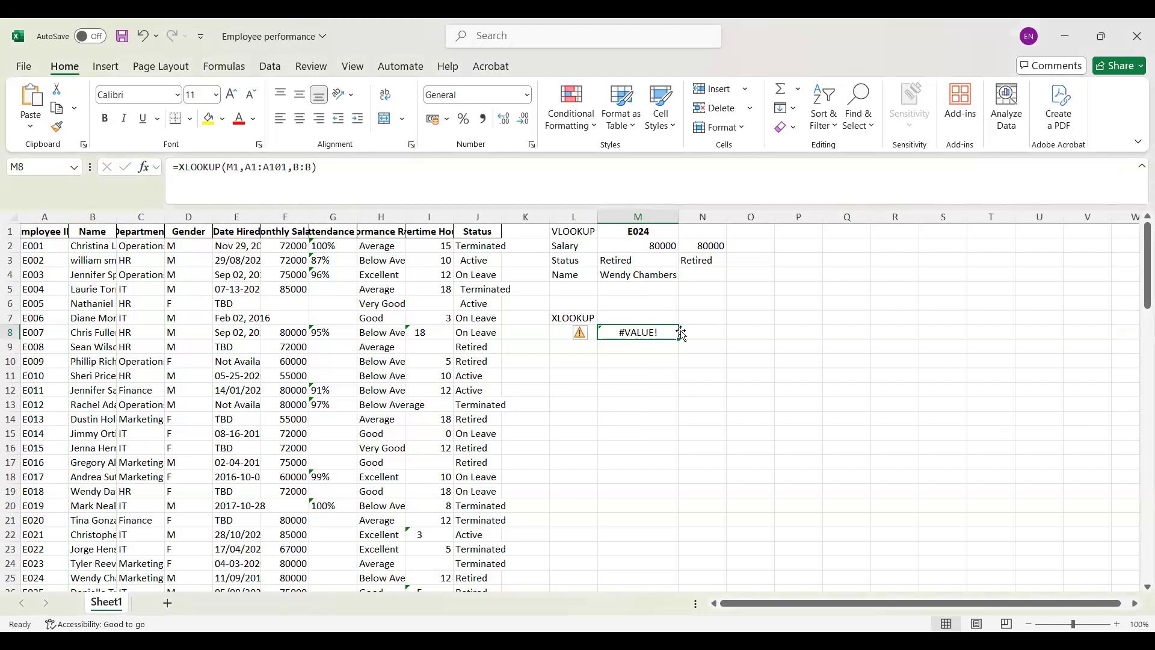
Step: Correct the return array in the M8 formula, giving =XLOOKUP(M1,A1:A101,B1:B101)
{"action": "left_click", "coordinate": [302, 167]}
{"action": "type", "text": "1"}
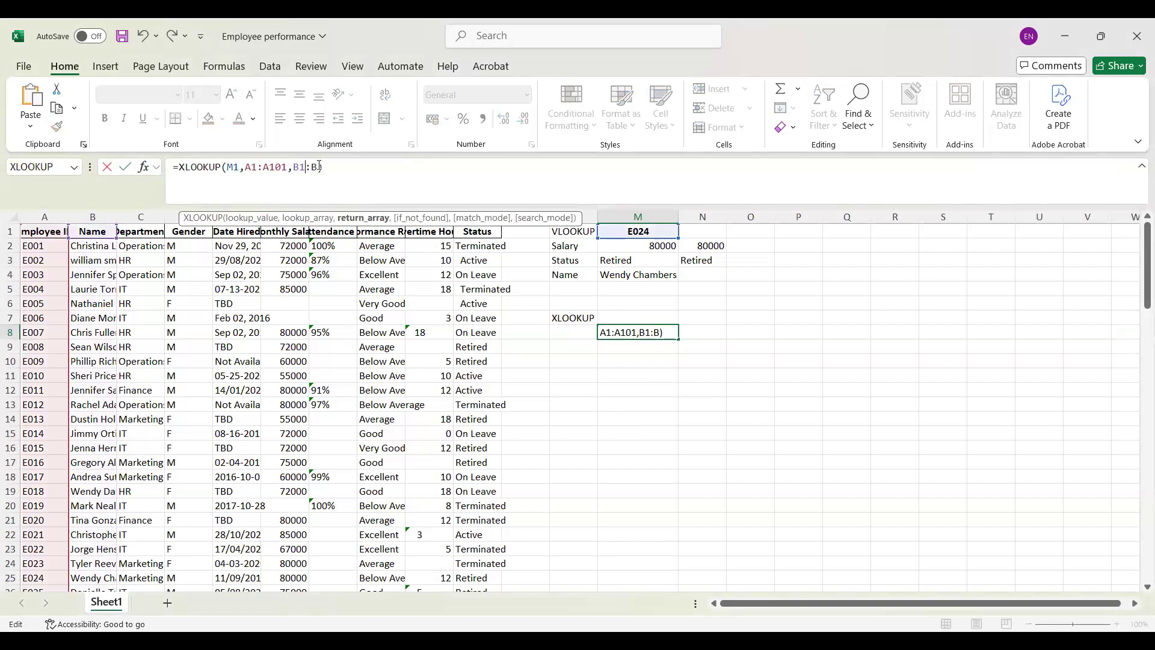
{"action": "type", "text": "01"}
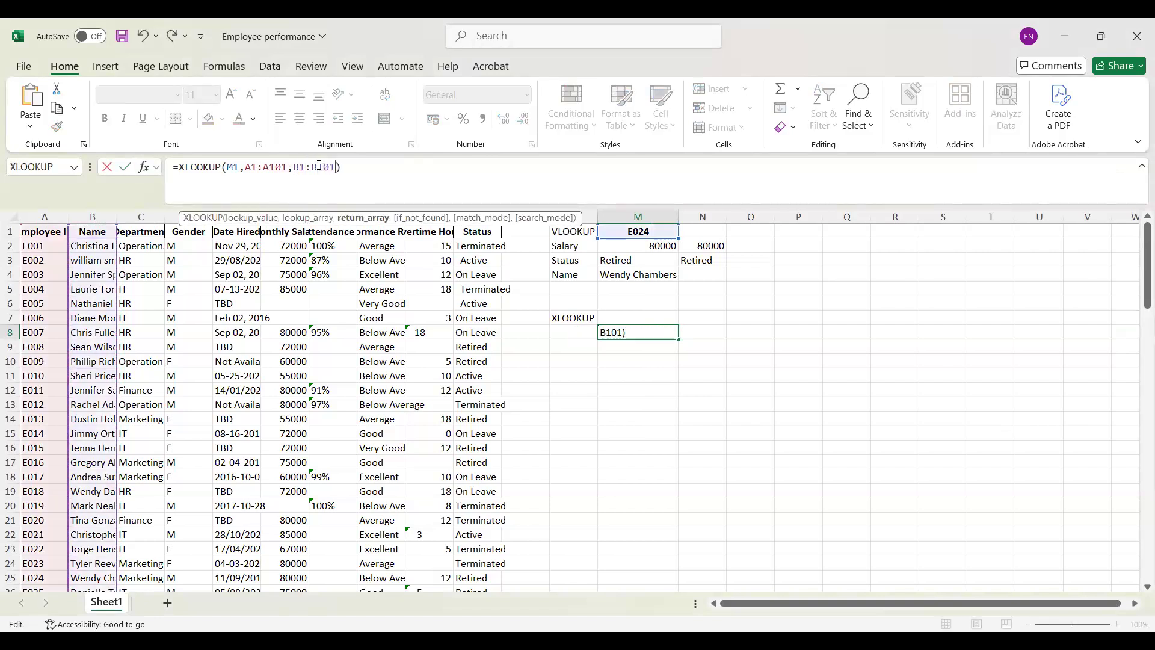
{"action": "key", "text": "Return"}
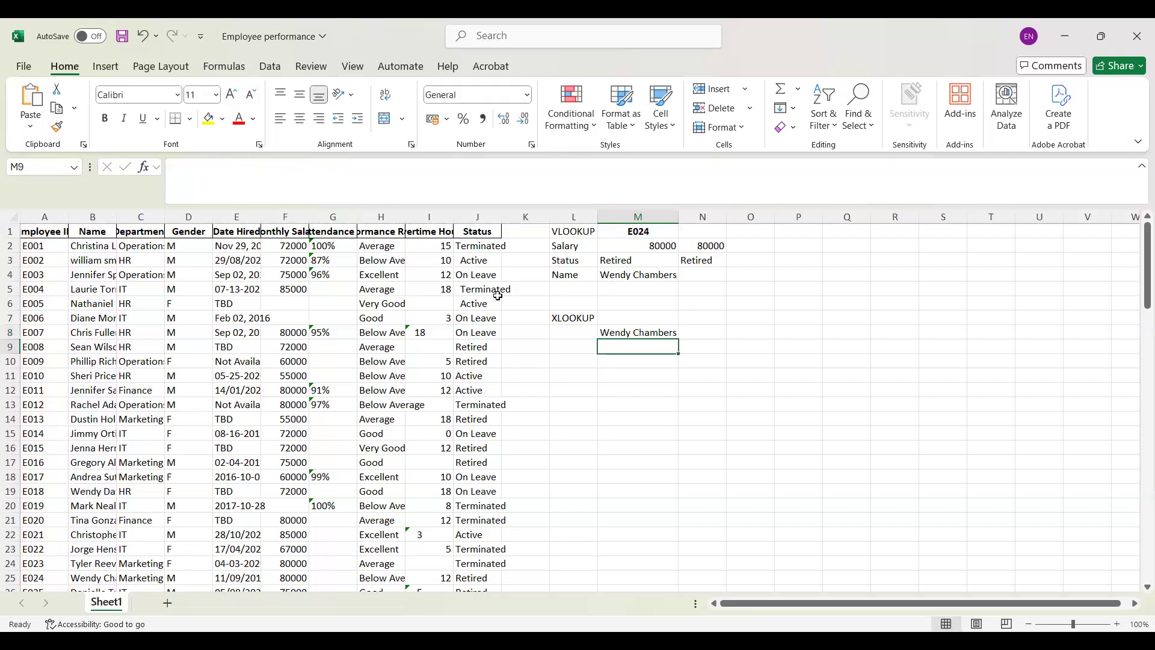
Step: Enter the label Name in L8 beside the XLOOKUP name formula
{"action": "left_click", "coordinate": [571, 330]}
{"action": "double_click", "coordinate": [571, 331]}
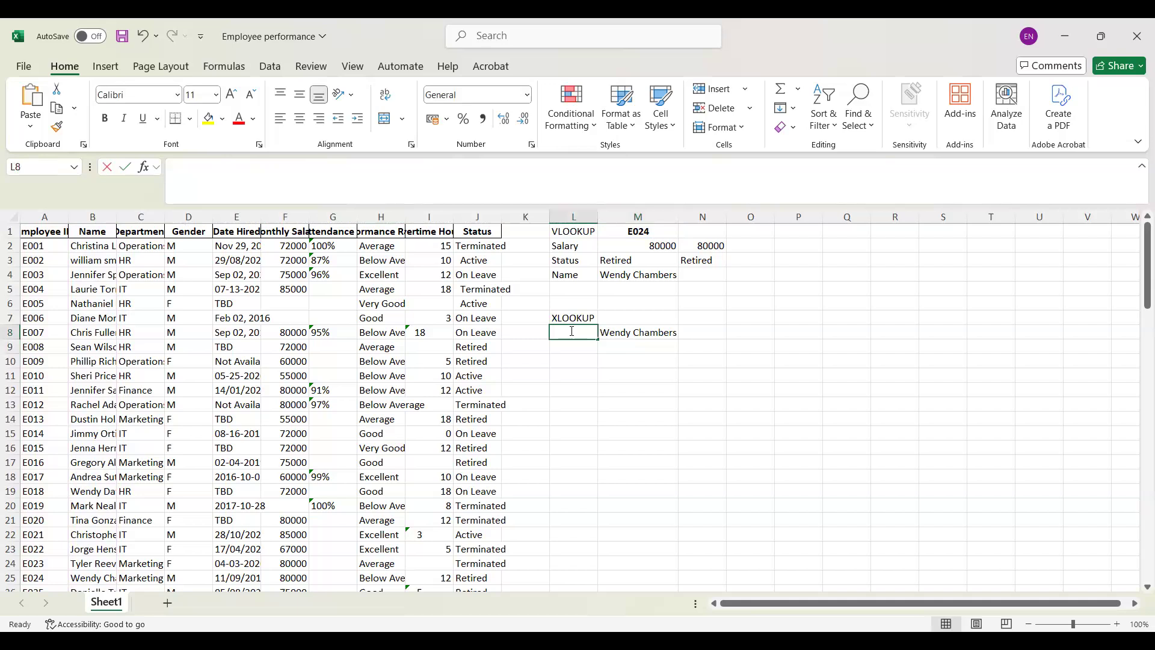
{"action": "type", "text": "Name"}
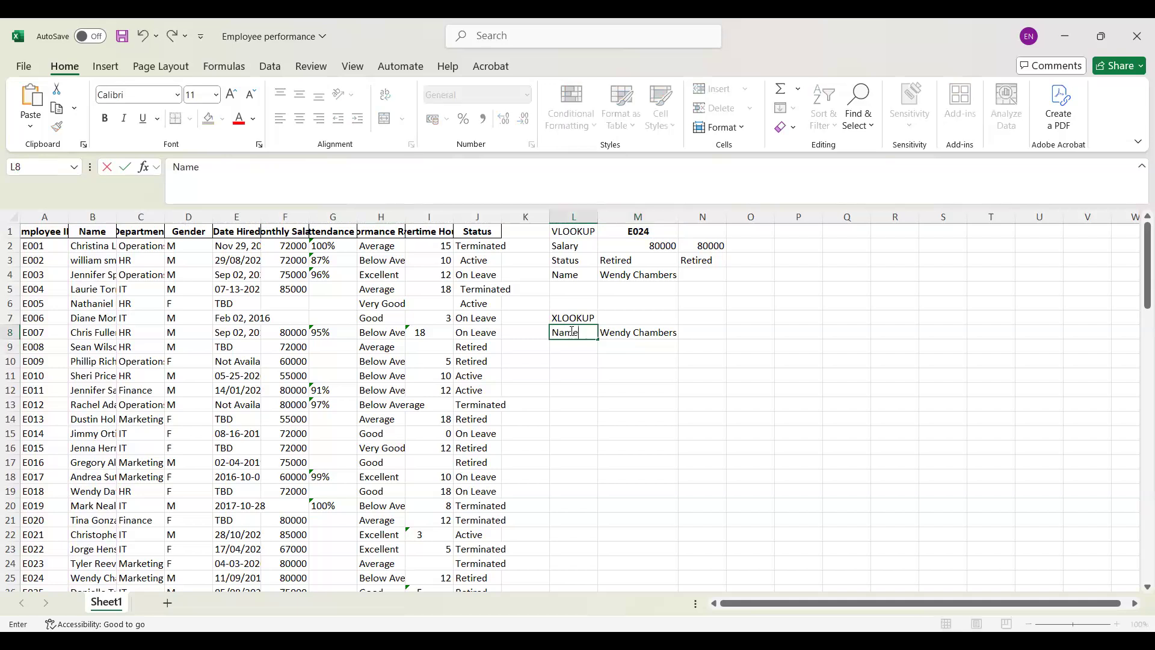
{"action": "left_click", "coordinate": [642, 354]}
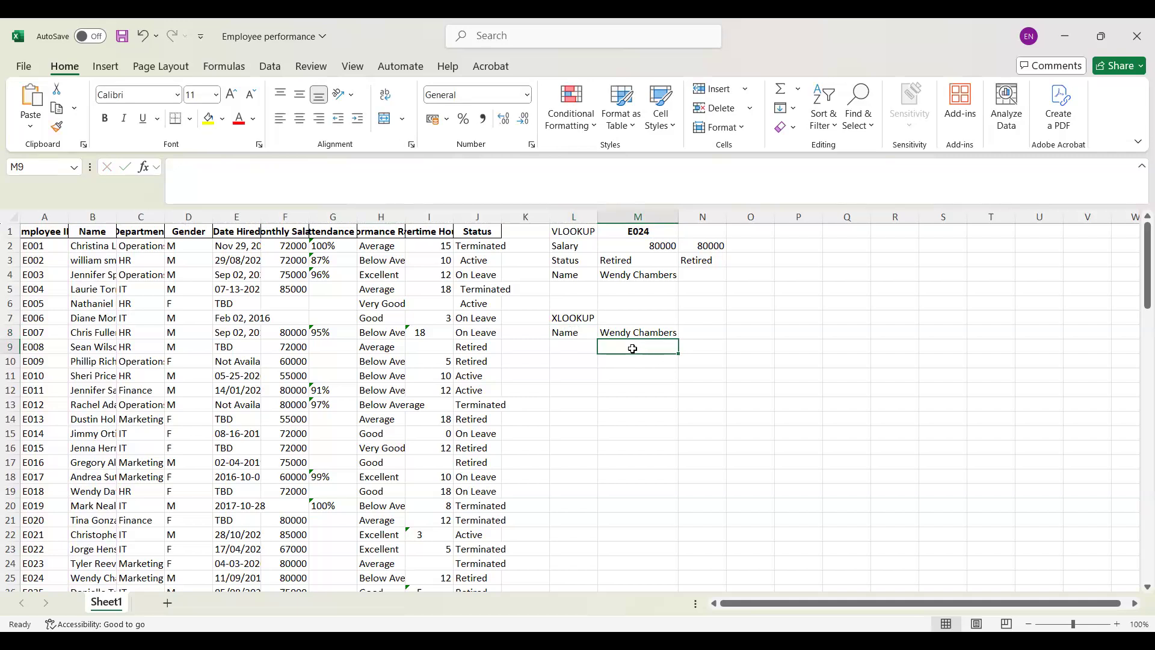
Step: Enter the label Salary in cell L9 below the Name label
{"action": "left_click", "coordinate": [571, 349]}
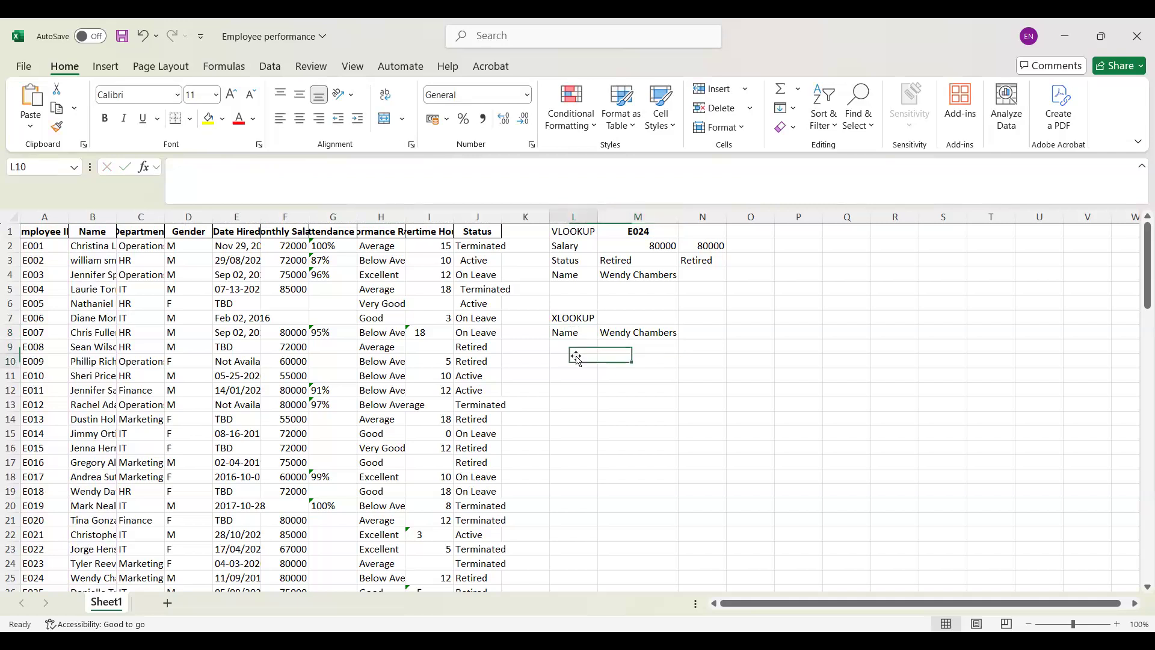
{"action": "double_click", "coordinate": [570, 348]}
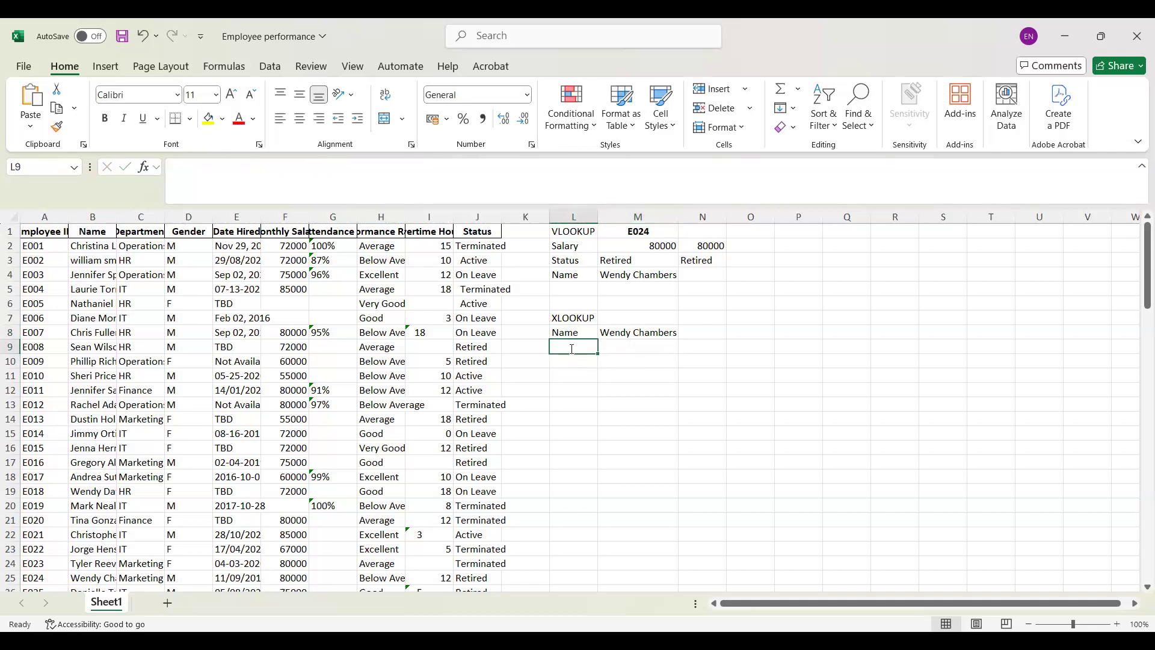
{"action": "type", "text": "Salary"}
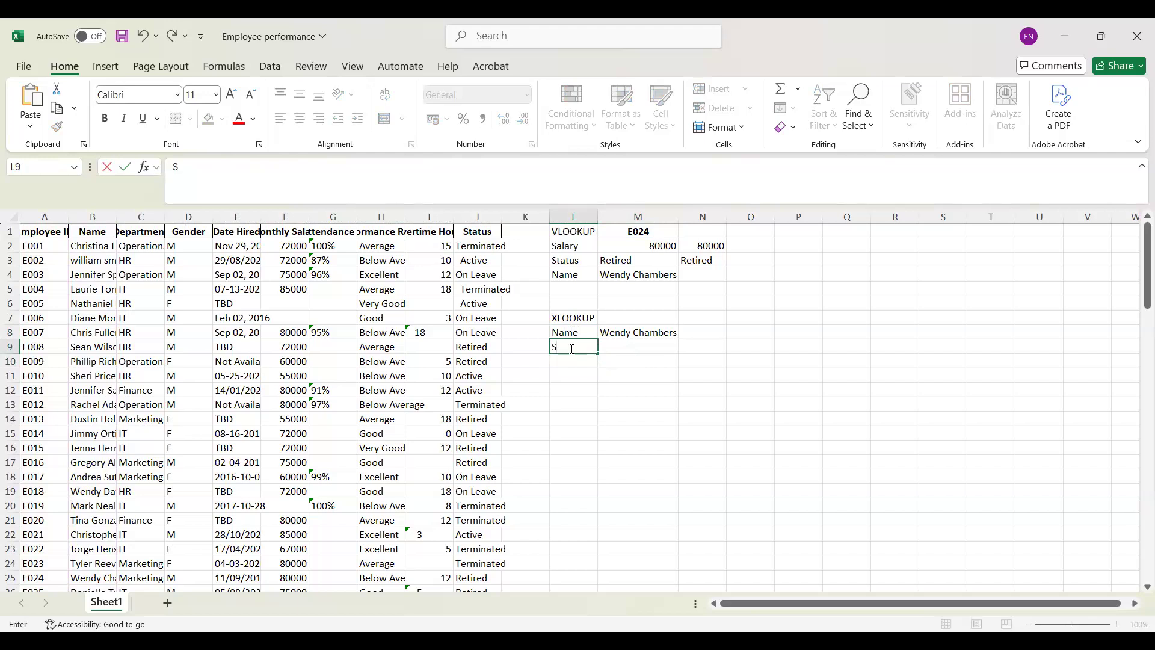
{"action": "left_click", "coordinate": [635, 349]}
{"action": "double_click", "coordinate": [636, 349]}
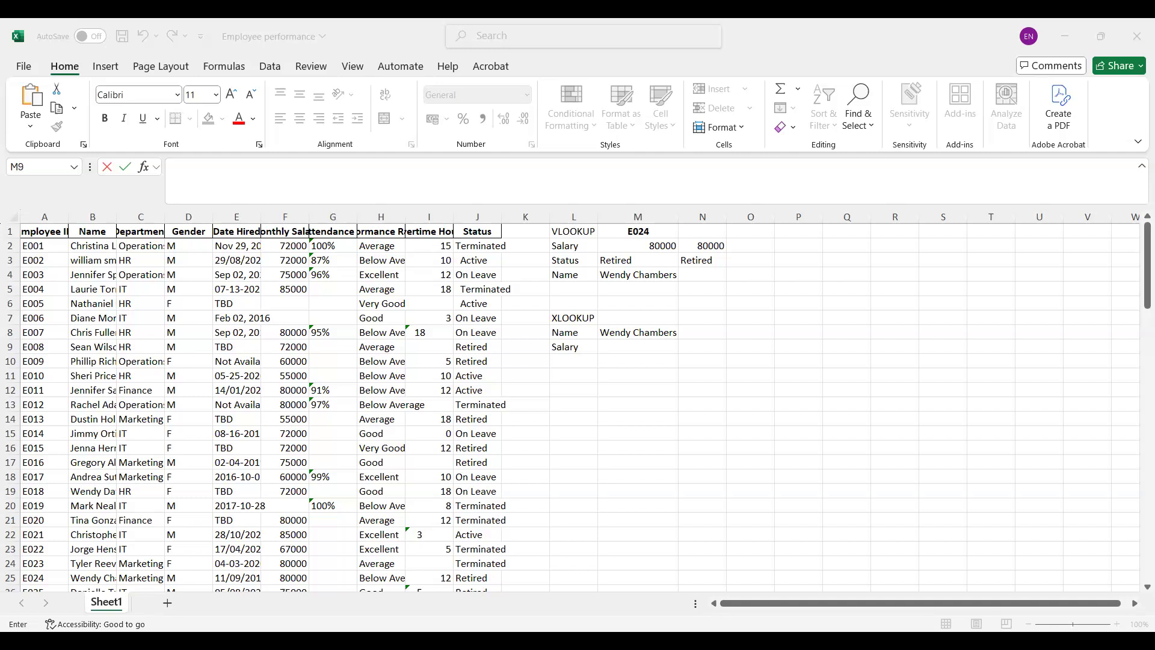
{"action": "key", "text": "Escape"}
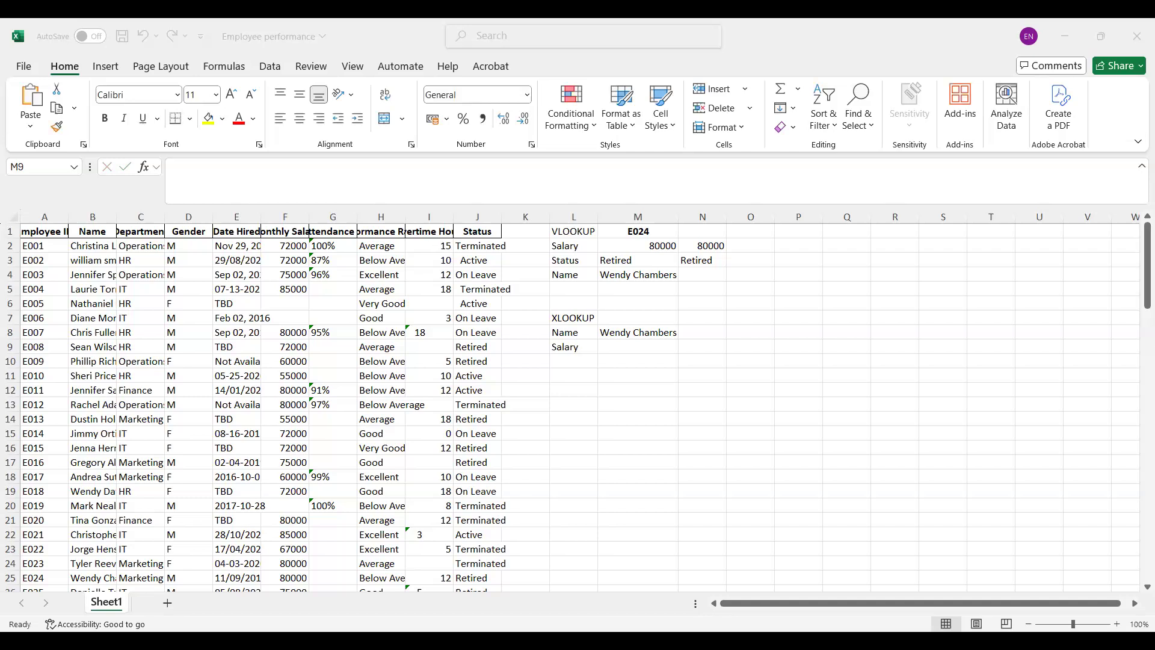
Step: Insert an XLOOKUP function in M9 with M1 as the lookup value
{"action": "left_click", "coordinate": [637, 347]}
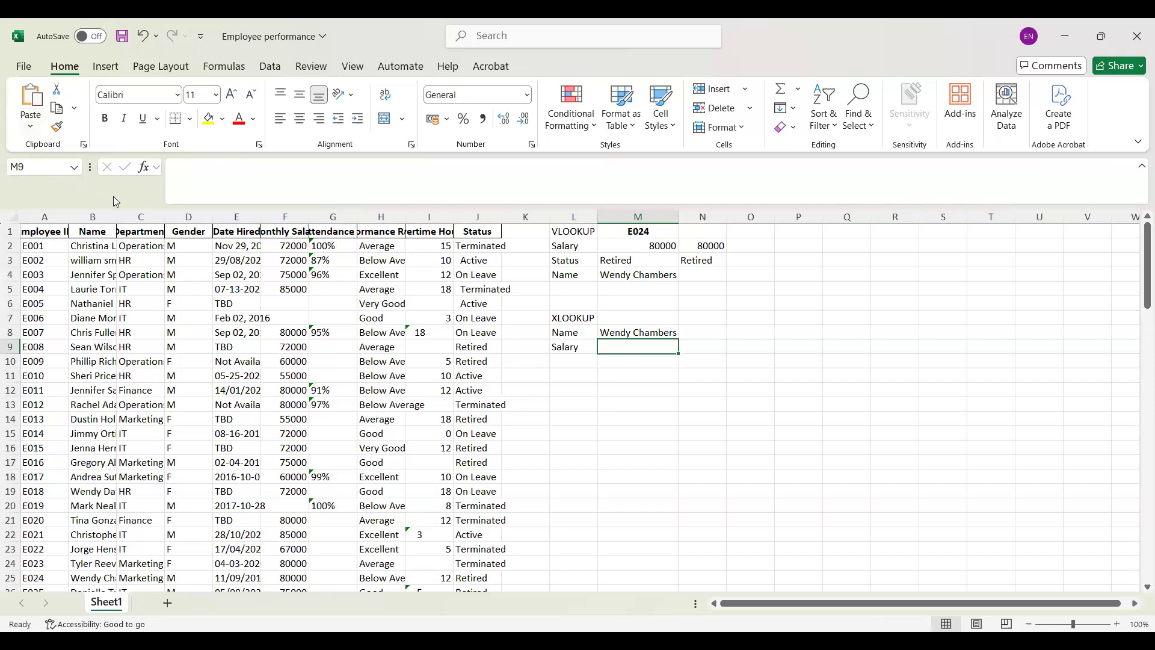
{"action": "left_click", "coordinate": [143, 168]}
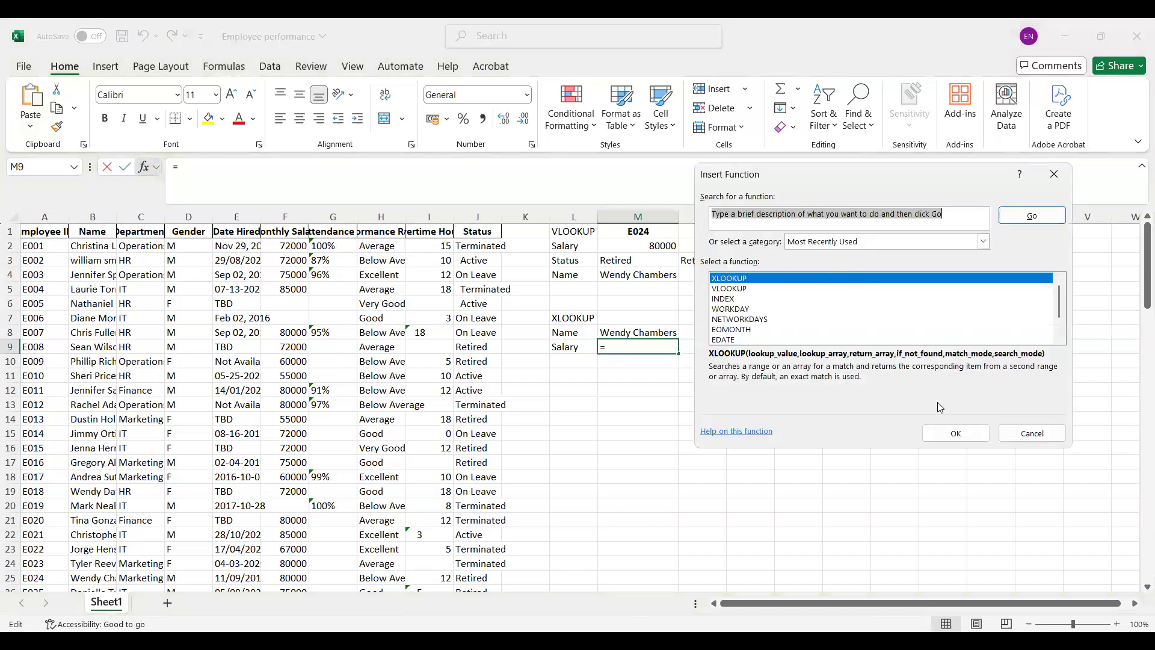
{"action": "left_click", "coordinate": [956, 432]}
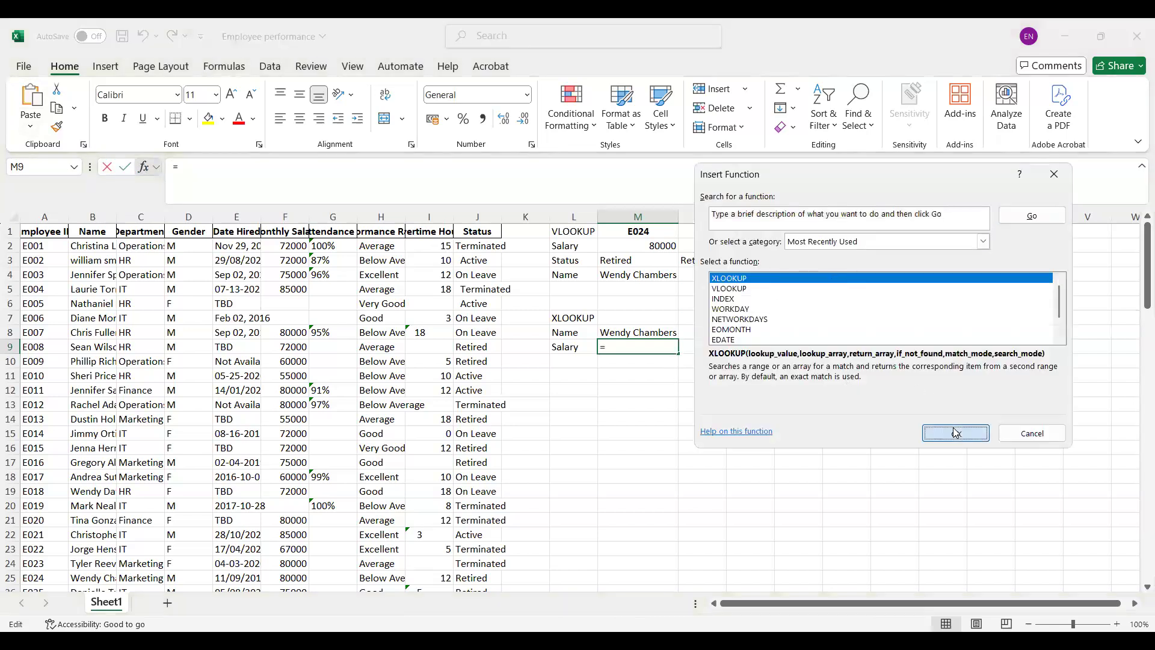
{"action": "left_click", "coordinate": [624, 234]}
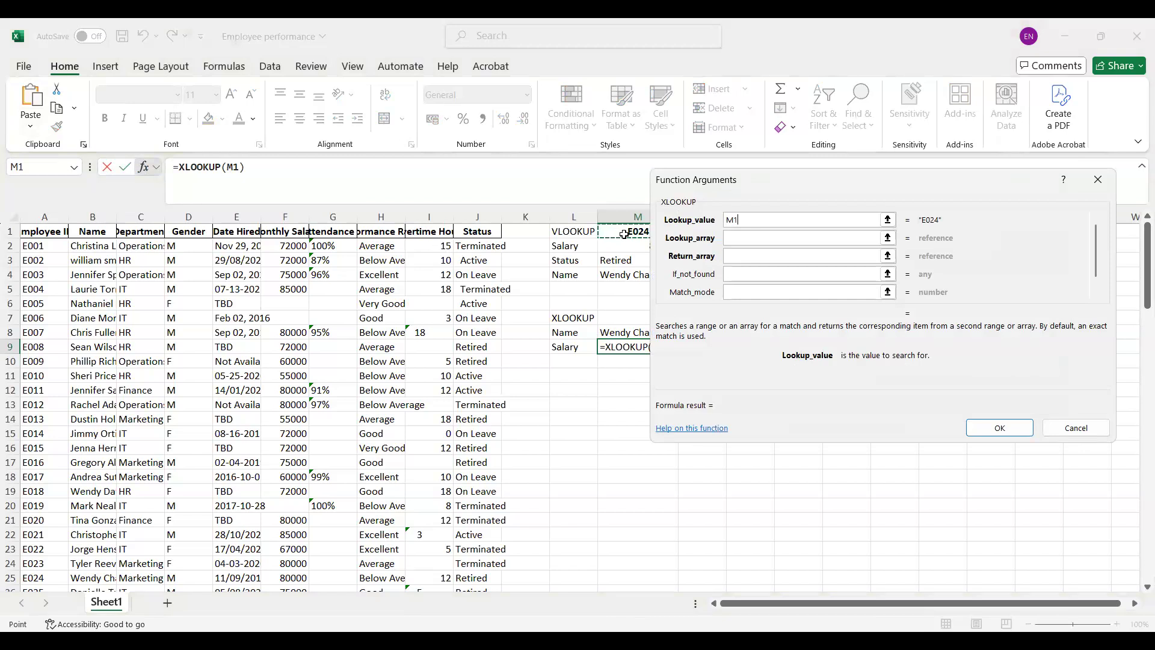
Step: Set the lookup array of the M9 XLOOKUP to the employee ID range A1:A101
{"action": "left_click", "coordinate": [763, 239]}
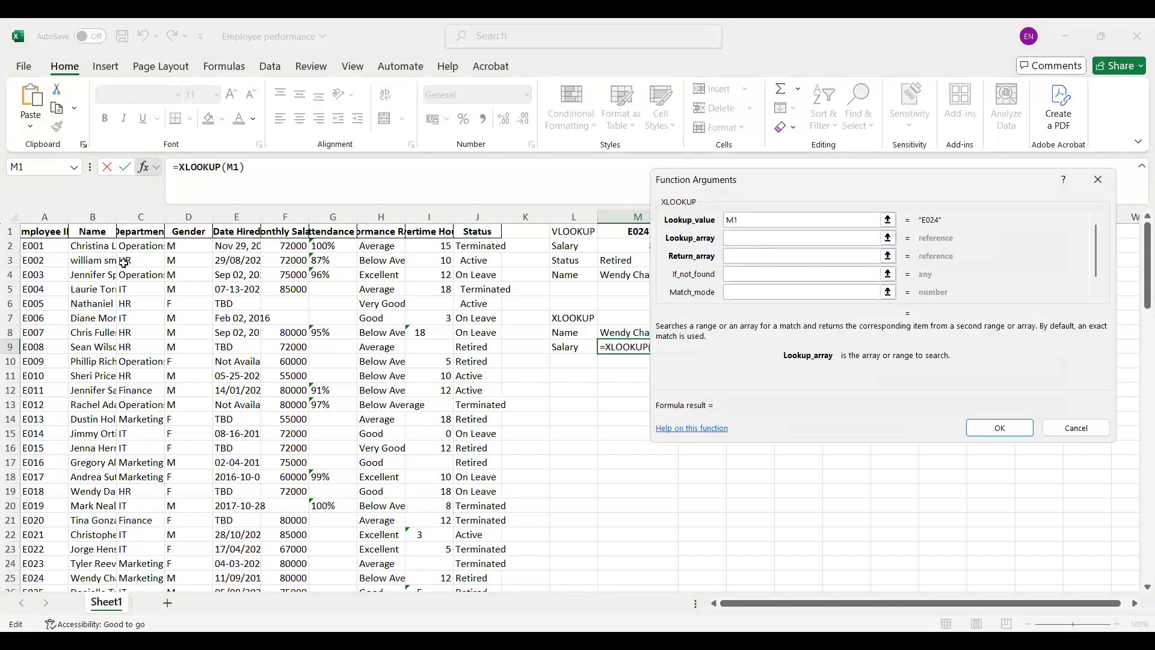
{"action": "left_click", "coordinate": [52, 217]}
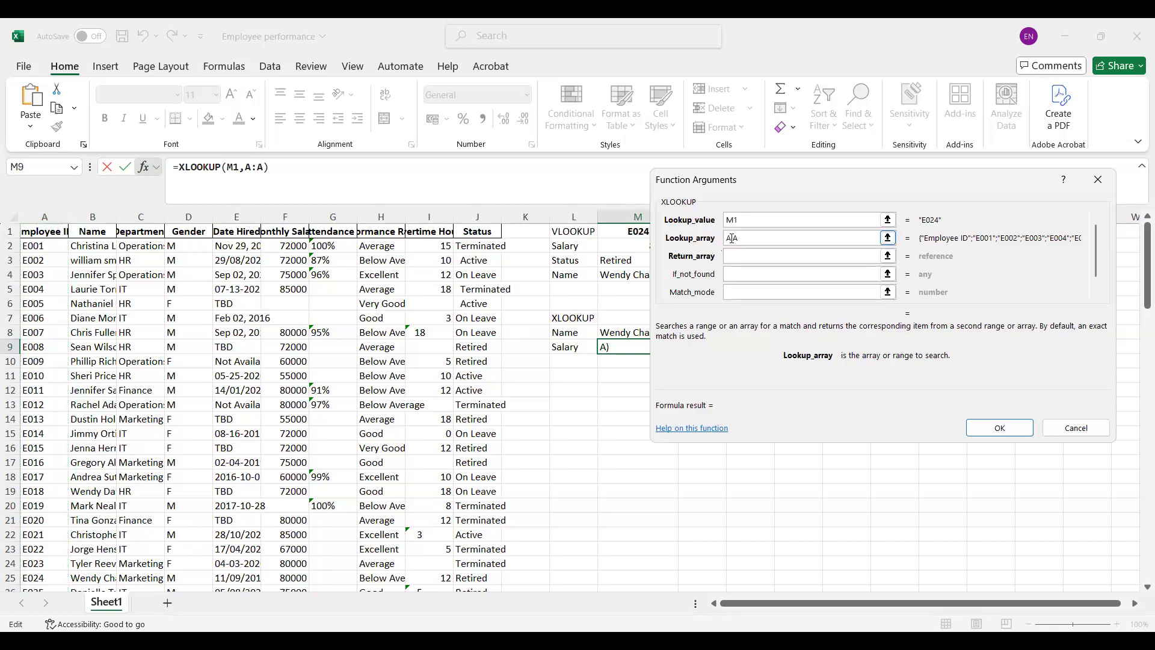
{"action": "left_click", "coordinate": [736, 272]}
{"action": "left_click", "coordinate": [751, 240]}
{"action": "type", "text": "1:A101"}
Step: Set the return array of the M9 XLOOKUP to the monthly salary range F1:F101 and complete the function
{"action": "left_click", "coordinate": [742, 257]}
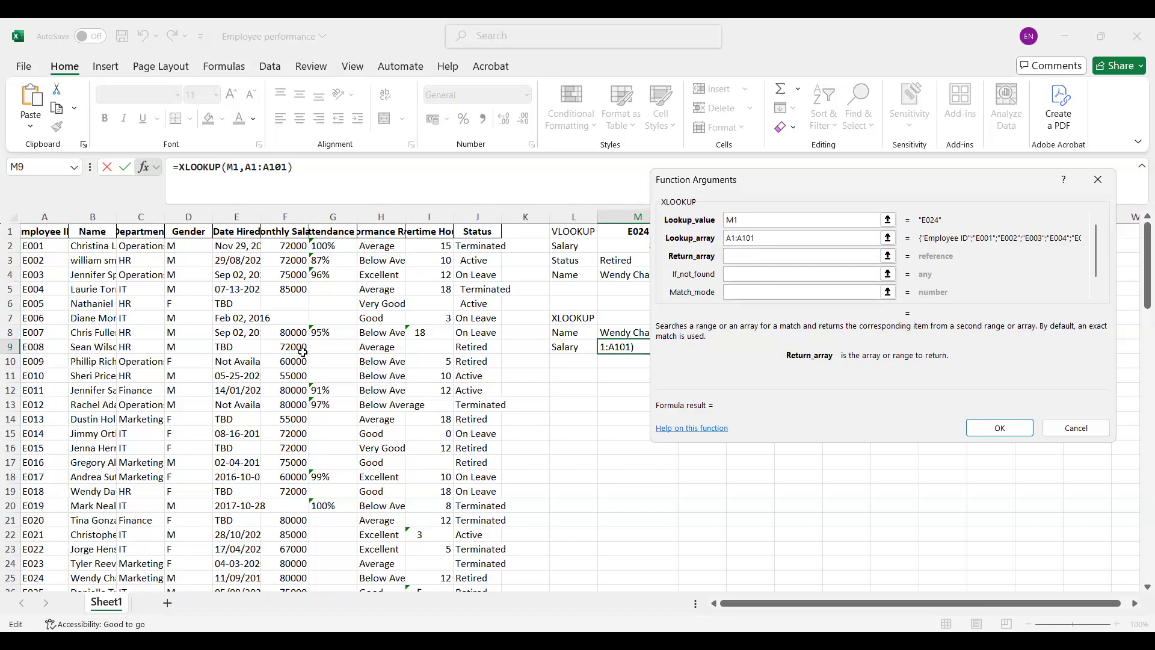
{"action": "left_click", "coordinate": [284, 216]}
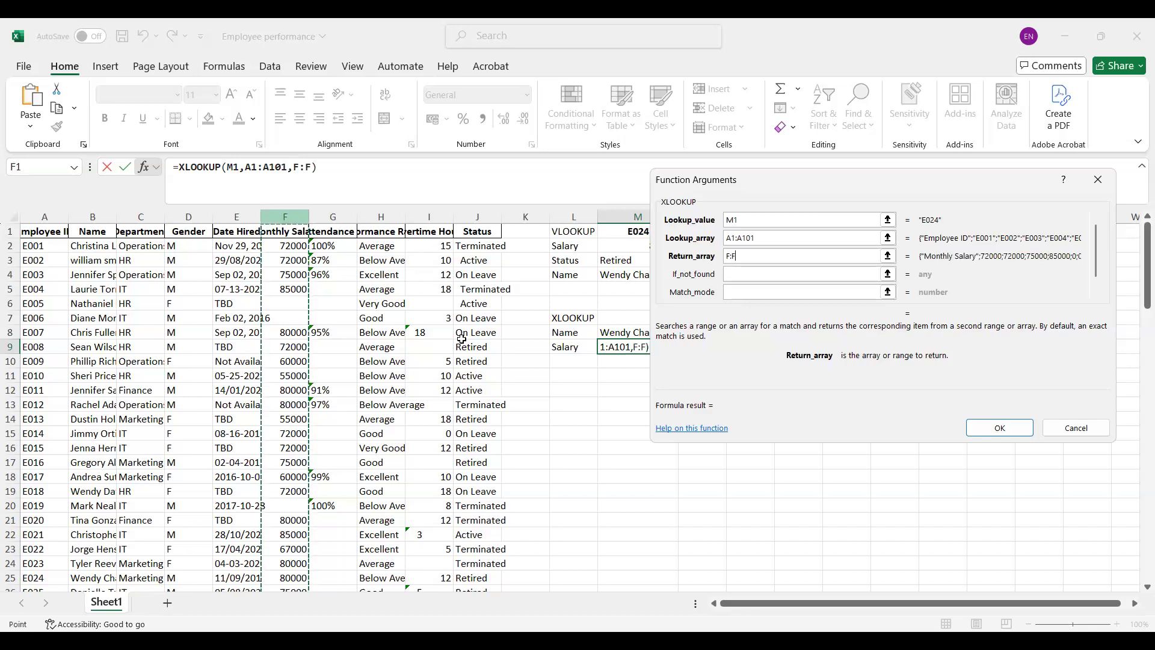
{"action": "left_click", "coordinate": [731, 254]}
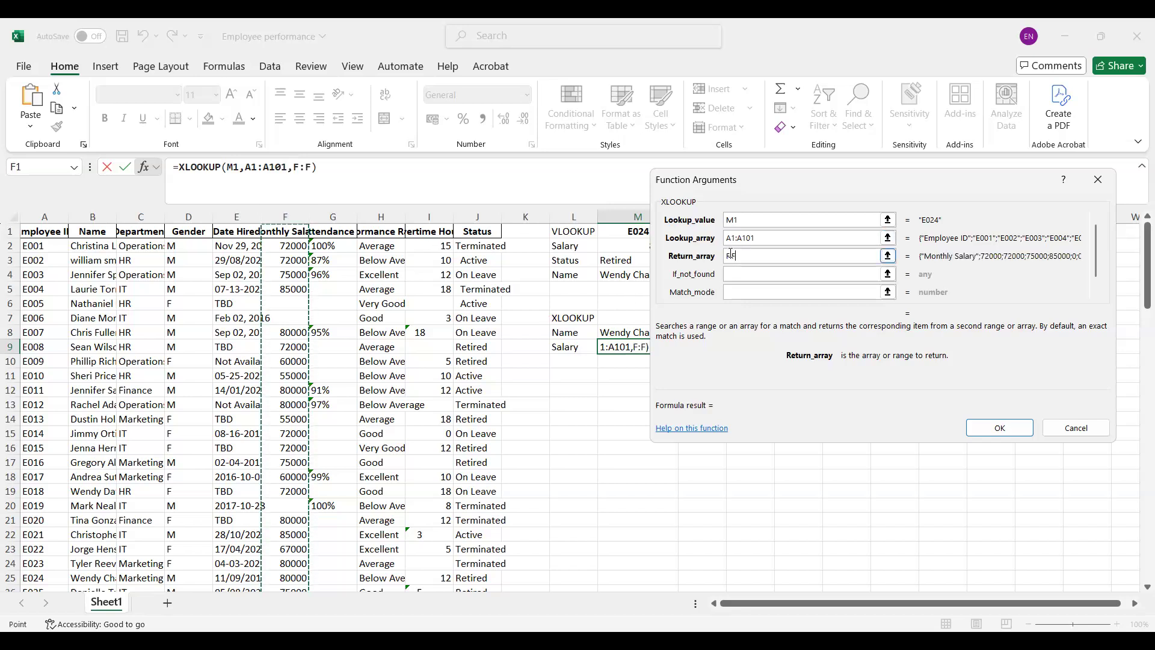
{"action": "type", "text": "1:F"}
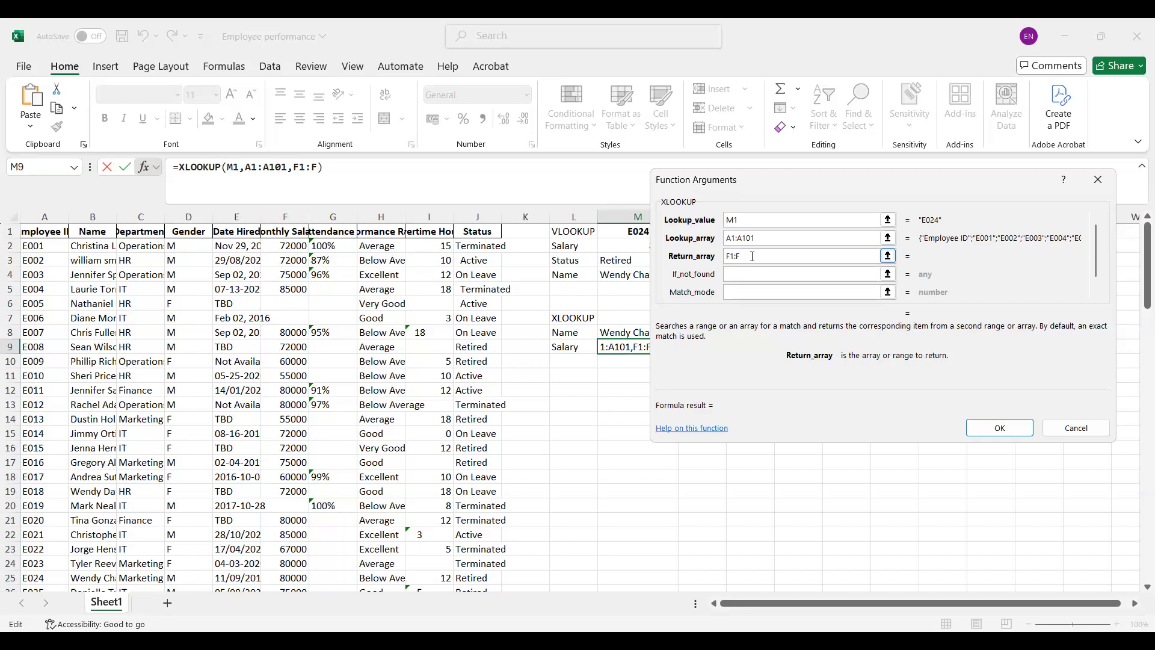
{"action": "type", "text": "101"}
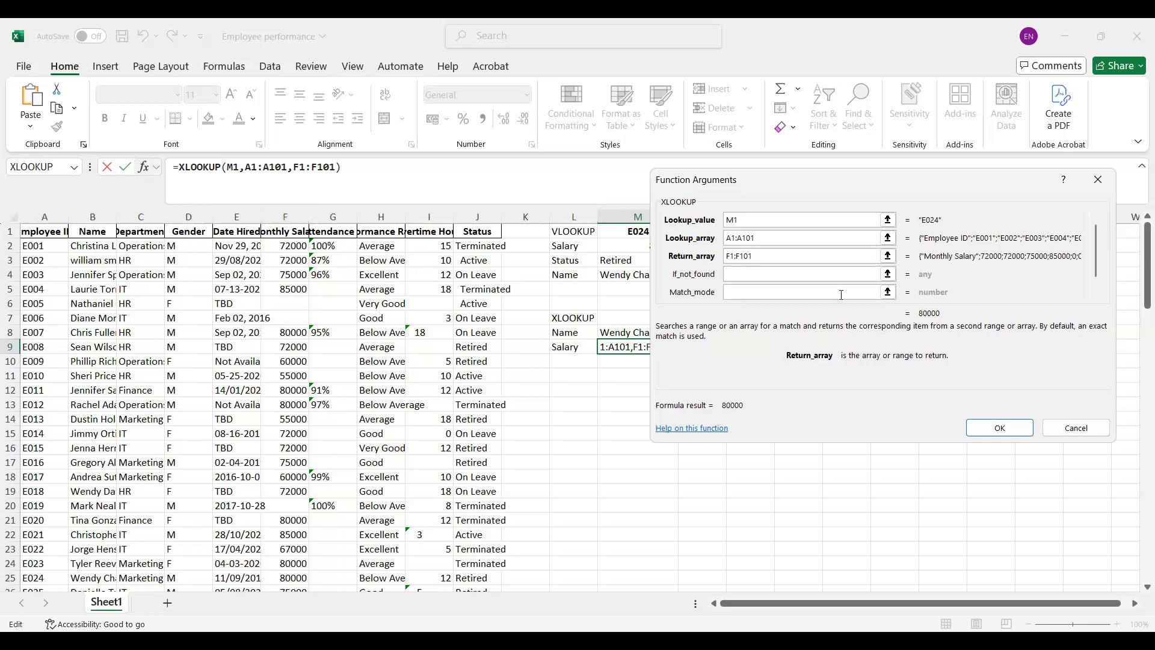
{"action": "left_click", "coordinate": [1015, 432]}
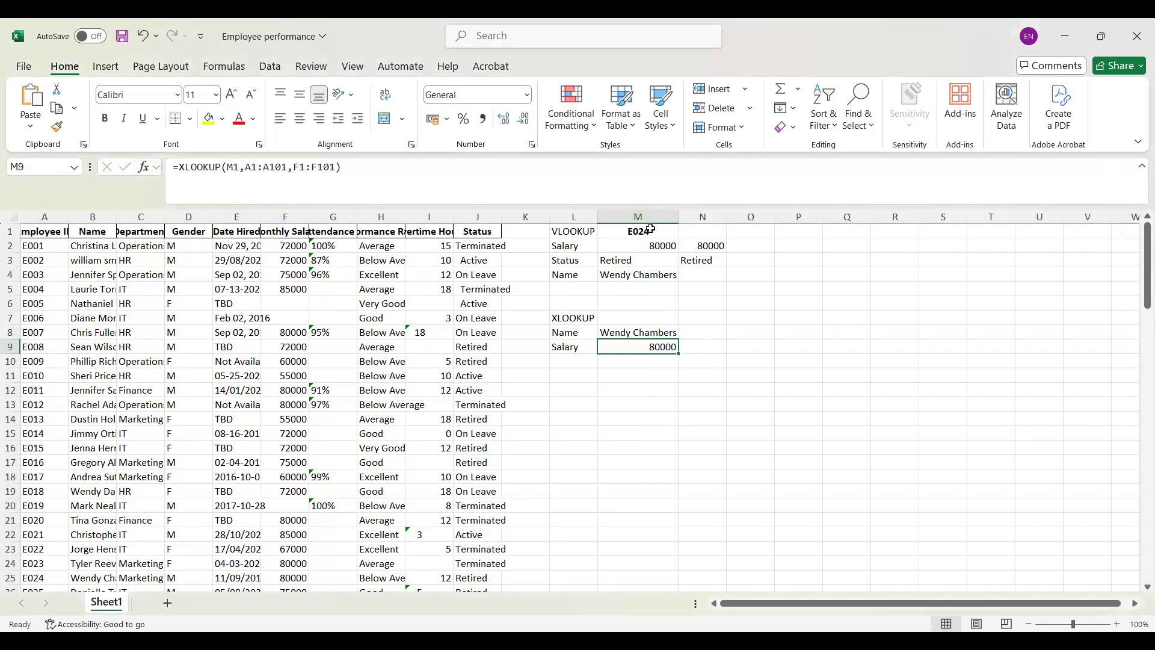
Step: Replace the lookup employee ID in M1 with the ID listed in cell A14
{"action": "double_click", "coordinate": [650, 230]}
{"action": "key", "text": "BackSpace"}
{"action": "key", "text": "BackSpace"}
{"action": "type", "text": "13"}
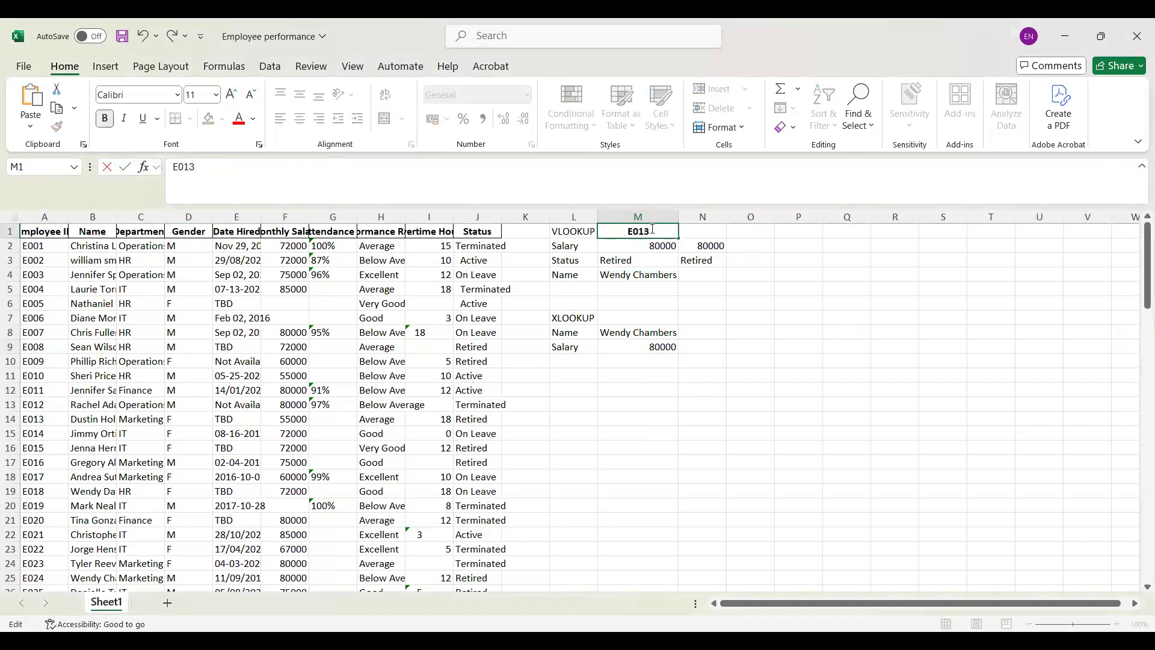
{"action": "key", "text": "Return"}
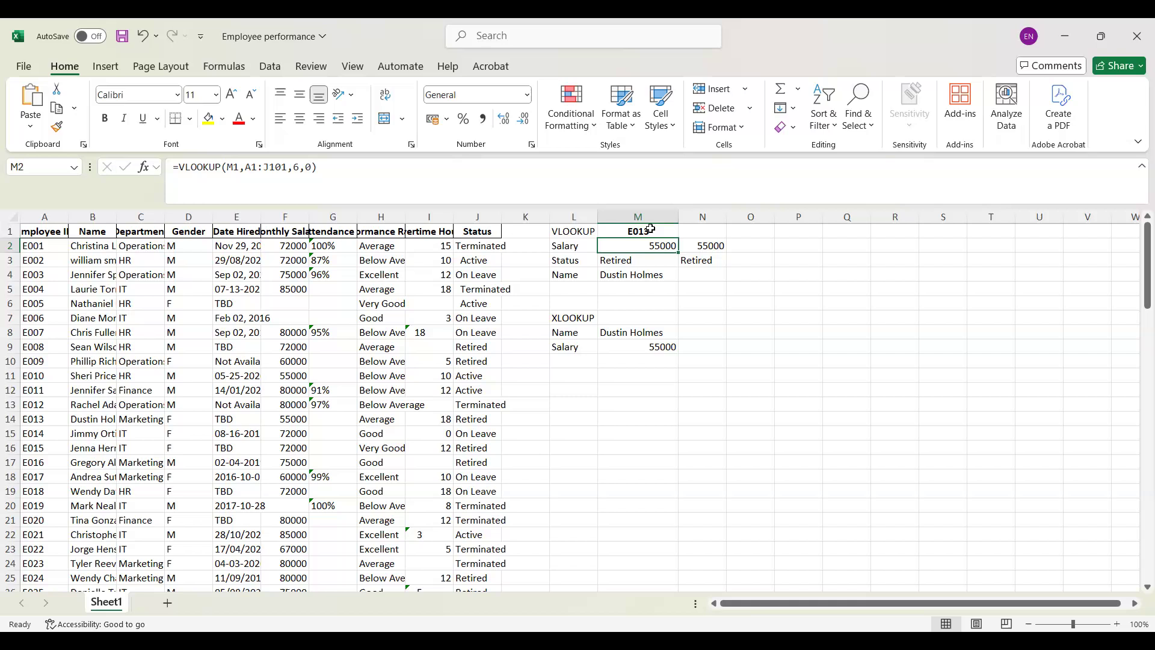
Step: Enter the label Status in cell L10 below the Salary label
{"action": "left_click", "coordinate": [565, 358]}
{"action": "type", "text": "St"}
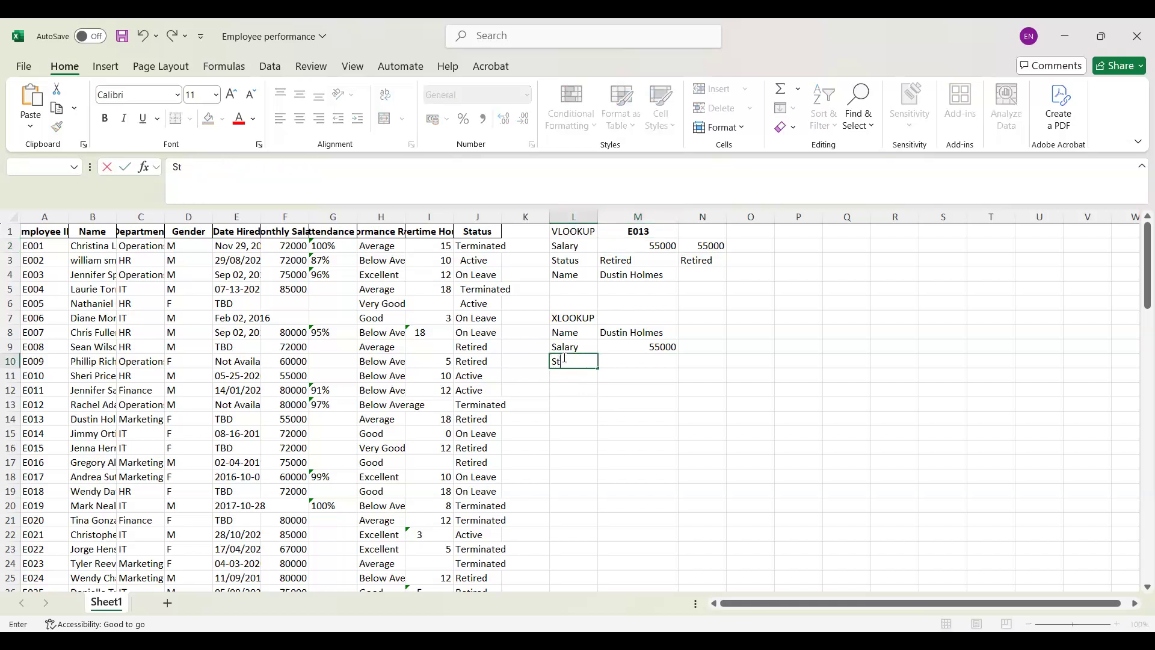
{"action": "type", "text": "atus"}
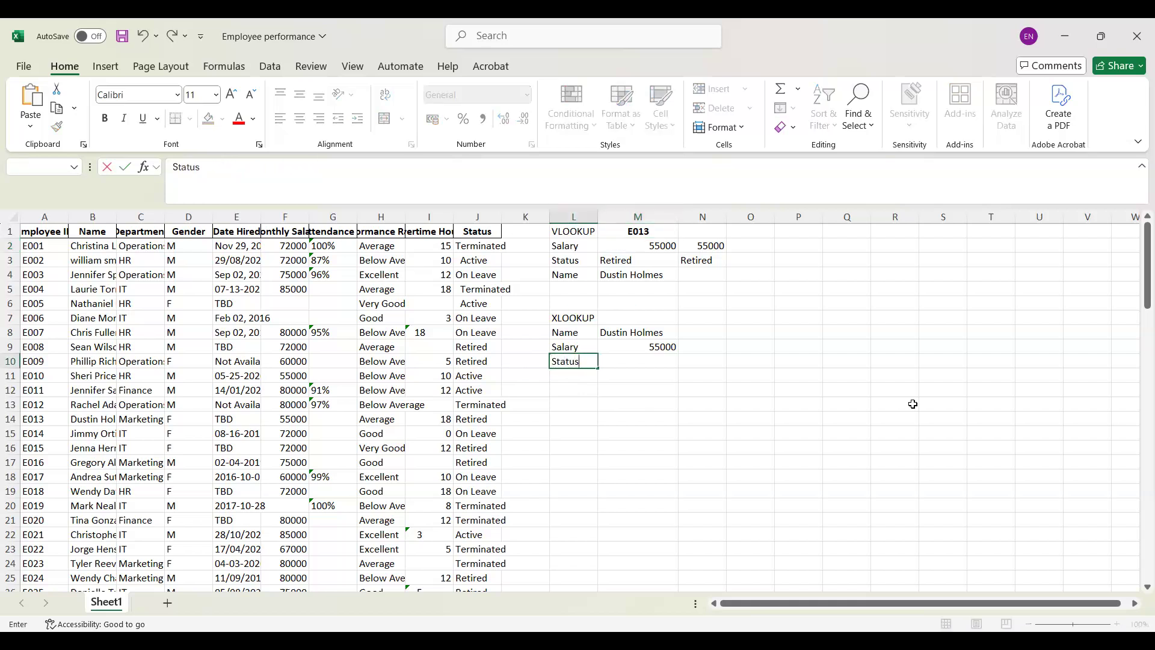
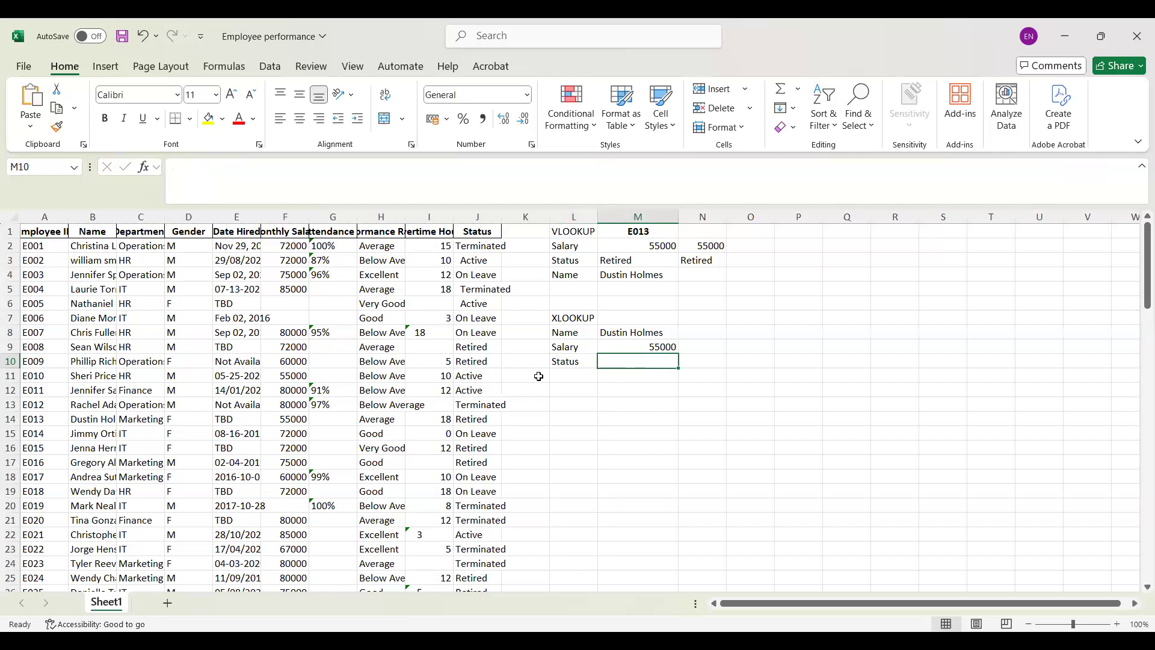
Step: Enter an XLOOKUP in M10 that looks up M1 in column A and returns the status from column J
{"action": "type", "text": "="}
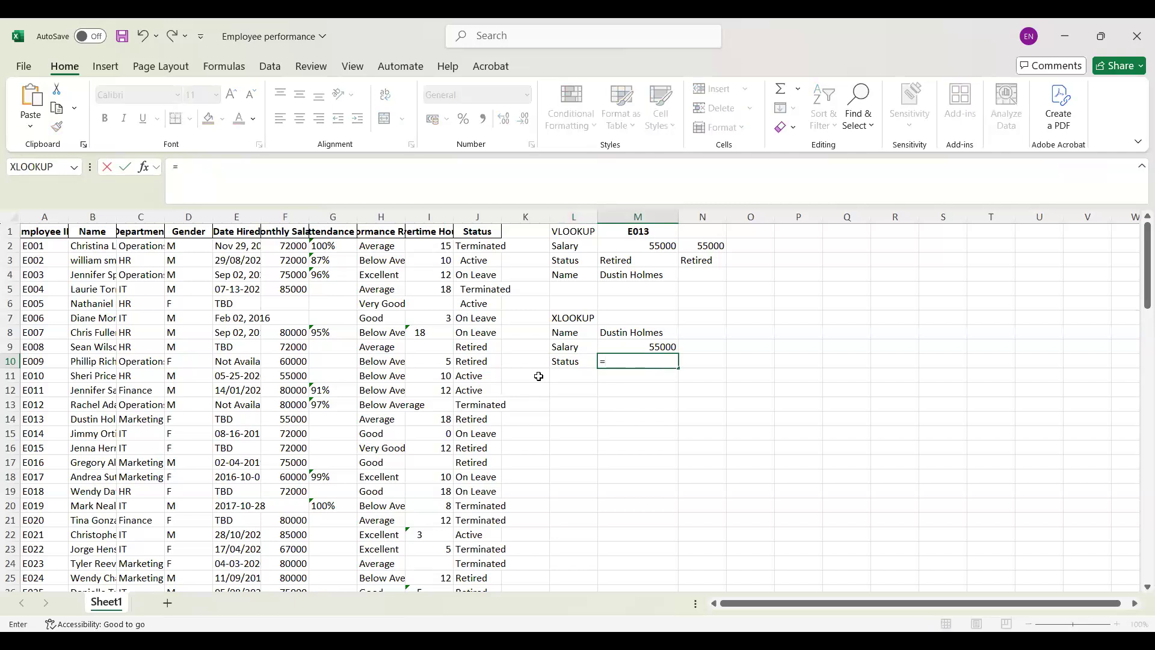
{"action": "type", "text": "xl"}
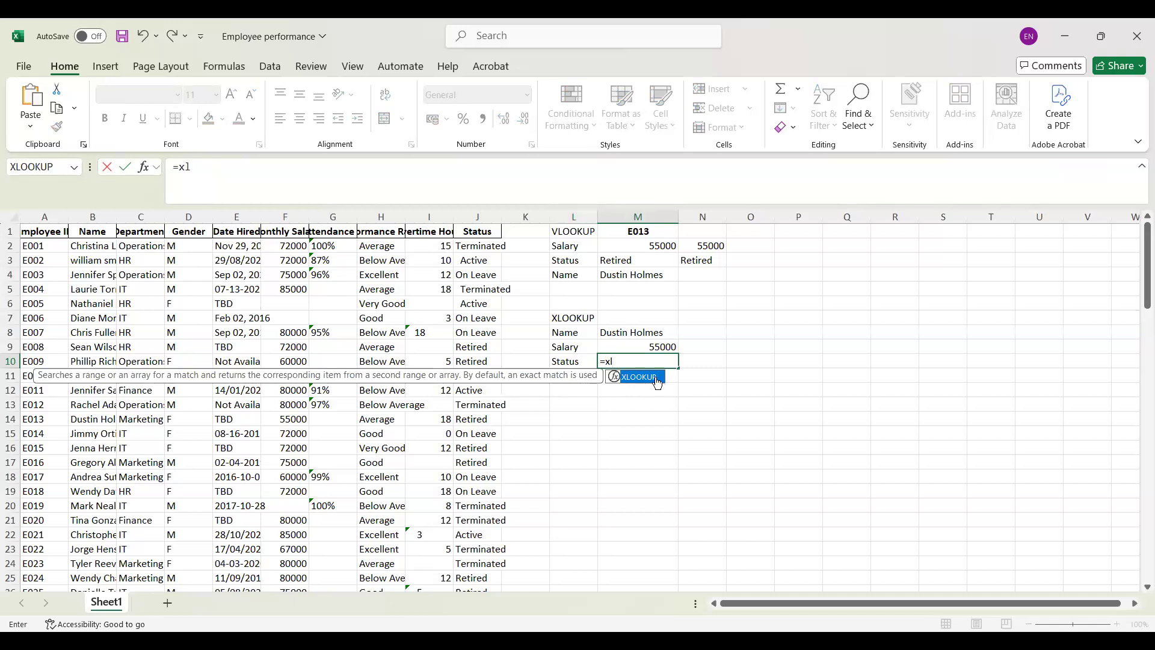
{"action": "double_click", "coordinate": [658, 383]}
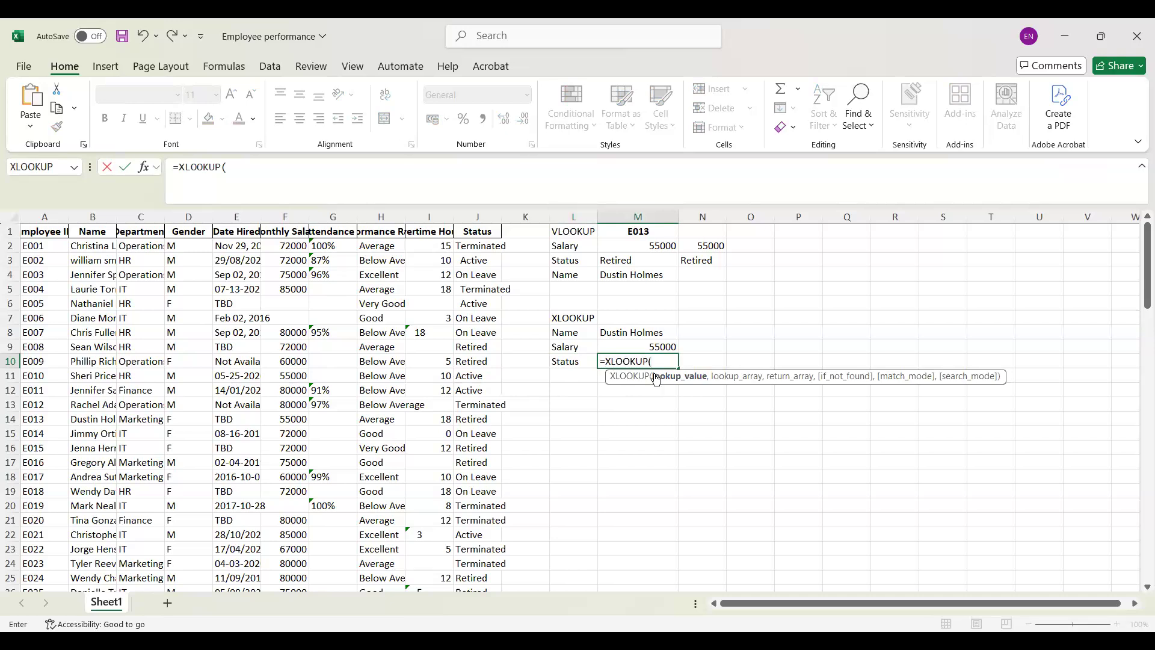
{"action": "left_click", "coordinate": [630, 232]}
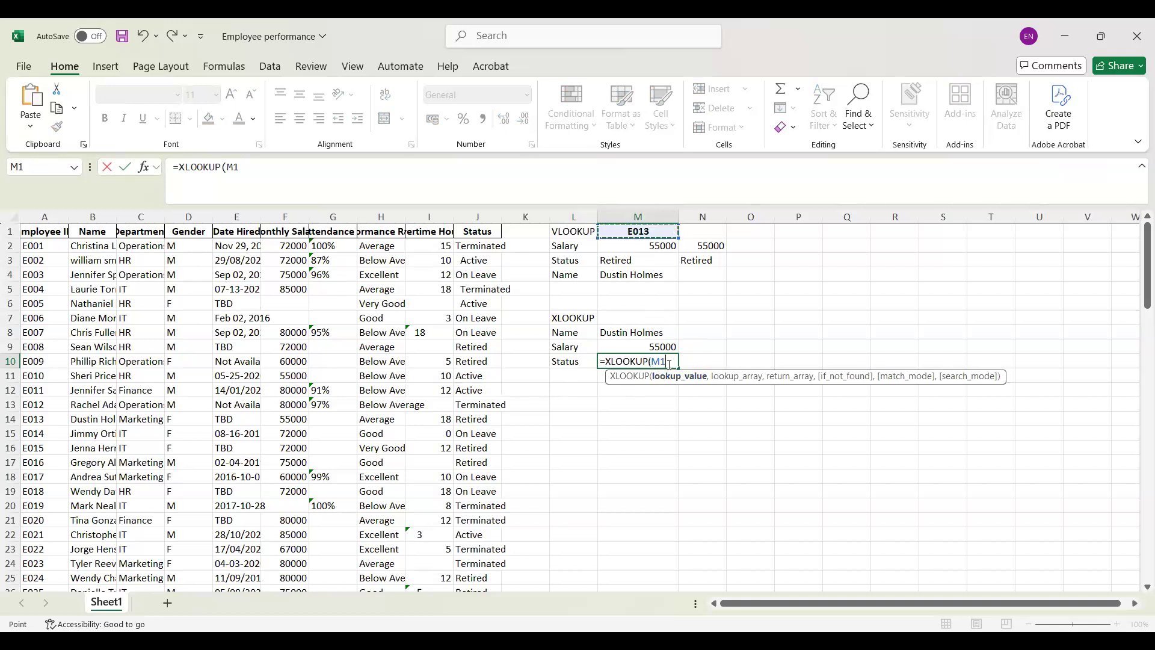
{"action": "type", "text": ","}
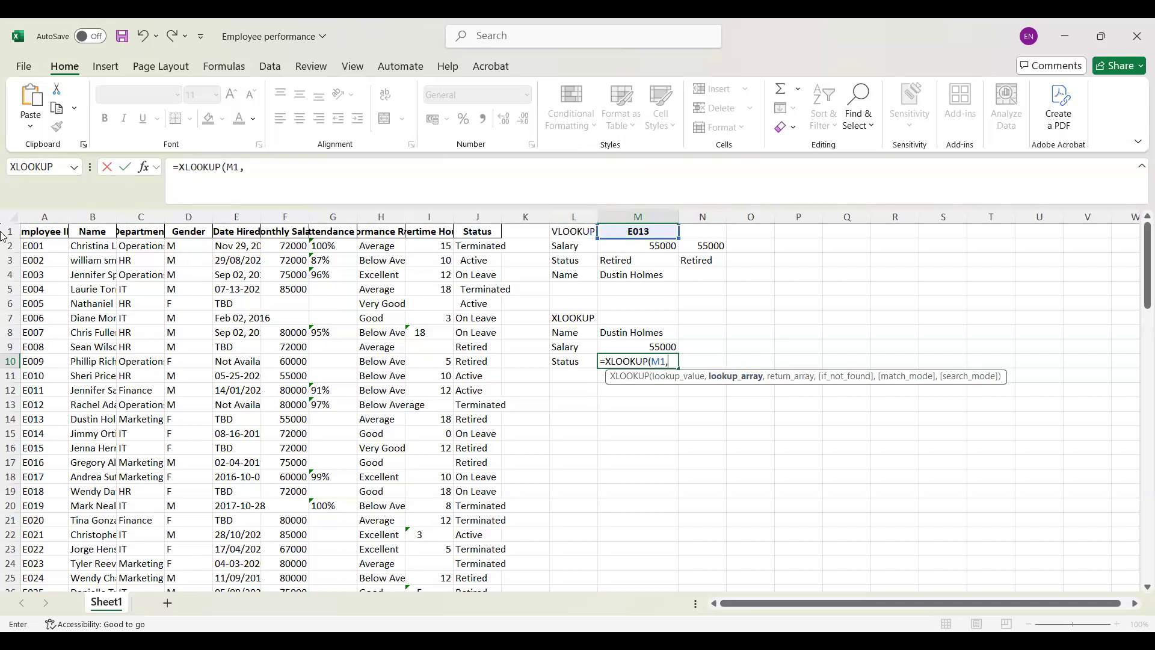
{"action": "left_click", "coordinate": [37, 207]}
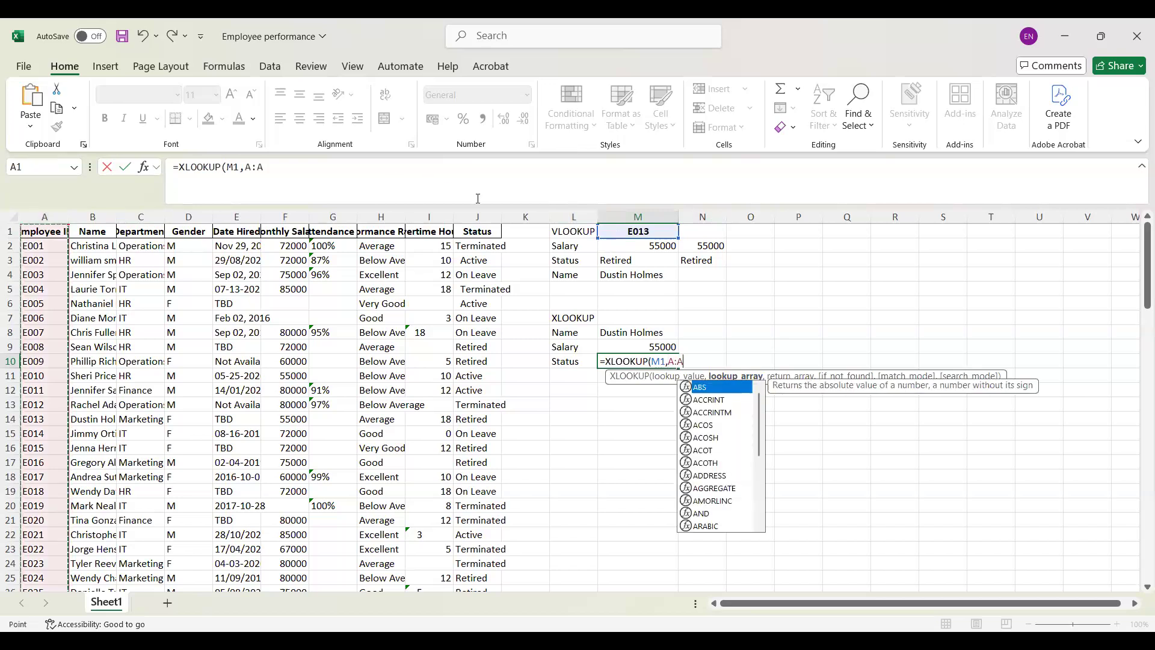
{"action": "type", "text": ","}
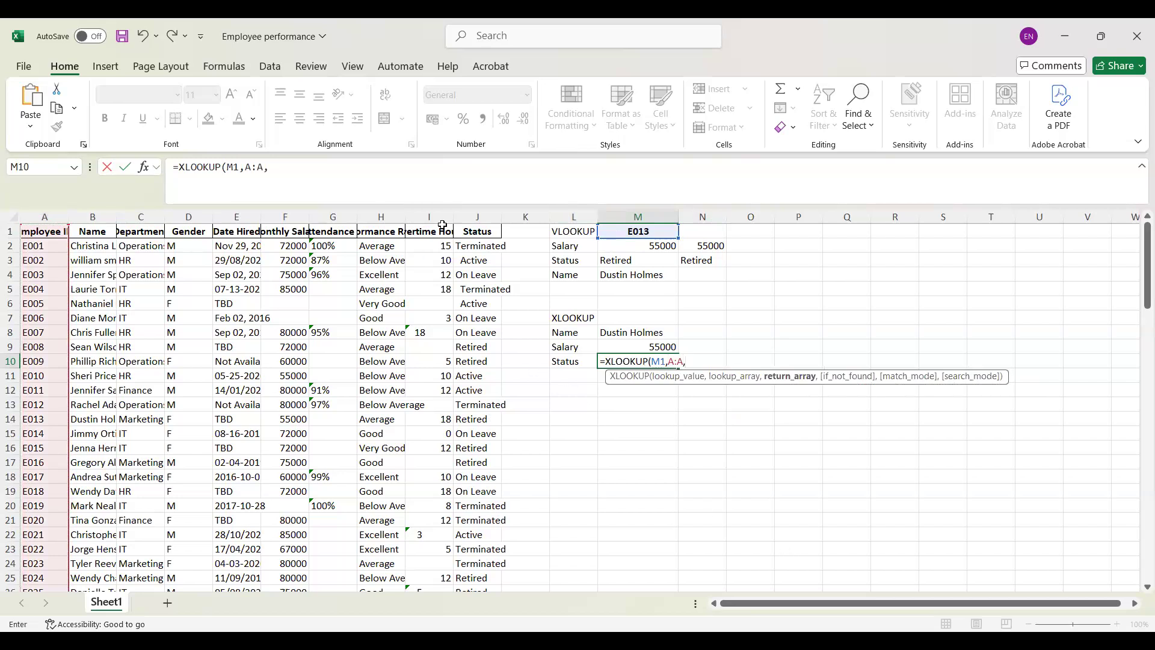
{"action": "left_click", "coordinate": [475, 217]}
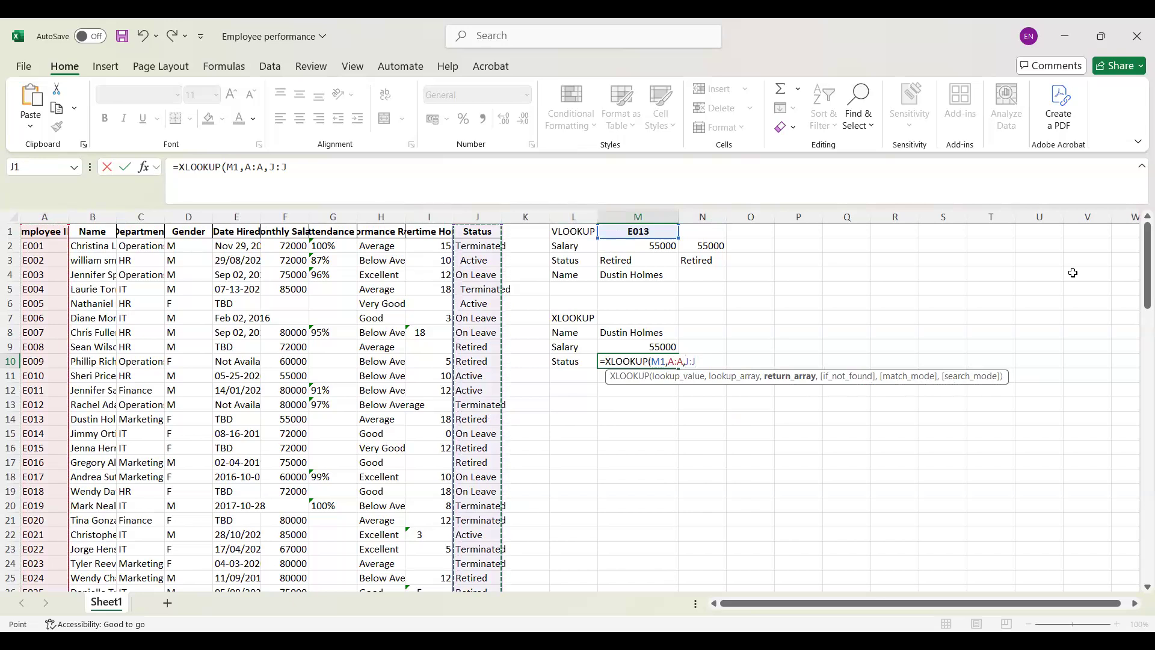
{"action": "type", "text": ")"}
{"action": "key", "text": "Return"}
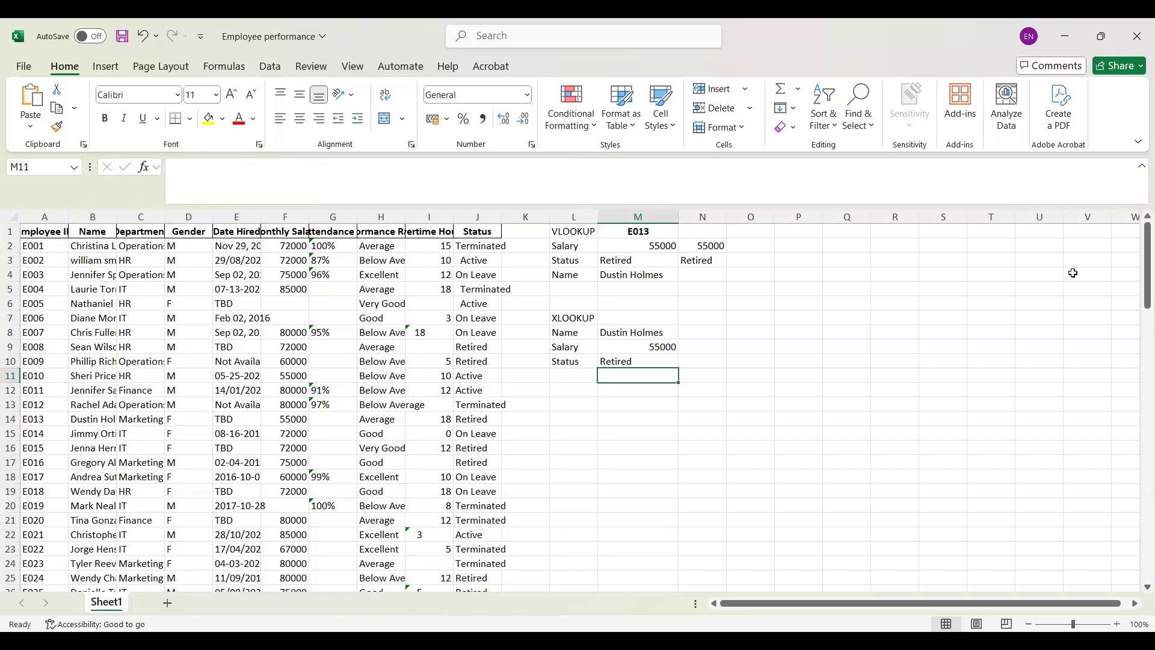
{"action": "left_click", "coordinate": [659, 359]}
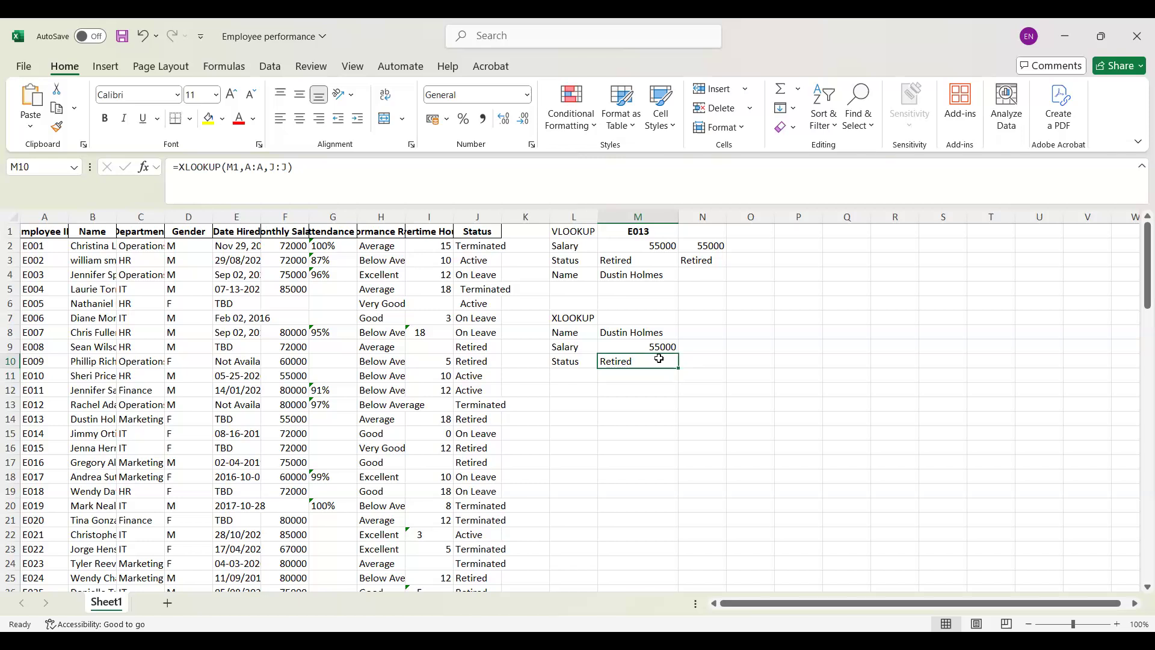
Step: Make the lookup employee ID in M1 invalid by adding an extra 0 to it
{"action": "left_click", "coordinate": [650, 237]}
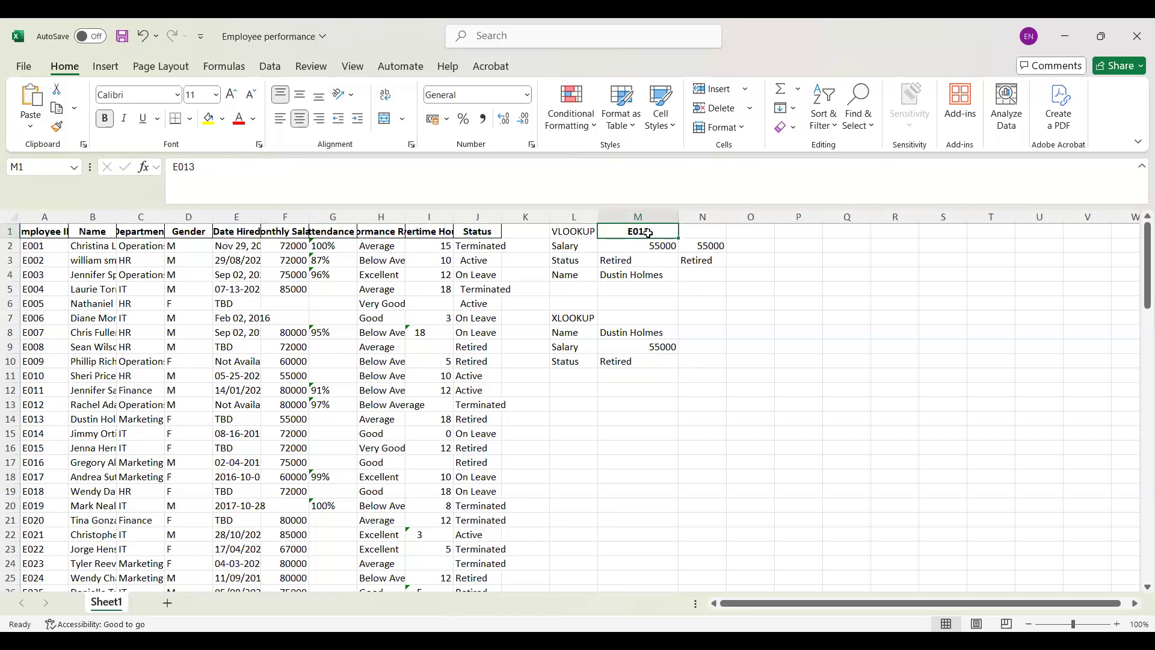
{"action": "double_click", "coordinate": [644, 234]}
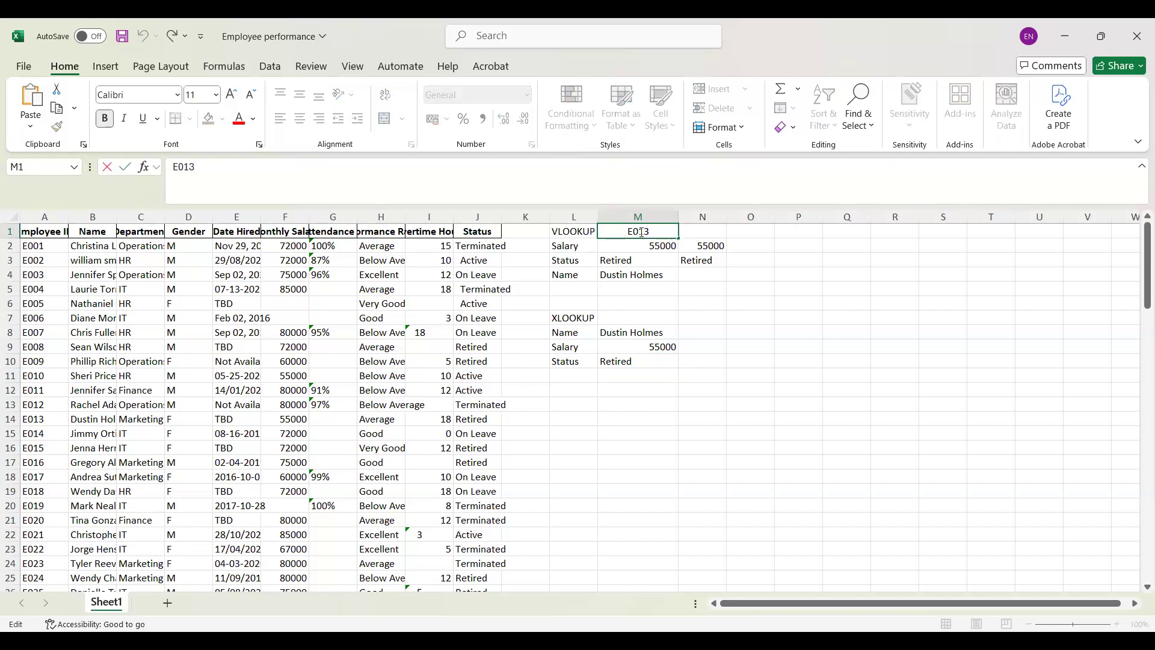
{"action": "type", "text": "0"}
{"action": "key", "text": "Return"}
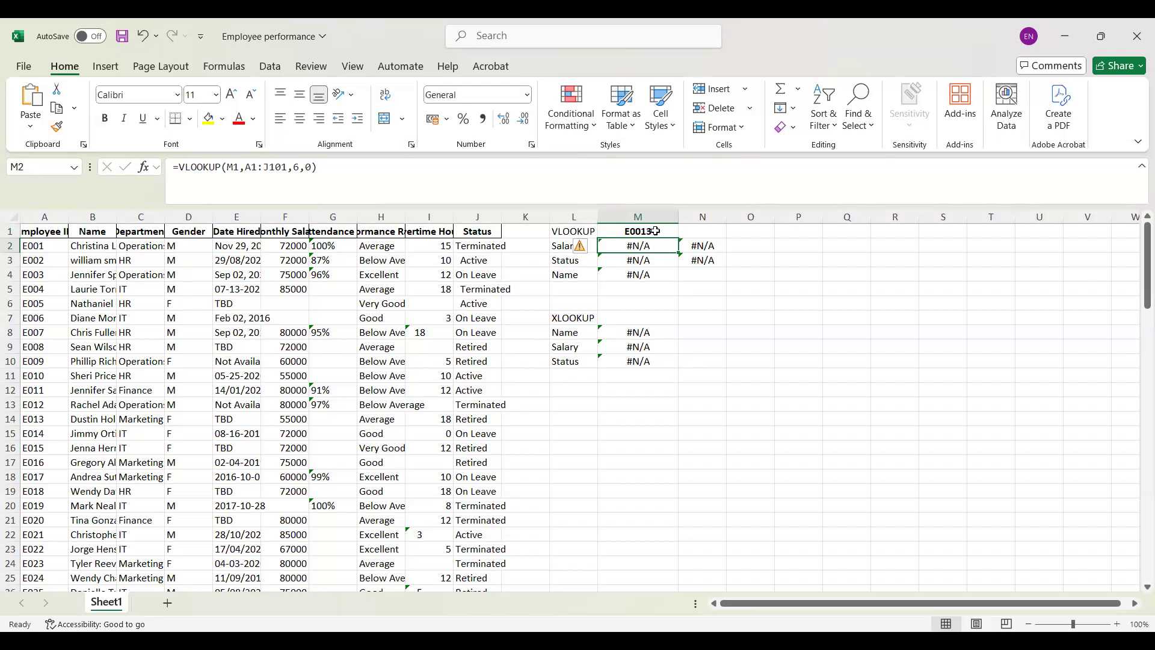
Step: Set the if-not-found argument of the Name XLOOKUP in M8 to "Enter a correct ID"
{"action": "left_click", "coordinate": [633, 337]}
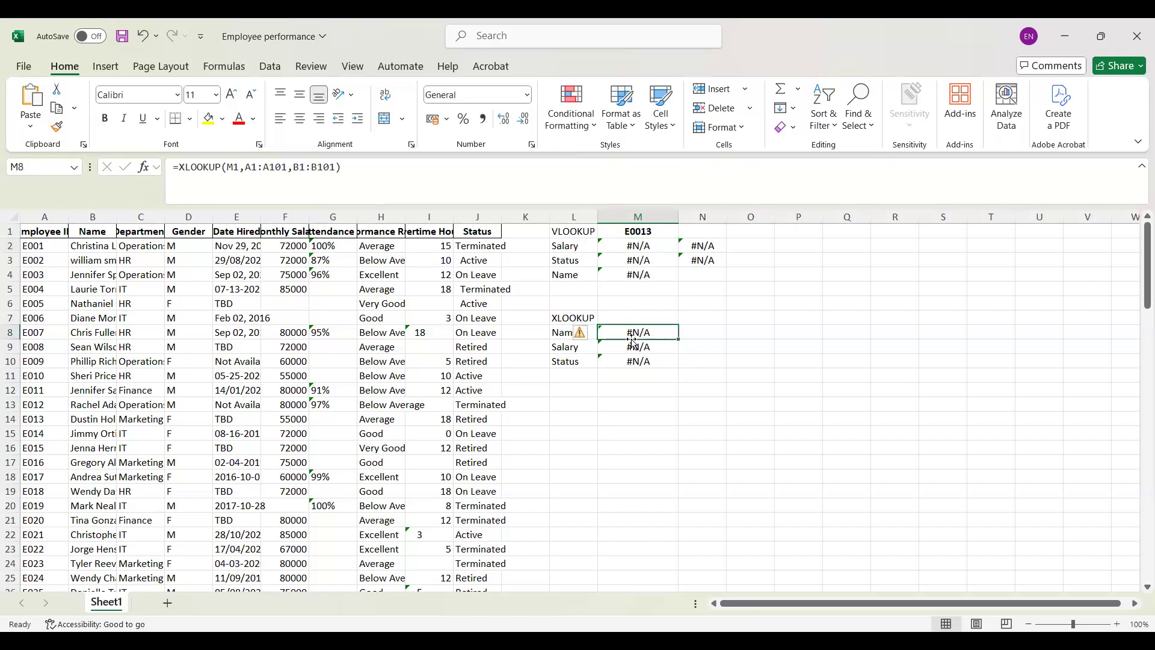
{"action": "key", "text": "F2"}
{"action": "left_click", "coordinate": [143, 167]}
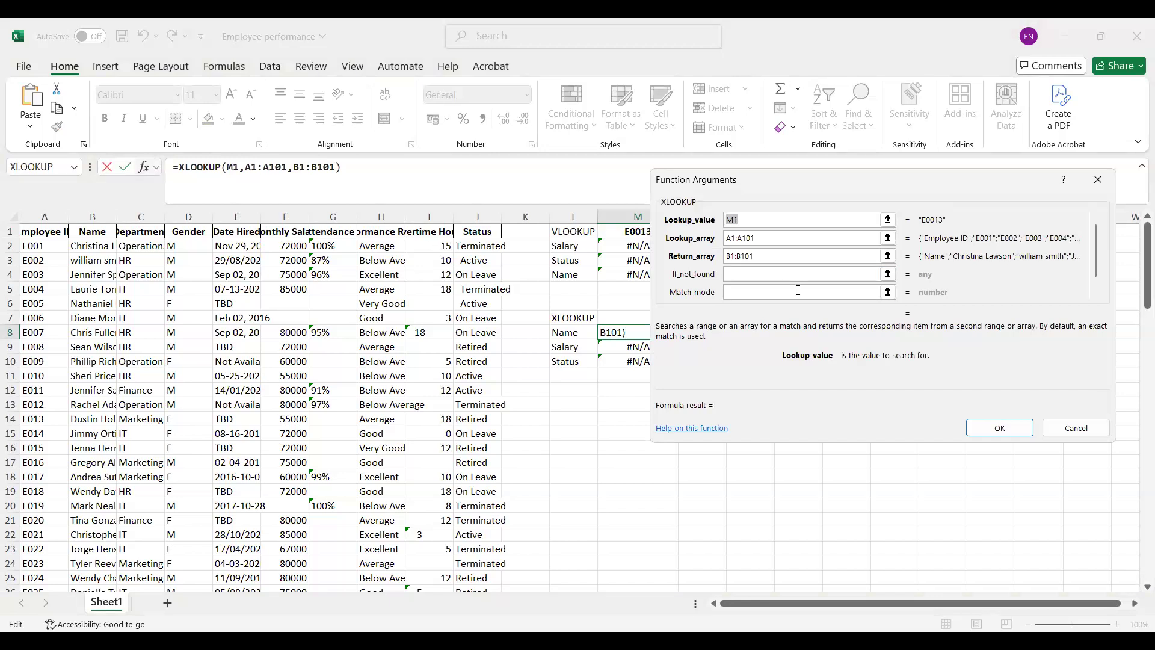
{"action": "left_click", "coordinate": [750, 274]}
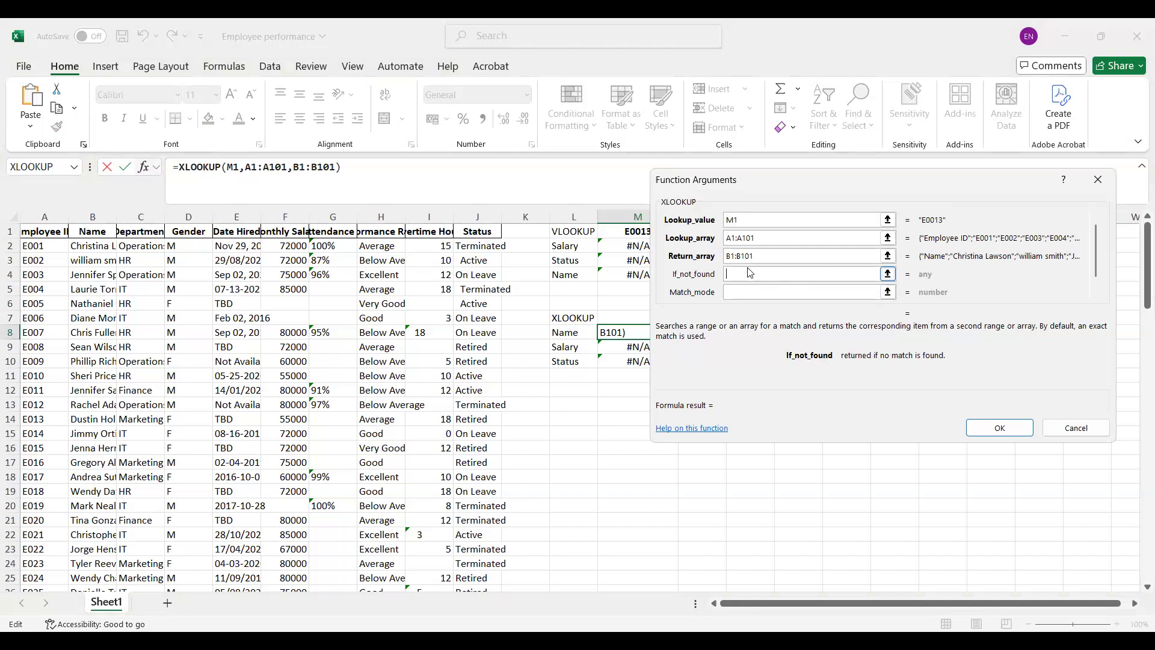
{"action": "type", "text": "Enter a c"}
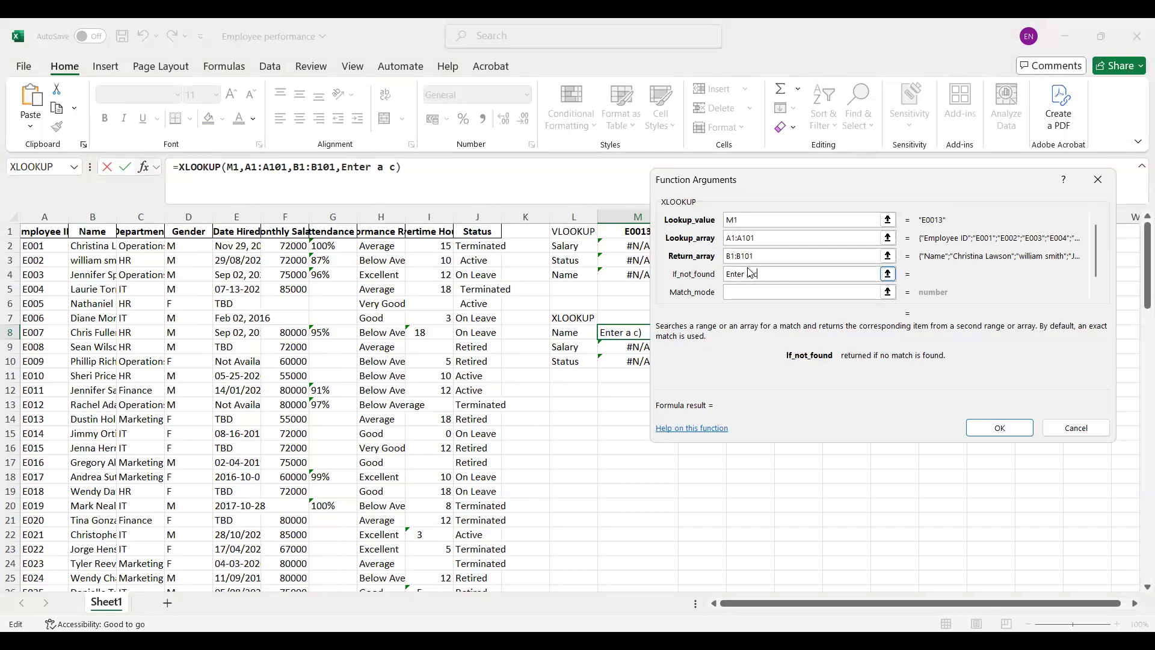
{"action": "type", "text": "orrect ID"}
{"action": "left_click", "coordinate": [1000, 424]}
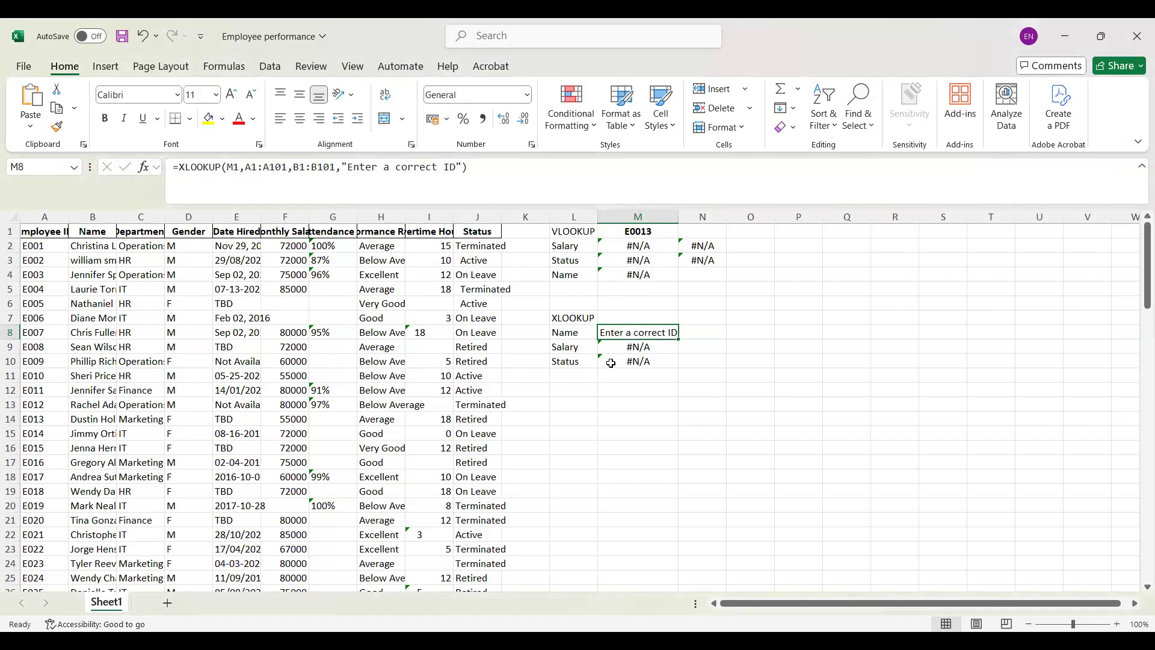
Step: Set the if-not-found argument of the Salary XLOOKUP in M9 to "Wrong ID"
{"action": "left_click", "coordinate": [640, 351]}
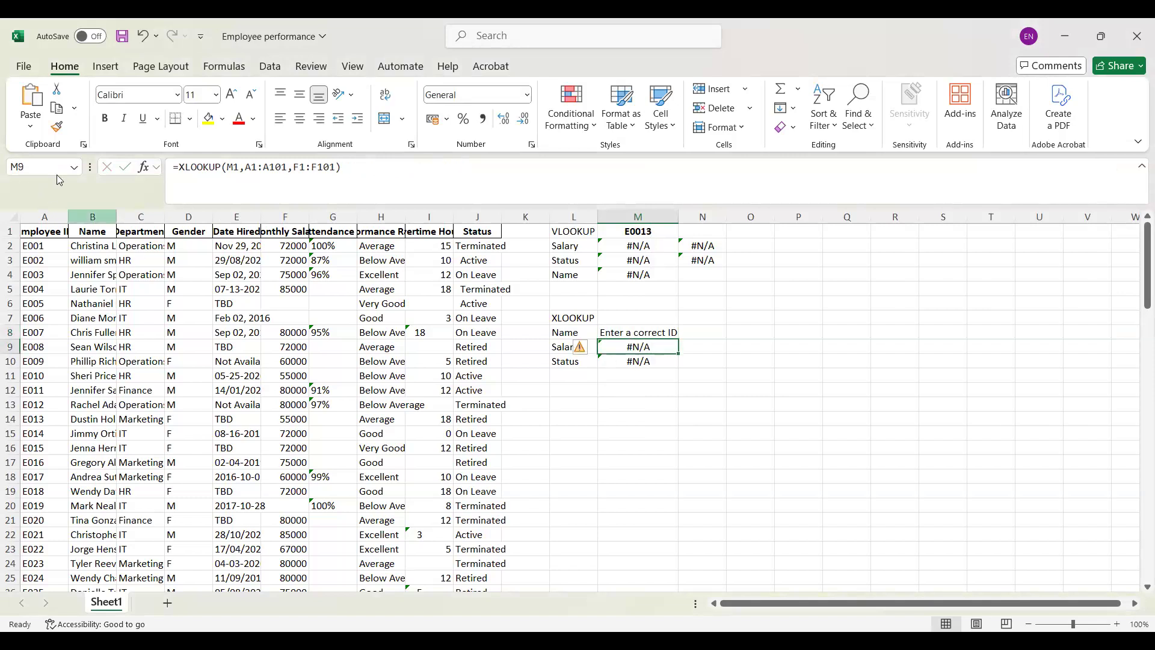
{"action": "left_click", "coordinate": [144, 173]}
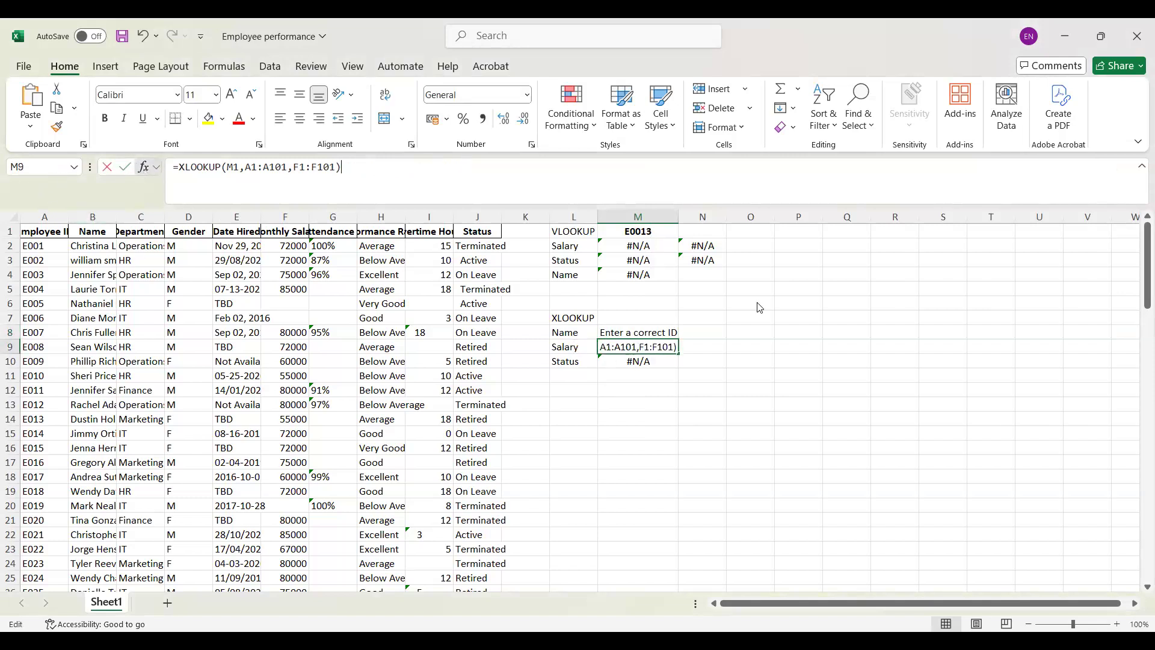
{"action": "left_click", "coordinate": [759, 273]}
{"action": "type", "text": "Wrong ID"}
{"action": "left_click", "coordinate": [1017, 432]}
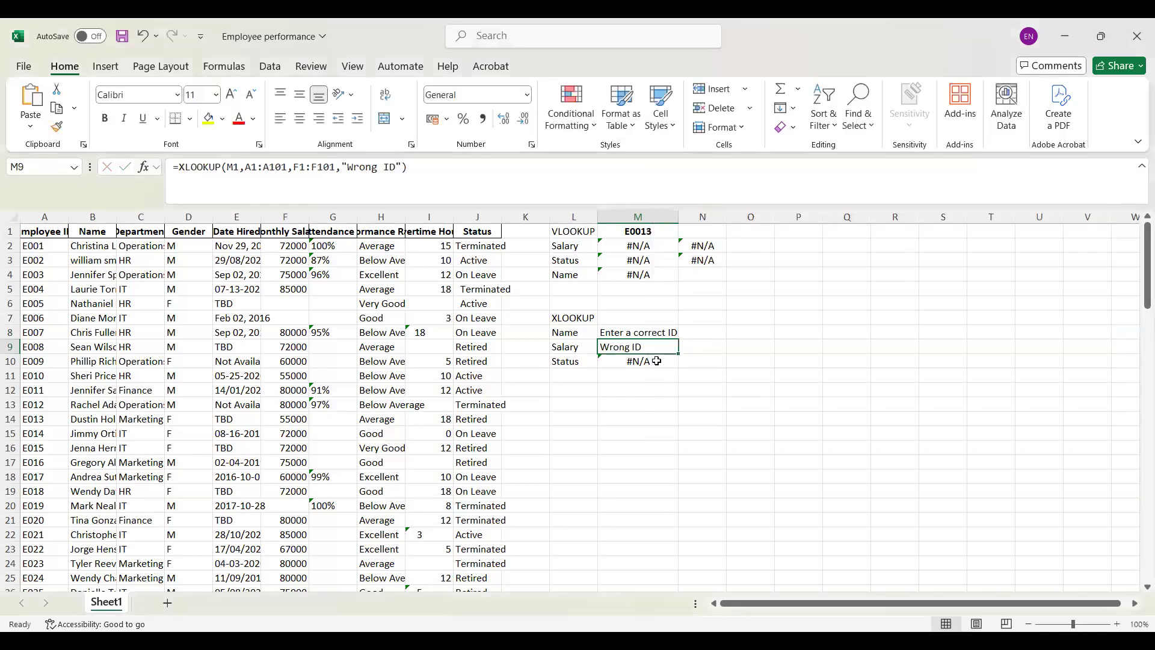
Step: Set the if-not-found argument of the Status XLOOKUP in M10 to "ID not found"
{"action": "left_click", "coordinate": [656, 361]}
{"action": "left_click", "coordinate": [143, 166]}
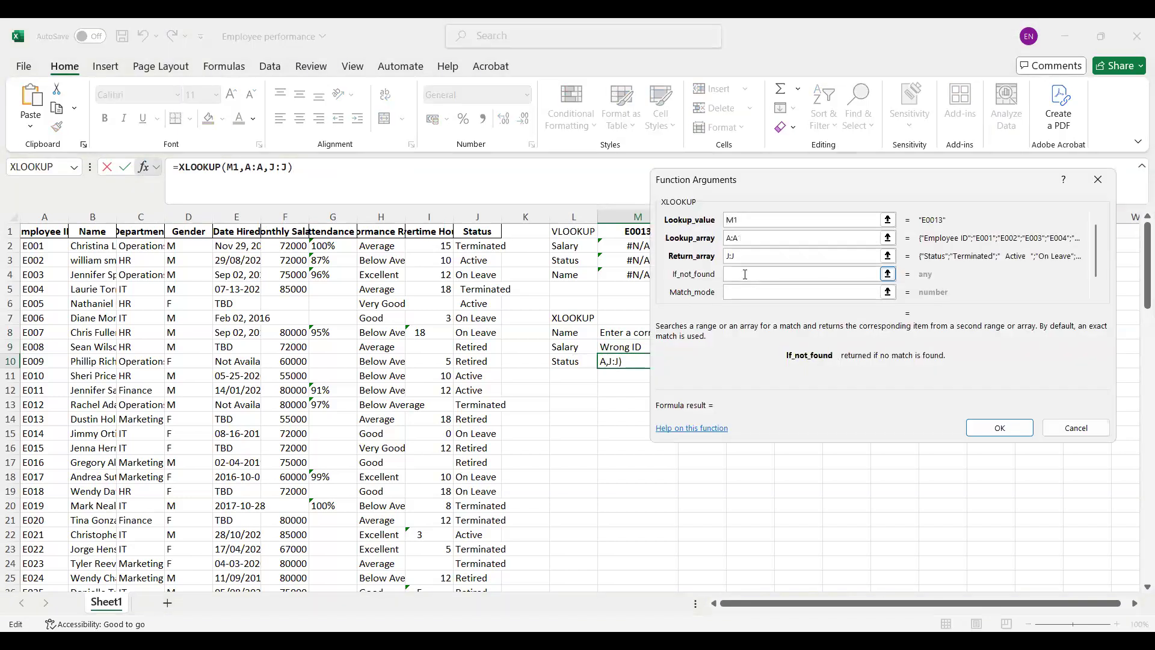
{"action": "type", "text": "ID not found"}
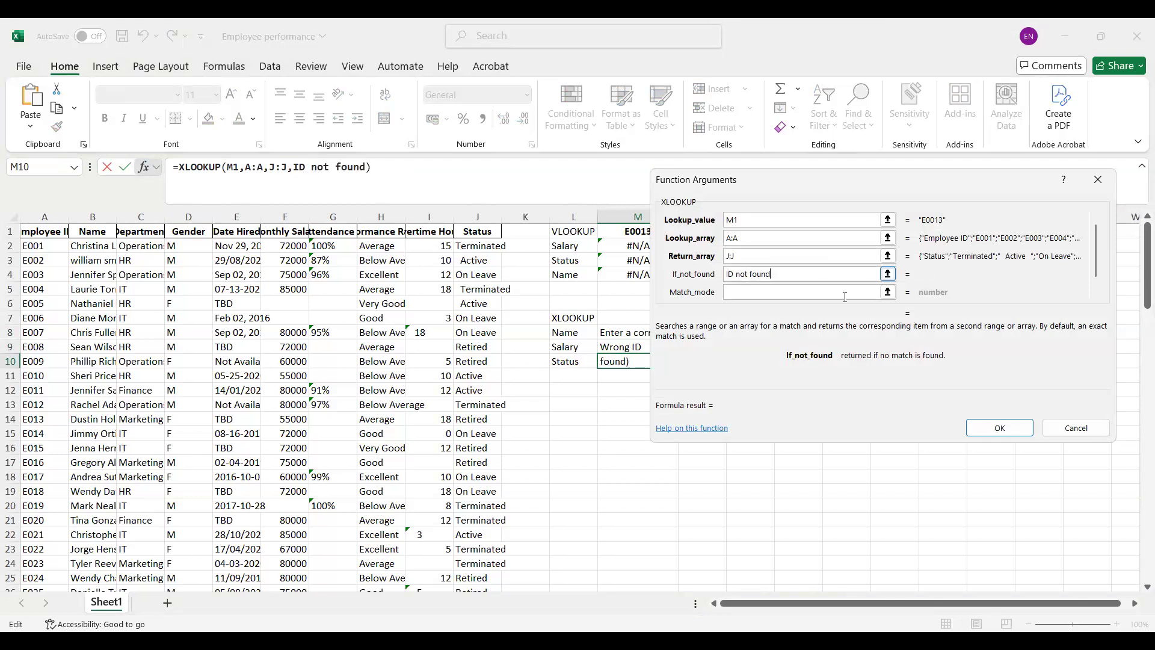
{"action": "left_click", "coordinate": [1008, 423]}
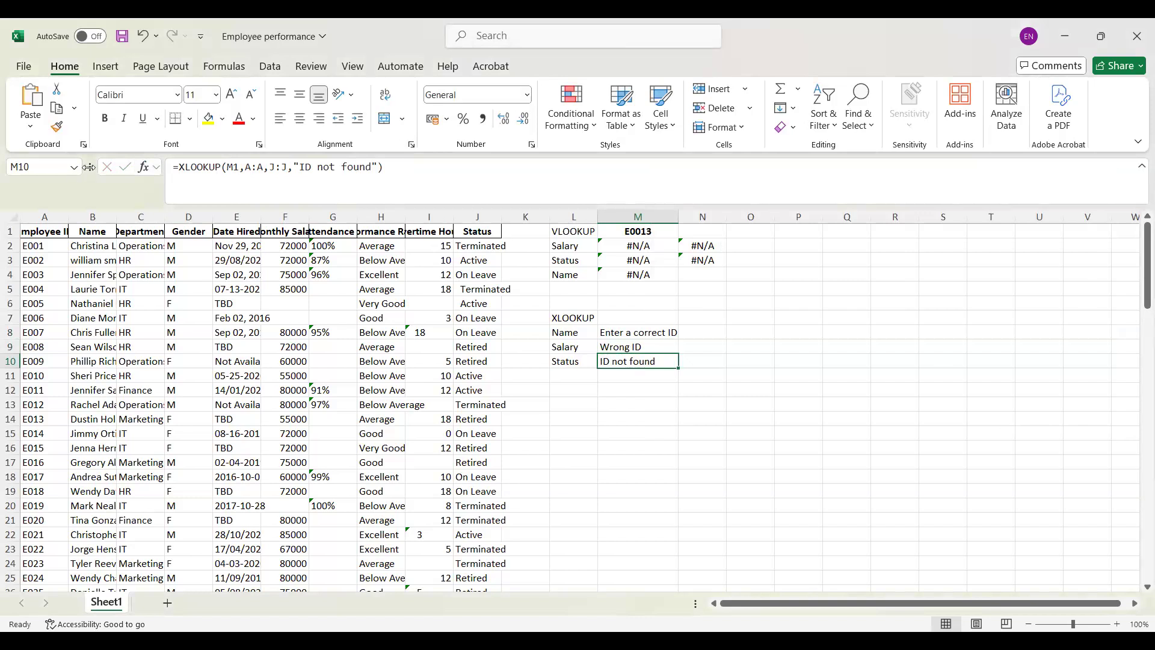
Step: Review the function arguments of the Status XLOOKUP in M10 and close them without changes
{"action": "key", "text": "F2"}
{"action": "key", "text": "shift+F3"}
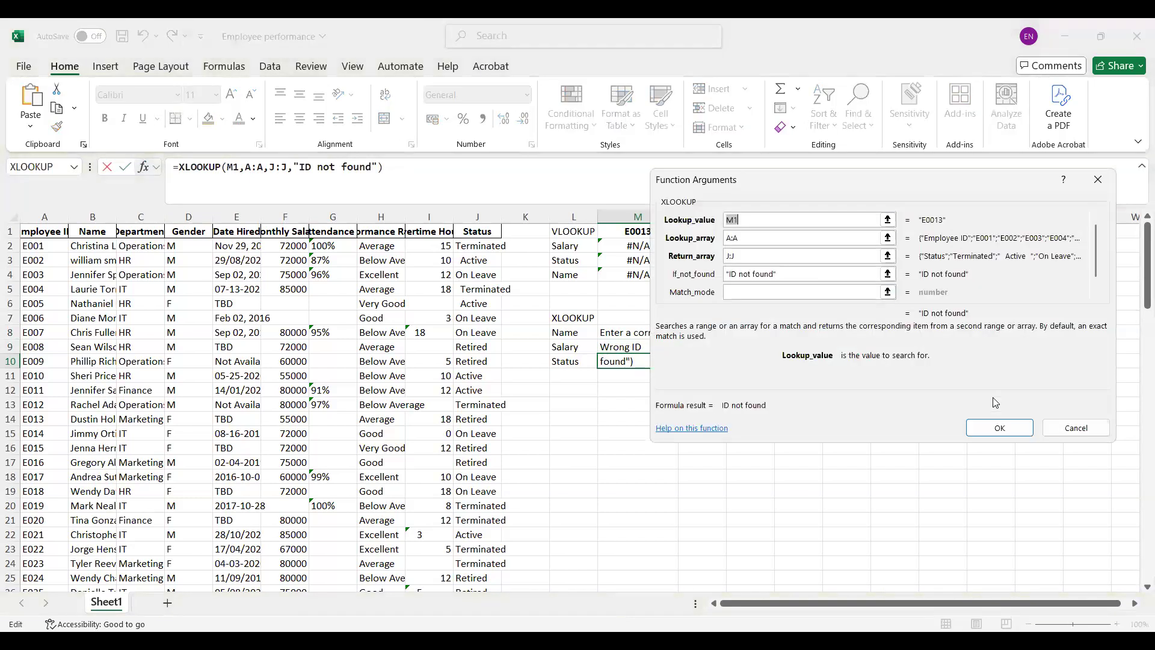
{"action": "key", "text": "Escape"}
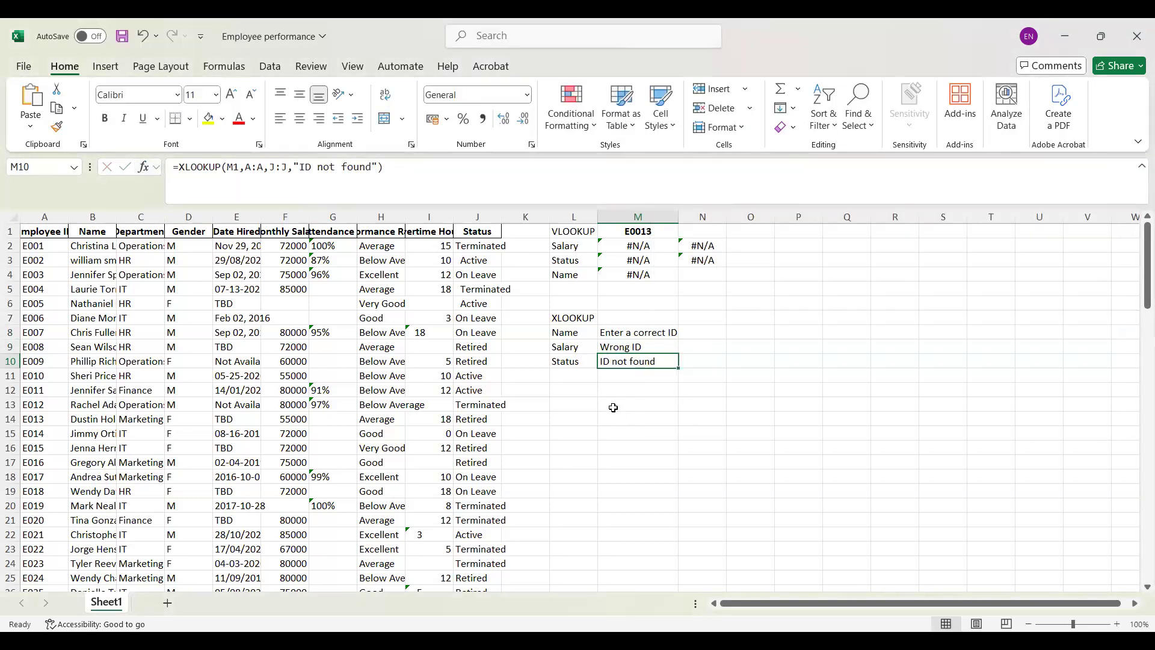
Step: Search the function library for XLOOKUP from empty cell N9 and close it without inserting anything
{"action": "left_click", "coordinate": [696, 344]}
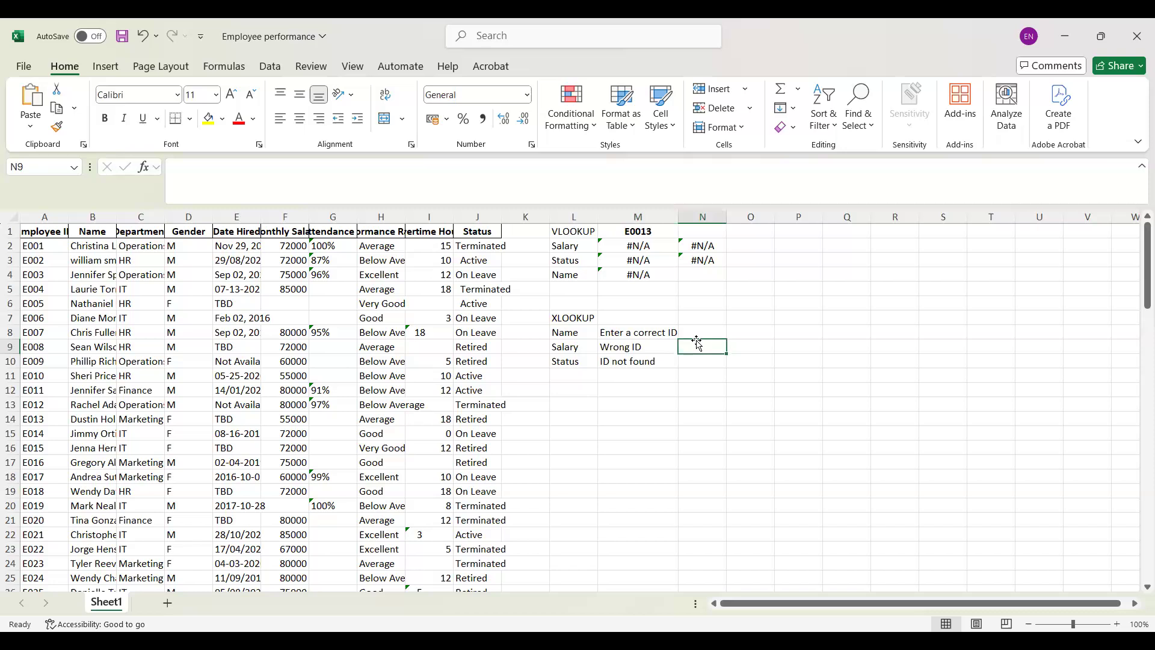
{"action": "left_click", "coordinate": [145, 167]}
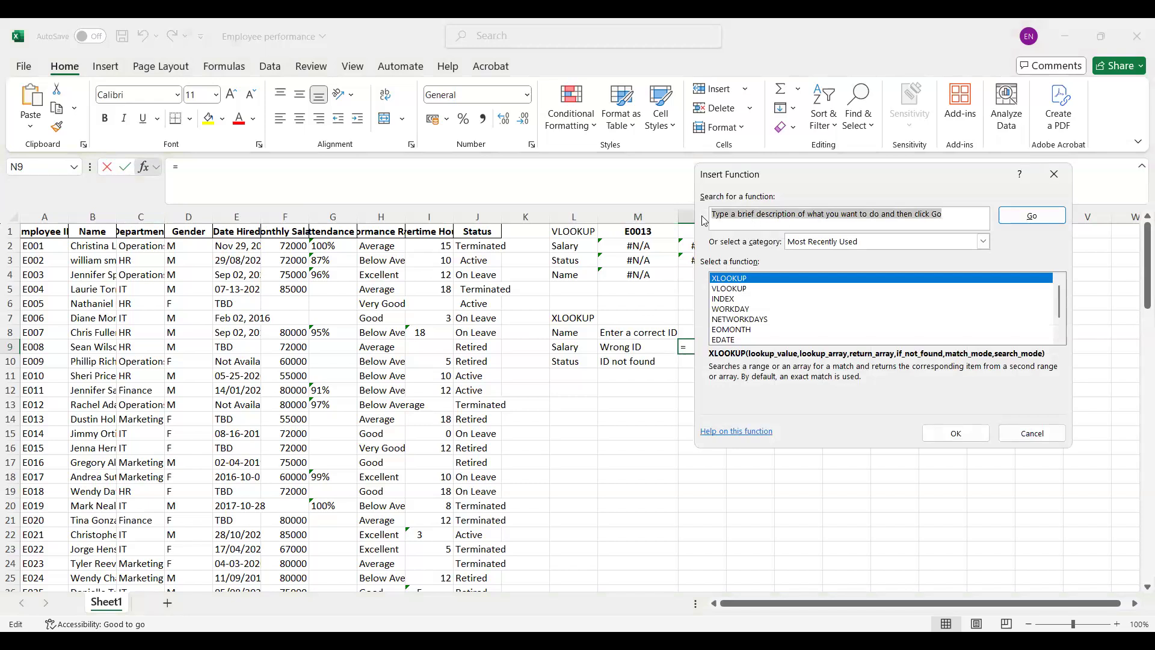
{"action": "type", "text": "xlooku"}
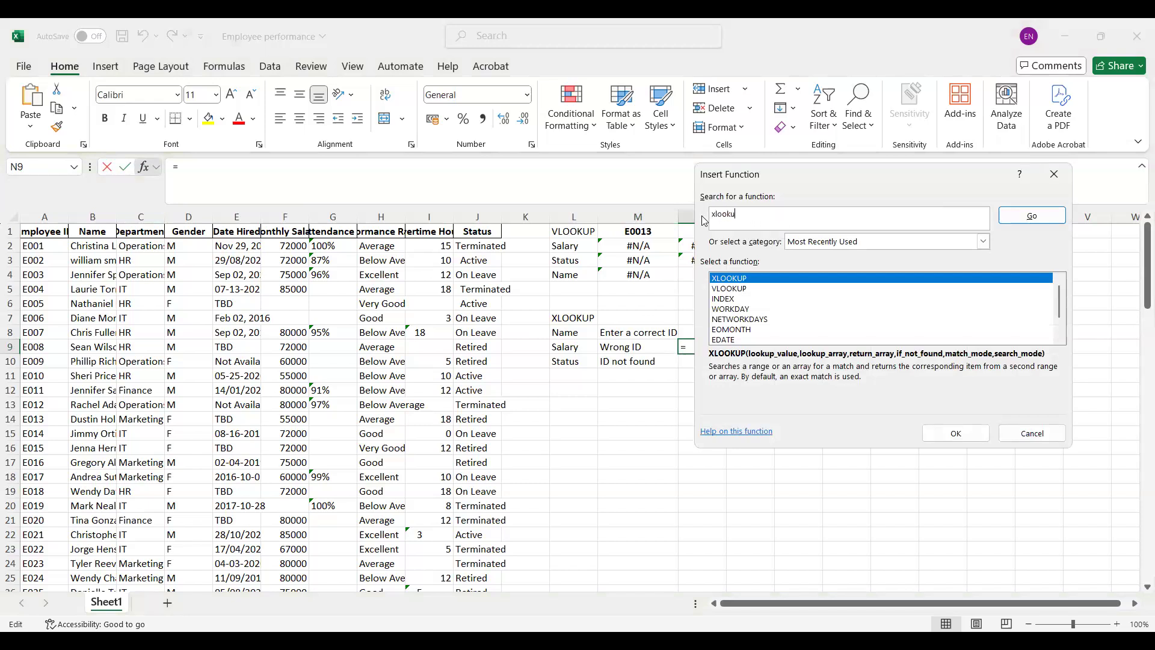
{"action": "type", "text": "p"}
{"action": "key", "text": "Return"}
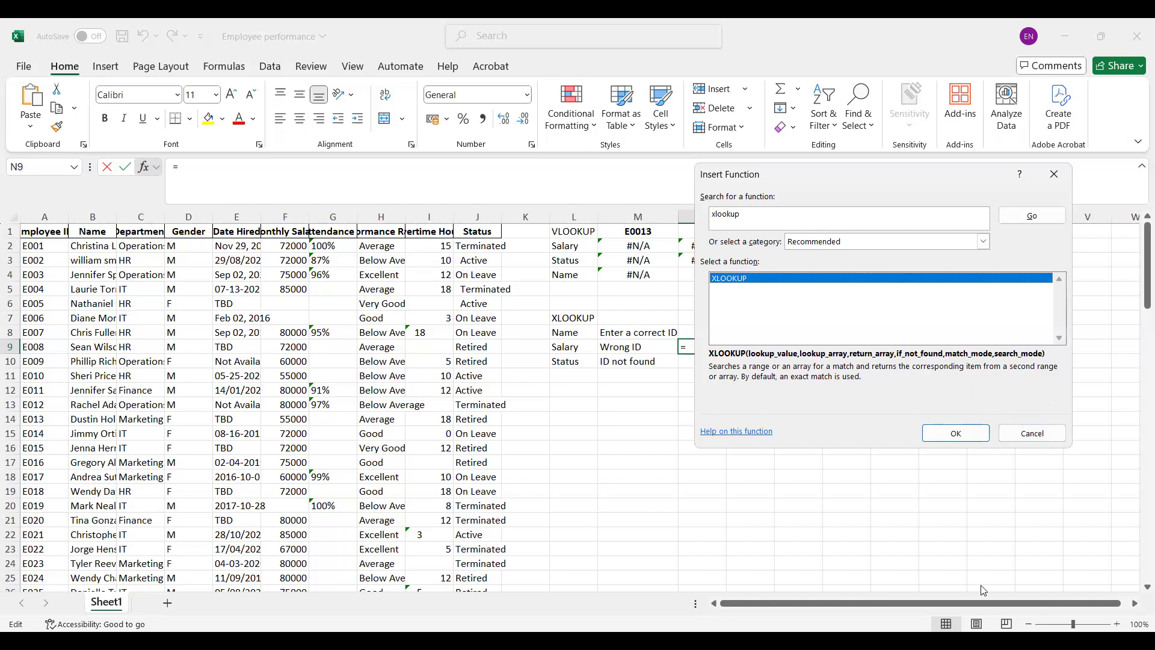
{"action": "left_click", "coordinate": [1054, 427]}
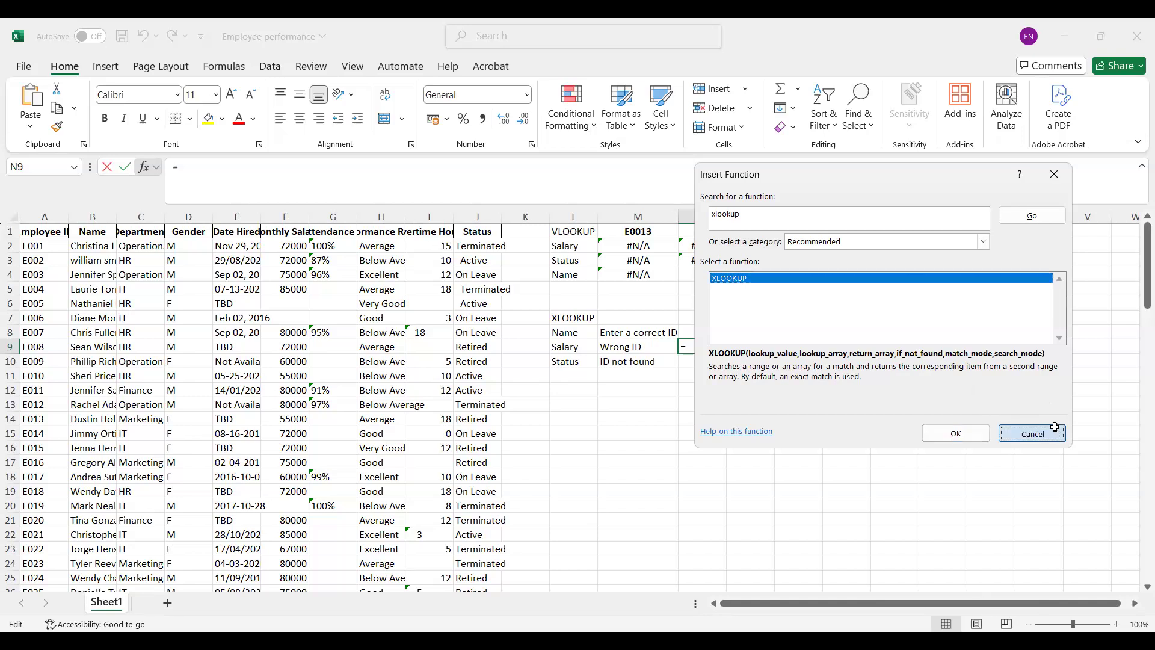
Step: Wrap the Salary VLOOKUP in M2 with IFERROR so it returns "Enter correct ID" on an error
{"action": "left_click", "coordinate": [638, 248]}
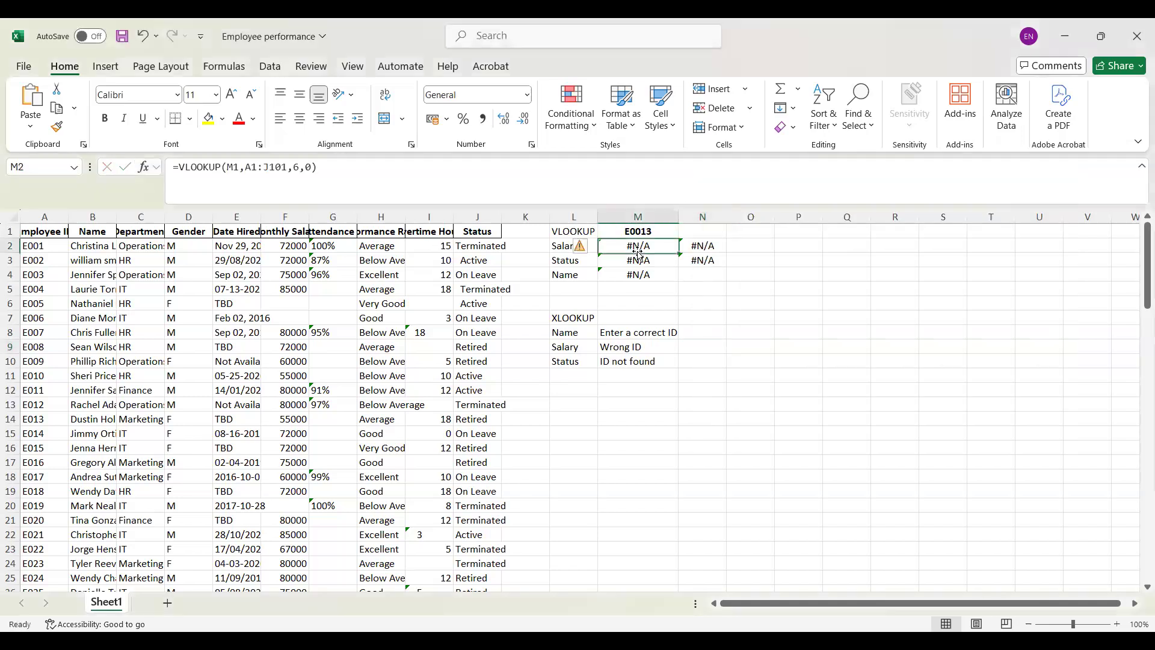
{"action": "left_click", "coordinate": [181, 167]}
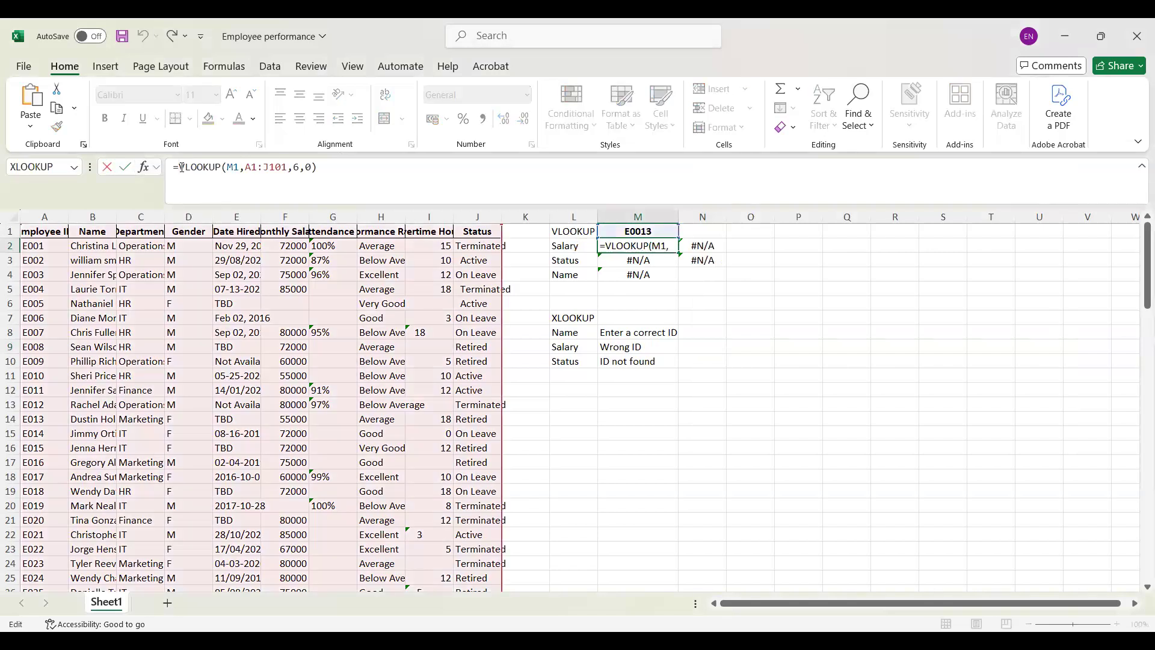
{"action": "type", "text": "IFERROR"}
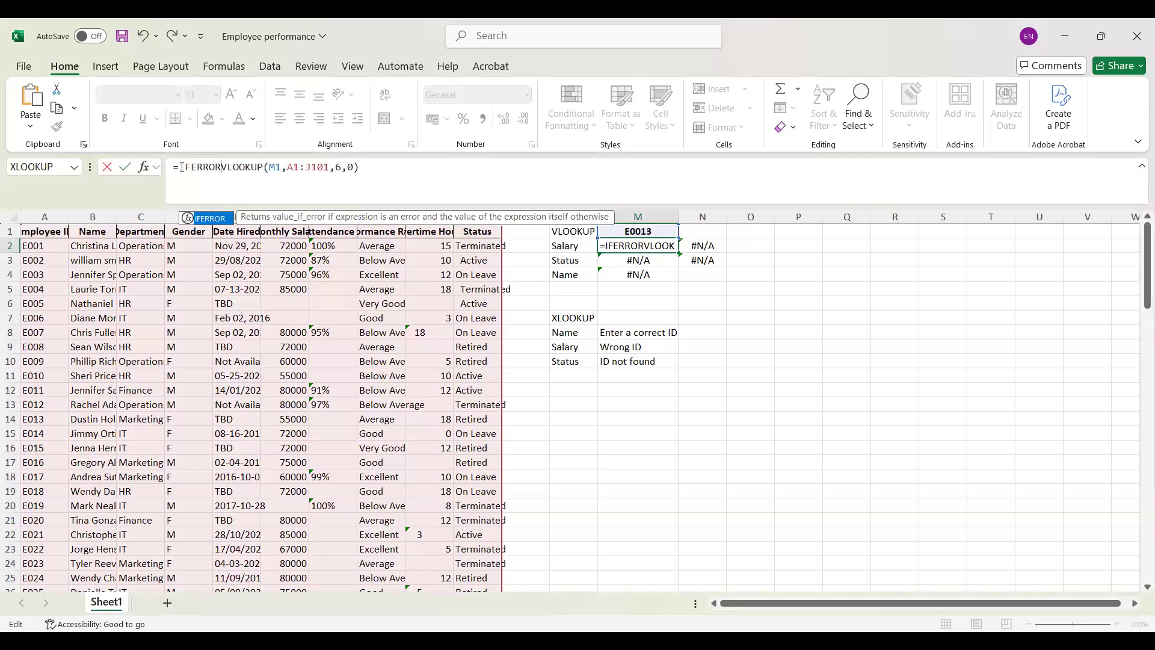
{"action": "type", "text": "("}
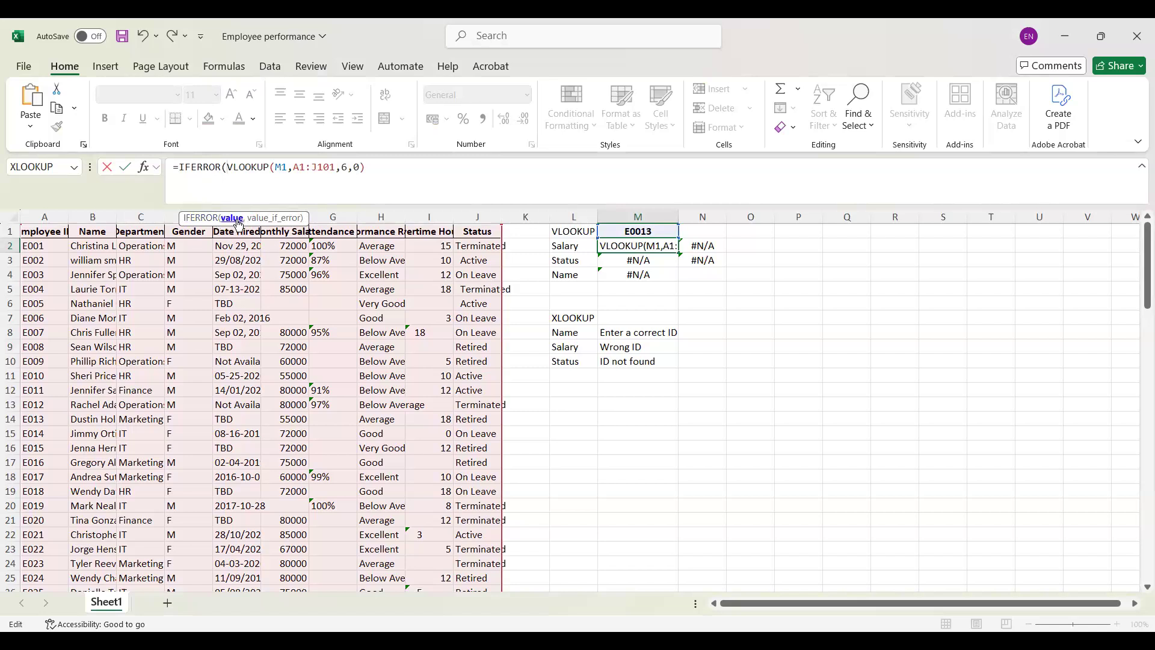
{"action": "left_click", "coordinate": [381, 164]}
{"action": "type", "text": ",\""}
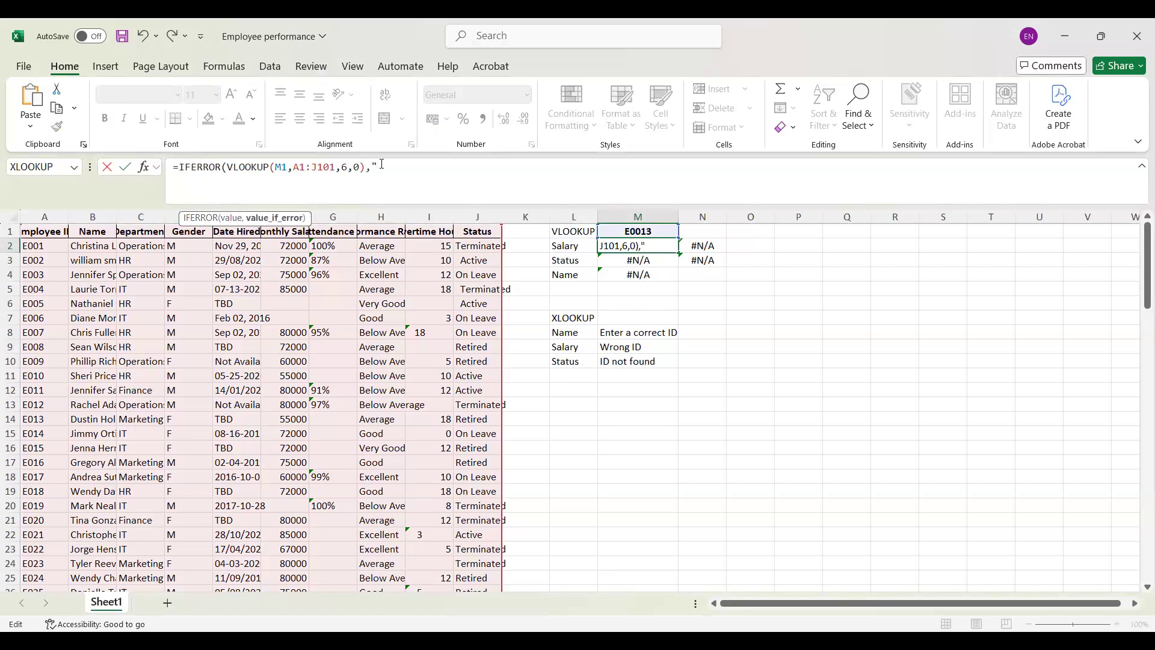
{"action": "type", "text": "Enter correct ID\")"}
{"action": "key", "text": "Return"}
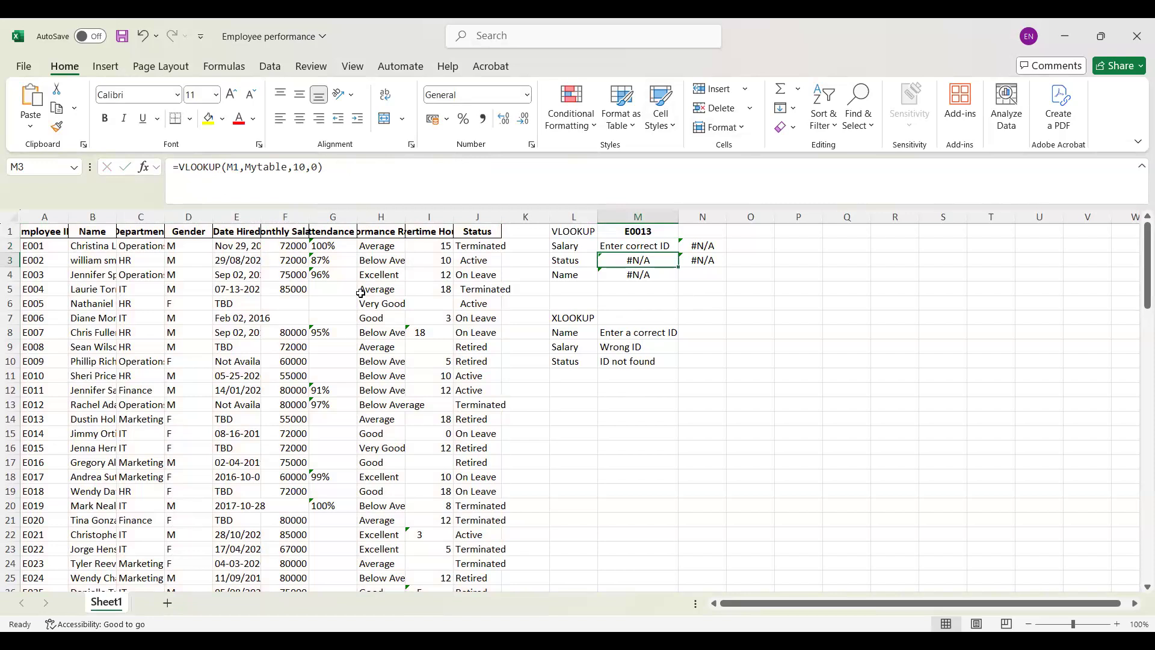
Step: Remove the extra zero from the employee ID in M1 so it matches an ID in the table
{"action": "double_click", "coordinate": [641, 237]}
{"action": "double_click", "coordinate": [640, 237]}
{"action": "double_click", "coordinate": [640, 236]}
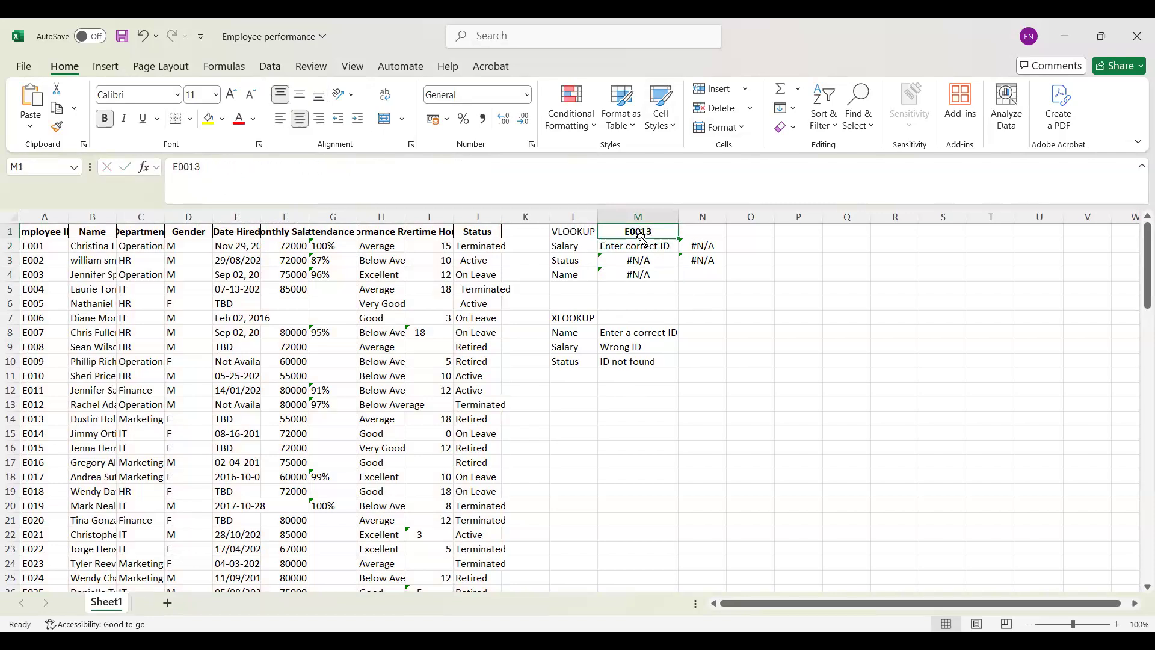
{"action": "left_click", "coordinate": [641, 235]}
{"action": "double_click", "coordinate": [641, 233]}
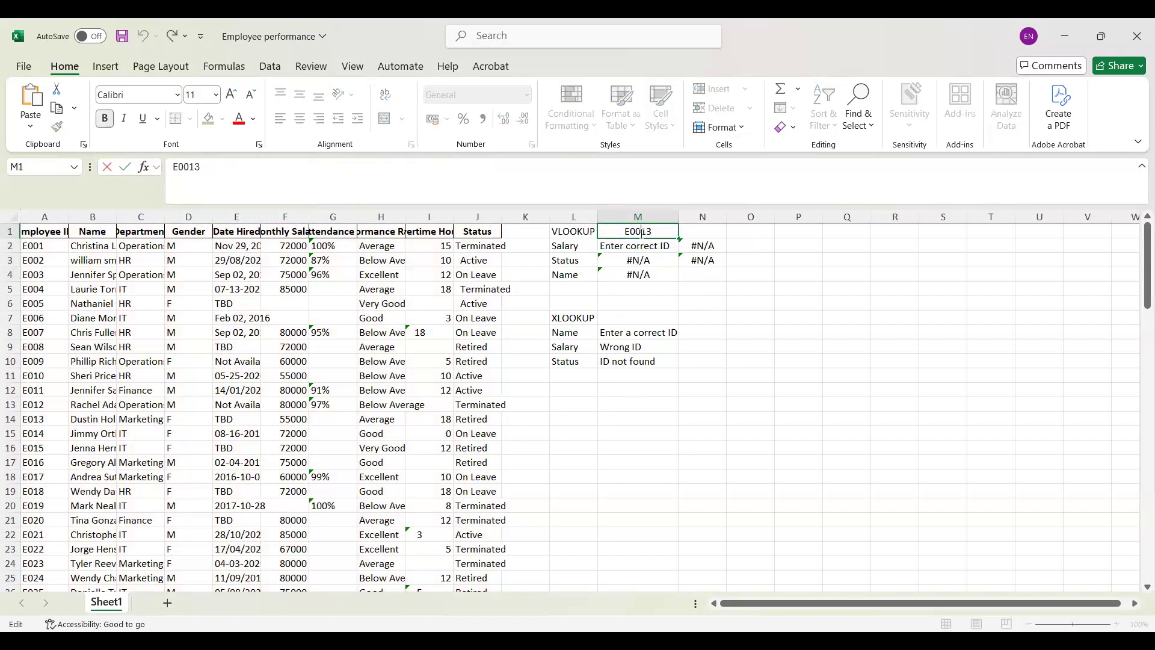
{"action": "key", "text": "BackSpace"}
{"action": "key", "text": "Return"}
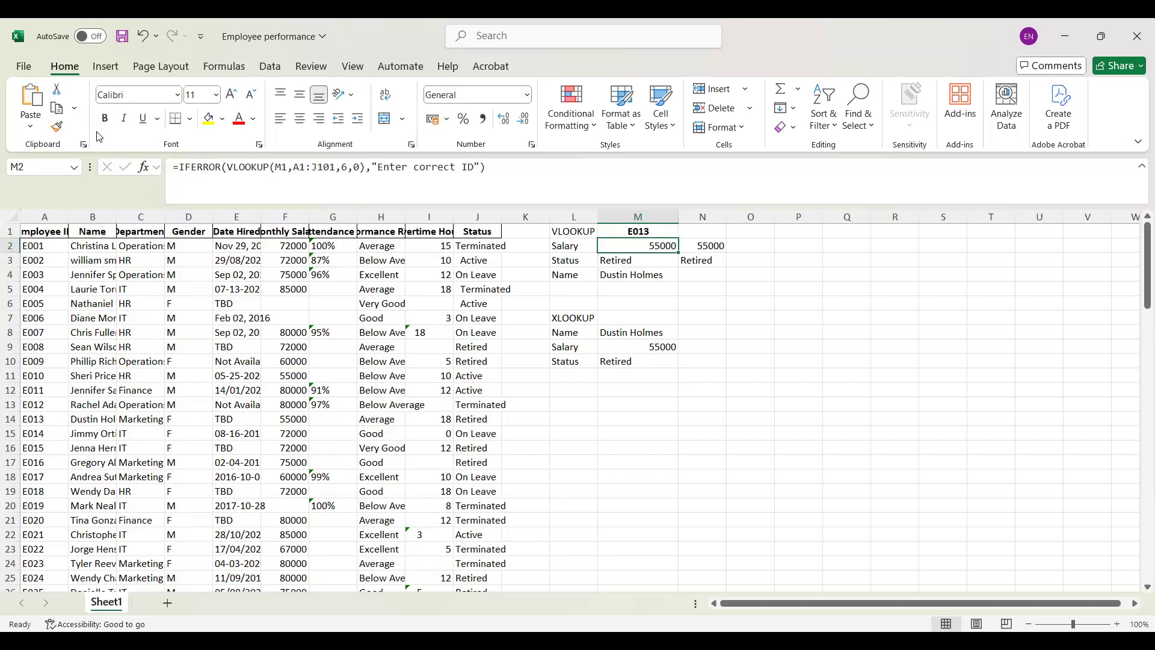
Step: Set the match mode argument of the Name XLOOKUP in M8 to -1
{"action": "left_click", "coordinate": [638, 334]}
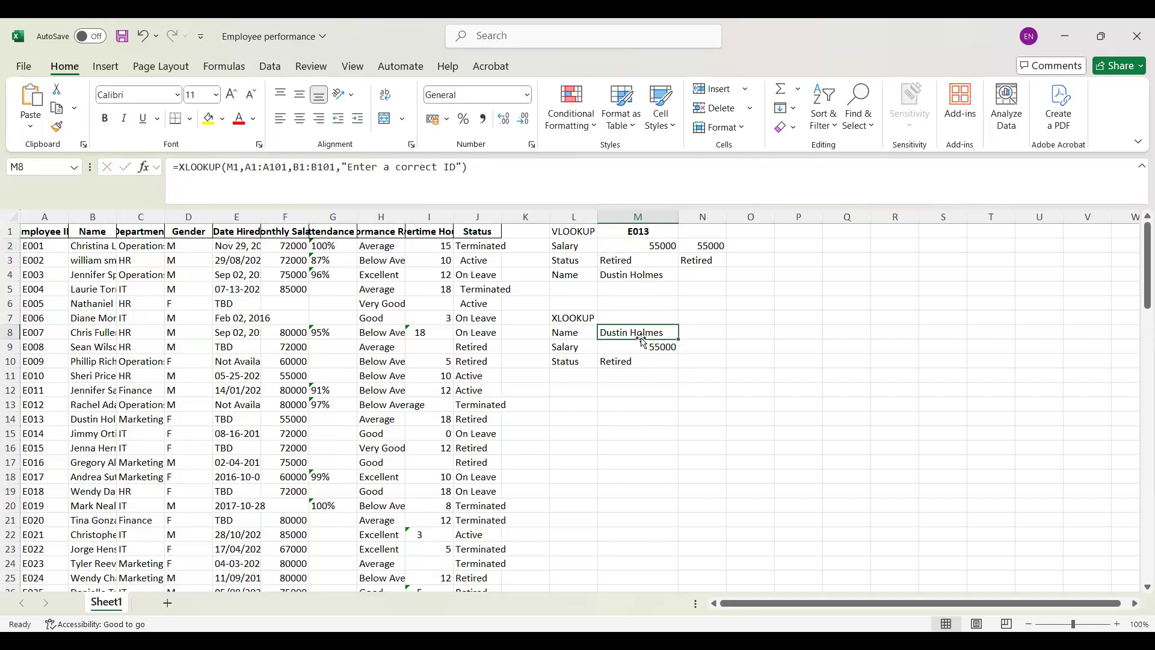
{"action": "left_click", "coordinate": [142, 169]}
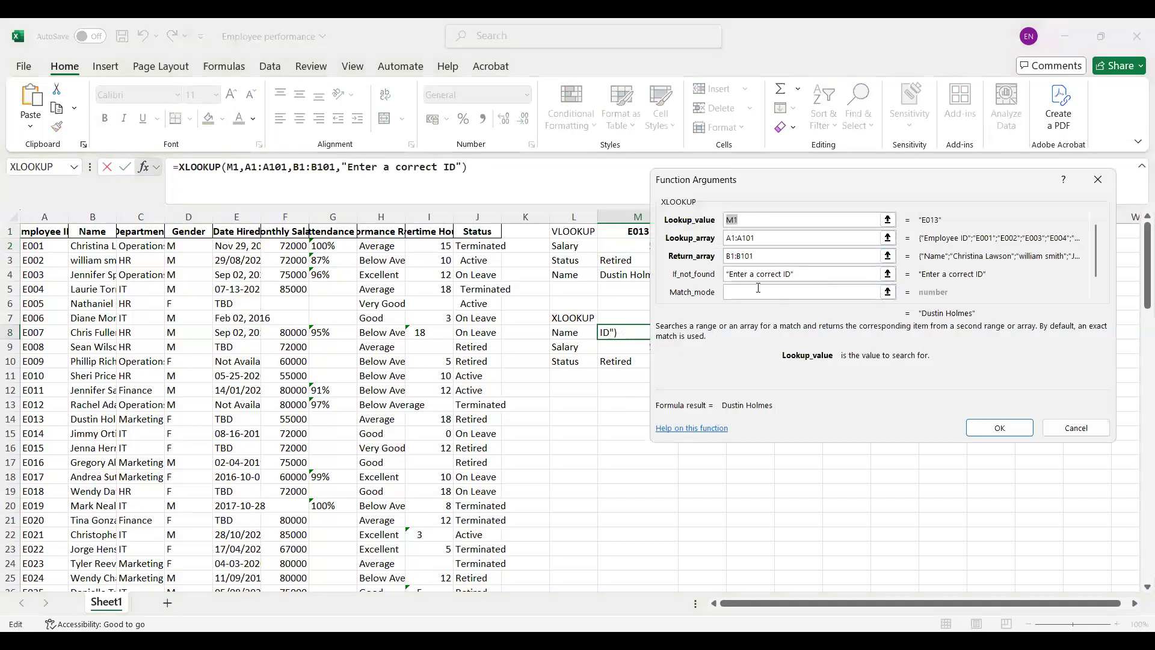
{"action": "left_click", "coordinate": [760, 292]}
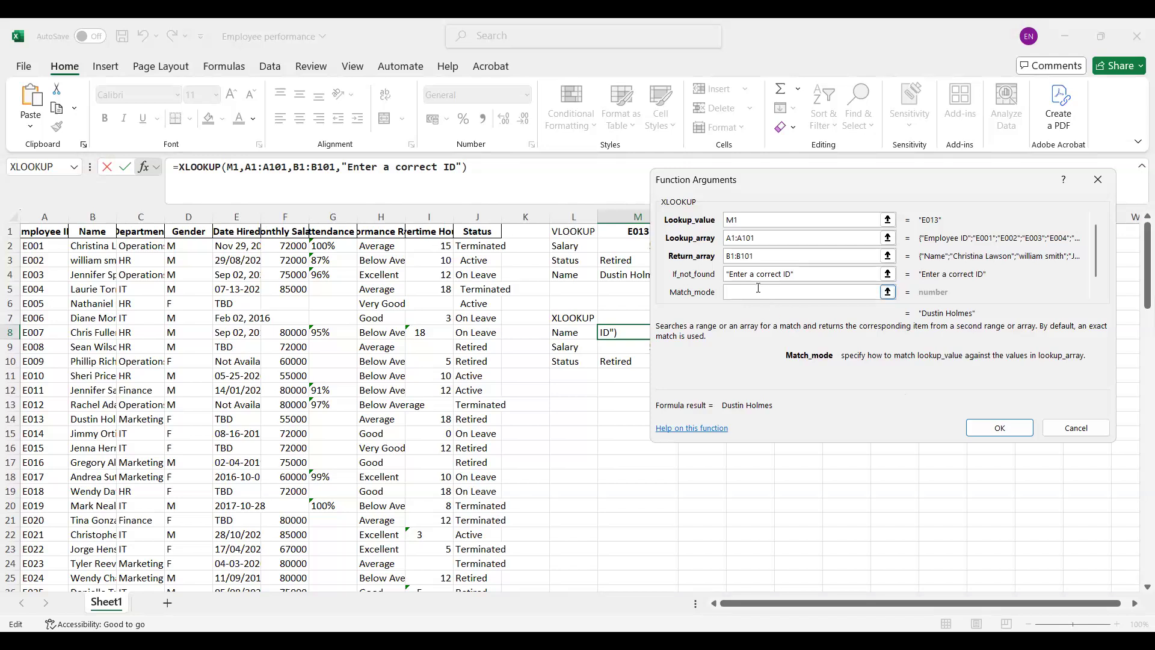
{"action": "type", "text": "-1"}
{"action": "left_click", "coordinate": [993, 428]}
Step: Insert an extra zero into the employee ID in M1 to test the lookups with an invalid ID
{"action": "left_click", "coordinate": [641, 232]}
{"action": "double_click", "coordinate": [641, 233]}
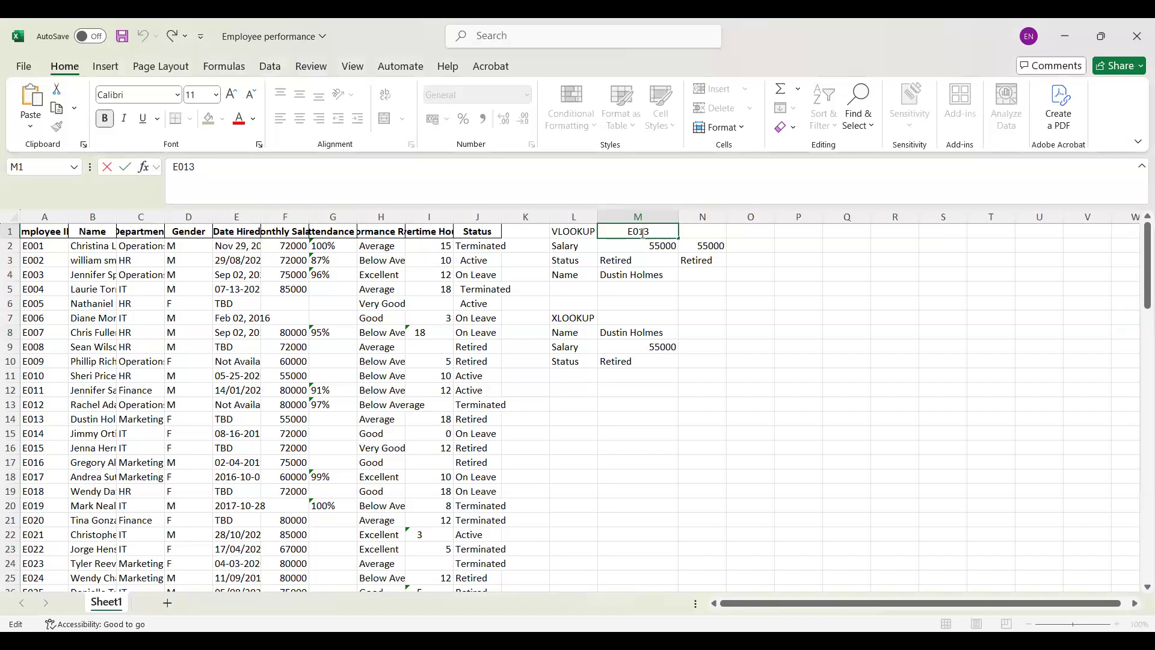
{"action": "type", "text": "0"}
{"action": "key", "text": "Return"}
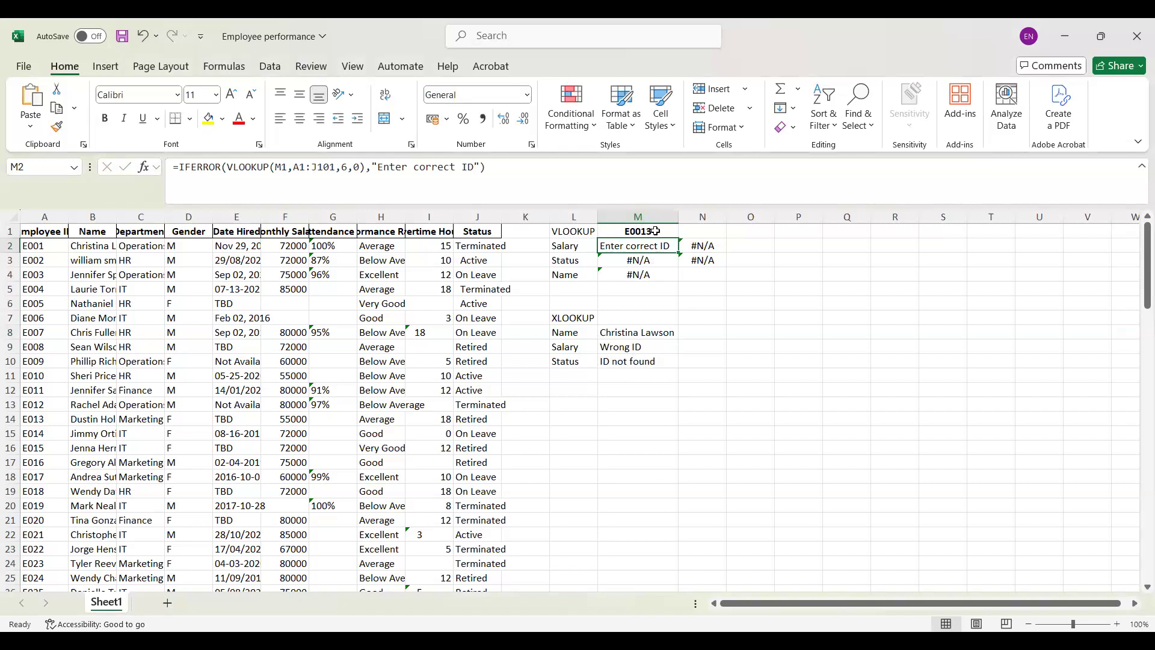
{"action": "left_click", "coordinate": [655, 231]}
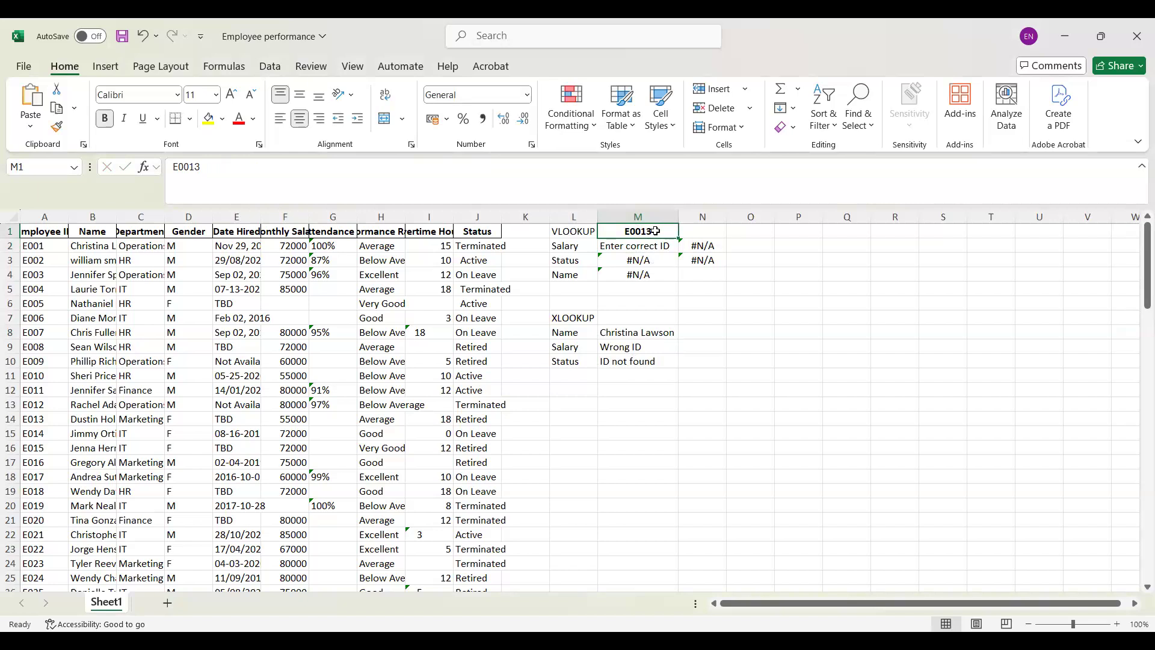
Step: Clear the match mode of the Name XLOOKUP in M8 and choose "-1 - Exact match or next smaller item" again
{"action": "left_click", "coordinate": [656, 333]}
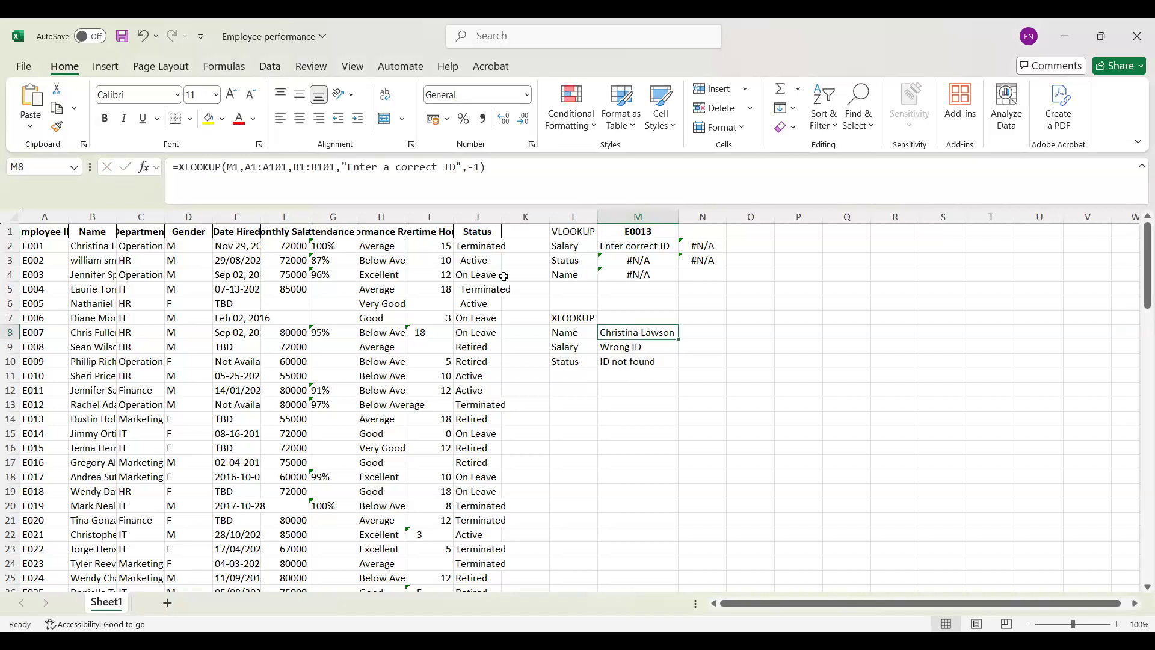
{"action": "left_click", "coordinate": [481, 169]}
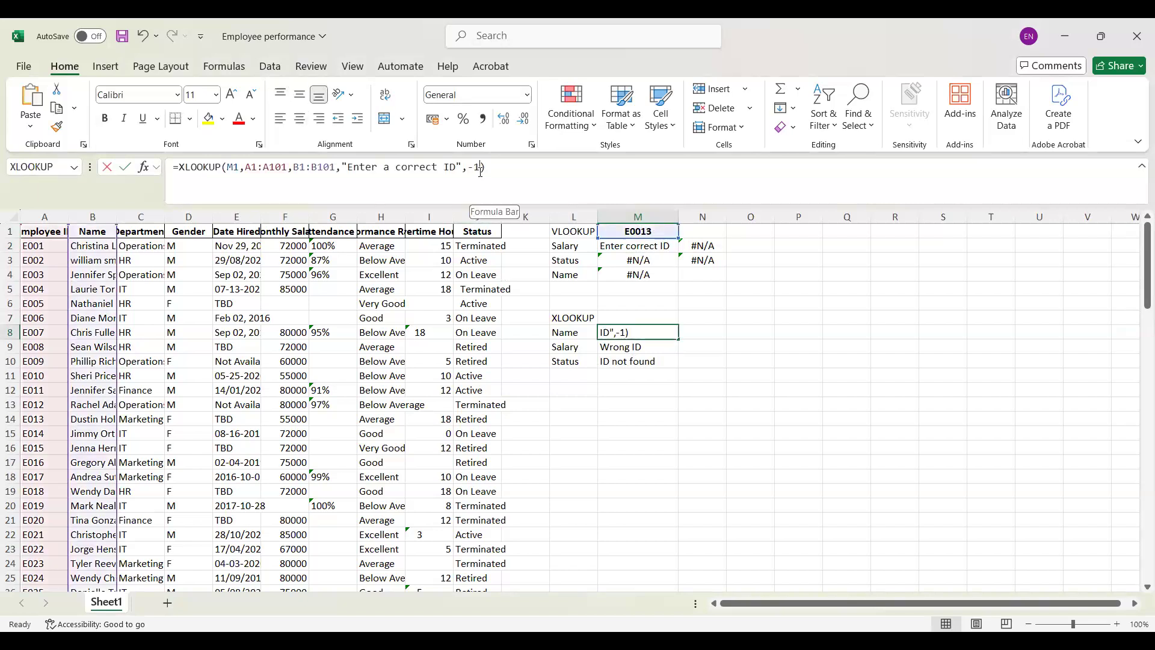
{"action": "key", "text": "BackSpace"}
{"action": "key", "text": "BackSpace"}
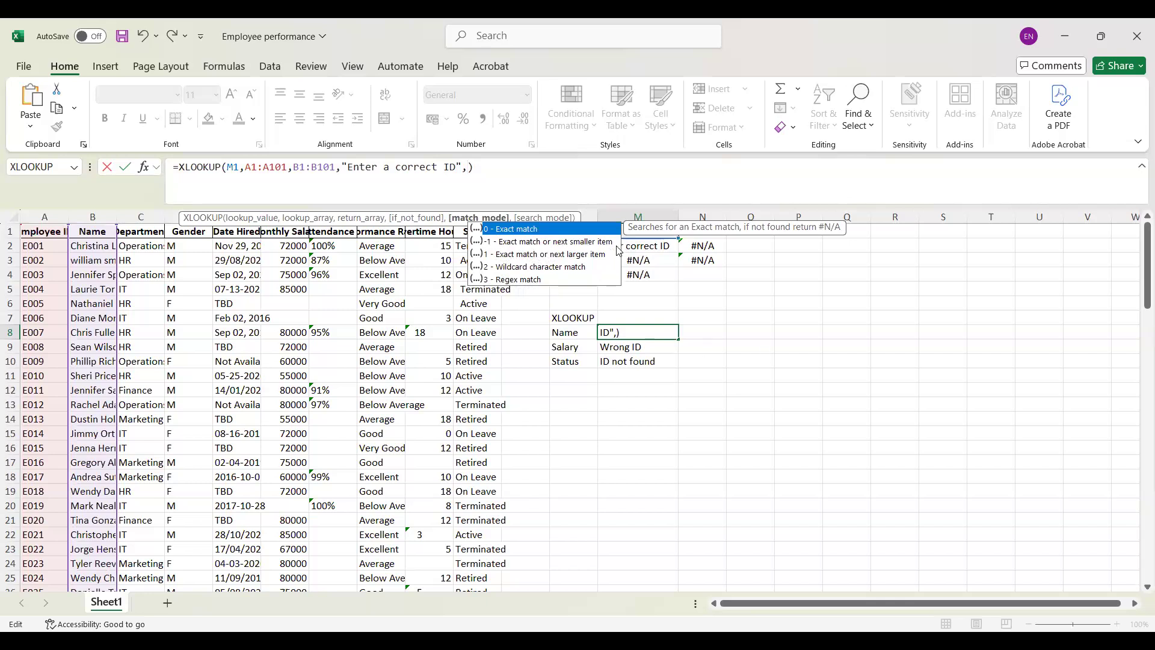
{"action": "left_click", "coordinate": [545, 253]}
{"action": "left_click", "coordinate": [531, 241]}
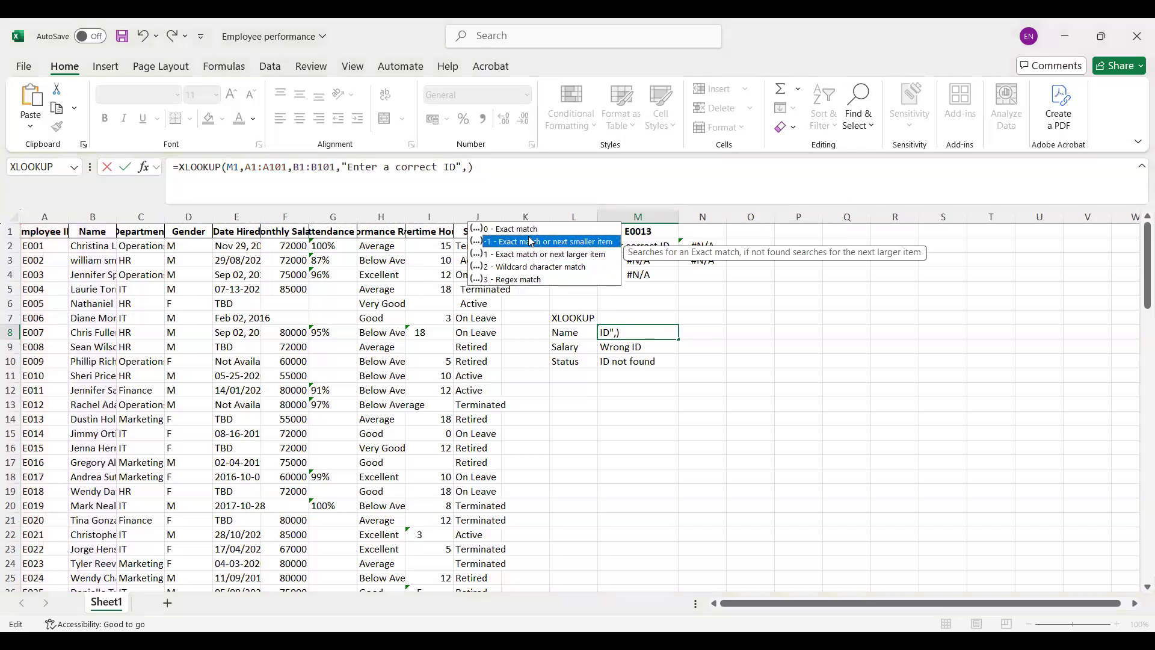
{"action": "double_click", "coordinate": [531, 241]}
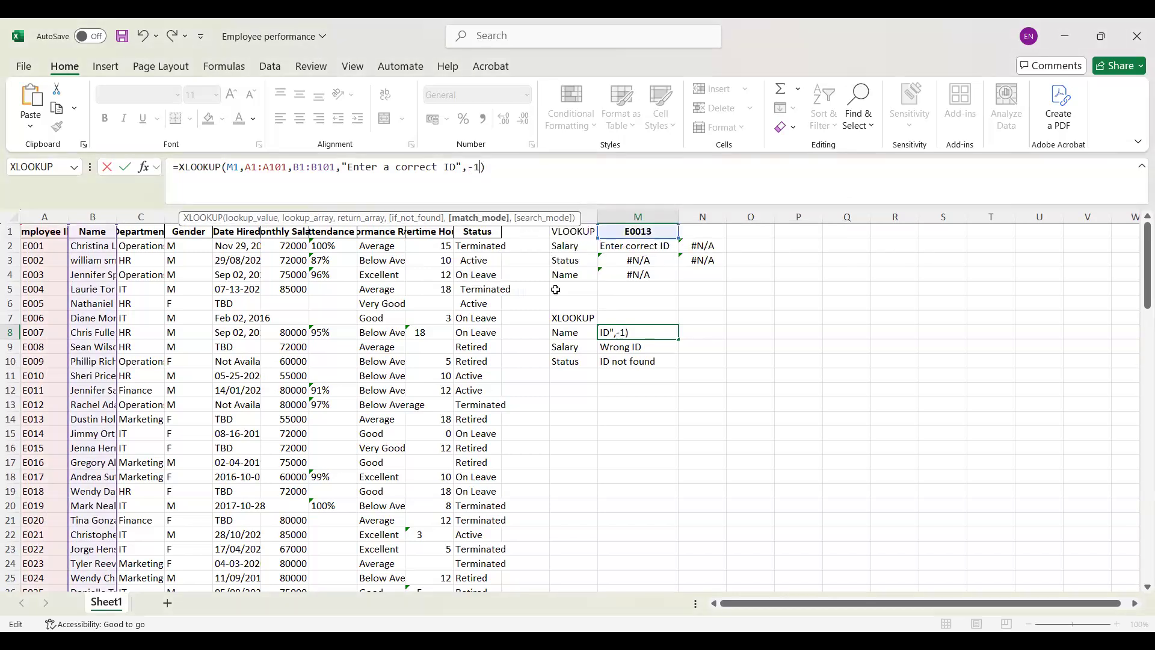
{"action": "key", "text": "Return"}
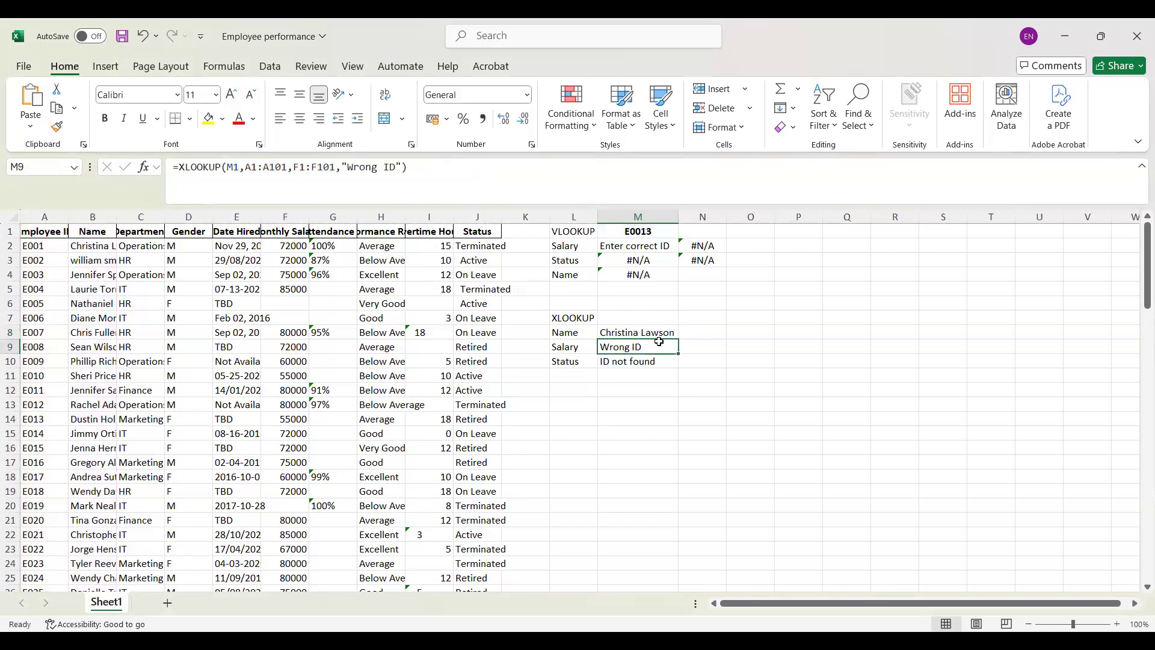
Step: Change the invalid employee ID in M1 so that its extra zero stands at the end
{"action": "double_click", "coordinate": [641, 229]}
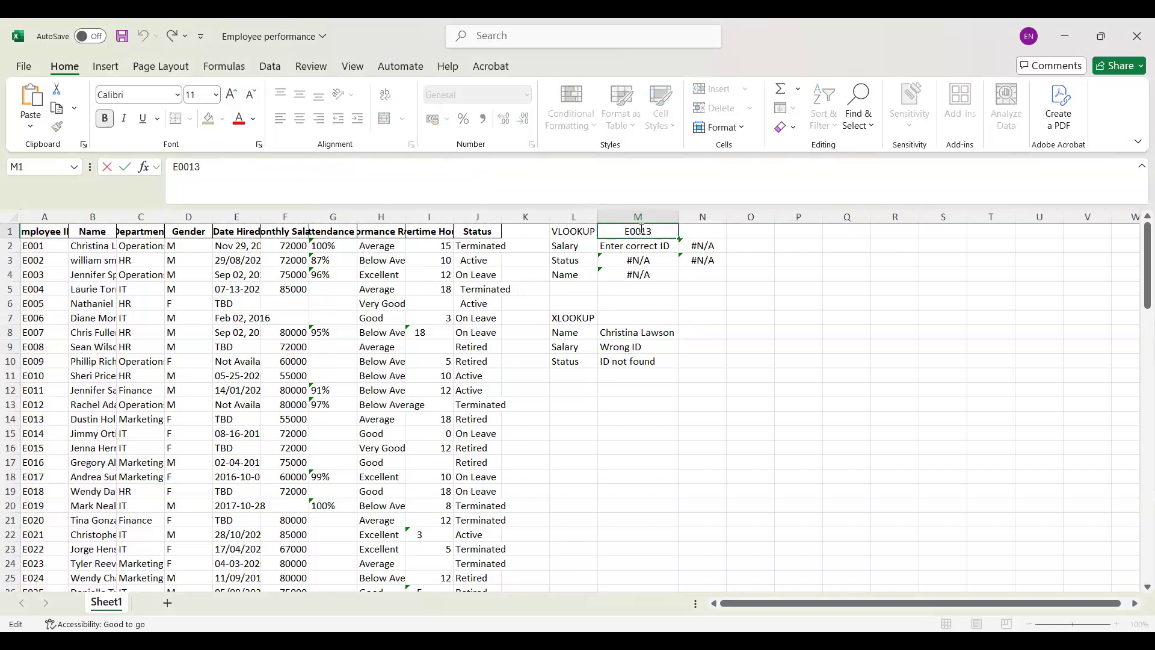
{"action": "key", "text": "BackSpace"}
{"action": "key", "text": "Return"}
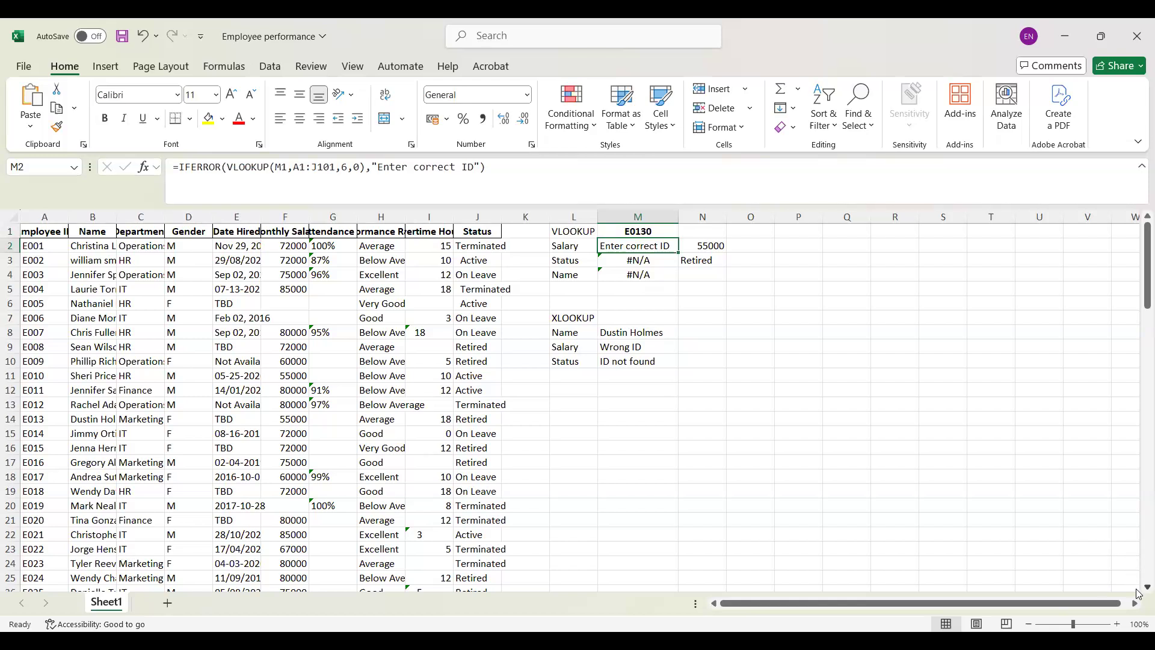
Step: Locate the employee returned by the Name XLOOKUP in the table by searching for their first name
{"action": "scroll", "coordinate": [1139, 594], "scroll_direction": "down", "scroll_amount": 2}
{"action": "scroll", "coordinate": [1138, 594], "scroll_direction": "down", "scroll_amount": 3}
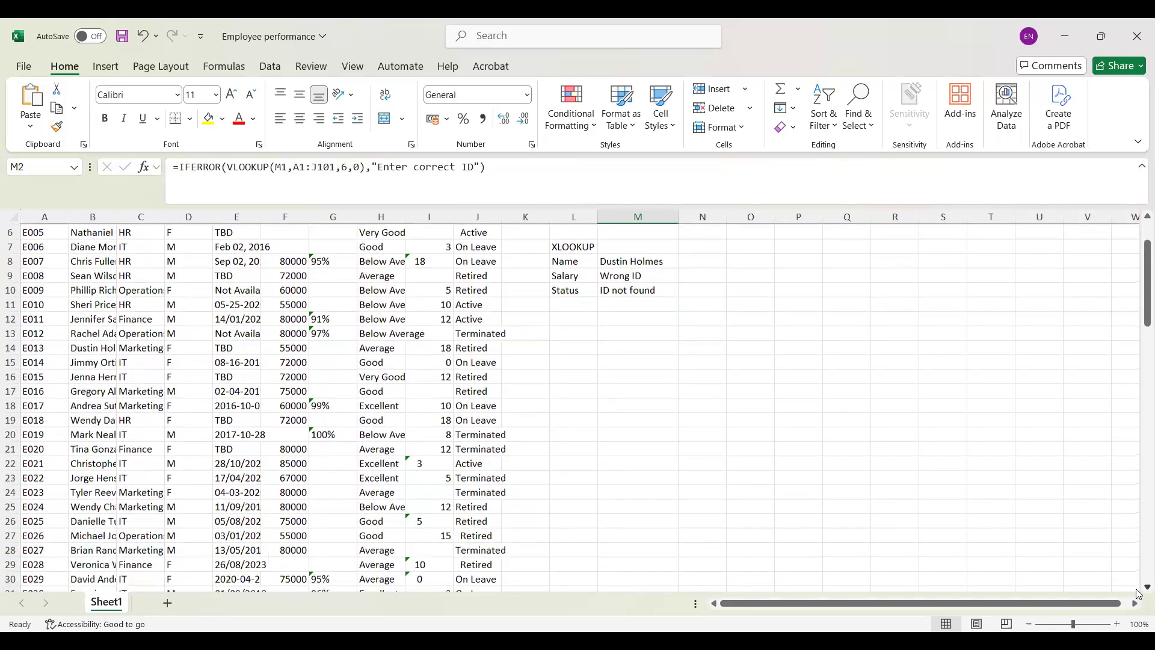
{"action": "scroll", "coordinate": [1138, 594], "scroll_direction": "down", "scroll_amount": 3}
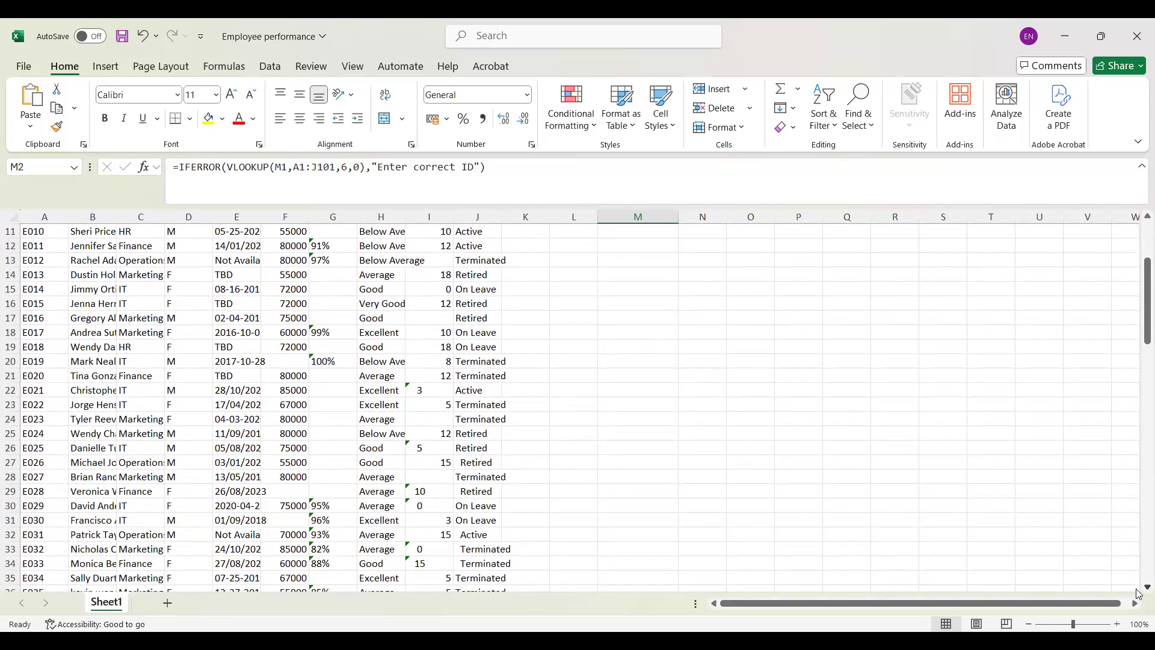
{"action": "scroll", "coordinate": [1138, 594], "scroll_direction": "down", "scroll_amount": 1}
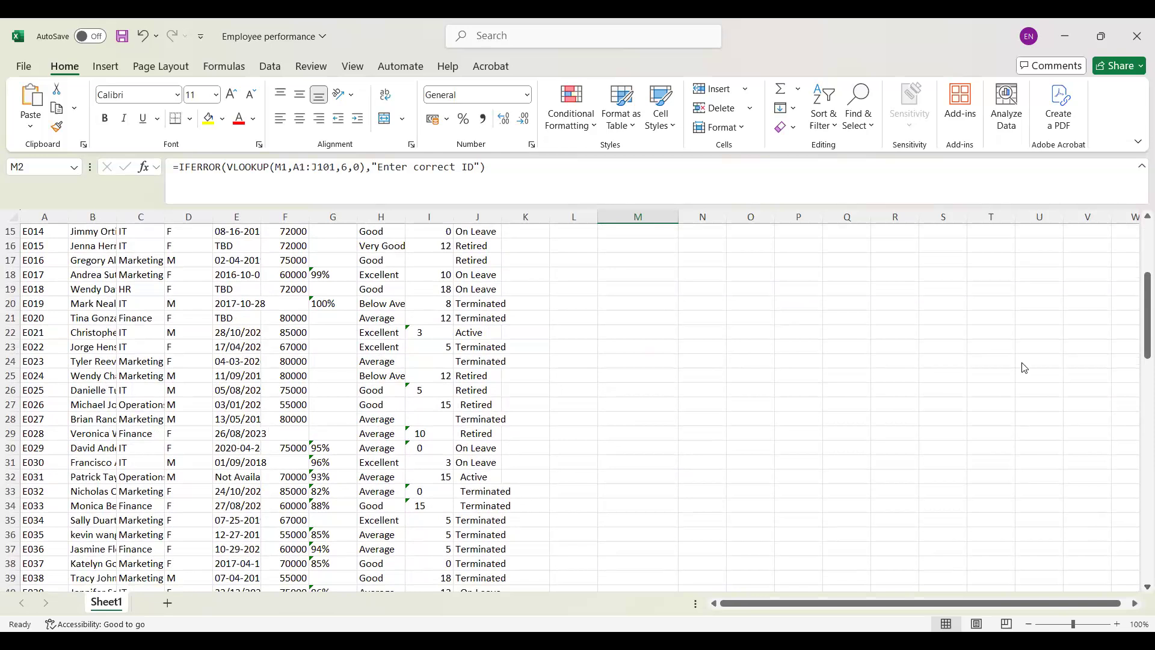
{"action": "key", "text": "ctrl+f"}
{"action": "type", "text": "dustin"}
{"action": "left_click", "coordinate": [966, 397]}
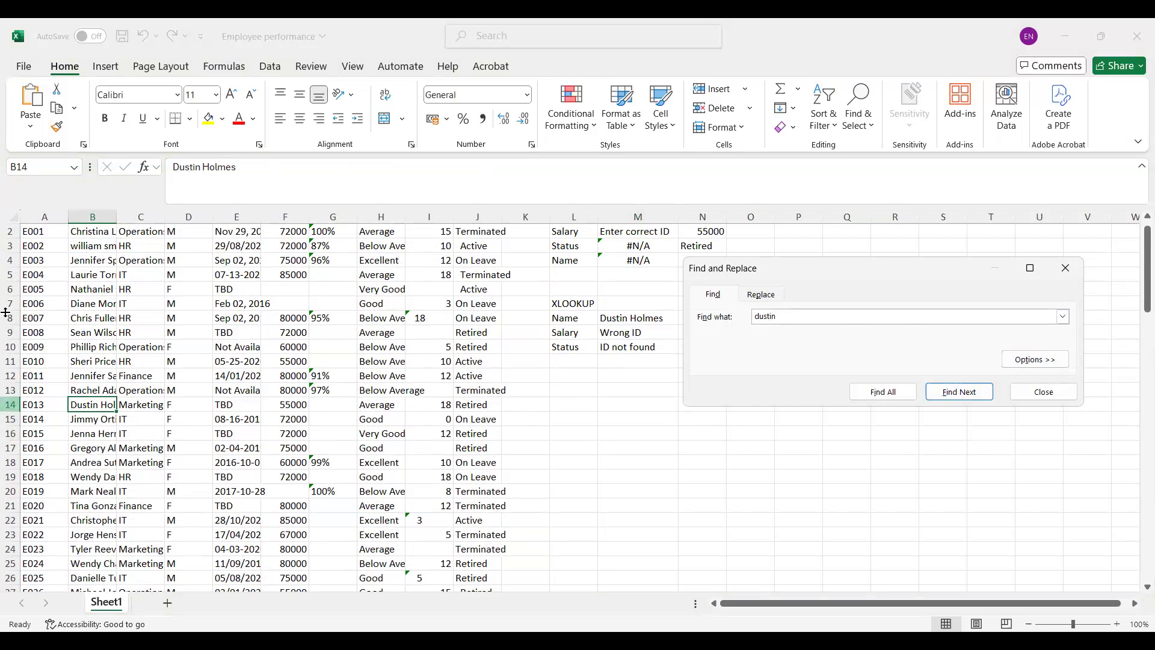
{"action": "left_click_drag", "start_coordinate": [12, 238], "coordinate": [13, 231]}
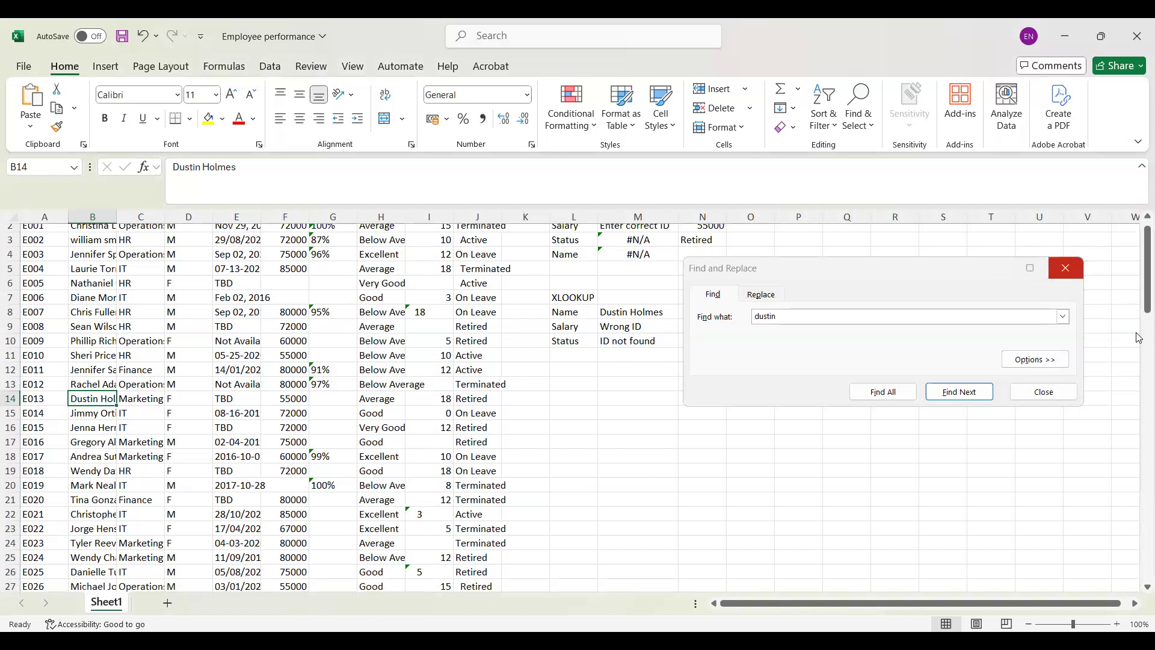
{"action": "left_click", "coordinate": [1064, 268]}
{"action": "left_click_drag", "start_coordinate": [1145, 284], "coordinate": [1145, 267]}
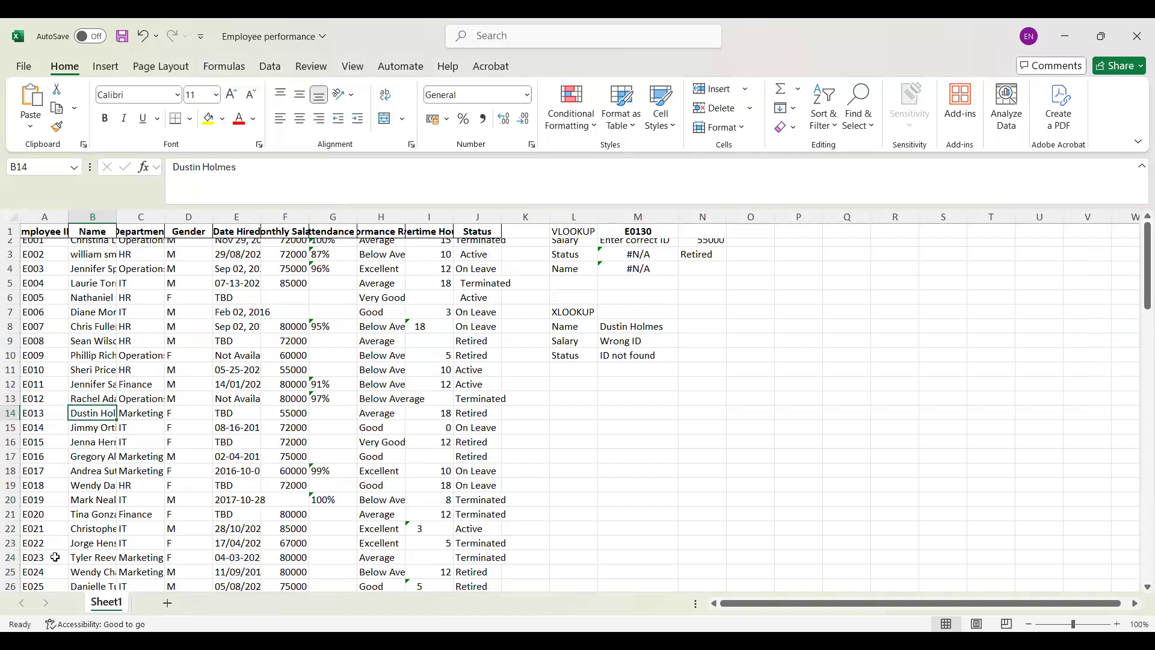
Step: Examine the employee ID in M1 and the Name XLOOKUP formula in M8
{"action": "double_click", "coordinate": [663, 232]}
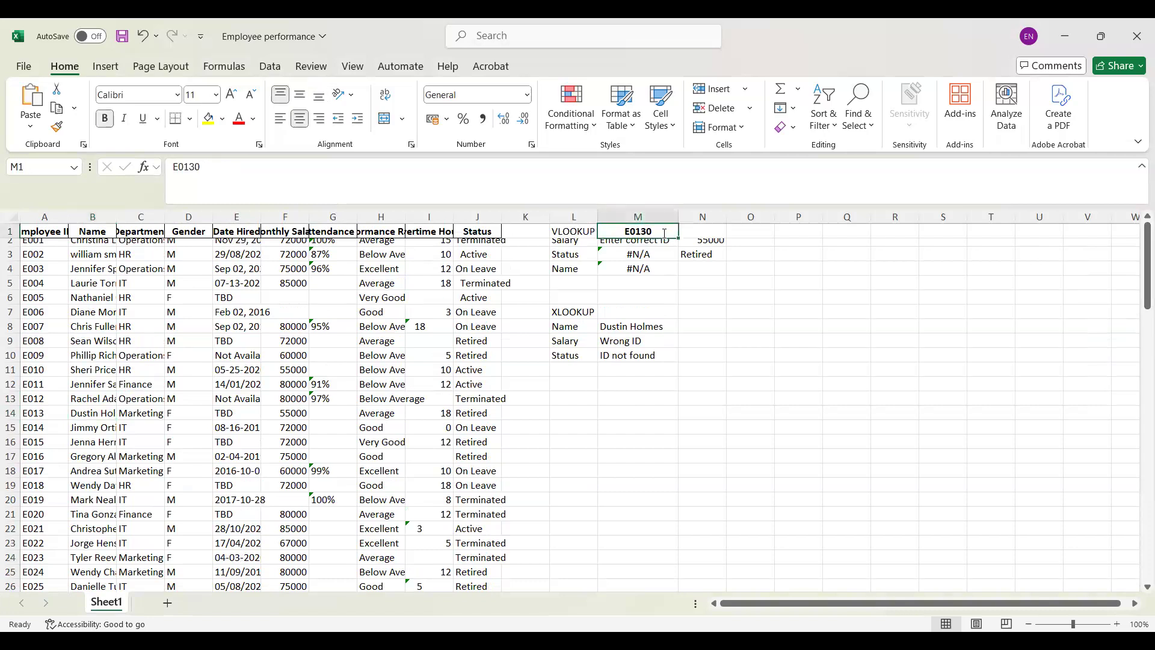
{"action": "double_click", "coordinate": [633, 333]}
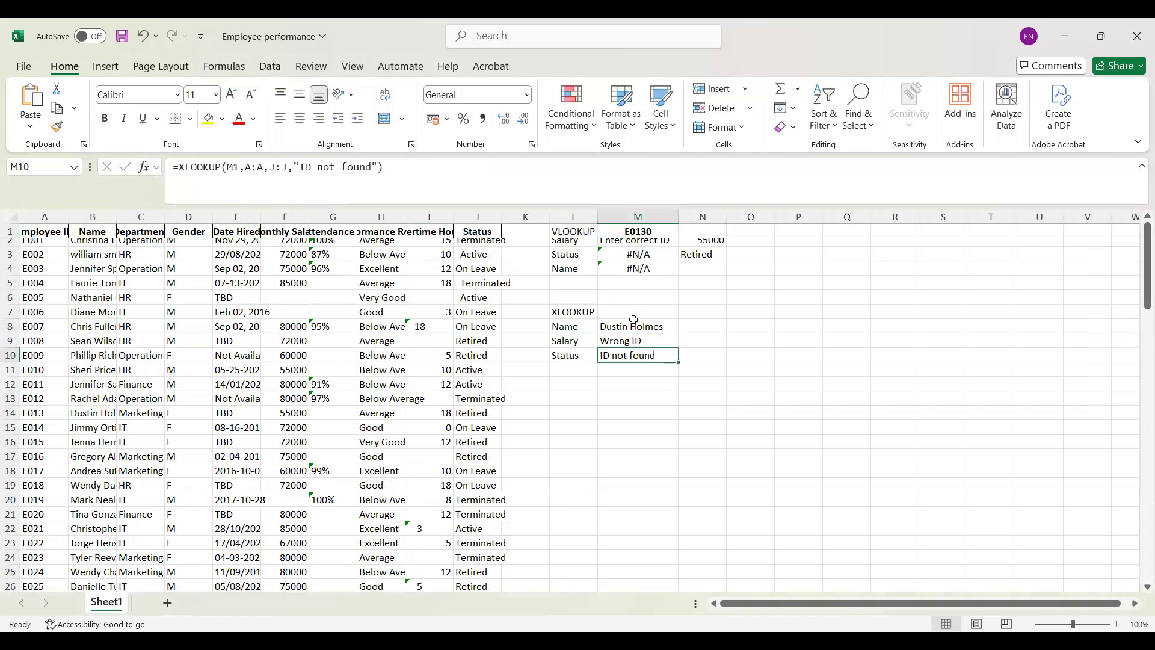
{"action": "left_click", "coordinate": [634, 320]}
{"action": "key", "text": "Up"}
{"action": "key", "text": "Up"}
{"action": "key", "text": "Up"}
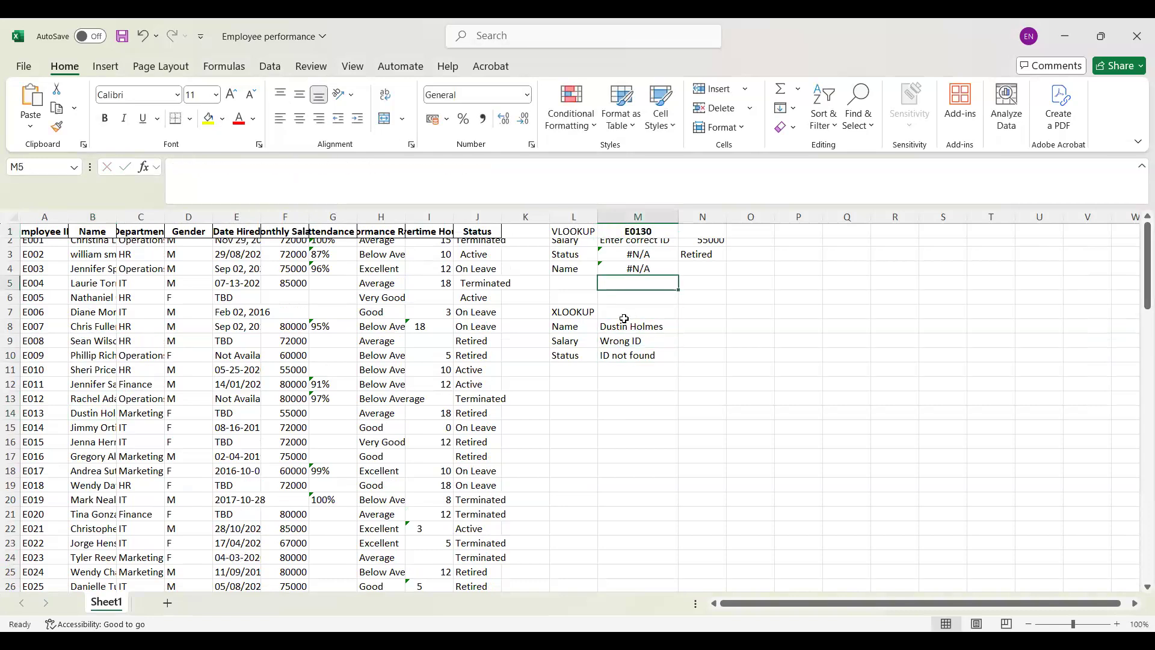
{"action": "left_click", "coordinate": [629, 325]}
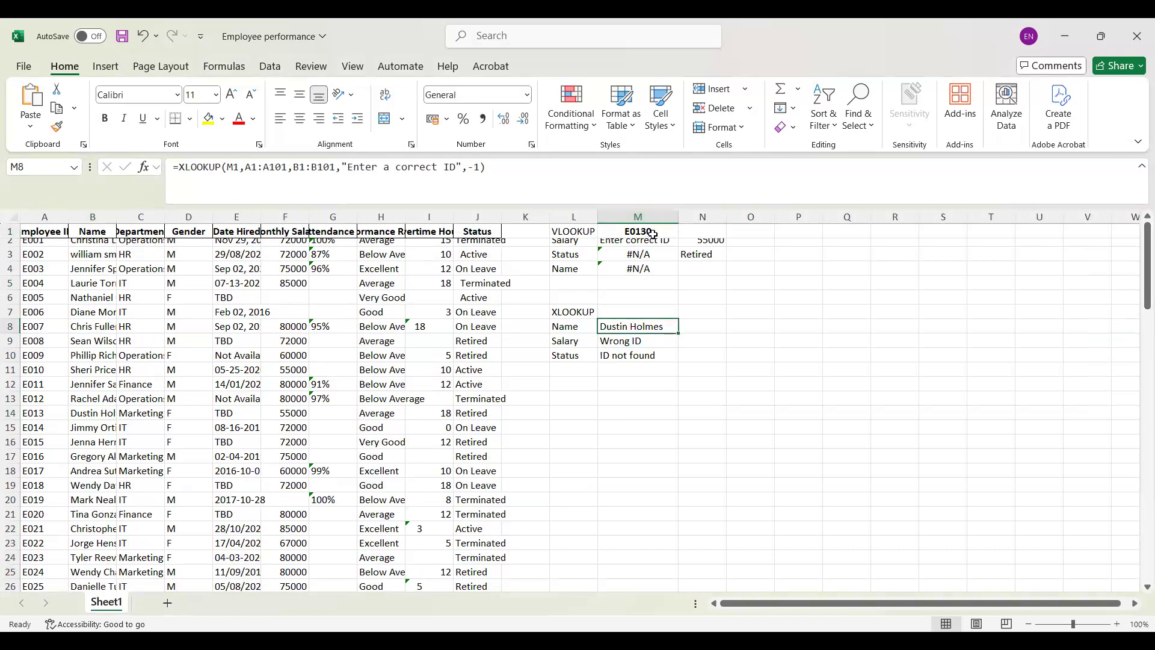
Step: Swap the last two digits of the invalid employee ID in M1
{"action": "left_click", "coordinate": [654, 232]}
{"action": "double_click", "coordinate": [654, 232]}
{"action": "key", "text": "BackSpace"}
{"action": "key", "text": "BackSpace"}
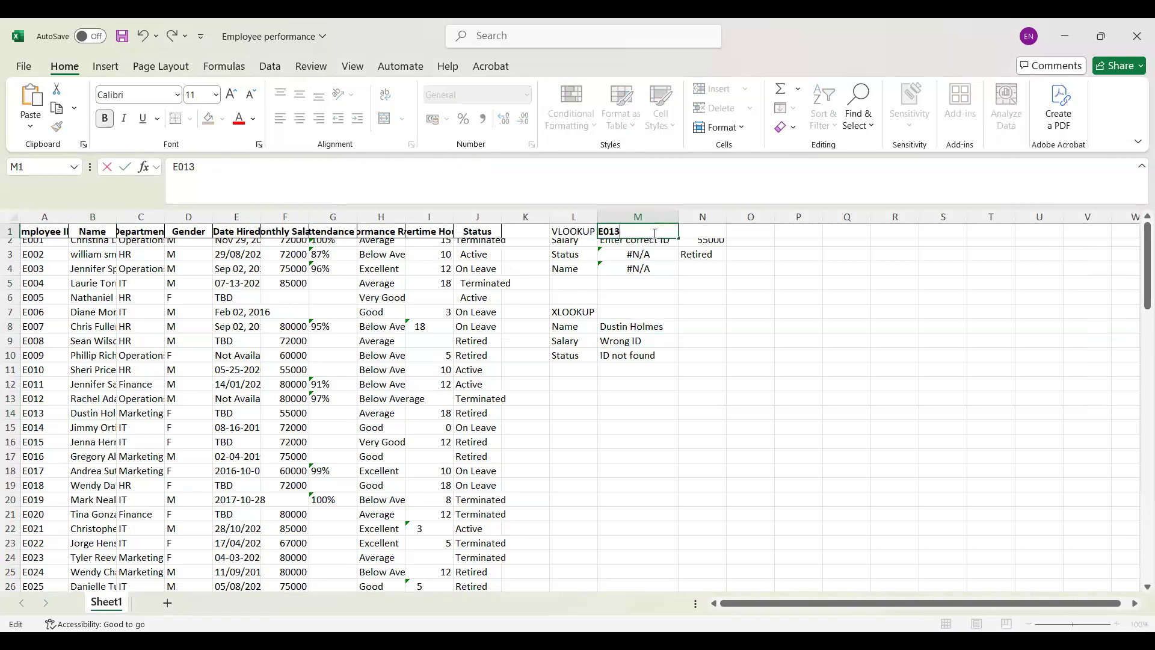
{"action": "type", "text": "03"}
{"action": "key", "text": "Return"}
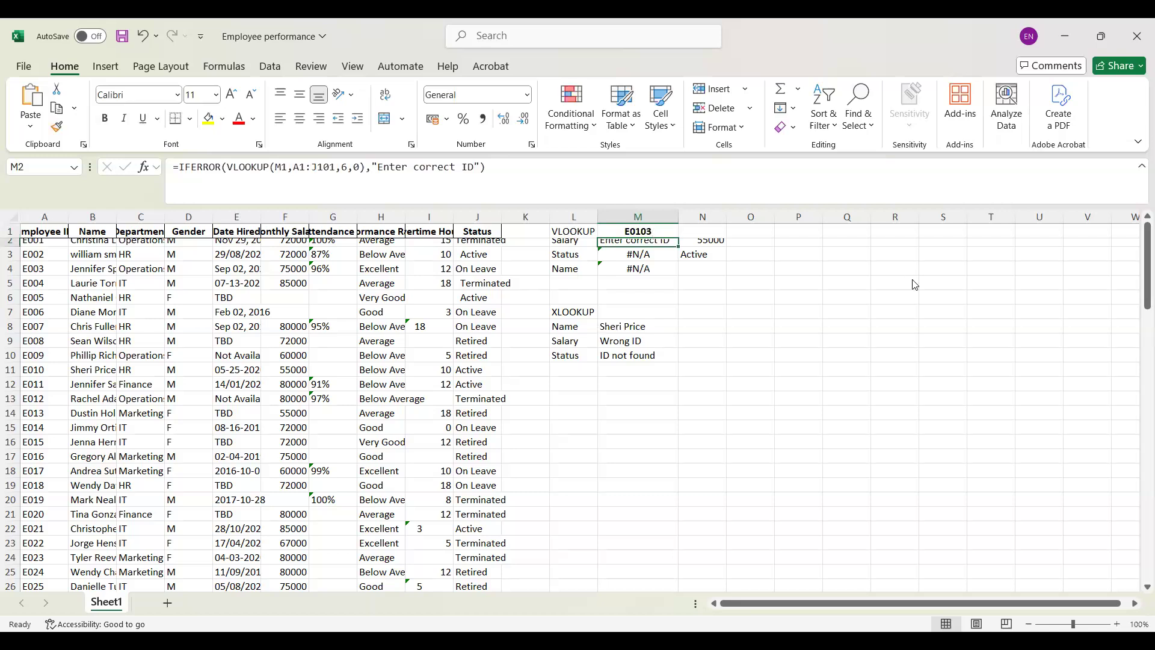
Step: Search the sheet for the first name of the employee returned by the Name XLOOKUP in M8
{"action": "key", "text": "ctrl+f"}
{"action": "type", "text": "sheri"}
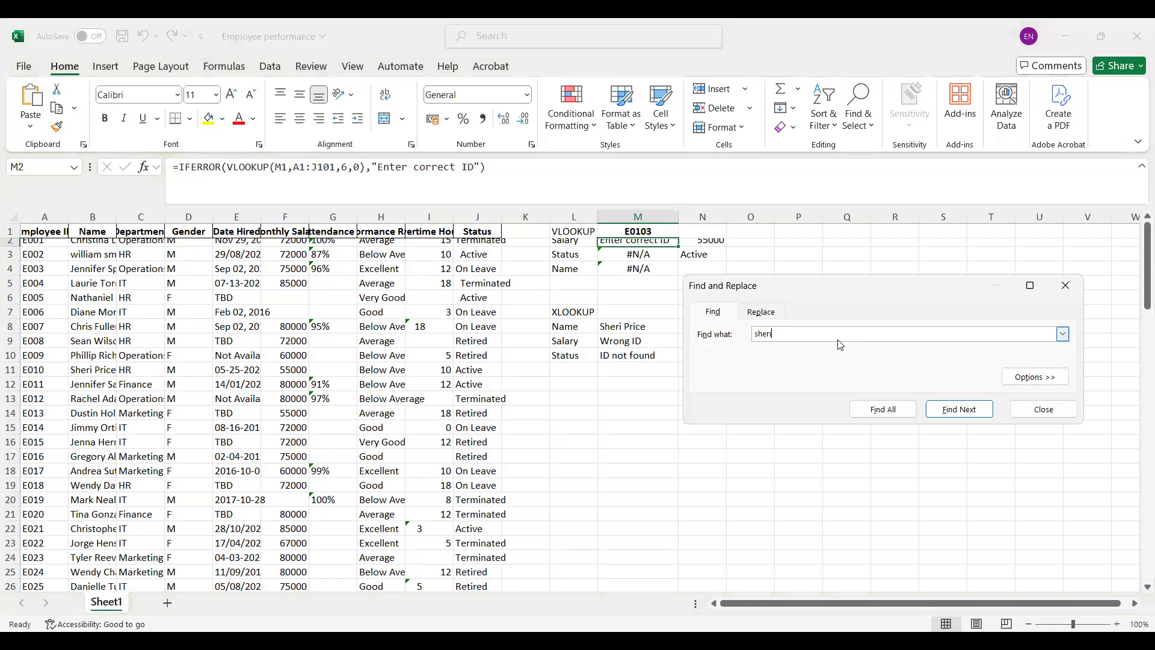
{"action": "left_click", "coordinate": [963, 413]}
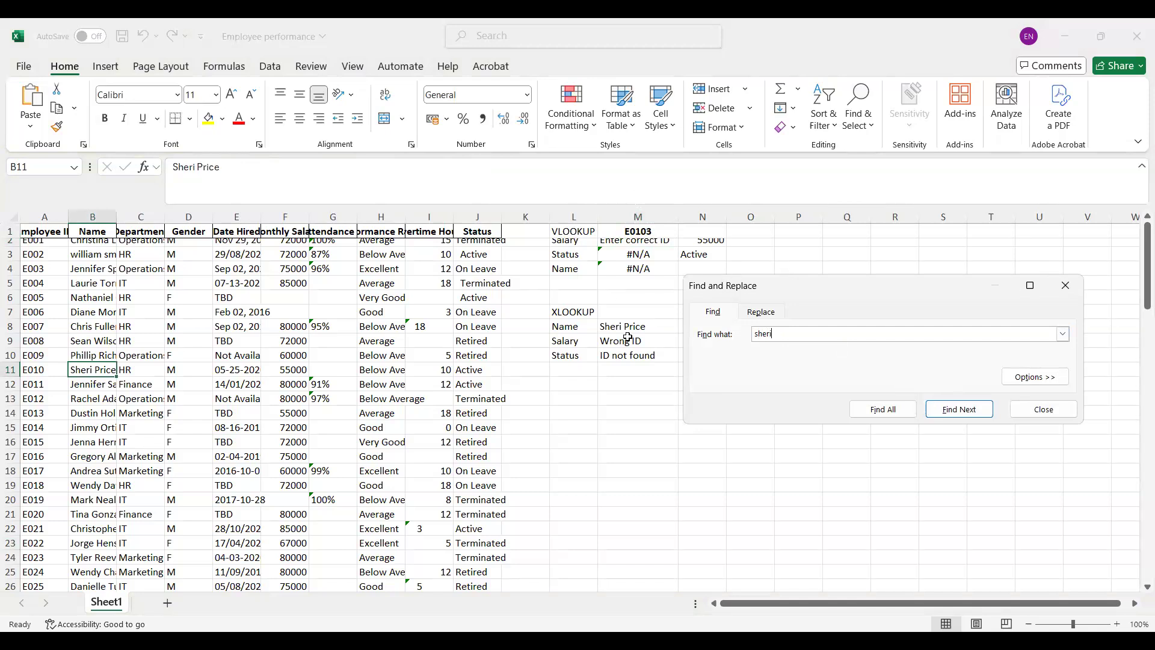
{"action": "key", "text": "Escape"}
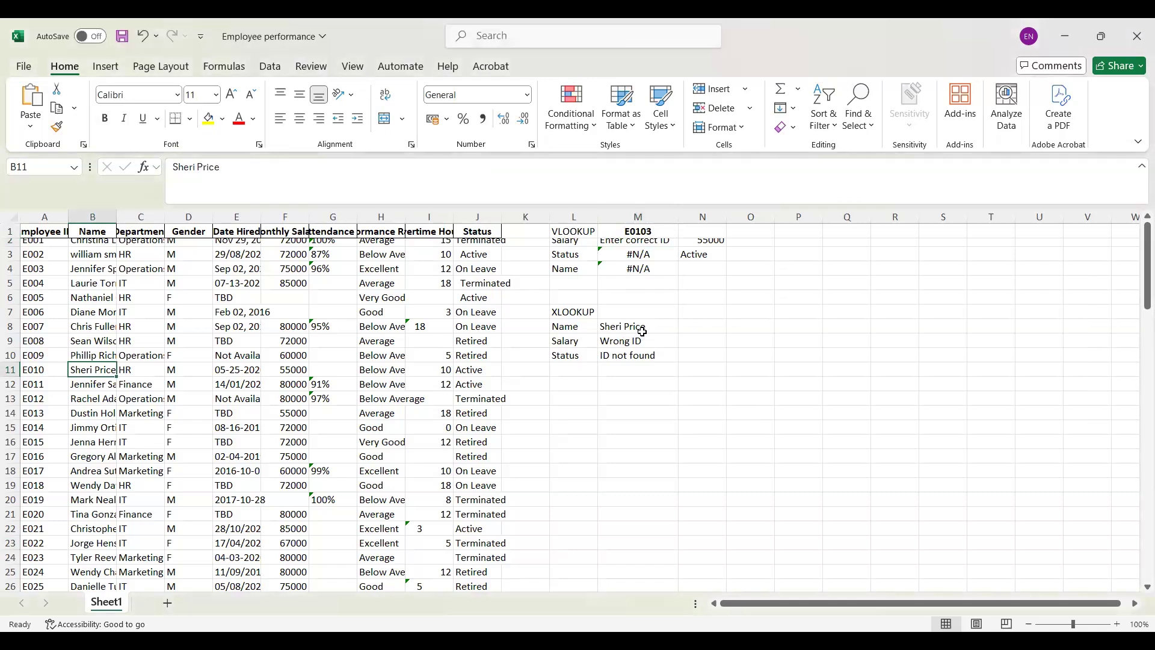
Step: Clear the match mode value from the Name XLOOKUP formula in M8
{"action": "left_click", "coordinate": [641, 332]}
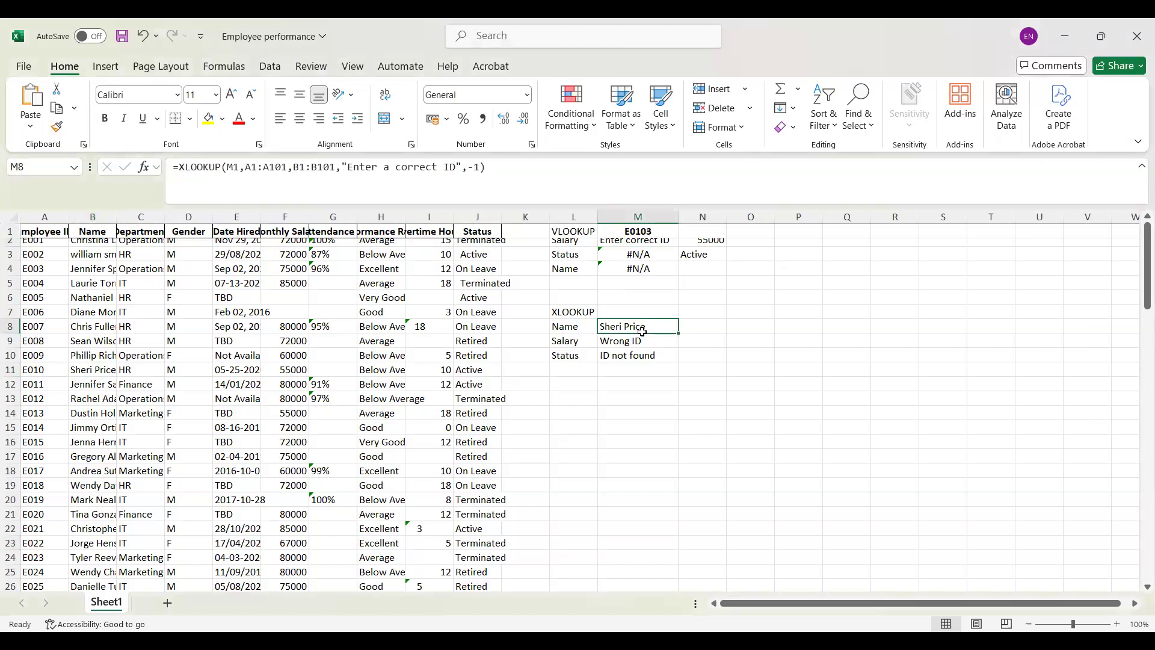
{"action": "left_click", "coordinate": [480, 167]}
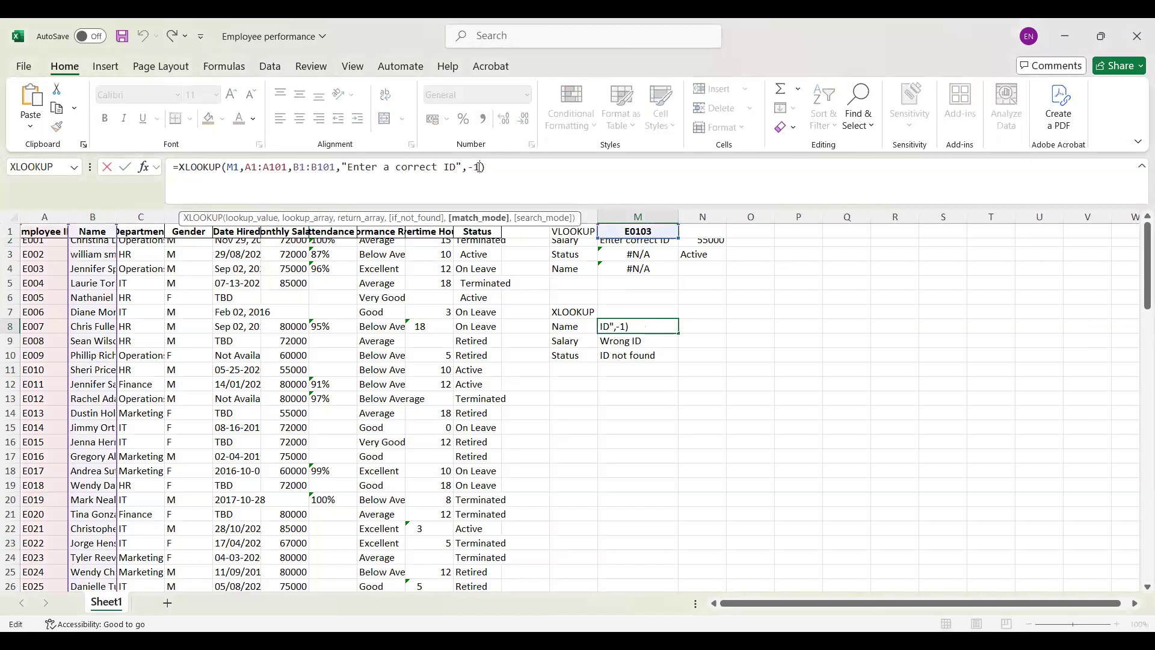
{"action": "key", "text": "BackSpace"}
{"action": "key", "text": "BackSpace"}
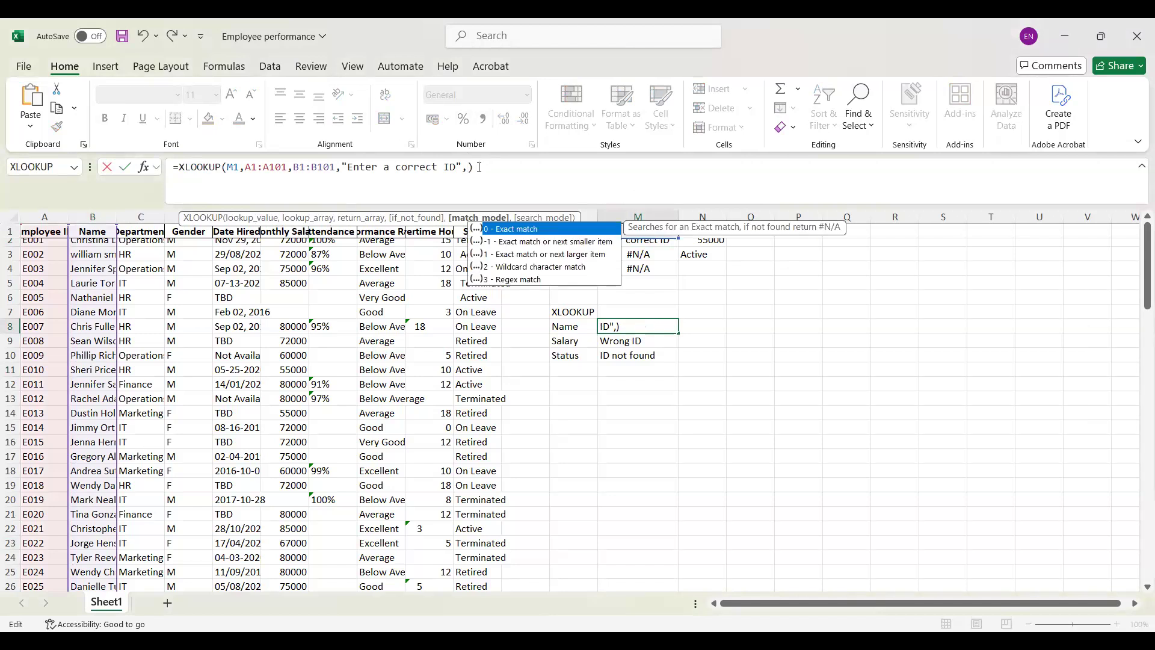
{"action": "key", "text": "Return"}
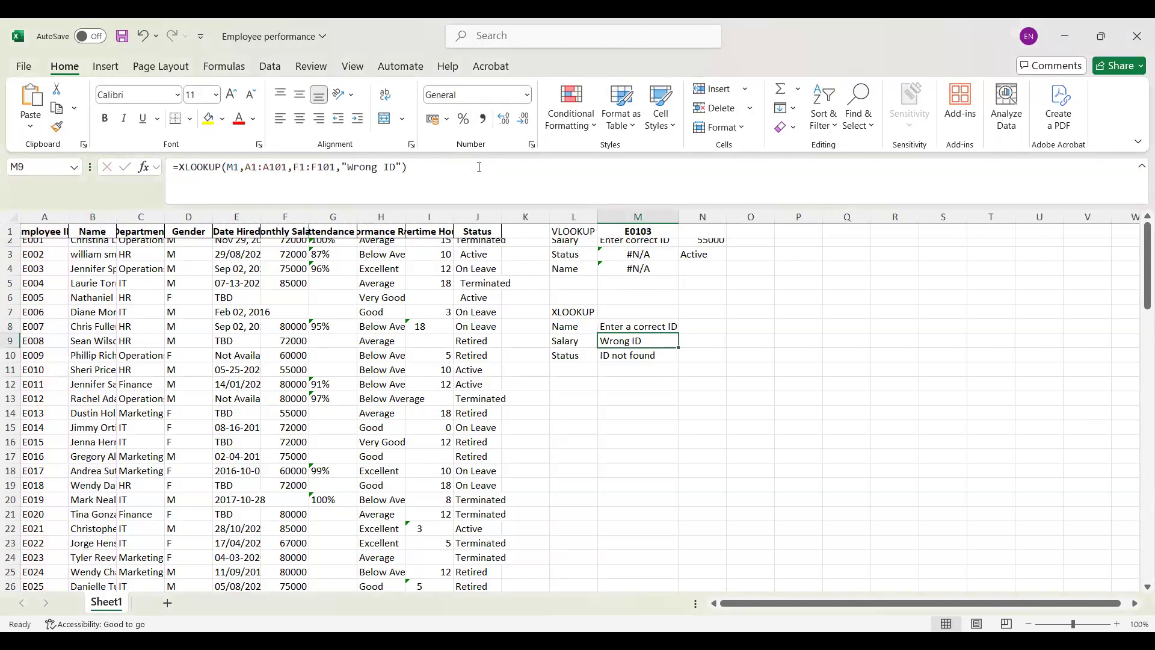
Step: Make the employee ID in M1 valid by removing its final digit
{"action": "left_click", "coordinate": [642, 236]}
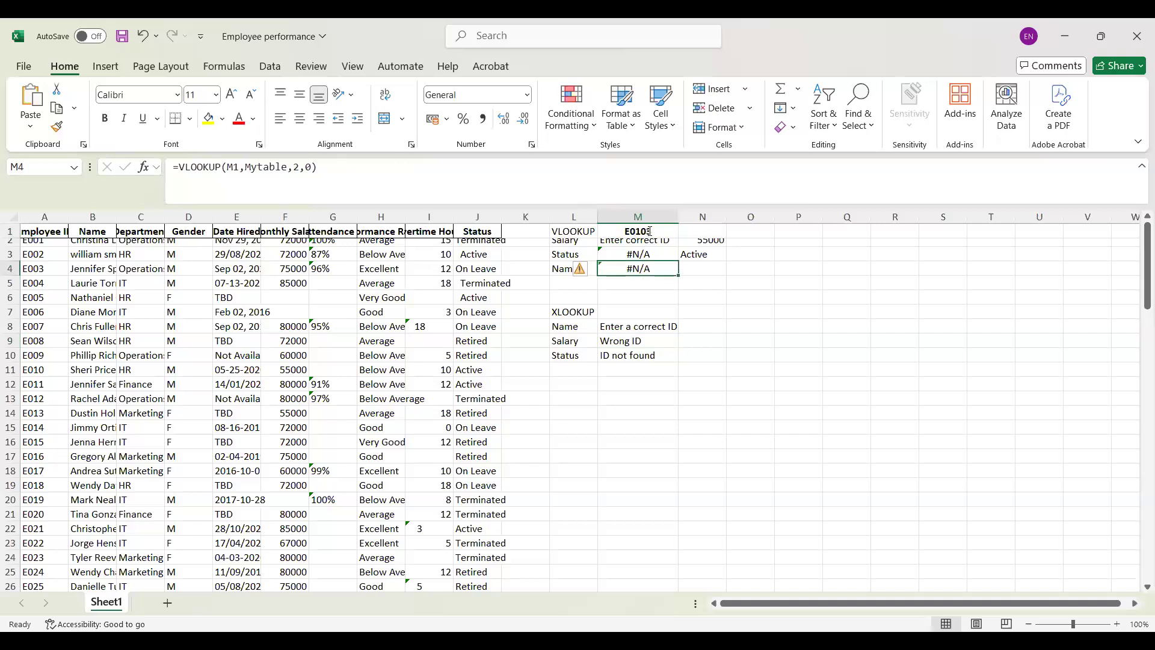
{"action": "double_click", "coordinate": [648, 231]}
{"action": "key", "text": "BackSpace"}
{"action": "key", "text": "Return"}
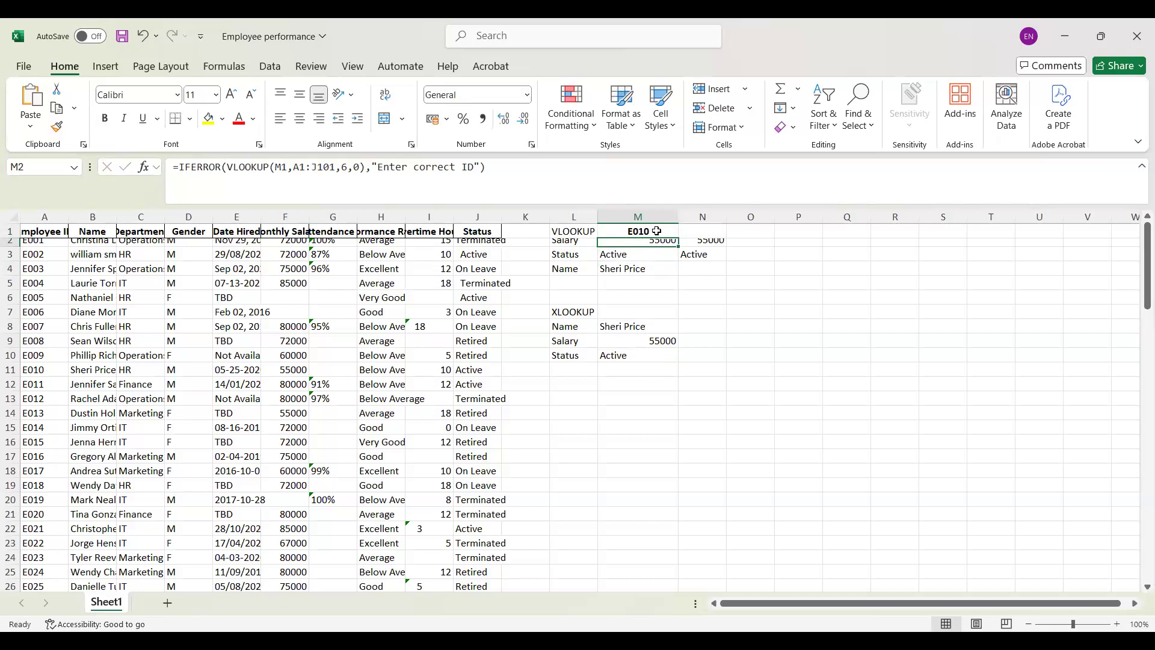
{"action": "left_click", "coordinate": [553, 401]}
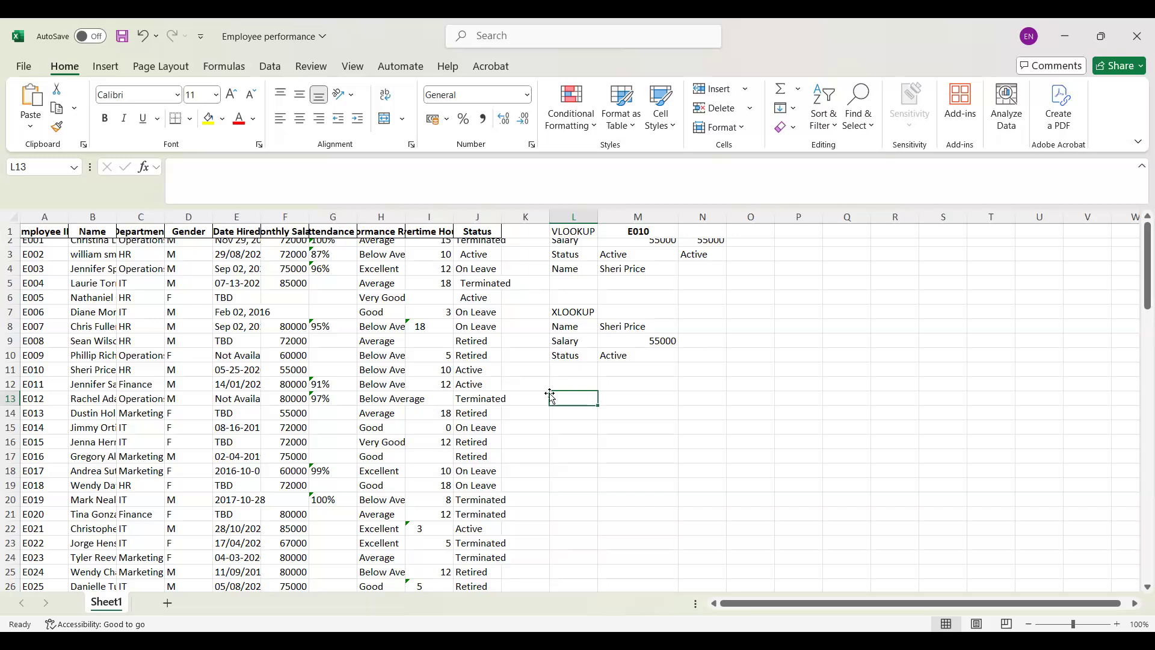
{"action": "type", "text": "="}
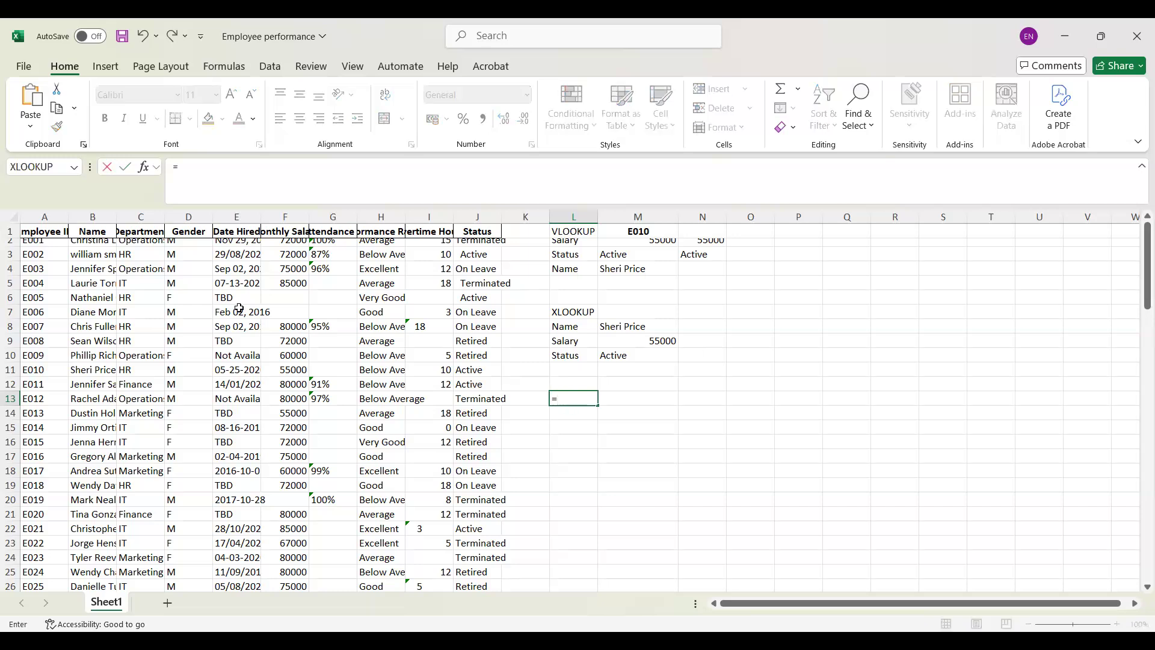
{"action": "left_click", "coordinate": [527, 400]}
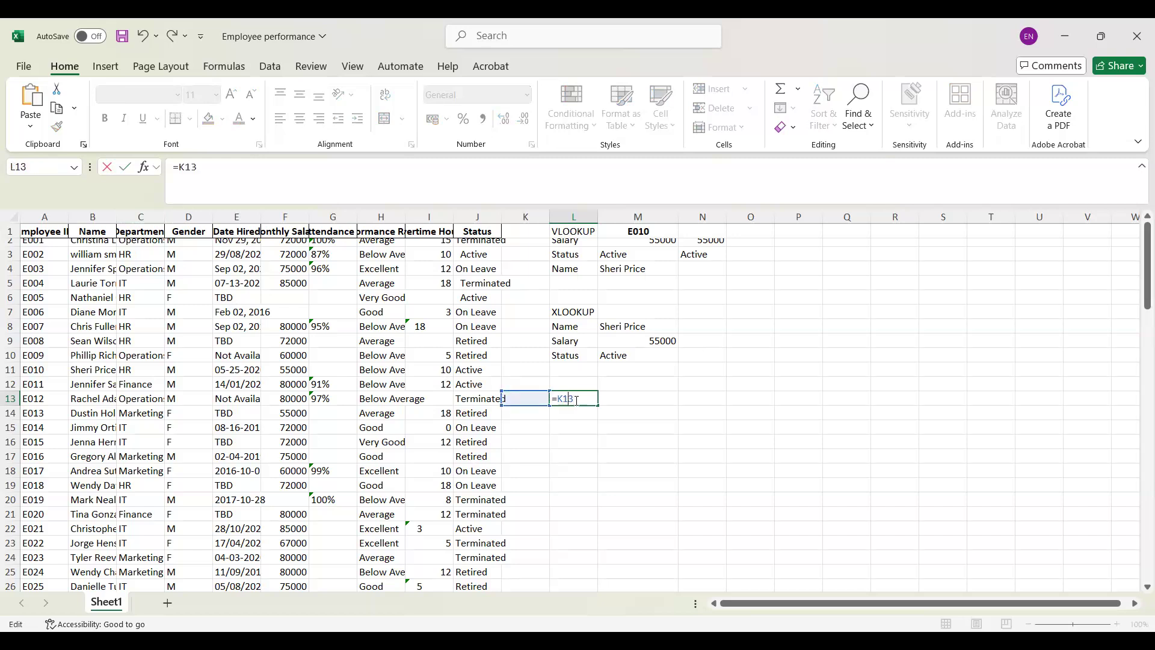
{"action": "key", "text": "BackSpace"}
{"action": "key", "text": "BackSpace"}
{"action": "key", "text": "BackSpace"}
{"action": "key", "text": "BackSpace"}
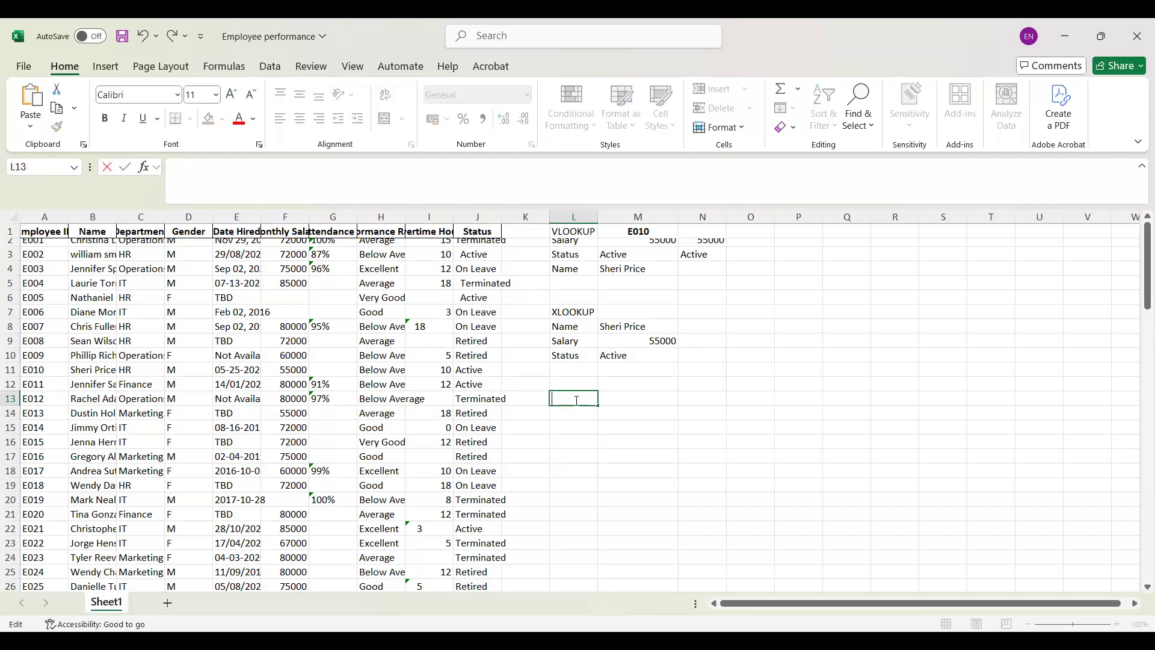
Step: Enter the heading MATCH in cell L13
{"action": "type", "text": "MATCH"}
{"action": "key", "text": "Return"}
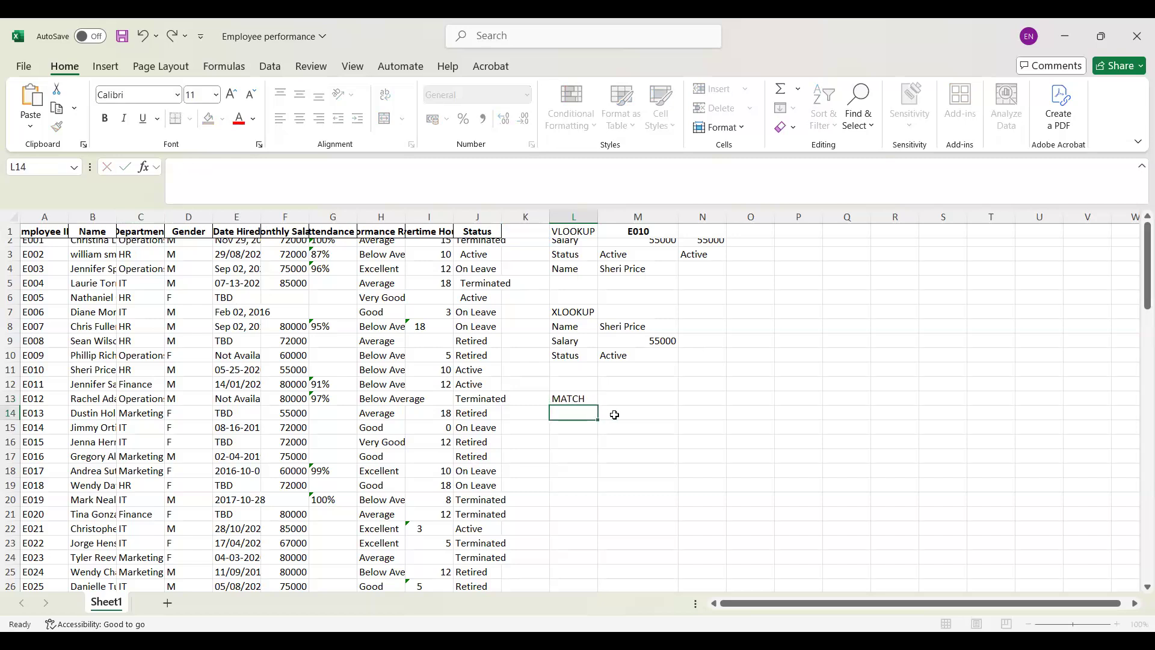
Step: Start a formula in M14 and insert the MATCH function by searching for "match" among the functions
{"action": "left_click", "coordinate": [626, 415]}
{"action": "type", "text": "="}
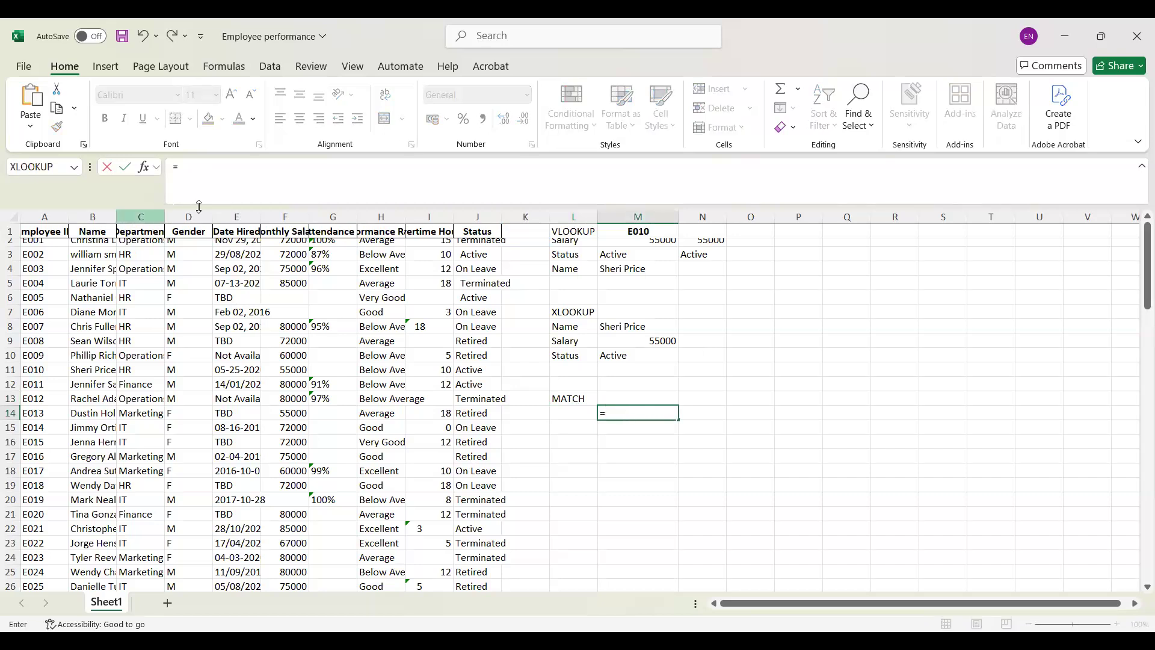
{"action": "left_click", "coordinate": [142, 168]}
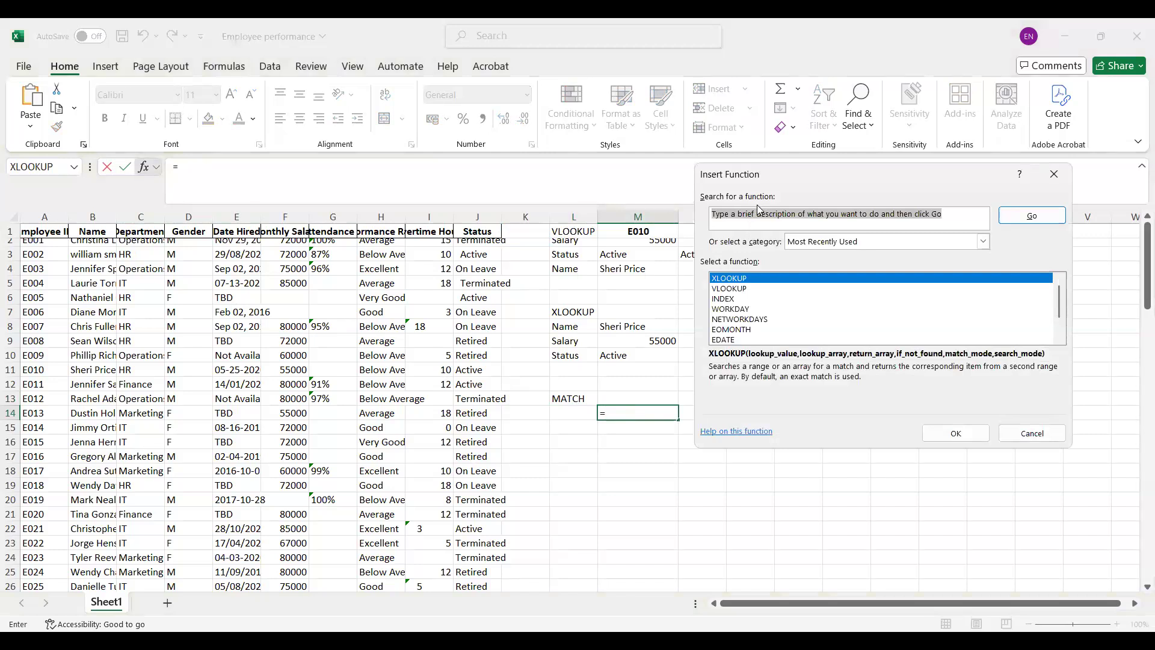
{"action": "type", "text": "match"}
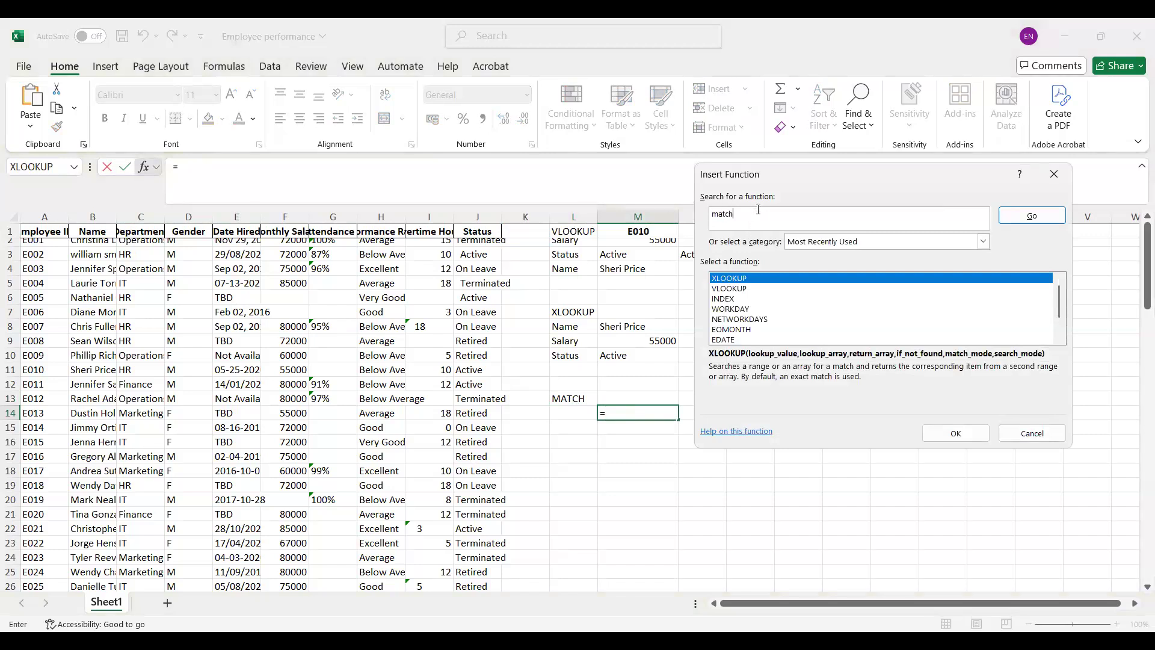
{"action": "key", "text": "Return"}
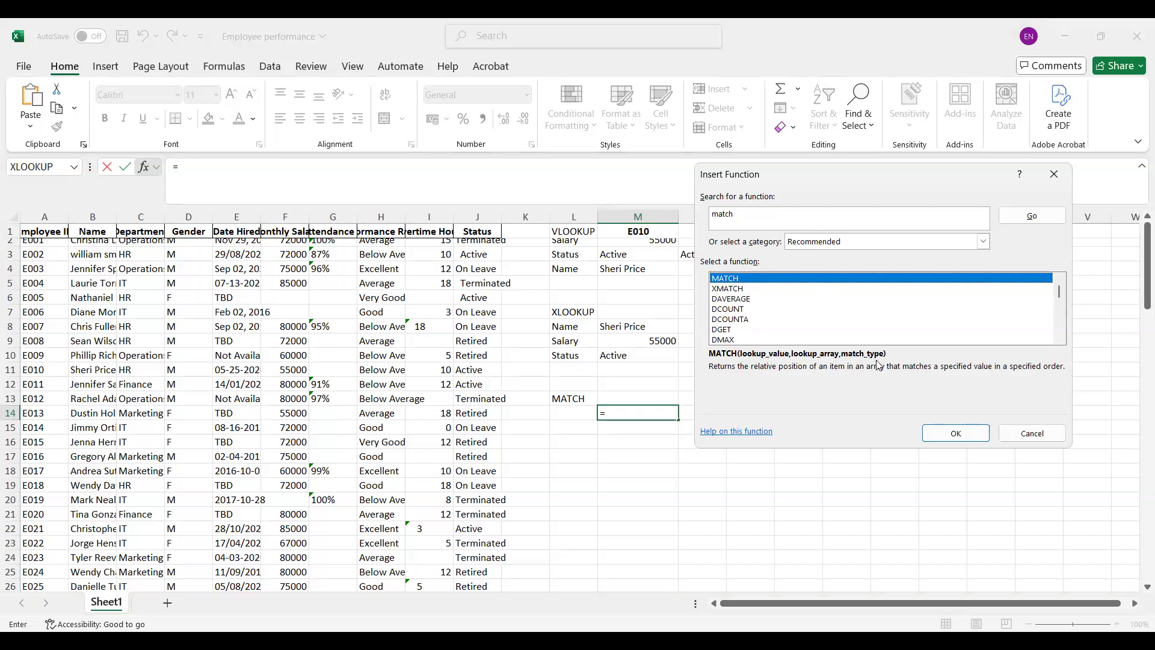
{"action": "left_click", "coordinate": [955, 433]}
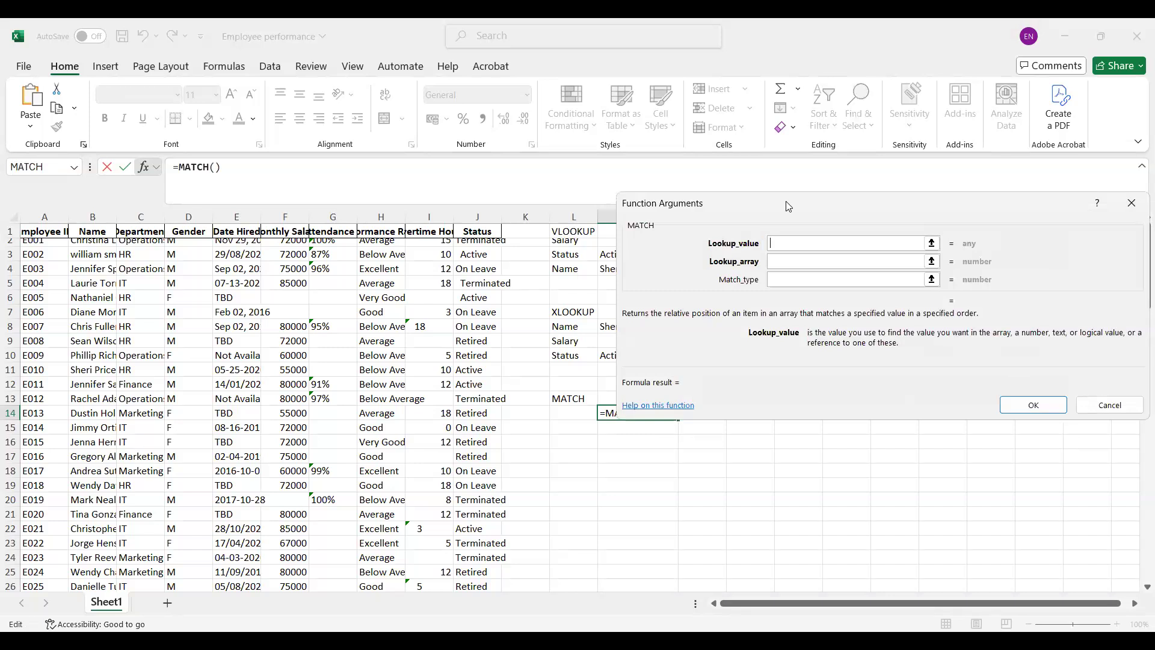
Step: Complete the MATCH function in M14 with M1 as the lookup value and column A as the lookup array
{"action": "left_click_drag", "start_coordinate": [788, 206], "coordinate": [857, 231]}
{"action": "left_click", "coordinate": [633, 238]}
{"action": "left_click", "coordinate": [628, 231]}
{"action": "left_click", "coordinate": [862, 284]}
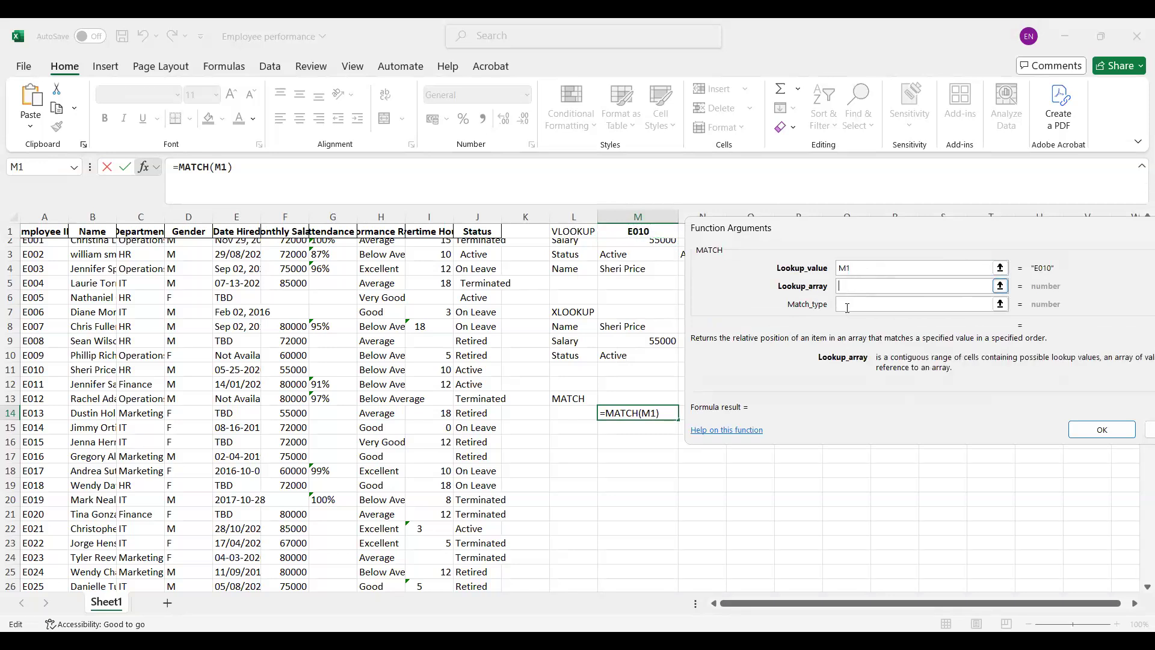
{"action": "left_click", "coordinate": [41, 212]}
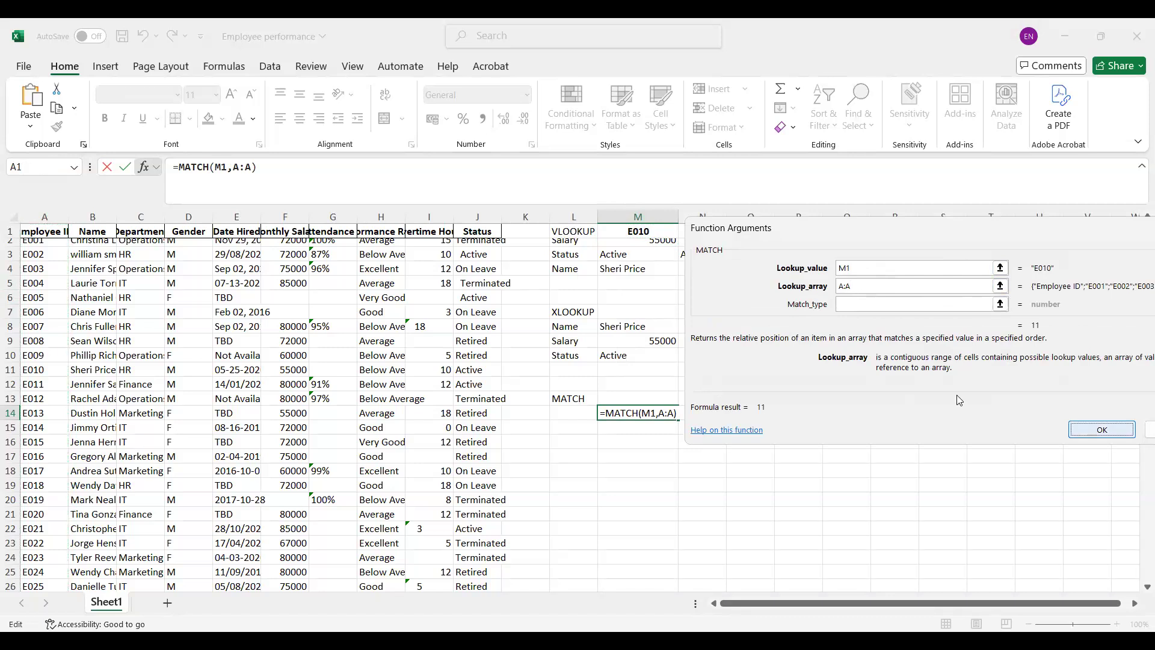
{"action": "key", "text": "Return"}
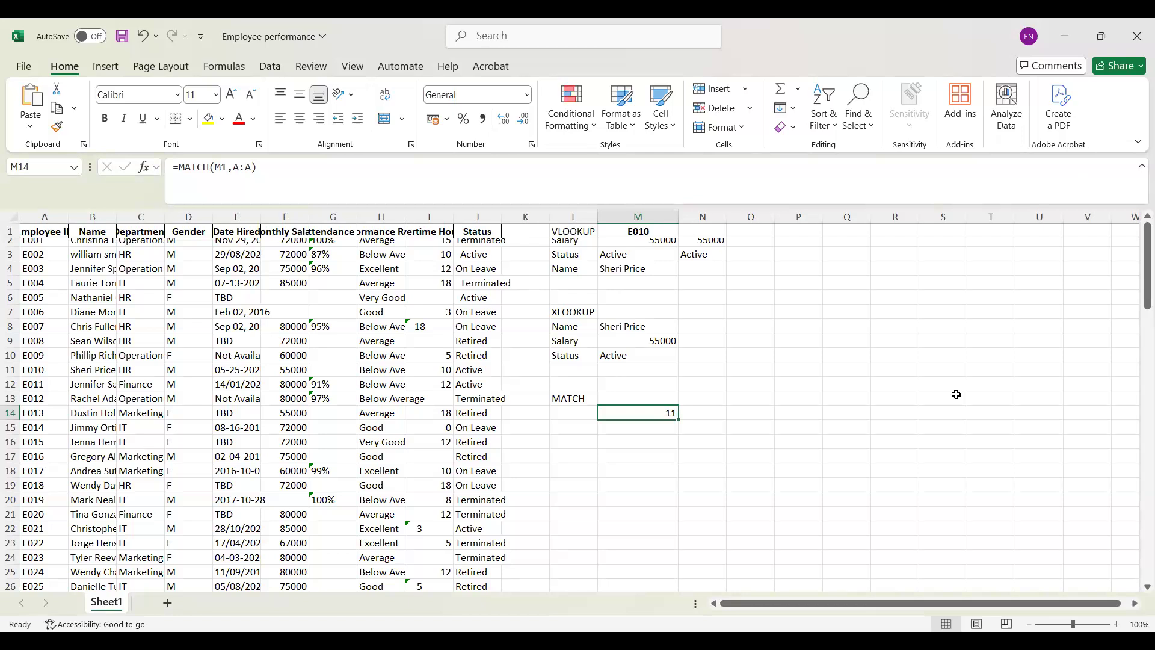
Step: Replace the last two digits of the employee ID in M1 with 20
{"action": "left_click", "coordinate": [641, 233]}
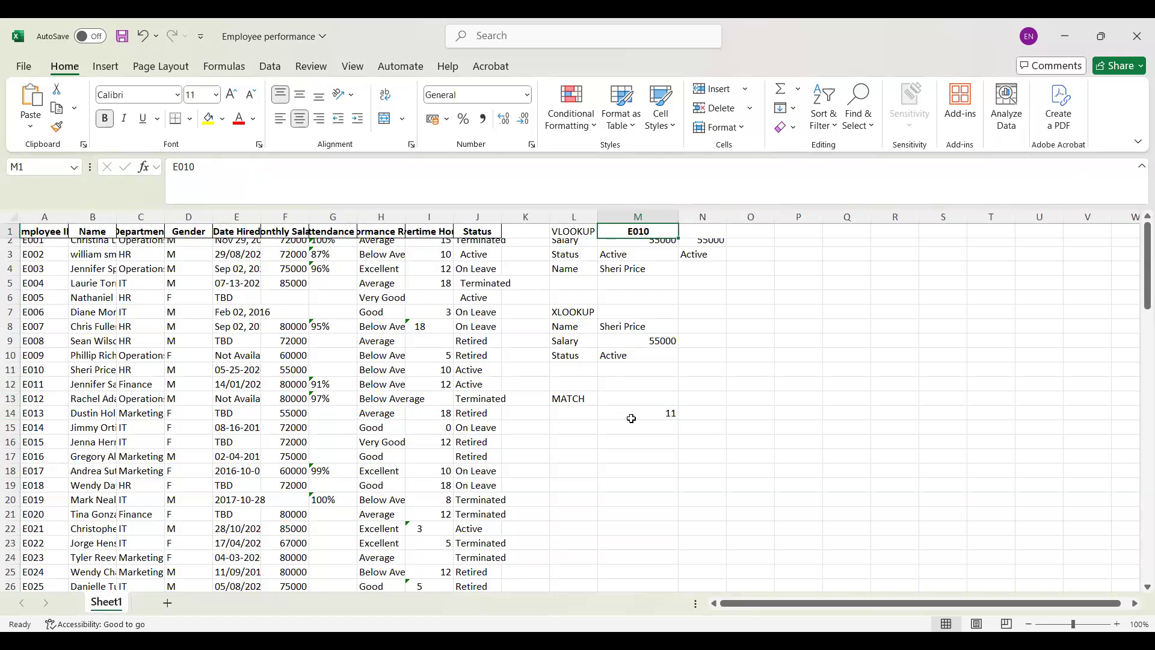
{"action": "double_click", "coordinate": [653, 231]}
{"action": "key", "text": "BackSpace"}
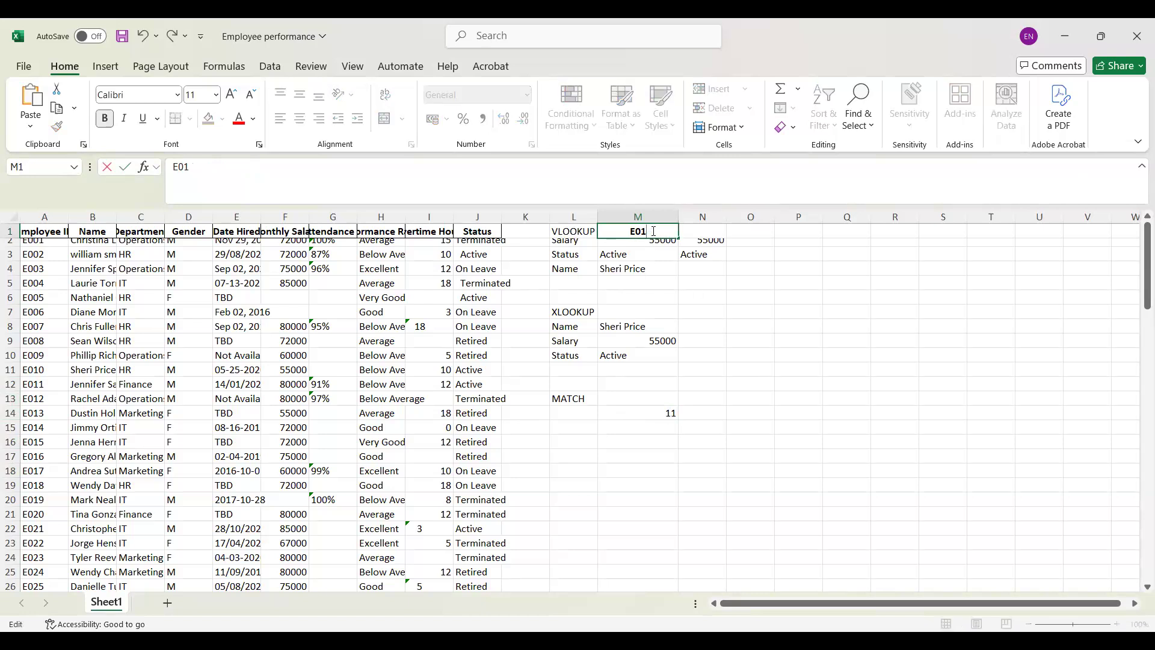
{"action": "key", "text": "BackSpace"}
{"action": "type", "text": "20"}
{"action": "key", "text": "Return"}
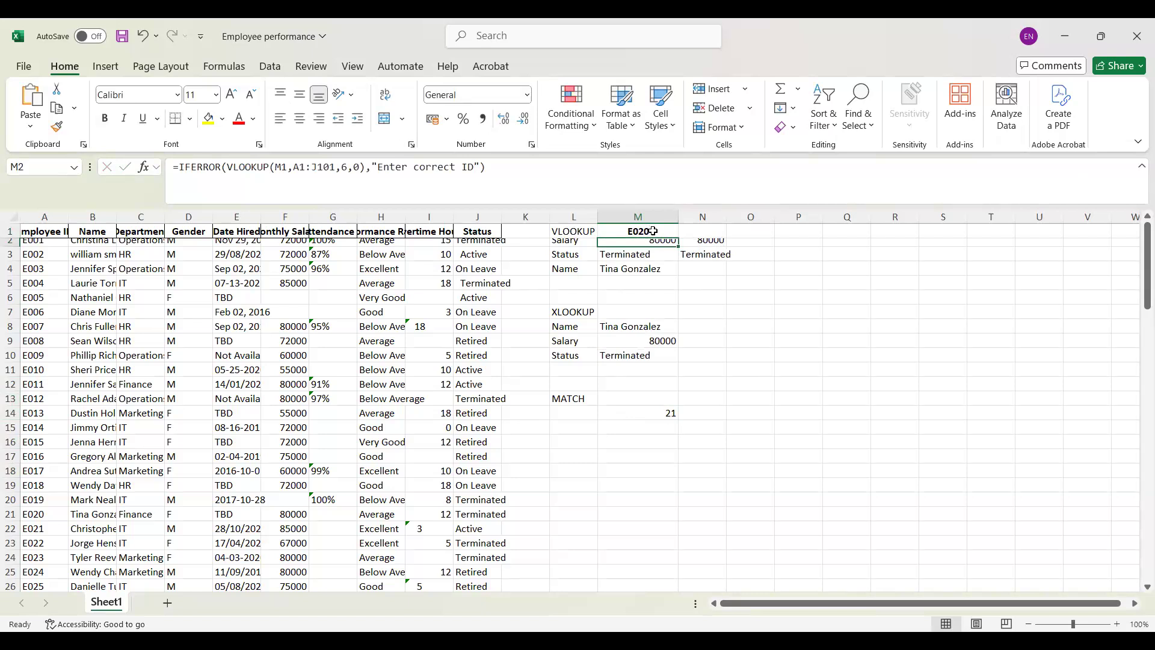
Step: Insert the INDEX function in L15 using the array,row_num,column_num argument list
{"action": "left_click", "coordinate": [572, 427]}
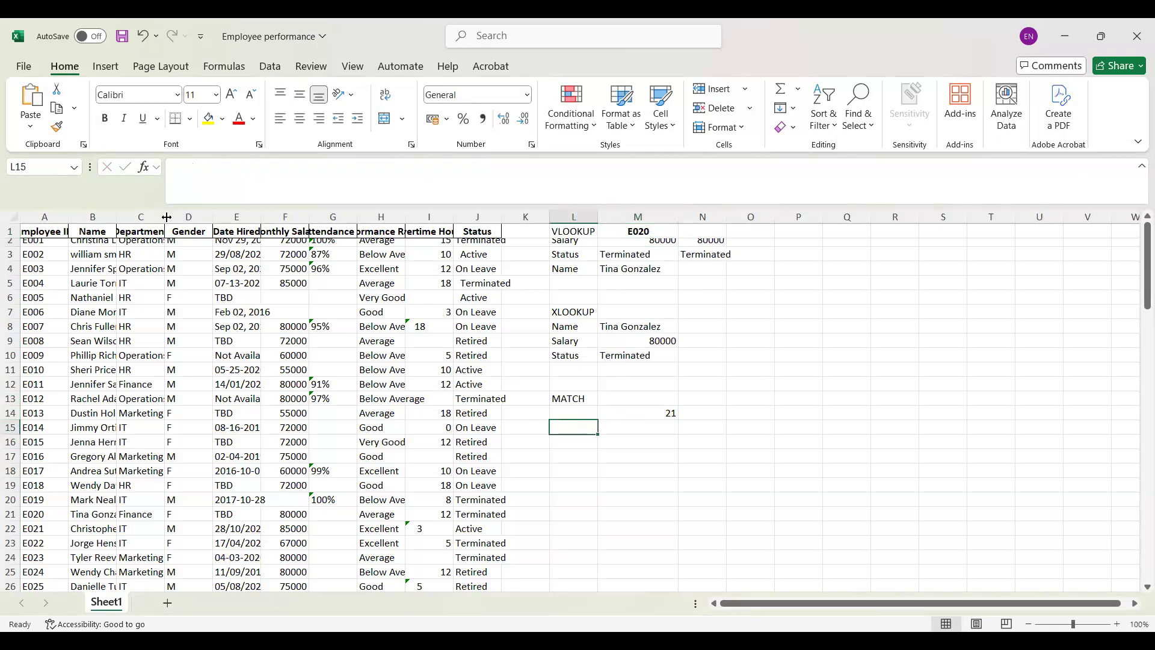
{"action": "left_click", "coordinate": [144, 168]}
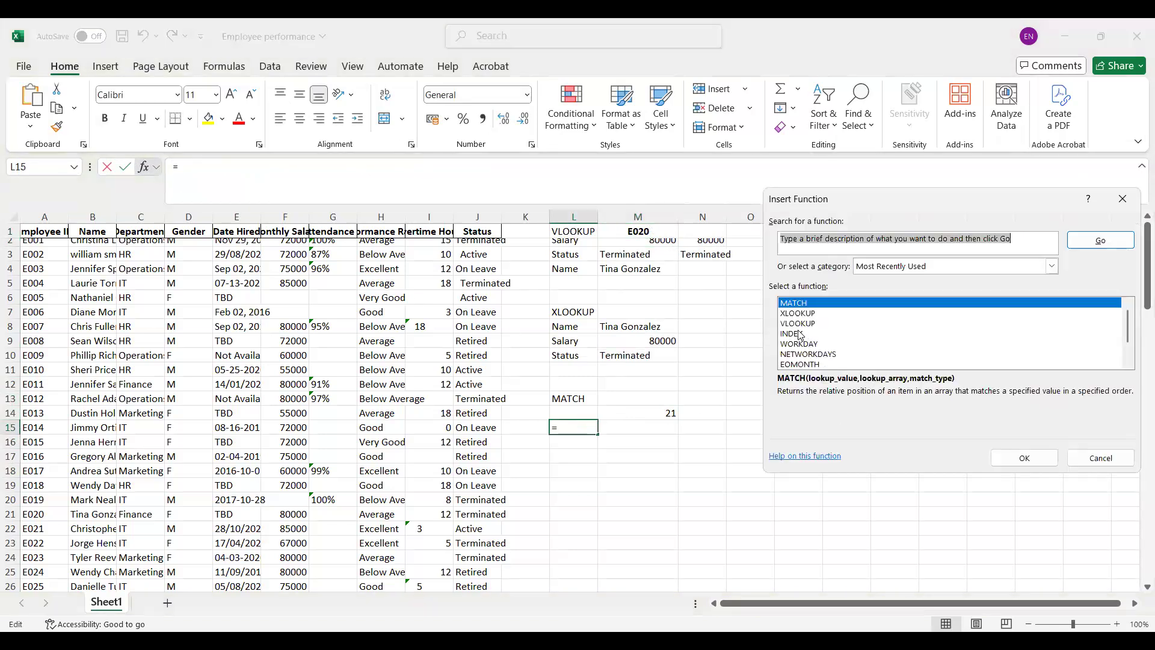
{"action": "left_click", "coordinate": [800, 334]}
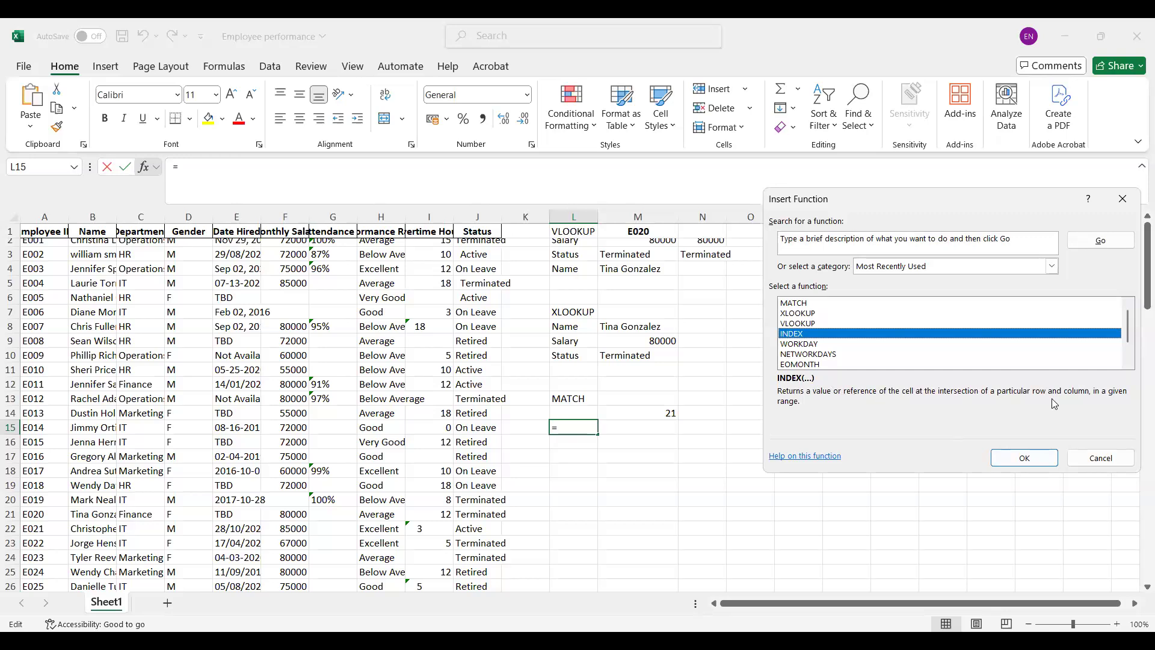
{"action": "key", "text": "Return"}
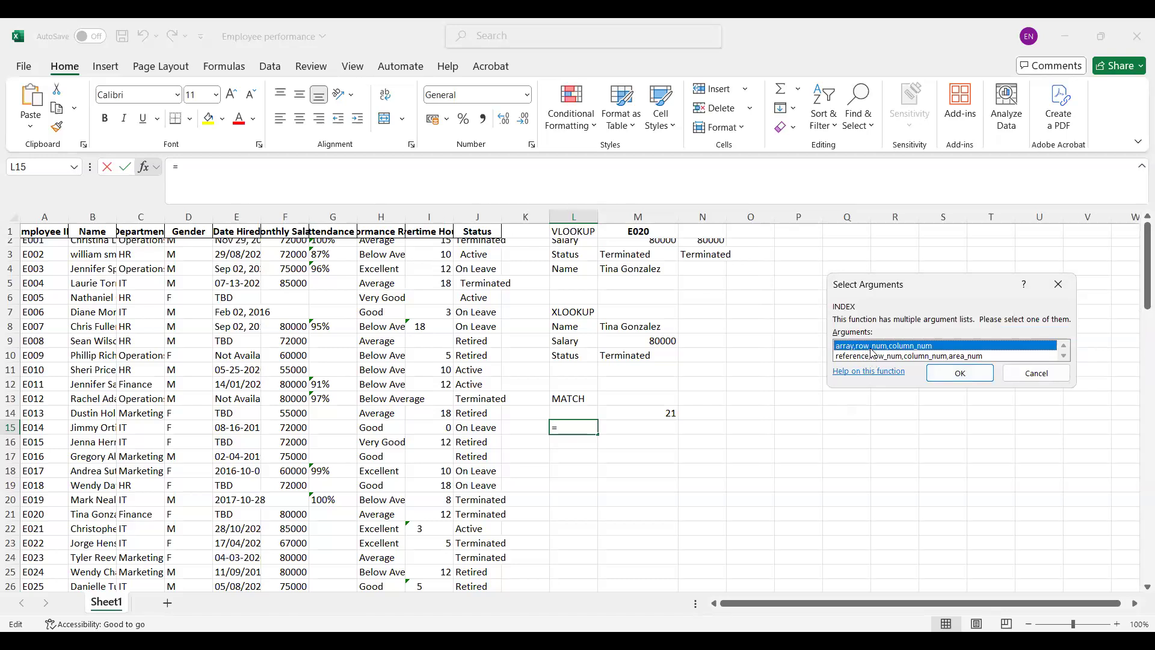
{"action": "left_click", "coordinate": [960, 373]}
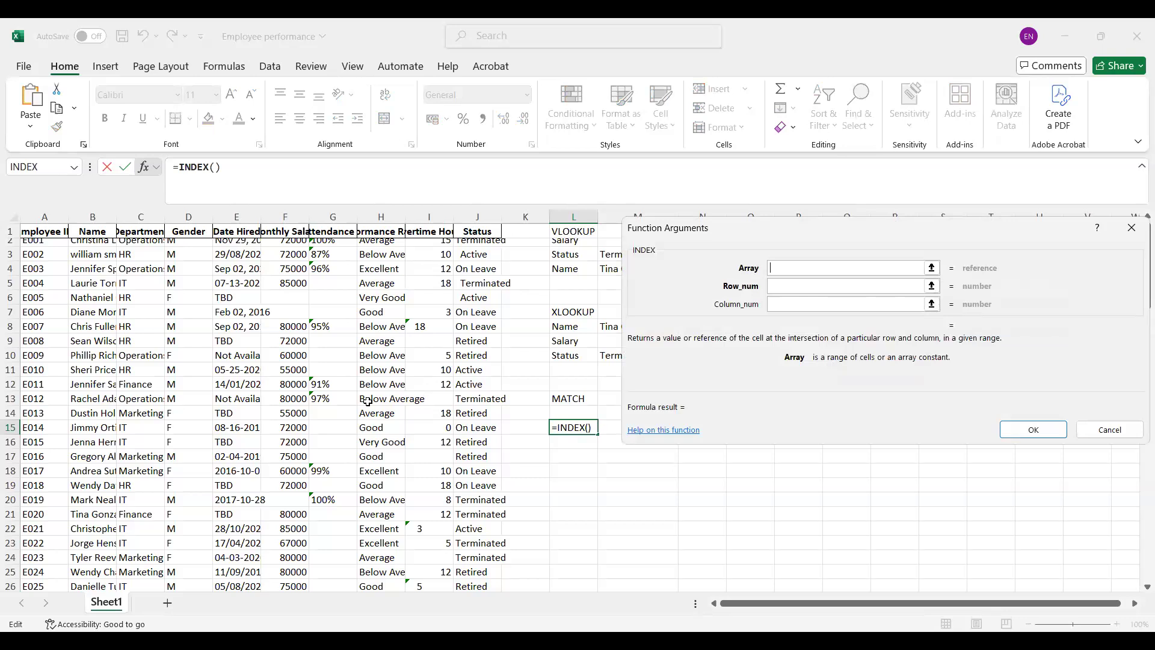
Step: Complete the INDEX function in L15 with column A as the array, row number 11 and column number 6
{"action": "left_click", "coordinate": [44, 216]}
{"action": "left_click", "coordinate": [783, 288]}
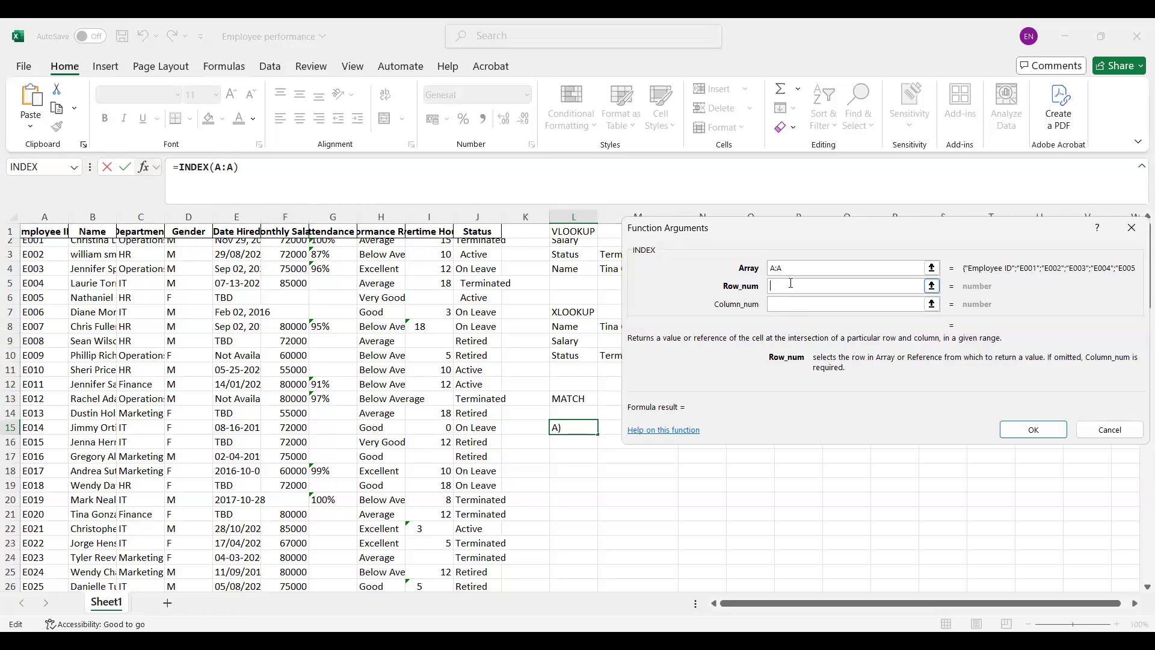
{"action": "type", "text": "11"}
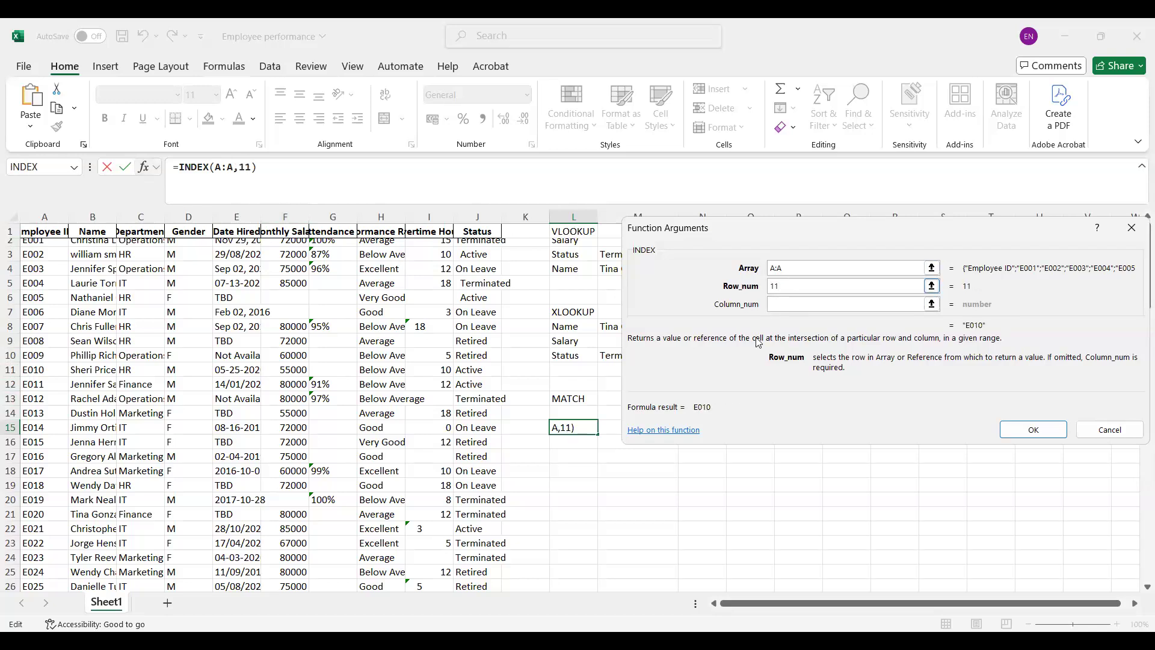
{"action": "left_click", "coordinate": [802, 304]}
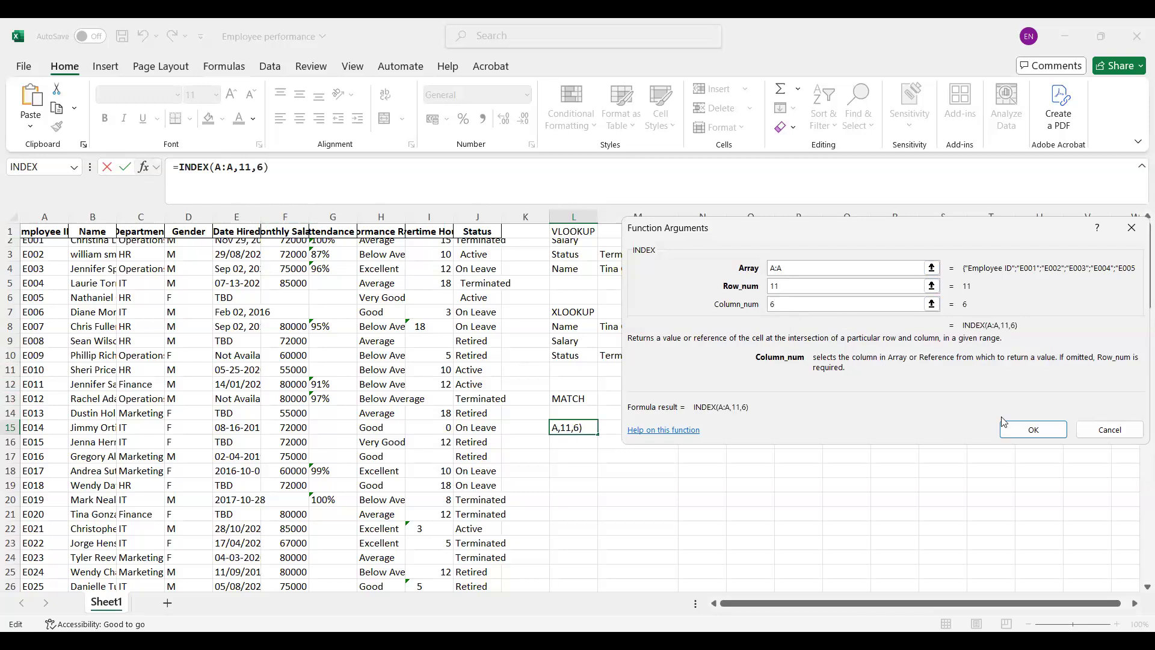
{"action": "left_click", "coordinate": [1032, 425]}
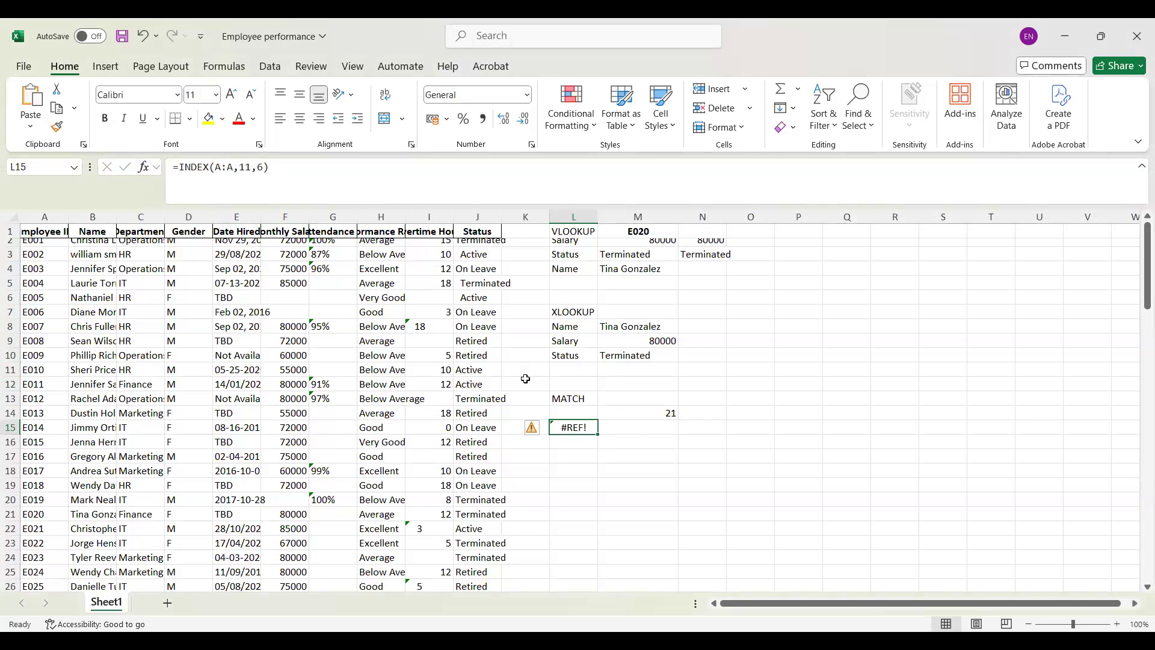
Step: Limit the INDEX array in L15 to A1:A101 and remove the column number, keeping row number 11
{"action": "left_click", "coordinate": [223, 167]}
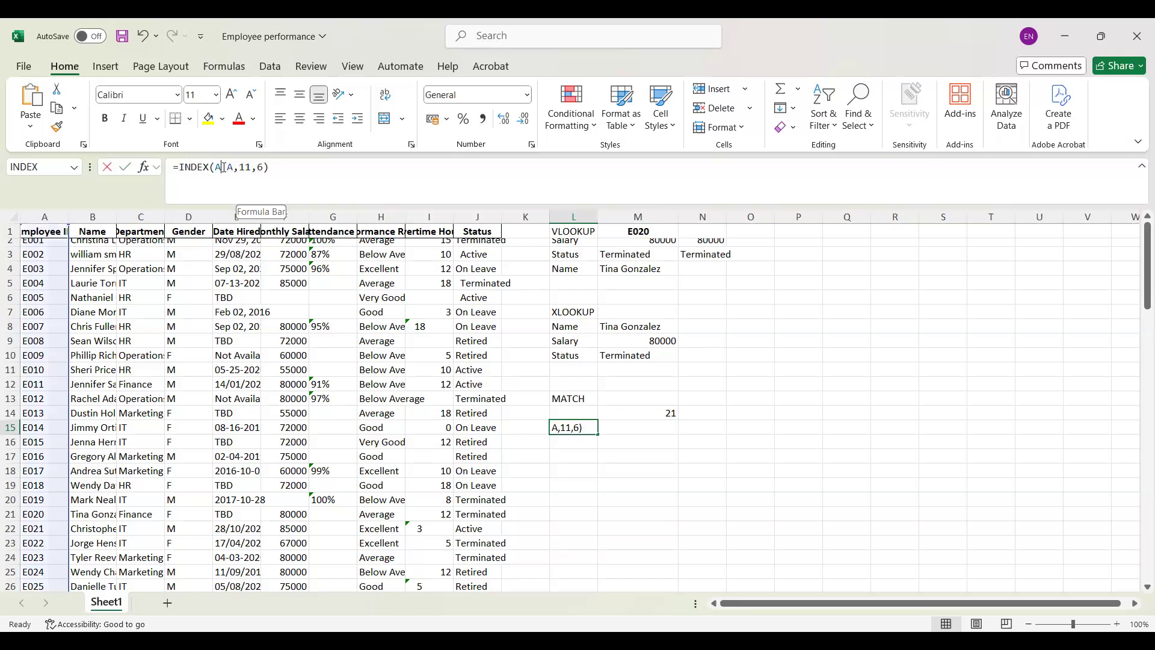
{"action": "type", "text": "1"}
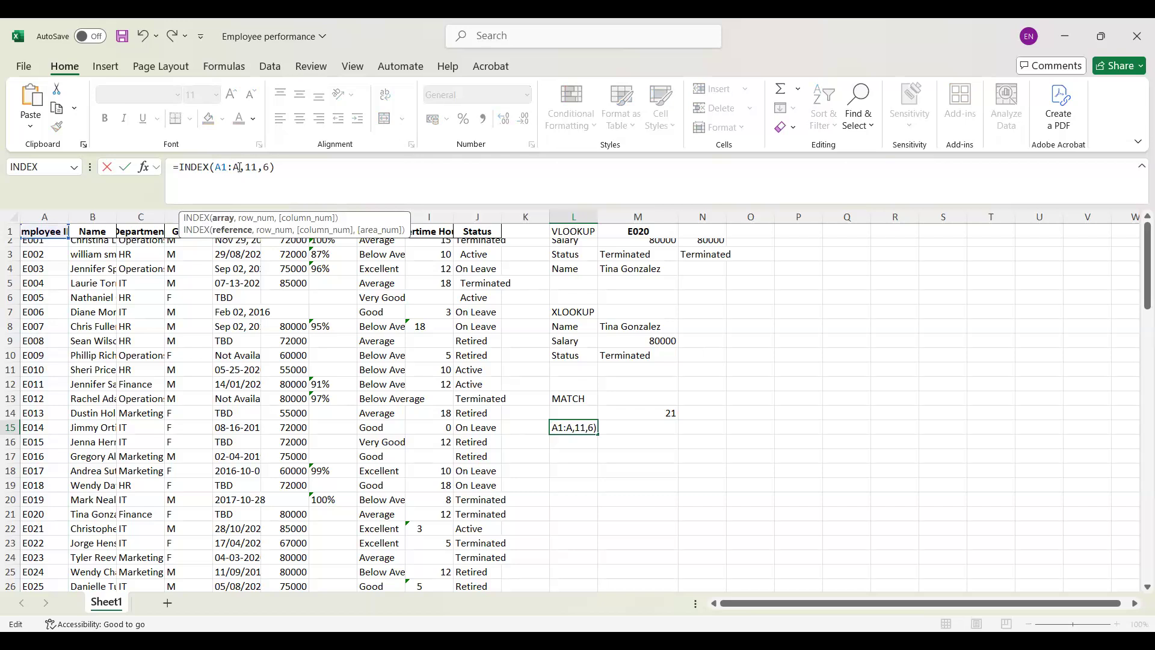
{"action": "type", "text": "101"}
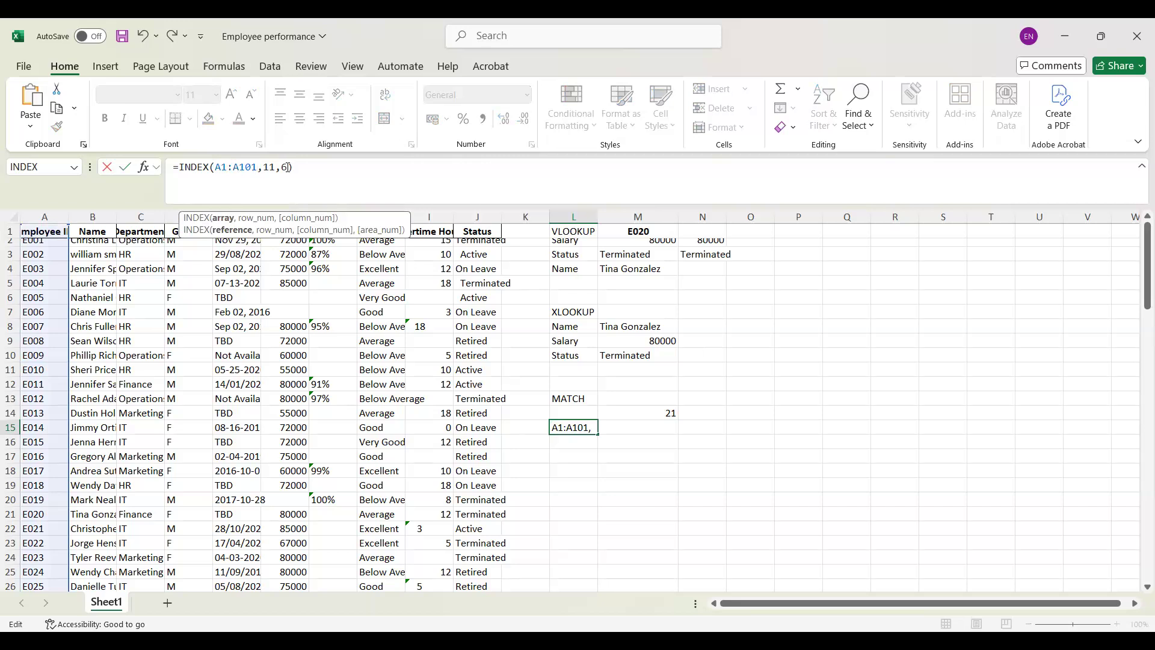
{"action": "key", "text": "Right"}
{"action": "key", "text": "Right"}
{"action": "key", "text": "Right"}
{"action": "key", "text": "Right"}
{"action": "key", "text": "Right"}
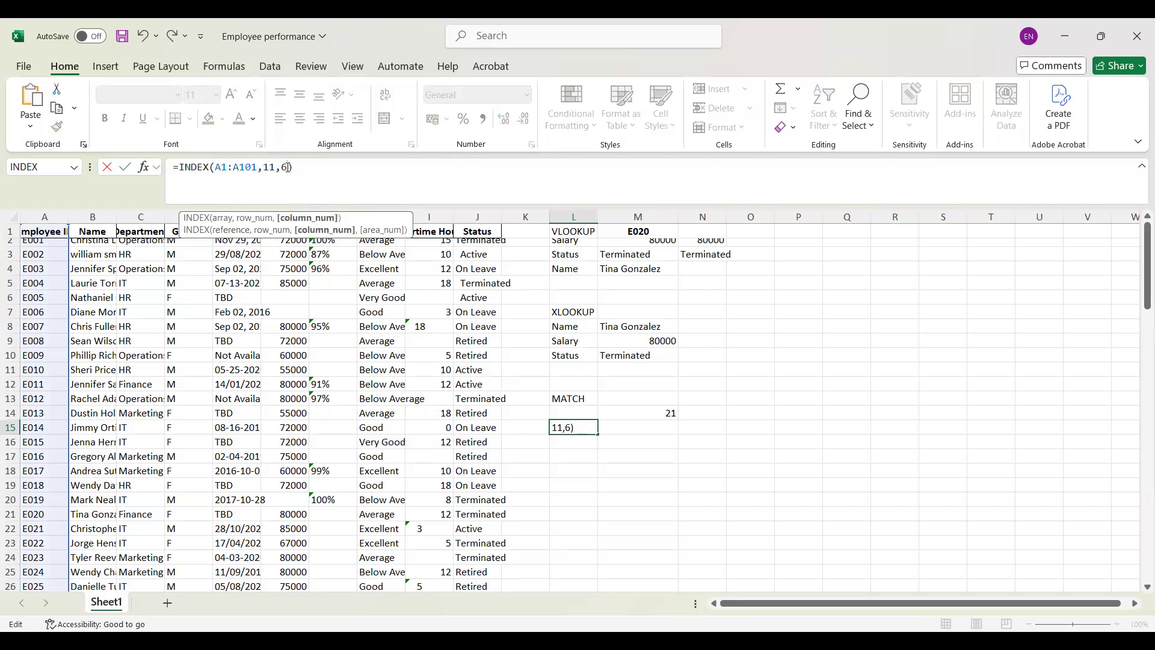
{"action": "key", "text": "BackSpace"}
{"action": "key", "text": "BackSpace"}
{"action": "key", "text": "BackSpace"}
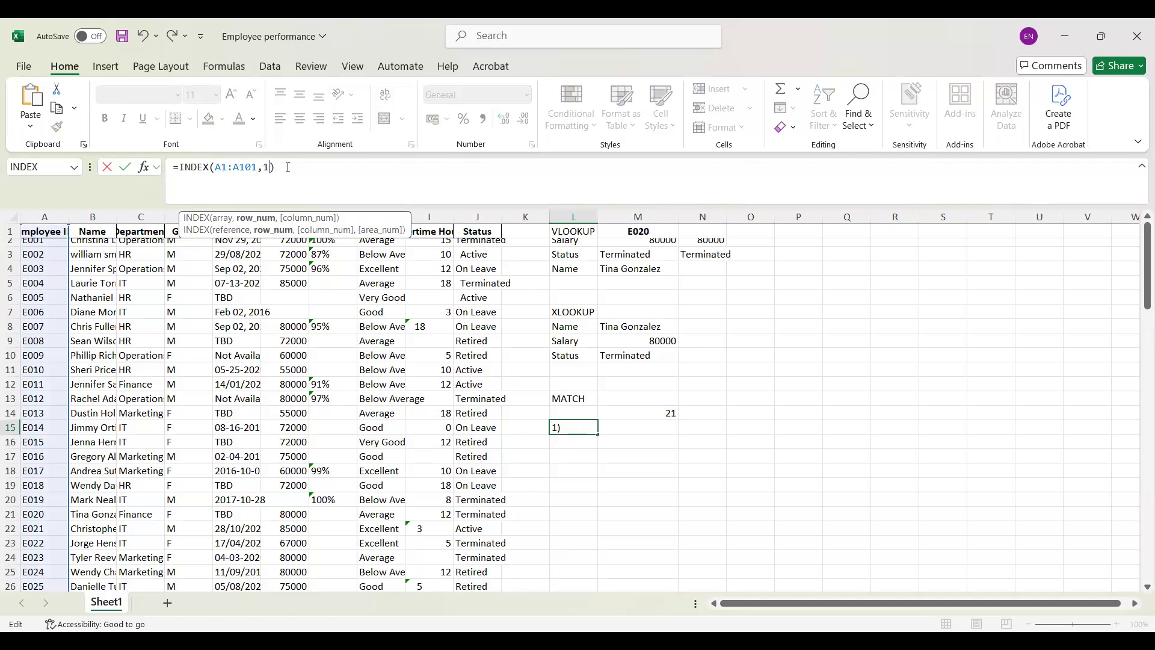
{"action": "type", "text": "1"}
{"action": "key", "text": "Return"}
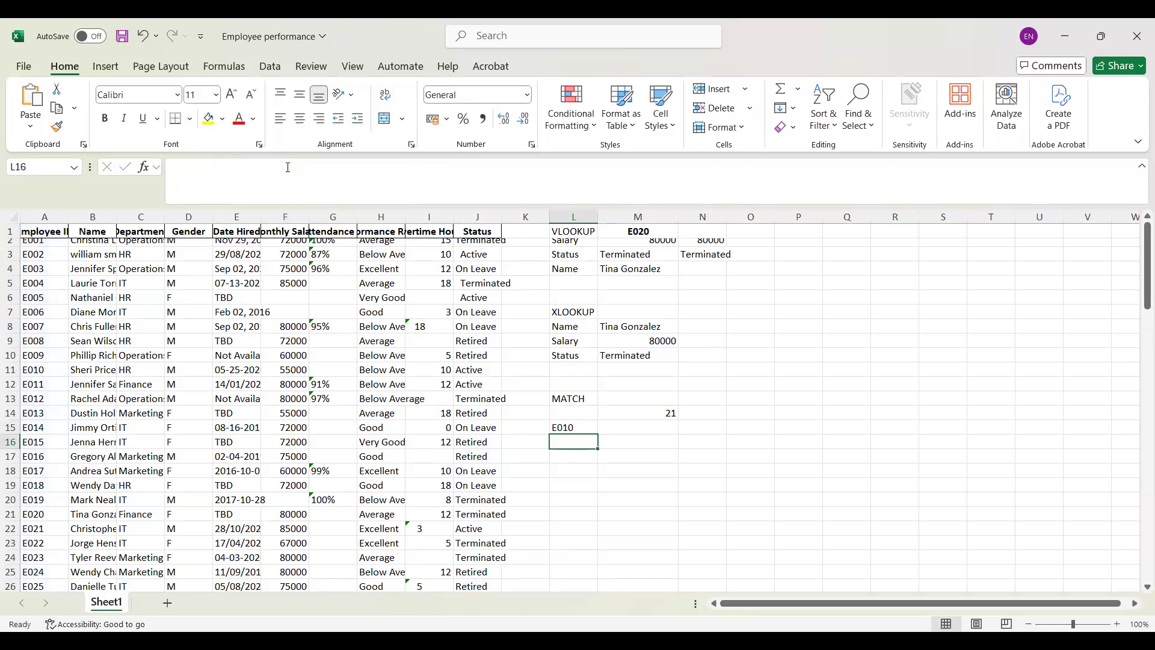
Step: Examine the INDEX formula in L15 and the MATCH formula in M14
{"action": "left_click", "coordinate": [579, 424]}
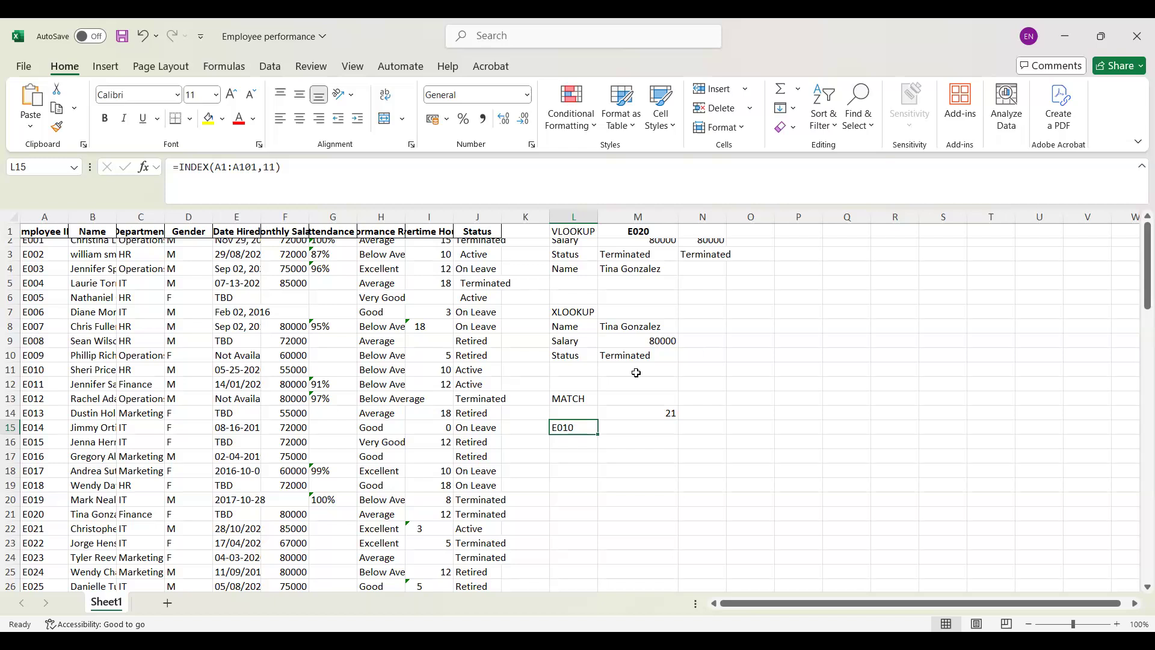
{"action": "left_click", "coordinate": [274, 167]}
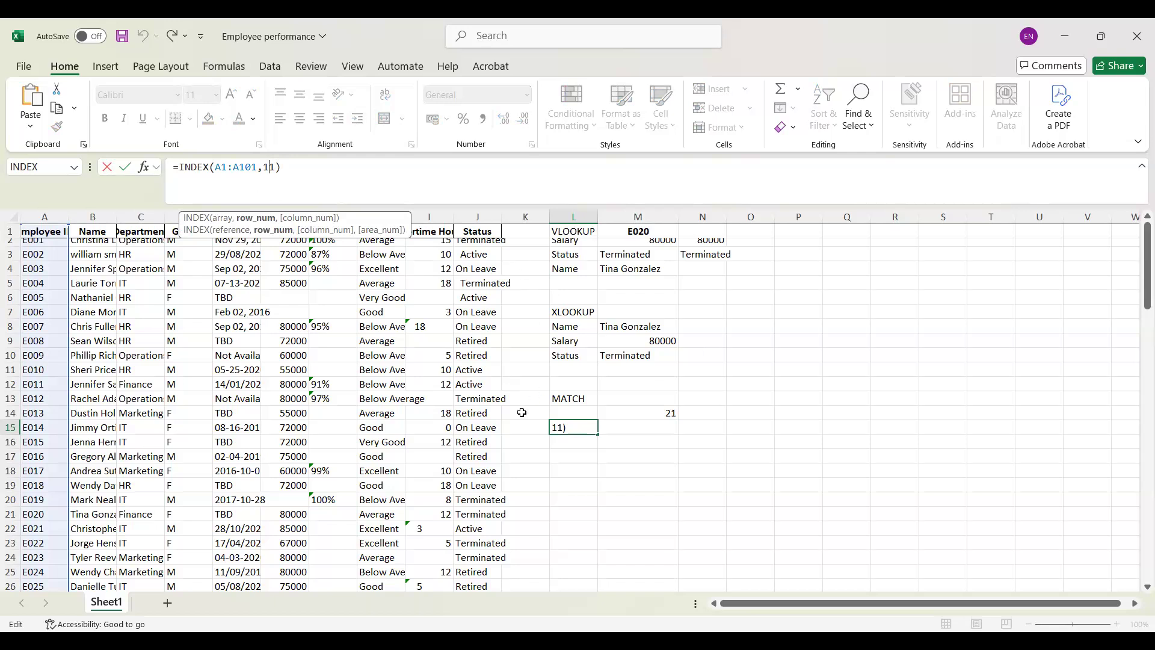
{"action": "key", "text": "Return"}
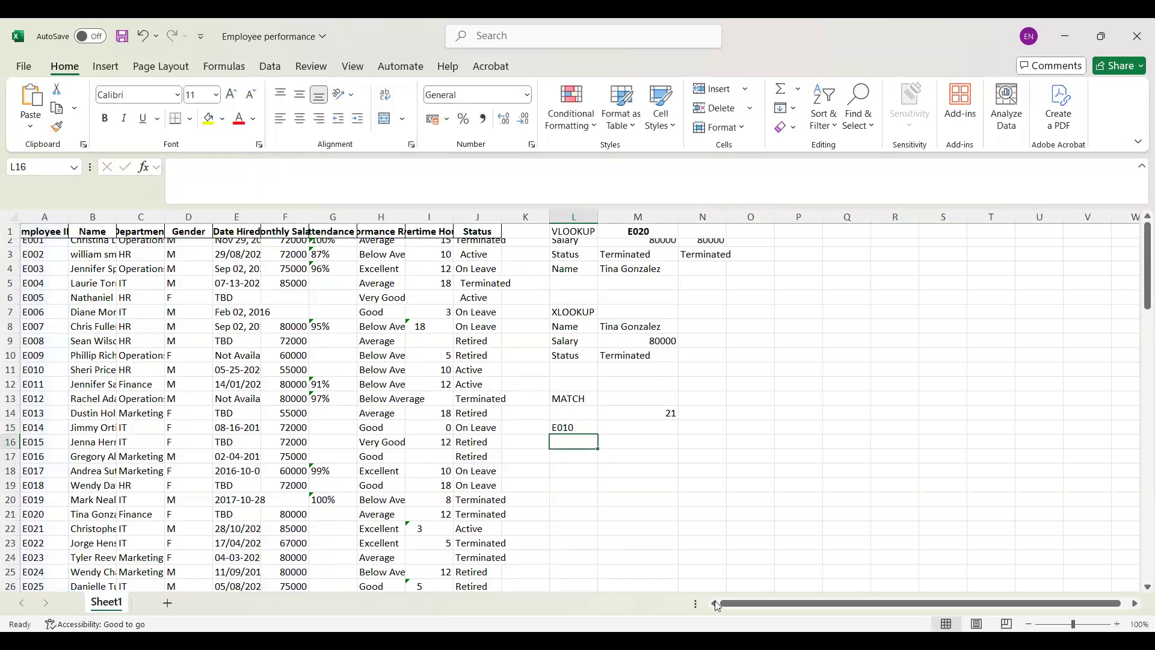
{"action": "left_click", "coordinate": [574, 427]}
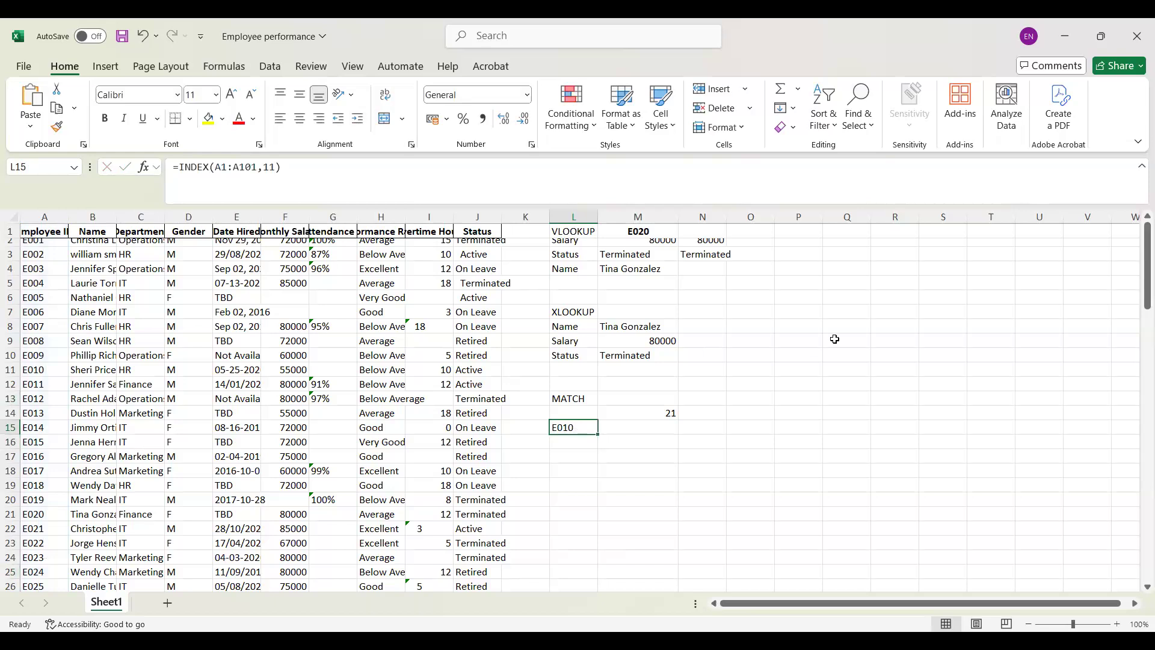
{"action": "left_click", "coordinate": [660, 410]}
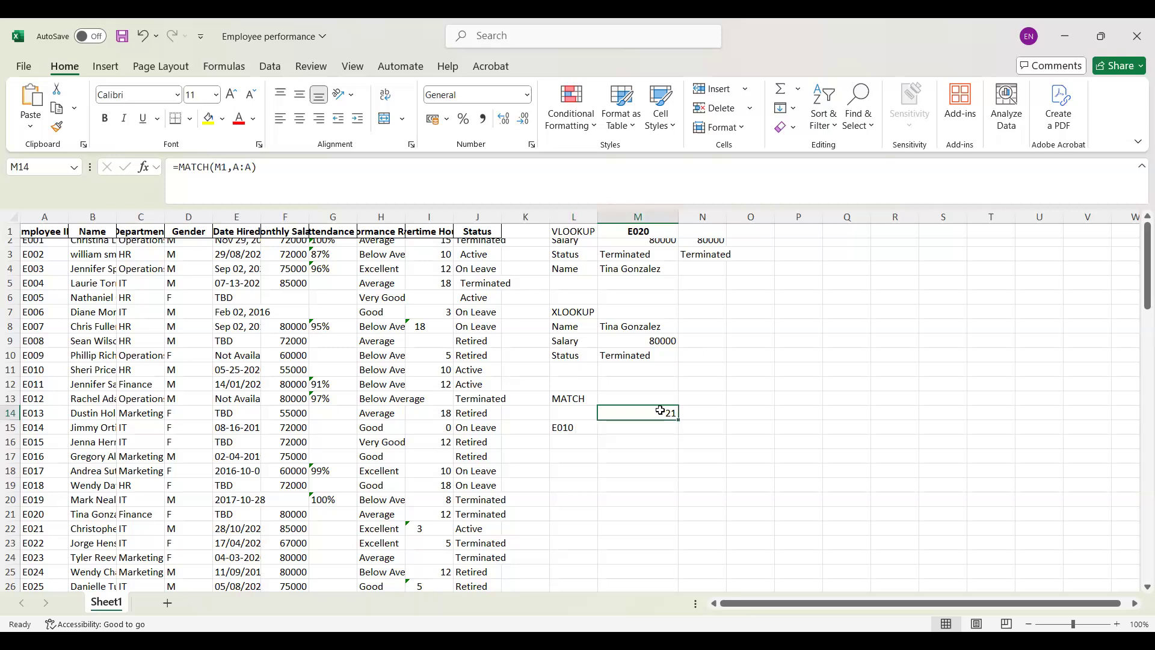
{"action": "left_click", "coordinate": [589, 421]}
{"action": "key", "text": "Down"}
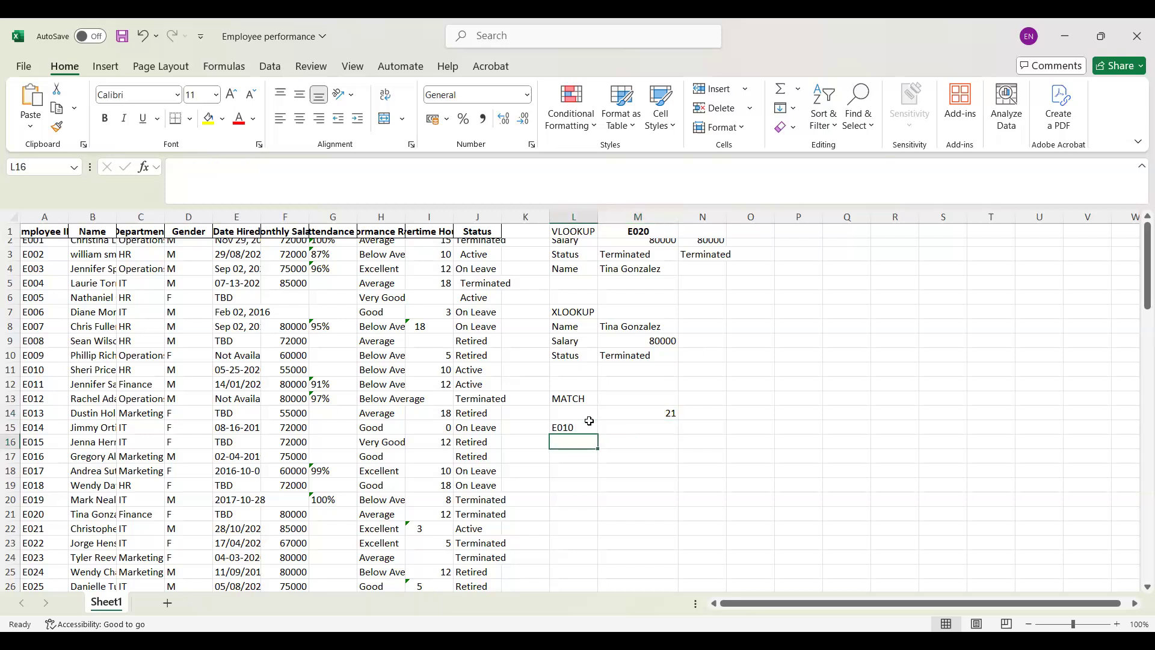
Step: Replace the fixed row number in L15's INDEX formula with a reference to the MATCH result in M14
{"action": "left_click", "coordinate": [589, 421]}
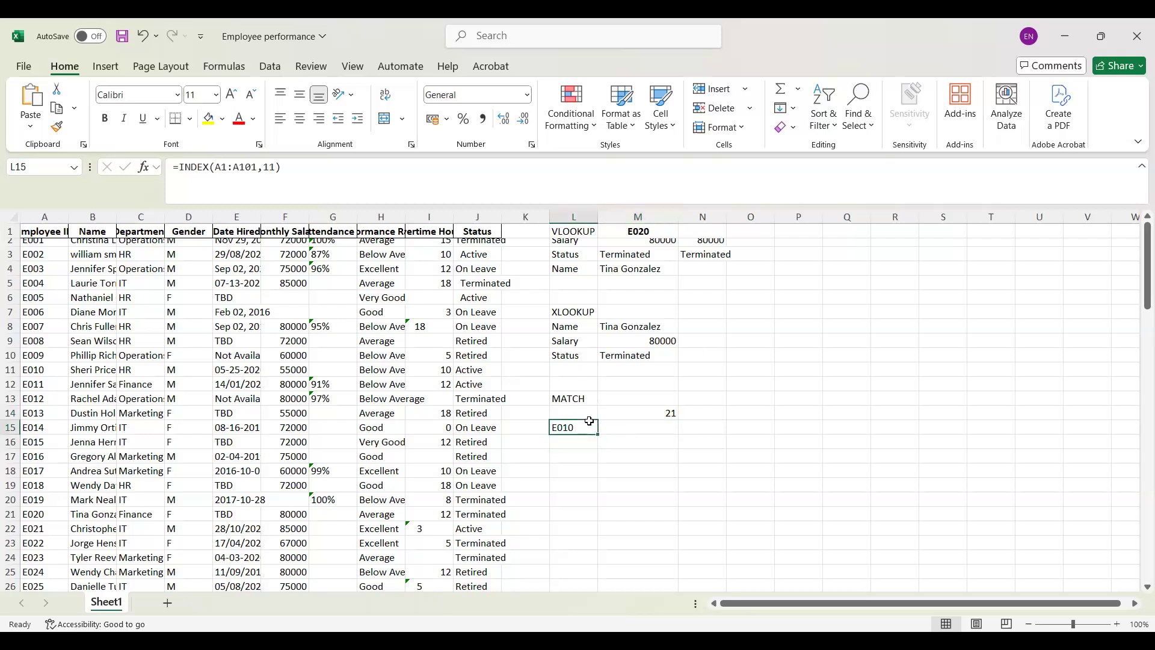
{"action": "left_click", "coordinate": [275, 166]}
{"action": "key", "text": "BackSpace"}
{"action": "key", "text": "BackSpace"}
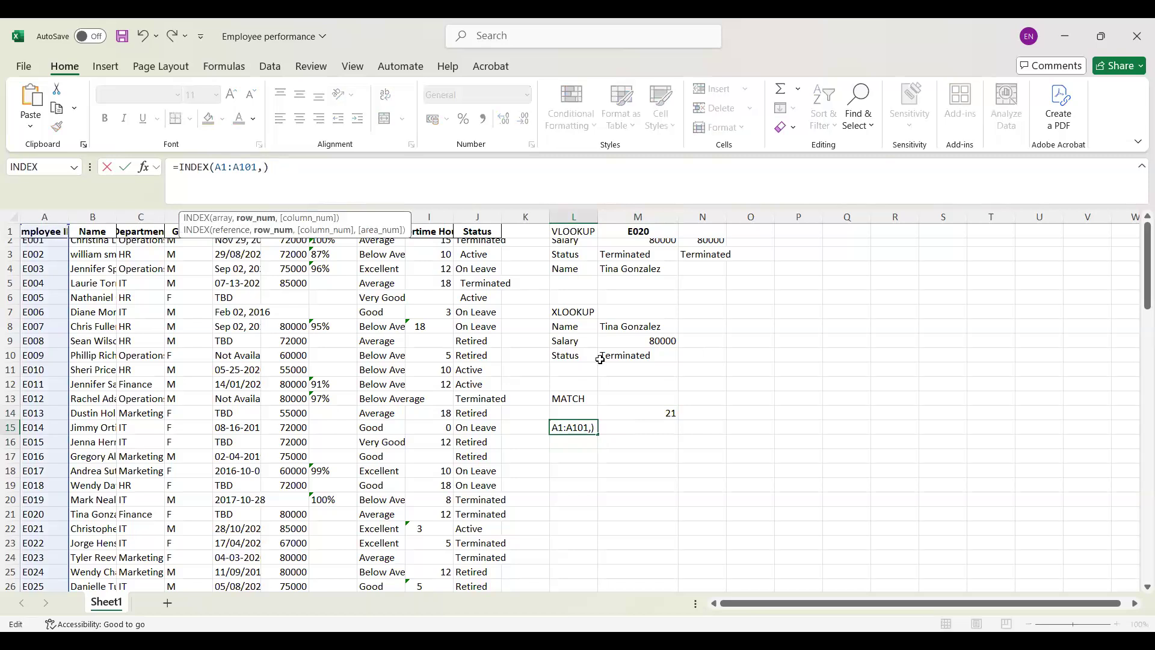
{"action": "left_click", "coordinate": [646, 413]}
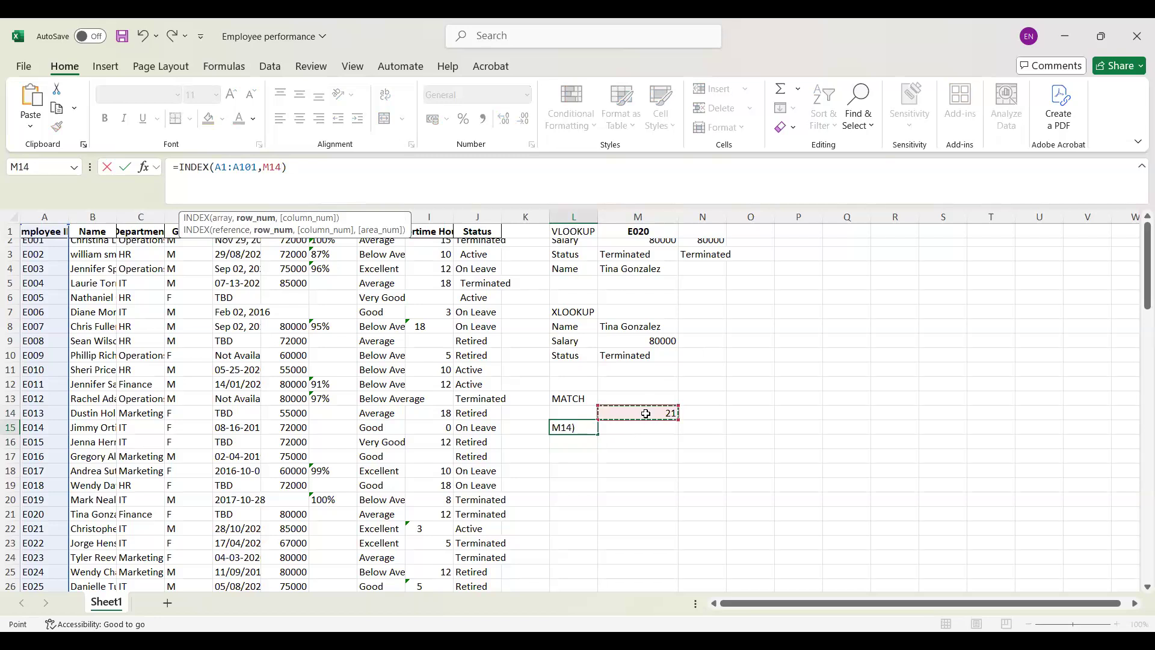
{"action": "key", "text": "Return"}
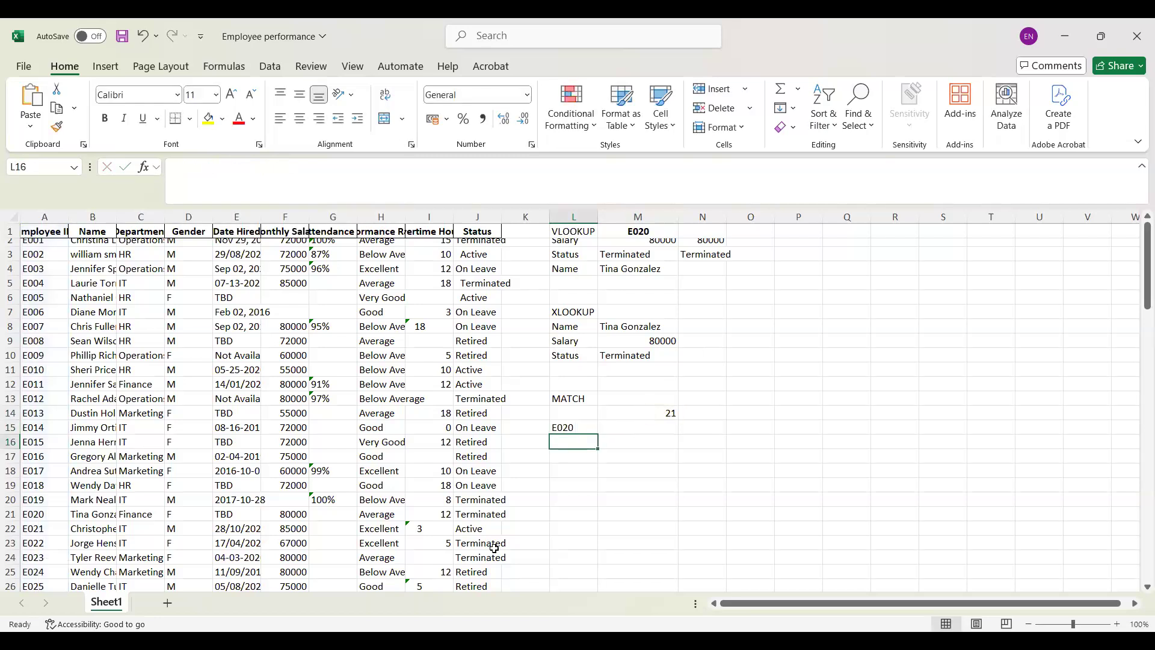
{"action": "left_click", "coordinate": [579, 429]}
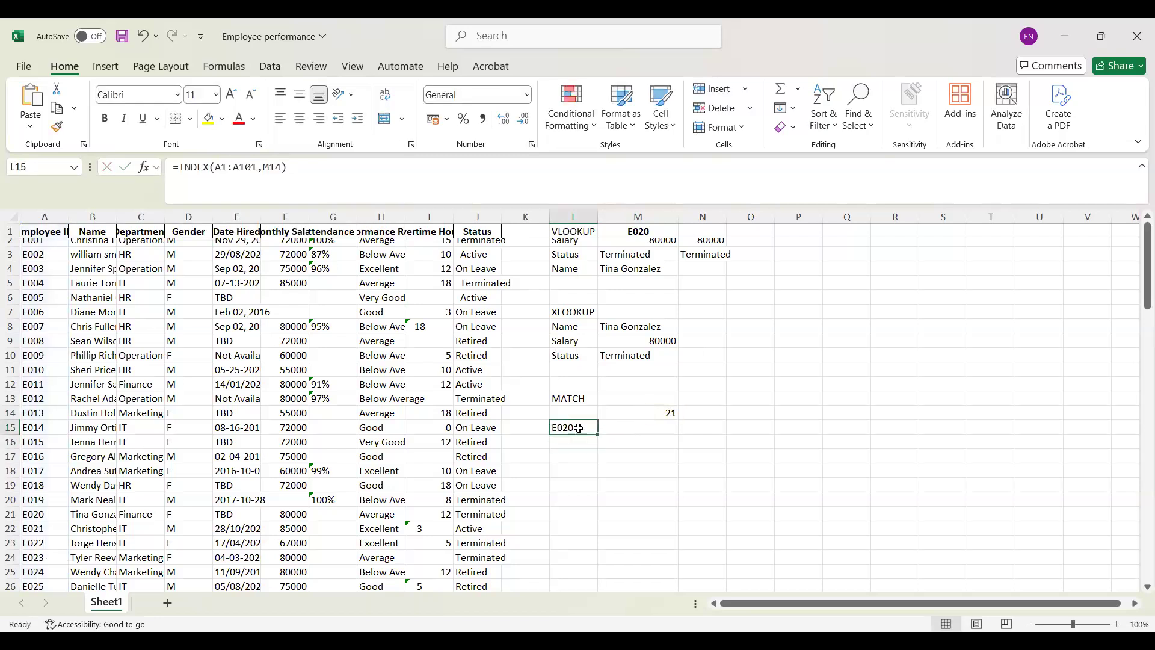
Step: Change the last digit of the employee ID in M1 to 2
{"action": "left_click", "coordinate": [656, 232]}
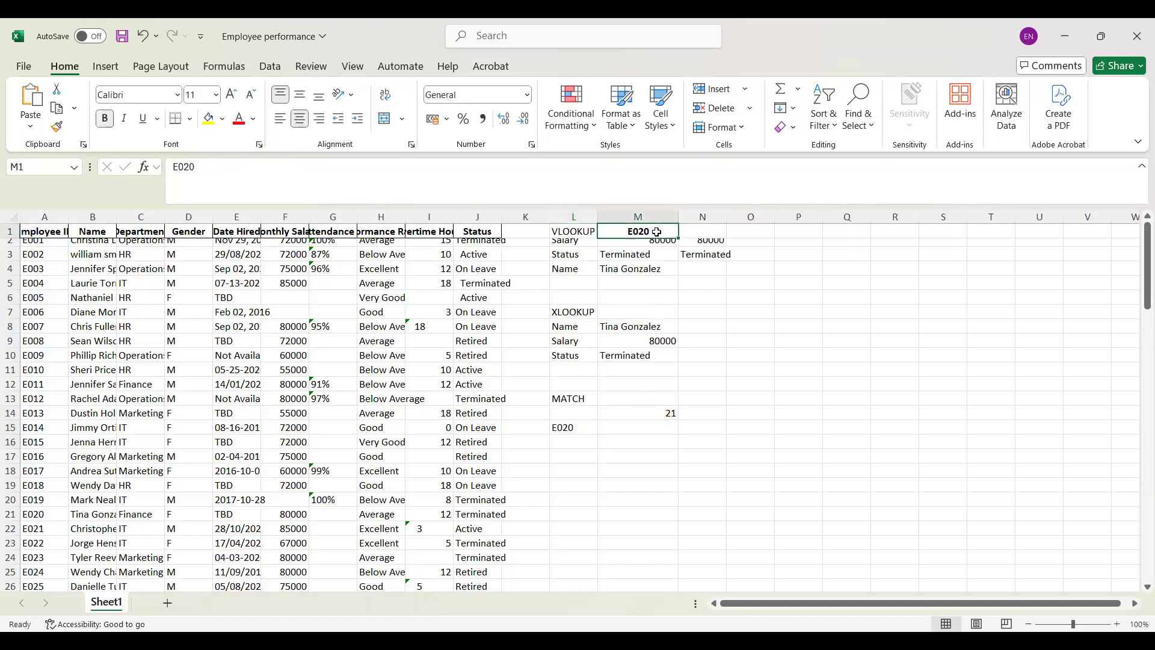
{"action": "double_click", "coordinate": [657, 232]}
{"action": "key", "text": "BackSpace"}
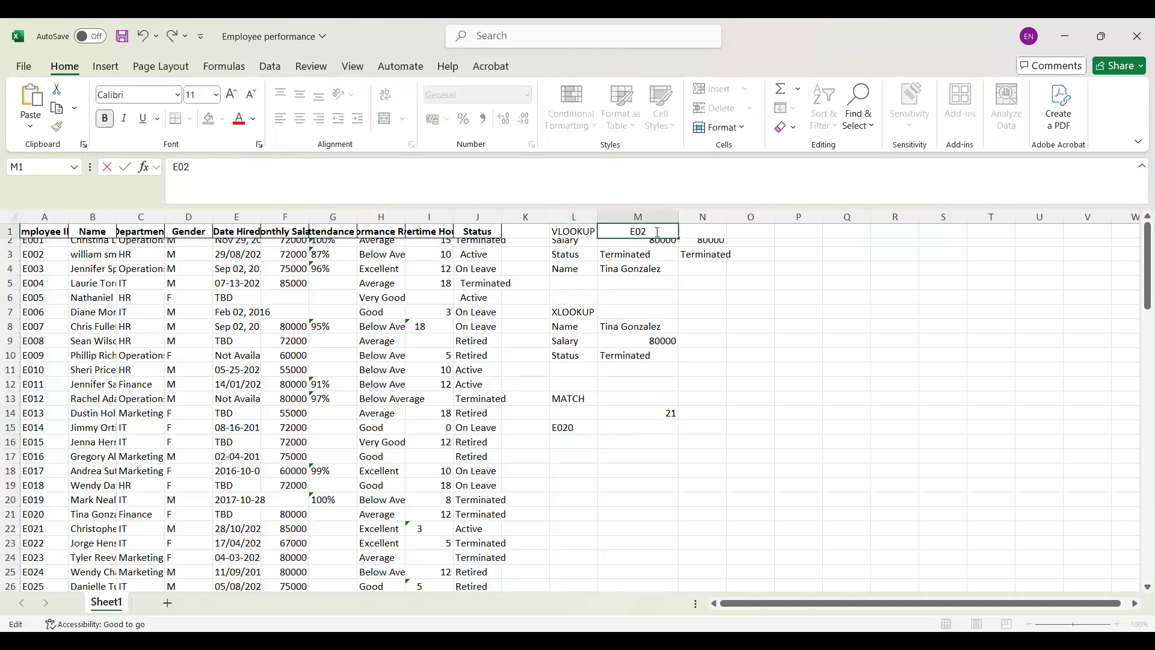
{"action": "type", "text": "2"}
{"action": "key", "text": "Return"}
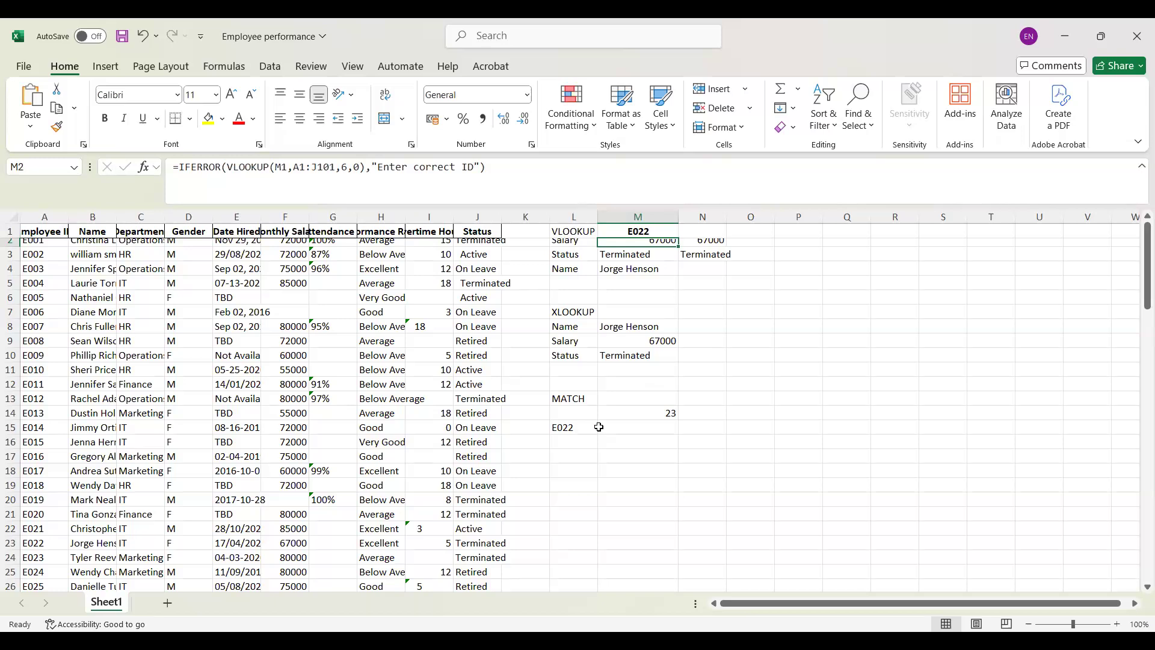
Step: Clear the INDEX formula from L15 and the MATCH formula from M14
{"action": "left_click", "coordinate": [572, 425]}
{"action": "double_click", "coordinate": [572, 425]}
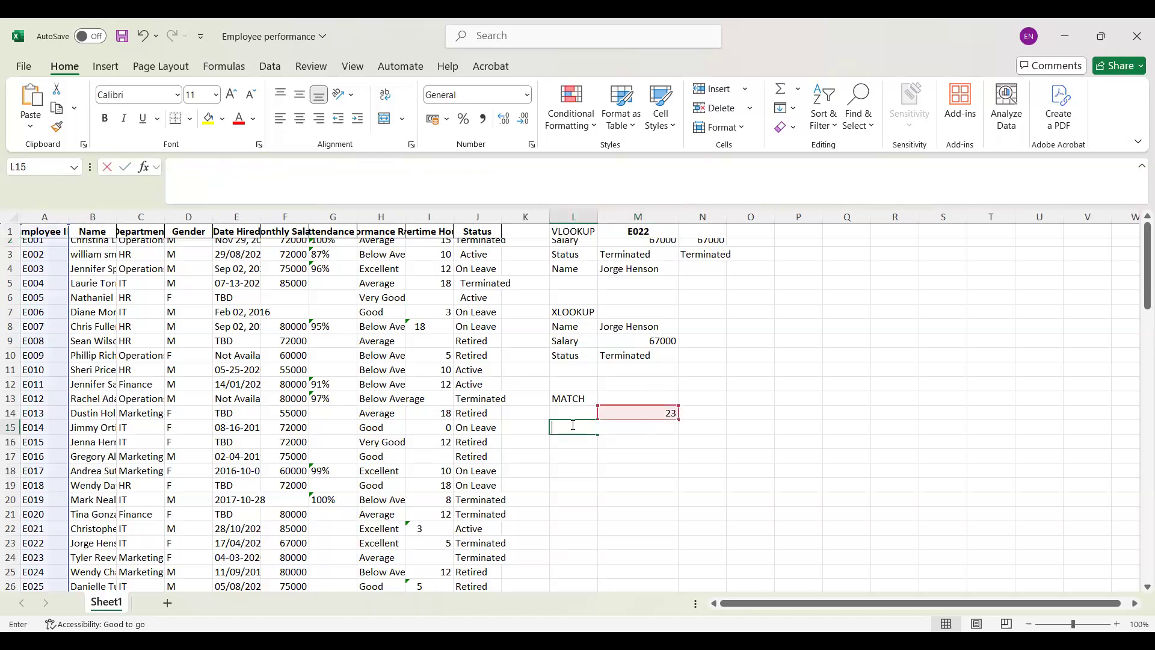
{"action": "double_click", "coordinate": [675, 414]}
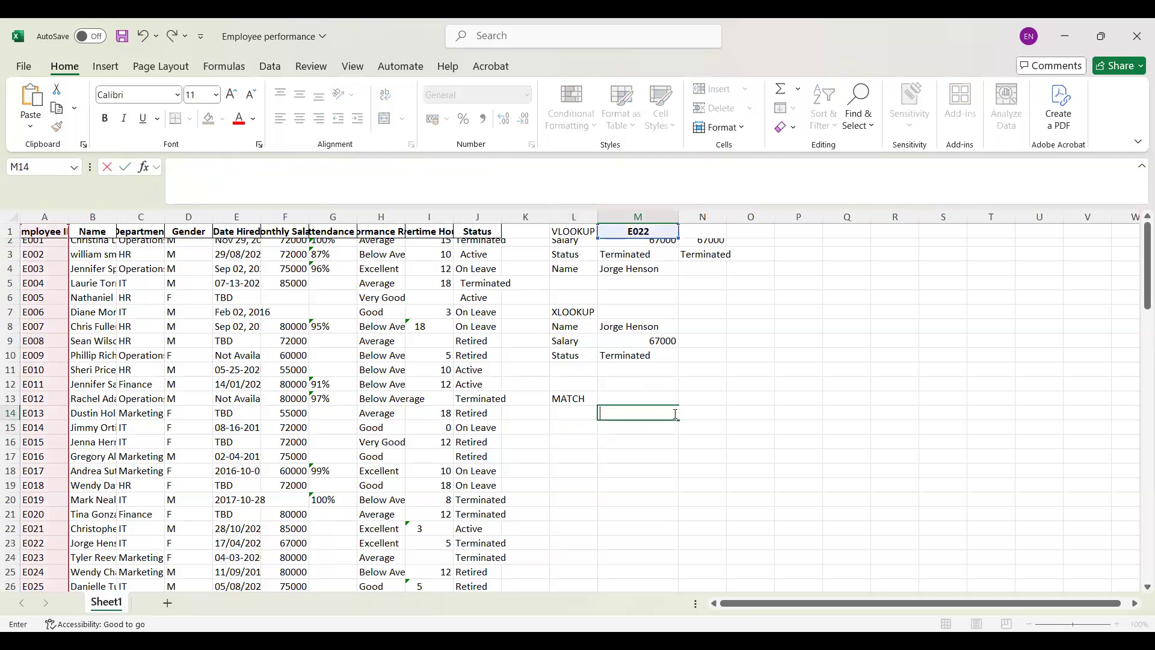
{"action": "left_click", "coordinate": [622, 426]}
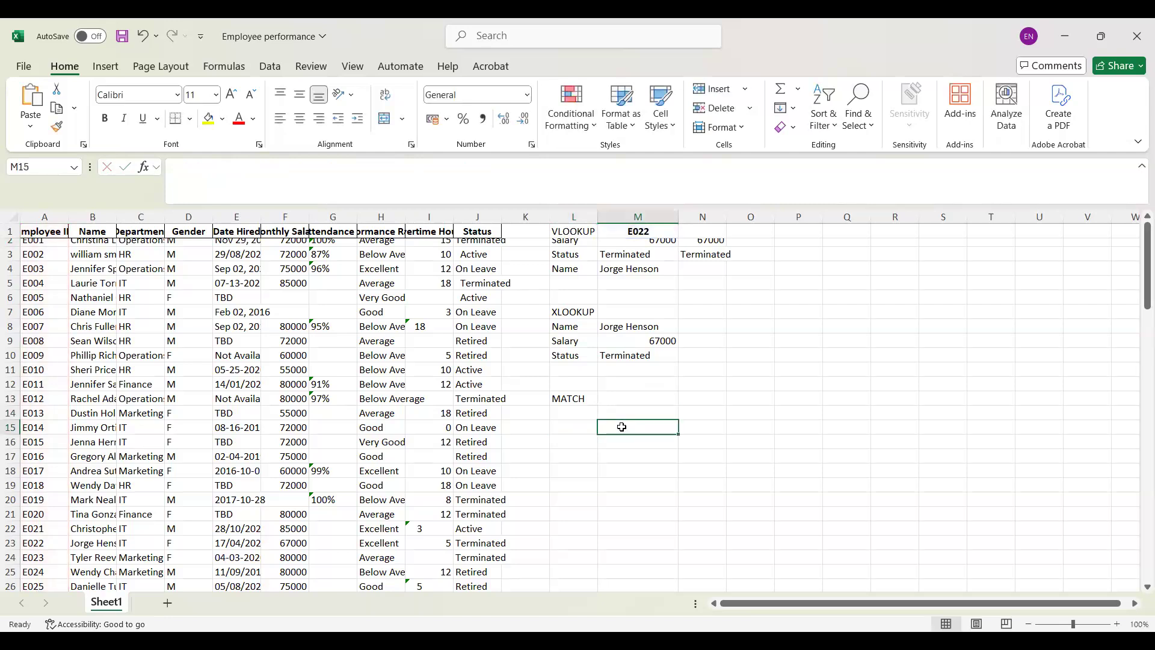
{"action": "type", "text": "="}
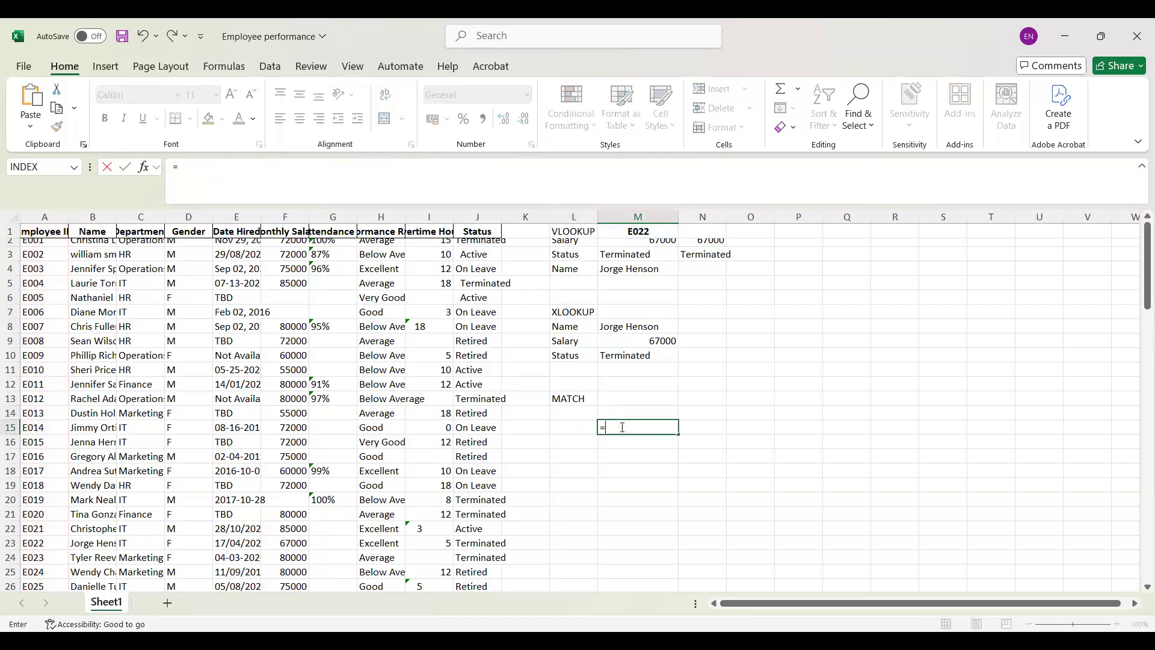
{"action": "type", "text": "I"}
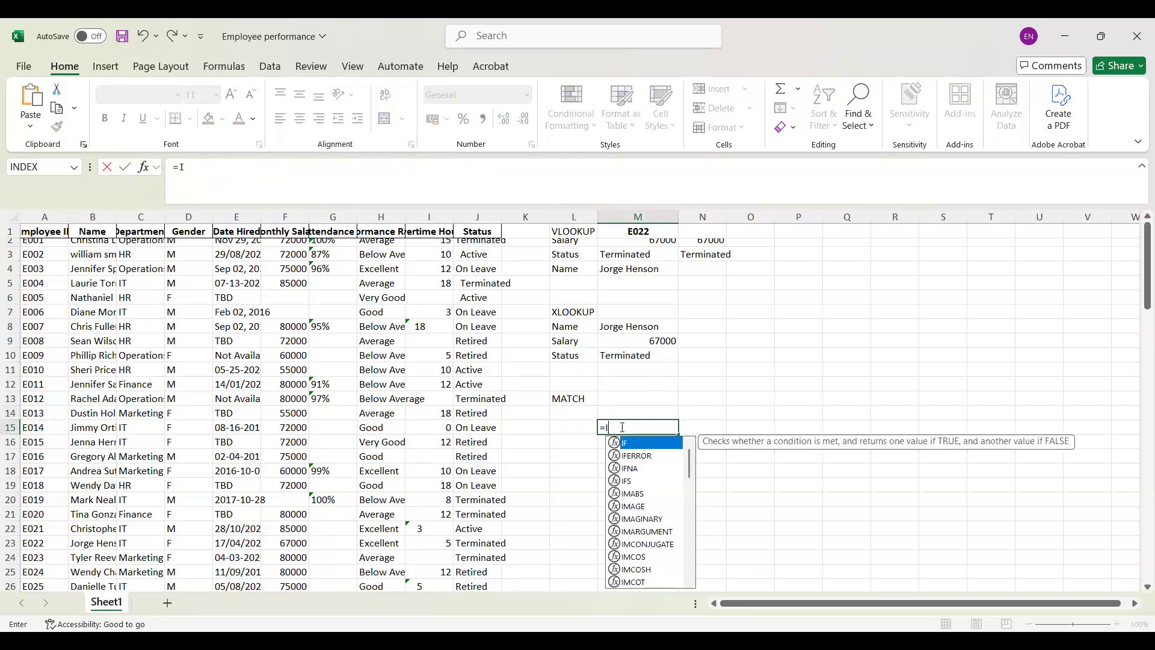
{"action": "key", "text": "Escape"}
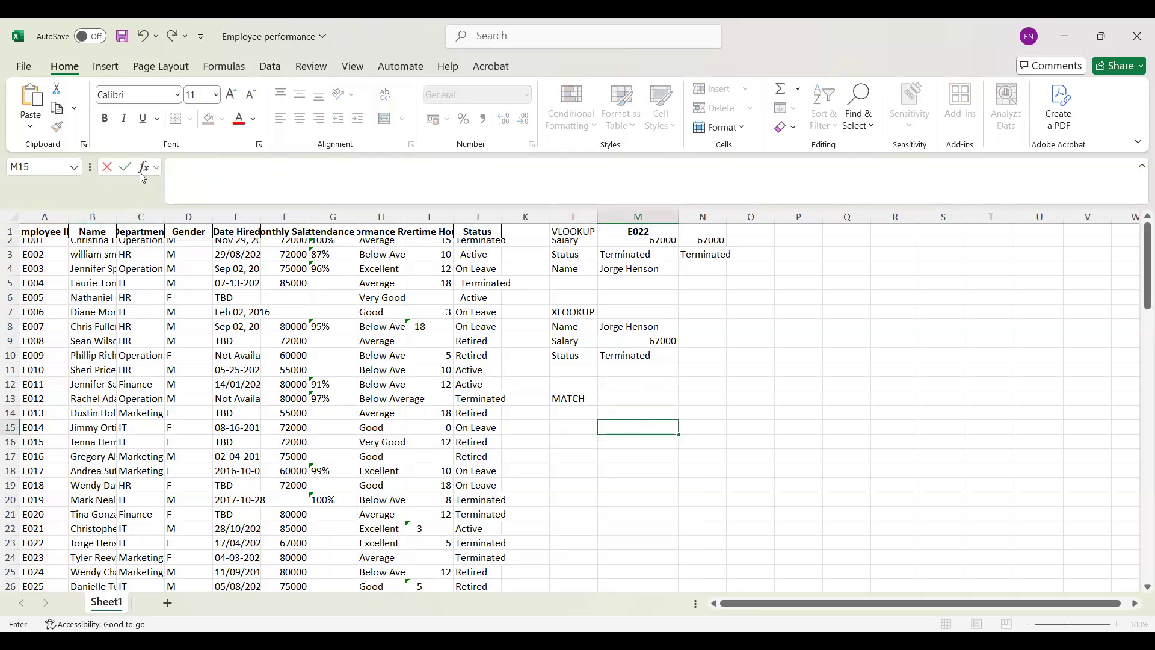
Step: Start an INDEX formula in M15 with the whole Monthly Salary column F:F as its array
{"action": "type", "text": "INDEX("}
{"action": "left_click", "coordinate": [285, 217]}
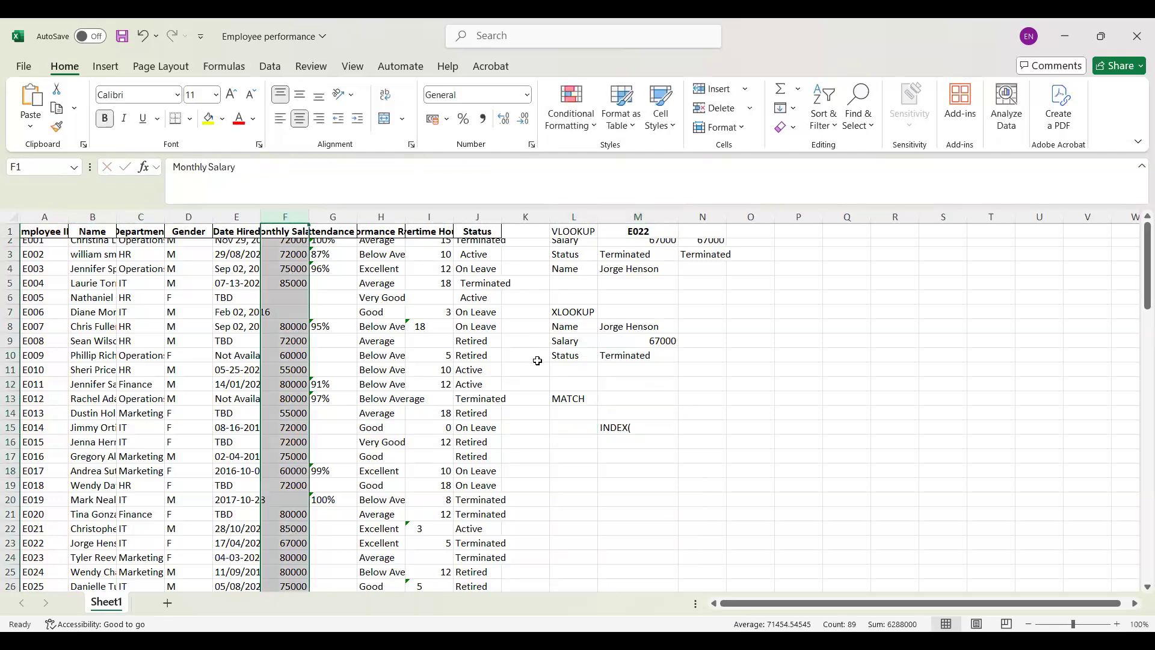
{"action": "left_click", "coordinate": [631, 426]}
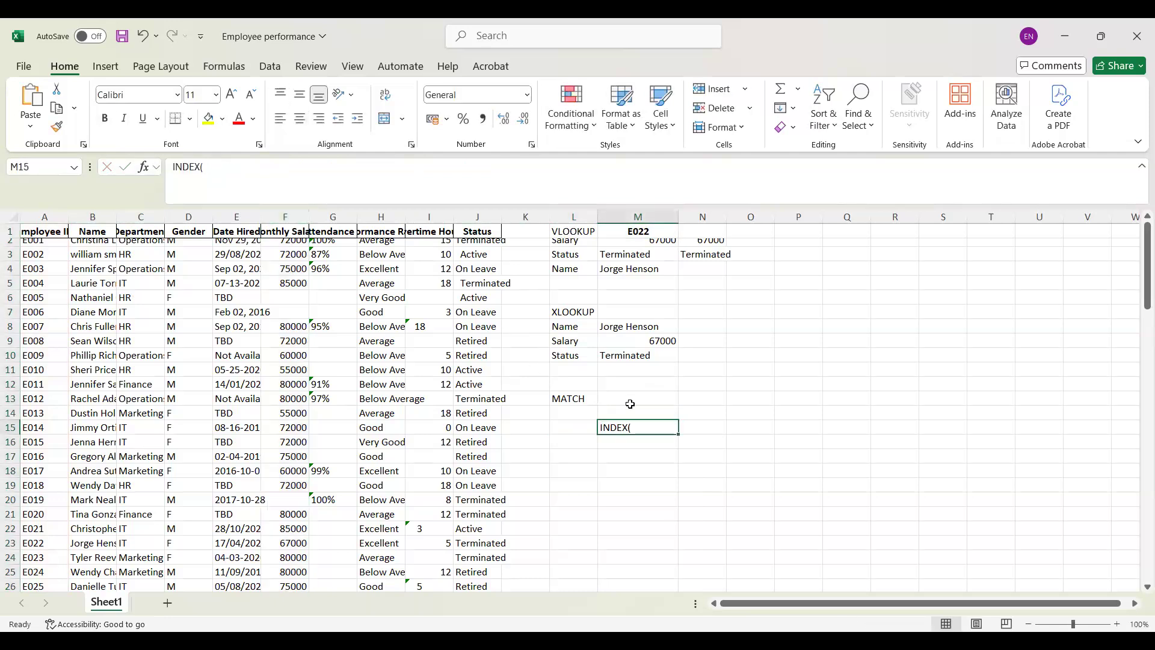
{"action": "left_click", "coordinate": [174, 166]}
{"action": "type", "text": "="}
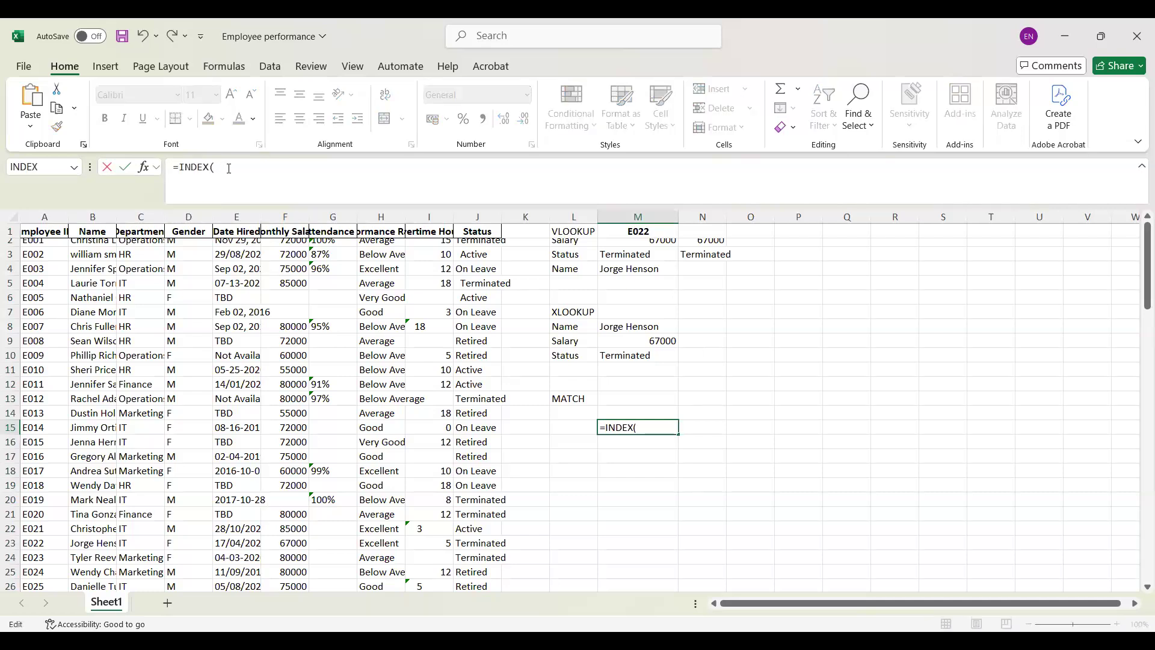
{"action": "left_click", "coordinate": [229, 169]}
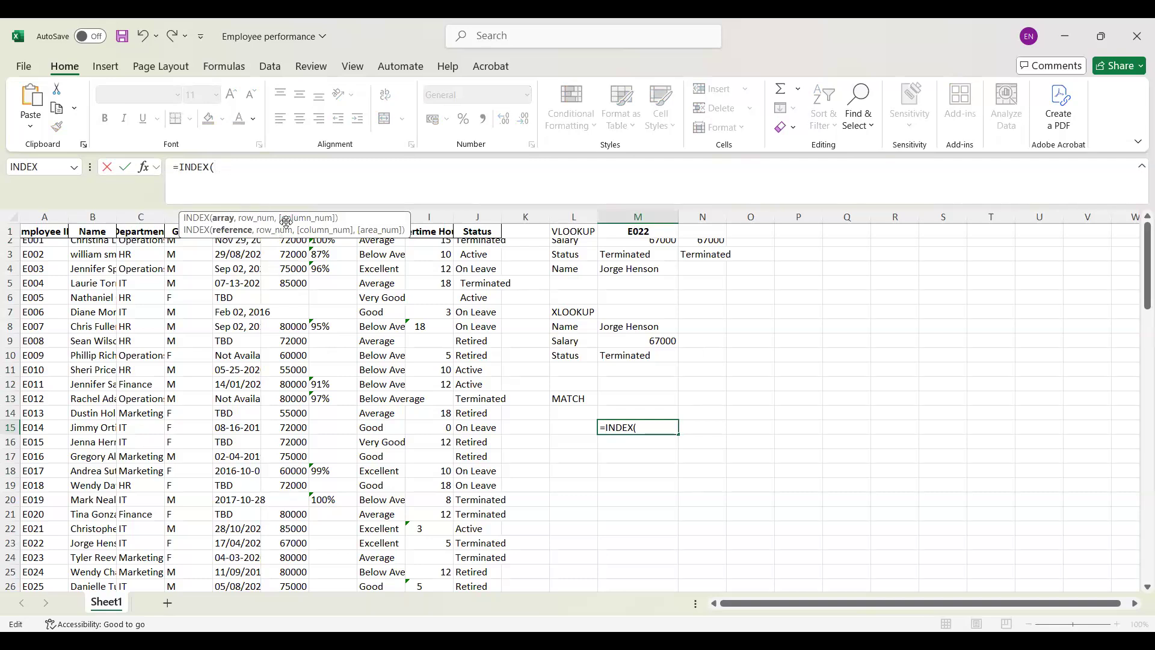
{"action": "left_click", "coordinate": [285, 239]}
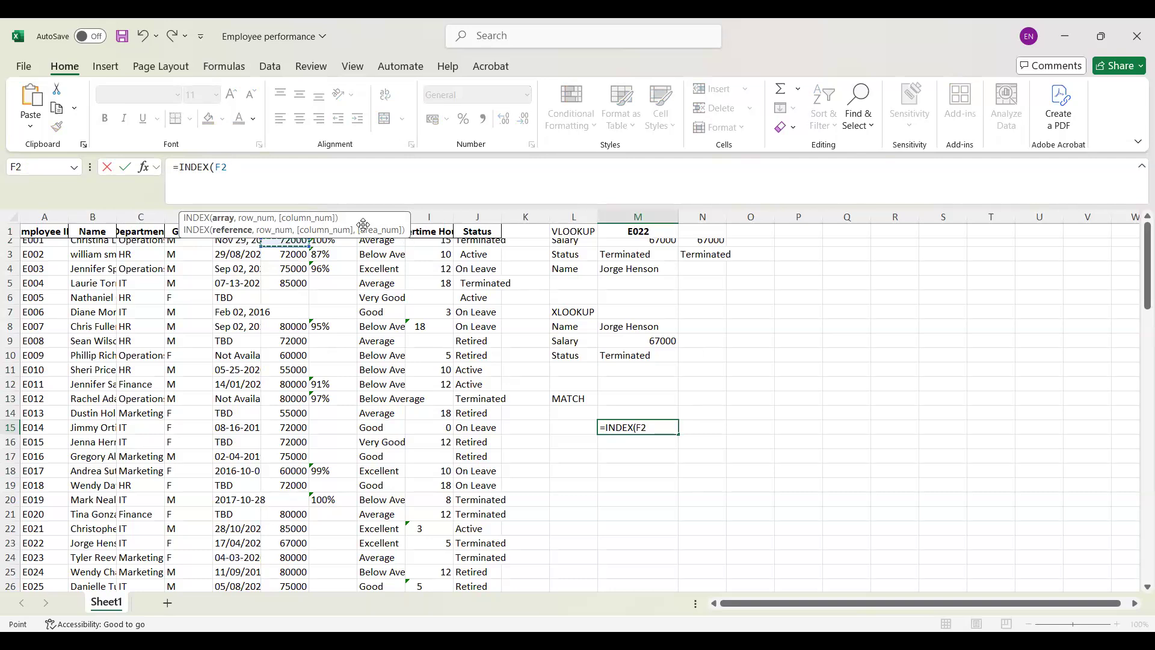
{"action": "left_click", "coordinate": [280, 218]}
{"action": "left_click", "coordinate": [248, 165]}
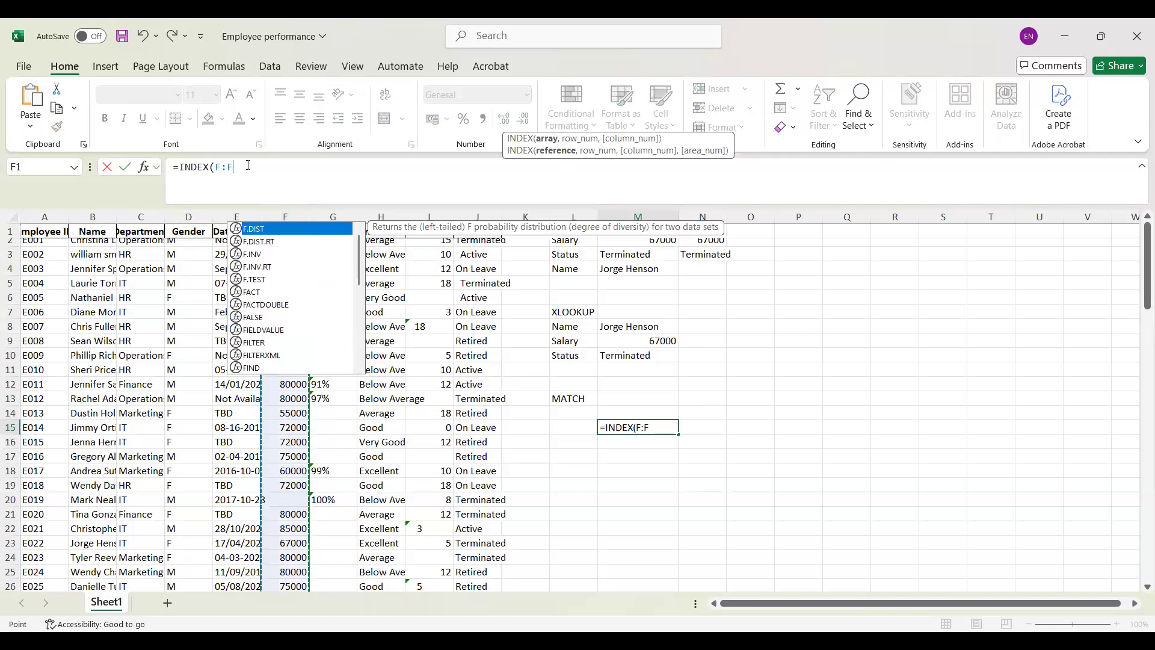
{"action": "key", "text": "Escape"}
Step: Complete the INDEX formula in M15 with MATCH(M1,A2) as its row number, accepting the proposed formula correction
{"action": "type", "text": ", M"}
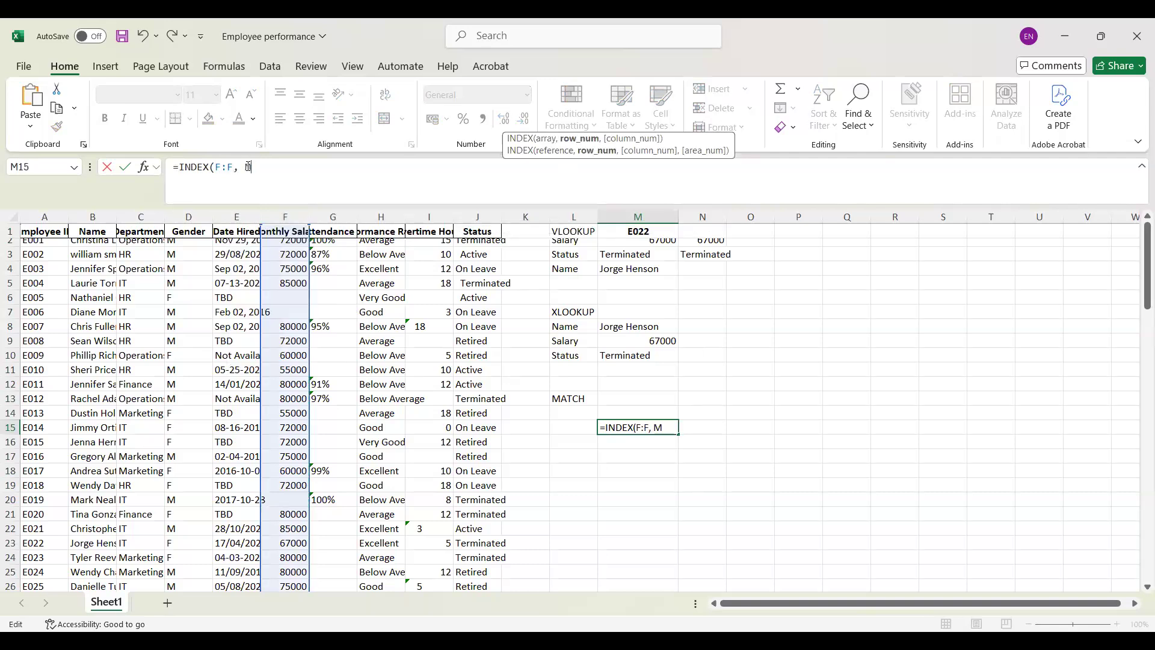
{"action": "type", "text": "ATCH"}
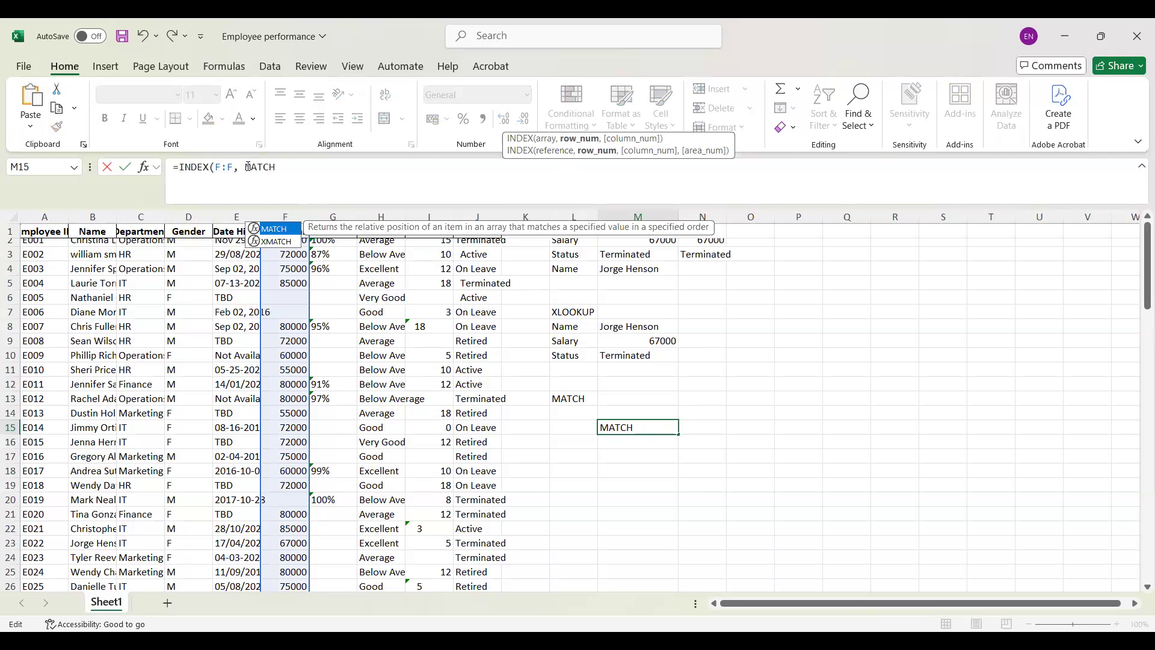
{"action": "type", "text": "("}
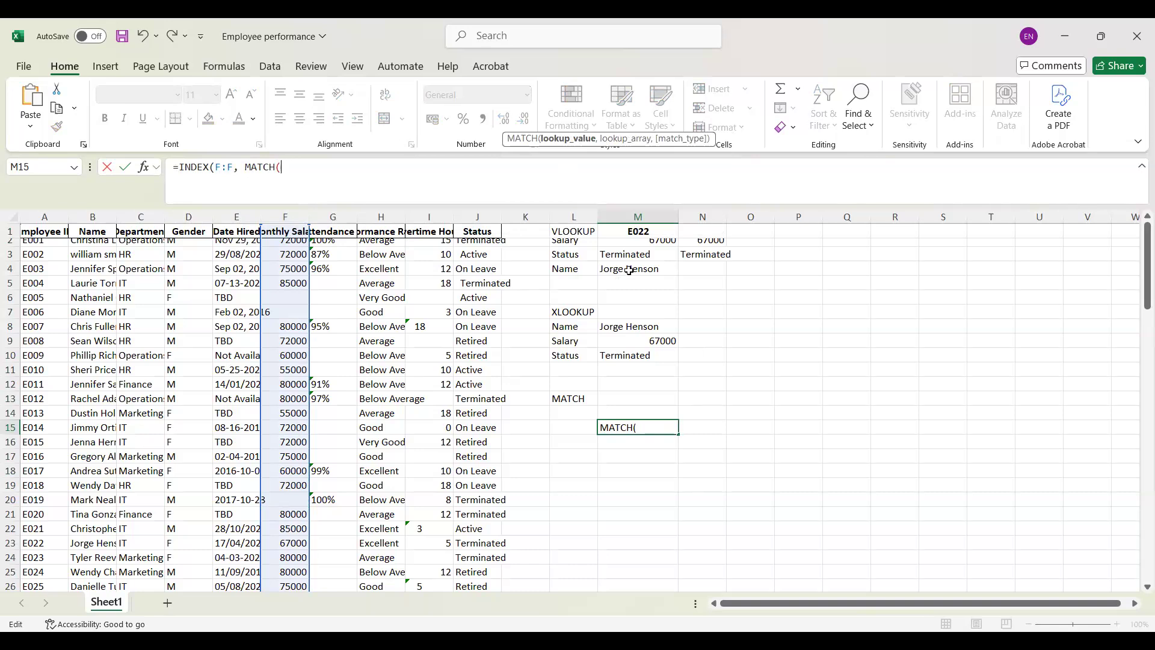
{"action": "left_click", "coordinate": [650, 232]}
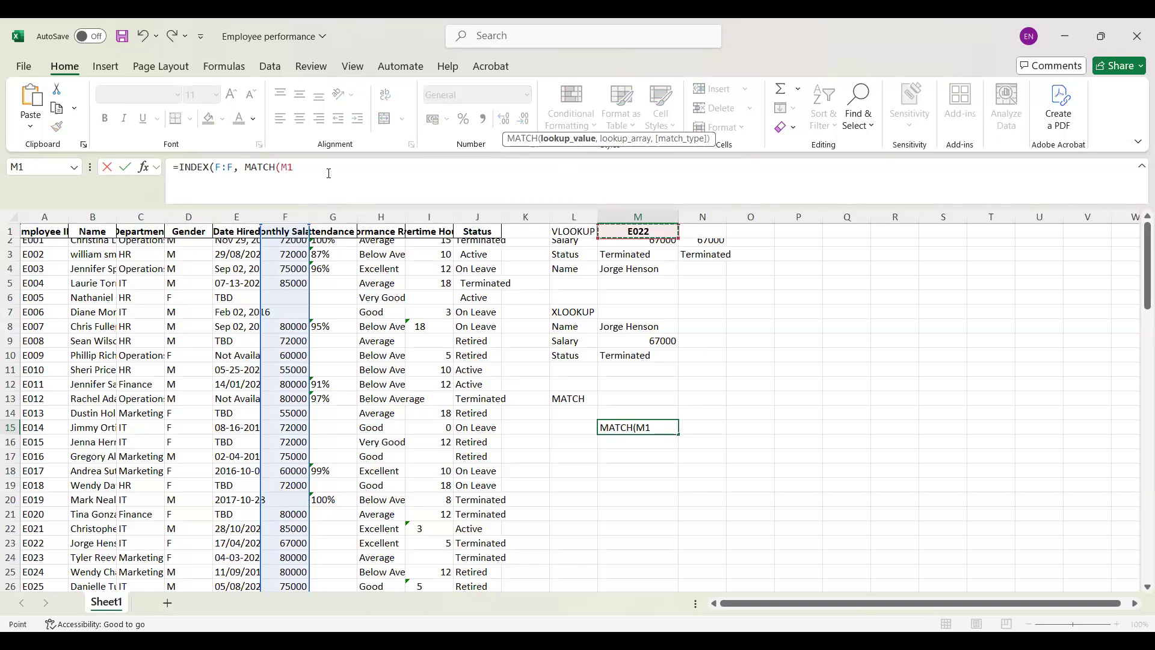
{"action": "type", "text": ","}
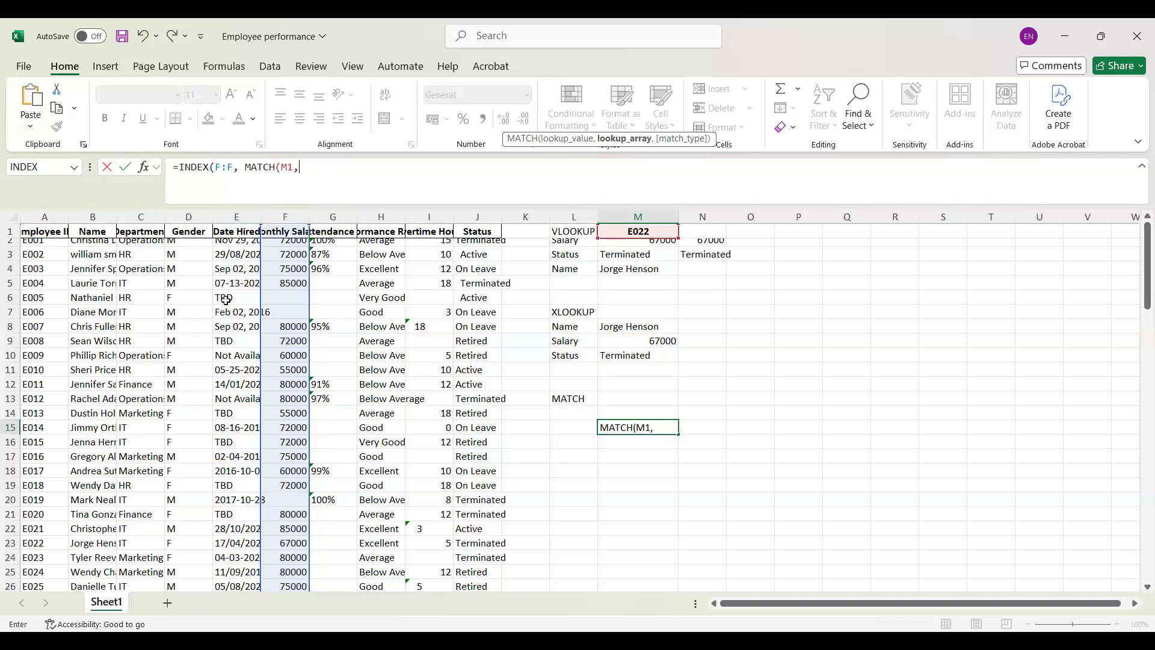
{"action": "left_click", "coordinate": [45, 239]}
{"action": "type", "text": ")"}
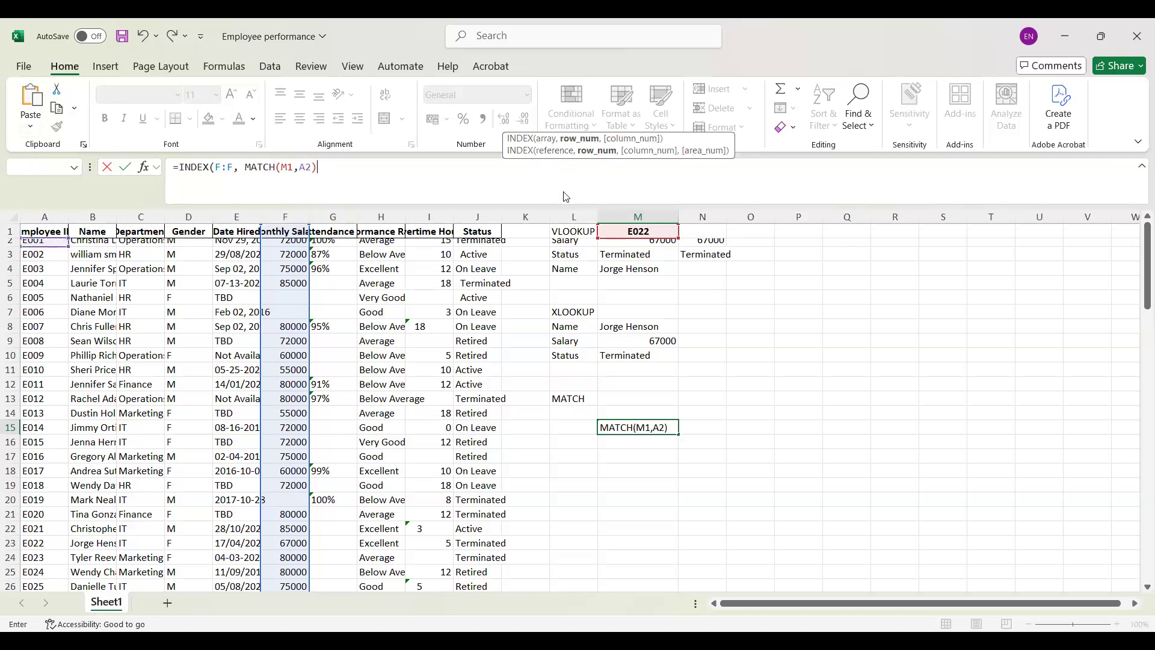
{"action": "key", "text": "Return"}
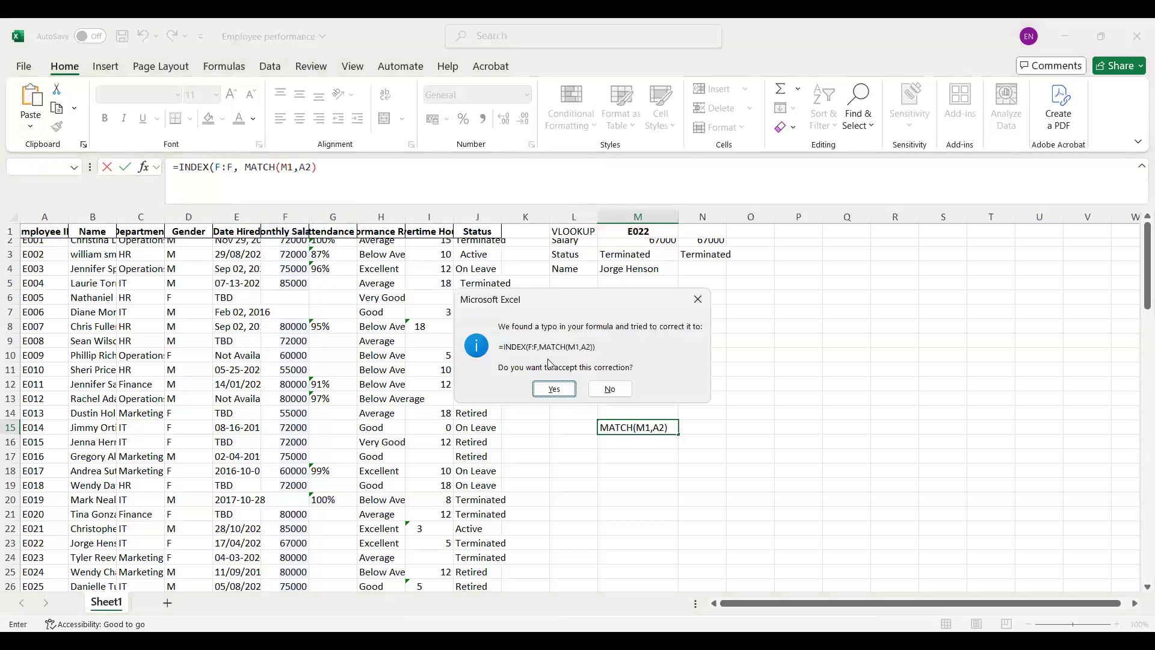
{"action": "left_click", "coordinate": [552, 389]}
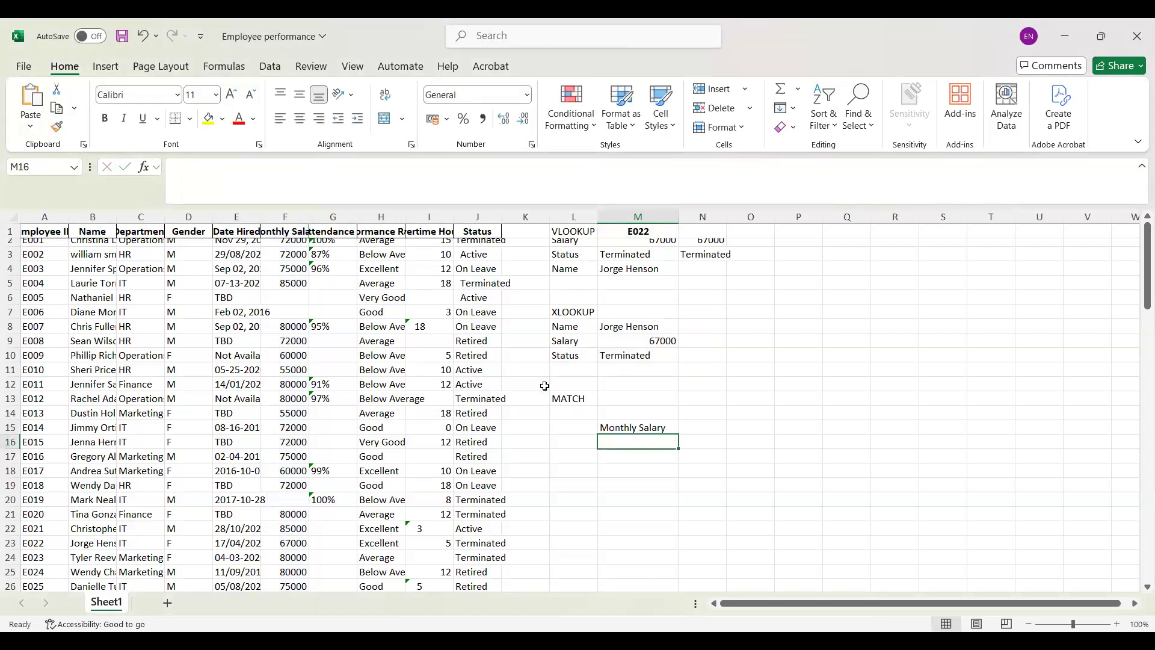
Step: Set the MATCH lookup array in M15's formula to the whole Employee ID column, A:A
{"action": "key", "text": "Up"}
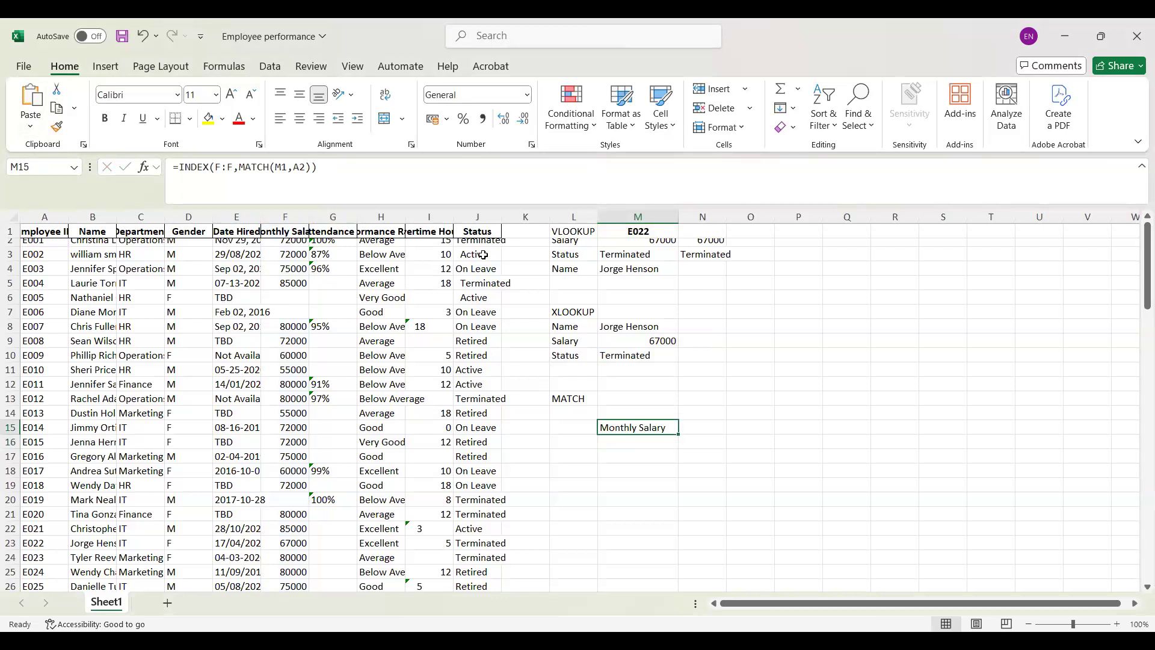
{"action": "left_click", "coordinate": [645, 229]}
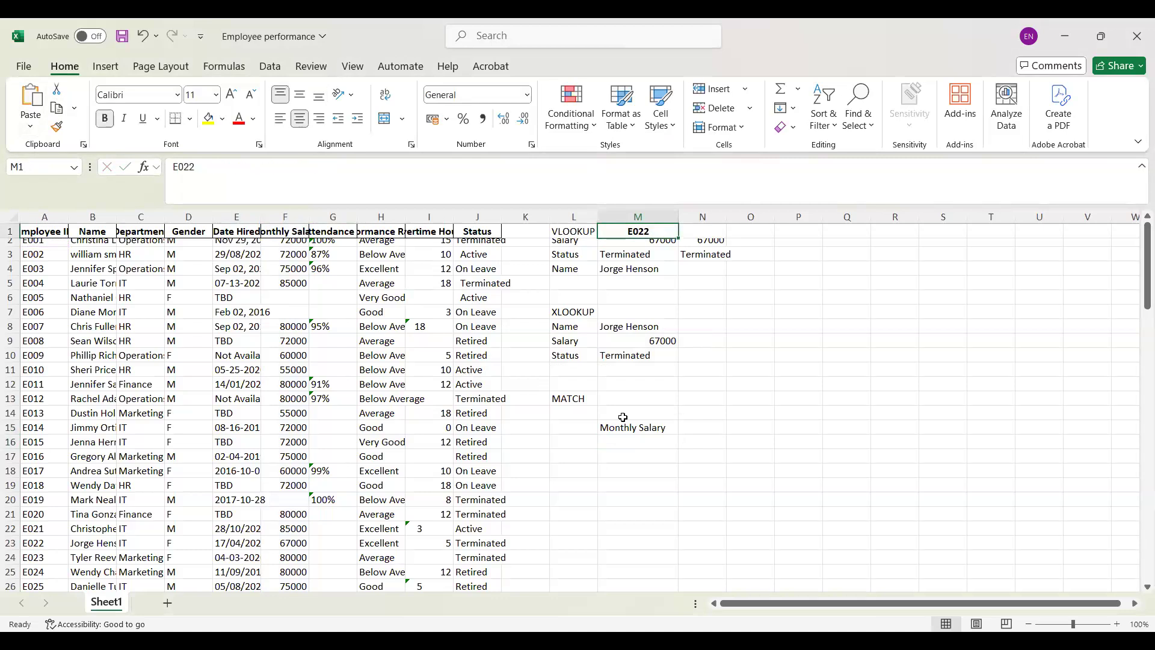
{"action": "left_click", "coordinate": [650, 415]}
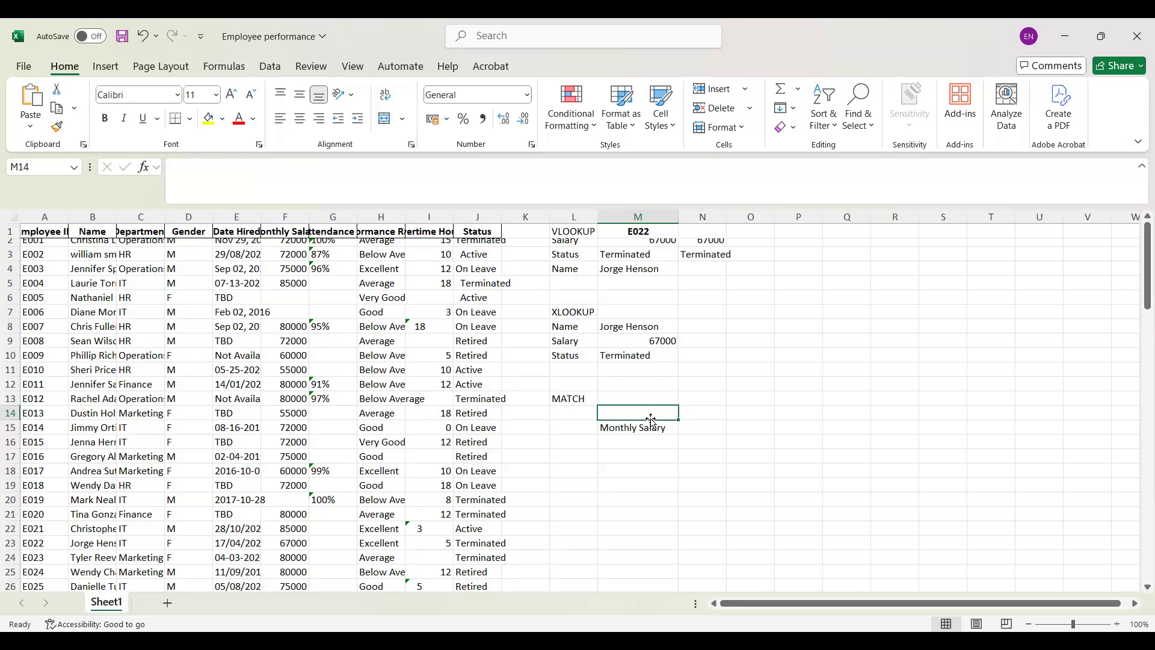
{"action": "left_click", "coordinate": [651, 423]}
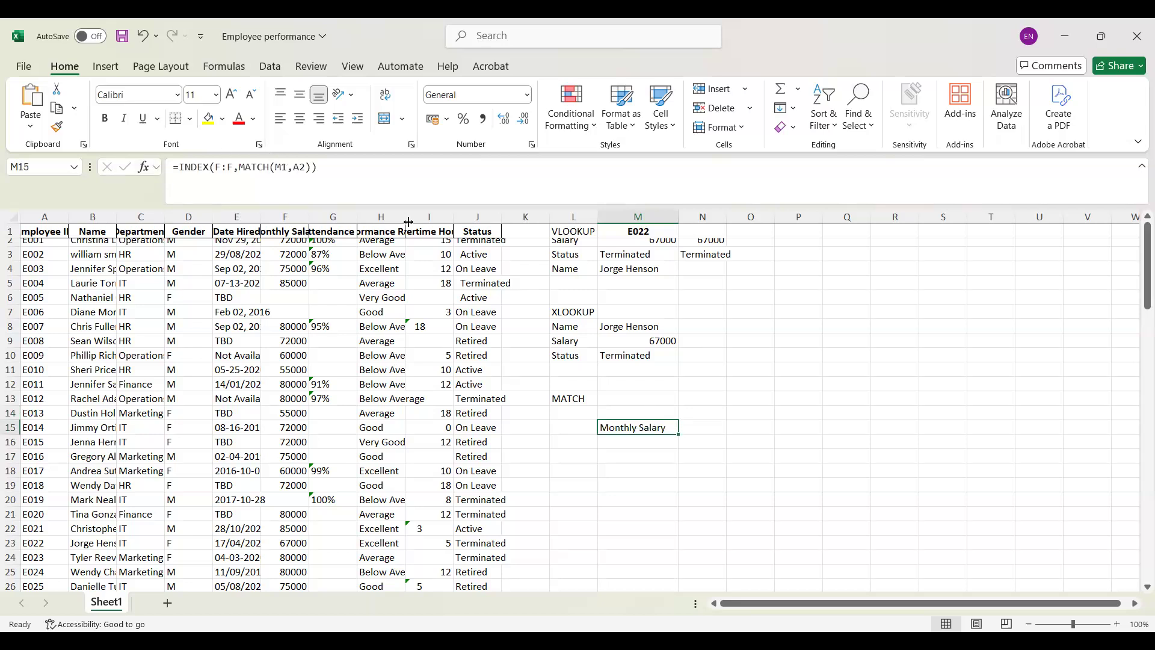
{"action": "left_click", "coordinate": [303, 168]}
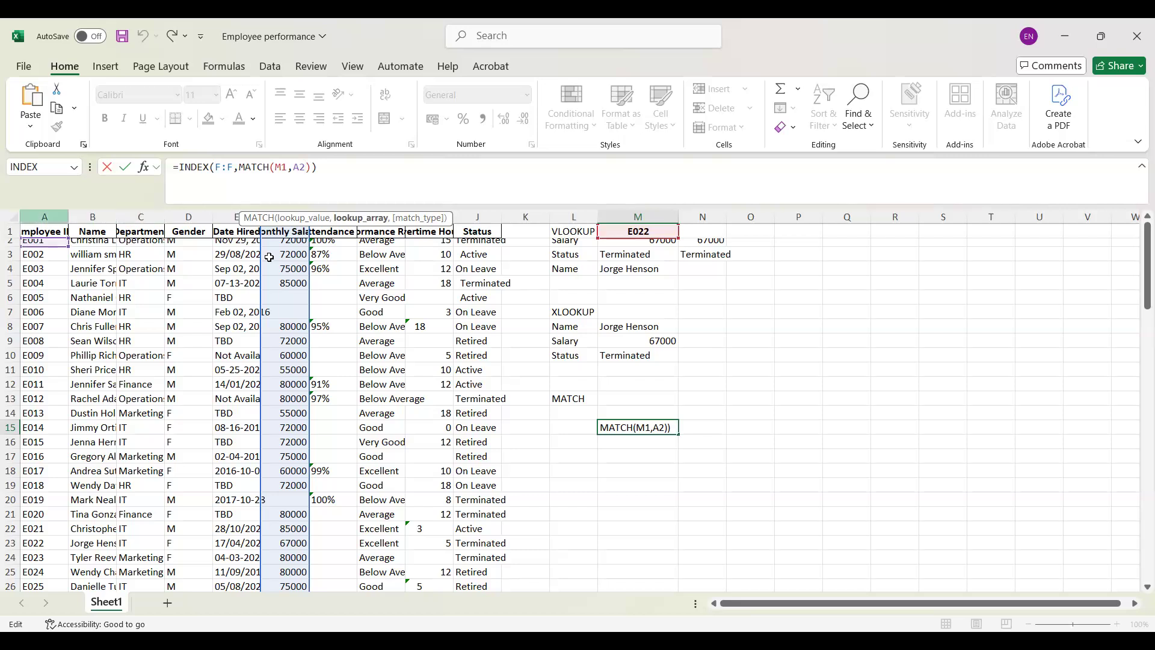
{"action": "key", "text": "Delete"}
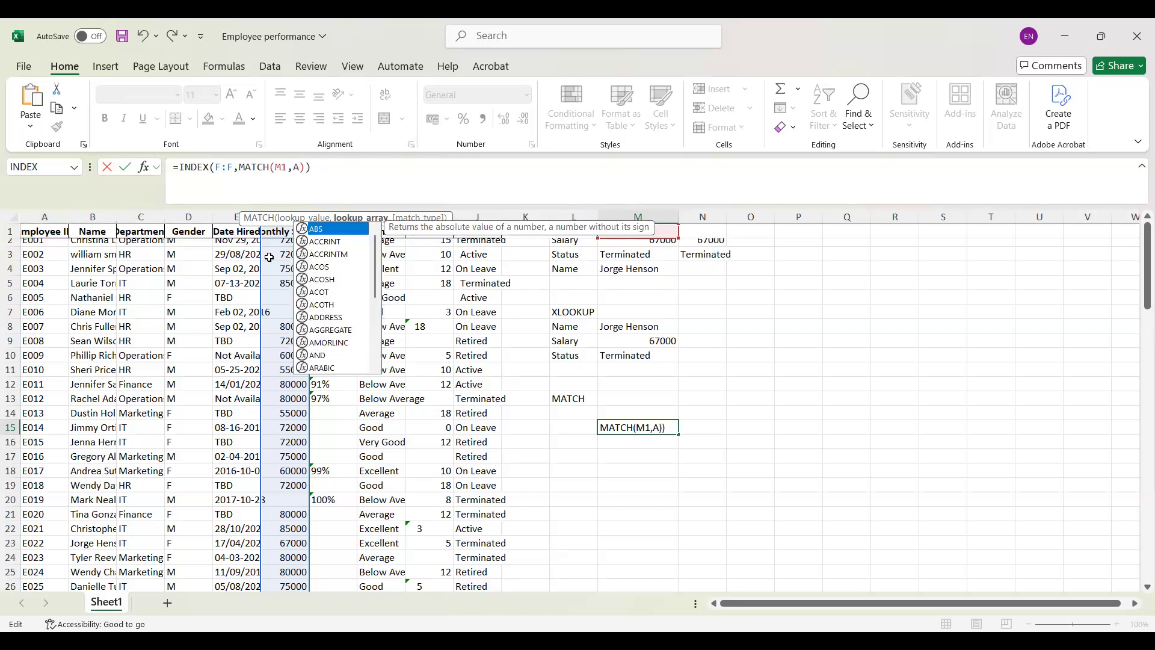
{"action": "key", "text": "BackSpace"}
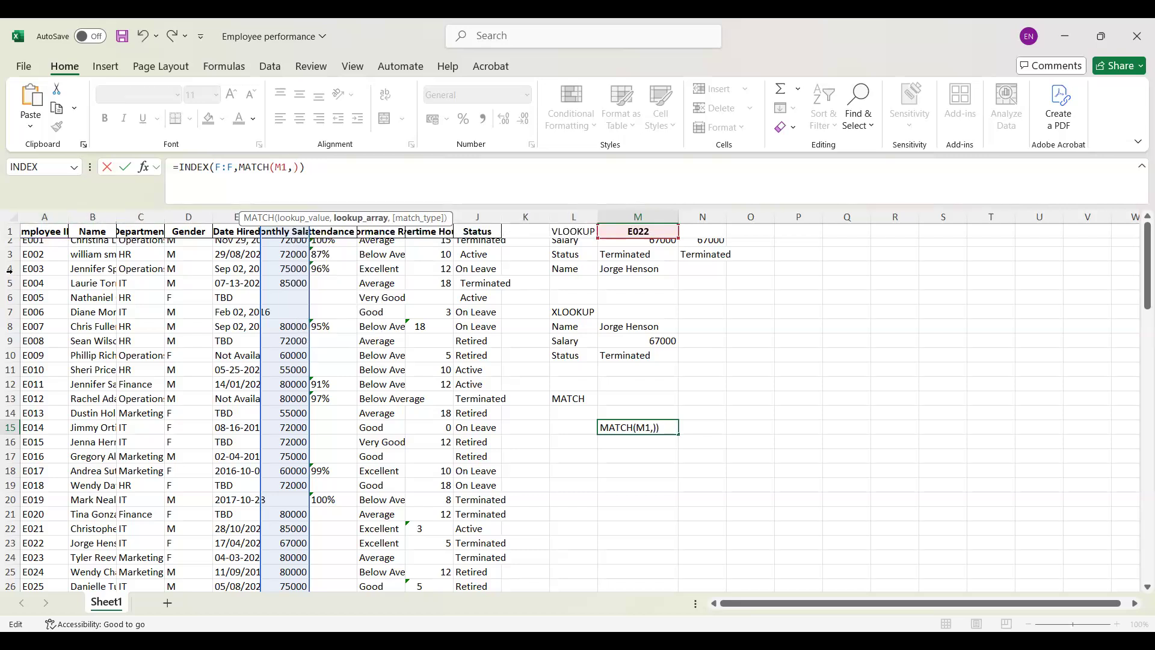
{"action": "left_click", "coordinate": [44, 220]}
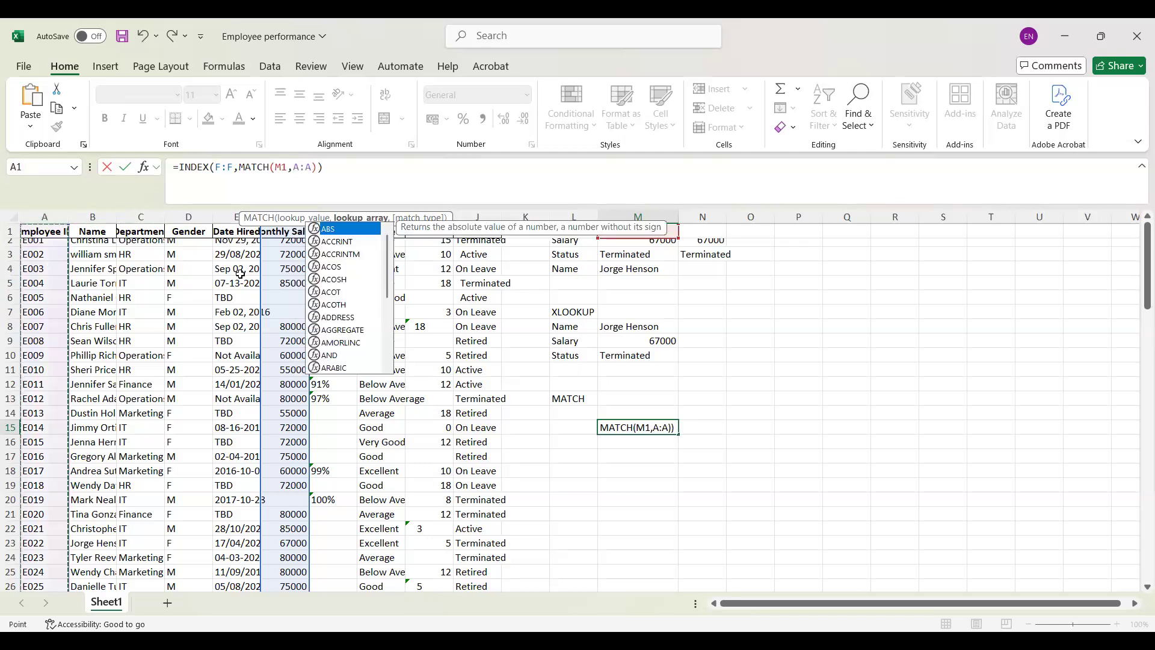
{"action": "key", "text": "Return"}
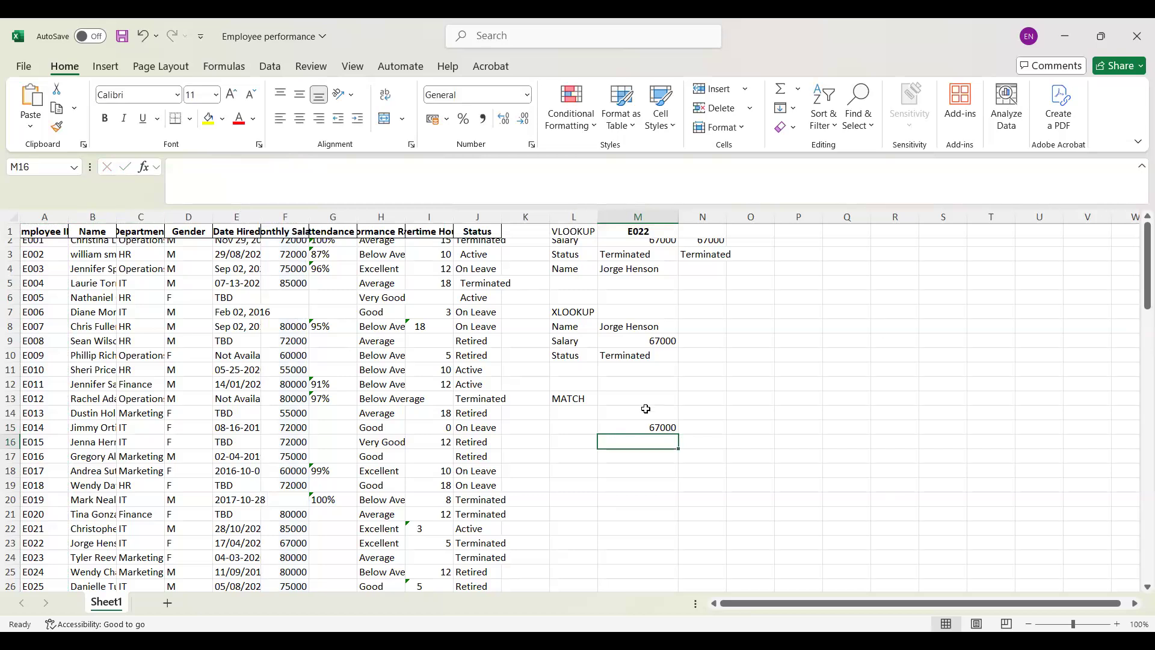
Step: Label the M15 result as Salary in L15 and enter Name in L16
{"action": "left_click", "coordinate": [637, 426]}
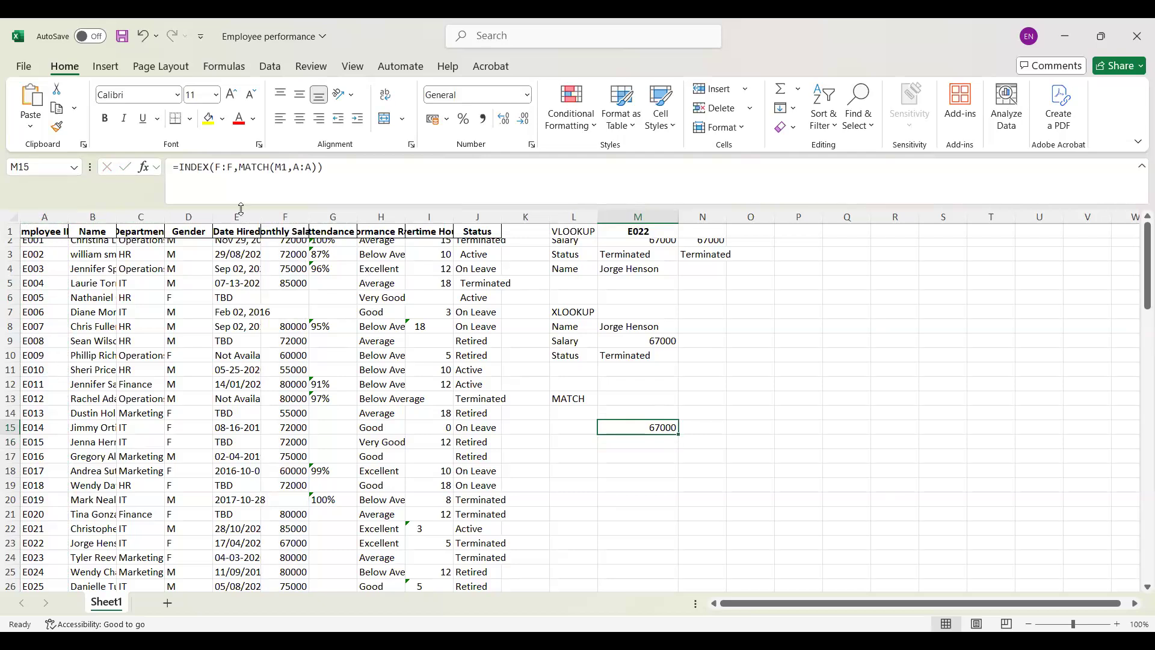
{"action": "double_click", "coordinate": [573, 425]}
{"action": "type", "text": "Salary"}
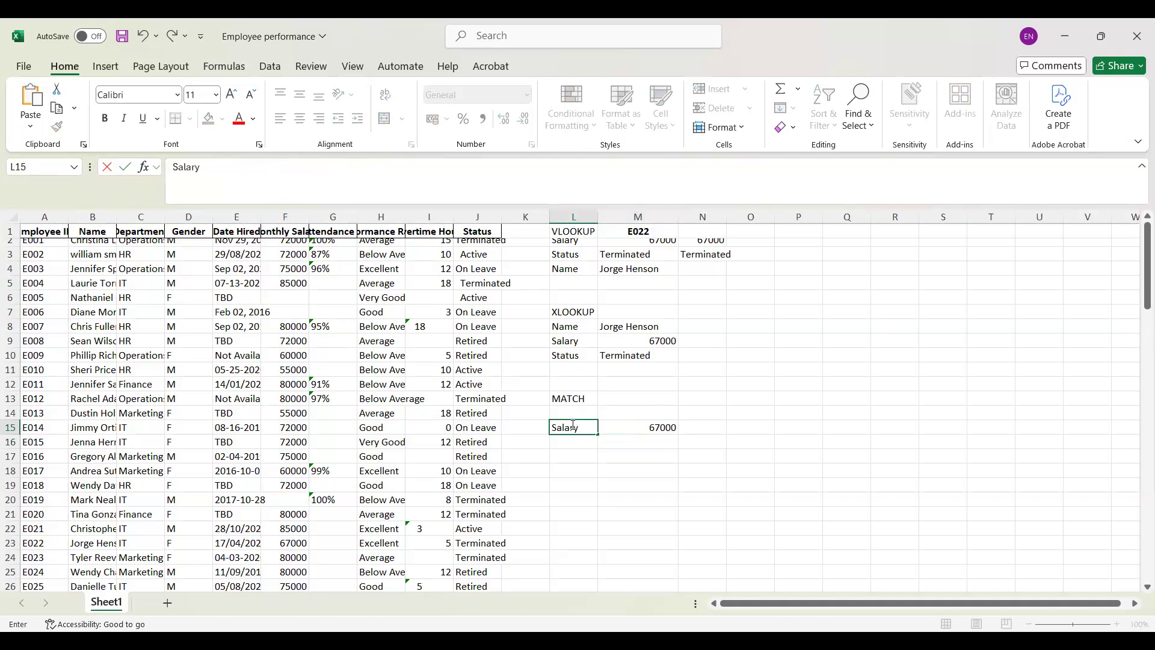
{"action": "key", "text": "Return"}
{"action": "type", "text": "Name"}
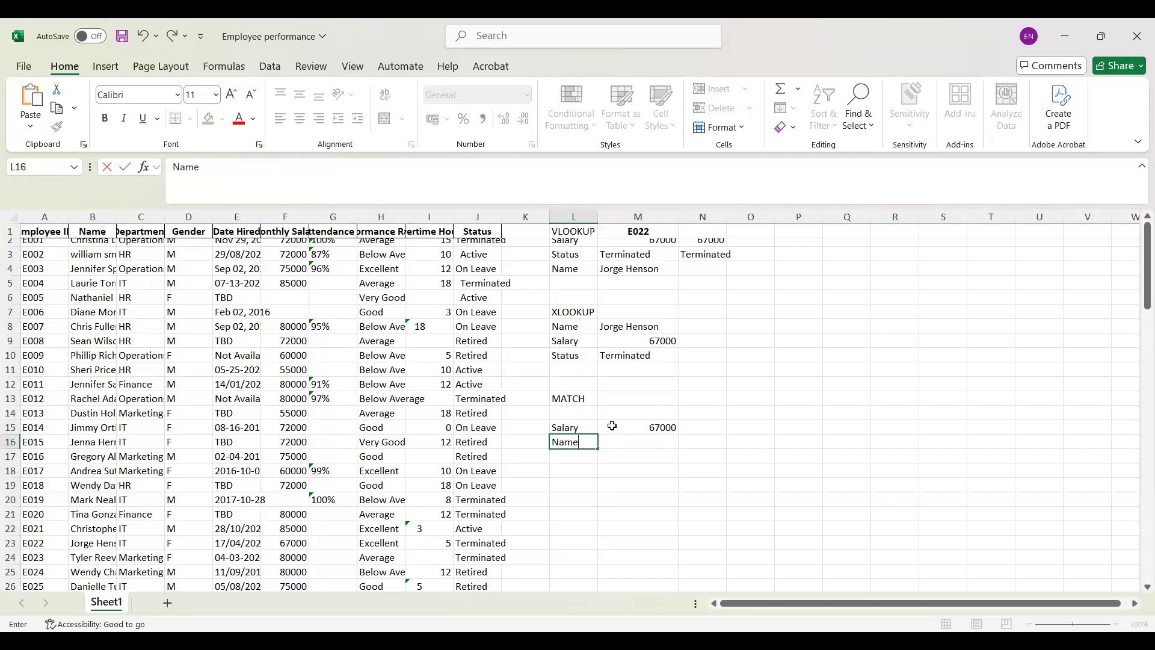
{"action": "key", "text": "Tab"}
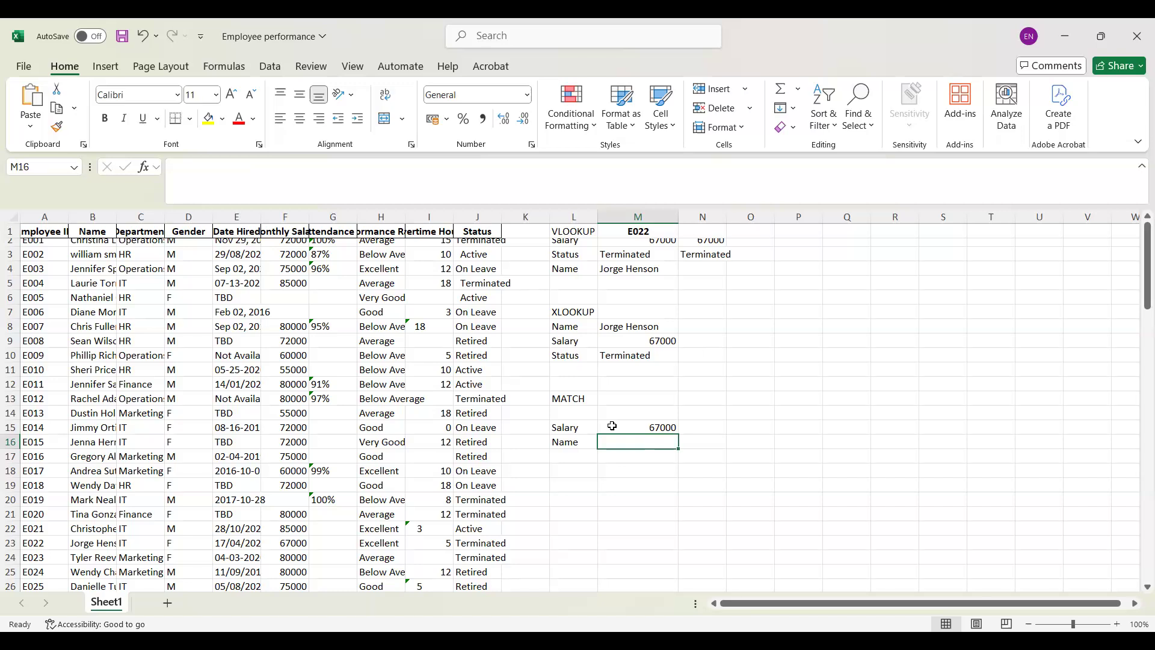
Step: Start an INDEX formula in M16 with the whole Name column B:B as its array
{"action": "key", "text": "BackSpace"}
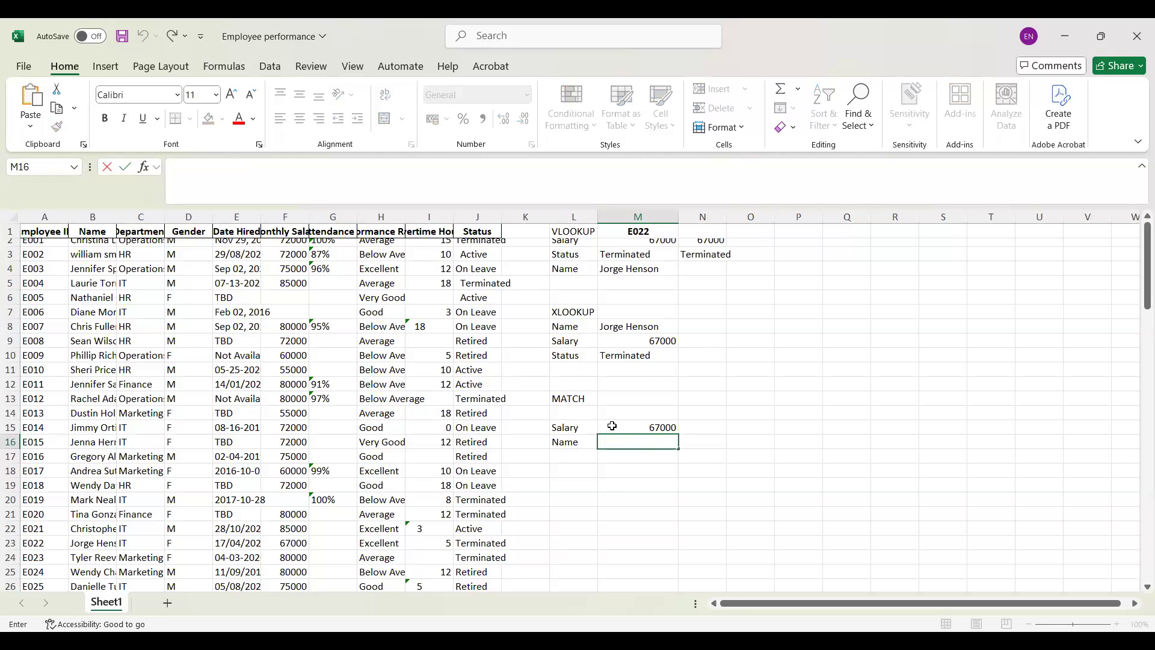
{"action": "type", "text": "="}
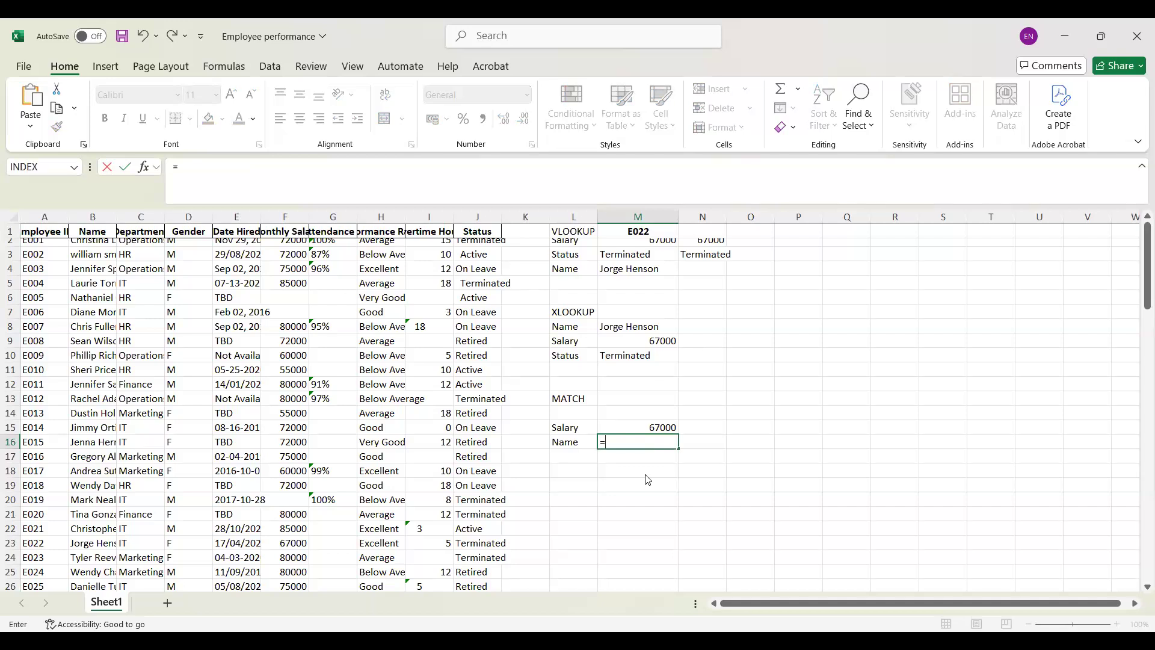
{"action": "type", "text": "IN"}
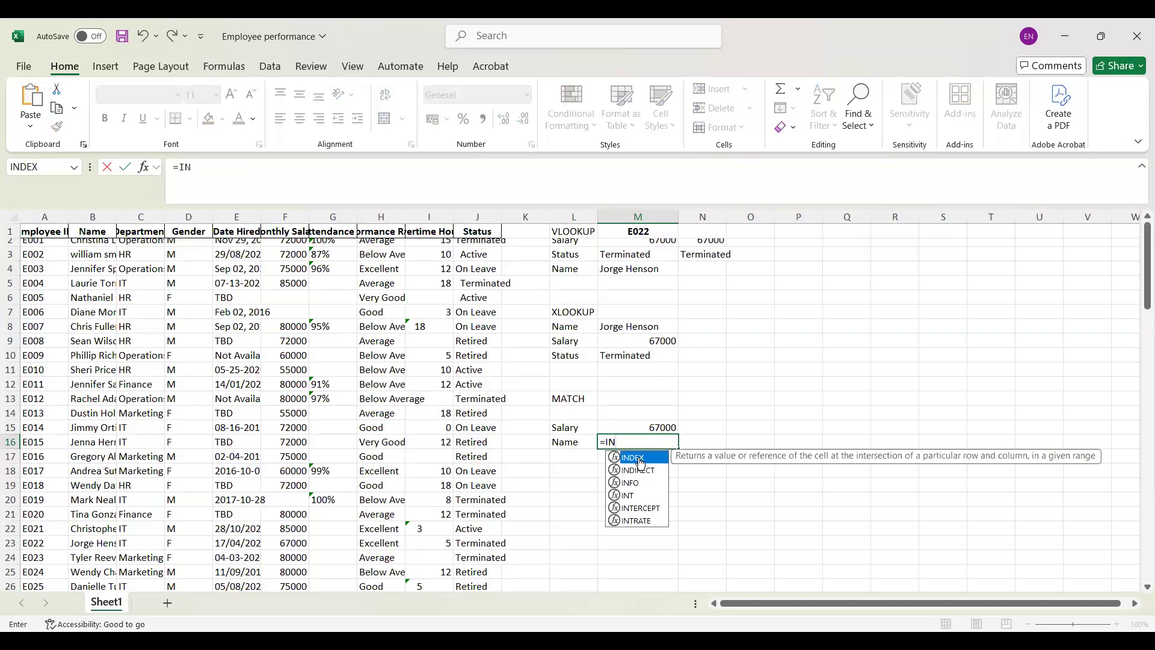
{"action": "key", "text": "Tab"}
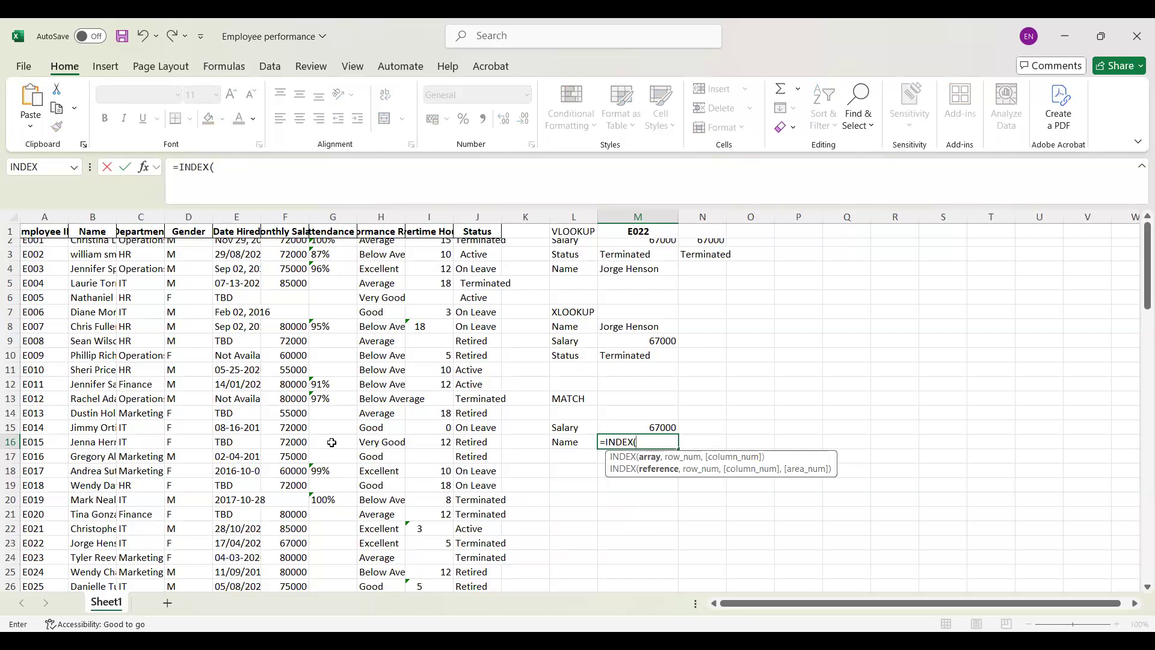
{"action": "left_click", "coordinate": [83, 212]}
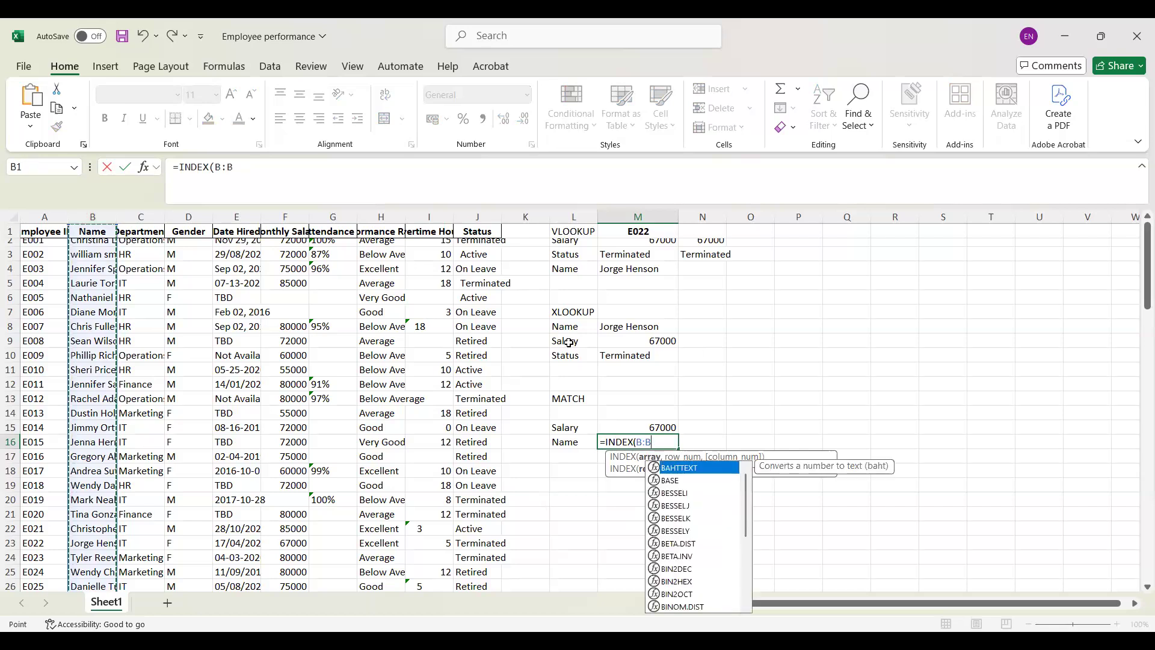
{"action": "type", "text": ",("}
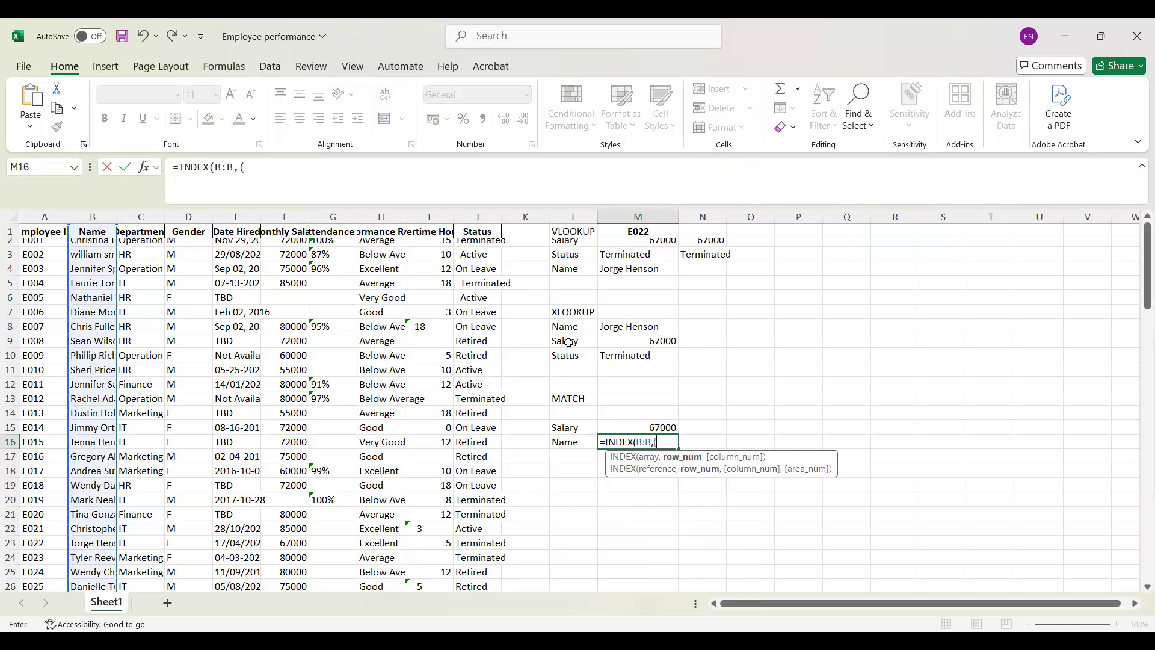
Step: Complete the INDEX formula in M16 with MATCH(M1,A:A) as its row number
{"action": "key", "text": "BackSpace"}
{"action": "type", "text": "MATCH"}
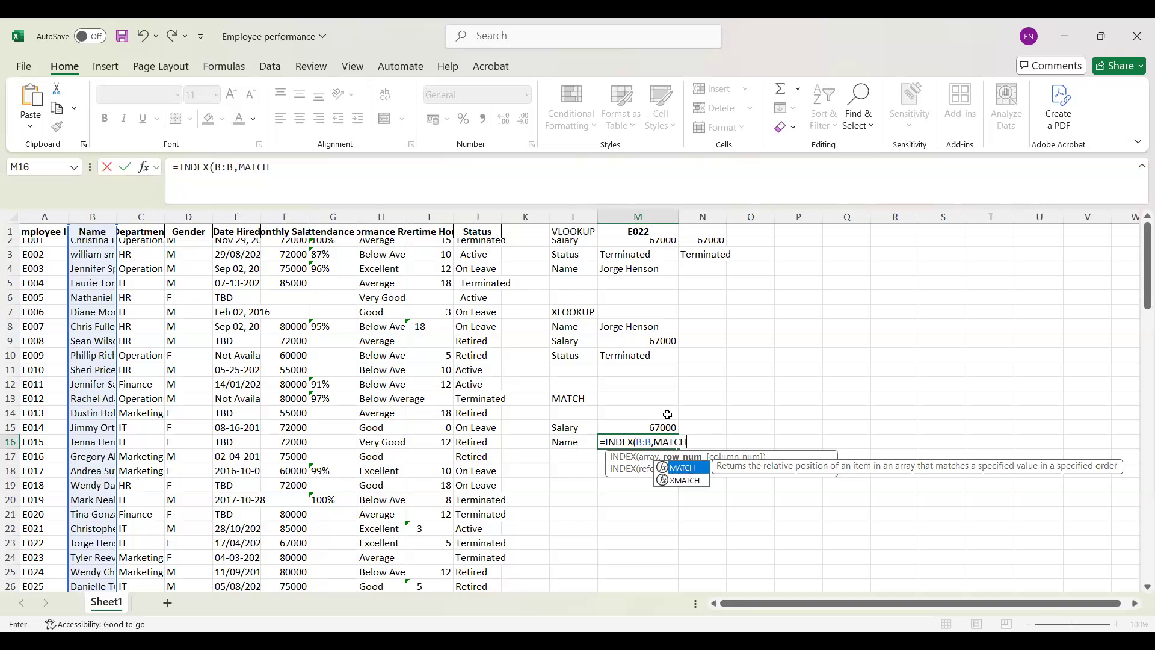
{"action": "type", "text": "("}
{"action": "left_click", "coordinate": [641, 235]}
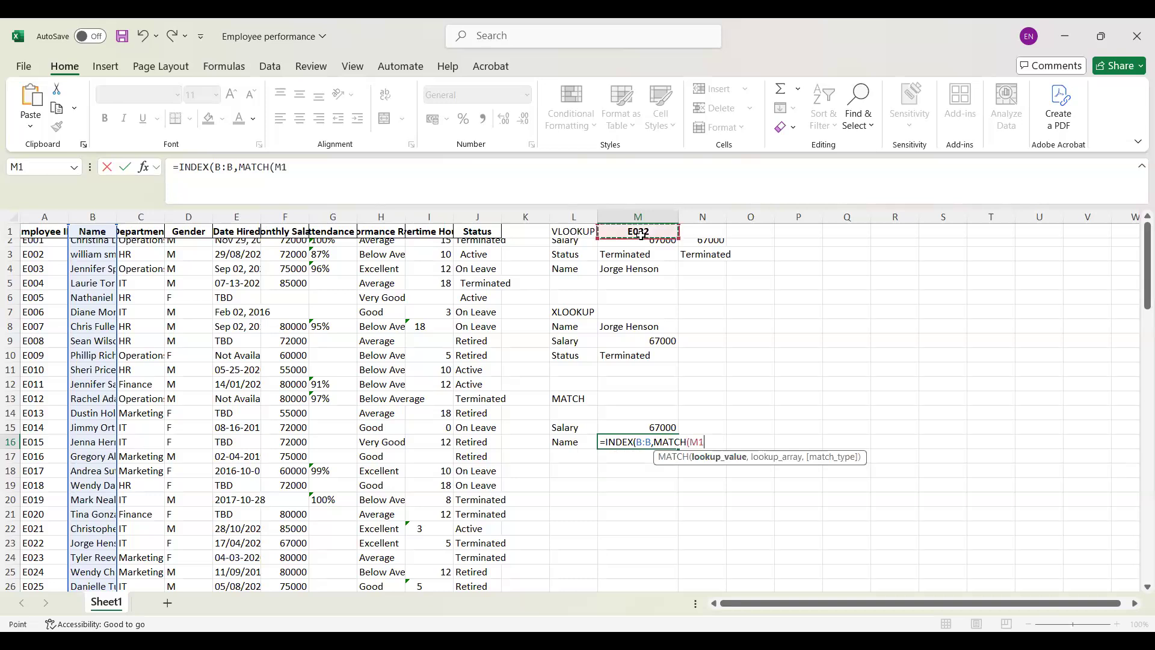
{"action": "type", "text": ","}
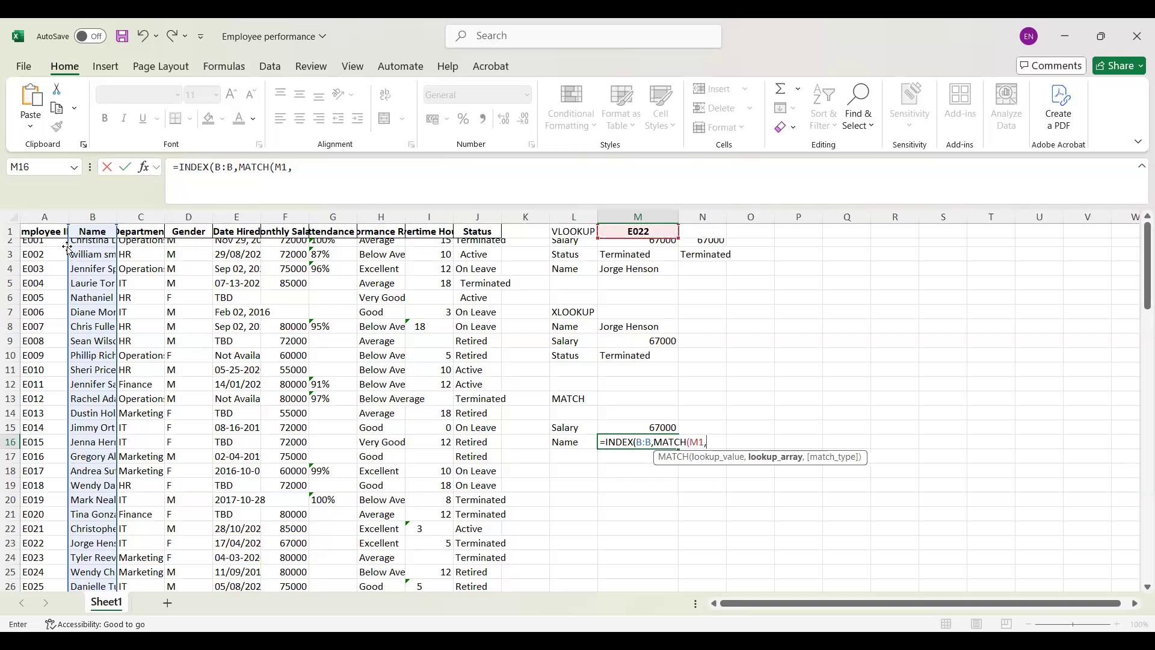
{"action": "left_click", "coordinate": [44, 214]}
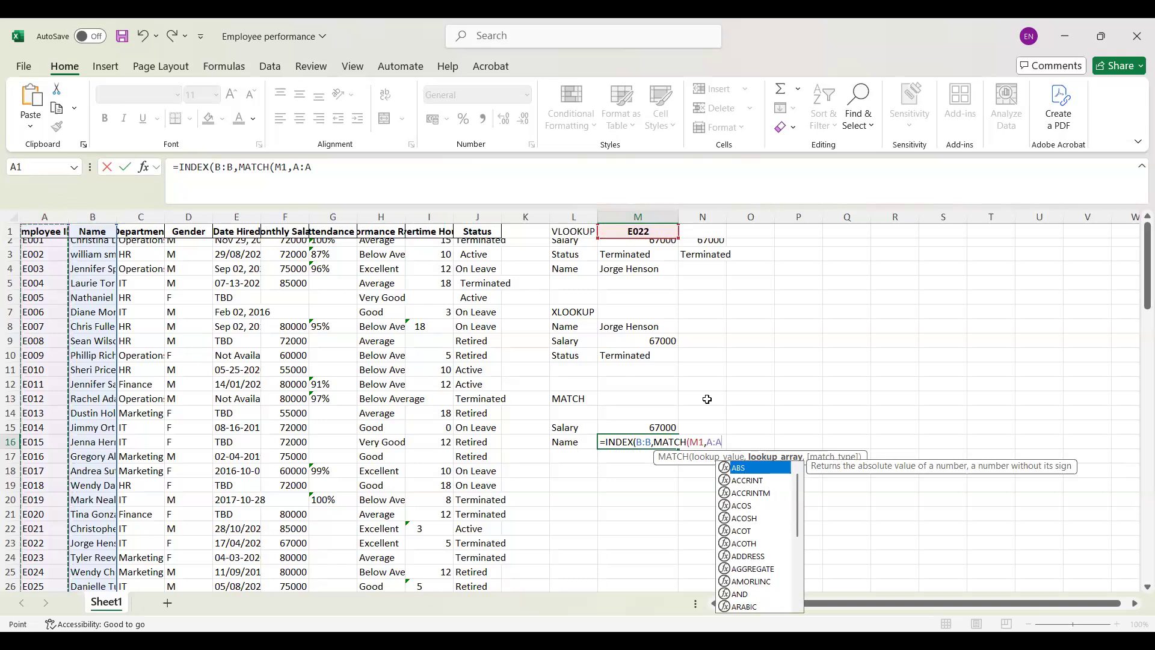
{"action": "type", "text": ")"}
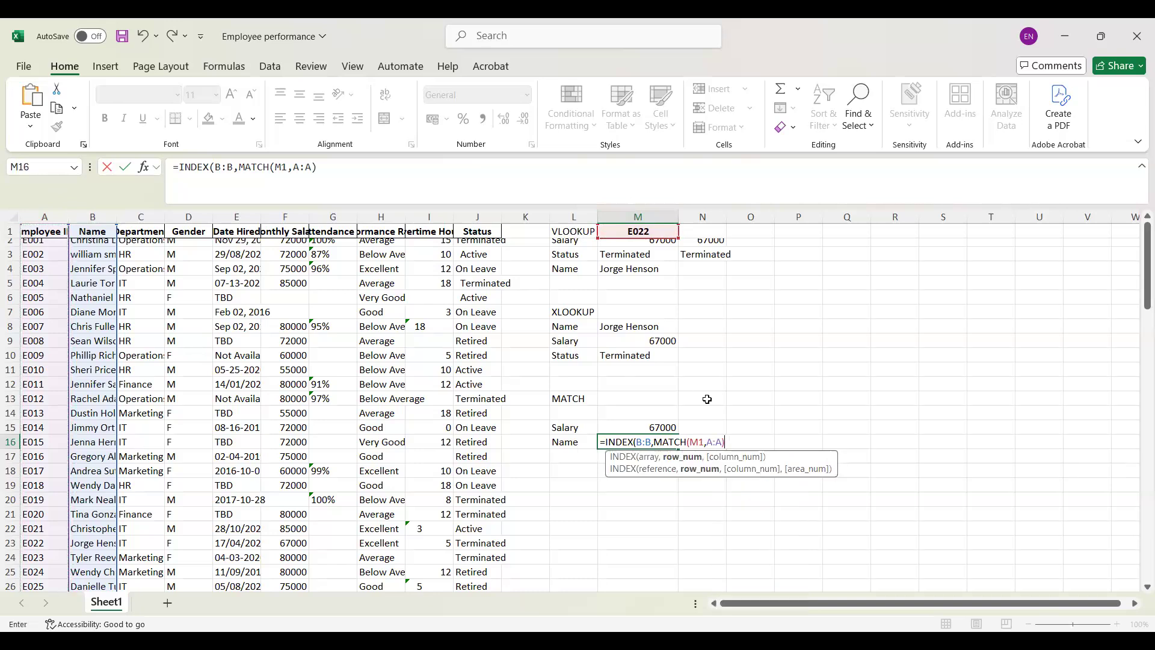
{"action": "type", "text": ")"}
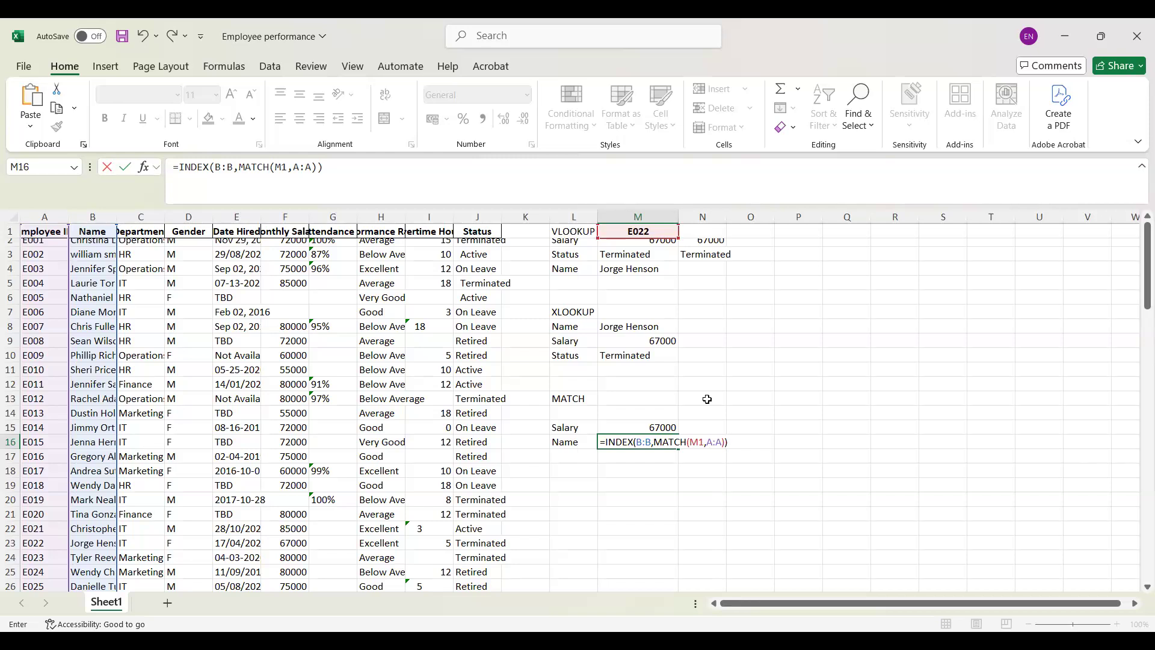
{"action": "left_click", "coordinate": [655, 231]}
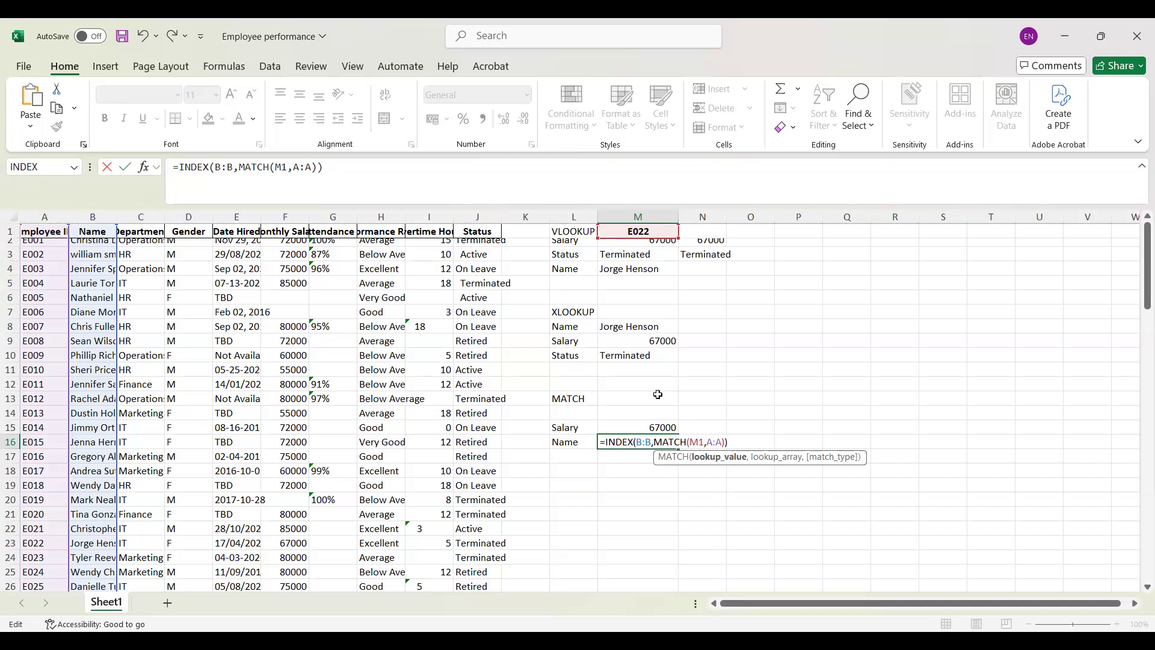
{"action": "key", "text": "Return"}
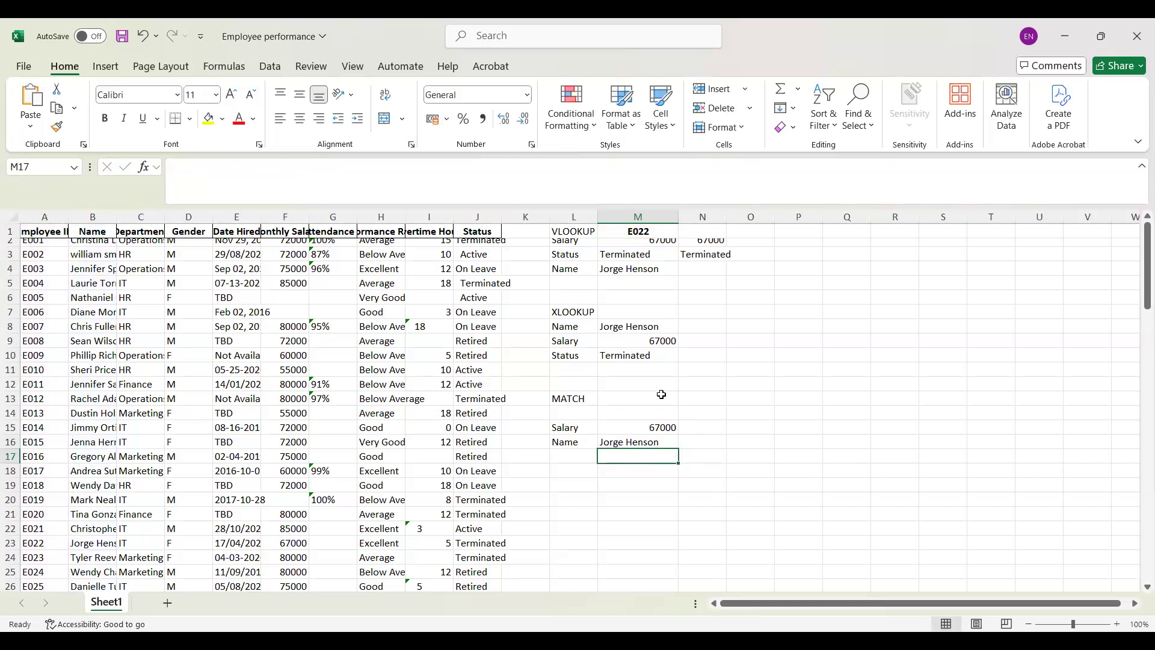
Step: Change the lookup ID in M1 to the first employee's ID in the table
{"action": "left_click", "coordinate": [648, 232]}
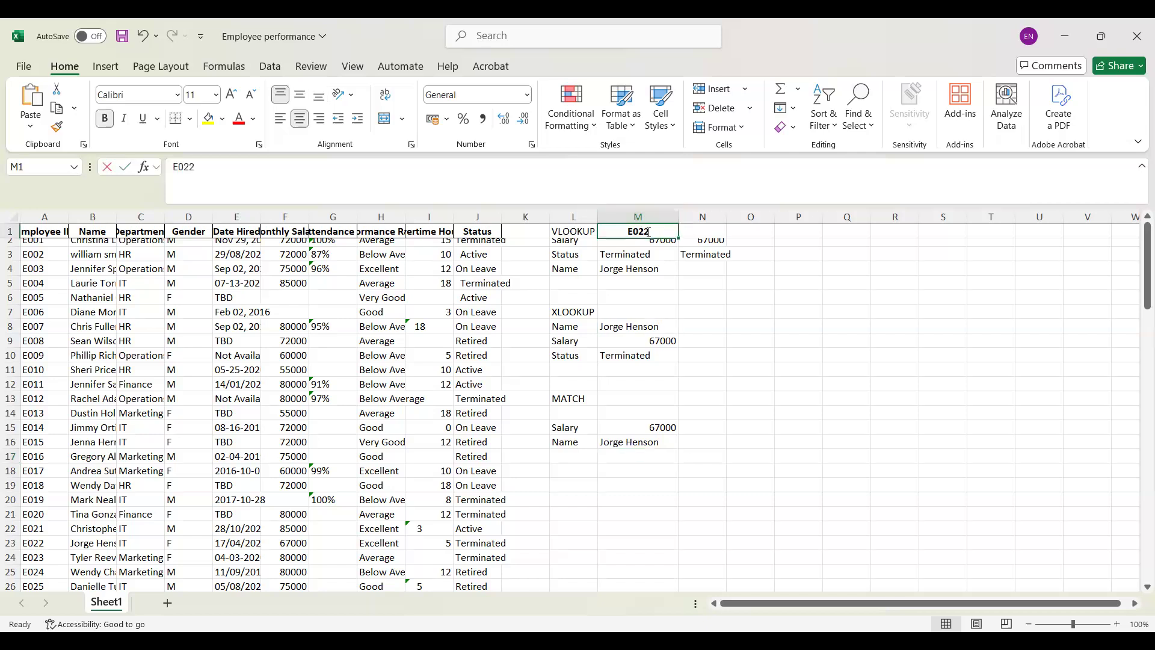
{"action": "double_click", "coordinate": [654, 231]}
{"action": "key", "text": "BackSpace"}
{"action": "key", "text": "BackSpace"}
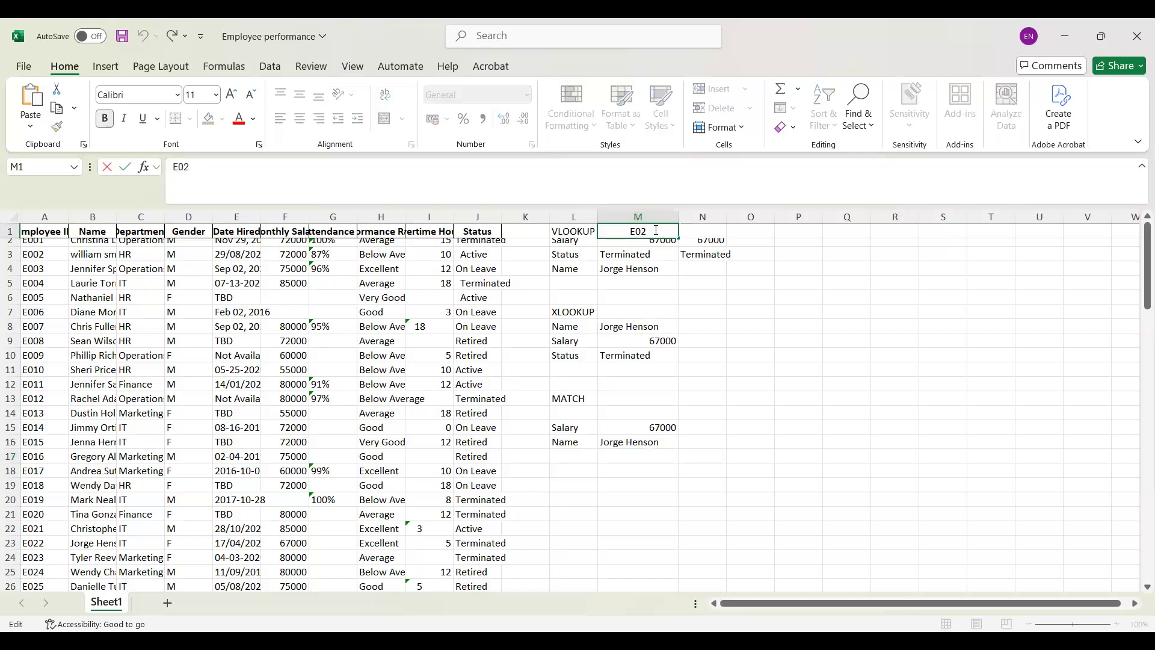
{"action": "type", "text": "01"}
{"action": "key", "text": "Return"}
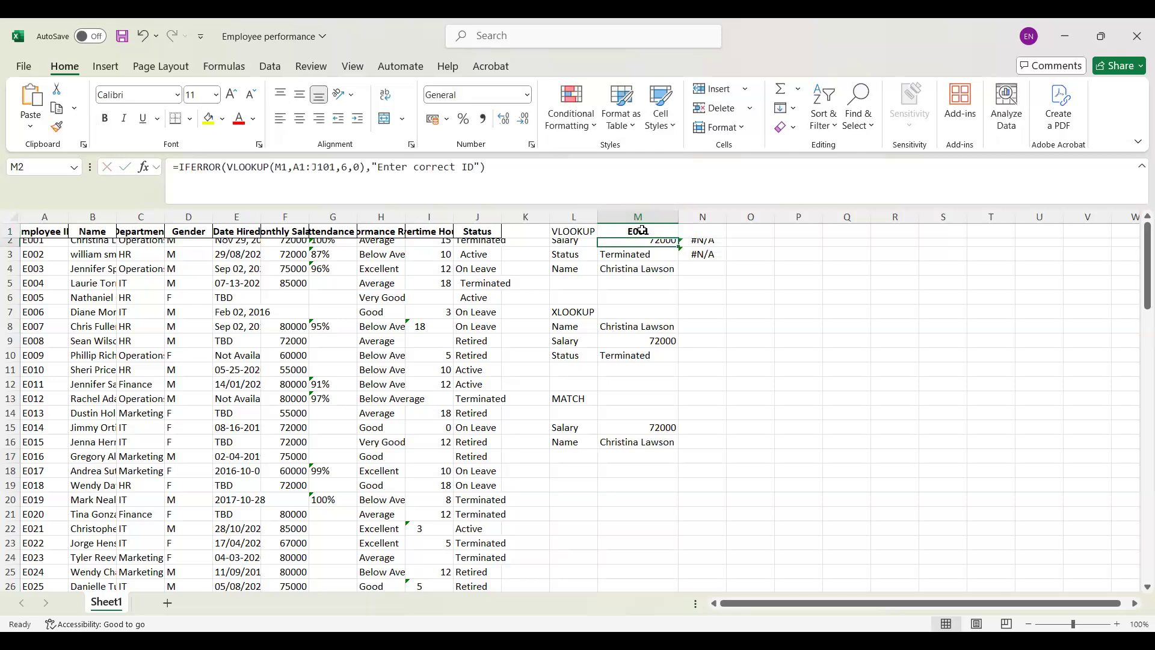
Step: Append 00 to the lookup ID in M1 to test the formulas with an ID missing from the table
{"action": "double_click", "coordinate": [637, 231]}
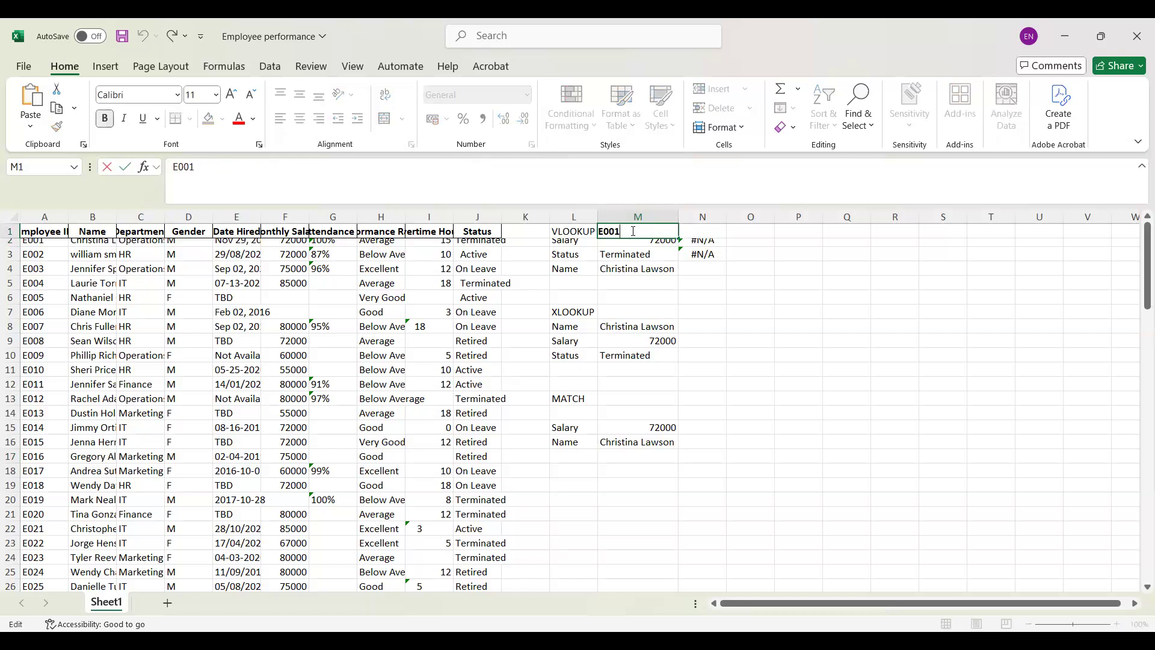
{"action": "type", "text": "00"}
{"action": "key", "text": "Return"}
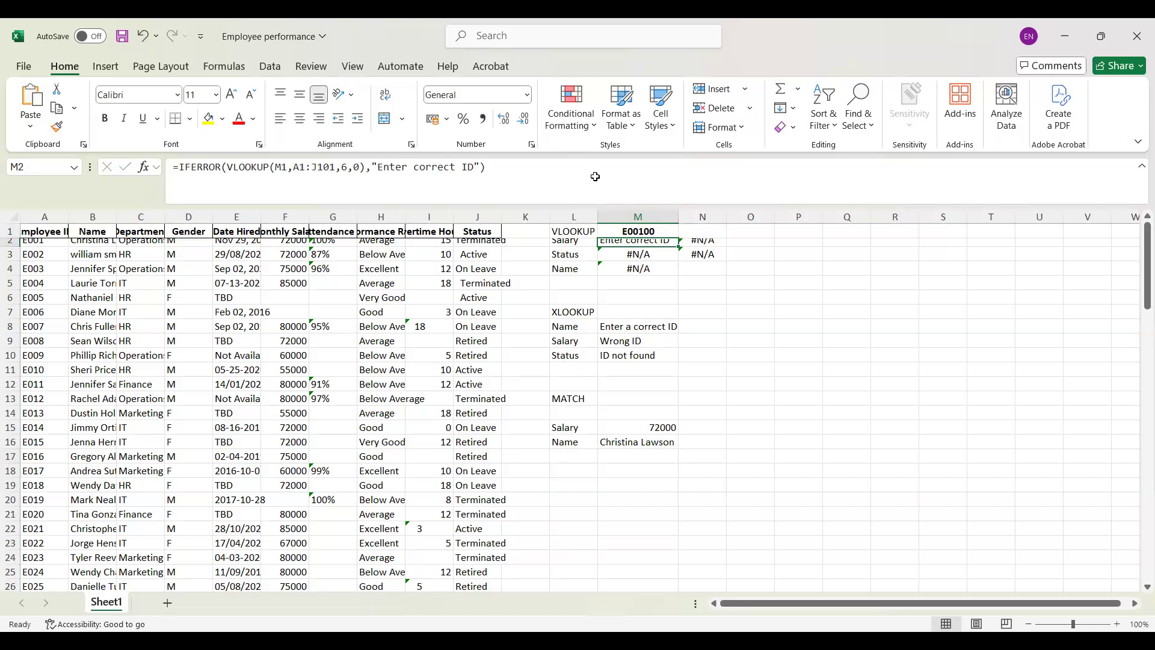
Step: Set the match mode of the XLOOKUP name formula in M8 to -1
{"action": "left_click", "coordinate": [646, 327]}
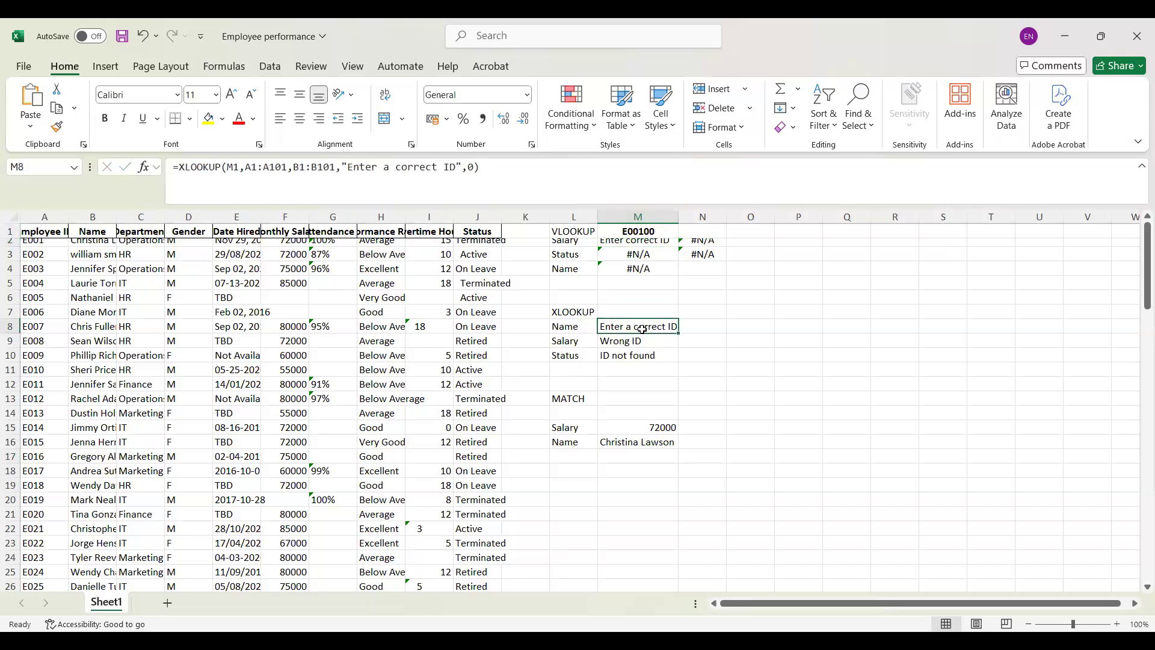
{"action": "left_click", "coordinate": [475, 165]}
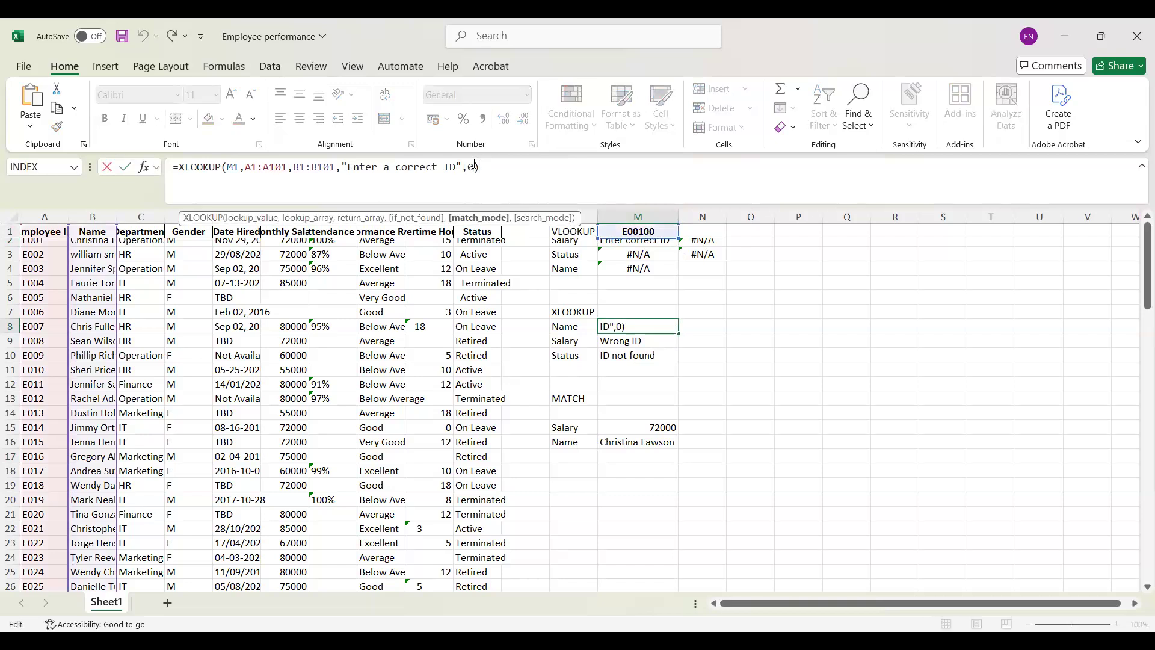
{"action": "key", "text": "BackSpace"}
{"action": "type", "text": "-1"}
{"action": "key", "text": "Return"}
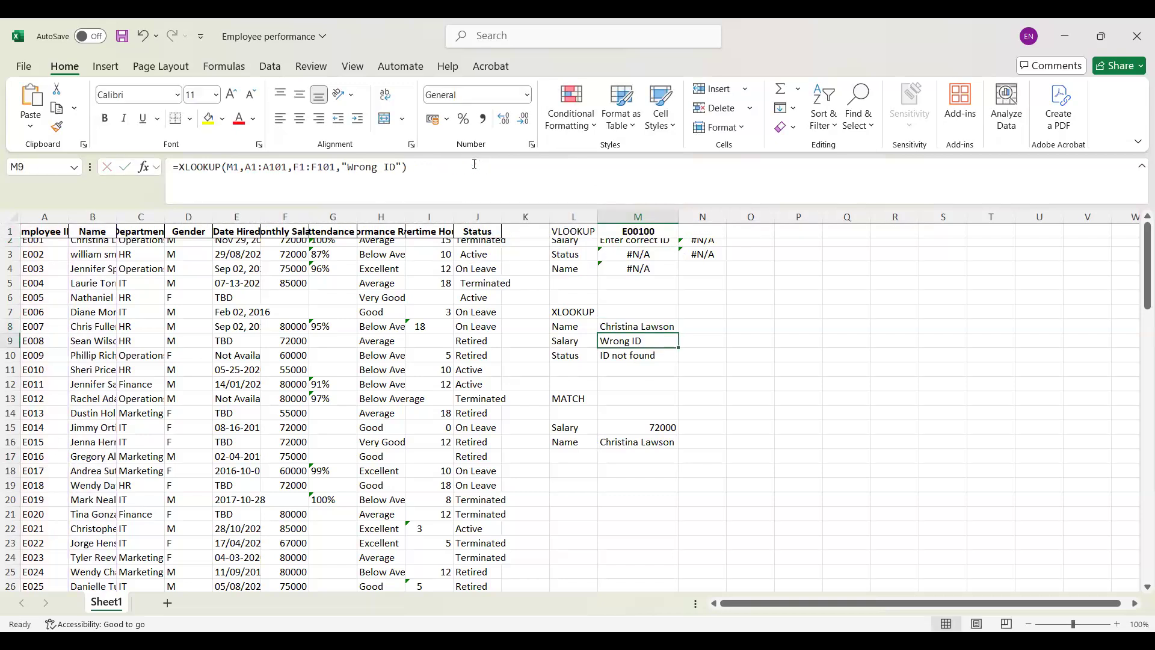
Step: Compare the XLOOKUP formula in M8, the INDEX-MATCH formula in M15 and the VLOOKUP formula in M2
{"action": "left_click", "coordinate": [639, 328]}
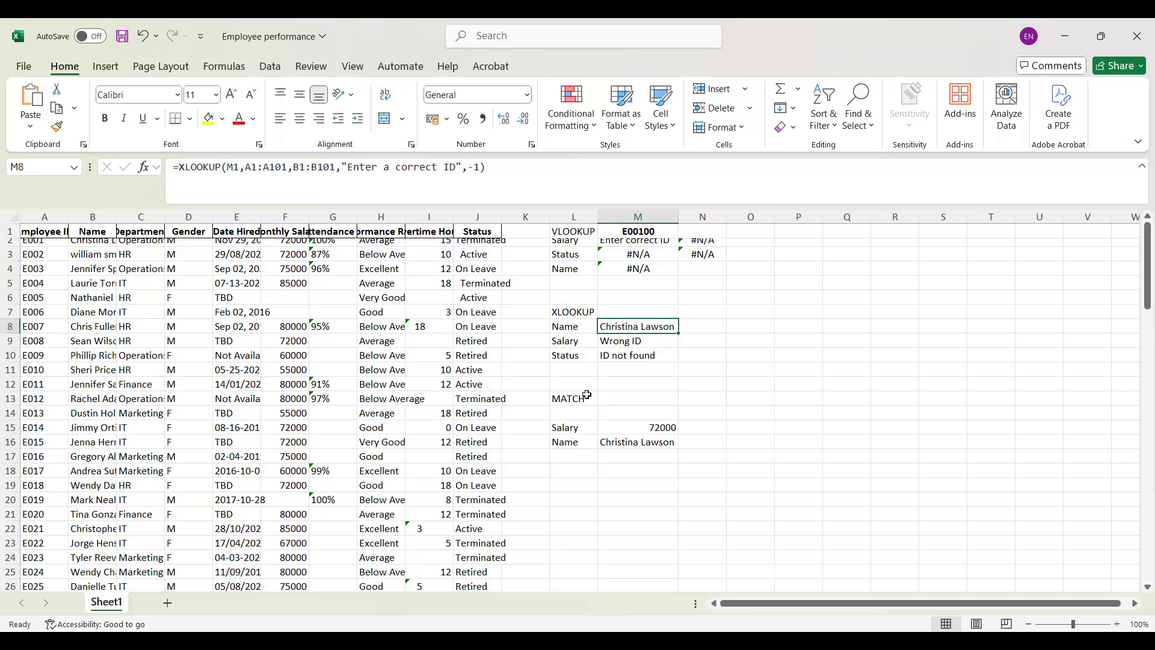
{"action": "left_click", "coordinate": [635, 427]}
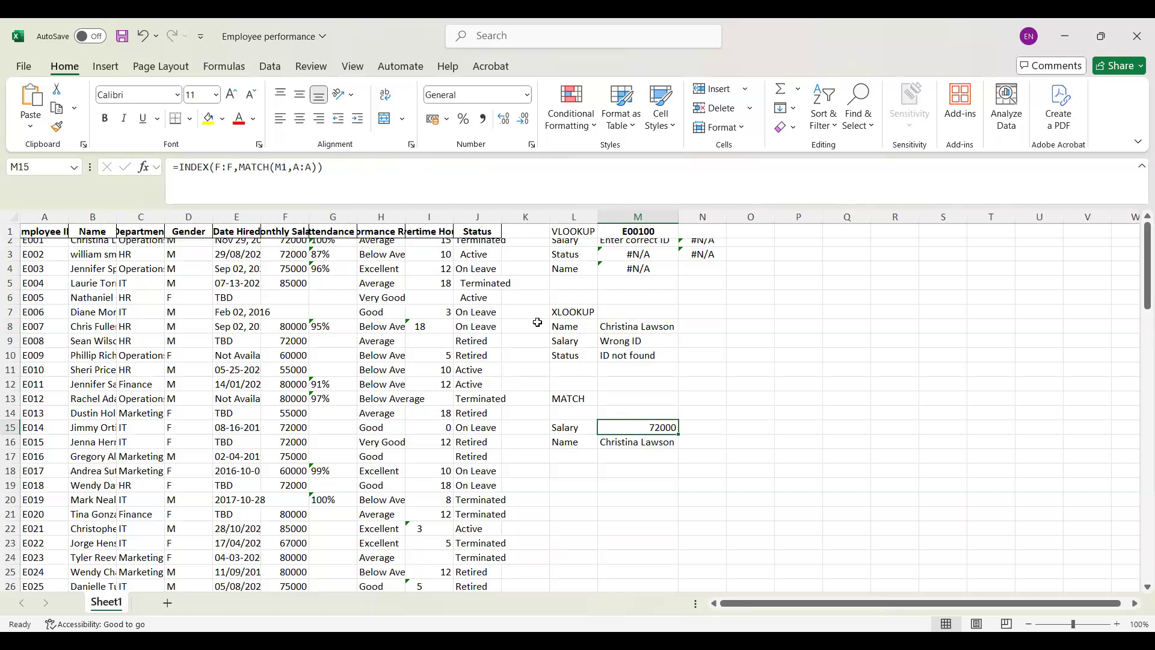
{"action": "left_click", "coordinate": [674, 240]}
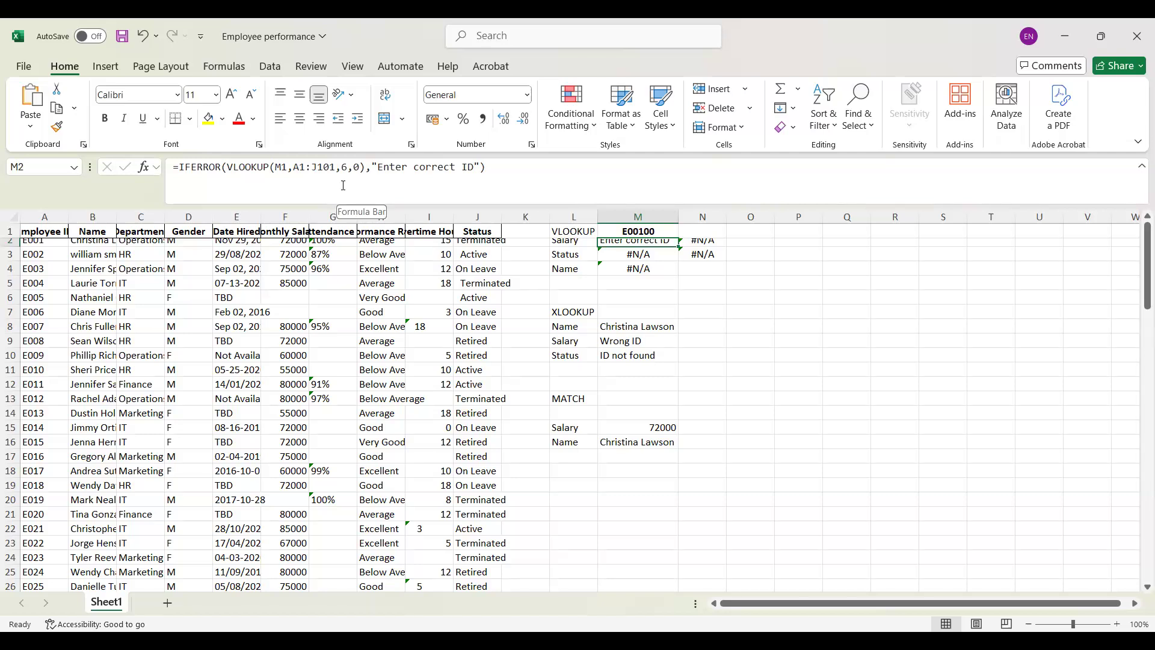
{"action": "left_click", "coordinate": [655, 332]}
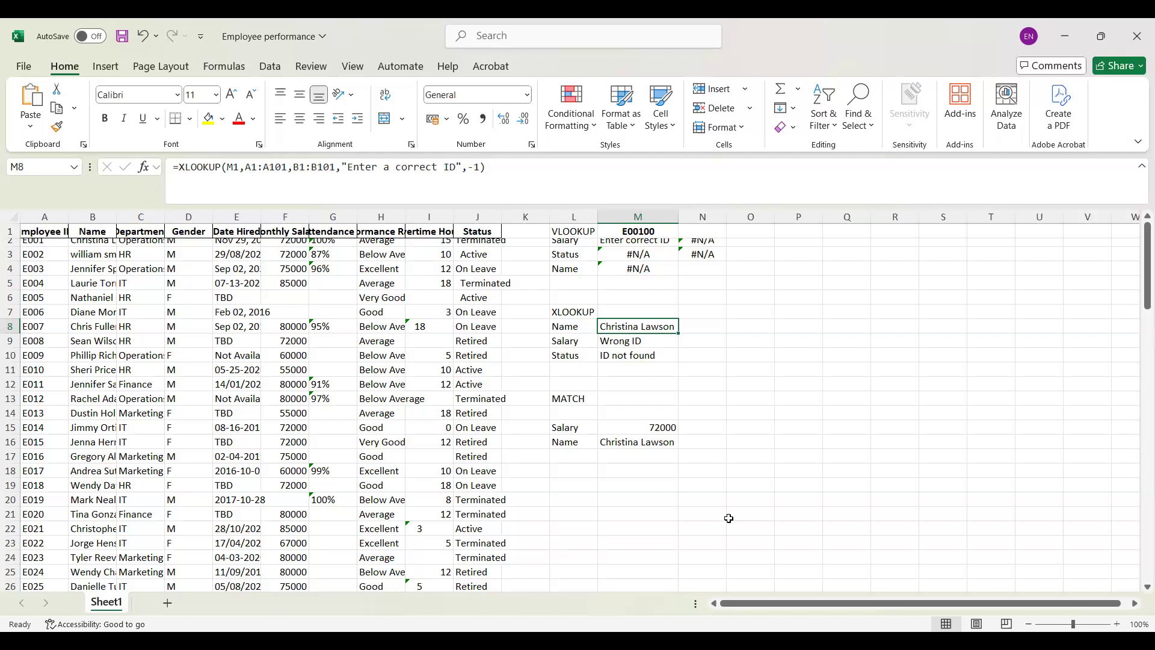
Step: Start a MATCH formula in P1 with the Status header cell J1 as its lookup value
{"action": "left_click", "coordinate": [794, 234]}
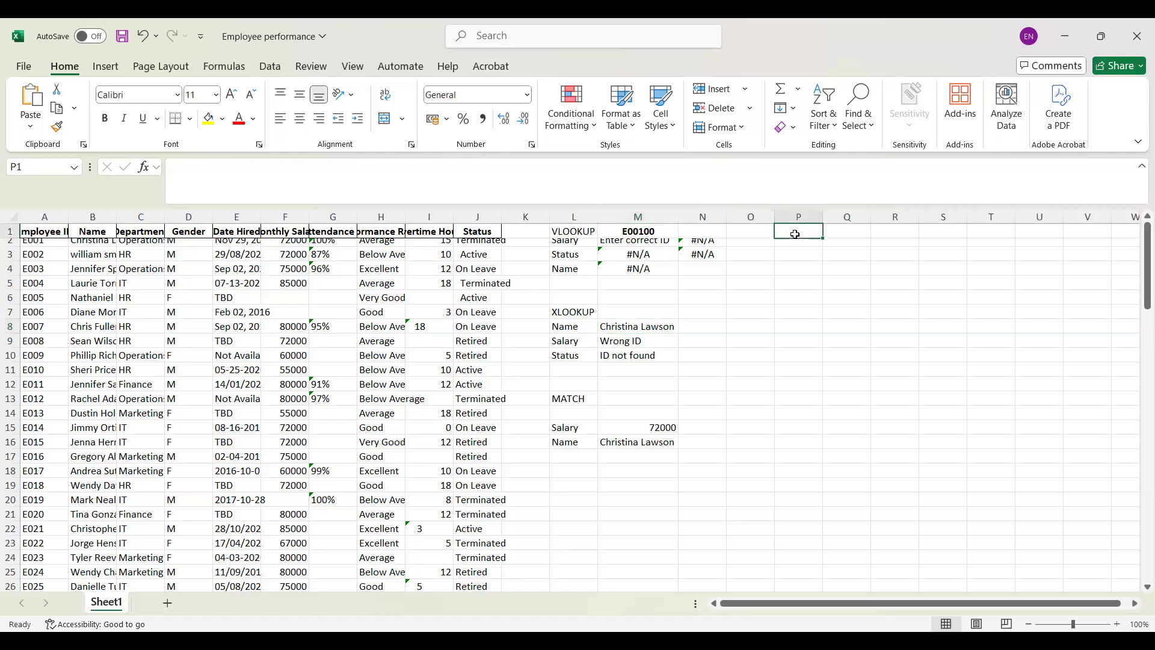
{"action": "type", "text": "+"}
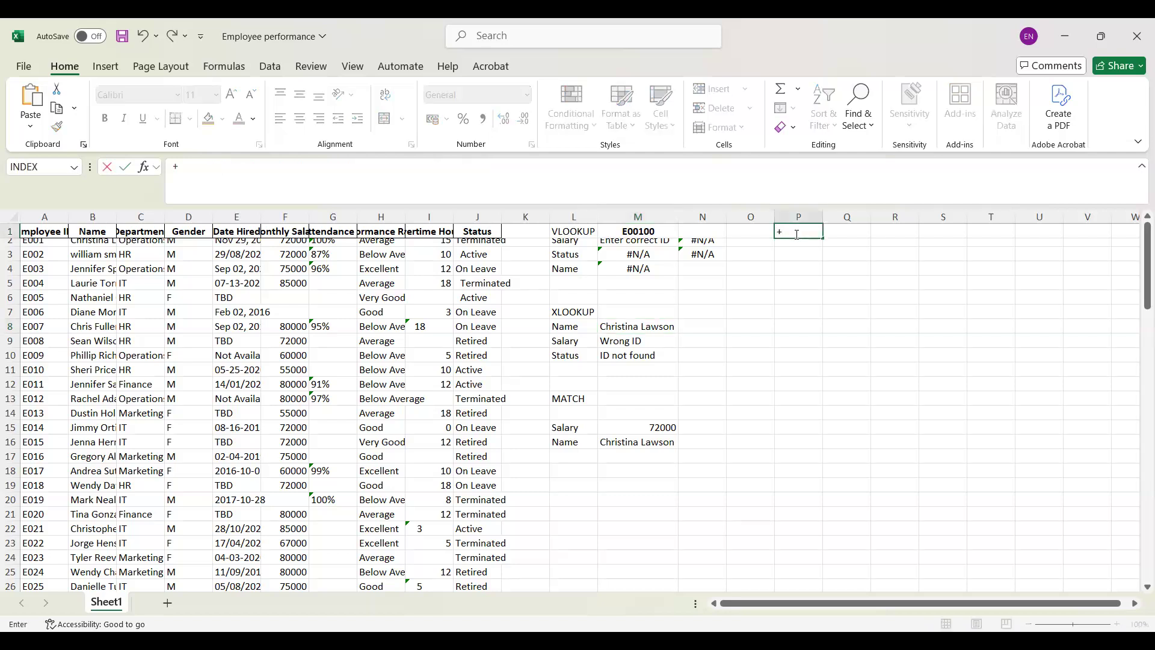
{"action": "key", "text": "BackSpace"}
{"action": "type", "text": "=M"}
{"action": "key", "text": "Down"}
{"action": "key", "text": "Down"}
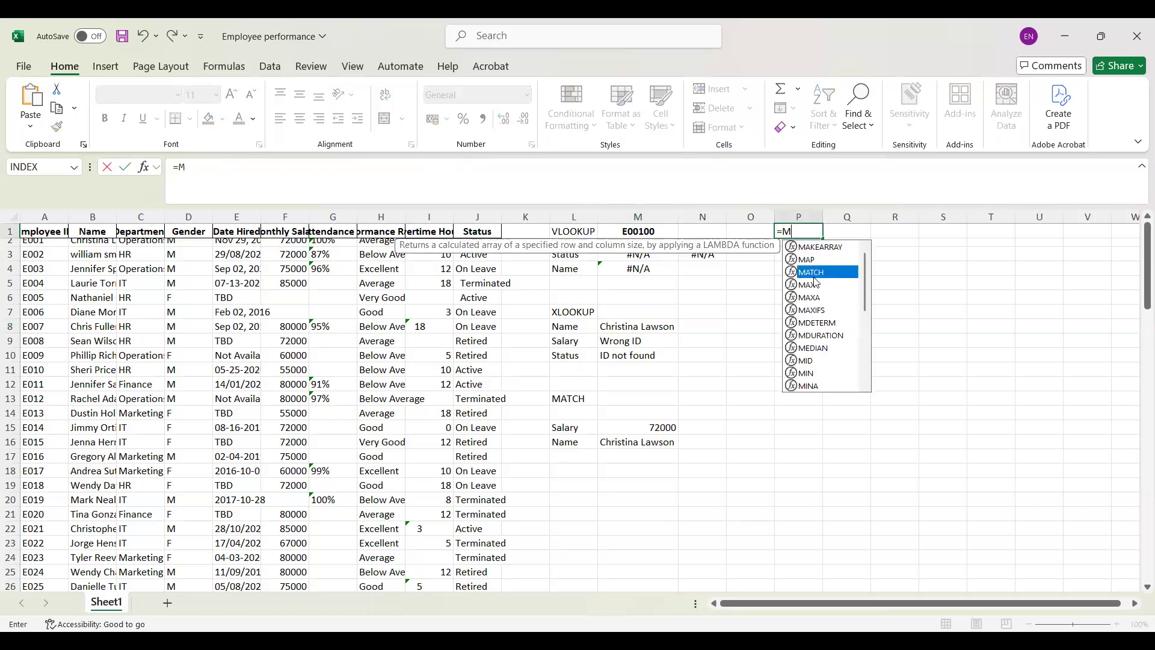
{"action": "double_click", "coordinate": [813, 276]}
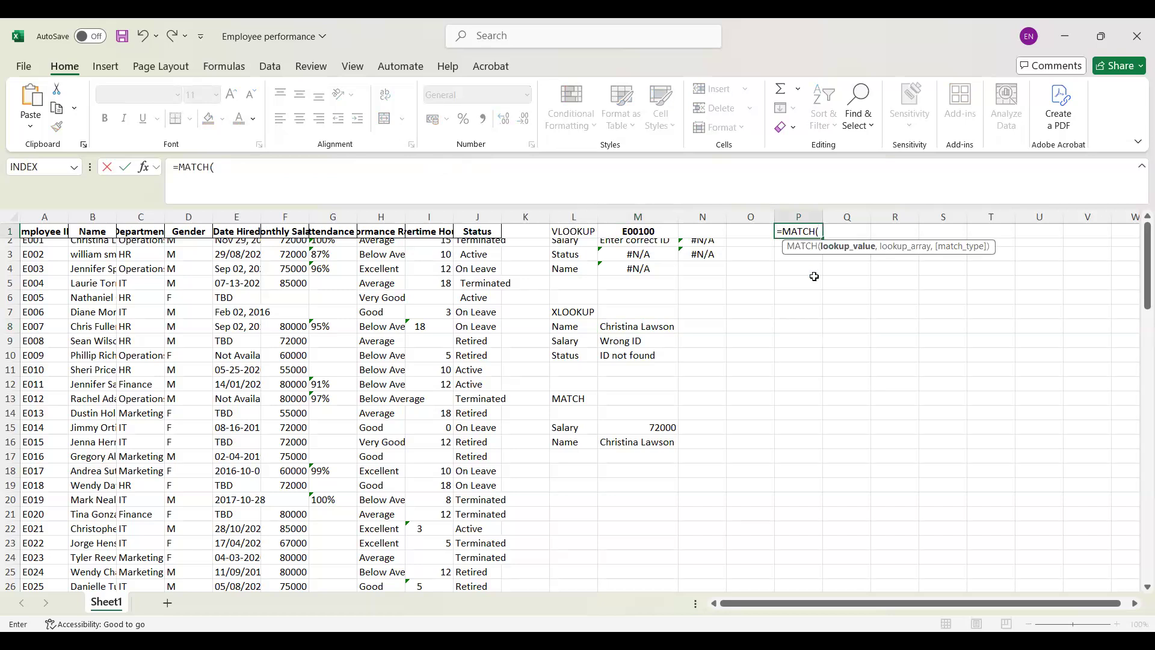
{"action": "left_click", "coordinate": [486, 231]}
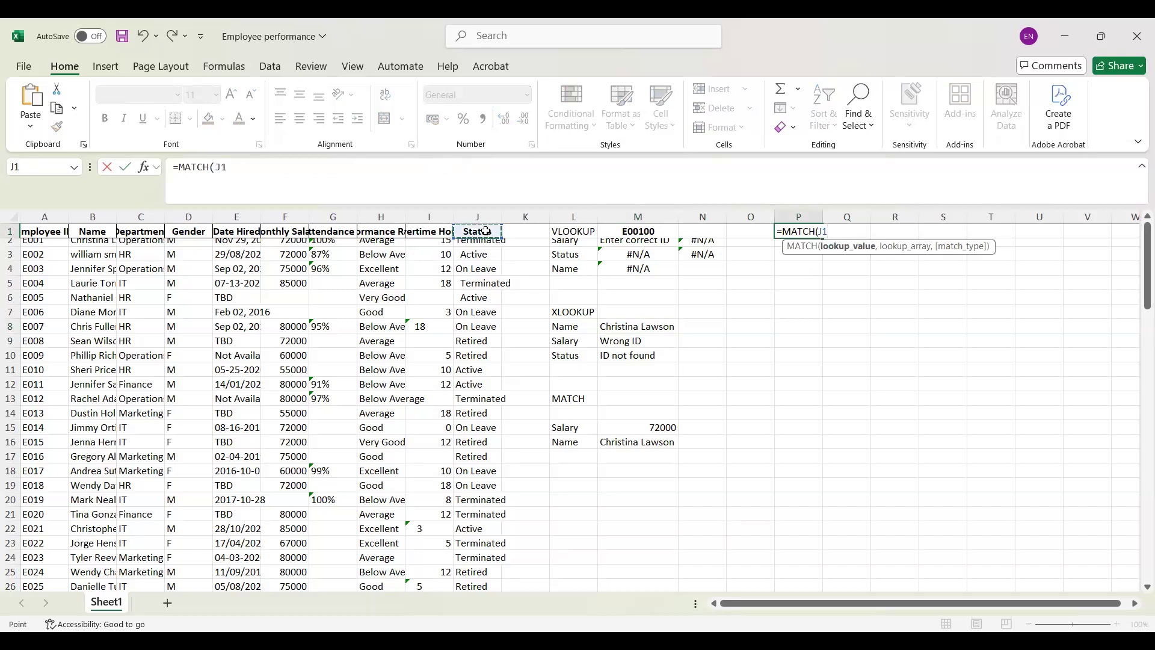
Step: Complete the MATCH formula in P1 with the whole header row 1:1 as the lookup array and accept the circular-reference notice
{"action": "type", "text": ","}
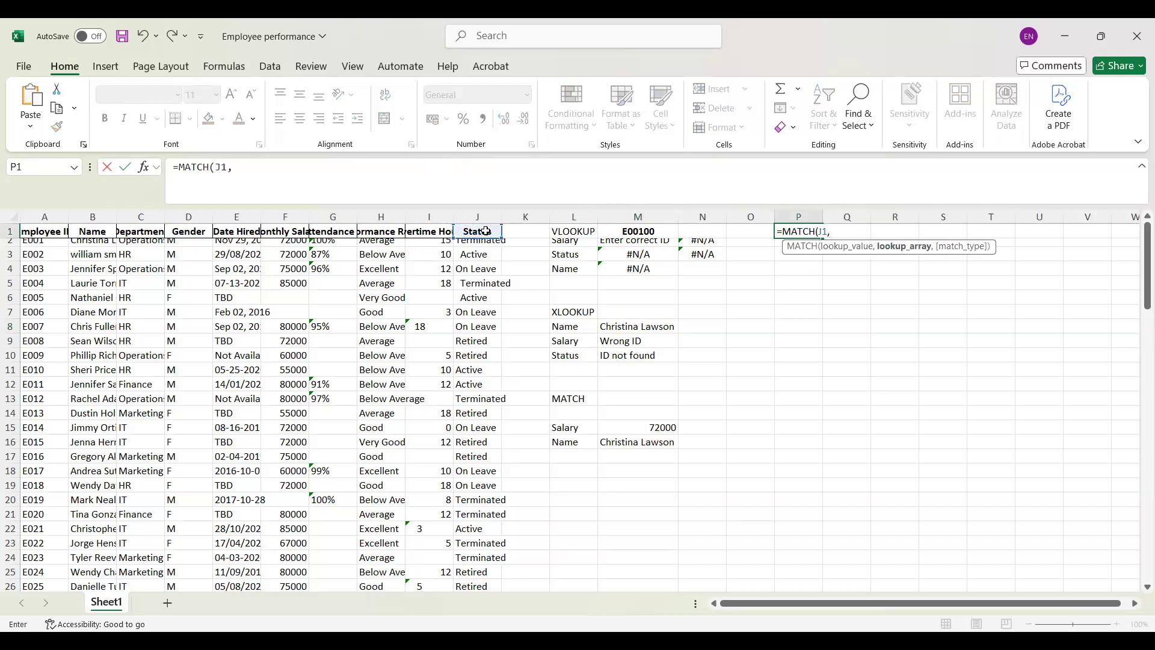
{"action": "left_click", "coordinate": [9, 231]}
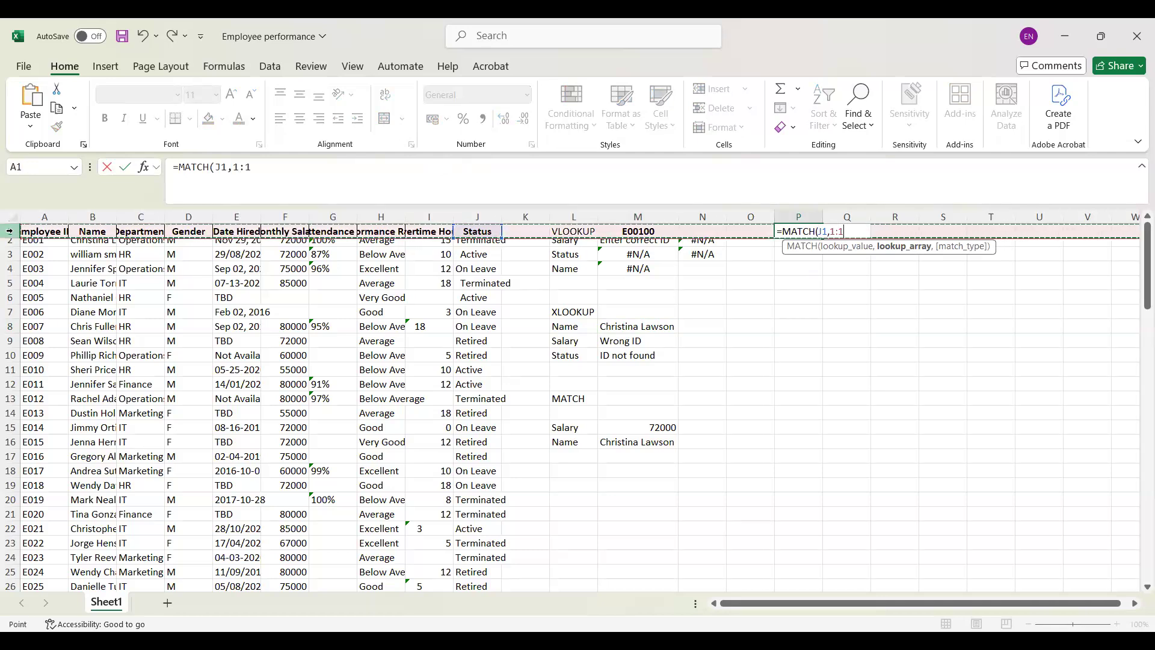
{"action": "type", "text": ")"}
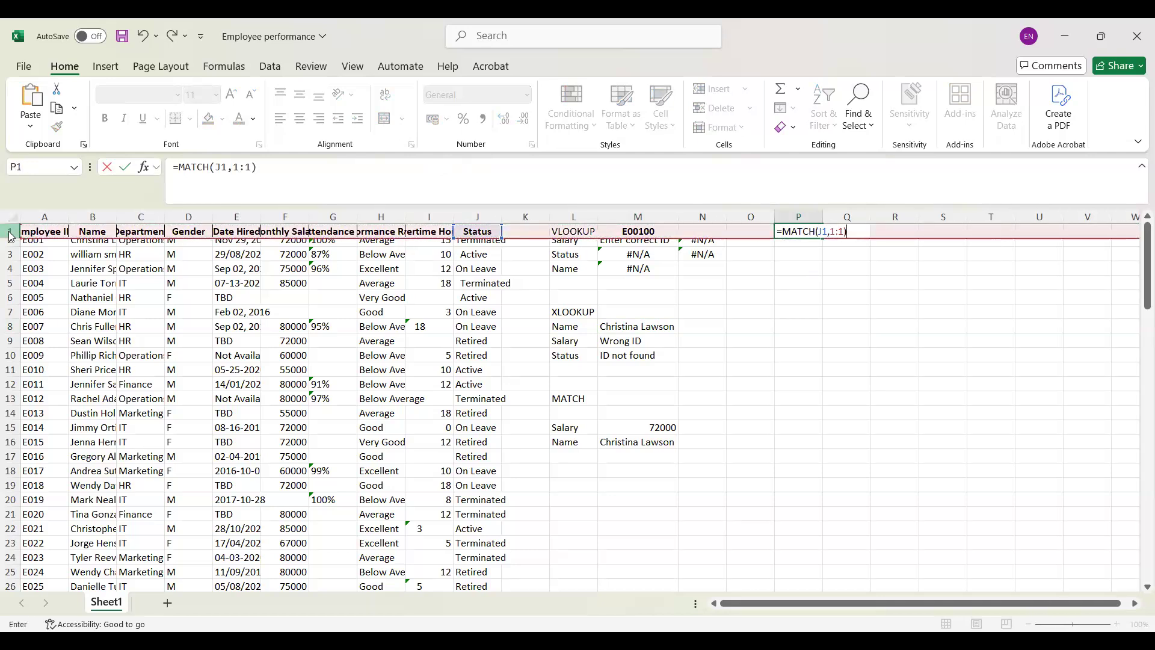
{"action": "key", "text": "Return"}
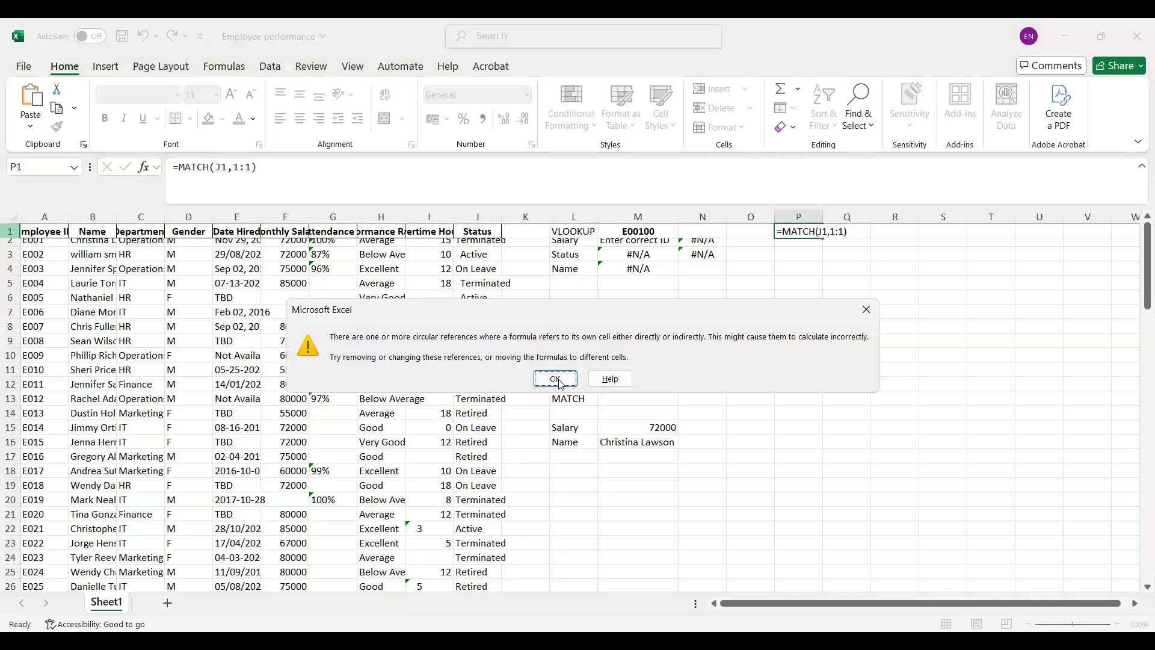
{"action": "key", "text": "Return"}
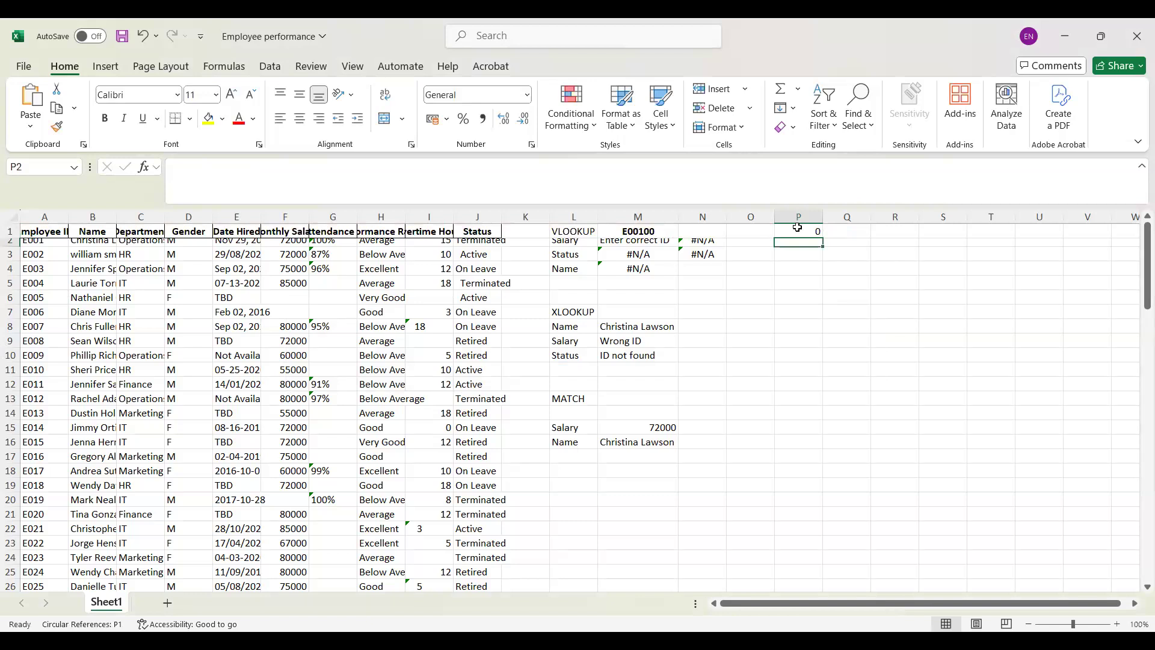
Step: Replace the J1 reference in the P1 MATCH formula with the text "Sales" as the lookup value
{"action": "double_click", "coordinate": [809, 232]}
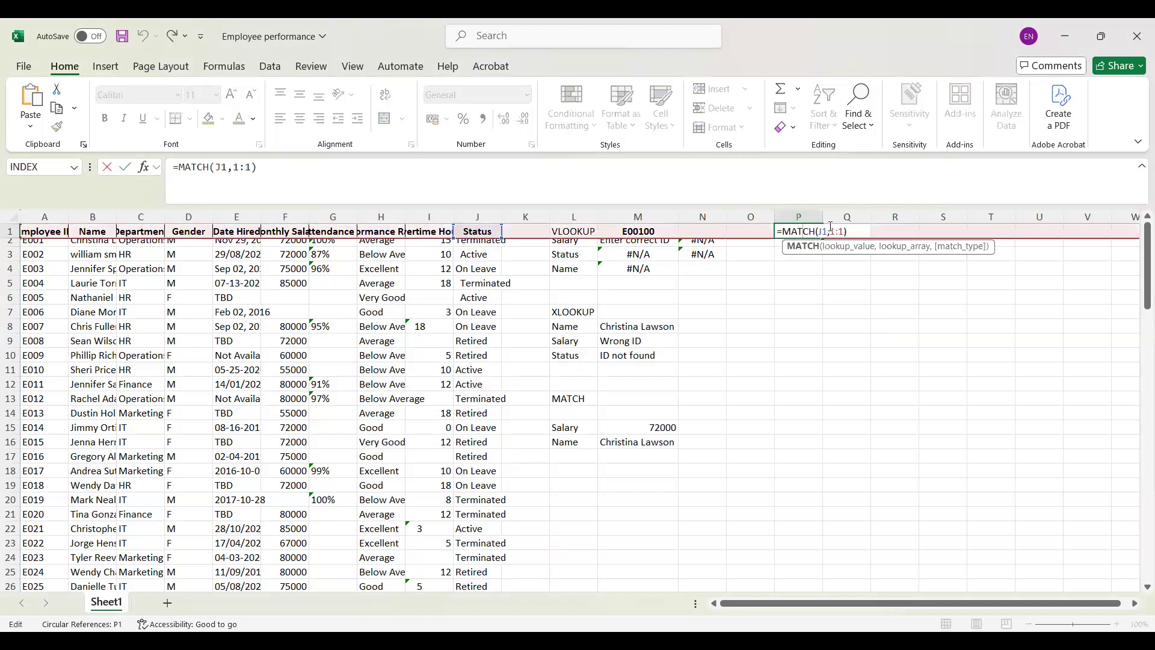
{"action": "double_click", "coordinate": [826, 231]}
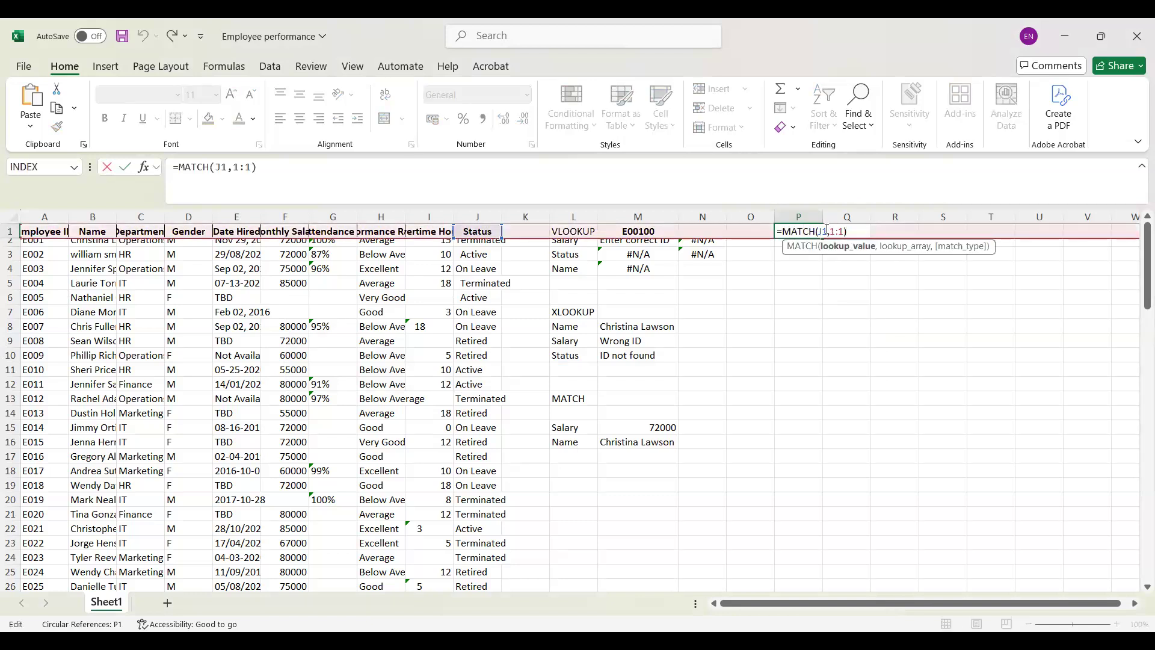
{"action": "key", "text": "BackSpace"}
{"action": "type", "text": "\""}
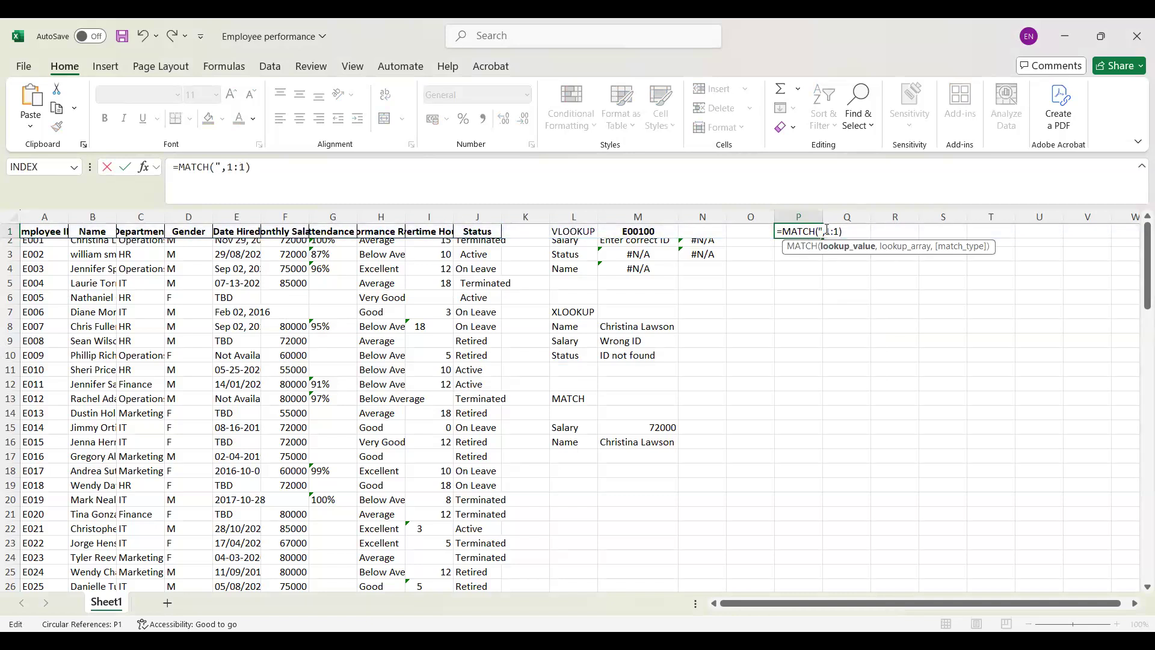
{"action": "type", "text": "Sales\""}
{"action": "key", "text": "Return"}
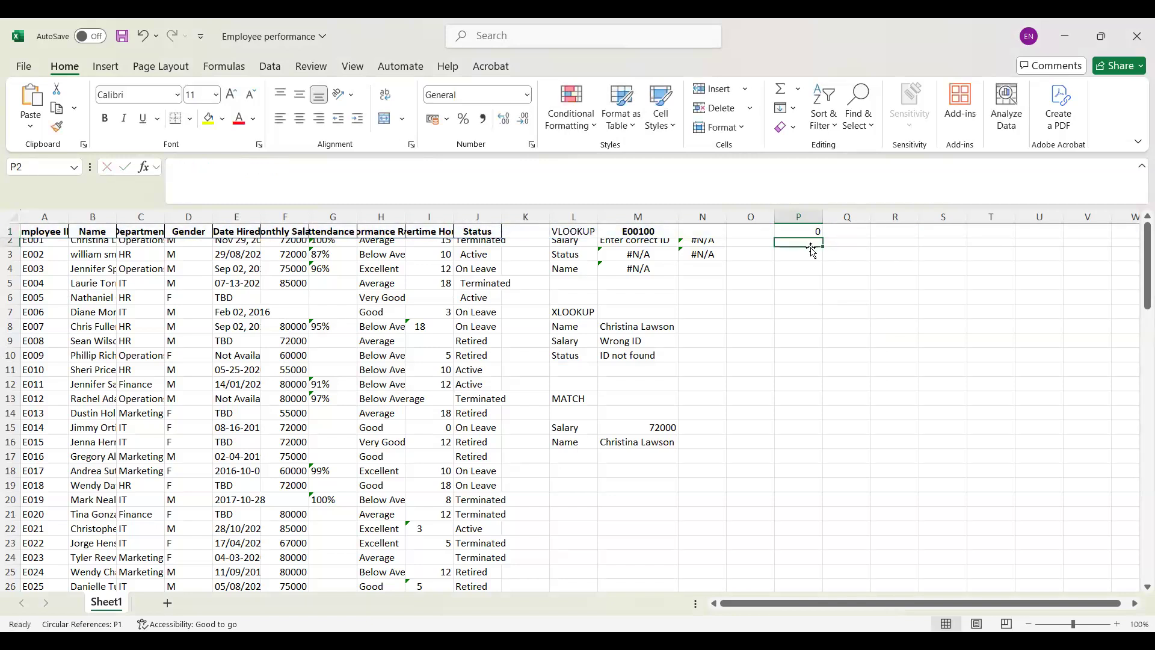
Step: Change the lookup array of the MATCH formula in P1 to A1:Z1
{"action": "left_click", "coordinate": [814, 231]}
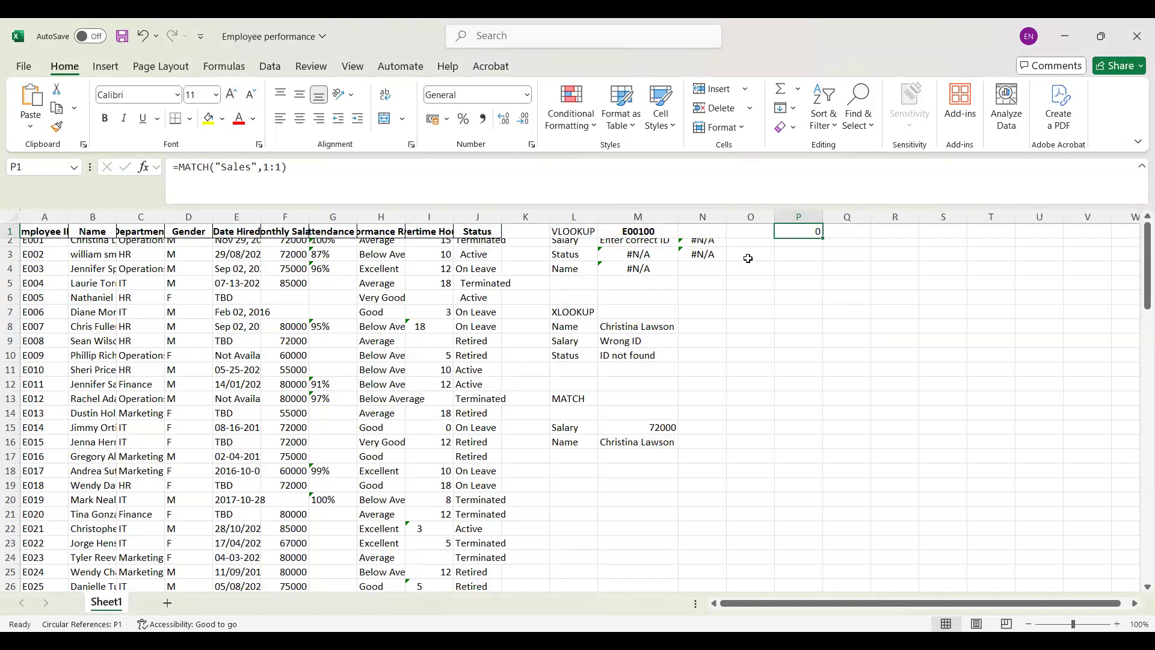
{"action": "double_click", "coordinate": [796, 231]}
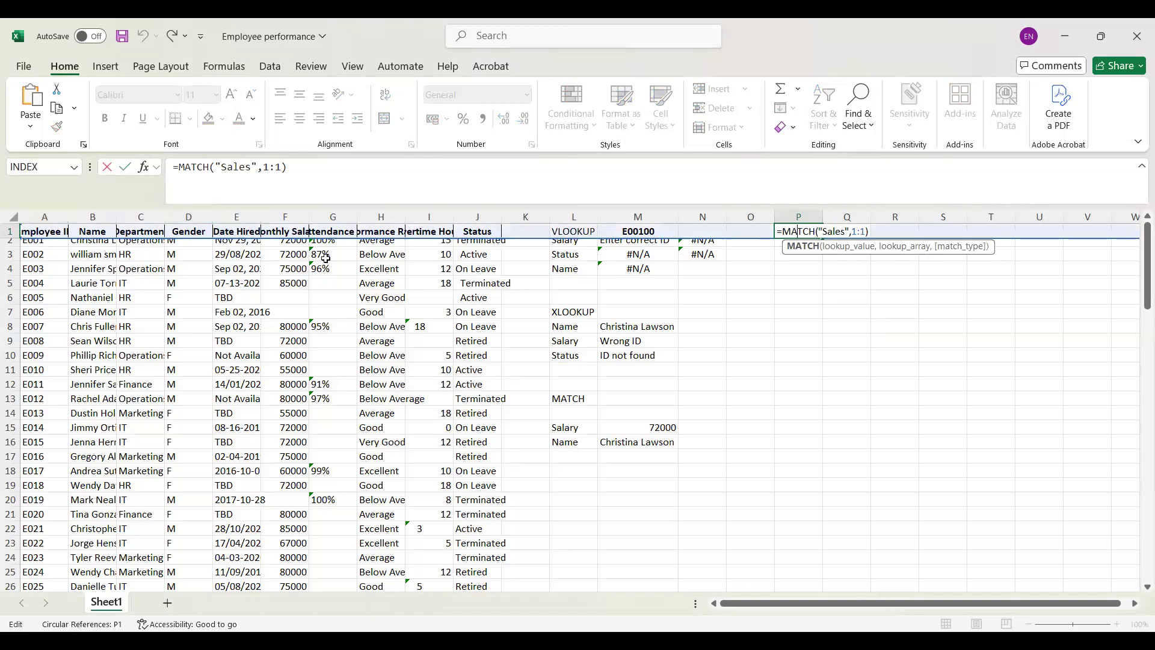
{"action": "left_click", "coordinate": [854, 234]}
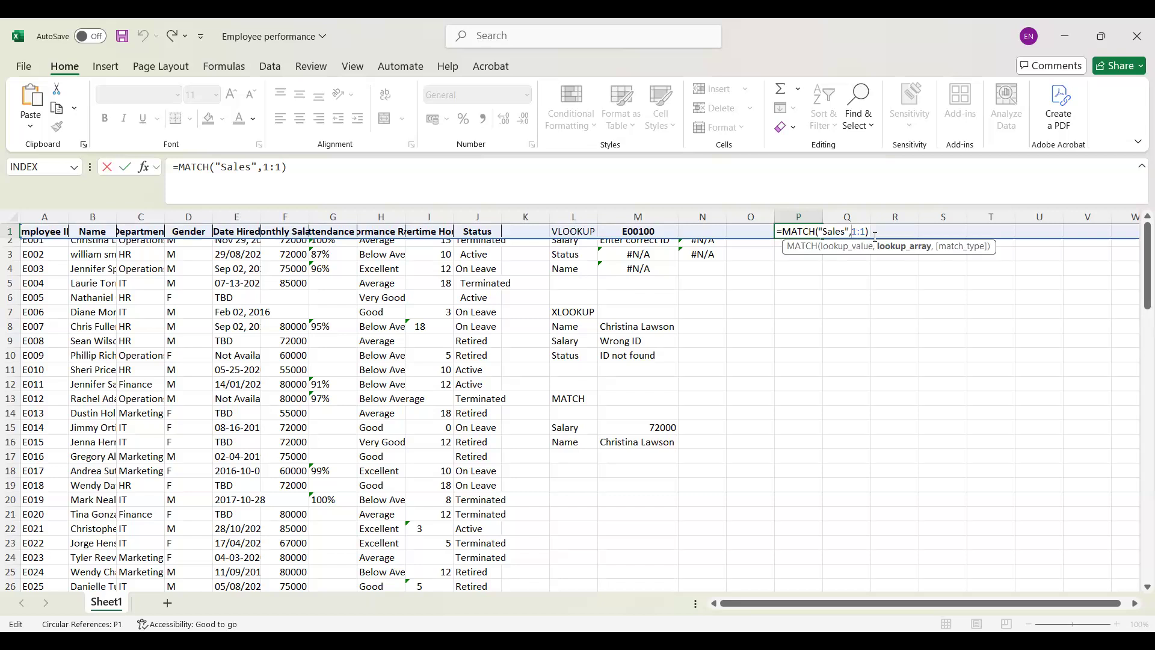
{"action": "type", "text": "A"}
{"action": "left_click", "coordinate": [868, 233]}
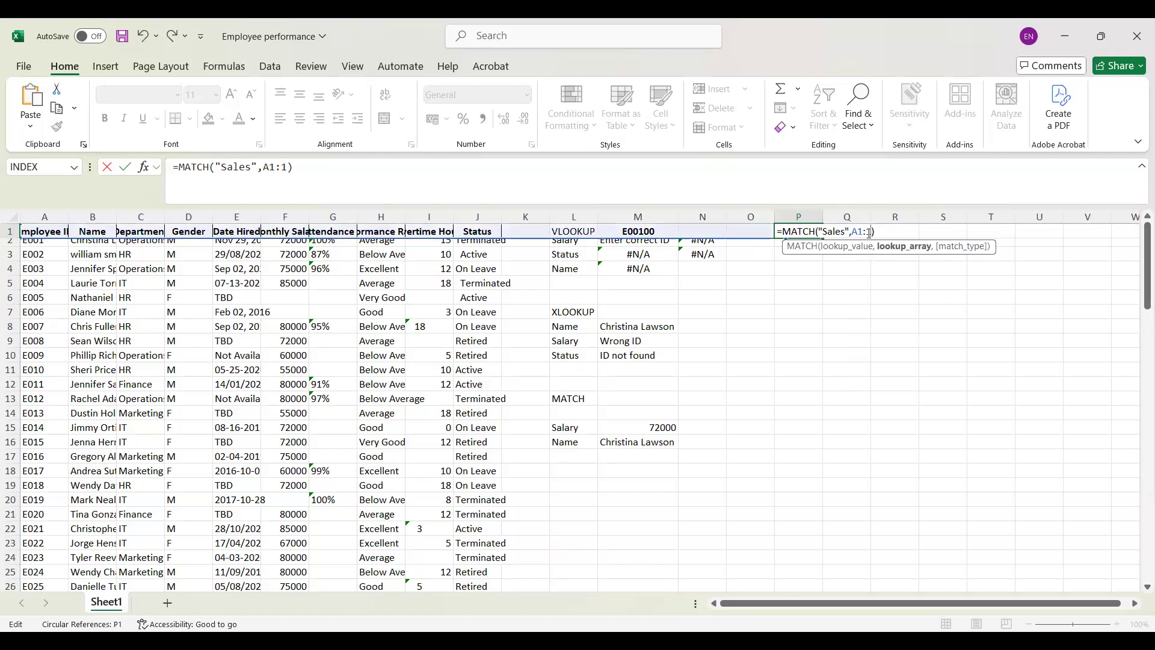
{"action": "type", "text": "Z"}
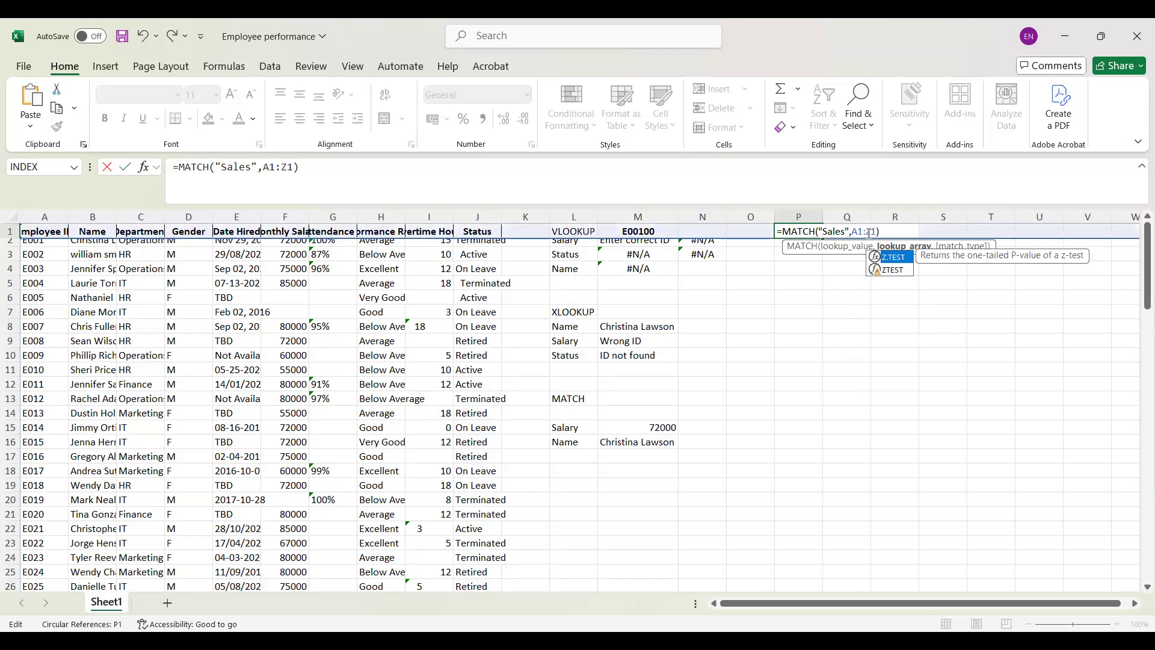
{"action": "key", "text": "Return"}
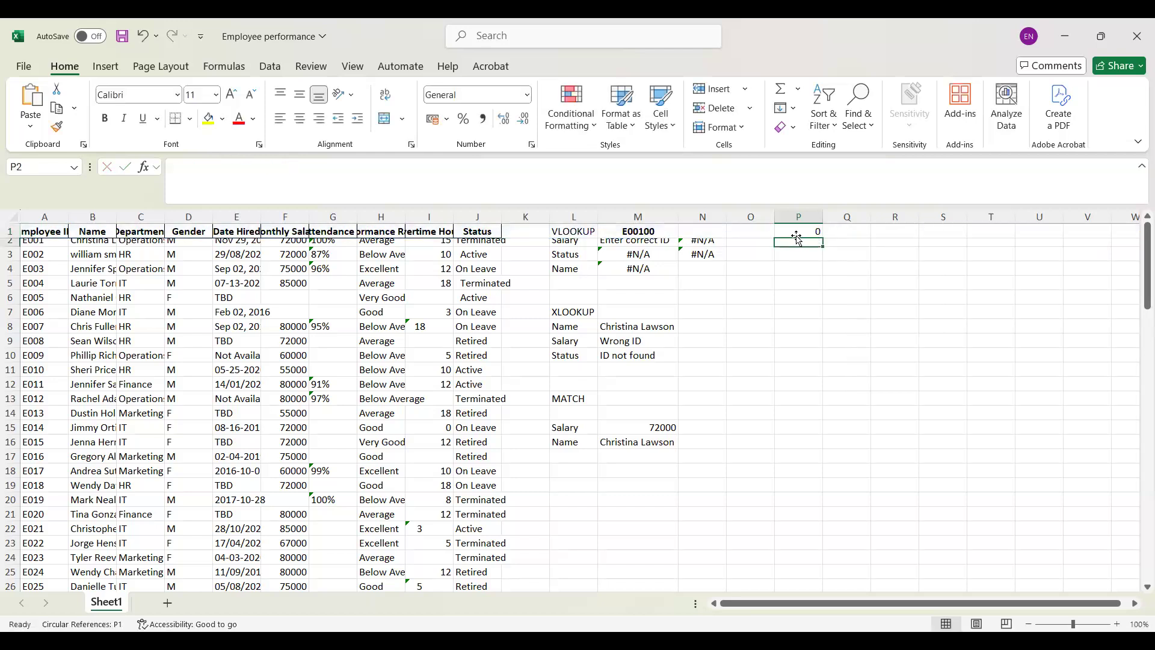
Step: Change the lookup value of the MATCH formula in P1 to "Status"
{"action": "left_click", "coordinate": [798, 232]}
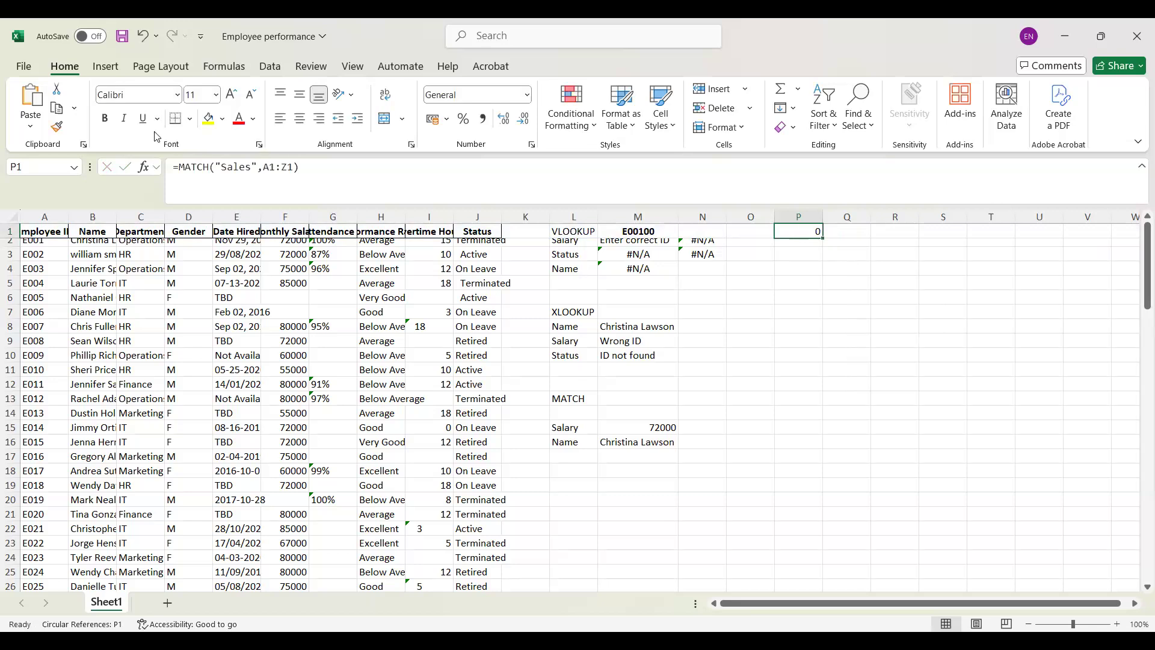
{"action": "left_click", "coordinate": [248, 167]}
{"action": "key", "text": "BackSpace"}
{"action": "key", "text": "BackSpace"}
{"action": "key", "text": "BackSpace"}
{"action": "key", "text": "BackSpace"}
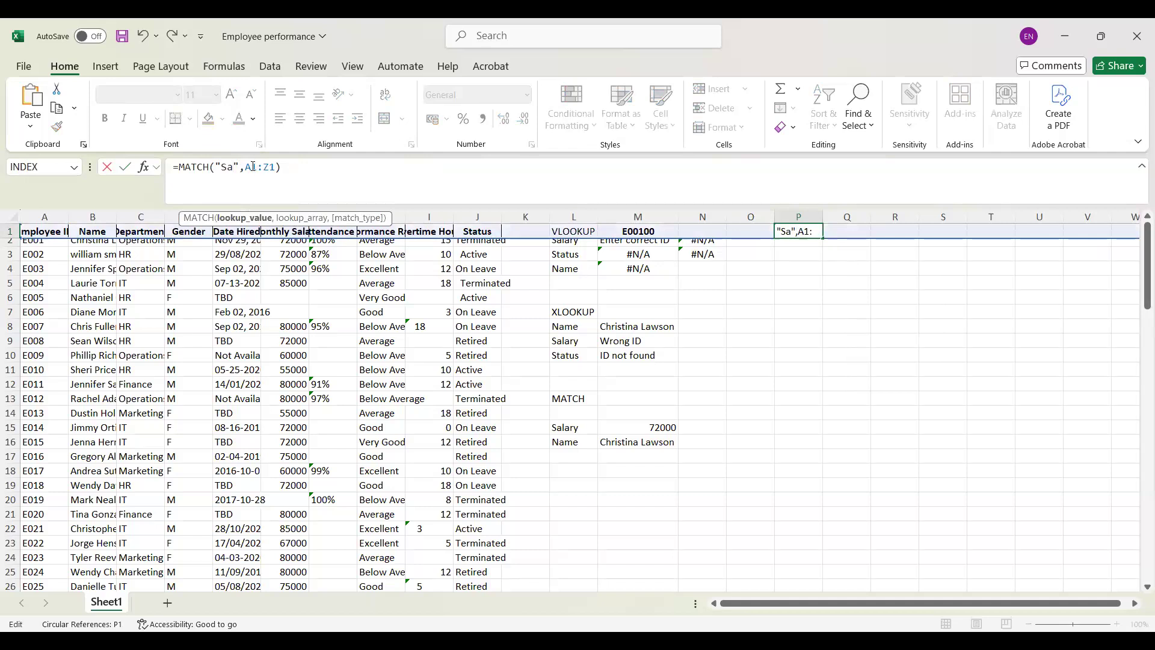
{"action": "type", "text": "tatus"}
{"action": "key", "text": "Return"}
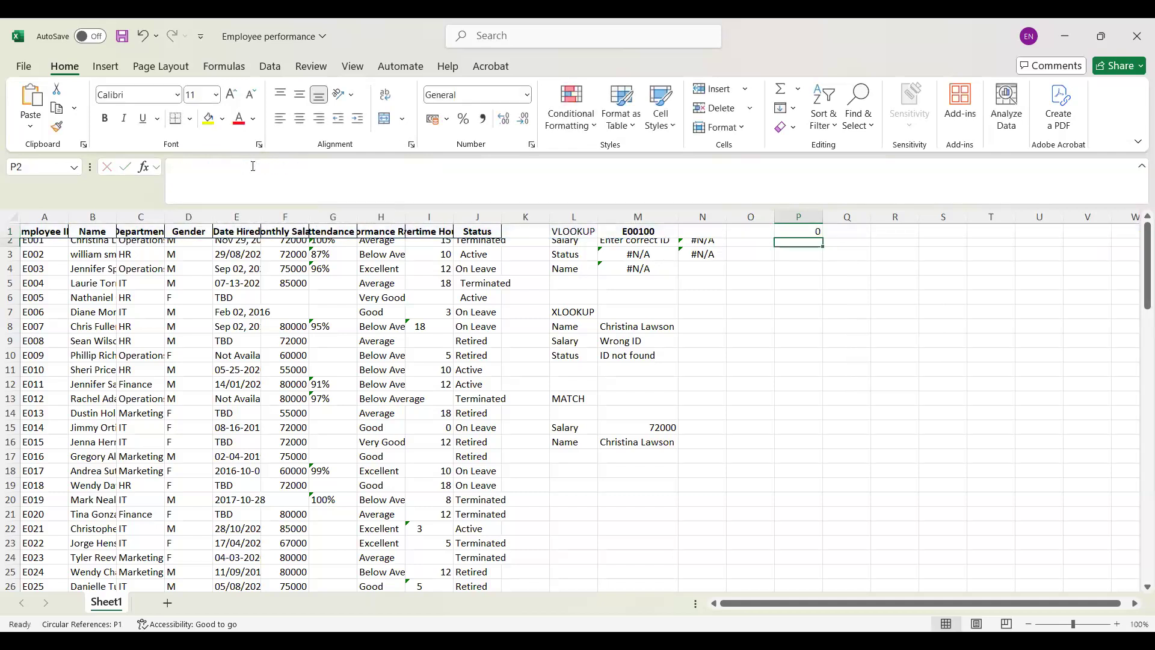
Step: Add match type 0 for an exact match to the MATCH formula in P1
{"action": "left_click", "coordinate": [821, 232]}
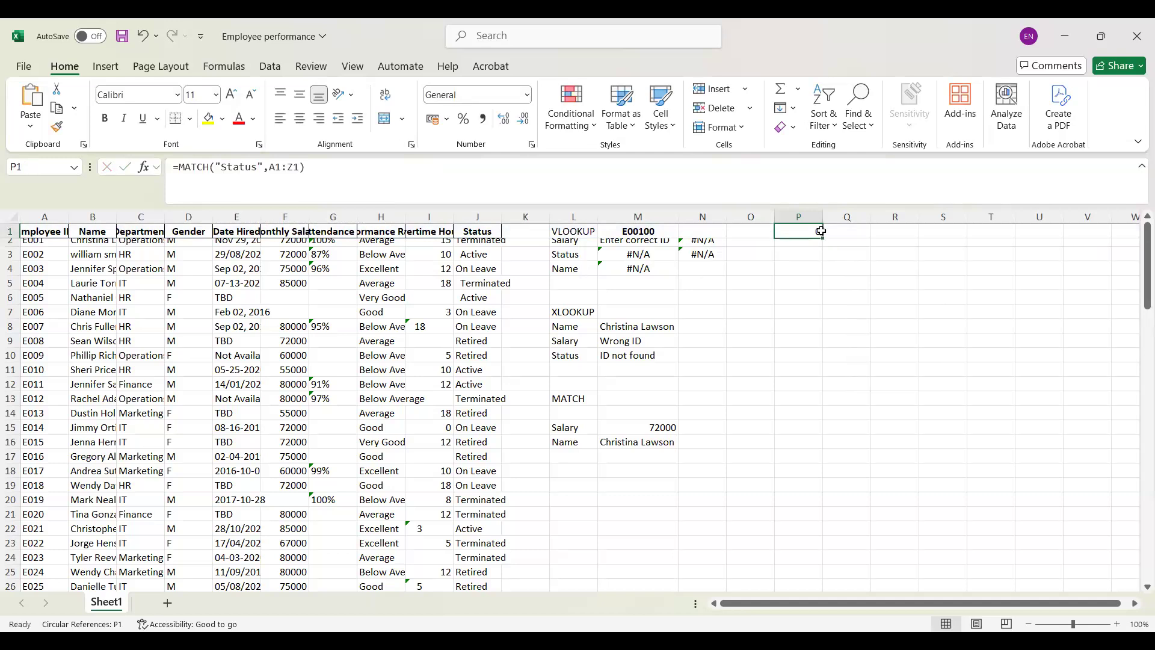
{"action": "left_click", "coordinate": [299, 167]}
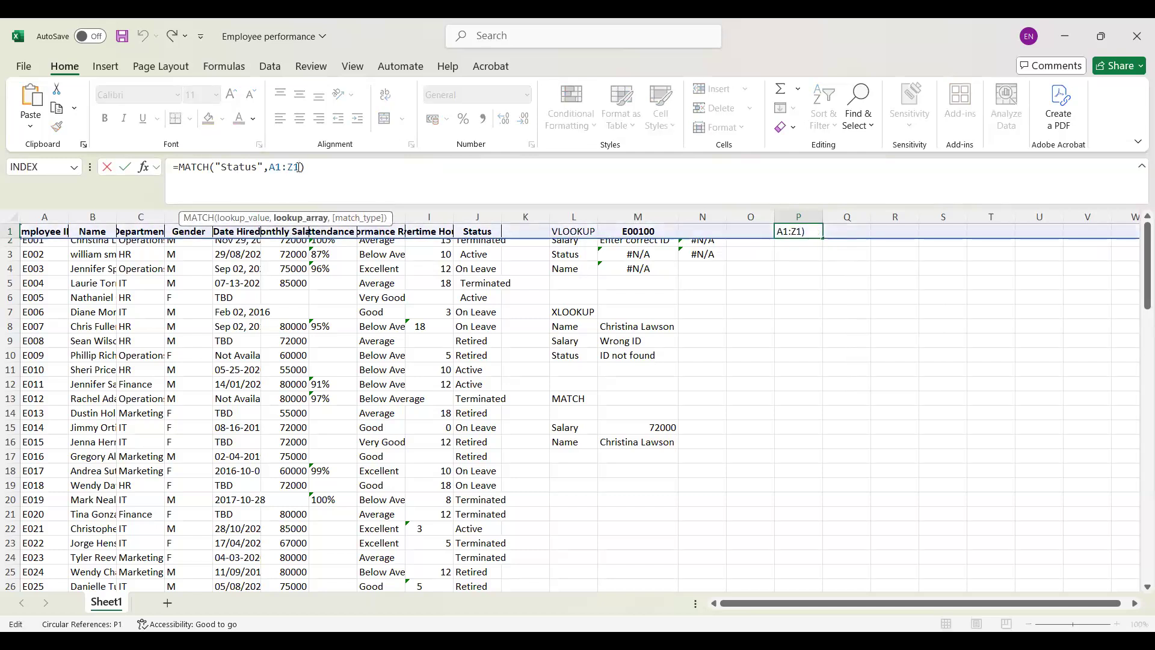
{"action": "type", "text": ",0"}
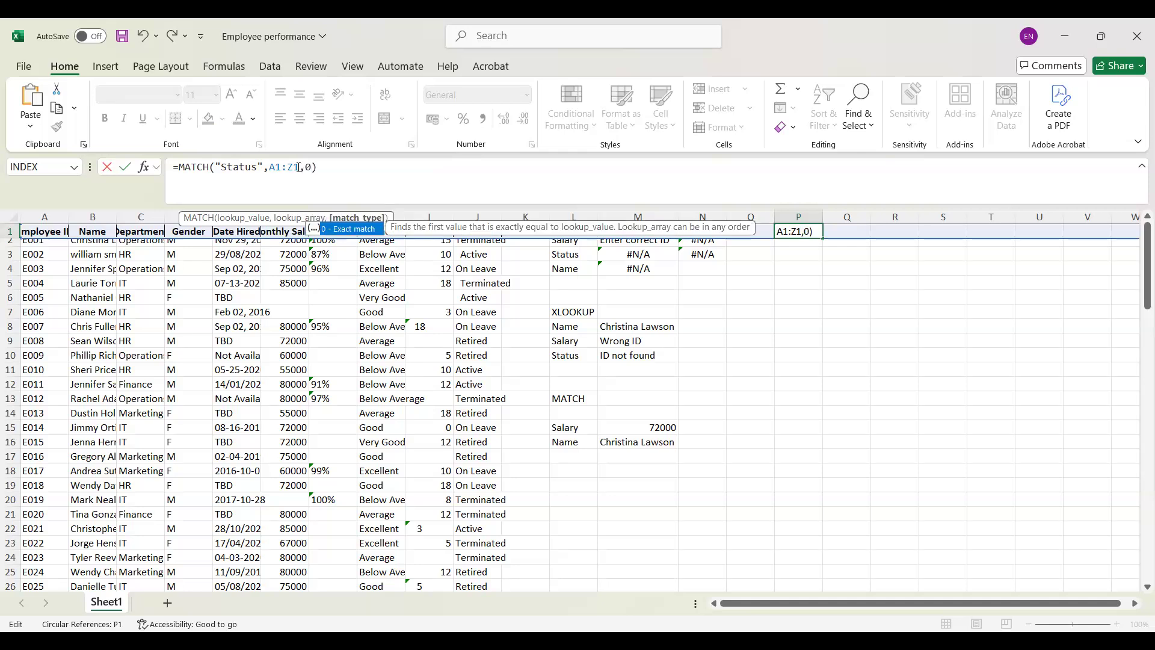
{"action": "key", "text": "Return"}
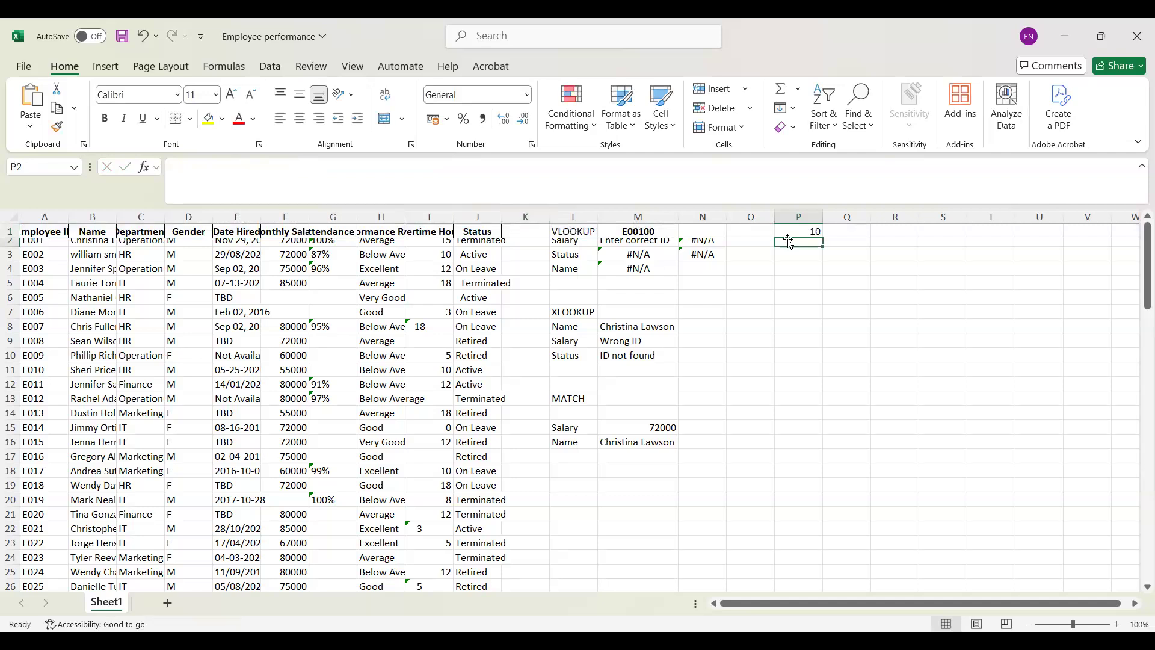
Step: Change the lookup value of the exact-match MATCH formula in P1 to "Name"
{"action": "left_click", "coordinate": [807, 231]}
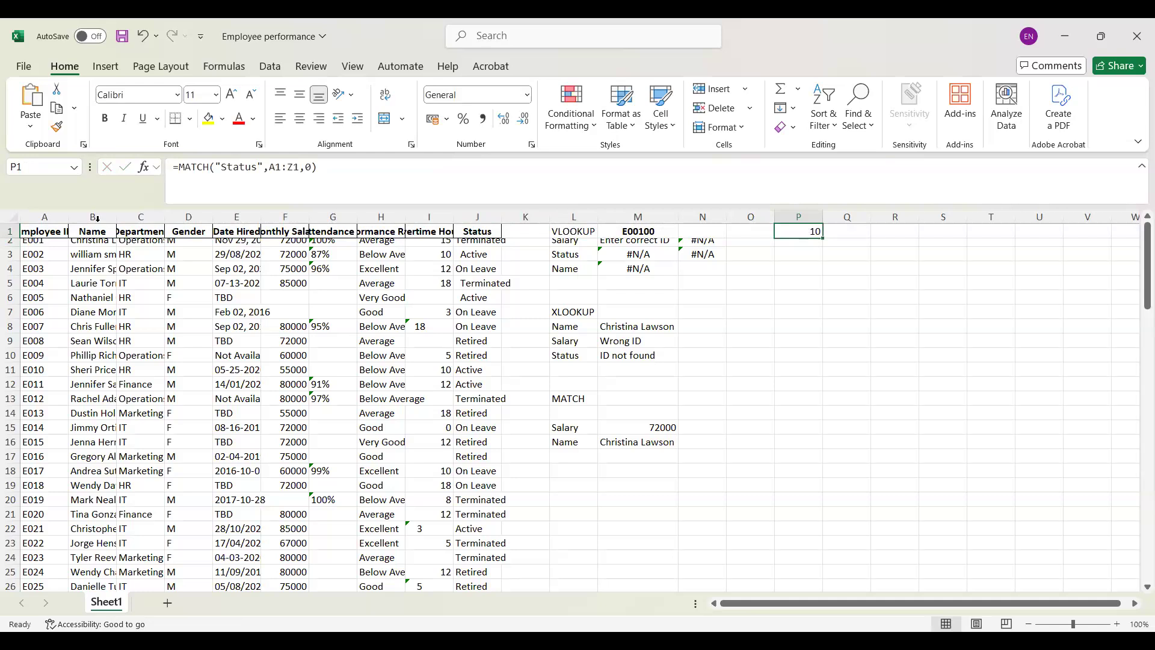
{"action": "left_click", "coordinate": [256, 166]}
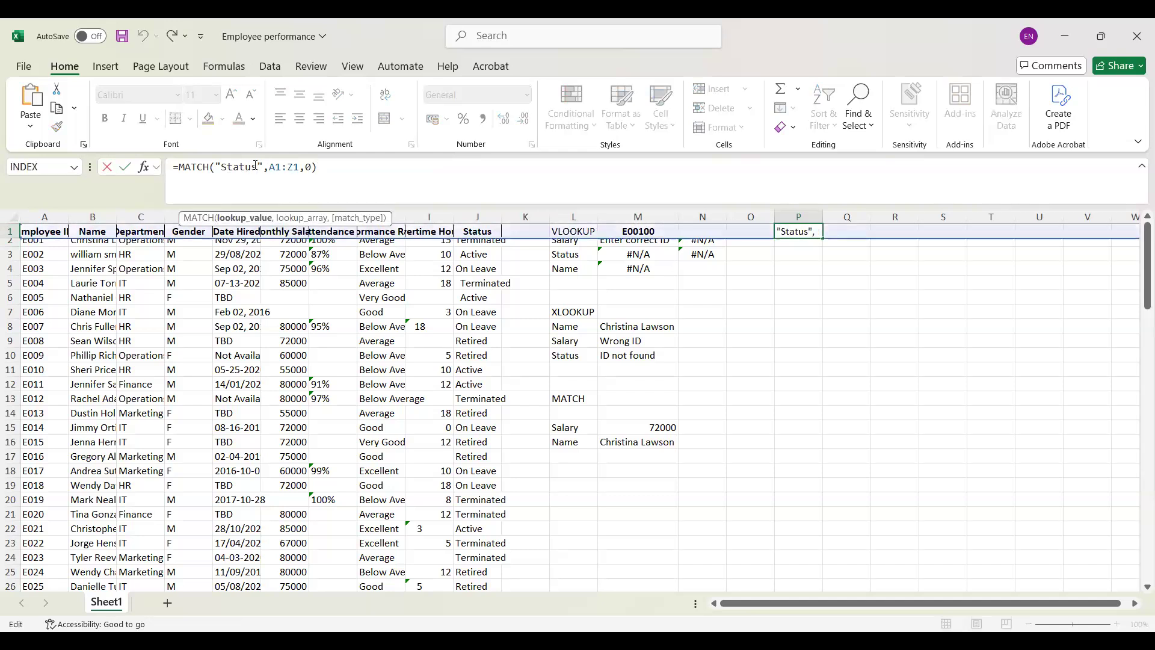
{"action": "key", "text": "BackSpace"}
{"action": "key", "text": "BackSpace"}
{"action": "key", "text": "BackSpace"}
{"action": "key", "text": "BackSpace"}
{"action": "key", "text": "BackSpace"}
{"action": "key", "text": "BackSpace"}
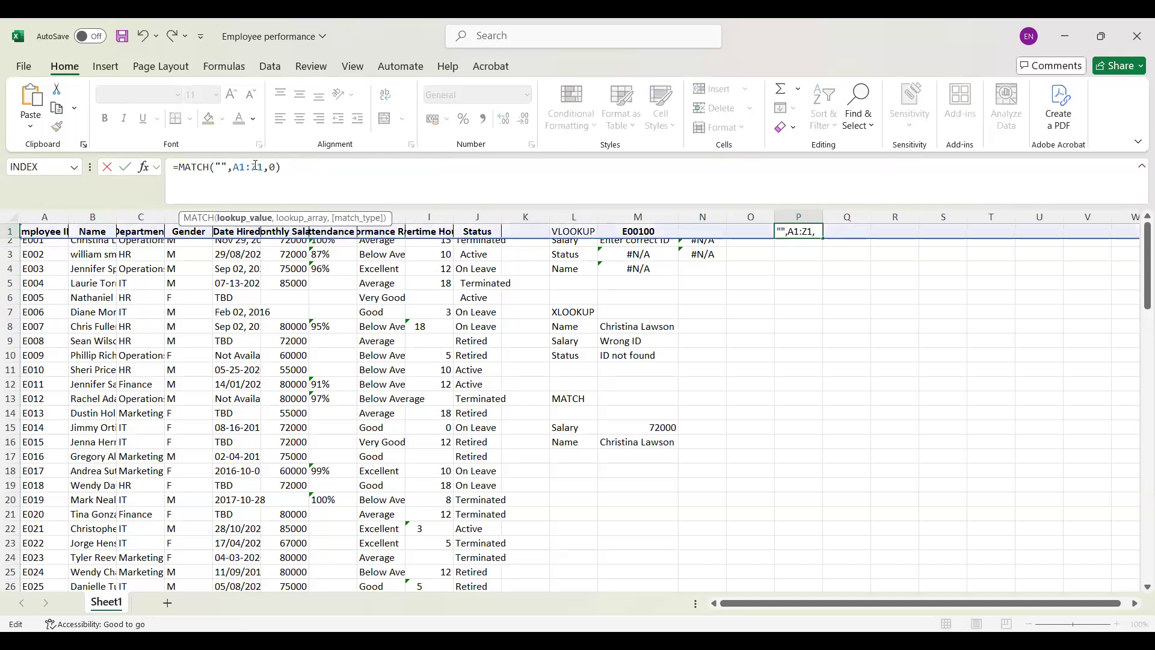
{"action": "type", "text": "Name"}
{"action": "key", "text": "Return"}
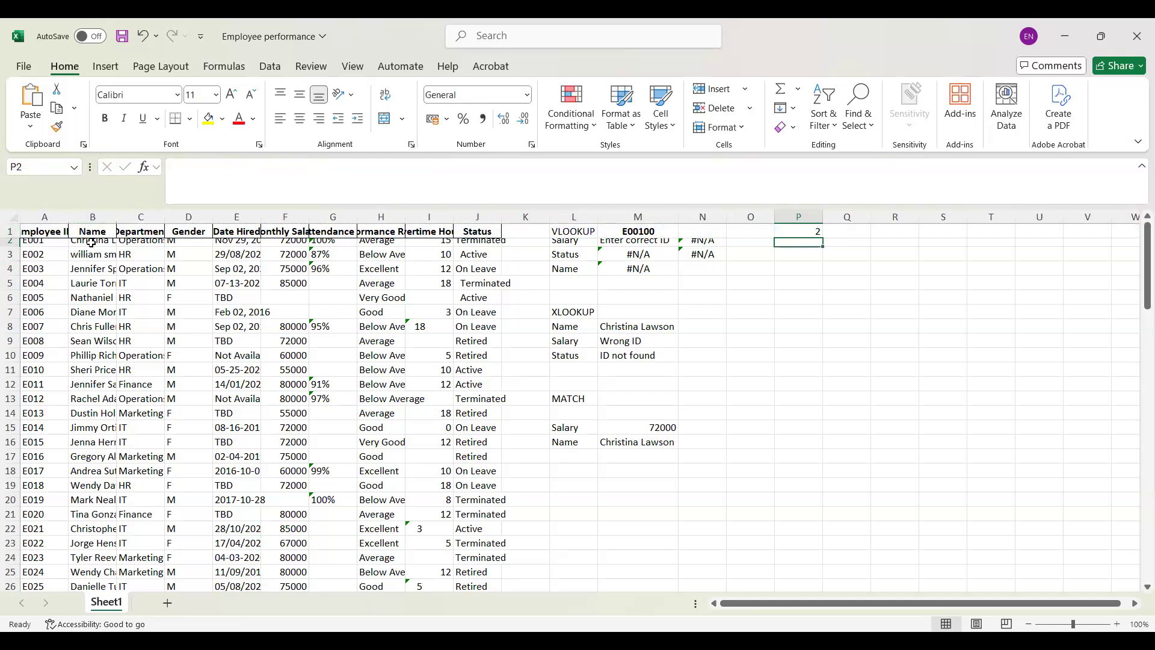
Step: Start a VLOOKUP formula in P3 with the employee ID cell M1 as its lookup value
{"action": "left_click", "coordinate": [791, 257]}
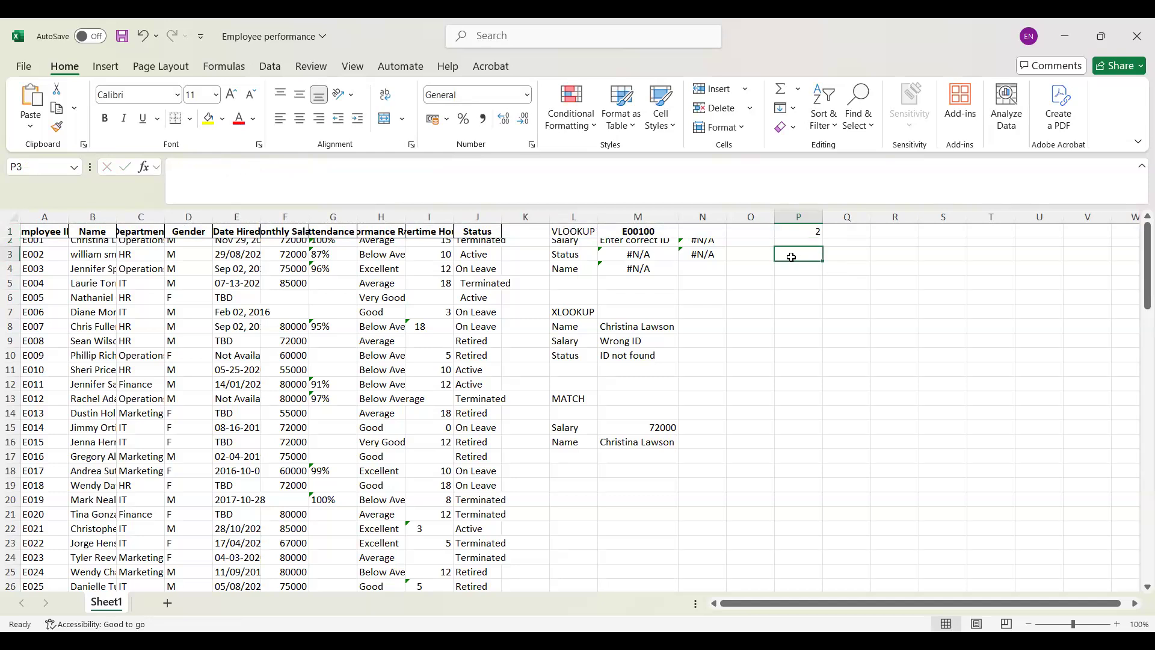
{"action": "double_click", "coordinate": [792, 257]}
{"action": "type", "text": "="}
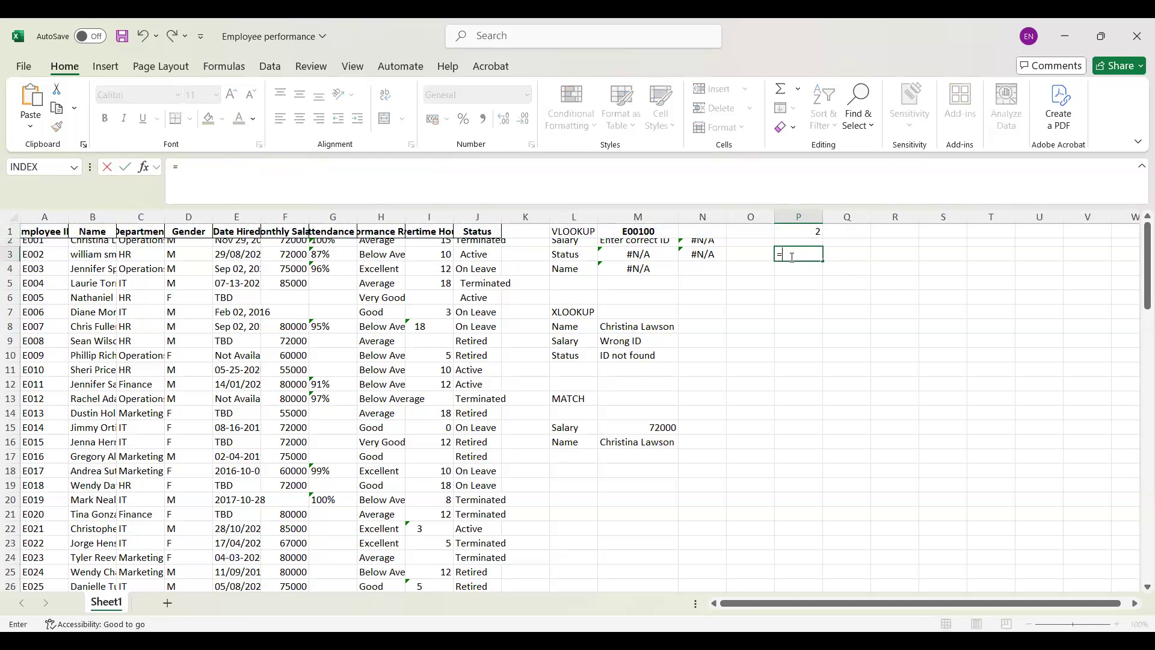
{"action": "type", "text": "v"}
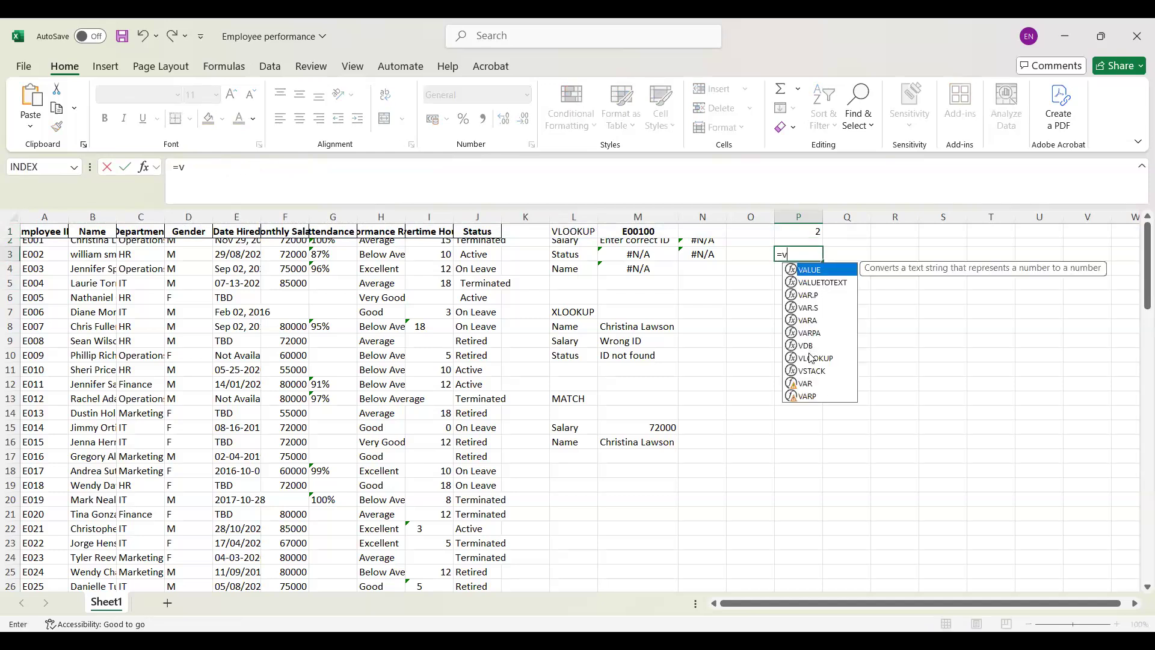
{"action": "left_click", "coordinate": [811, 358]}
{"action": "double_click", "coordinate": [809, 358]}
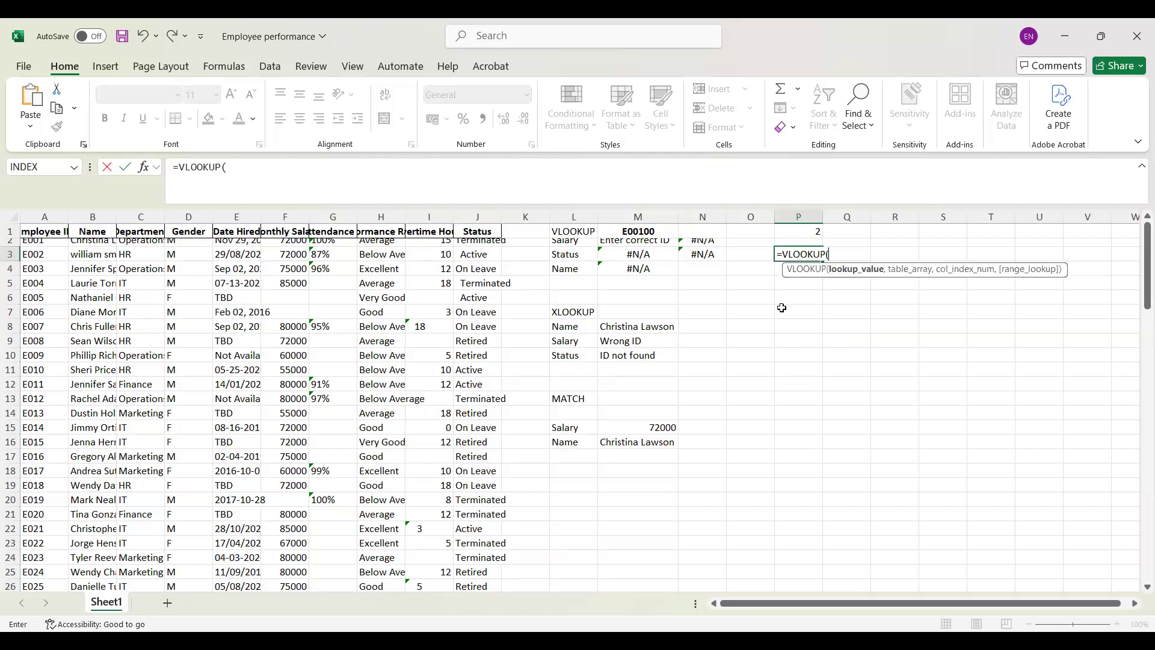
{"action": "left_click", "coordinate": [646, 234]}
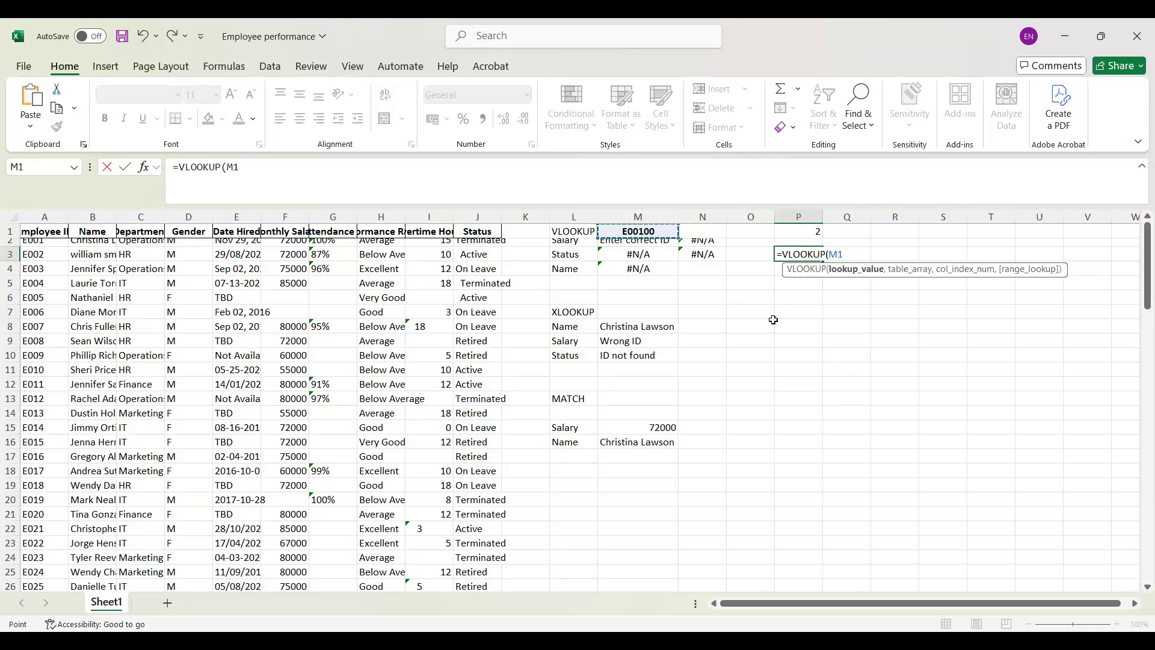
{"action": "type", "text": ","}
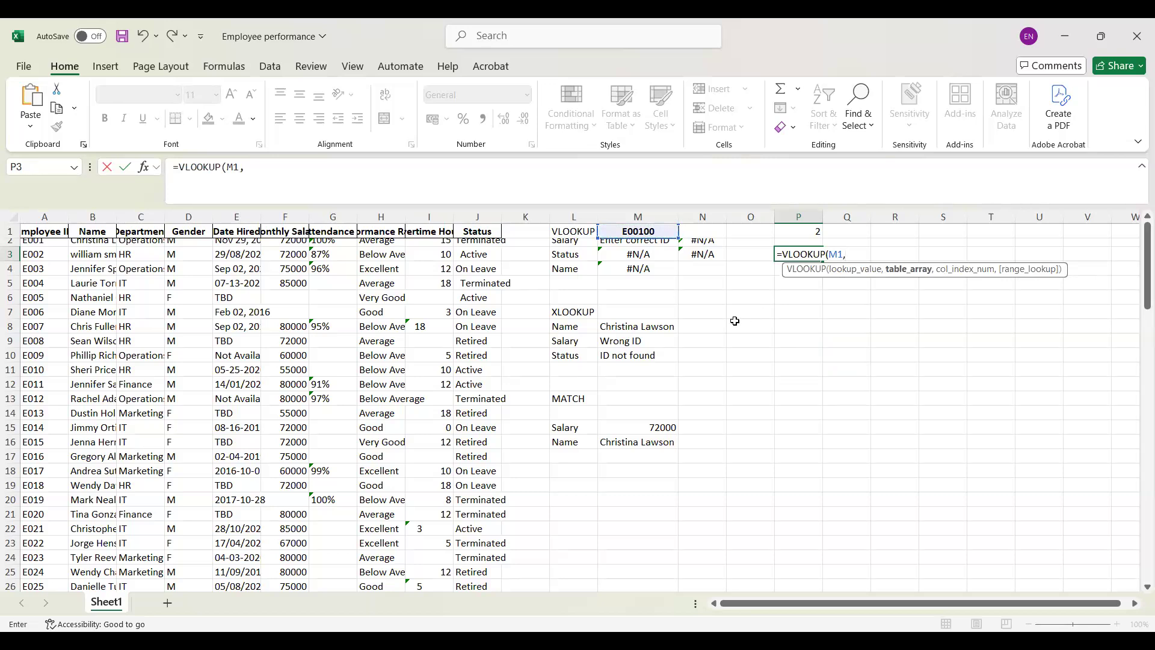
Step: Add the named range Mytable as the table array of the VLOOKUP formula in P3
{"action": "key", "text": "F3"}
{"action": "left_click", "coordinate": [813, 305]}
{"action": "left_click", "coordinate": [910, 392]}
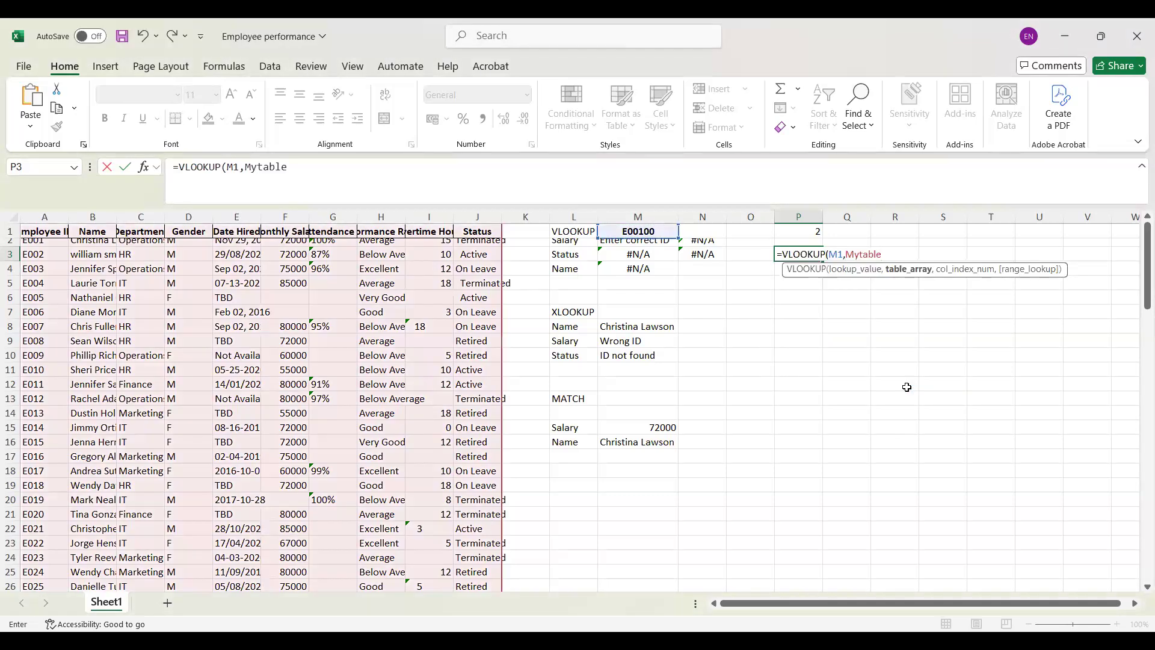
{"action": "type", "text": ","}
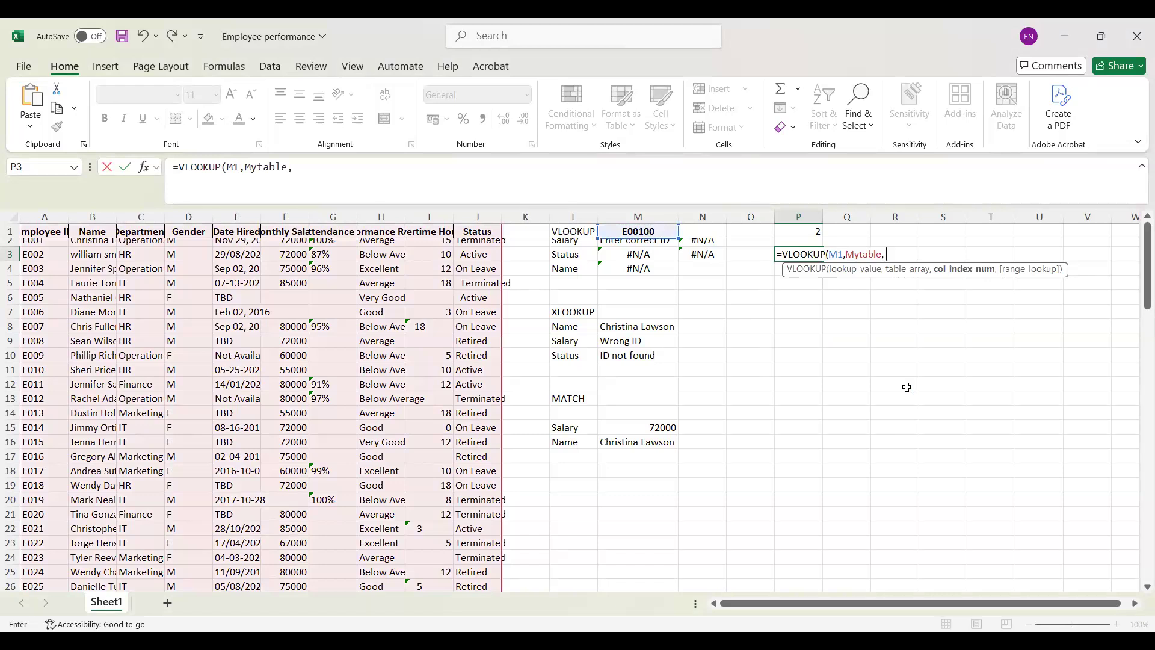
{"action": "type", "text": " MA"}
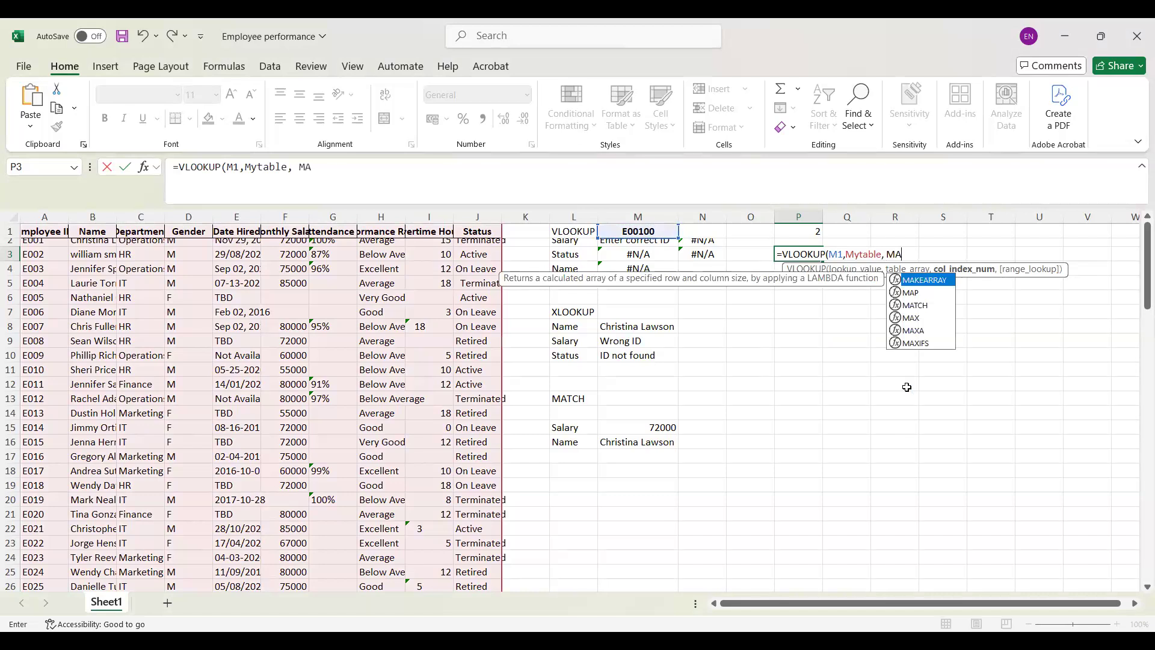
{"action": "type", "text": "TCH"}
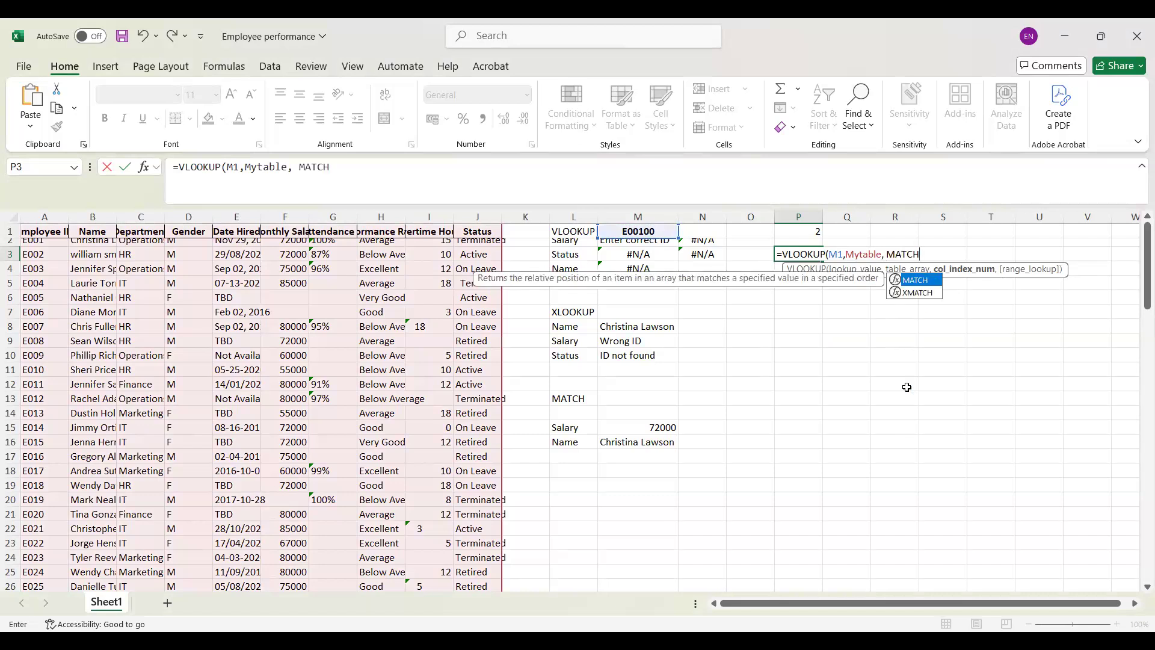
{"action": "type", "text": "("}
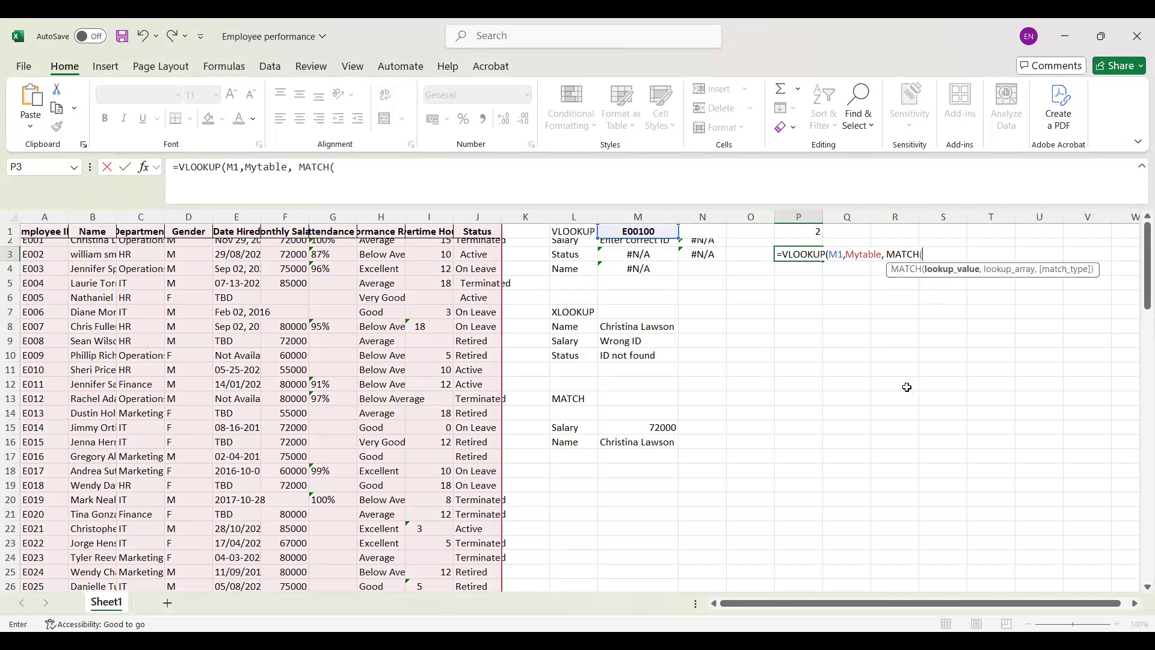
Step: Nest a MATCH function as the column index of the VLOOKUP in P3, with "Name" as its lookup value
{"action": "type", "text": "\"Name\","}
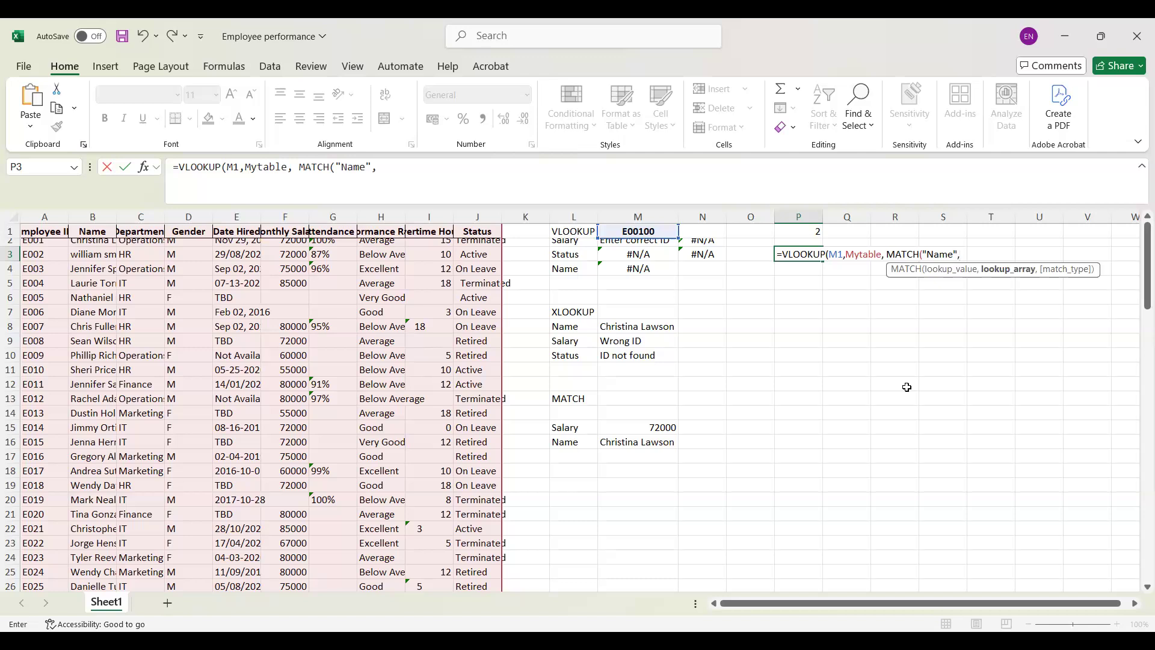
{"action": "type", "text": "A1:Z1"}
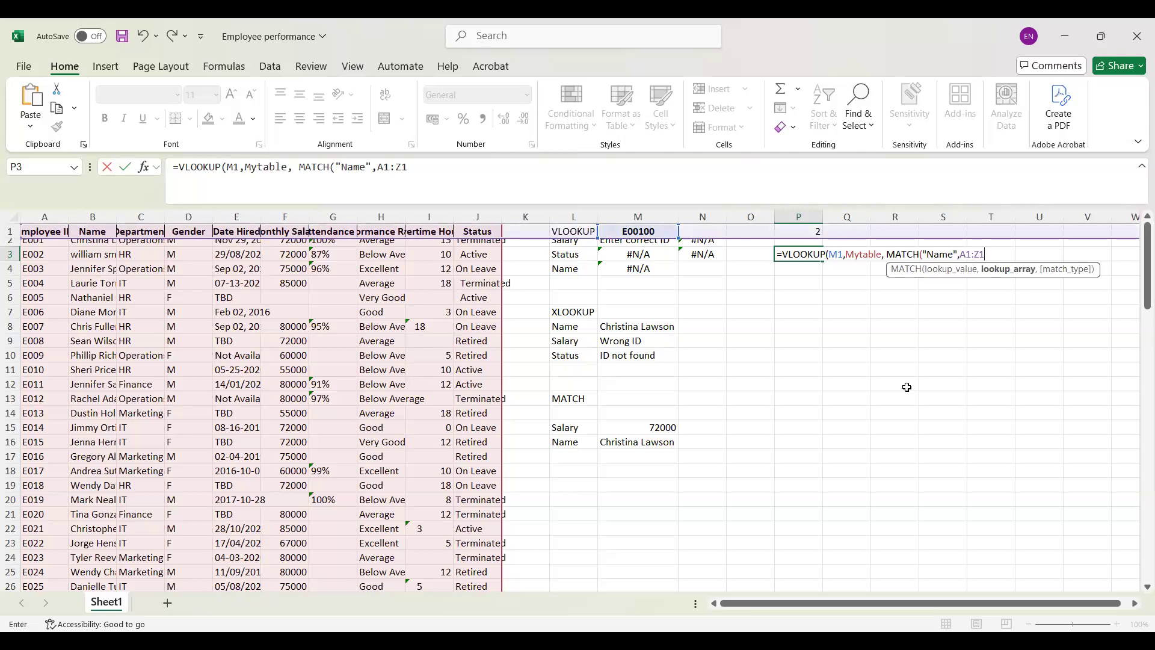
{"action": "type", "text": ","}
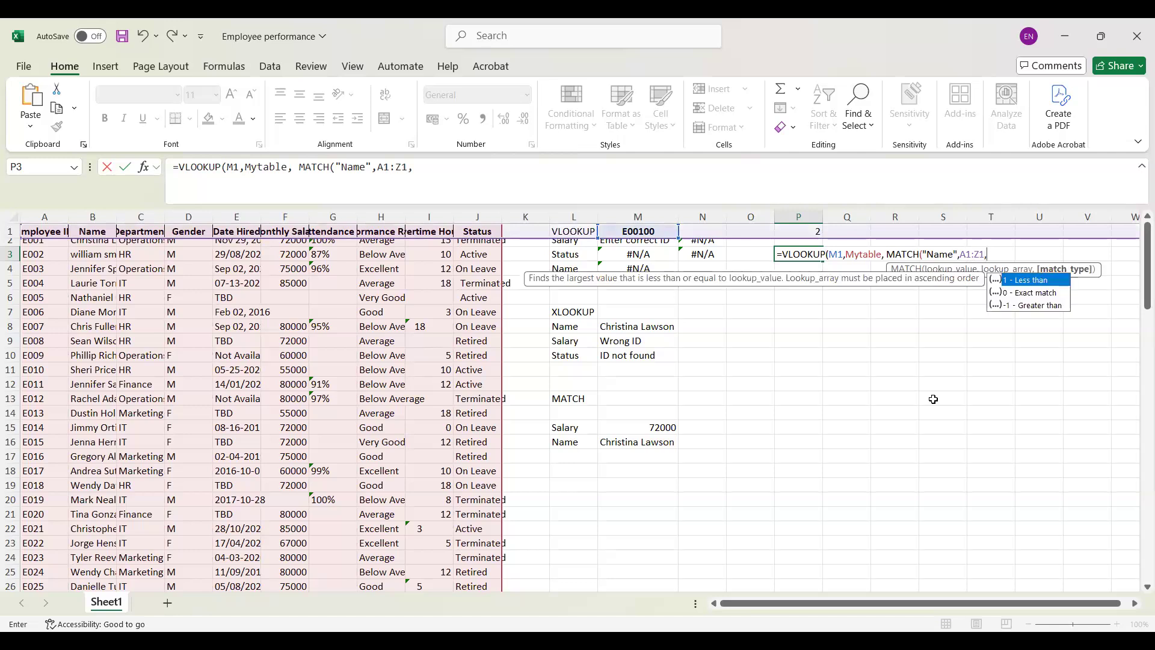
Step: Complete the nested MATCH with lookup array A1:Z1 and match type 0 for an exact match
{"action": "left_click", "coordinate": [1017, 293]}
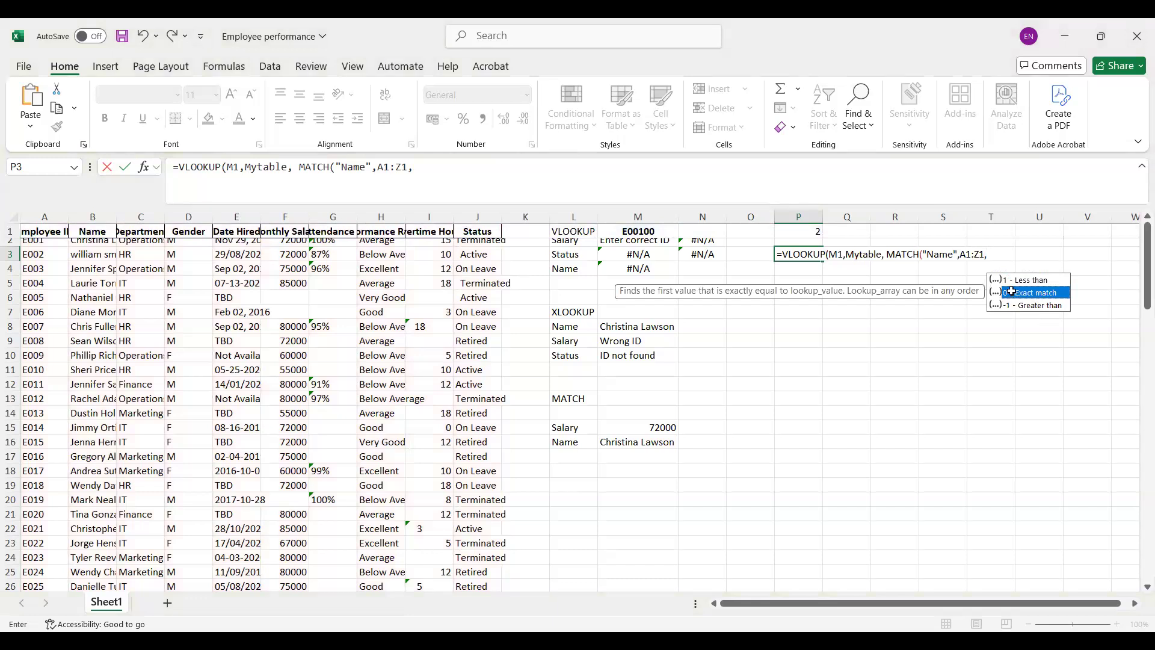
{"action": "double_click", "coordinate": [1013, 293]}
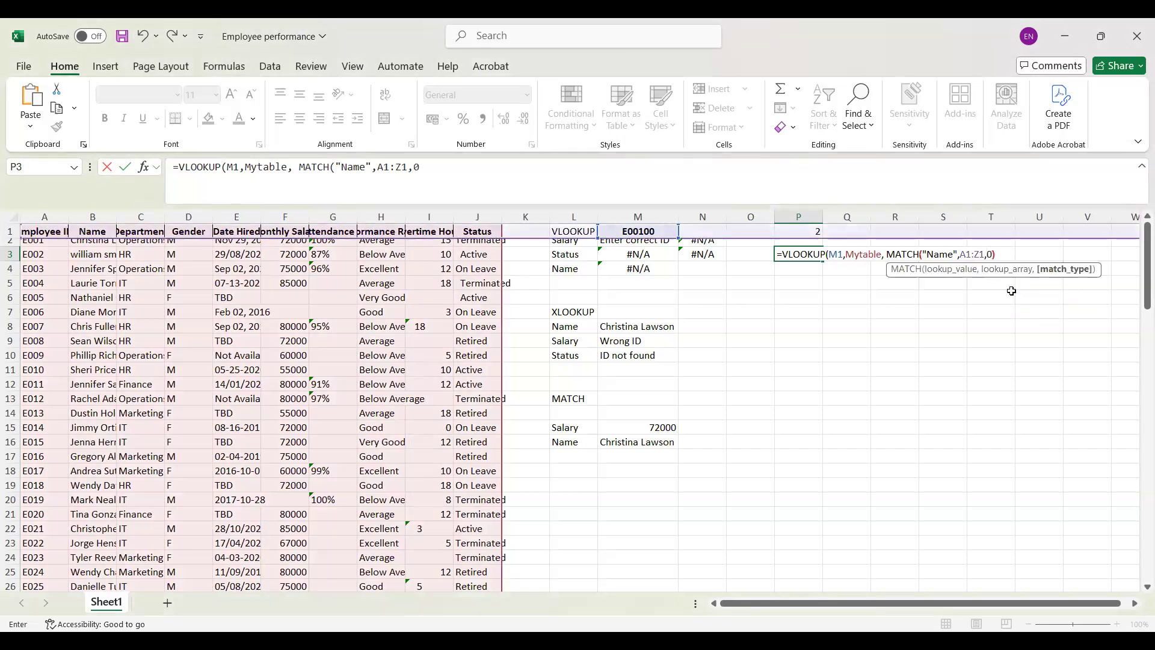
{"action": "type", "text": ")"}
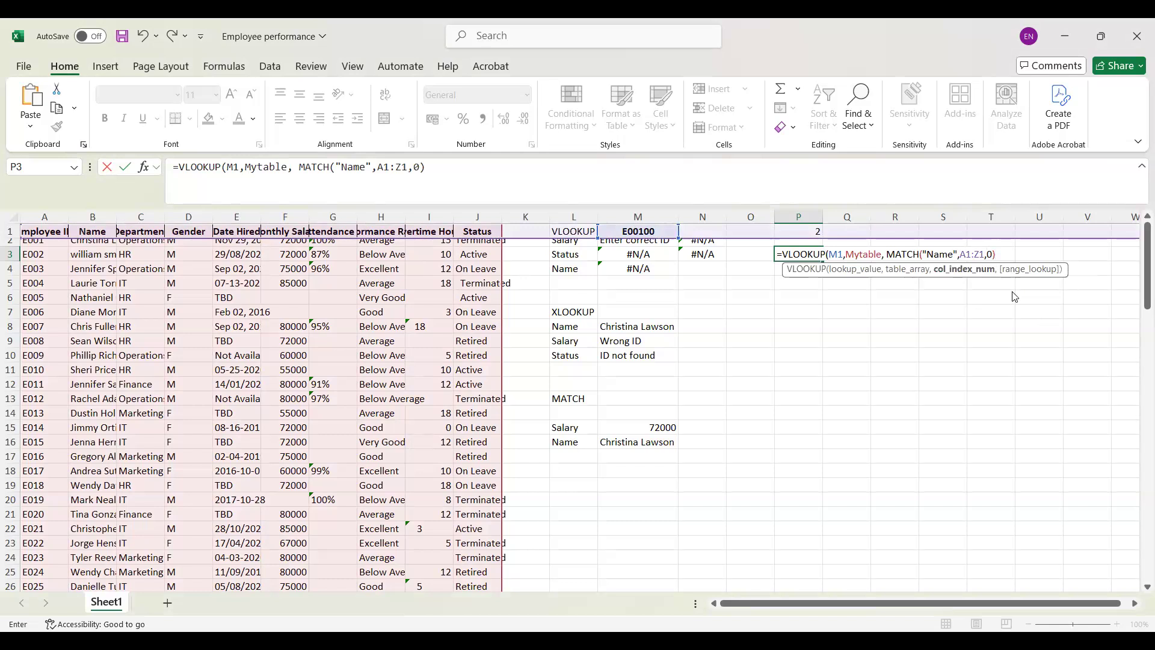
{"action": "type", "text": ",0"}
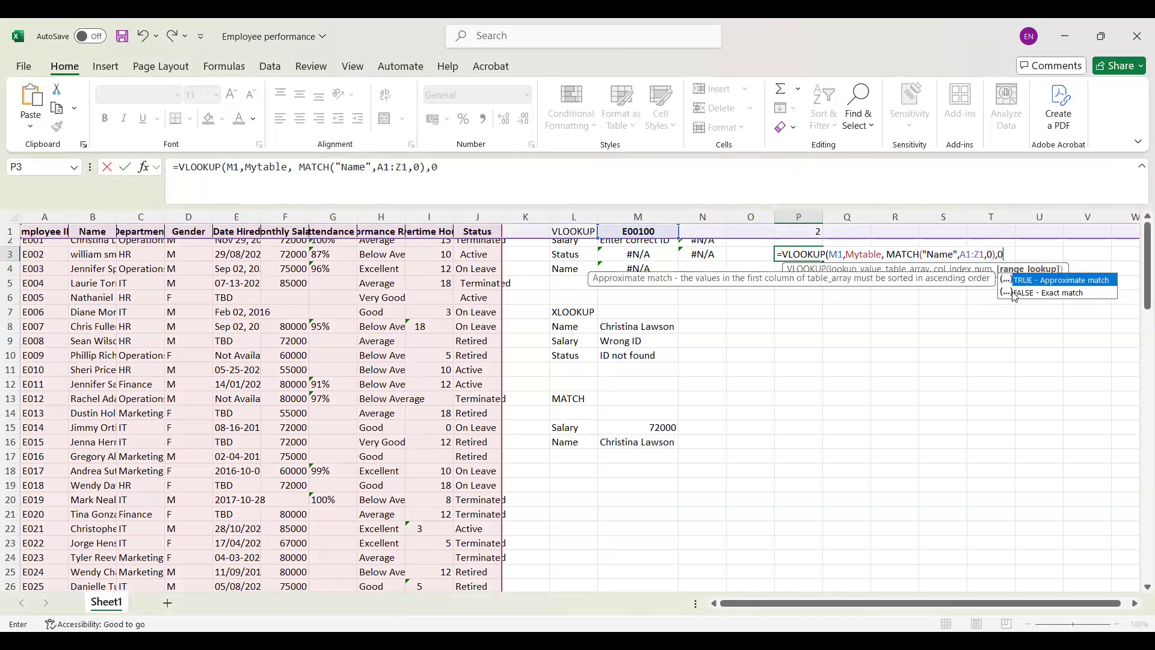
{"action": "type", "text": ")"}
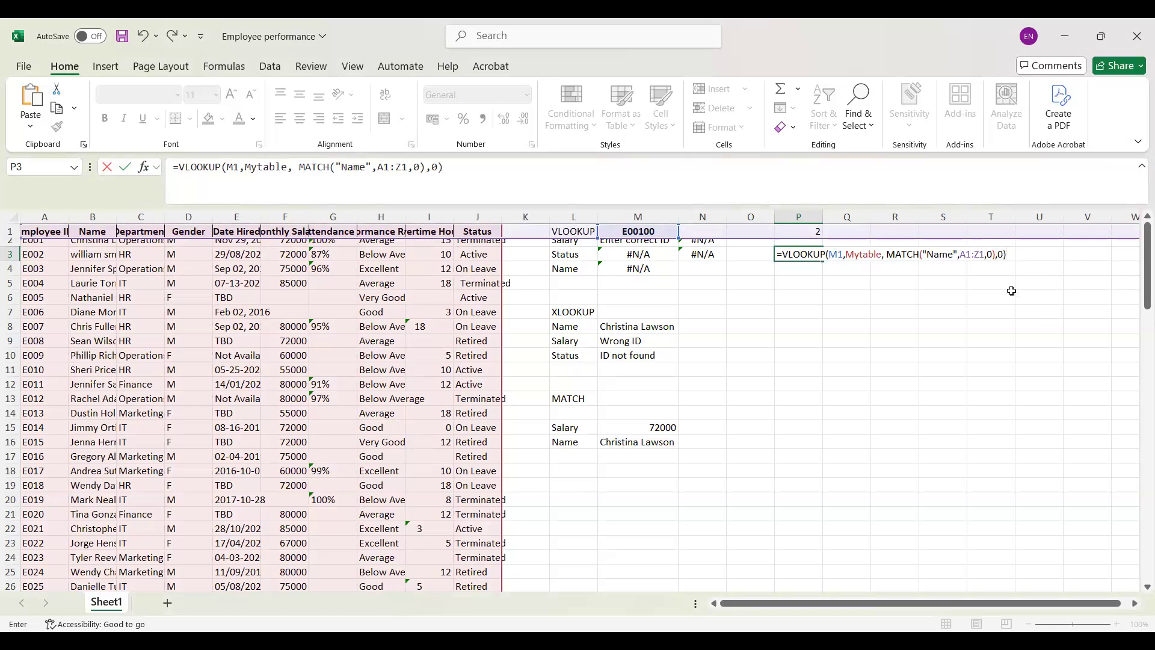
Step: Finish the VLOOKUP in P3 with range lookup 0 for an exact match and review the entered formula
{"action": "key", "text": "Return"}
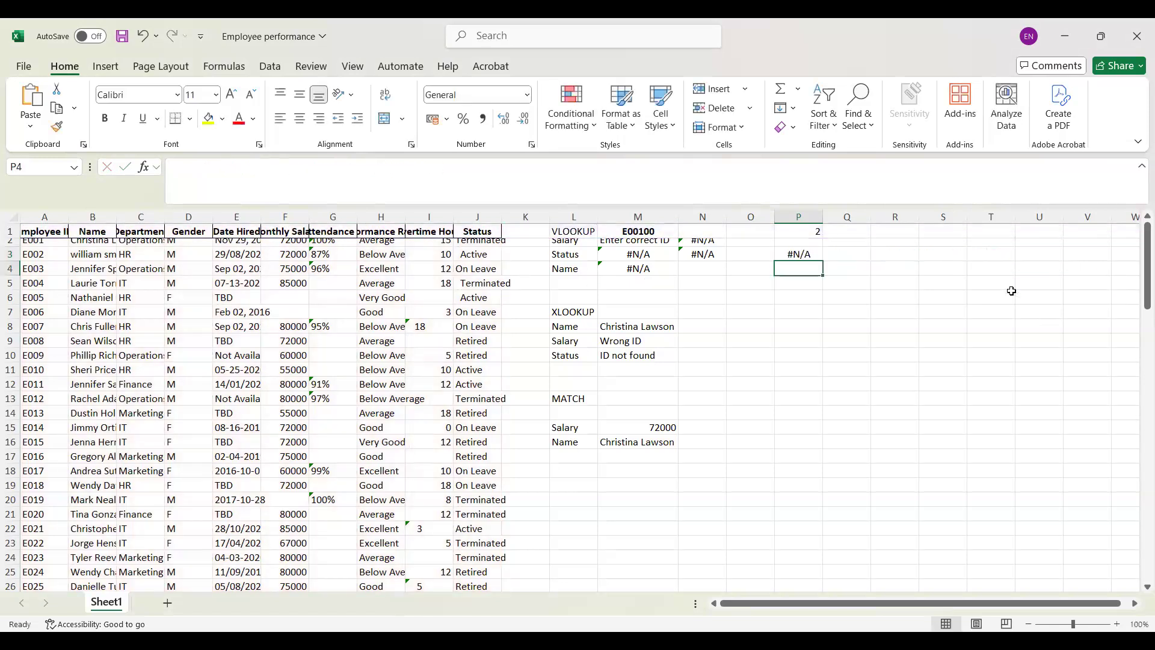
{"action": "left_click", "coordinate": [799, 257]}
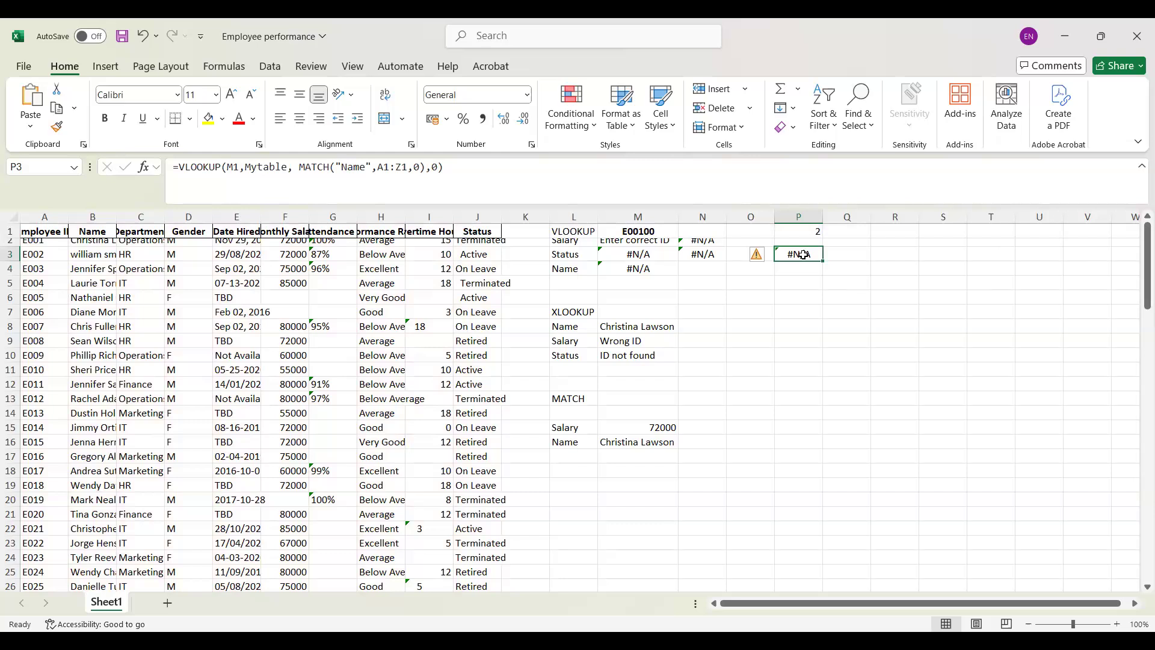
Step: Correct the employee ID in M1 by removing its last two digits, and check the nested formula in P3
{"action": "double_click", "coordinate": [659, 231]}
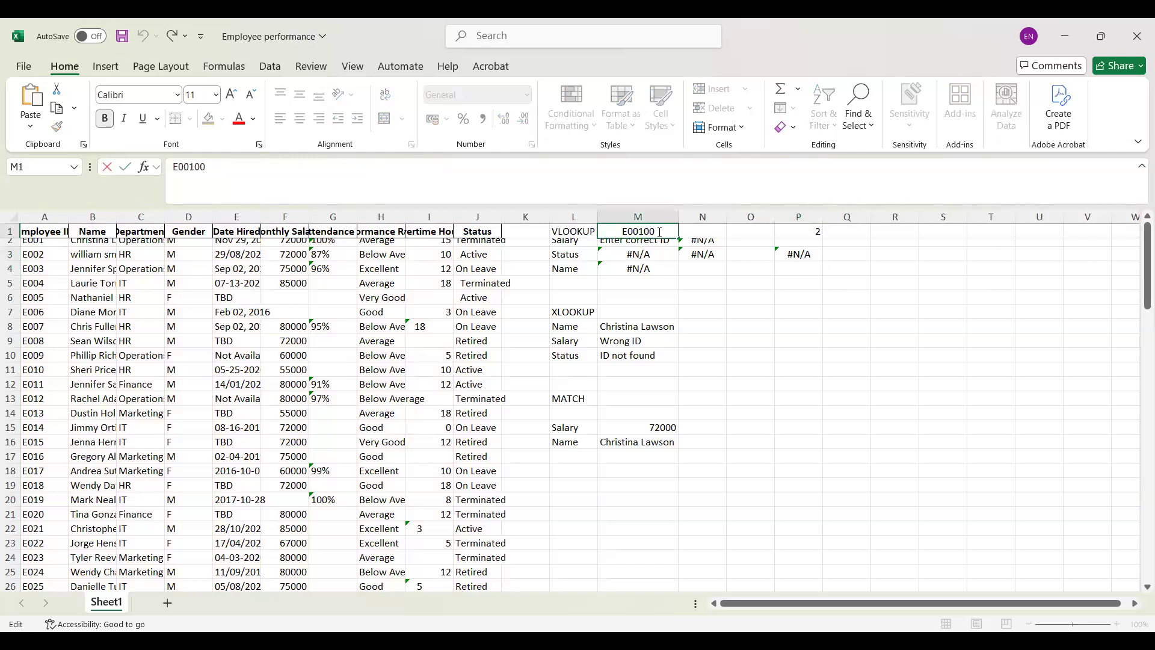
{"action": "key", "text": "BackSpace"}
{"action": "key", "text": "BackSpace"}
{"action": "key", "text": "Return"}
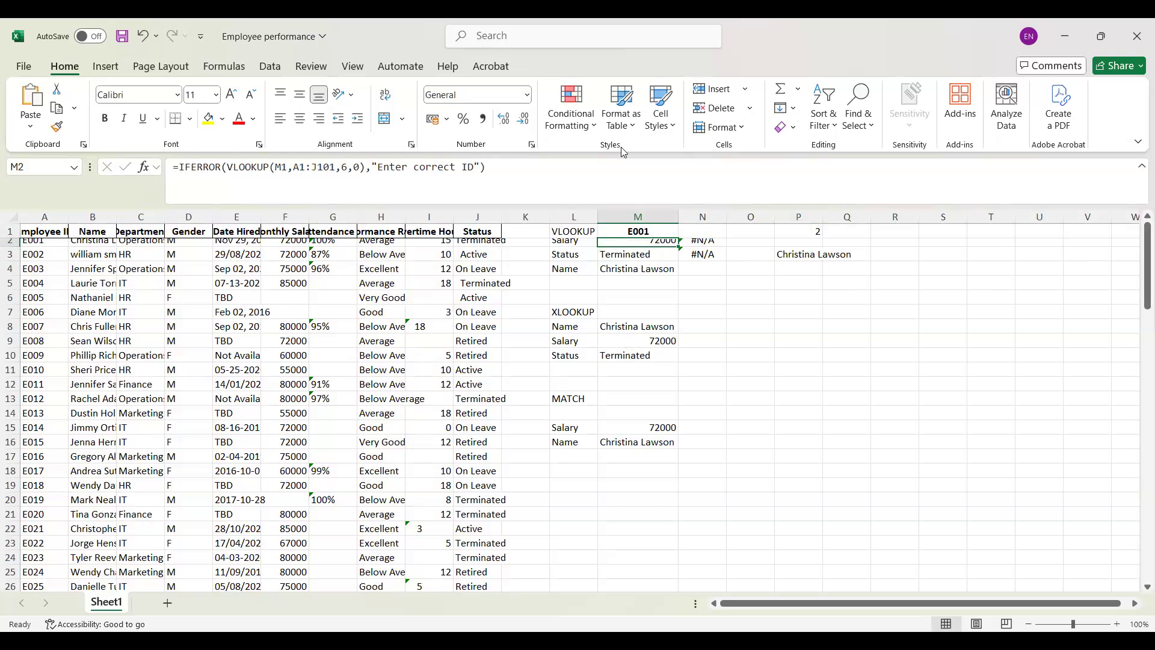
{"action": "left_click", "coordinate": [809, 258]}
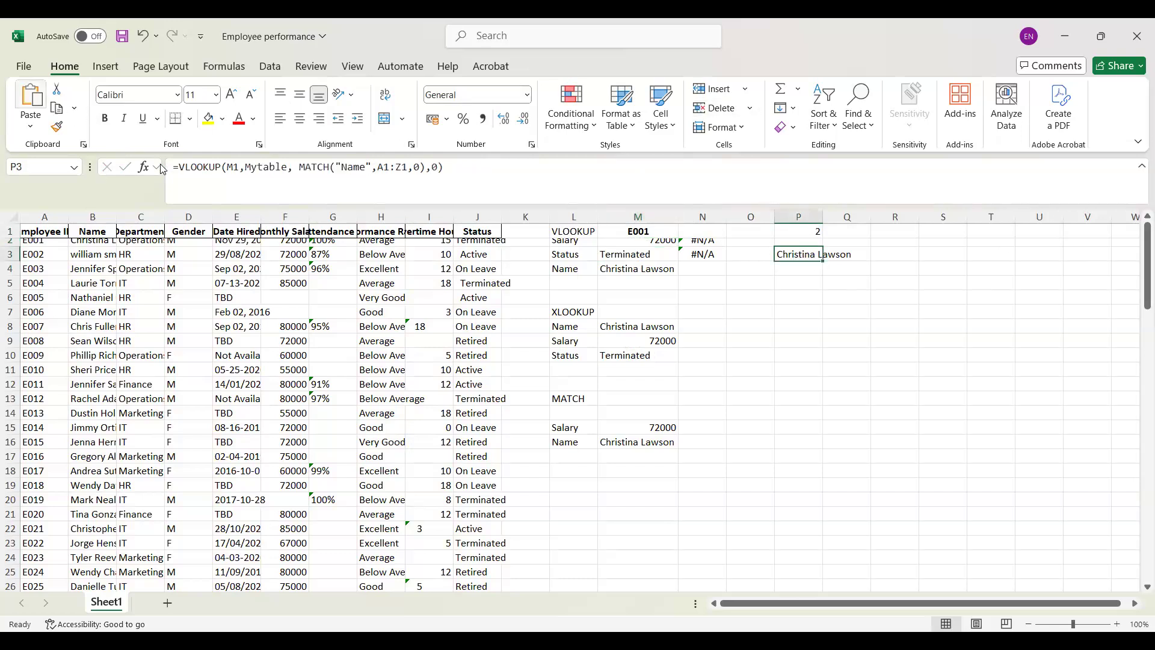
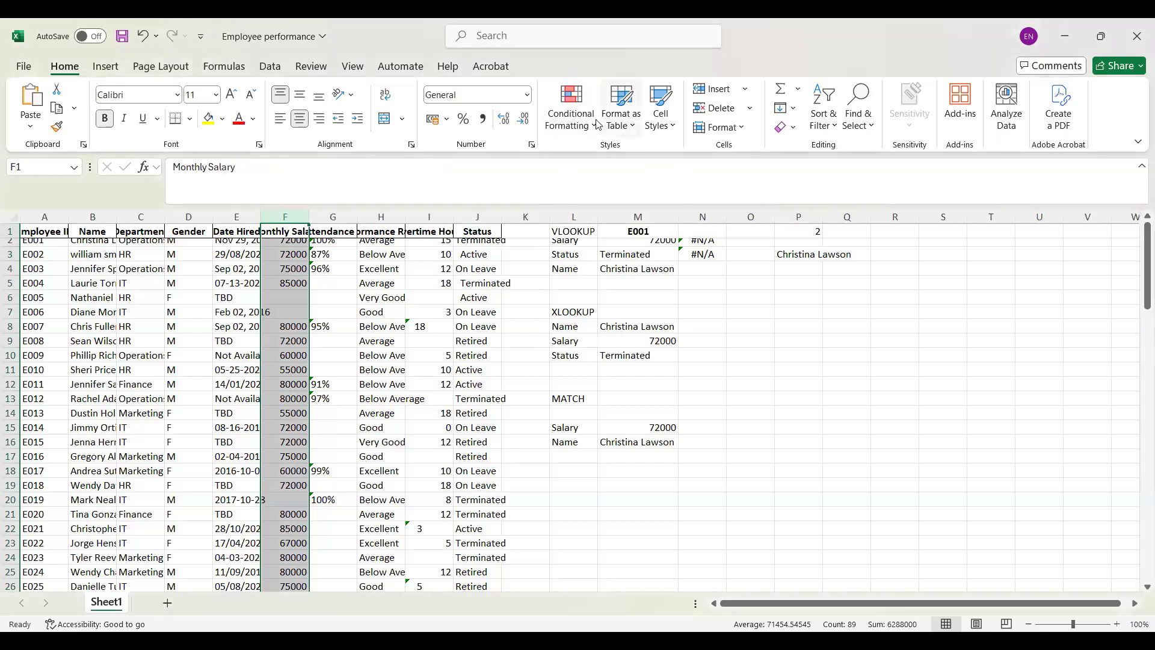
Step: Preview a Greater Than 70000 rule on the Monthly Salary column with Green Fill with Dark Green Text, and cancel it
{"action": "left_click", "coordinate": [571, 111]}
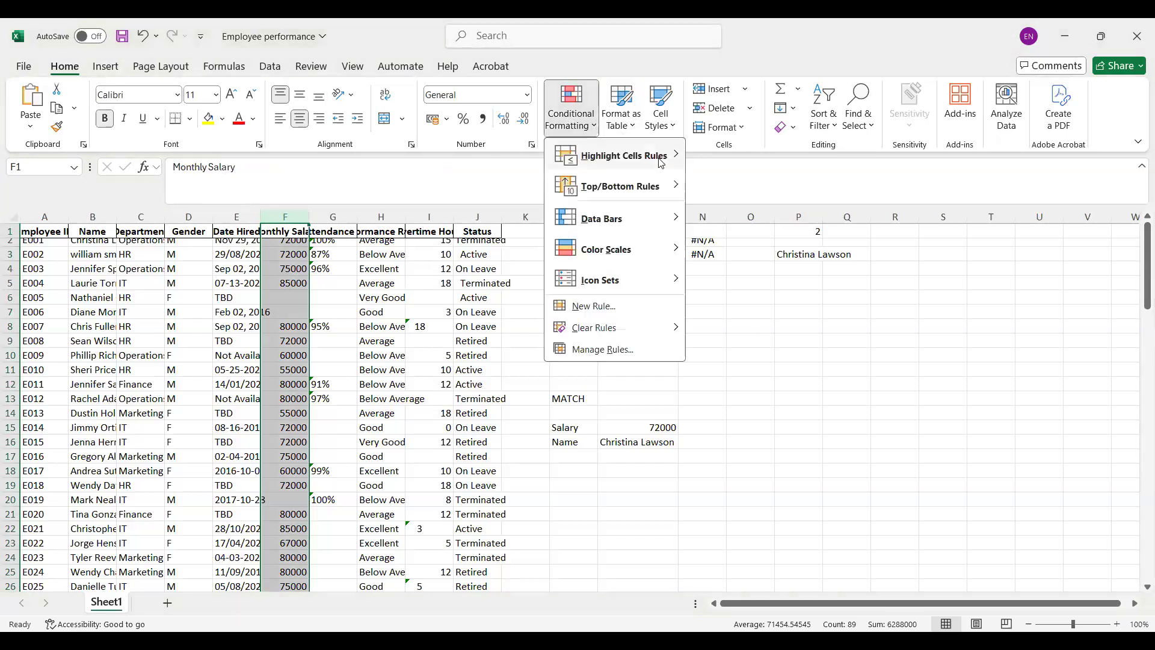
{"action": "mouse_move", "coordinate": [662, 159]}
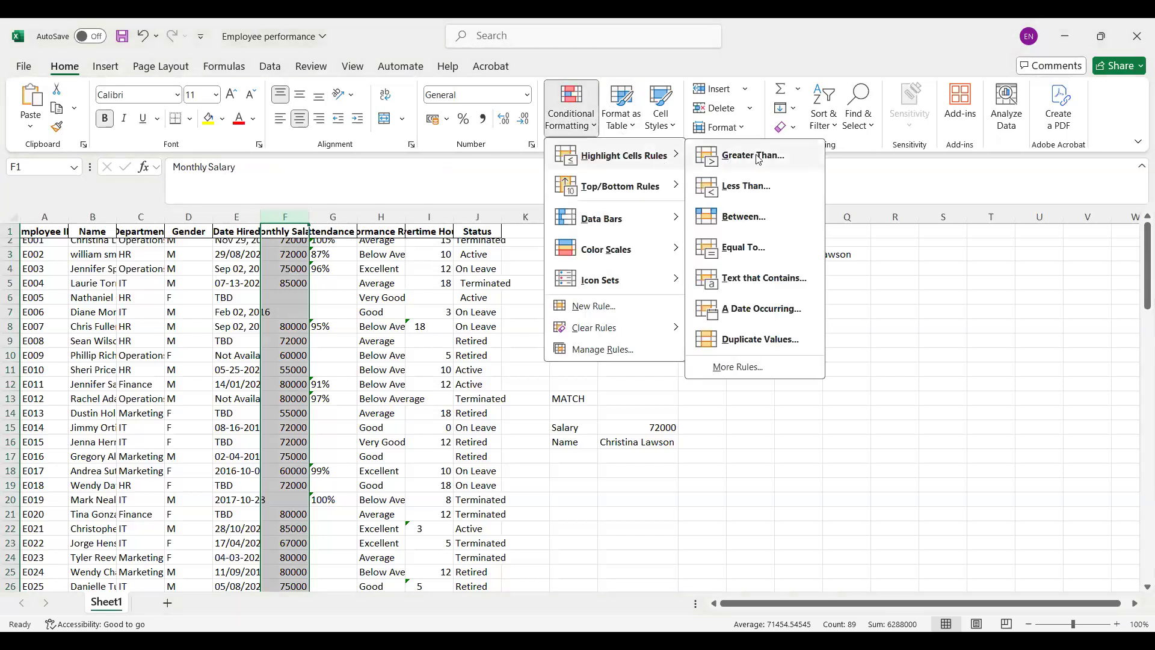
{"action": "left_click", "coordinate": [754, 156]}
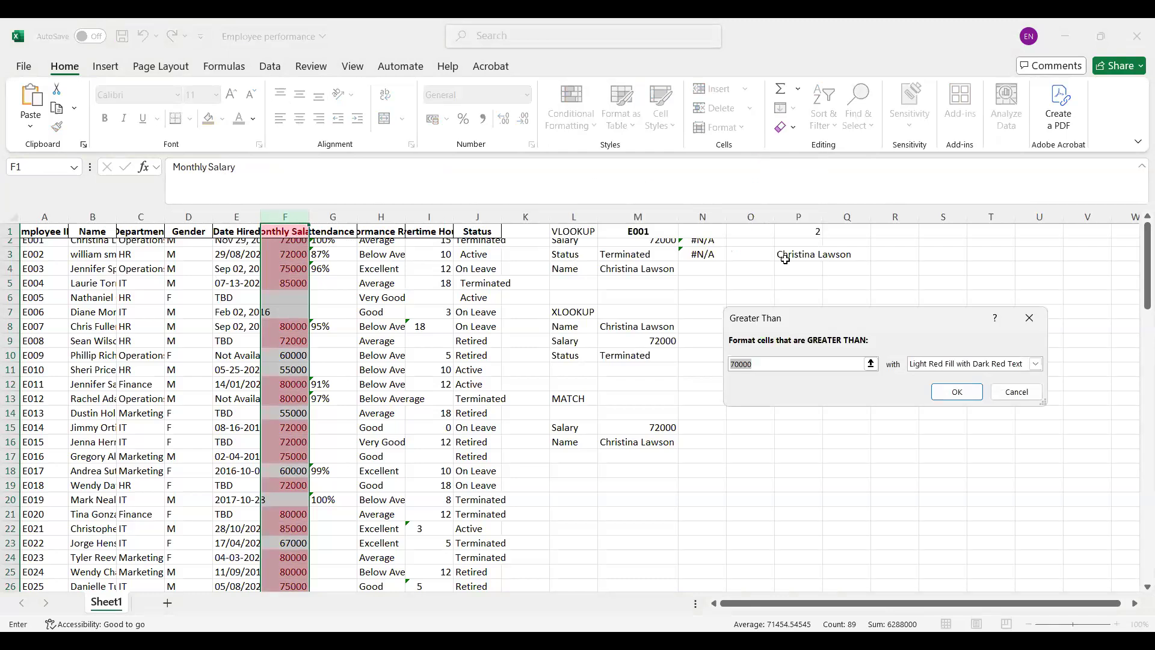
{"action": "left_click", "coordinate": [975, 363]}
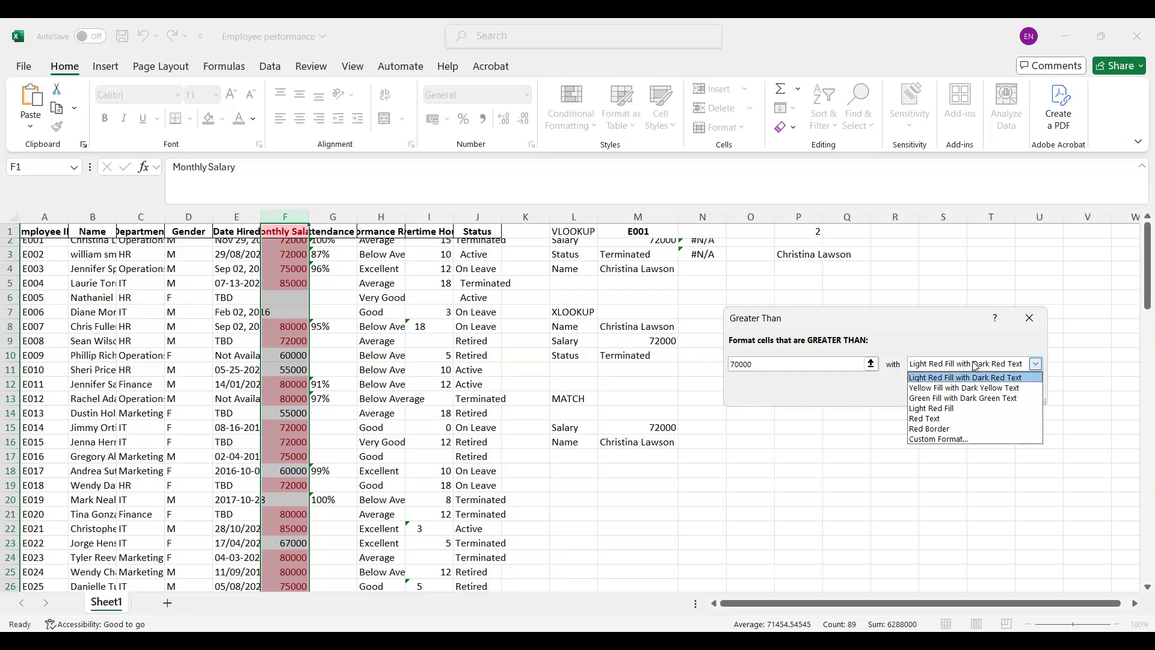
{"action": "left_click", "coordinate": [963, 401]}
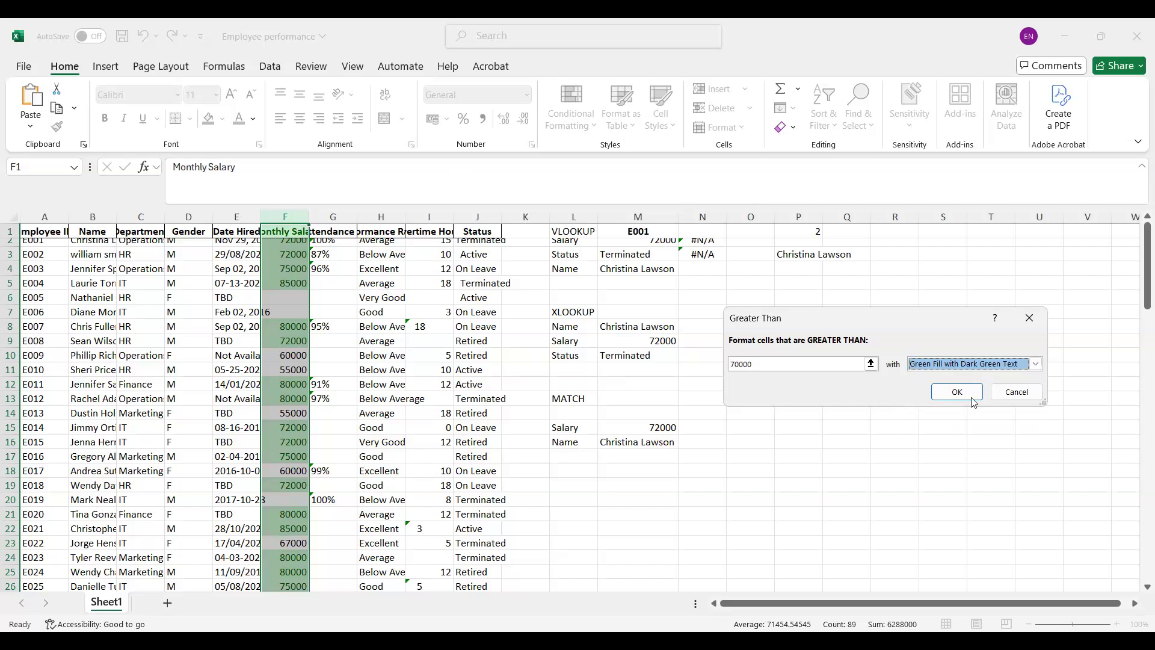
{"action": "left_click", "coordinate": [1023, 392]}
Step: Preview a Text That Contains rule on the Department column using "H" and "it", and cancel it
{"action": "left_click", "coordinate": [591, 128]}
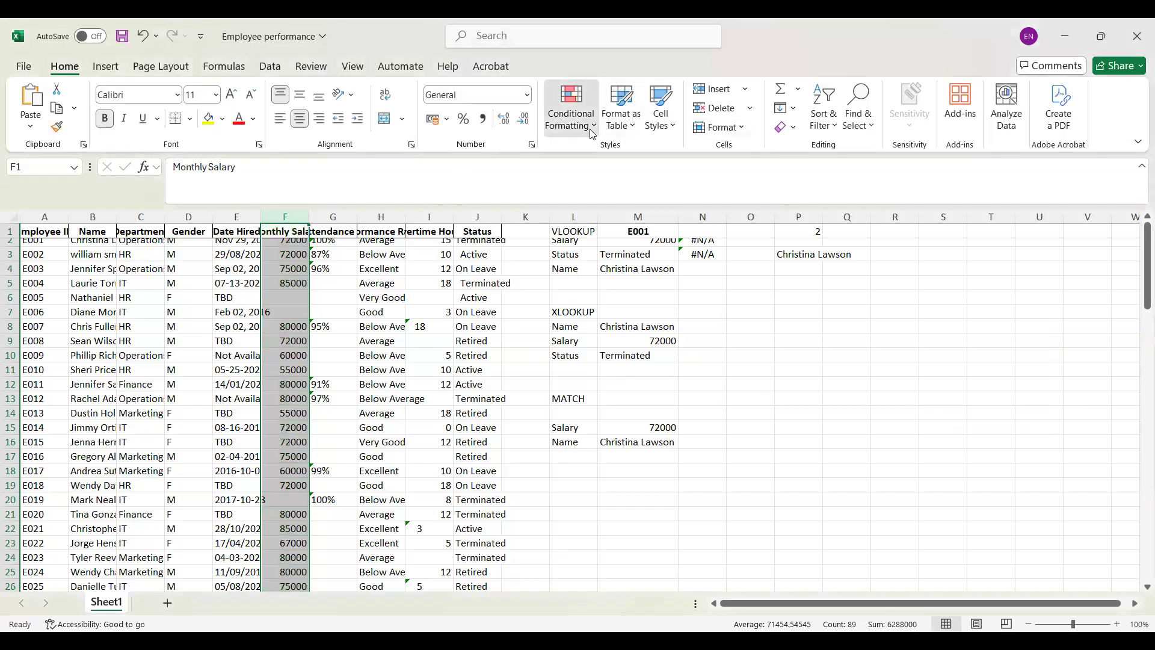
{"action": "mouse_move", "coordinate": [672, 158]}
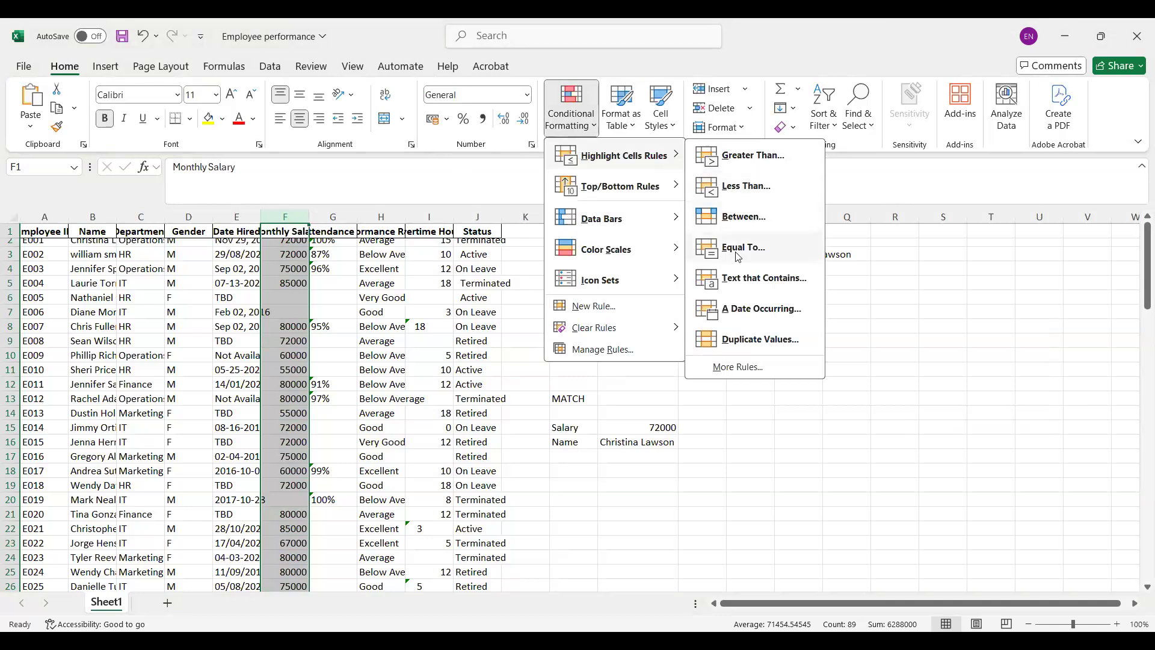
{"action": "left_click", "coordinate": [140, 215]}
{"action": "left_click", "coordinate": [140, 215]}
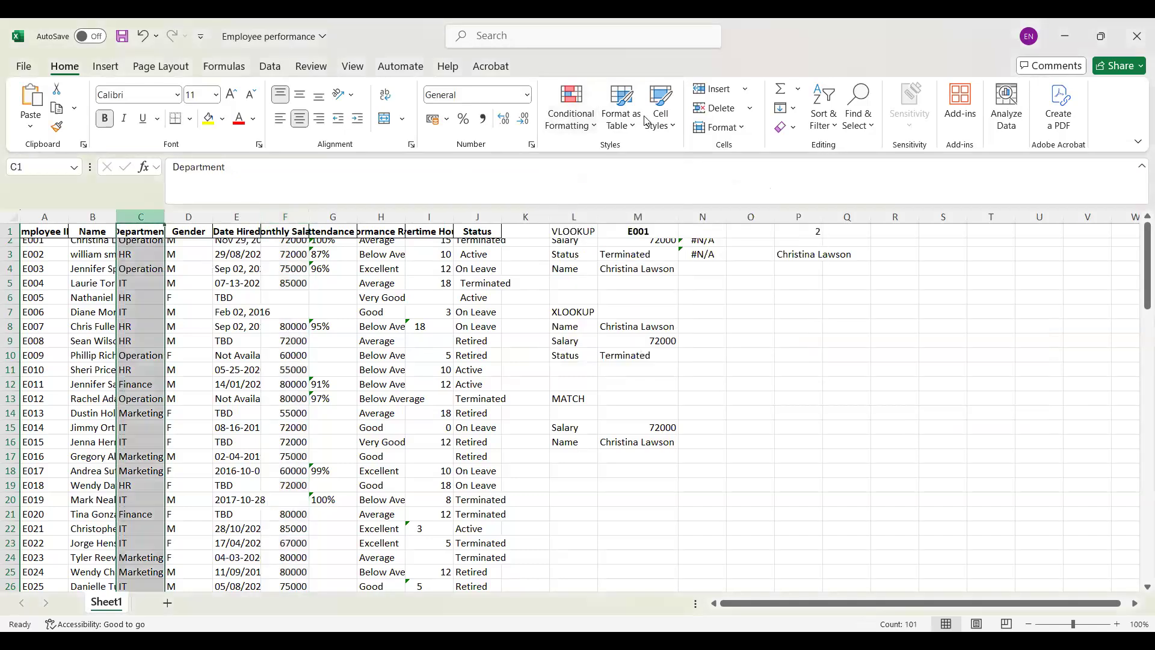
{"action": "left_click", "coordinate": [584, 122]}
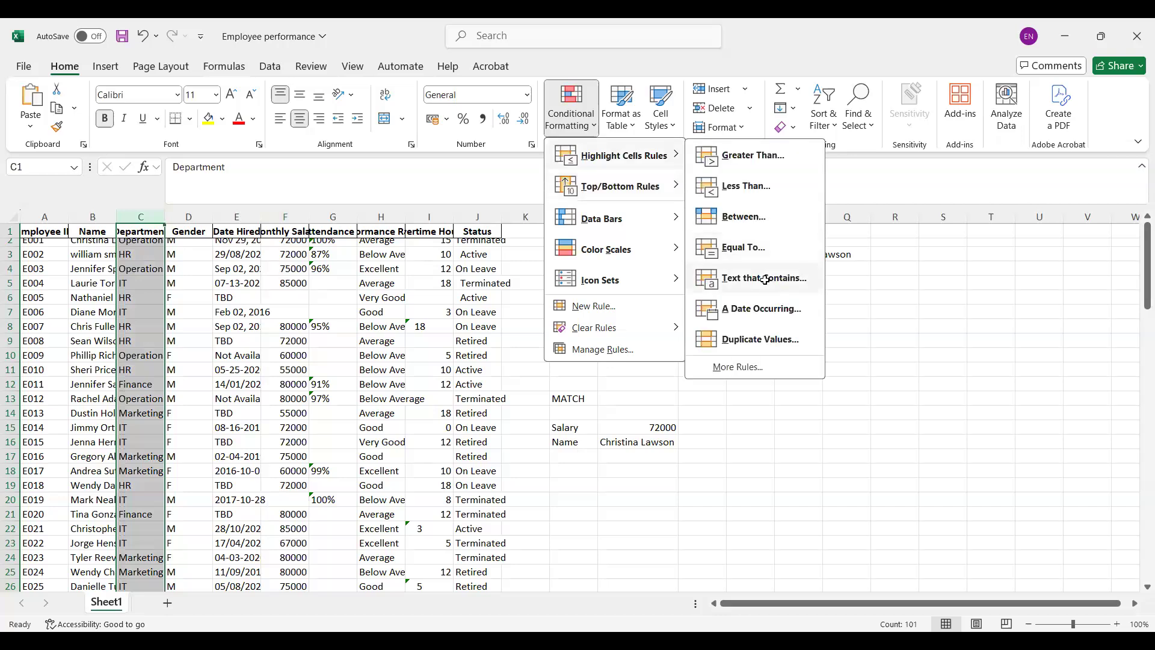
{"action": "left_click", "coordinate": [764, 280]}
{"action": "type", "text": "H"}
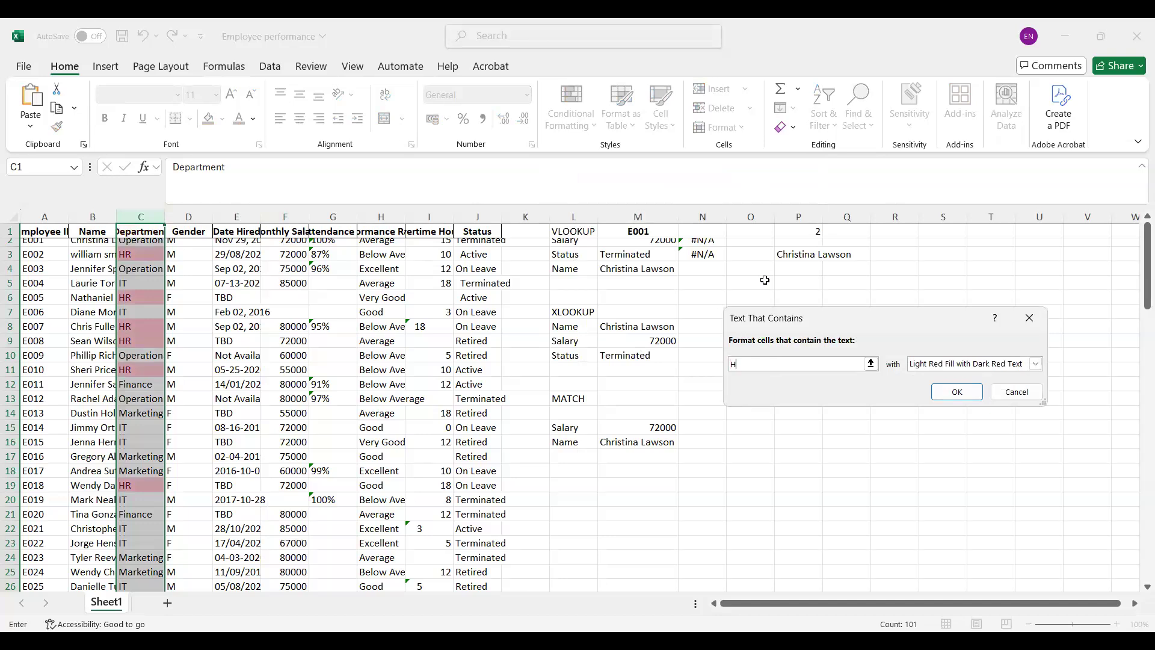
{"action": "key", "text": "BackSpace"}
{"action": "type", "text": "i"}
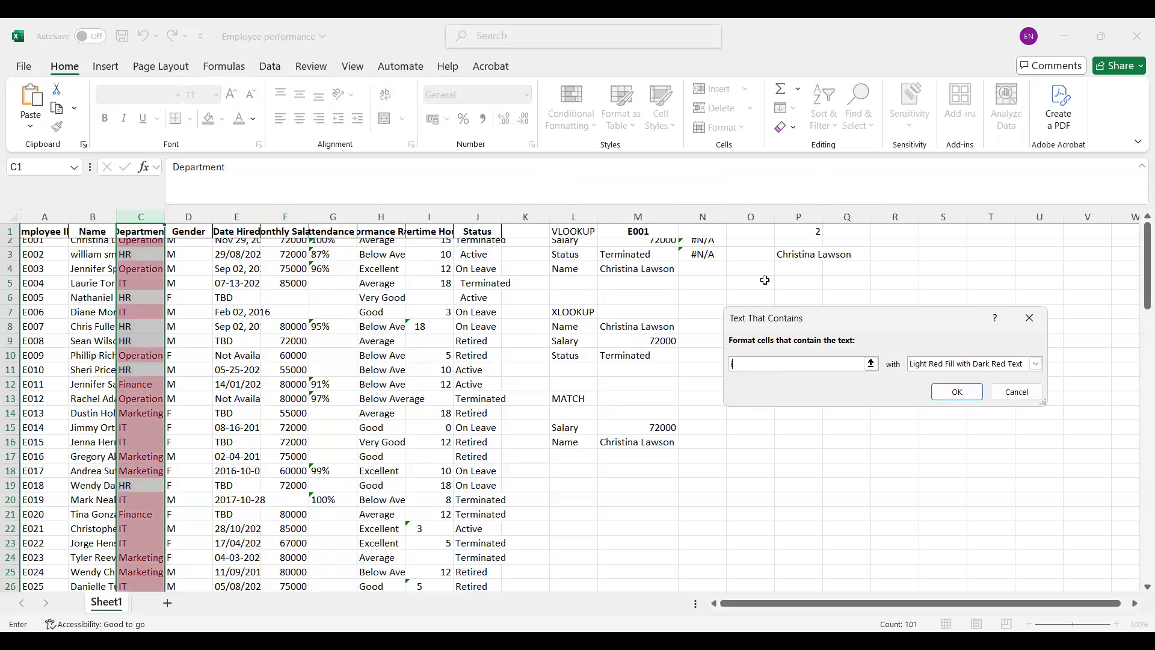
{"action": "type", "text": "t"}
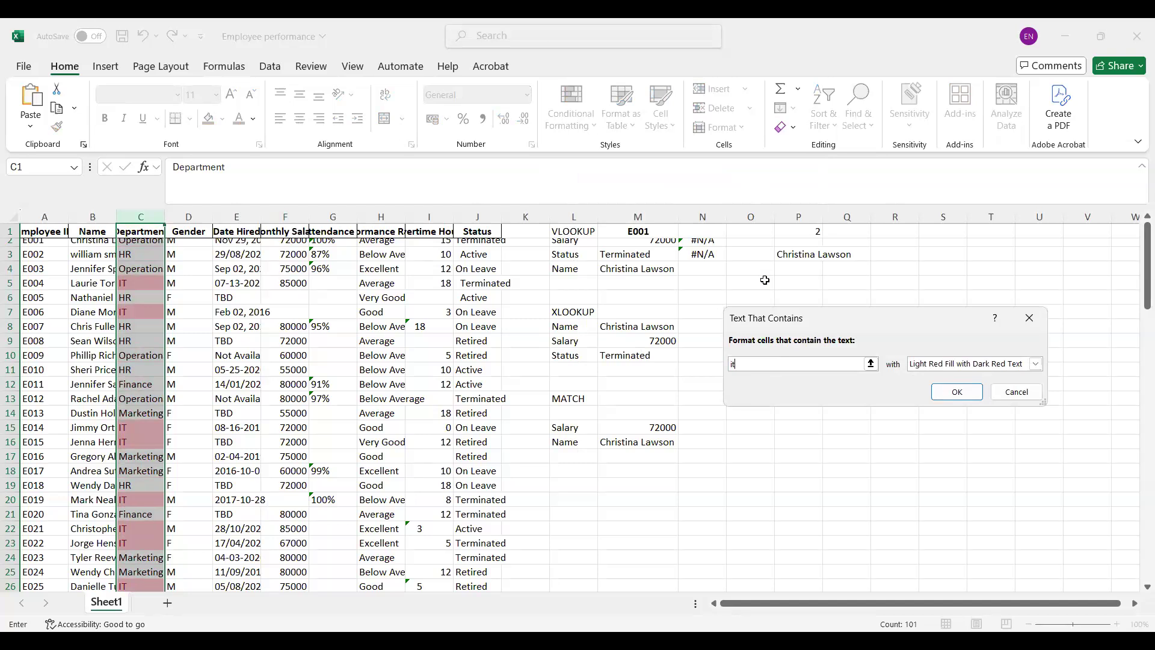
{"action": "left_click", "coordinate": [1008, 390]}
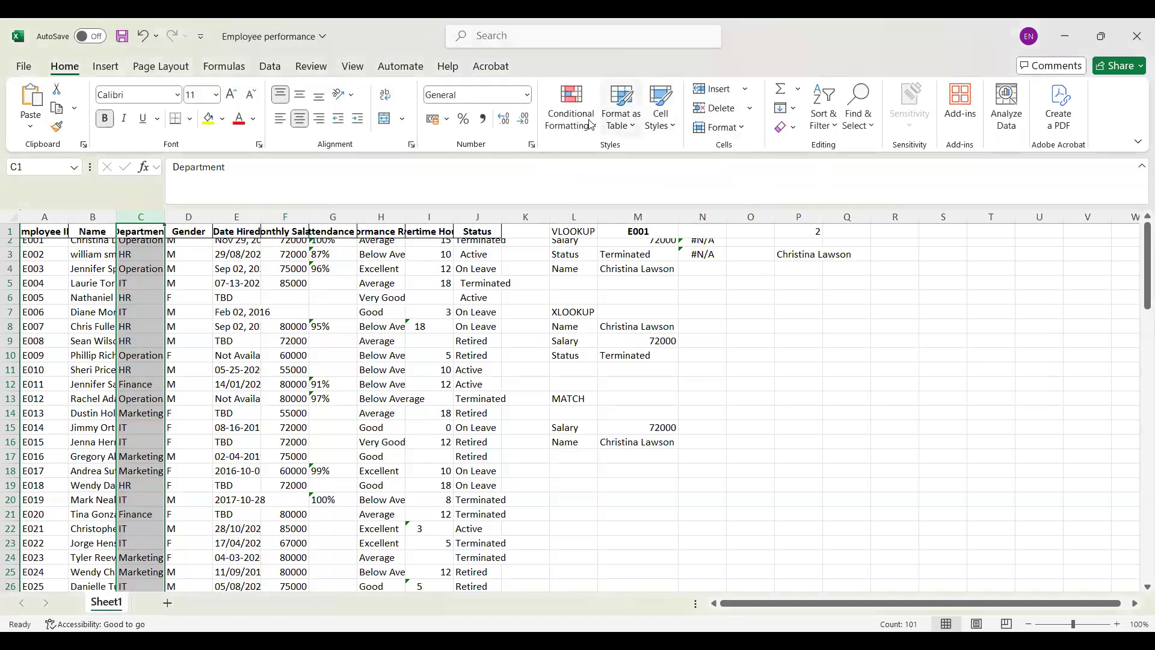
Step: Preview a Duplicate Values rule on the Department column, switch it to Unique values, and cancel it
{"action": "left_click", "coordinate": [590, 124]}
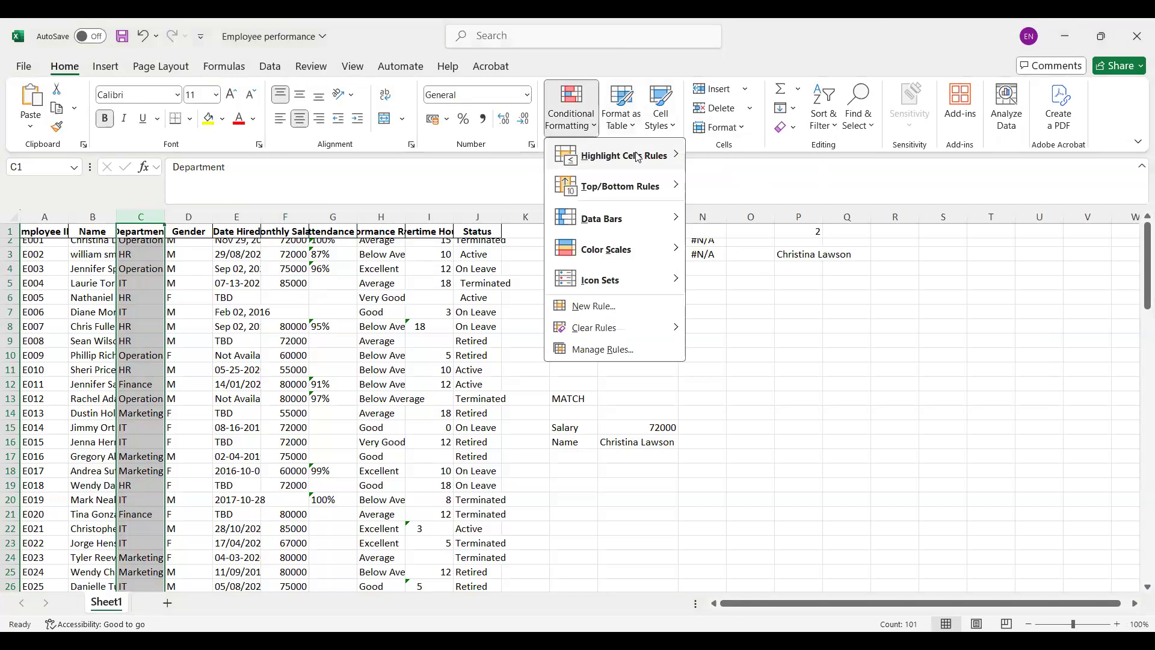
{"action": "mouse_move", "coordinate": [638, 157]}
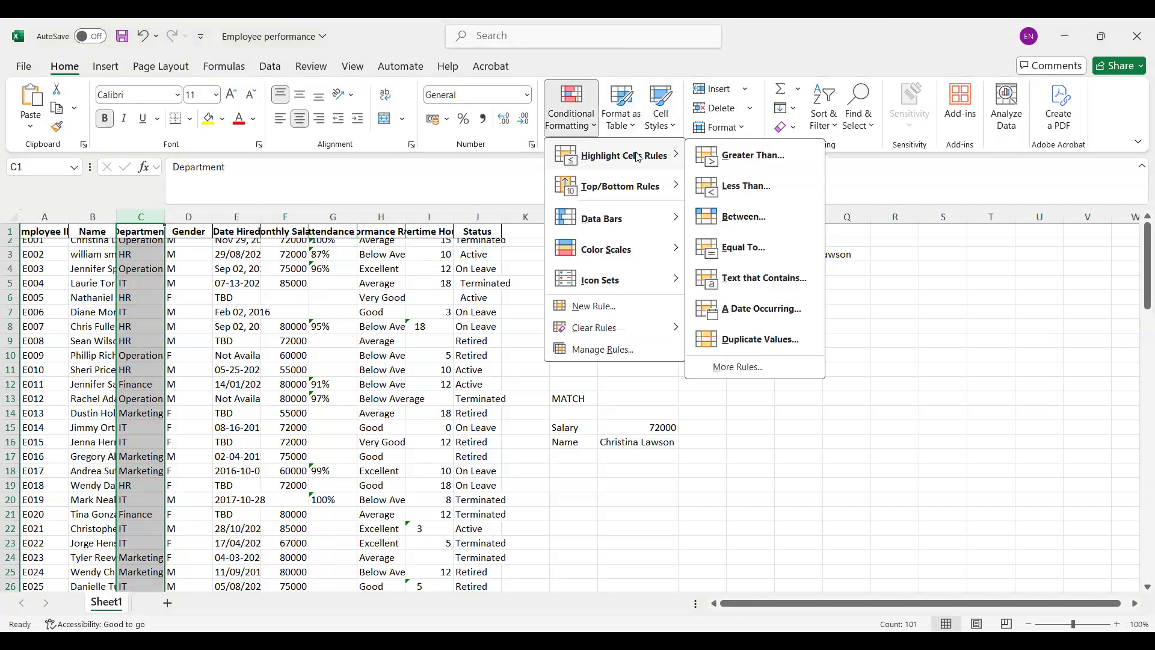
{"action": "left_click", "coordinate": [741, 338]}
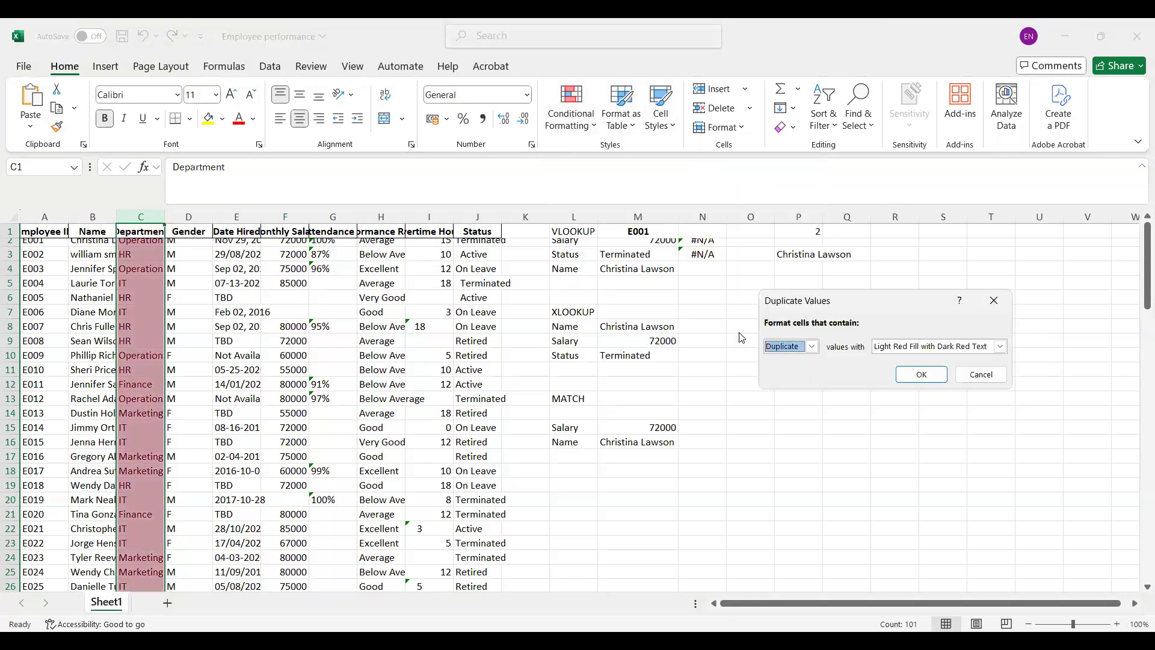
{"action": "left_click", "coordinate": [812, 348]}
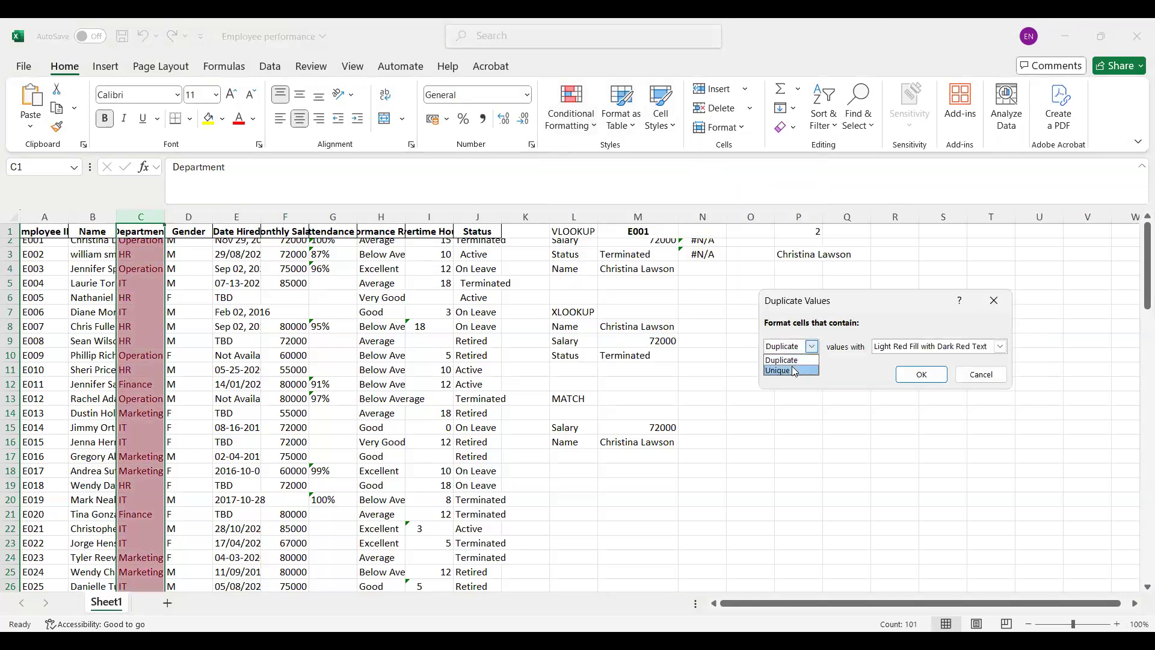
{"action": "left_click", "coordinate": [793, 370]}
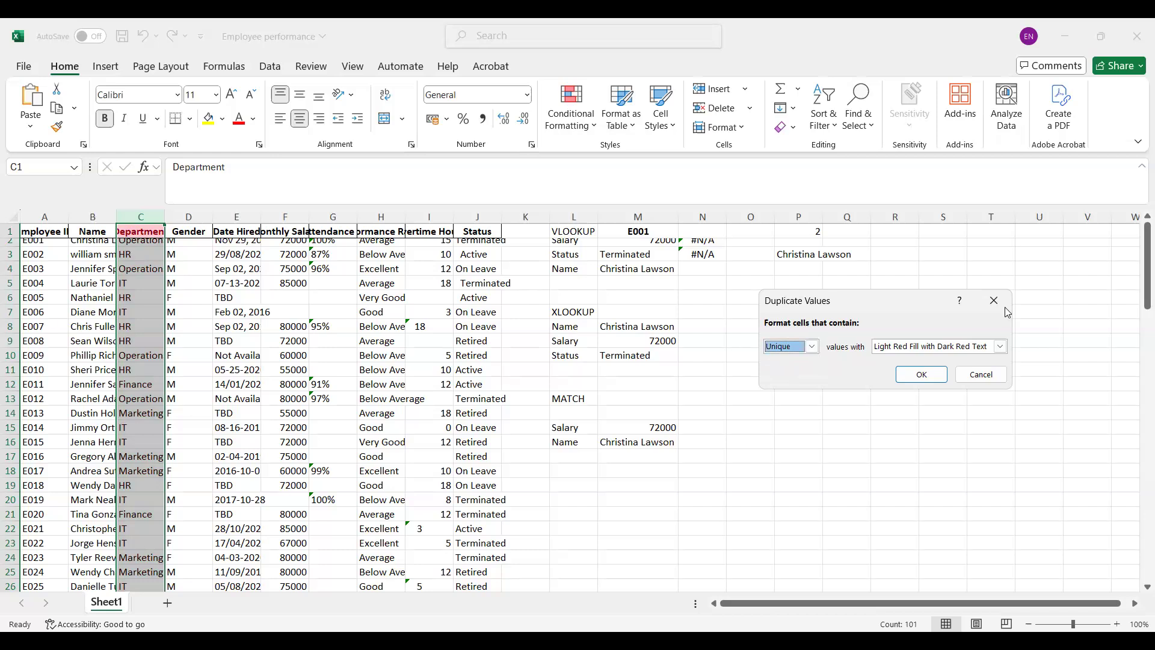
{"action": "left_click", "coordinate": [982, 374]}
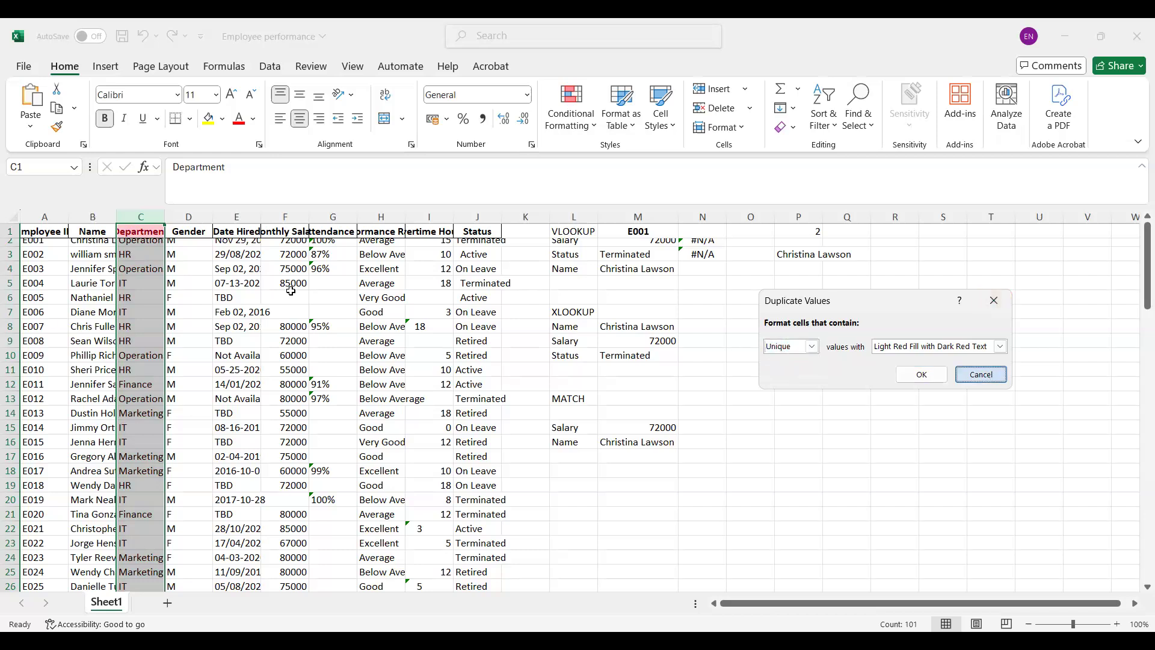
Step: Preview highlighting duplicate and unique values in the Employee ID column, and cancel the rule
{"action": "left_click", "coordinate": [91, 216]}
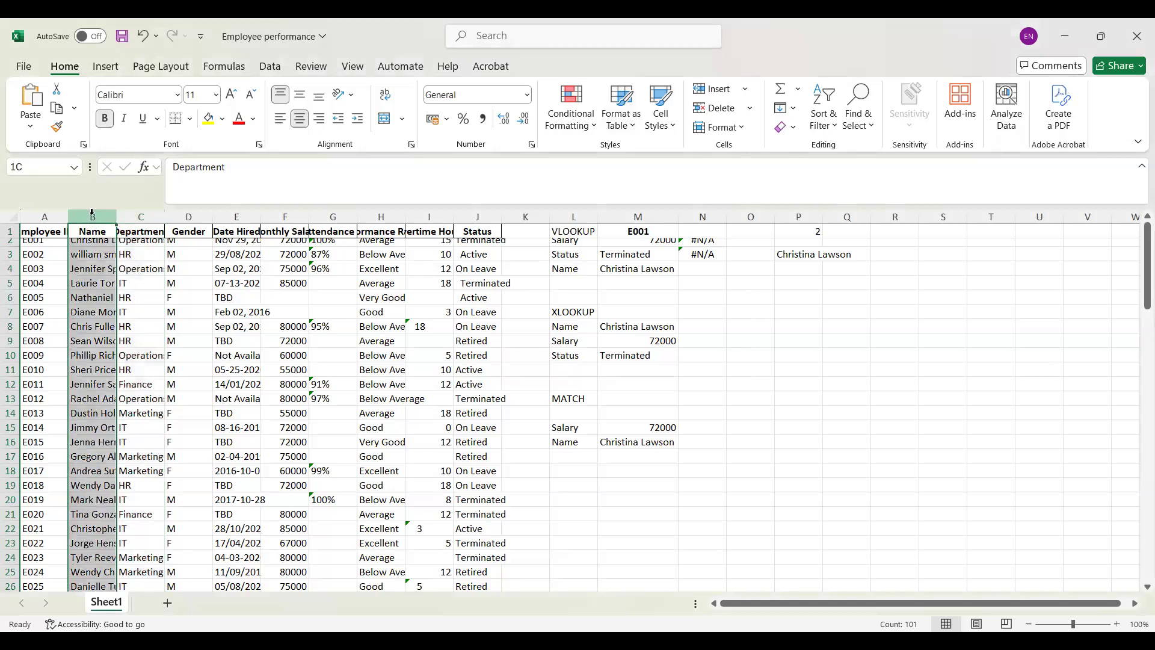
{"action": "left_click", "coordinate": [598, 125]}
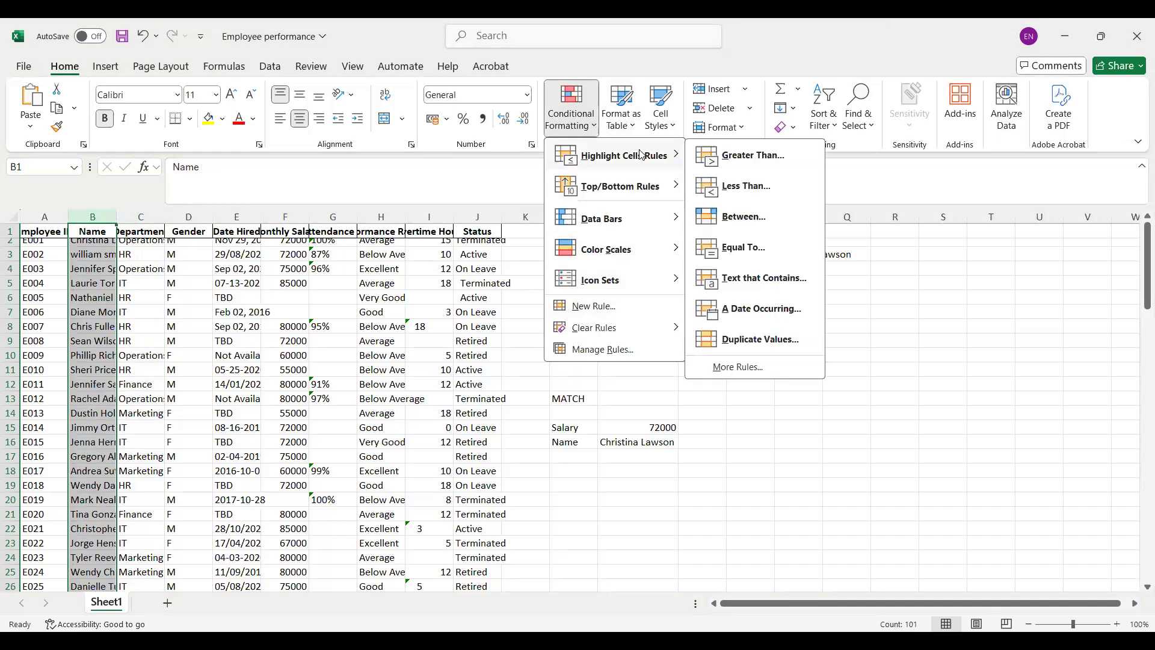
{"action": "left_click", "coordinate": [42, 218]}
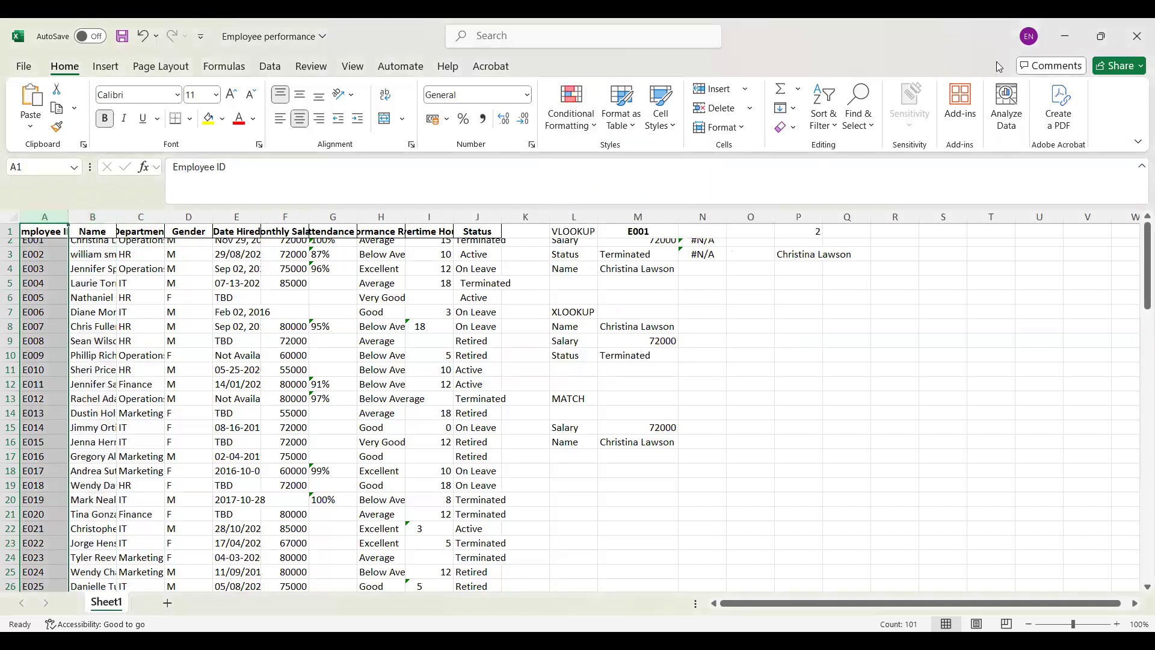
{"action": "left_click", "coordinate": [600, 125]}
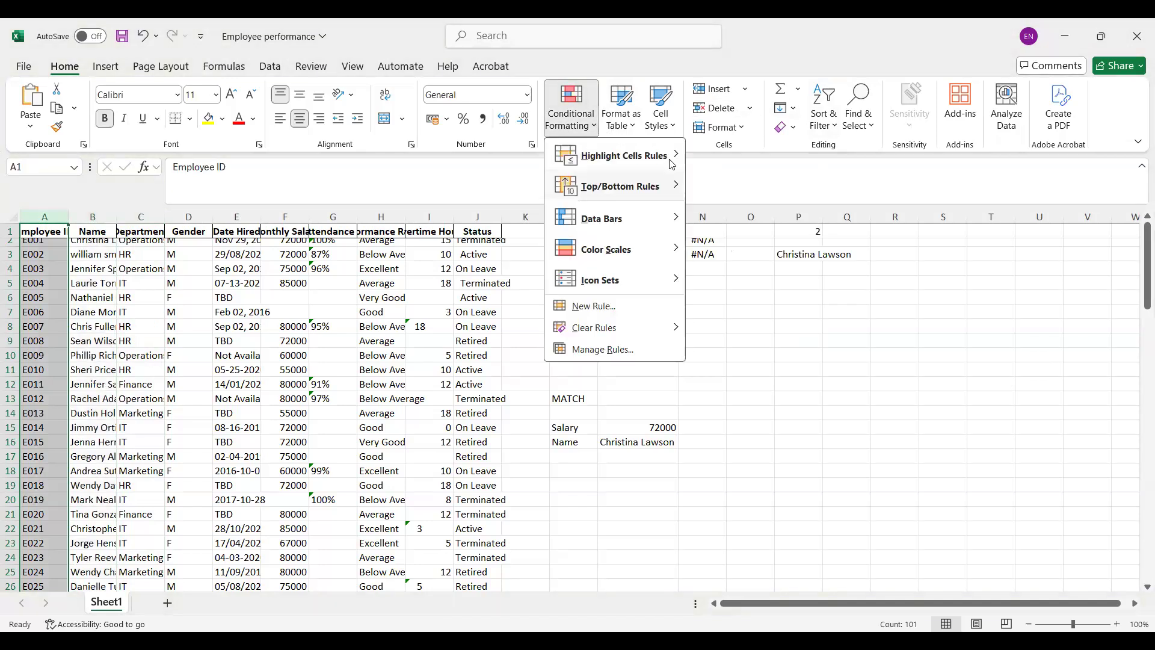
{"action": "mouse_move", "coordinate": [672, 164]}
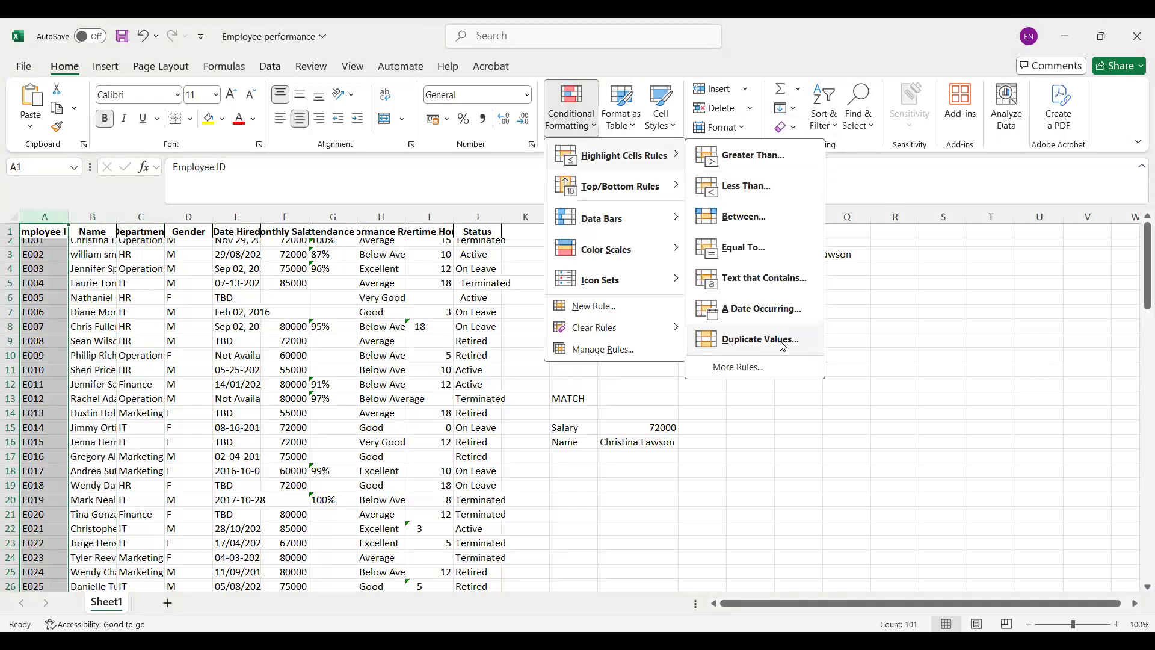
{"action": "left_click", "coordinate": [760, 340]}
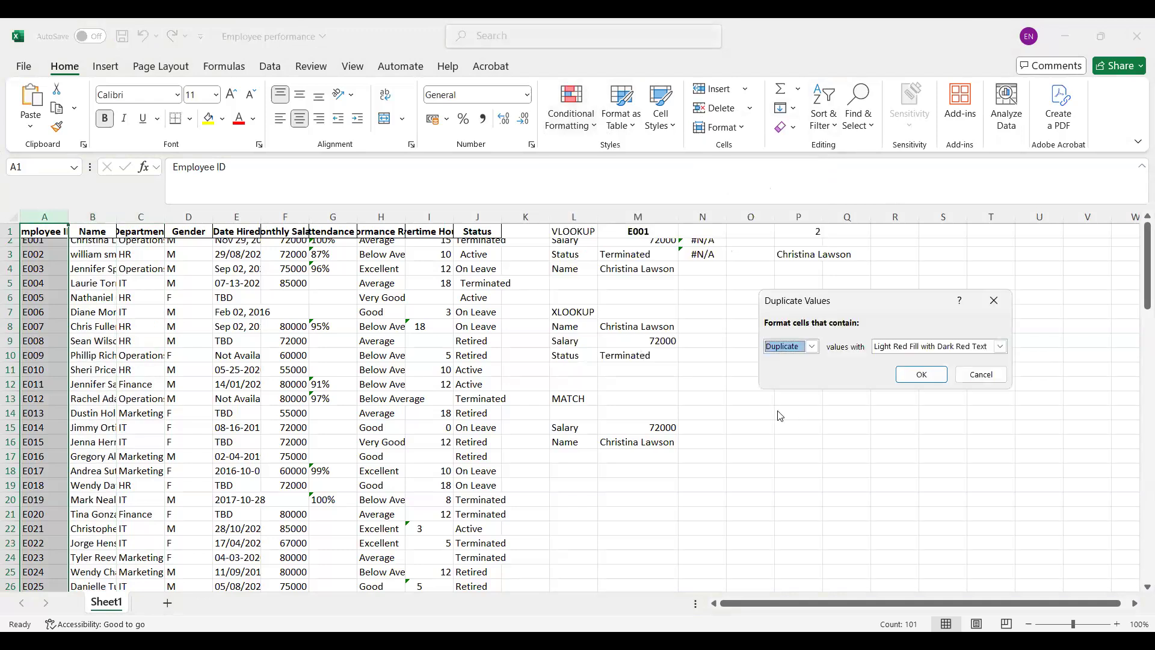
{"action": "left_click", "coordinate": [811, 346]}
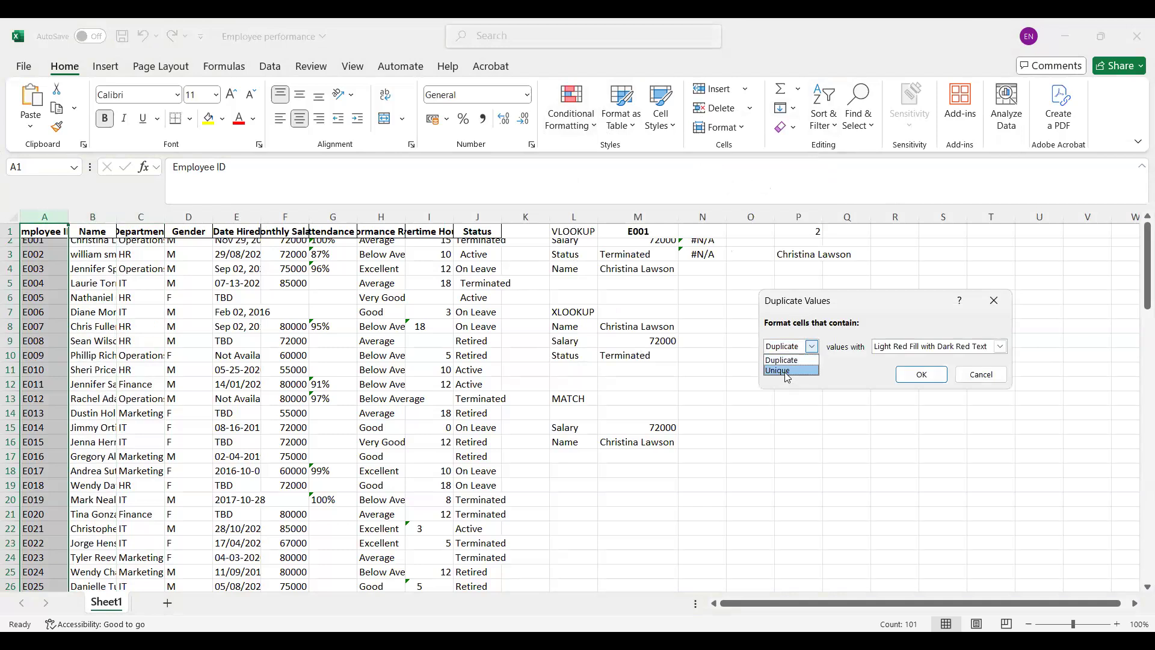
{"action": "left_click", "coordinate": [786, 370]}
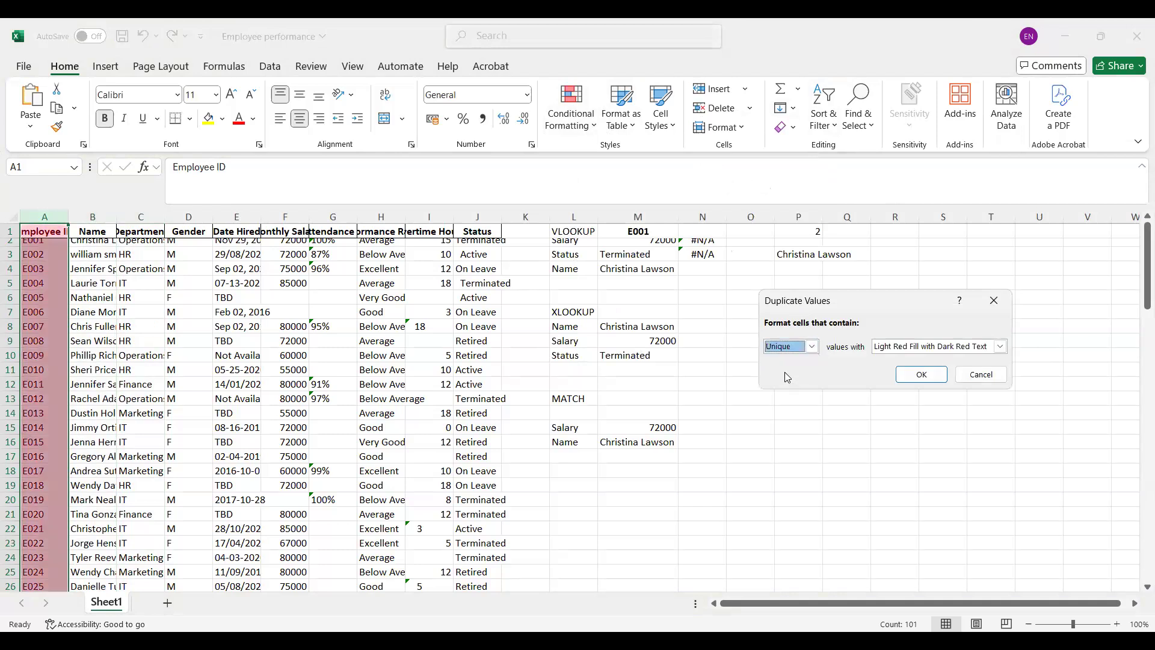
{"action": "left_click", "coordinate": [989, 381]}
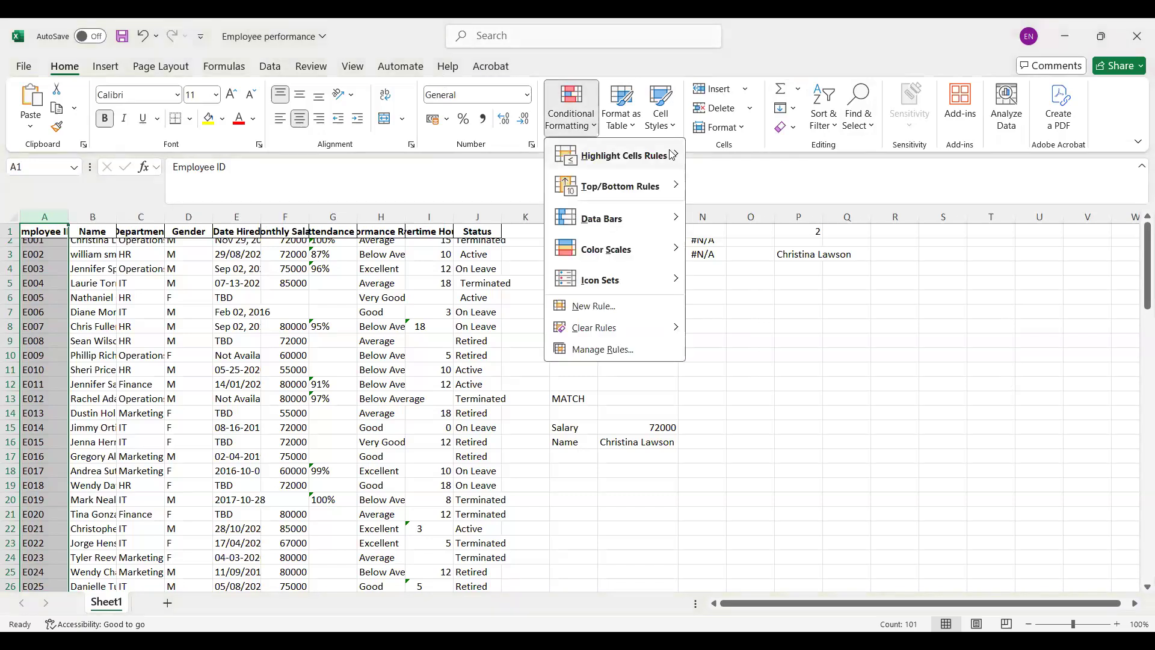
Step: Start a custom formatting rule for the Employee ID column that formats only top or bottom ranked values
{"action": "mouse_move", "coordinate": [672, 155]}
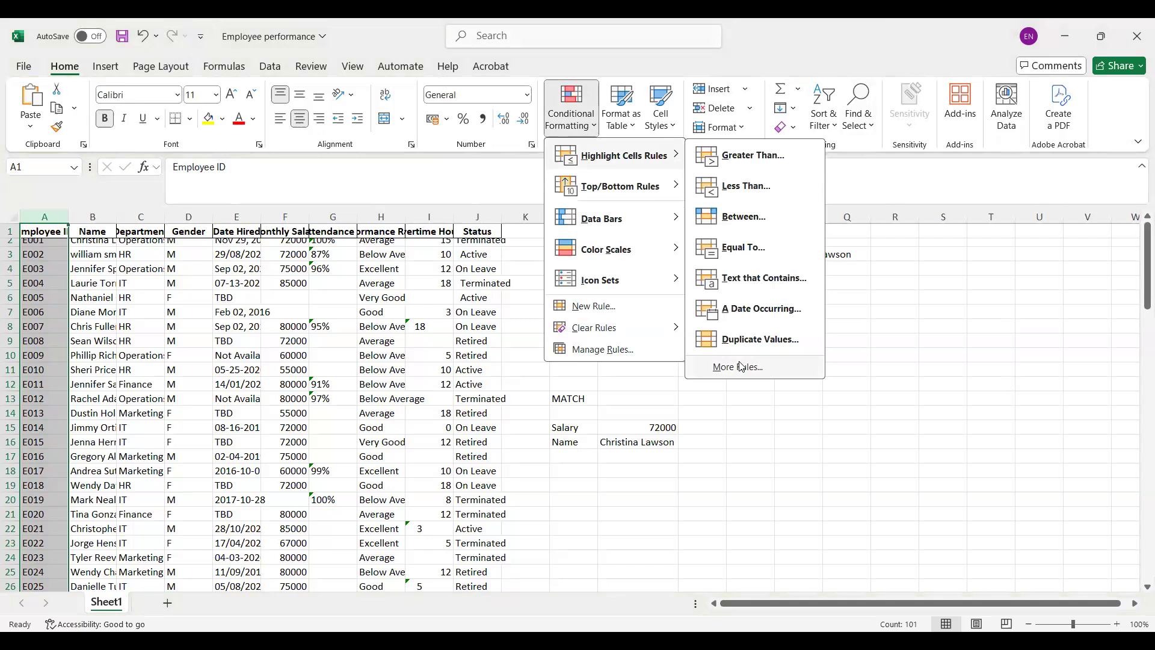
{"action": "left_click", "coordinate": [740, 366]}
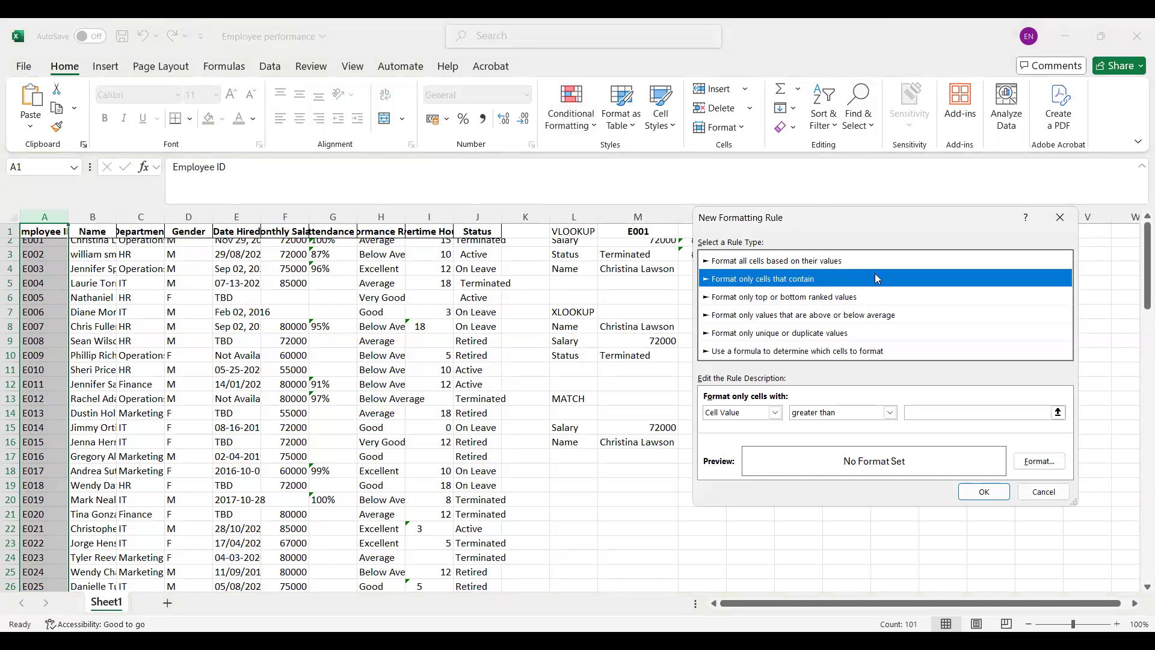
{"action": "left_click", "coordinate": [792, 318]}
{"action": "left_click", "coordinate": [776, 298]}
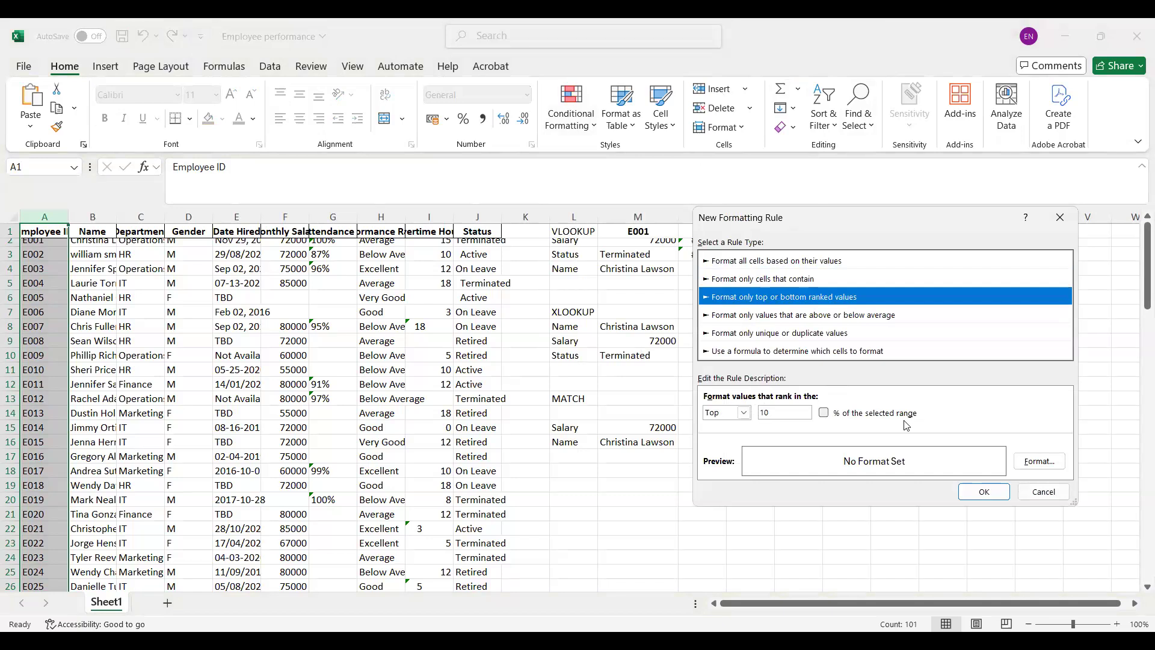
Step: Try a blue font and orange fill for the Employee ID column's top 10 ranked-values rule, and cancel the rule
{"action": "key", "text": "alt+f"}
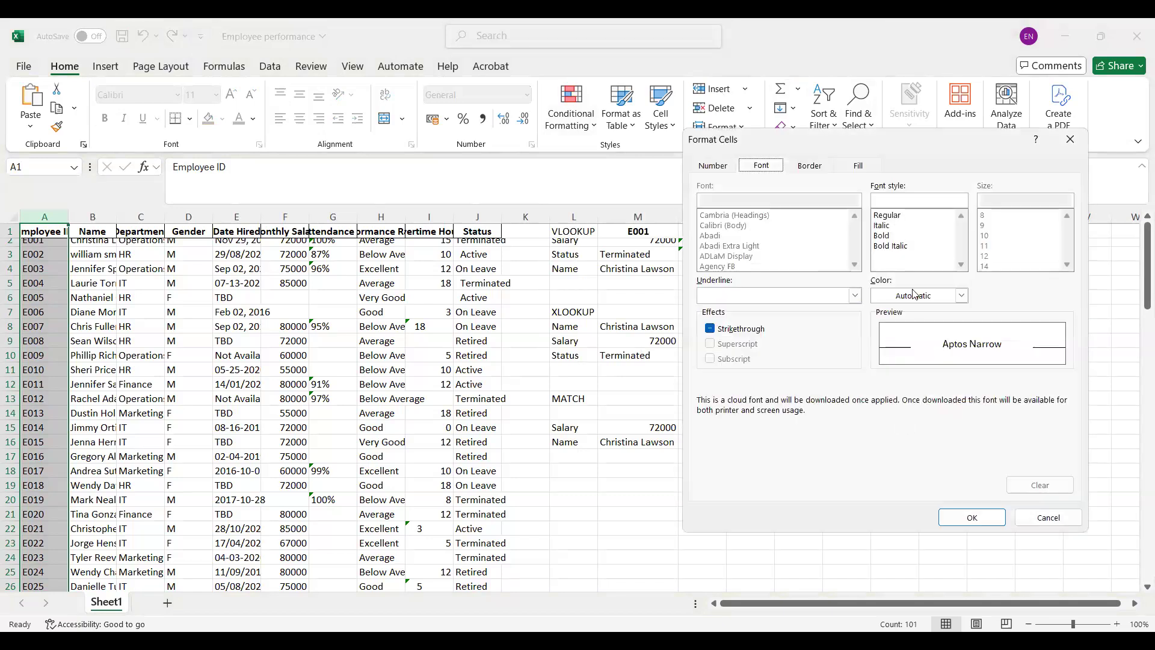
{"action": "left_click", "coordinate": [961, 295]}
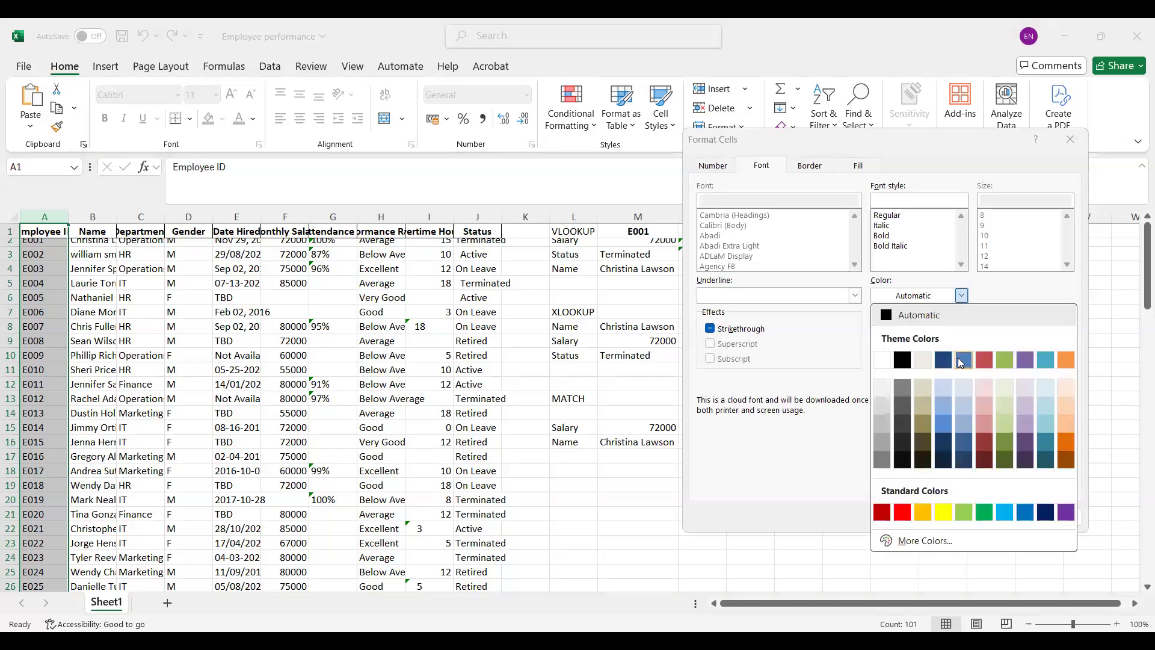
{"action": "left_click", "coordinate": [961, 361]}
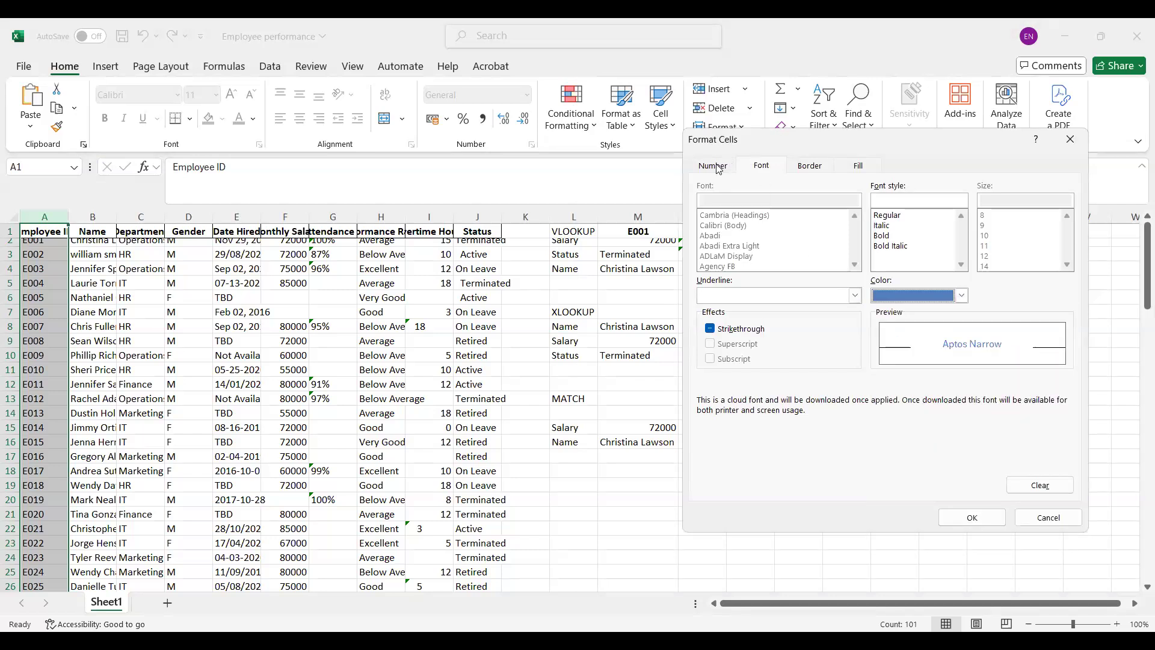
{"action": "left_click", "coordinate": [810, 169]}
{"action": "left_click", "coordinate": [858, 165]}
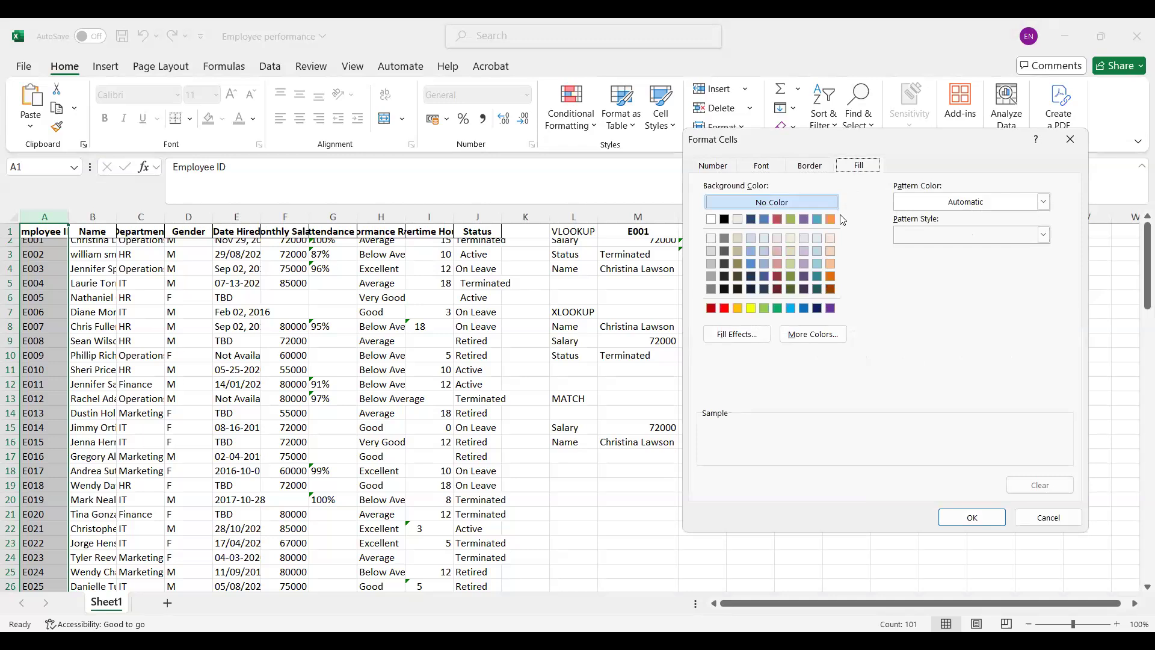
{"action": "left_click", "coordinate": [829, 218]}
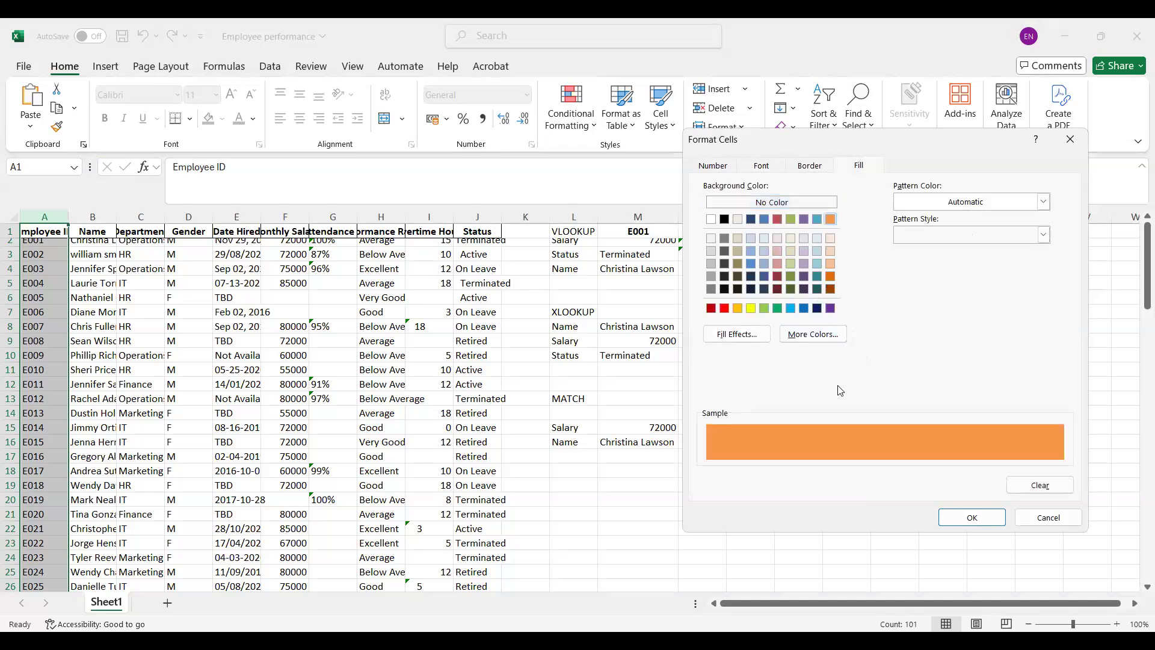
{"action": "left_click", "coordinate": [979, 518]}
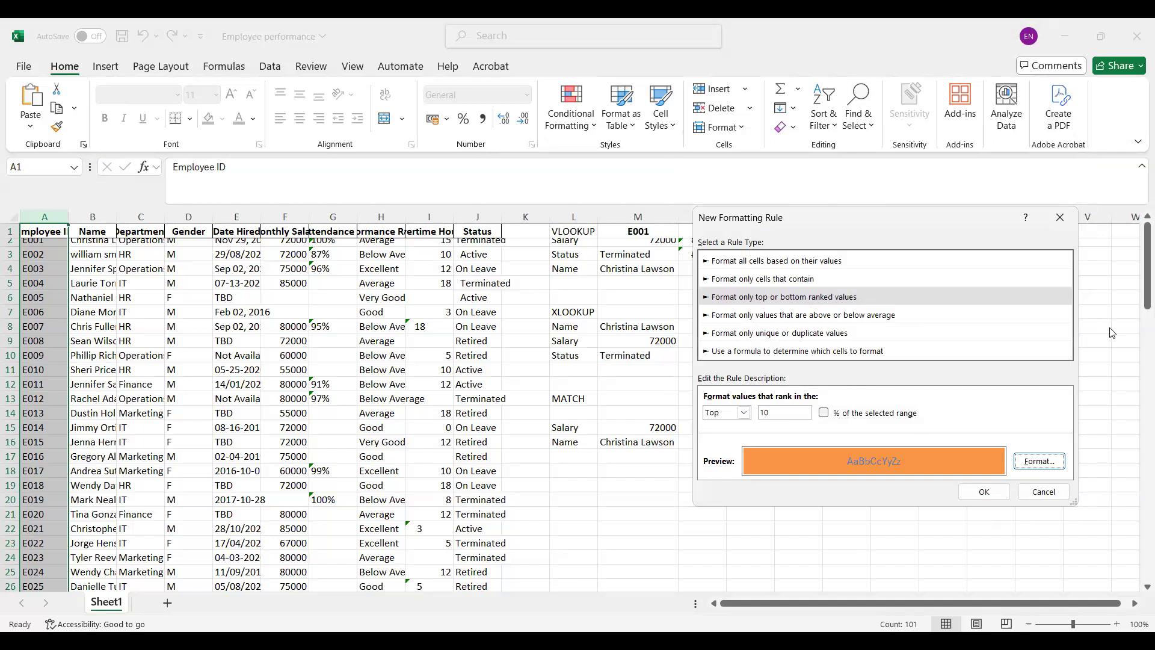
{"action": "key", "text": "Escape"}
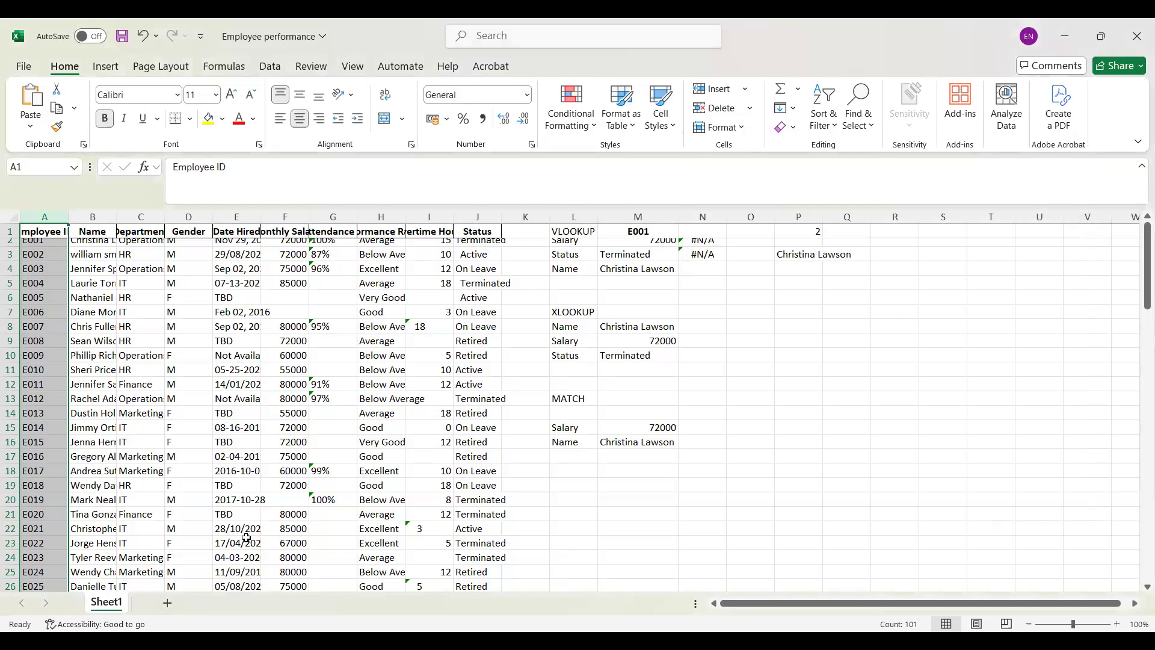
Step: Preview a Top 10 Items rule with light red fill and dark red text on the Monthly Salary column, and cancel it
{"action": "left_click", "coordinate": [279, 209]}
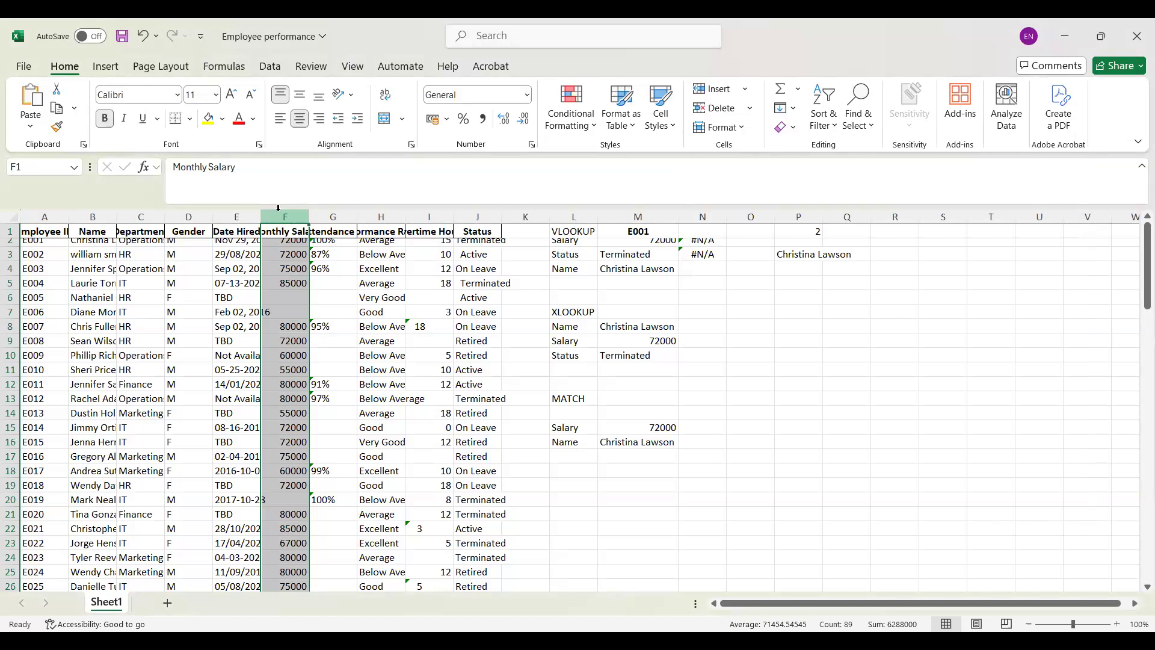
{"action": "left_click", "coordinate": [593, 125]}
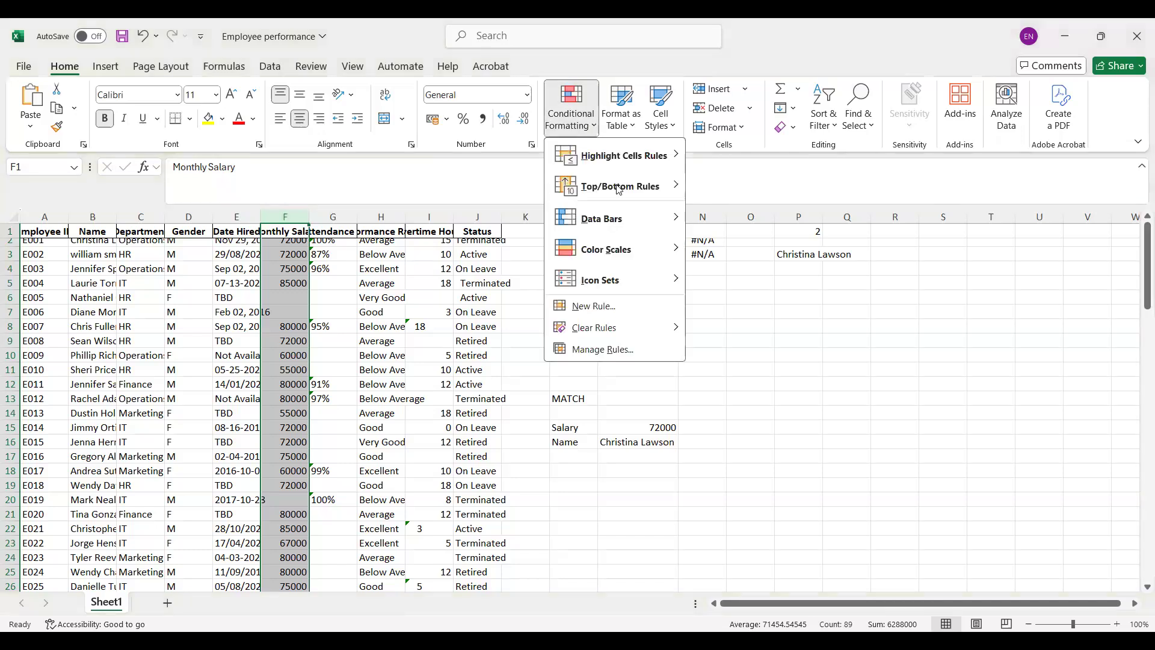
{"action": "mouse_move", "coordinate": [625, 191]}
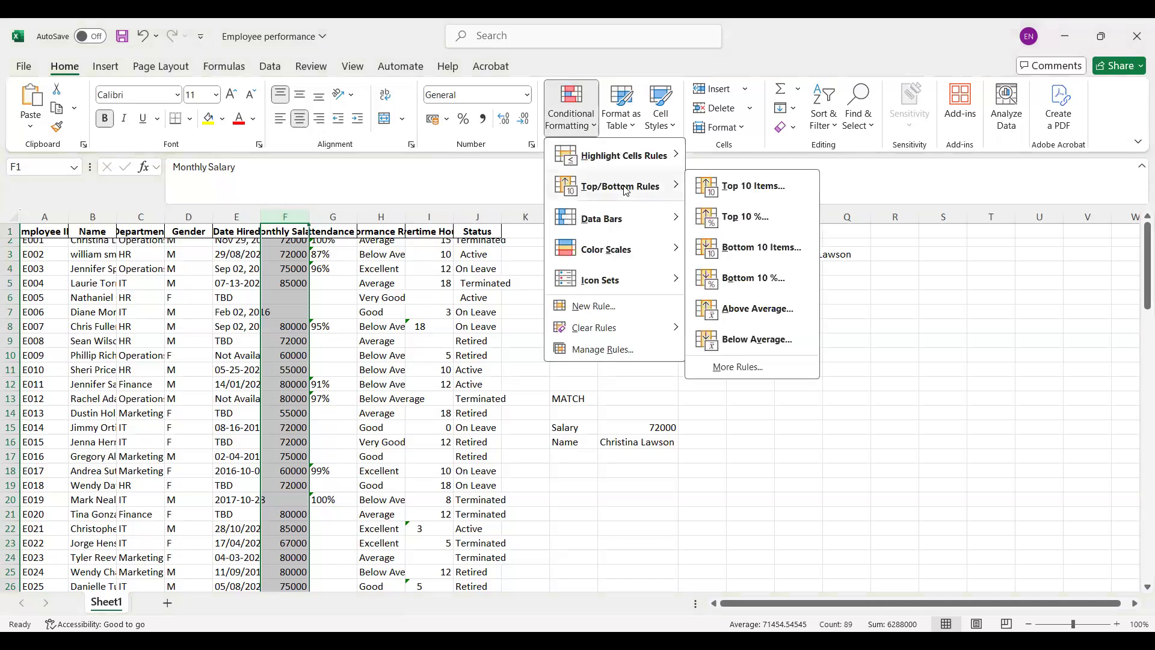
{"action": "left_click", "coordinate": [750, 187]}
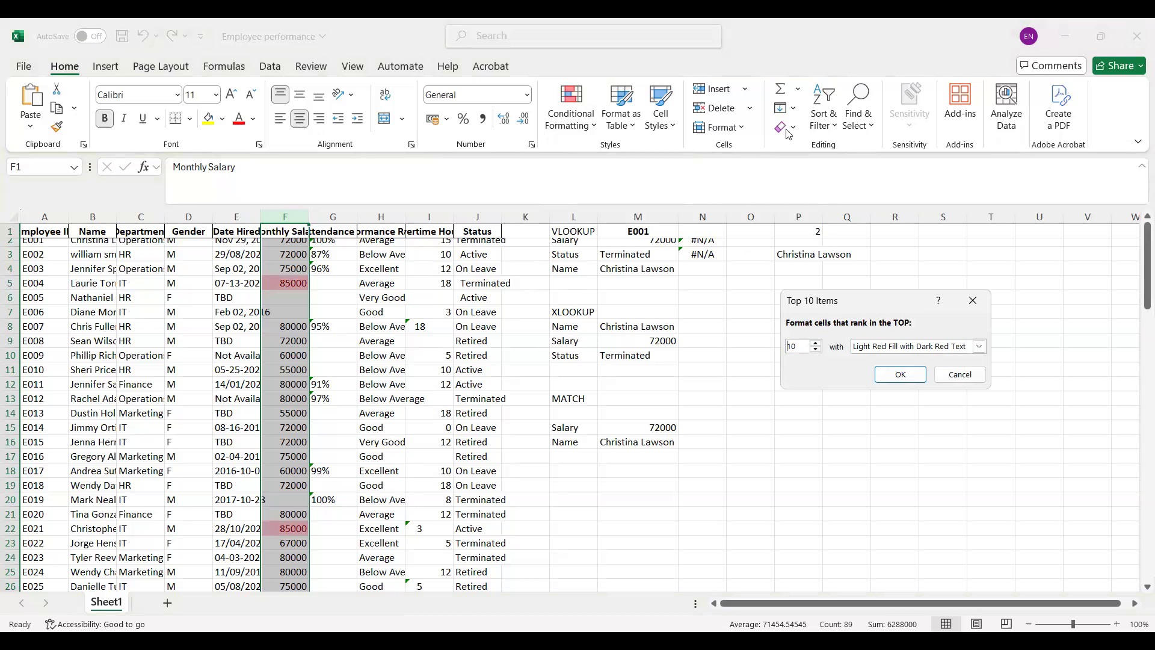
{"action": "left_click", "coordinate": [970, 296]}
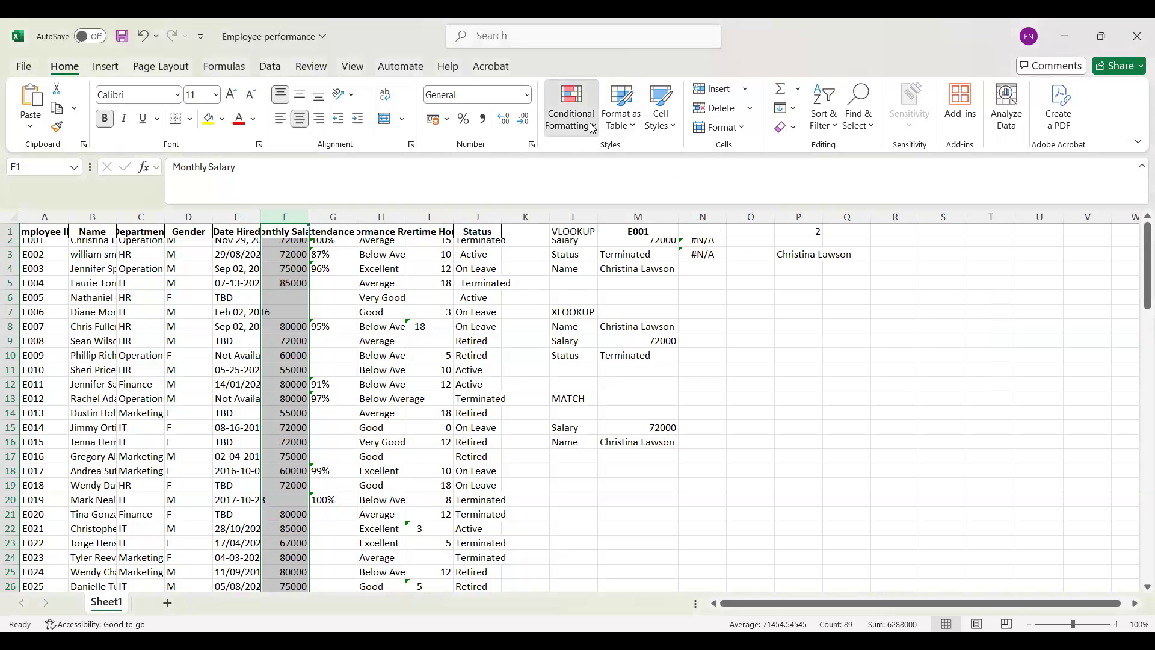
Step: Preview a Top 10% rule with light red fill and dark red text on the Monthly Salary column, and cancel it
{"action": "left_click", "coordinate": [592, 128]}
{"action": "mouse_move", "coordinate": [674, 180]}
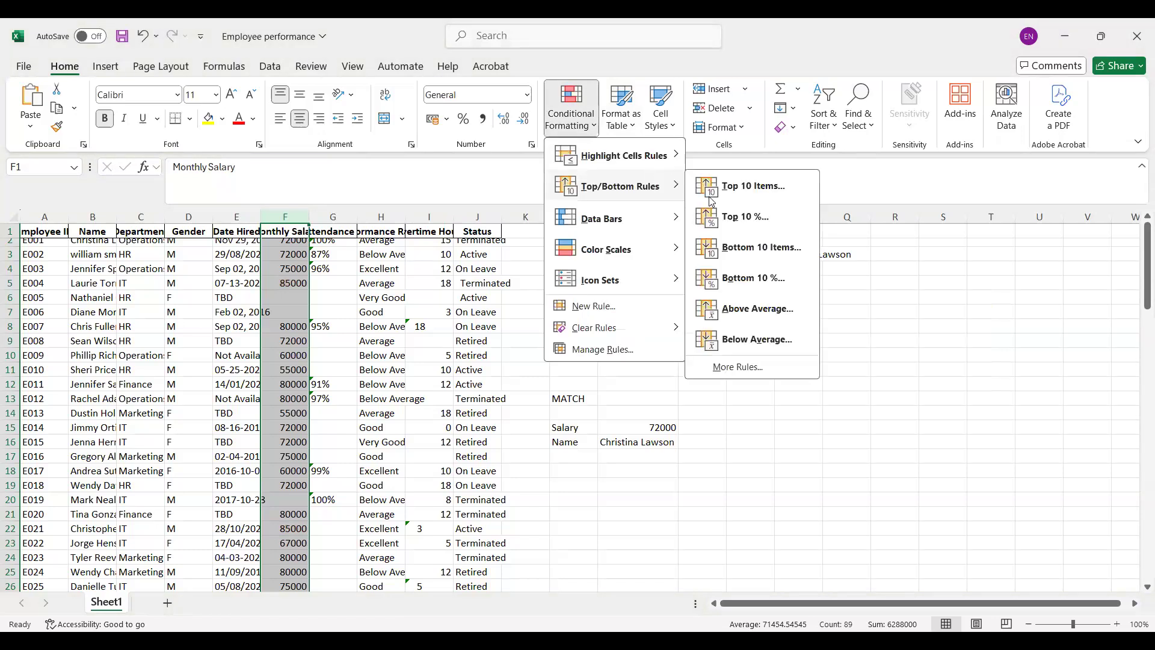
{"action": "left_click", "coordinate": [745, 218]}
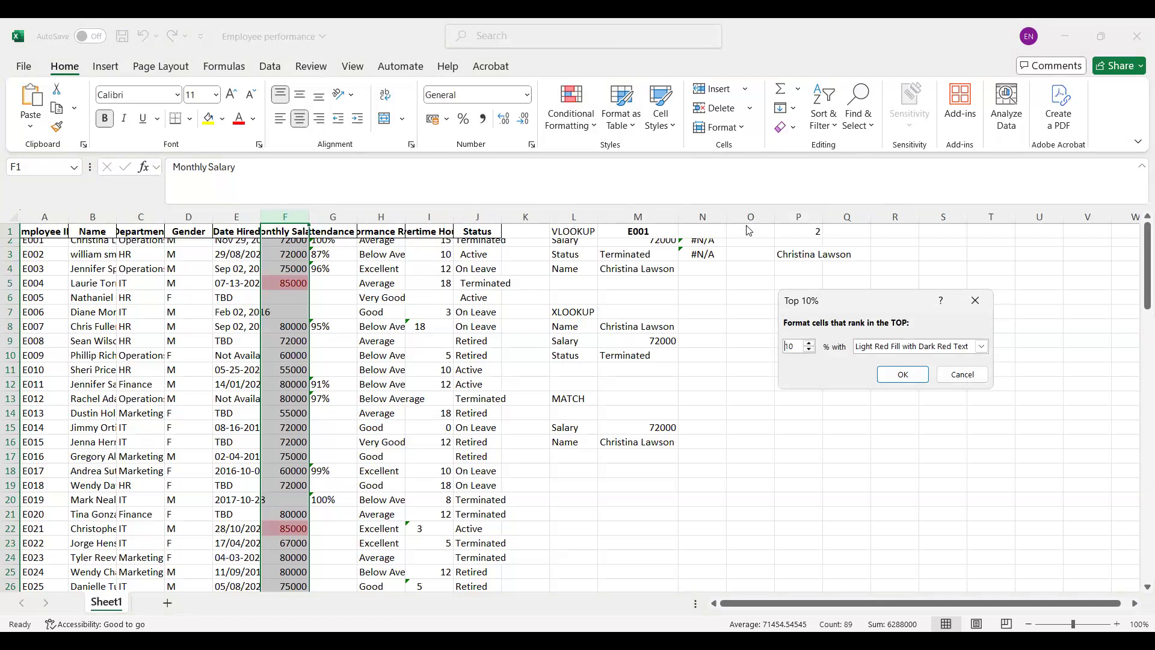
{"action": "left_click", "coordinate": [962, 375]}
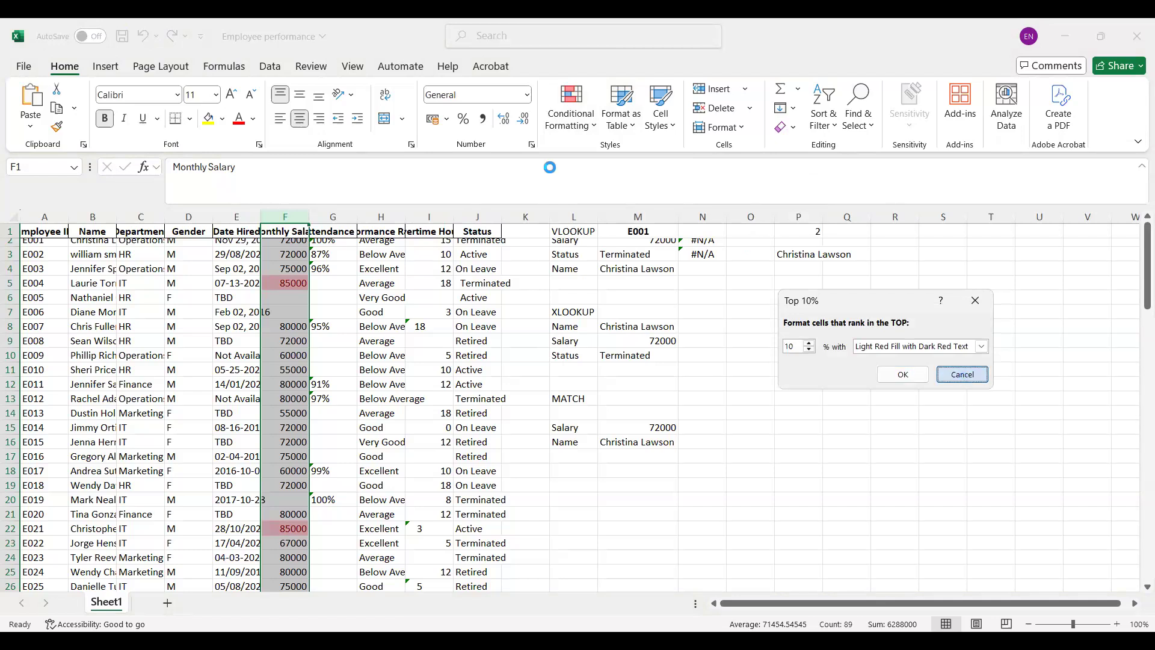
Step: Preview an Above Average rule with light red fill and dark red text on the Monthly Salary column, and cancel it
{"action": "left_click", "coordinate": [572, 114]}
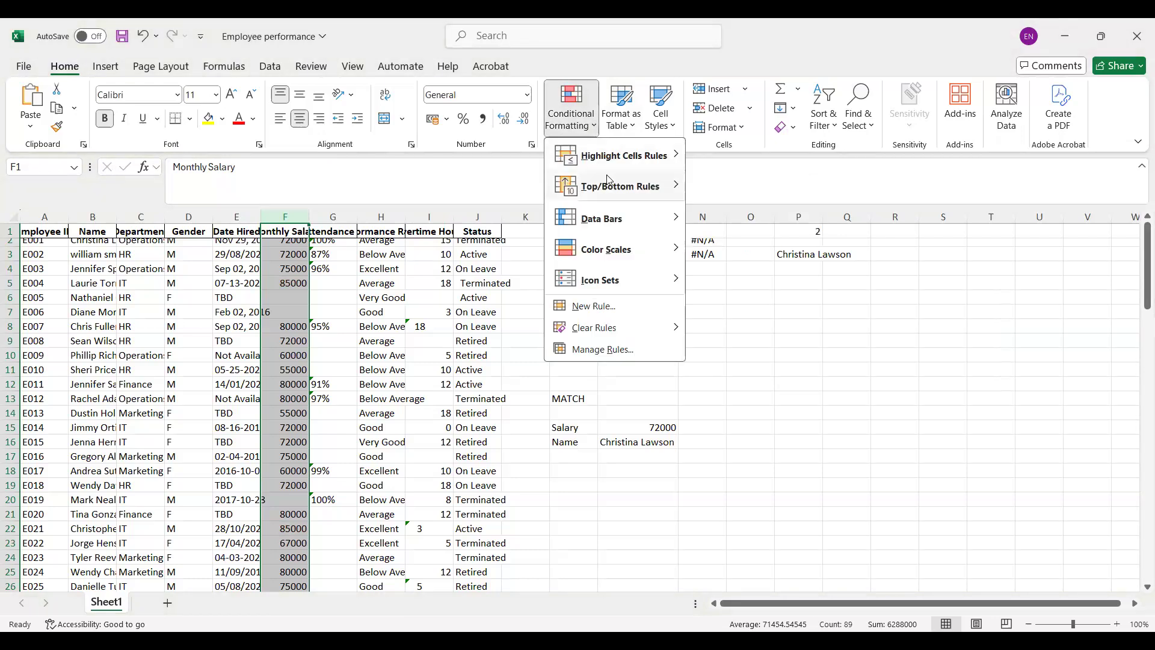
{"action": "mouse_move", "coordinate": [628, 183]}
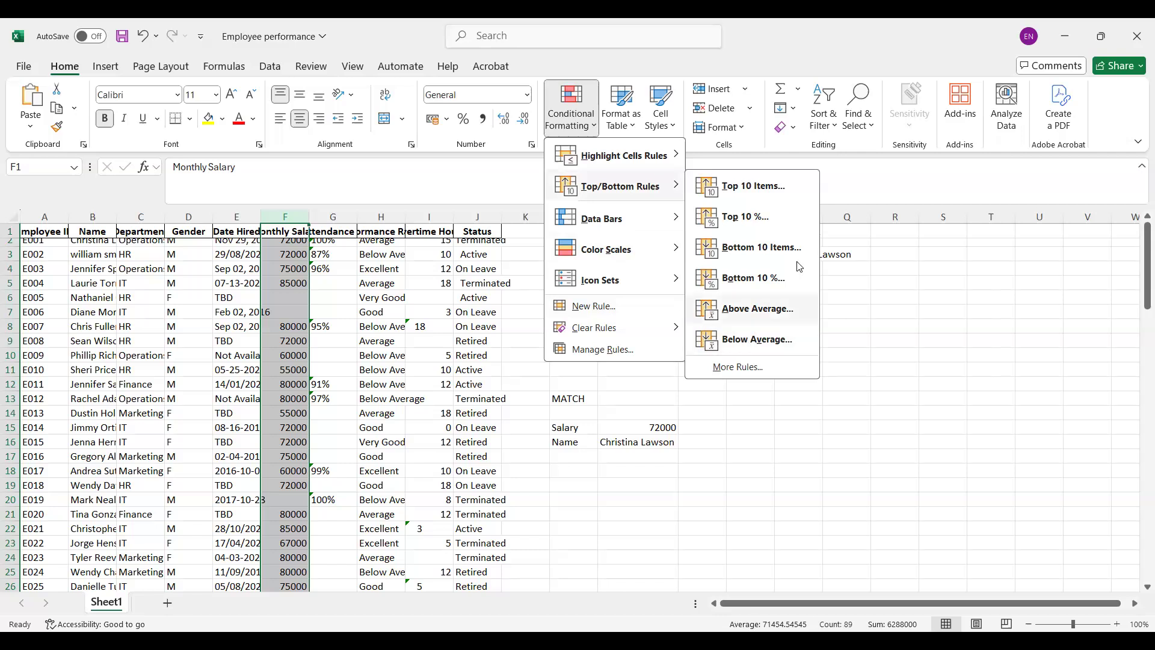
{"action": "left_click", "coordinate": [752, 315]}
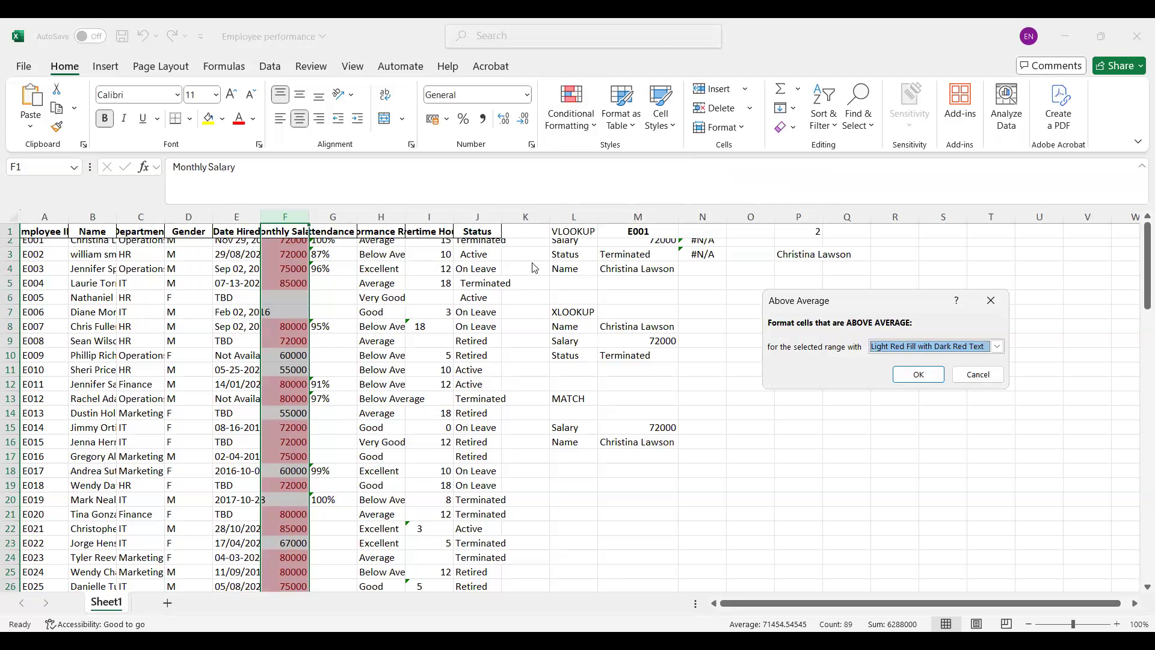
{"action": "left_click", "coordinate": [987, 379]}
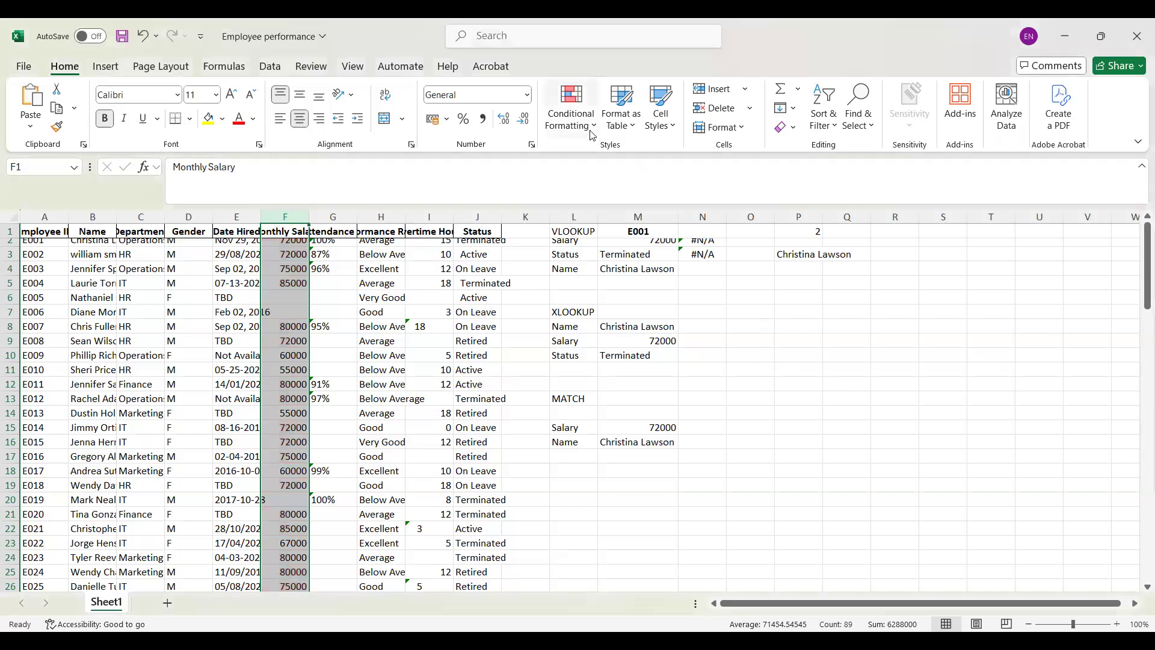
Step: Examine the Top and Bottom ranking options of a custom ranked-values rule for the Monthly Salary column, and close it without applying
{"action": "left_click", "coordinate": [593, 131]}
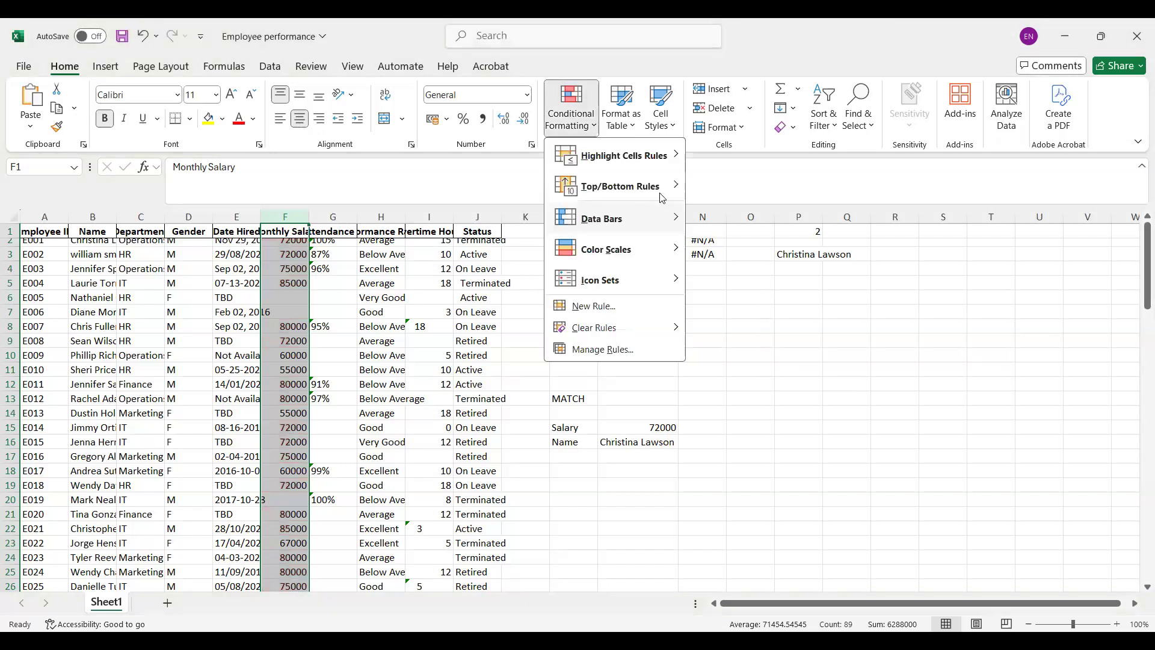
{"action": "mouse_move", "coordinate": [662, 198]}
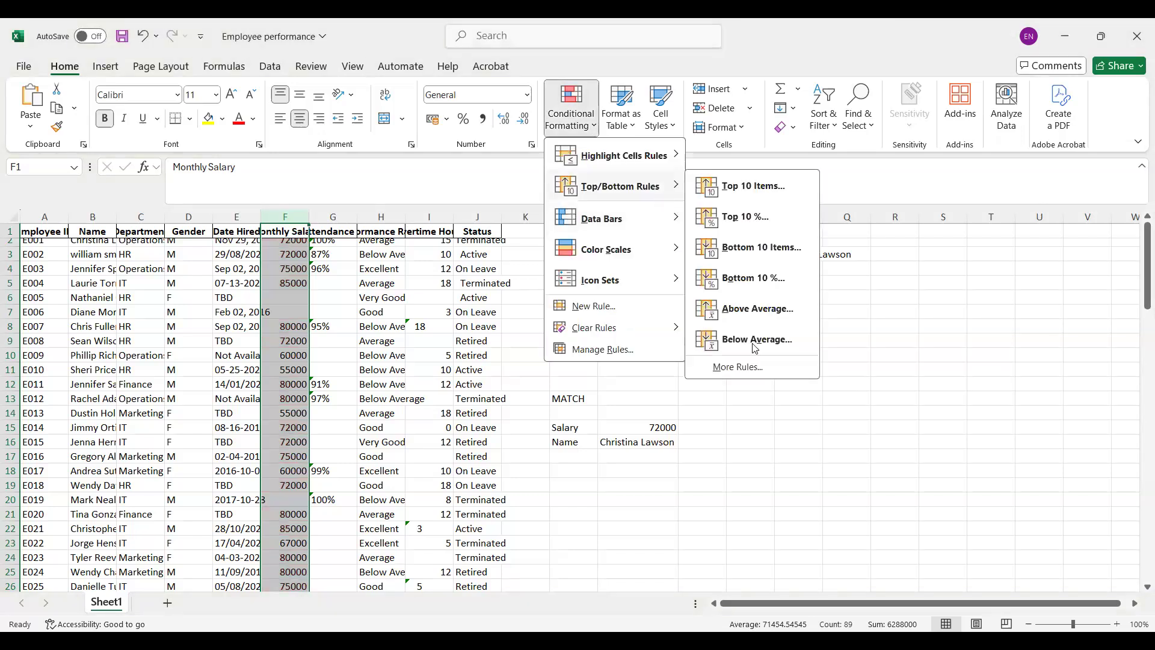
{"action": "left_click", "coordinate": [751, 374]}
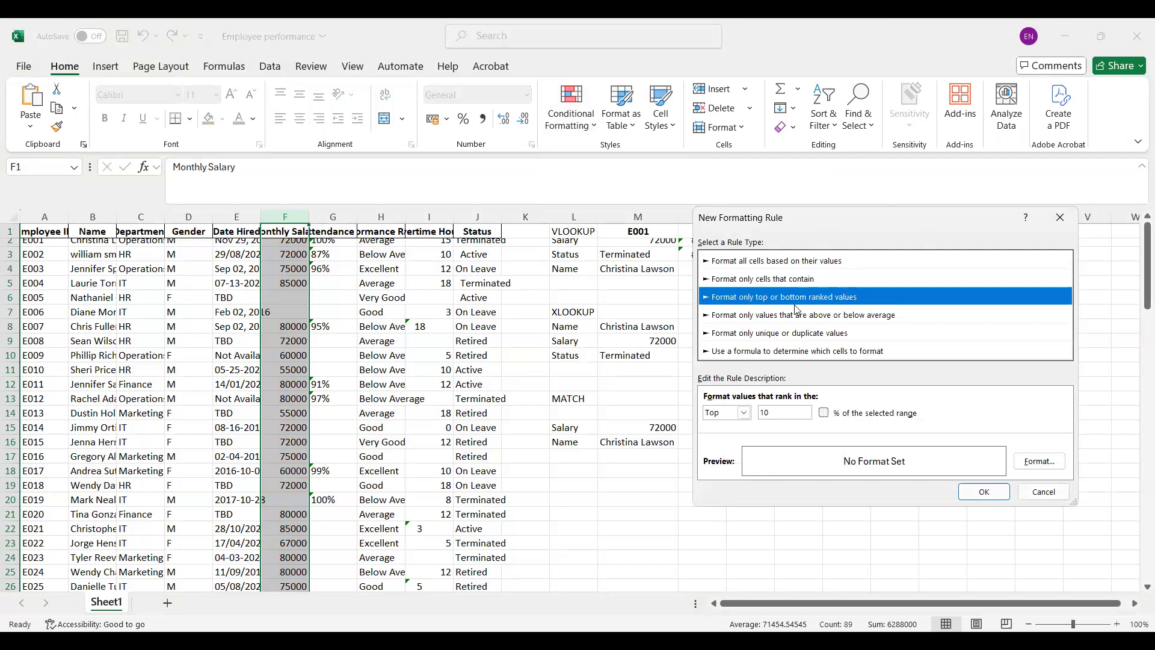
{"action": "left_click", "coordinate": [744, 412]}
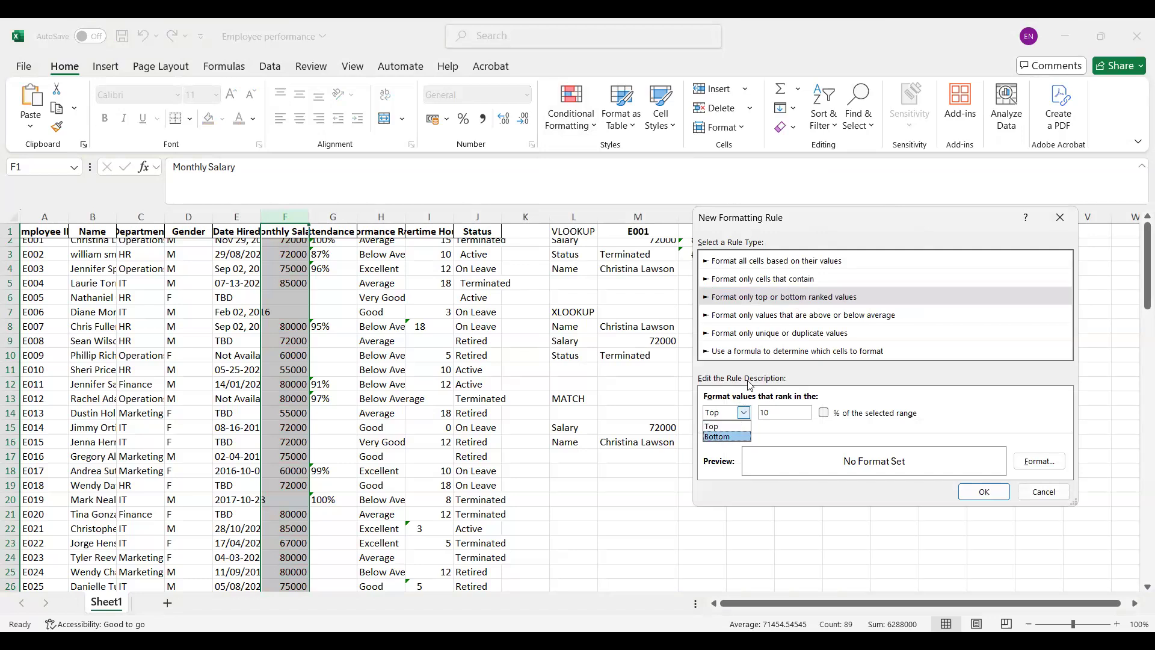
{"action": "left_click", "coordinate": [1061, 216]}
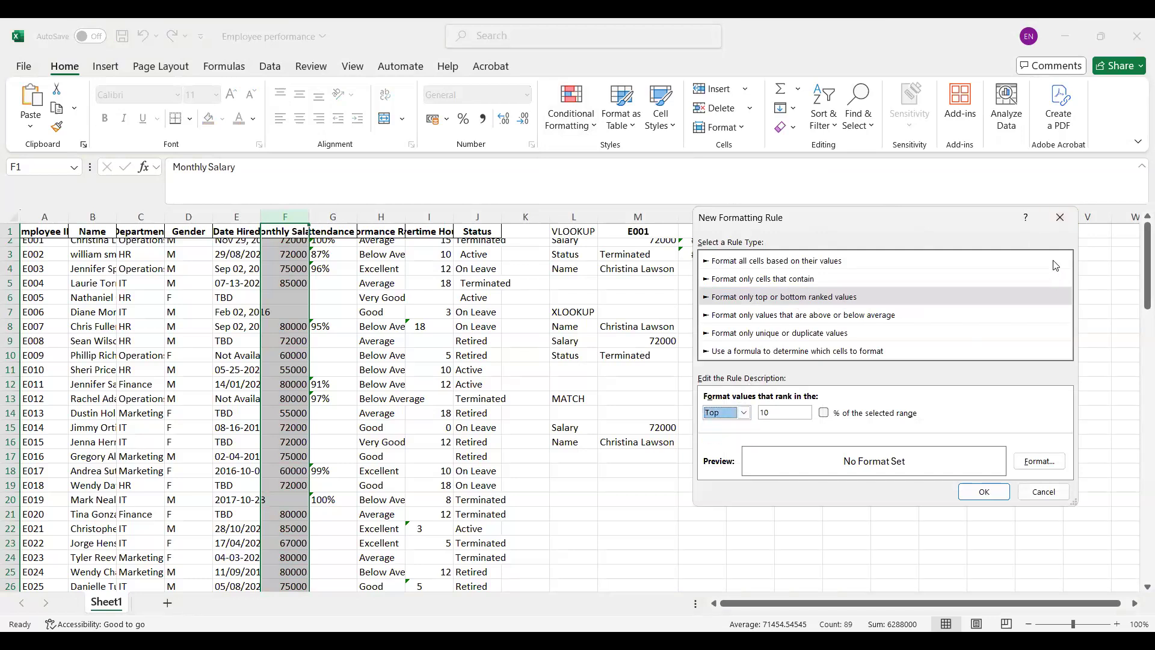
{"action": "left_click", "coordinate": [1061, 217]}
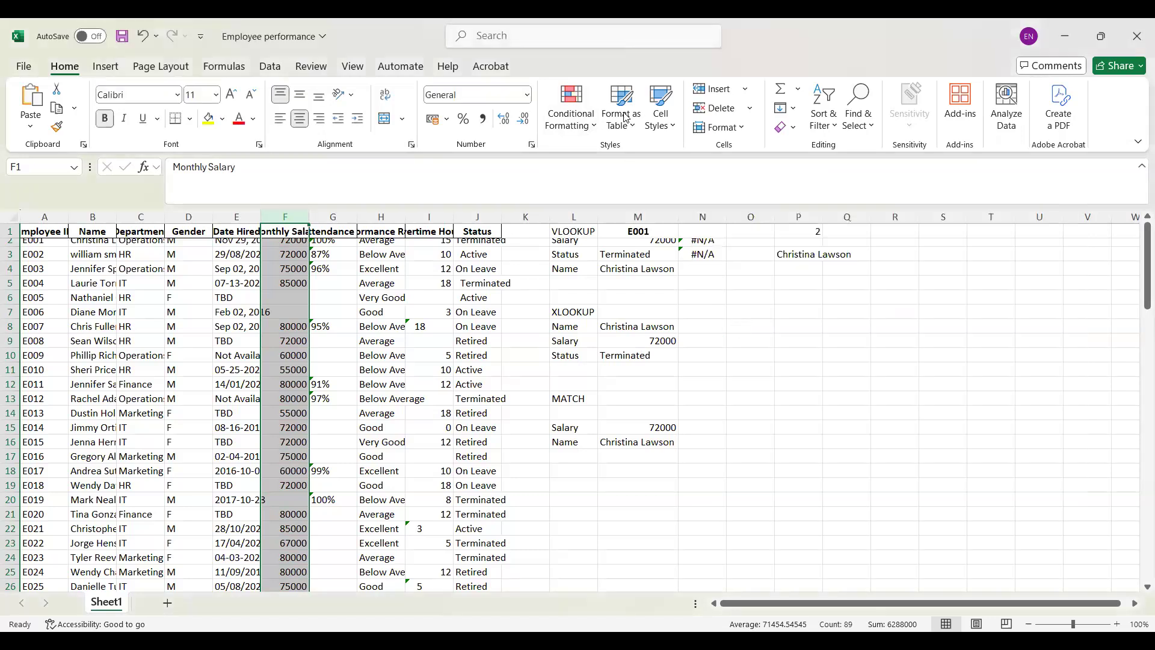
Step: Apply blue gradient data bars to the Monthly Salary column and autofit the column's width
{"action": "left_click", "coordinate": [582, 124]}
{"action": "mouse_move", "coordinate": [606, 228]}
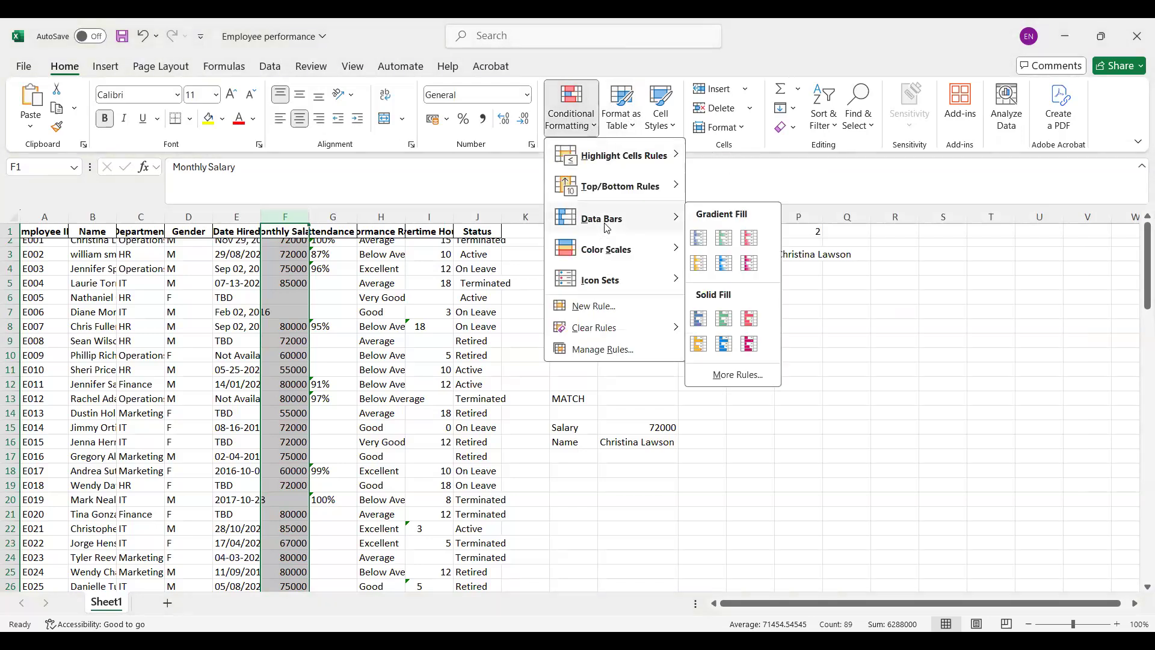
{"action": "left_click", "coordinate": [701, 240]}
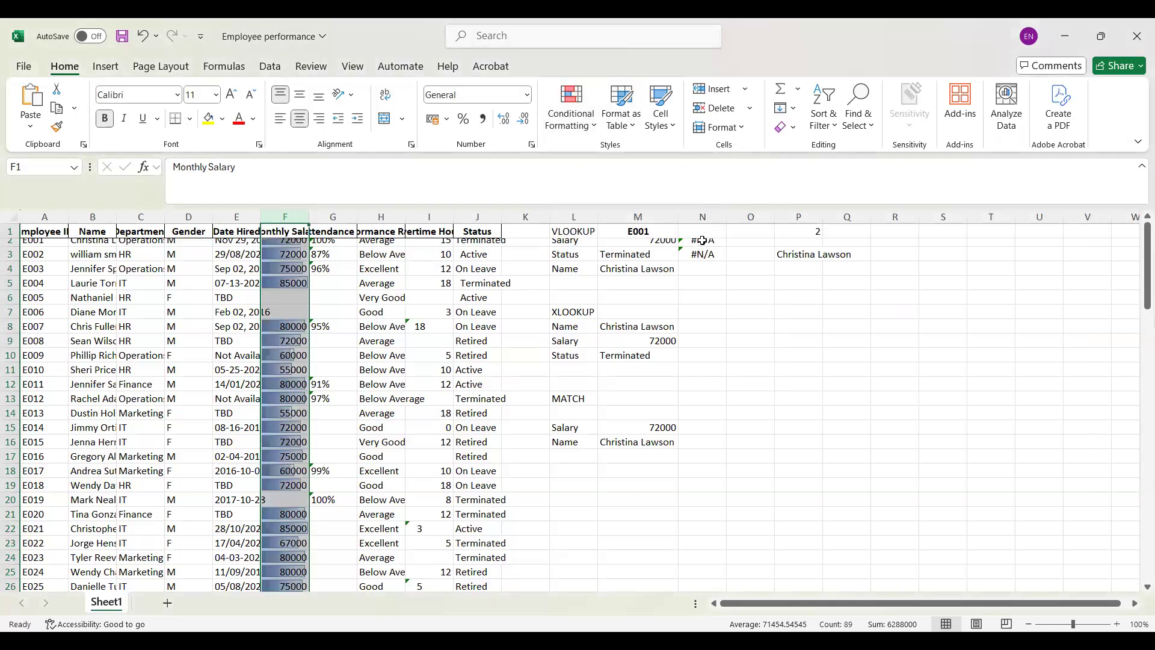
{"action": "double_click", "coordinate": [309, 216]}
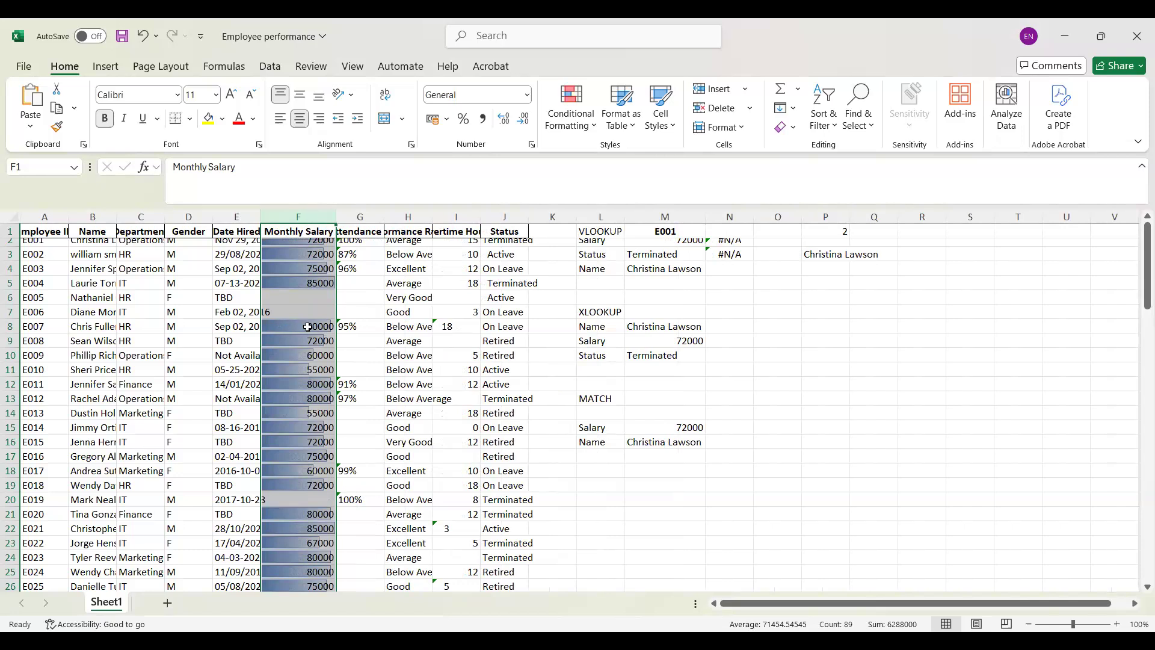
Step: Create a custom data bar rule for the Monthly Salary column with Show Bar Only and a solid red fill
{"action": "left_click", "coordinate": [592, 127]}
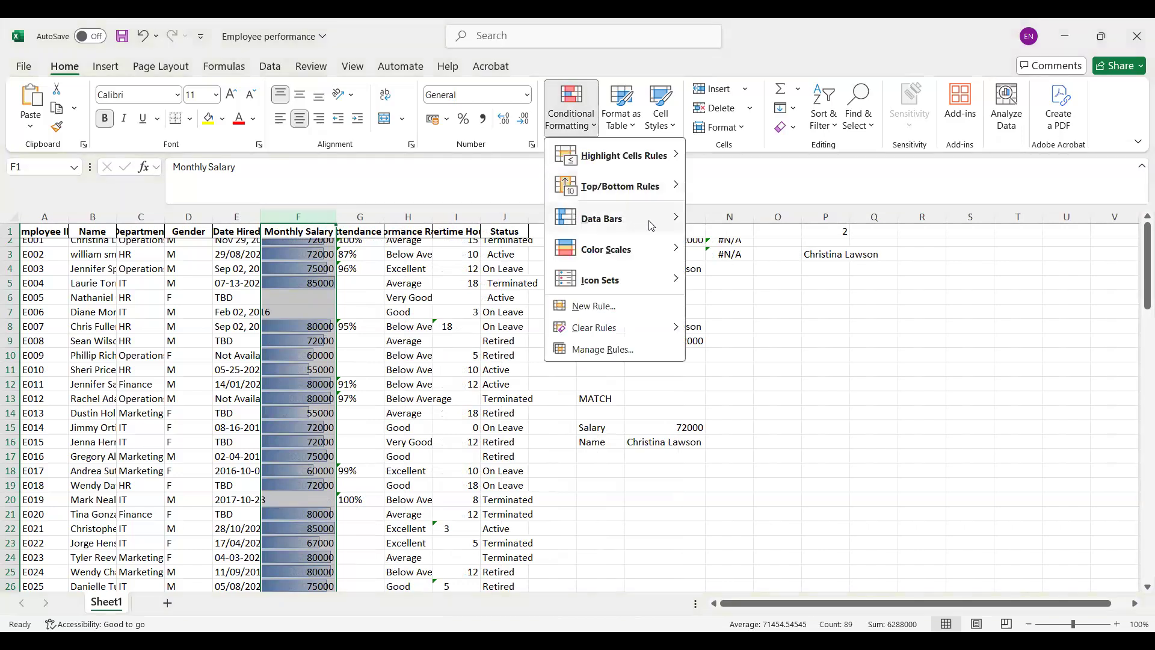
{"action": "mouse_move", "coordinate": [650, 225]}
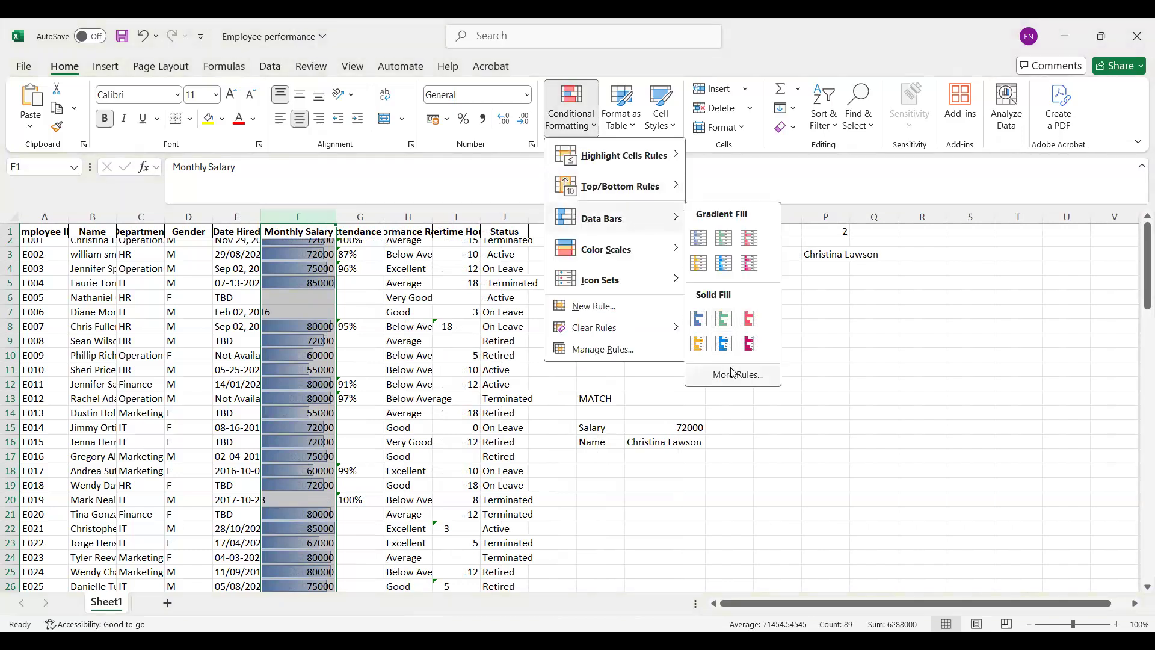
{"action": "left_click", "coordinate": [733, 373]}
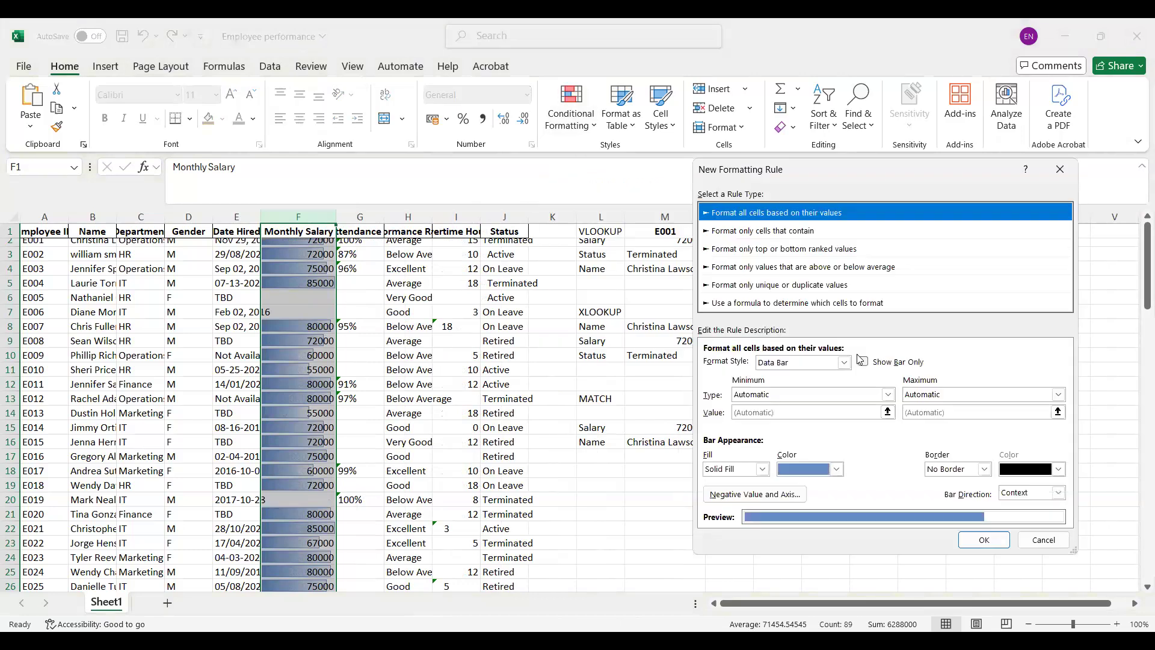
{"action": "left_click", "coordinate": [864, 362]}
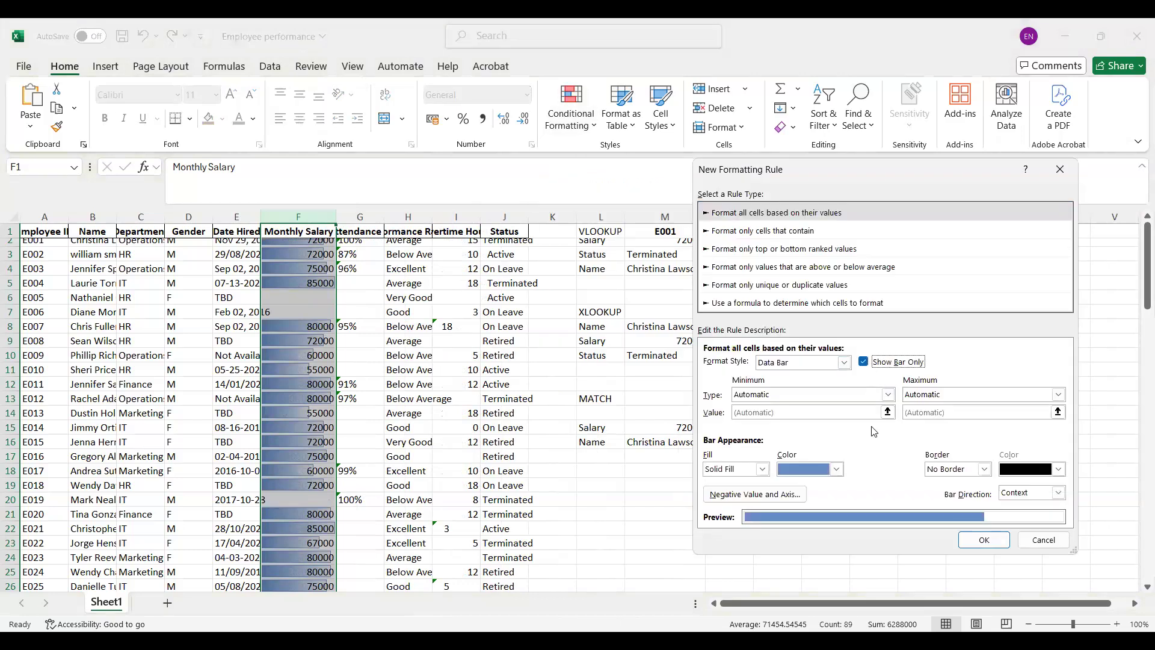
{"action": "left_click", "coordinate": [836, 469]}
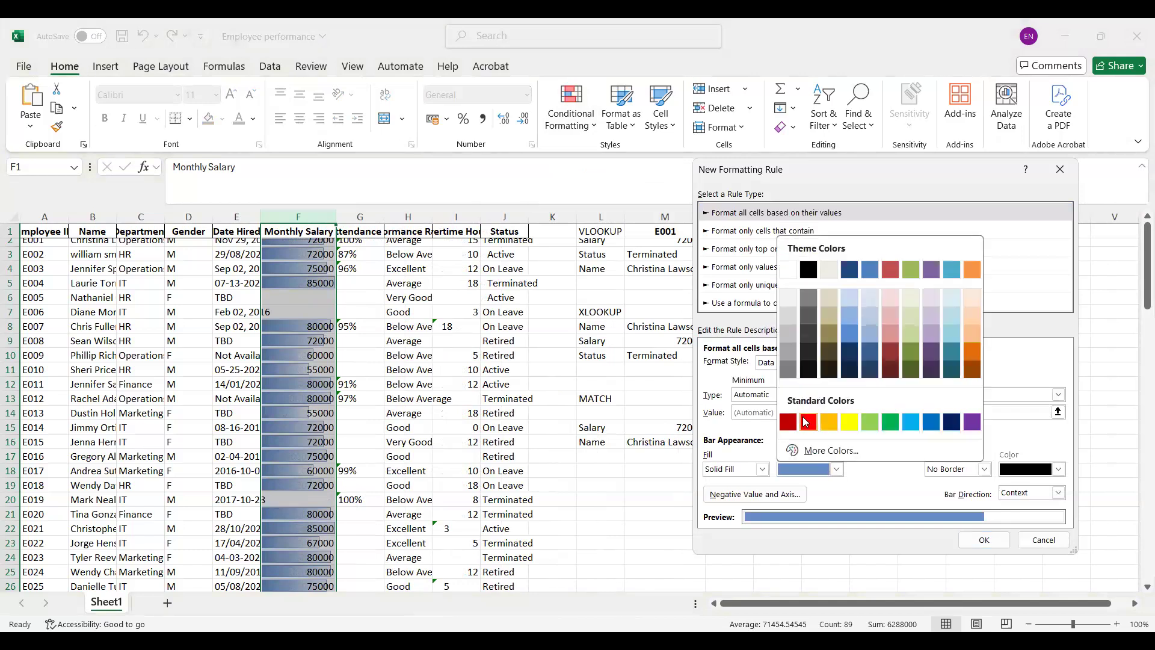
{"action": "left_click", "coordinate": [807, 422]}
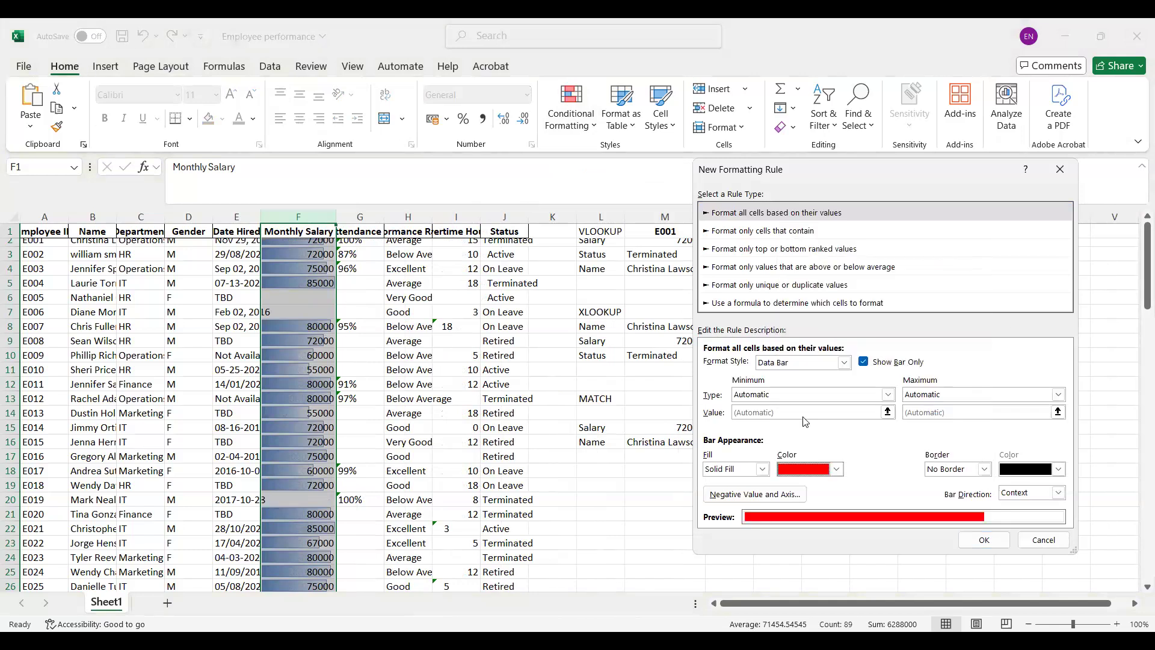
{"action": "left_click", "coordinate": [989, 540]}
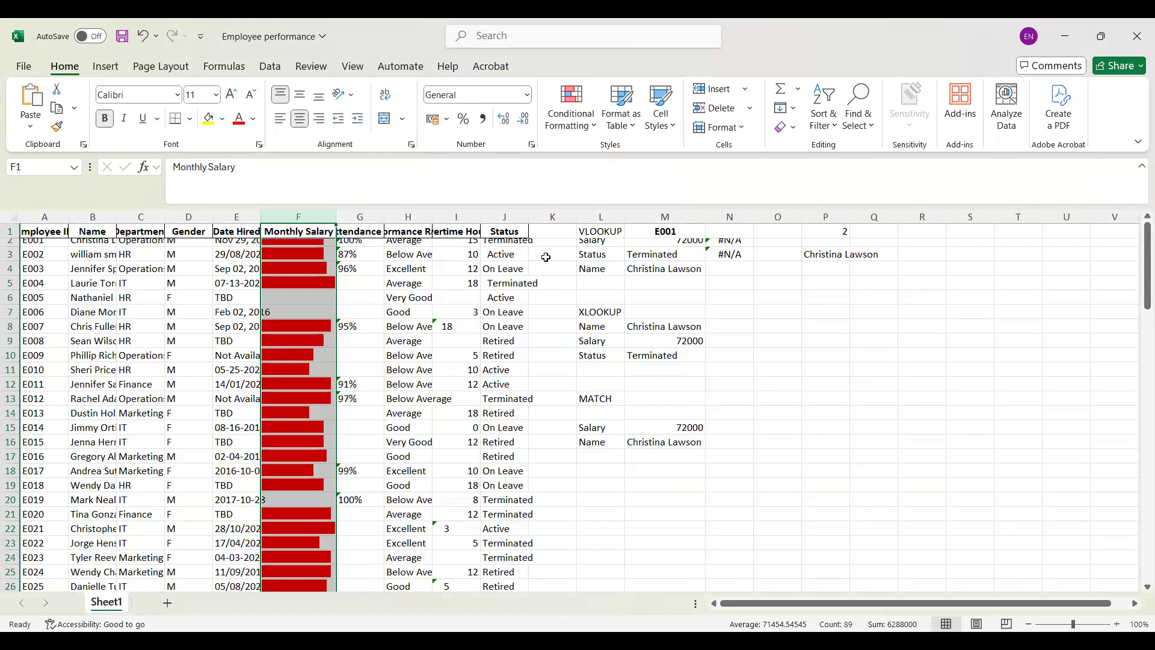
Step: Apply solid green data bars to the Monthly Salary column
{"action": "left_click", "coordinate": [598, 124]}
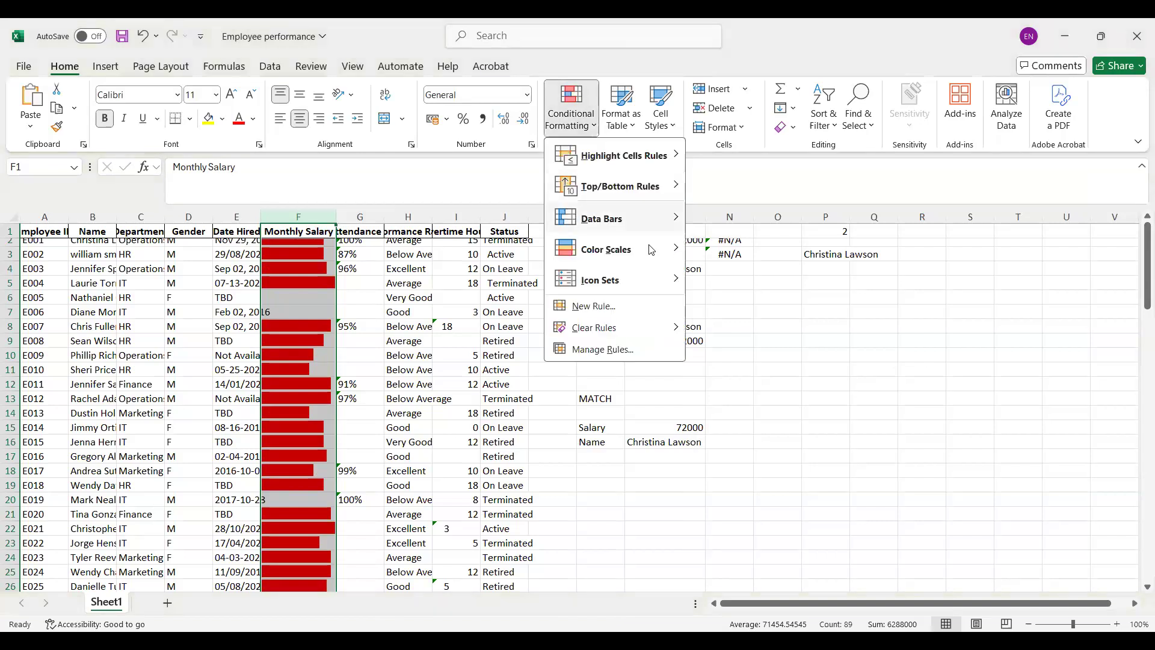
{"action": "mouse_move", "coordinate": [662, 227]}
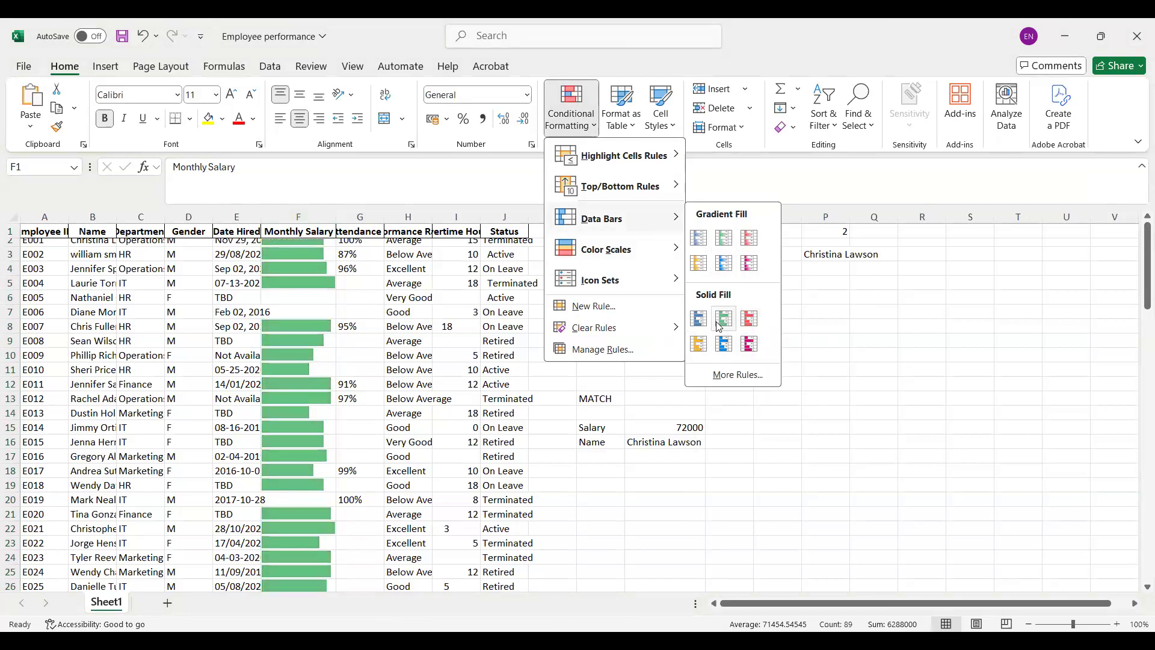
{"action": "left_click", "coordinate": [532, 60]}
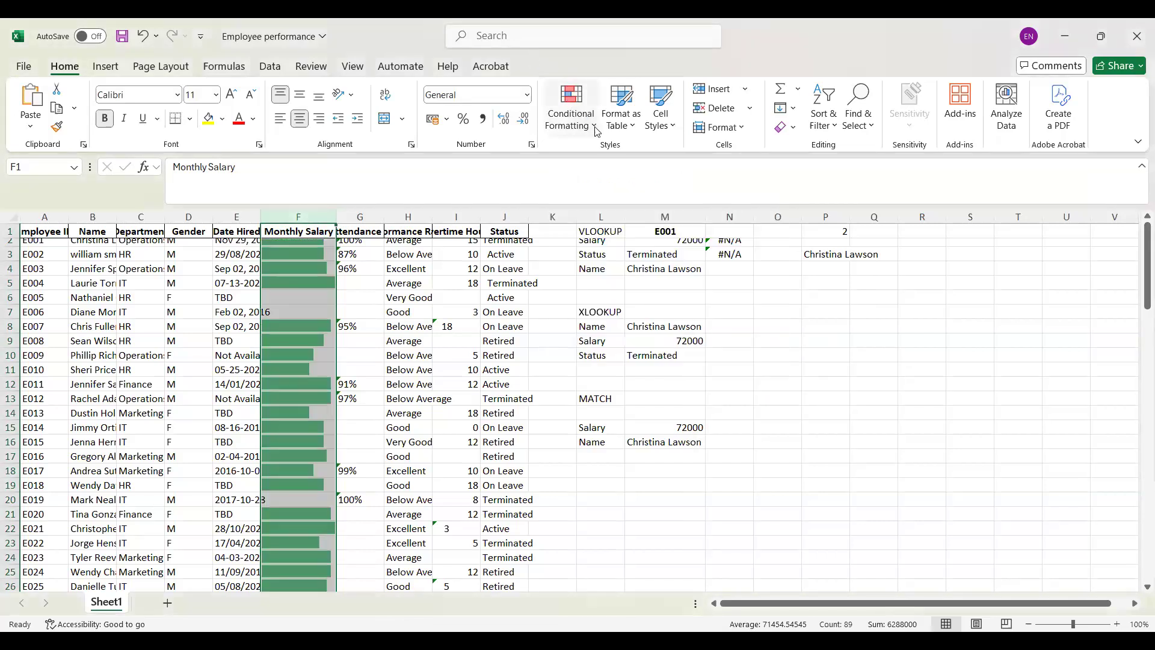
{"action": "left_click", "coordinate": [597, 131]}
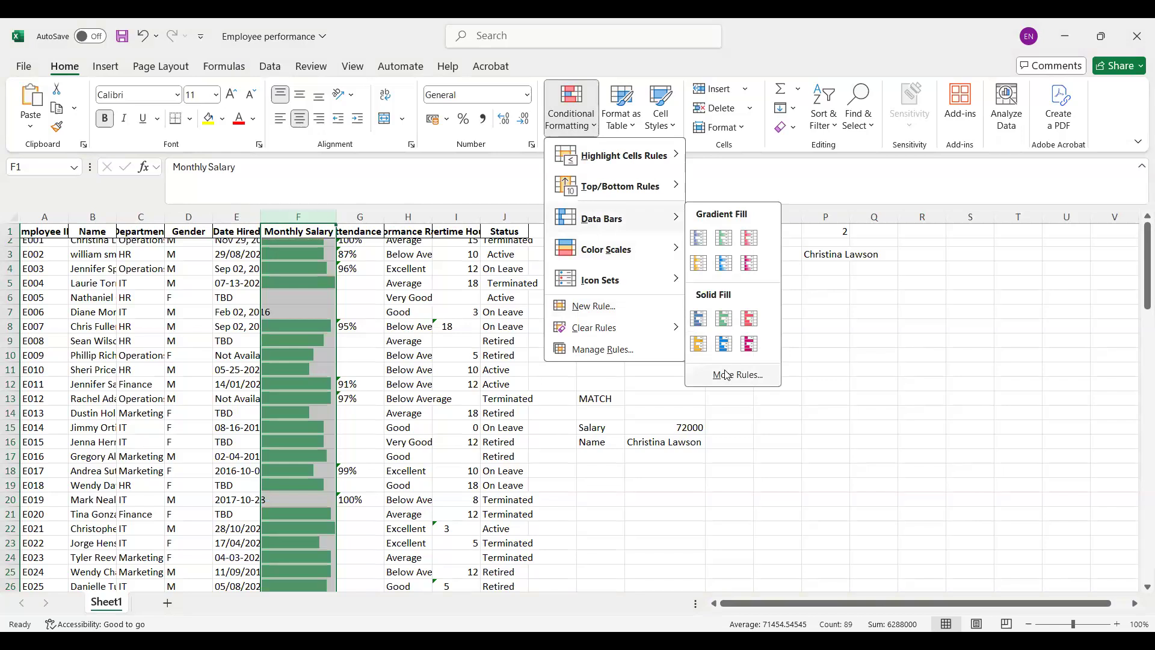
{"action": "left_click", "coordinate": [726, 375]}
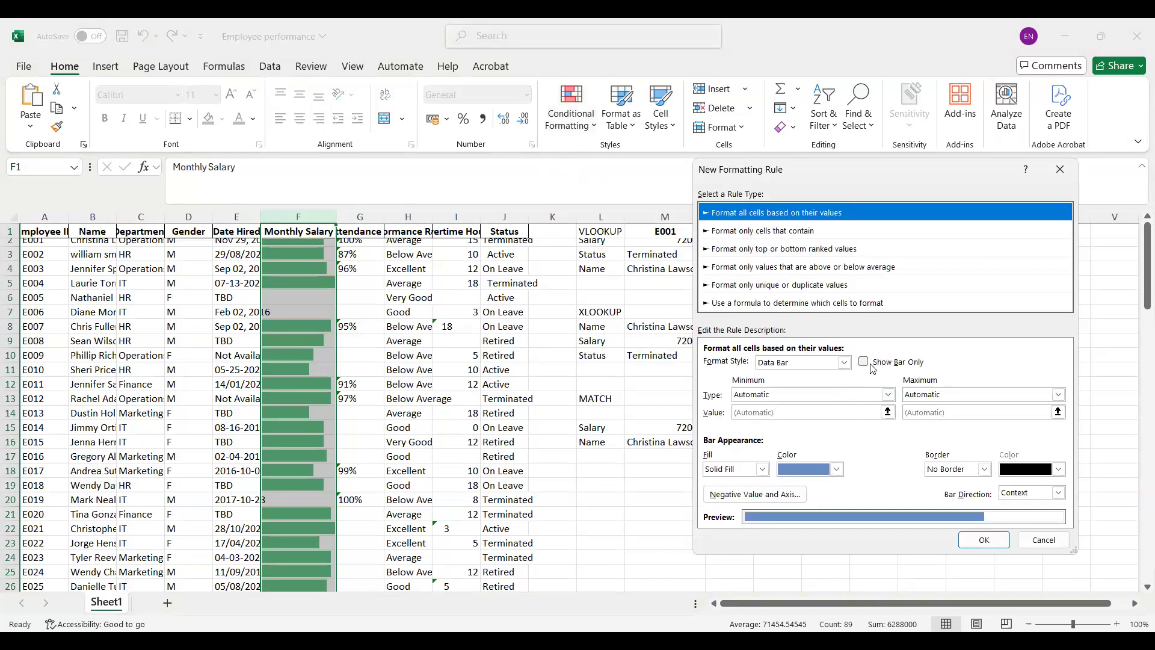
{"action": "left_click", "coordinate": [1045, 539]}
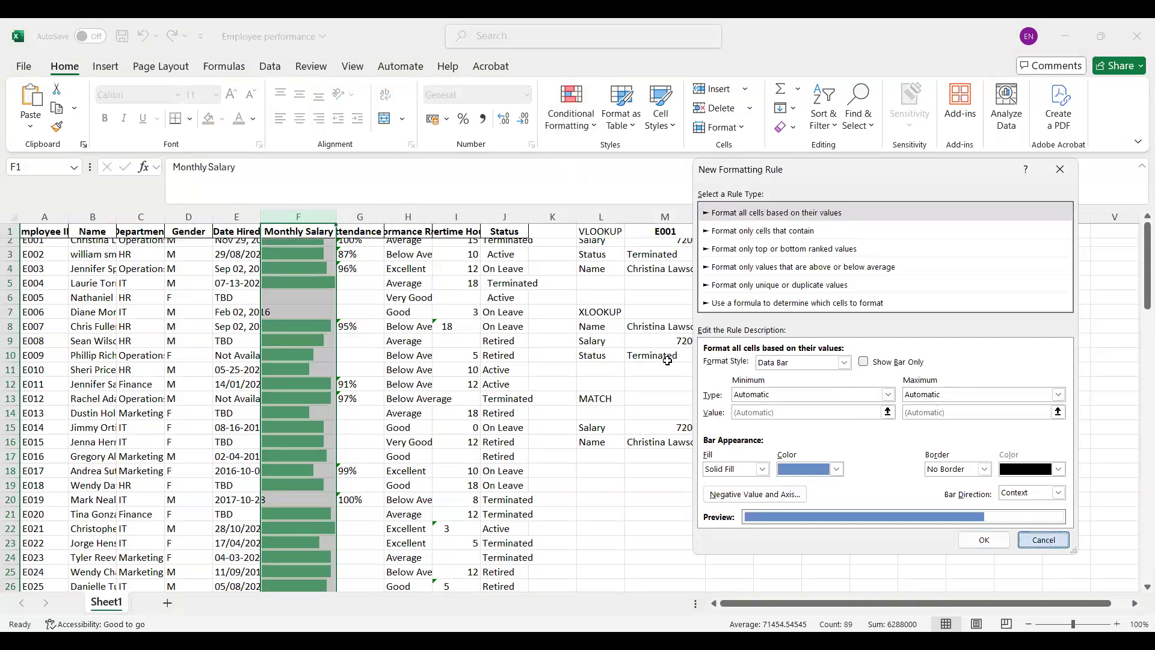
Step: Undo the data bar formatting and the width change on the Monthly Salary column
{"action": "key", "text": "ctrl+z"}
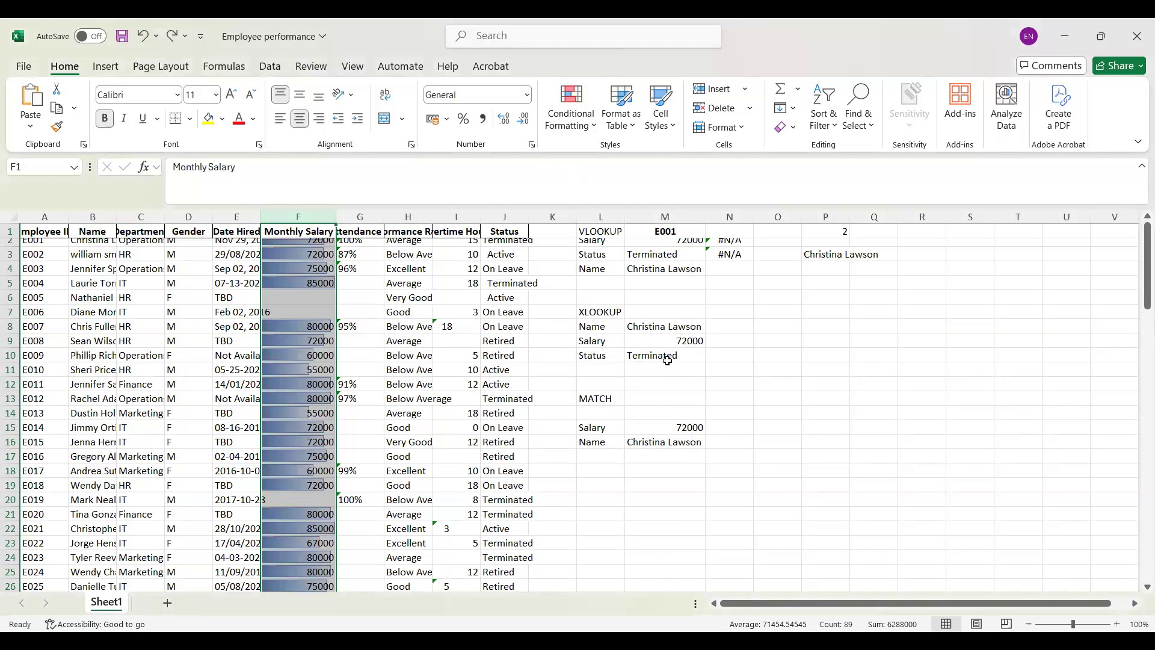
{"action": "key", "text": "ctrl+z"}
{"action": "key", "text": "ctrl+z"}
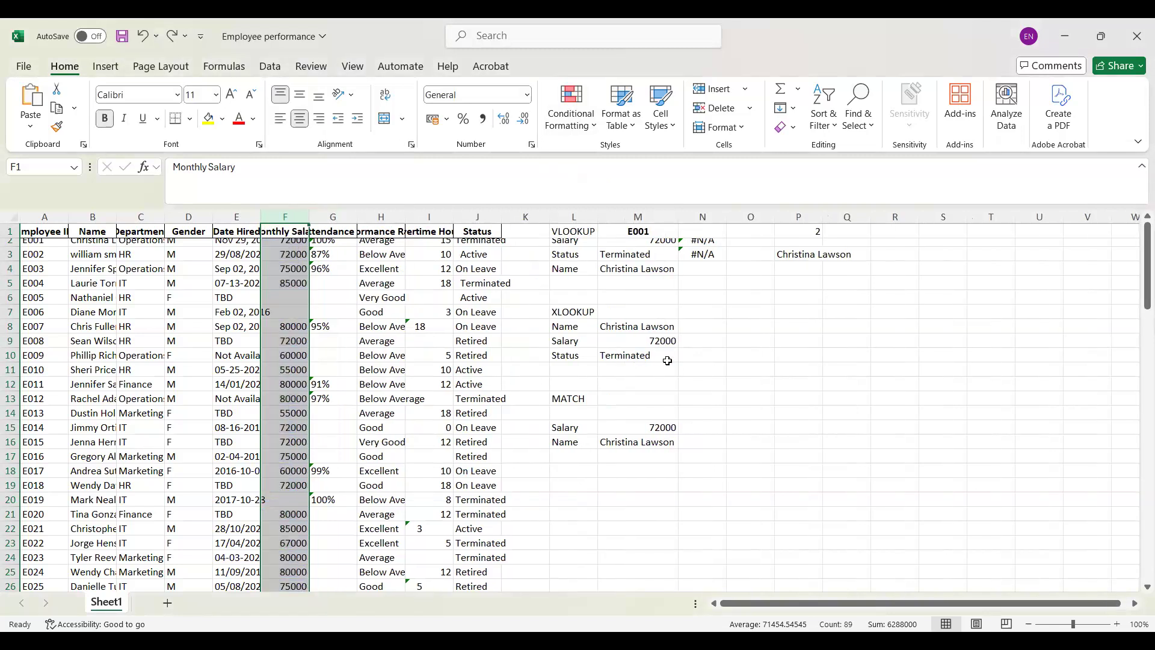
Step: Apply the green-yellow-red color scale to the Monthly Salary column and autofit the column's width
{"action": "left_click", "coordinate": [598, 129]}
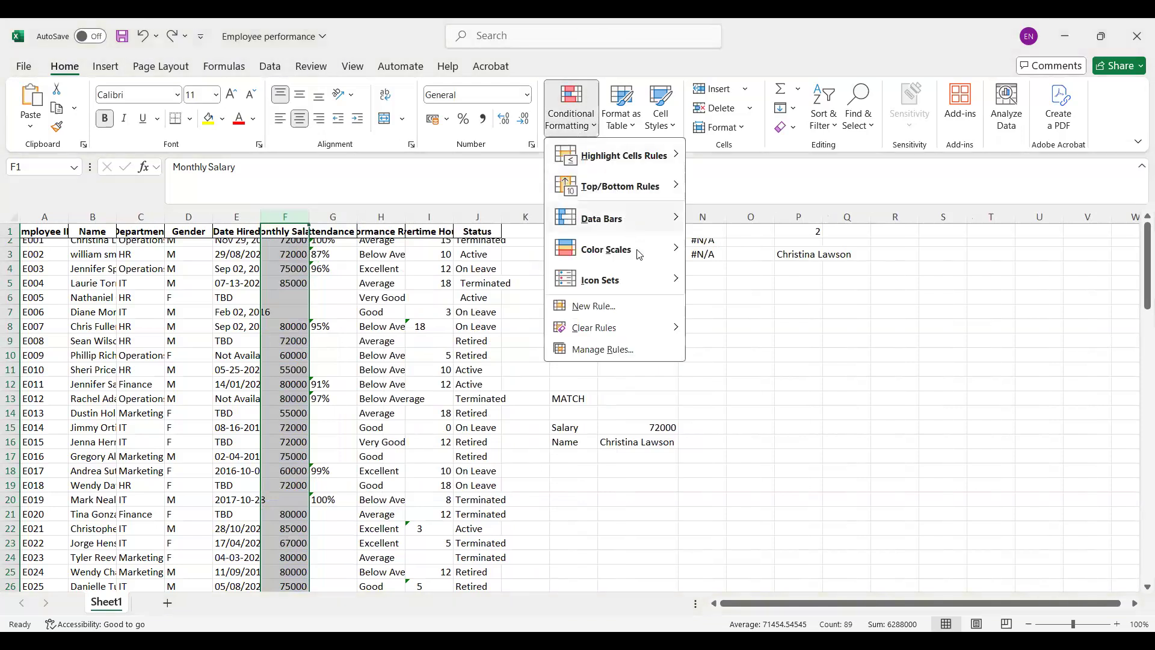
{"action": "mouse_move", "coordinate": [647, 266]}
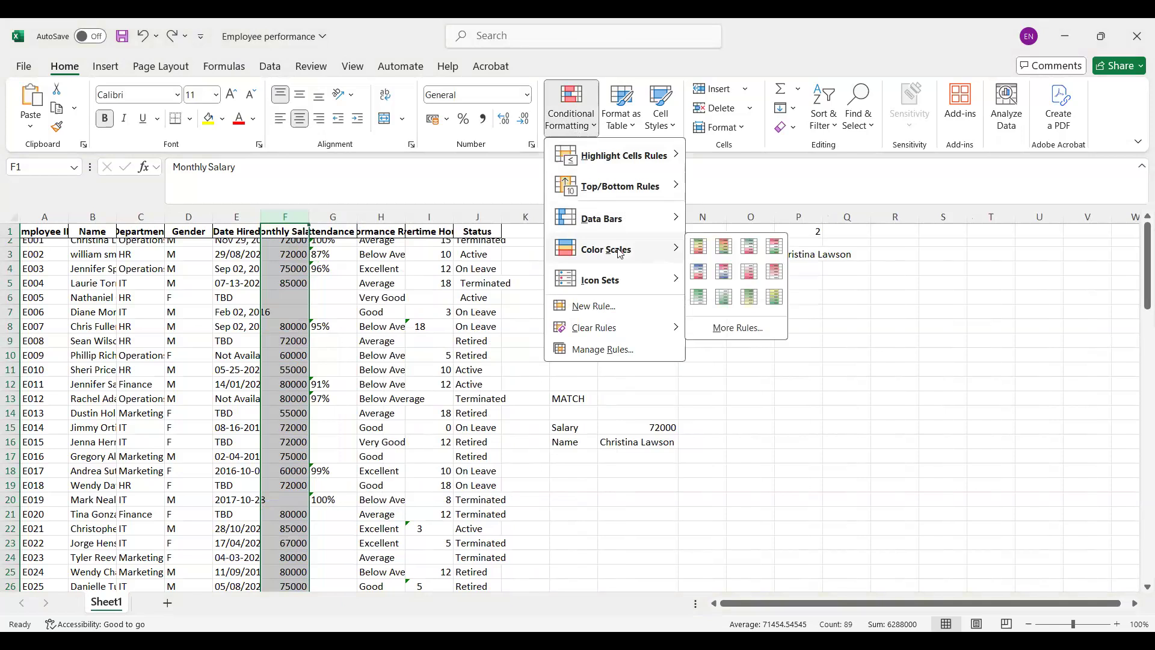
{"action": "left_click", "coordinate": [689, 239]}
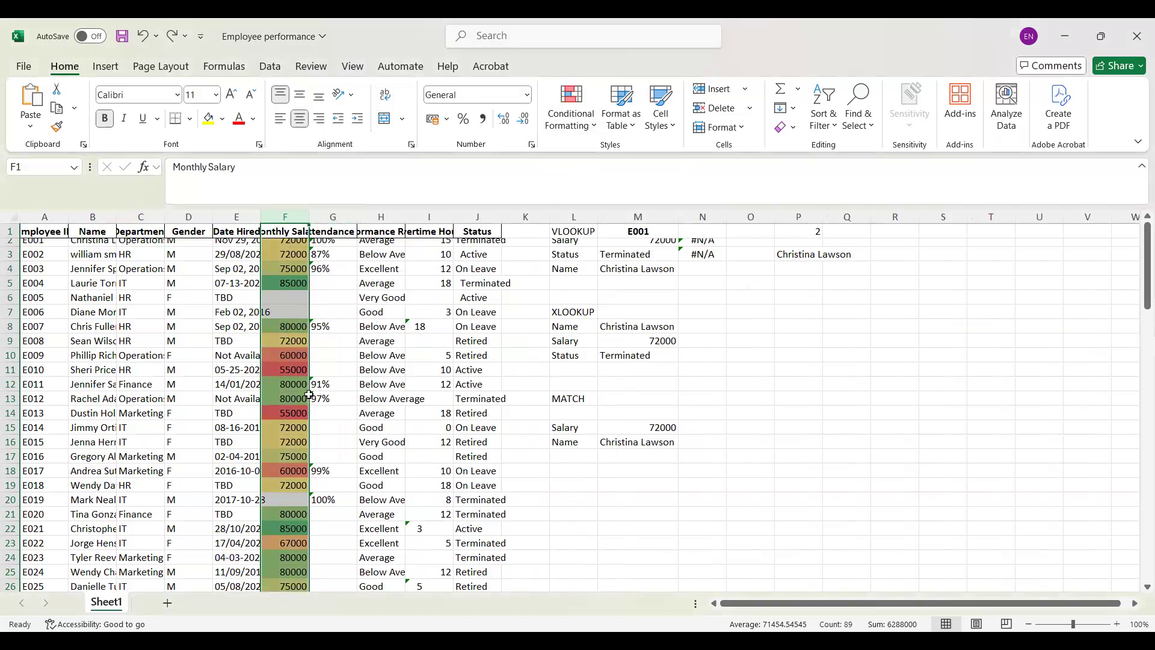
{"action": "double_click", "coordinate": [302, 219]}
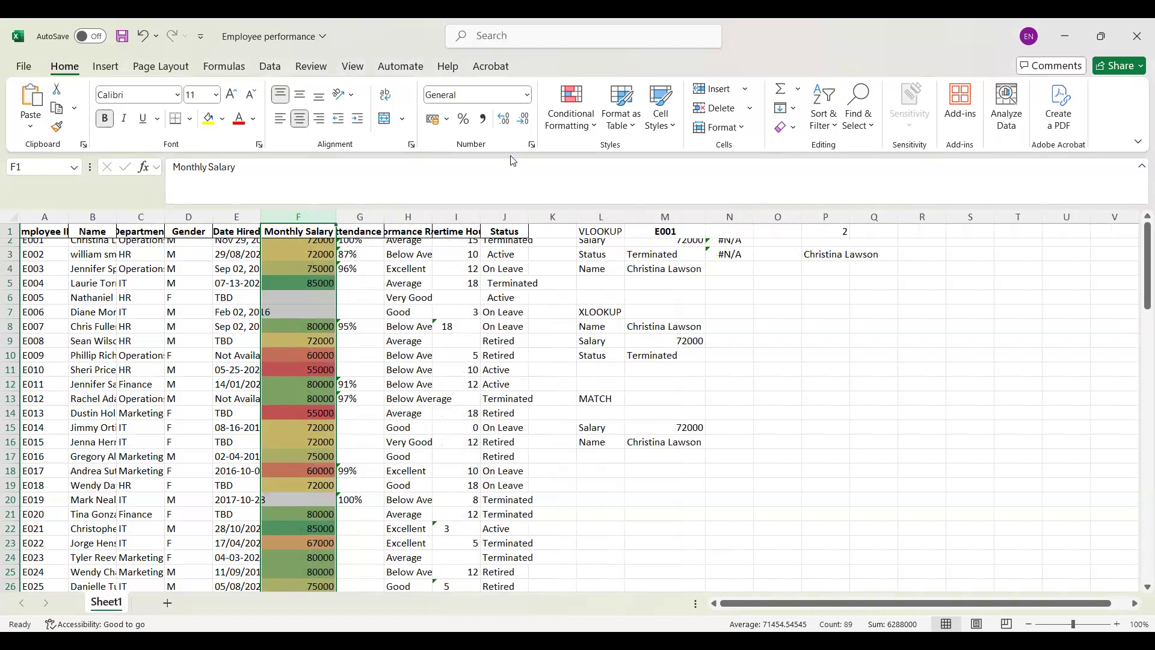
Step: Create a custom 2-Color Scale rule for the Monthly Salary column with dark red for the lowest value and green for the highest
{"action": "left_click", "coordinate": [597, 132]}
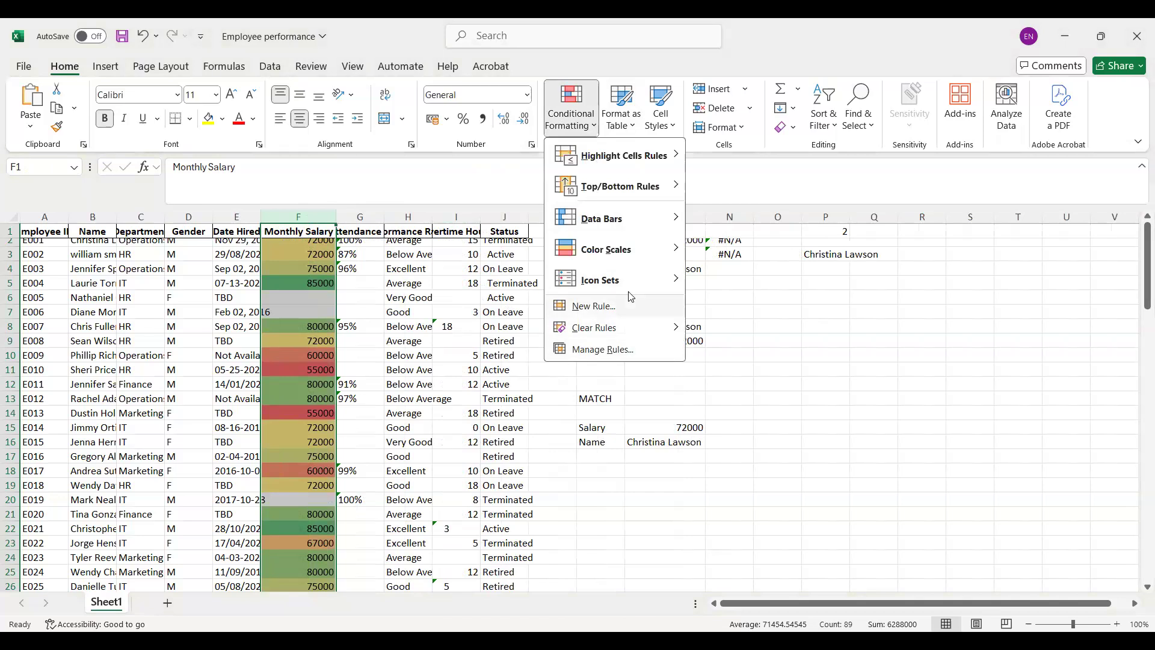
{"action": "mouse_move", "coordinate": [673, 244]}
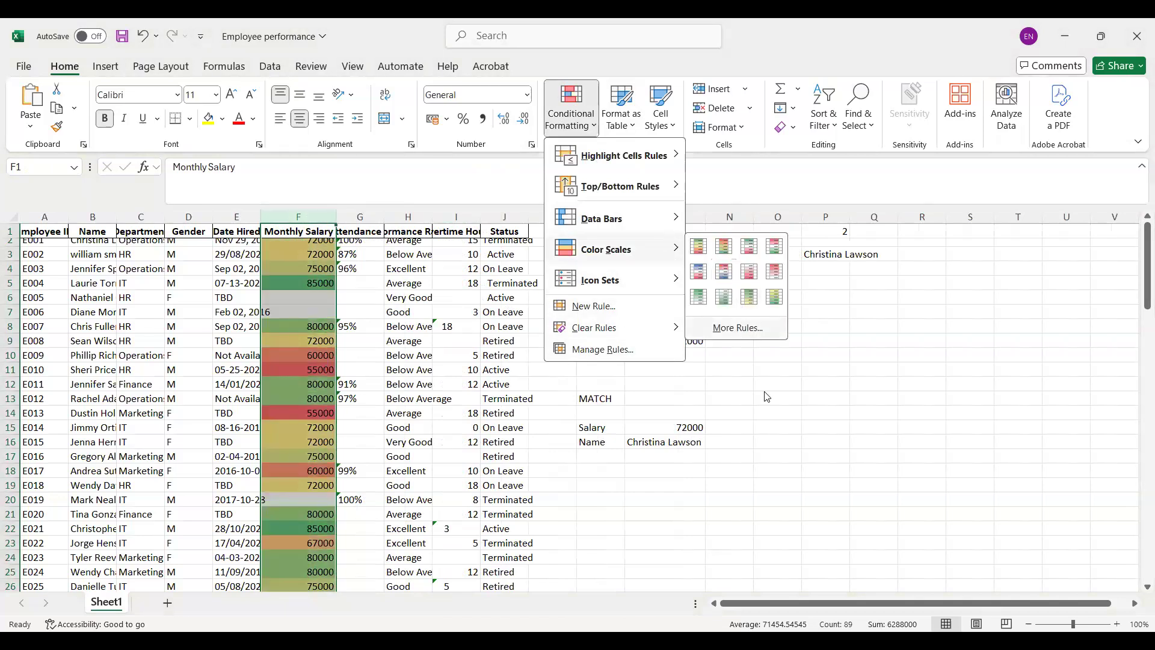
{"action": "left_click", "coordinate": [737, 328]}
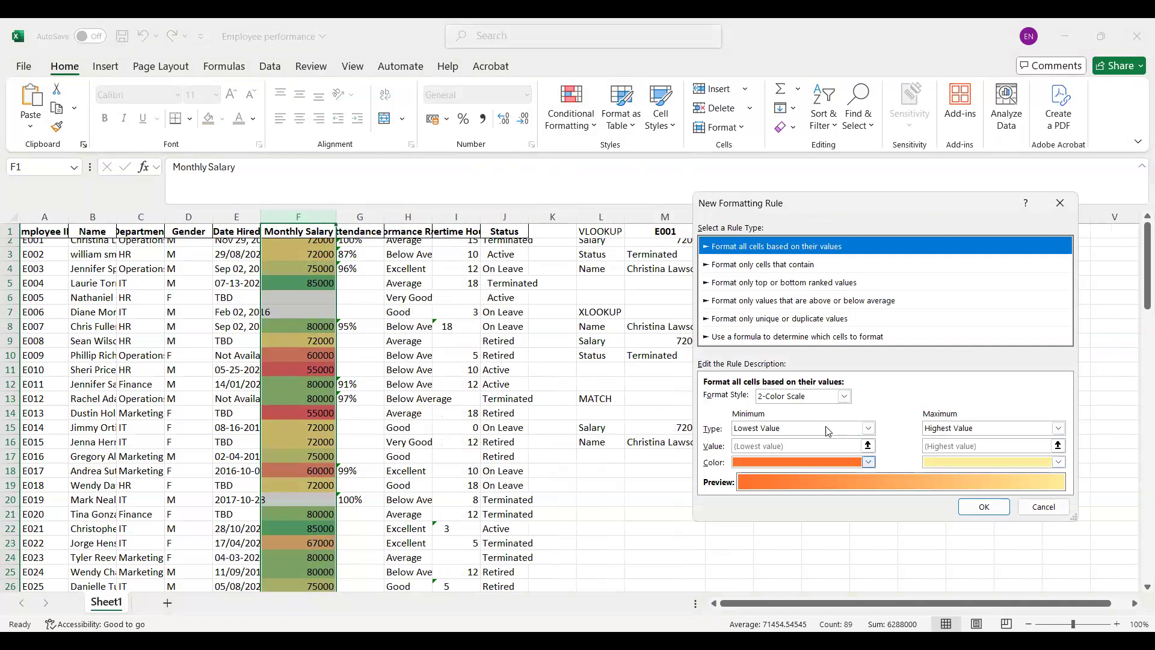
{"action": "left_click", "coordinate": [868, 462]}
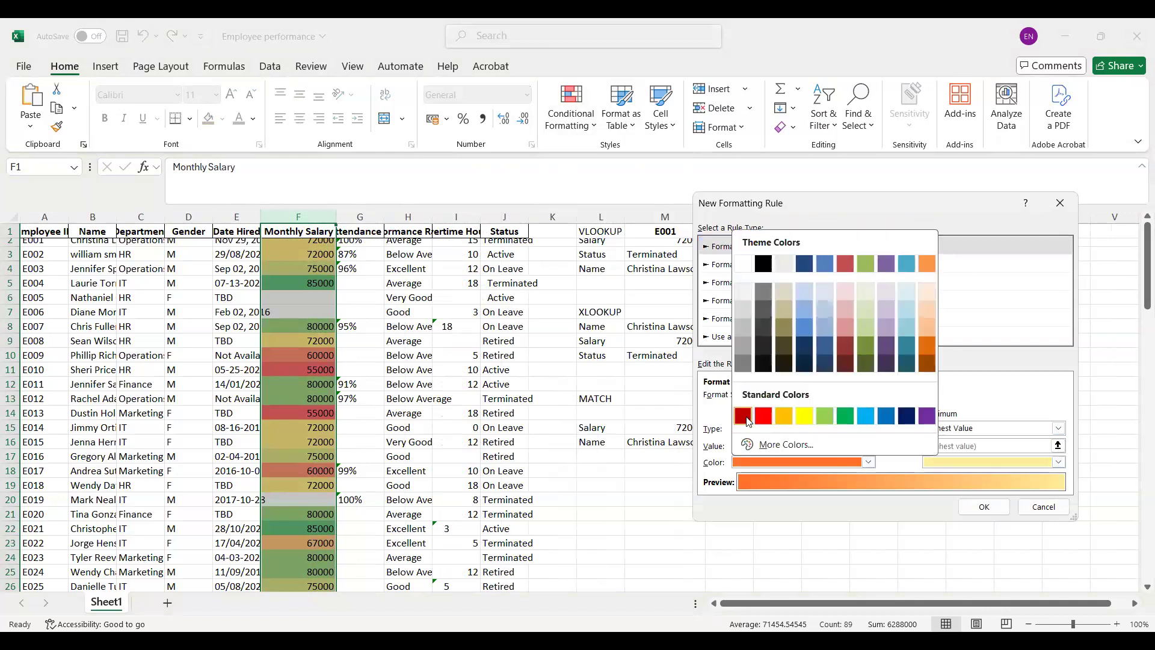
{"action": "left_click", "coordinate": [743, 417]}
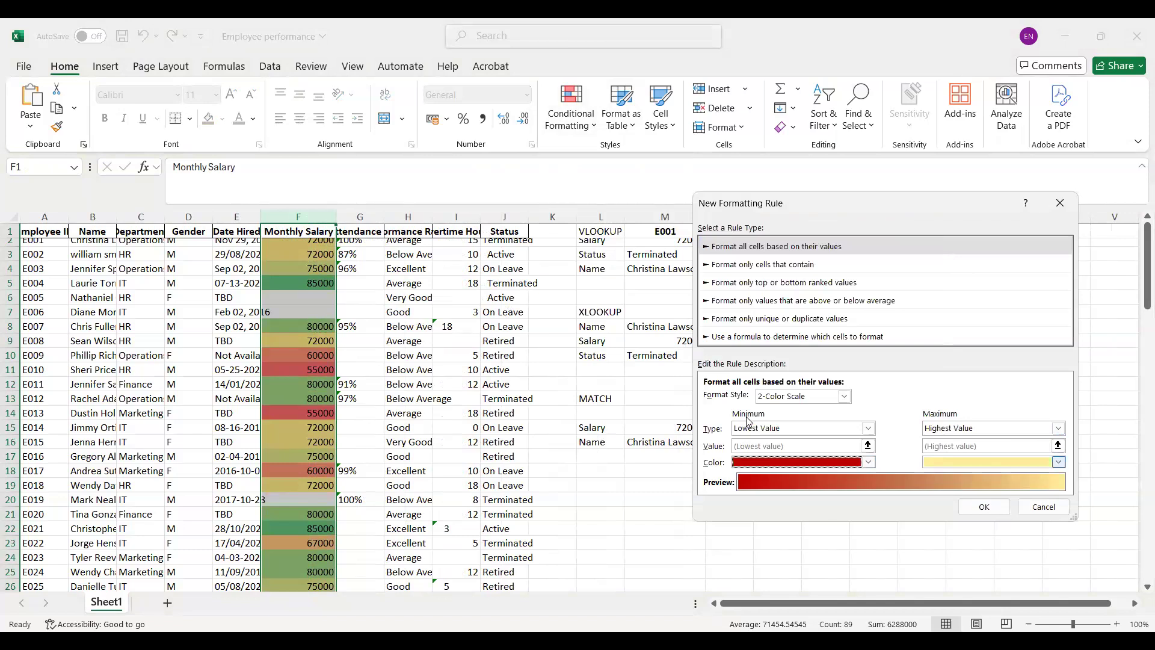
{"action": "left_click", "coordinate": [1058, 462]}
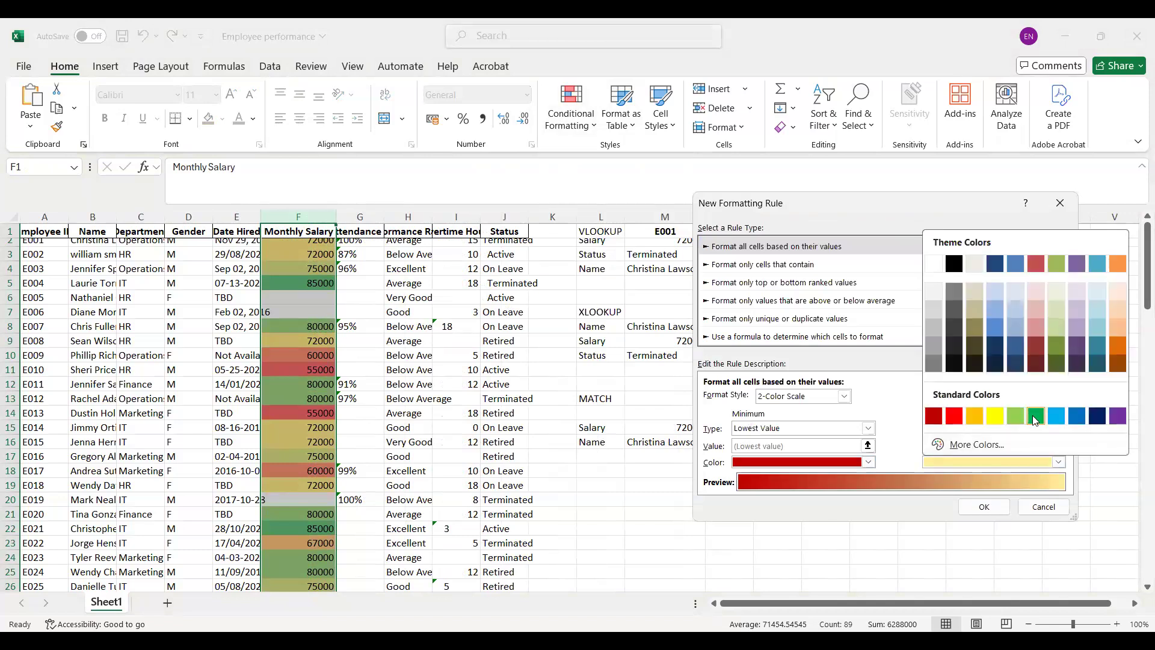
{"action": "left_click", "coordinate": [1034, 417]}
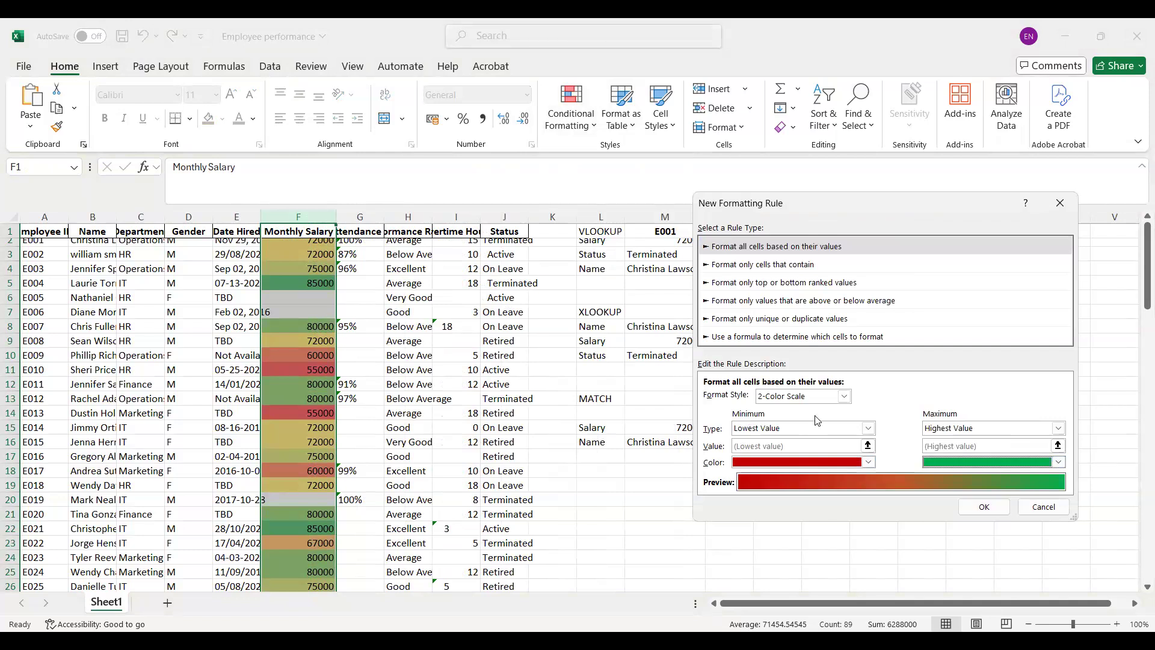
{"action": "left_click", "coordinate": [846, 398]}
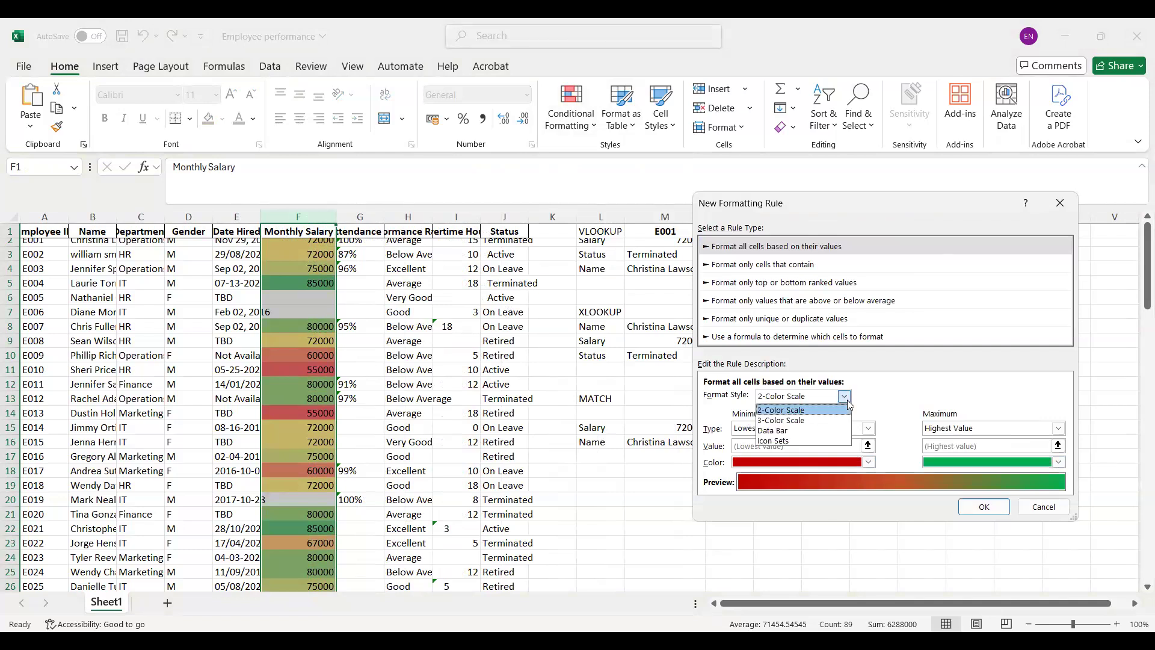
{"action": "left_click", "coordinate": [759, 411]}
{"action": "left_click", "coordinate": [987, 509]}
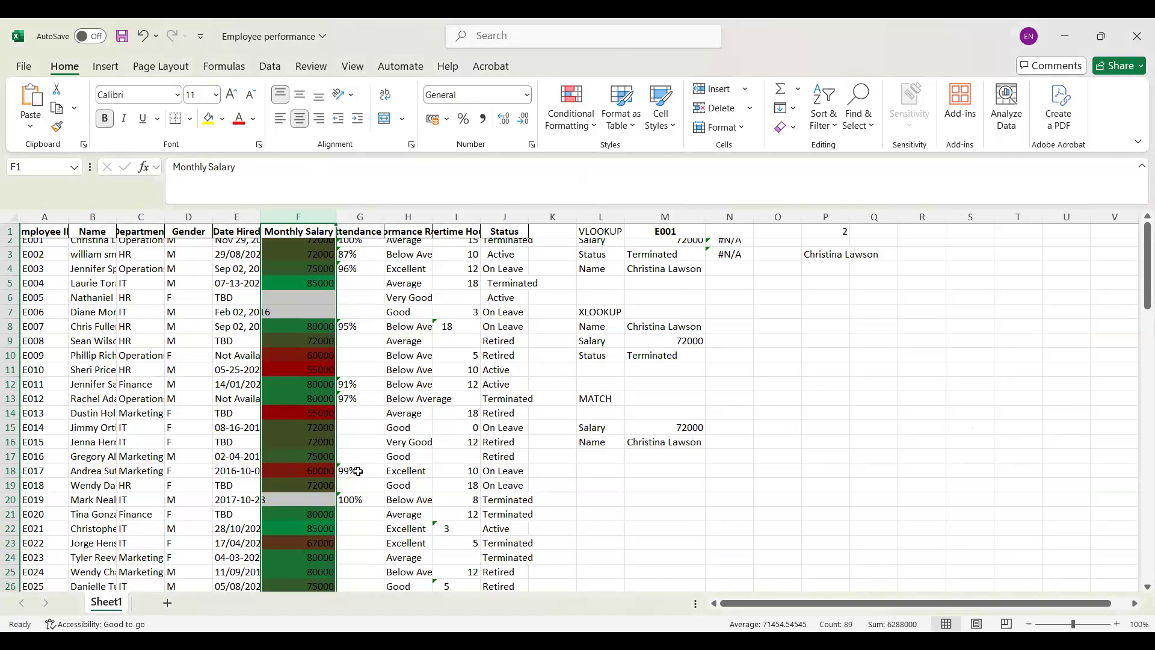
Step: Undo both color scale rules and the width change on the Monthly Salary column
{"action": "key", "text": "ctrl+z"}
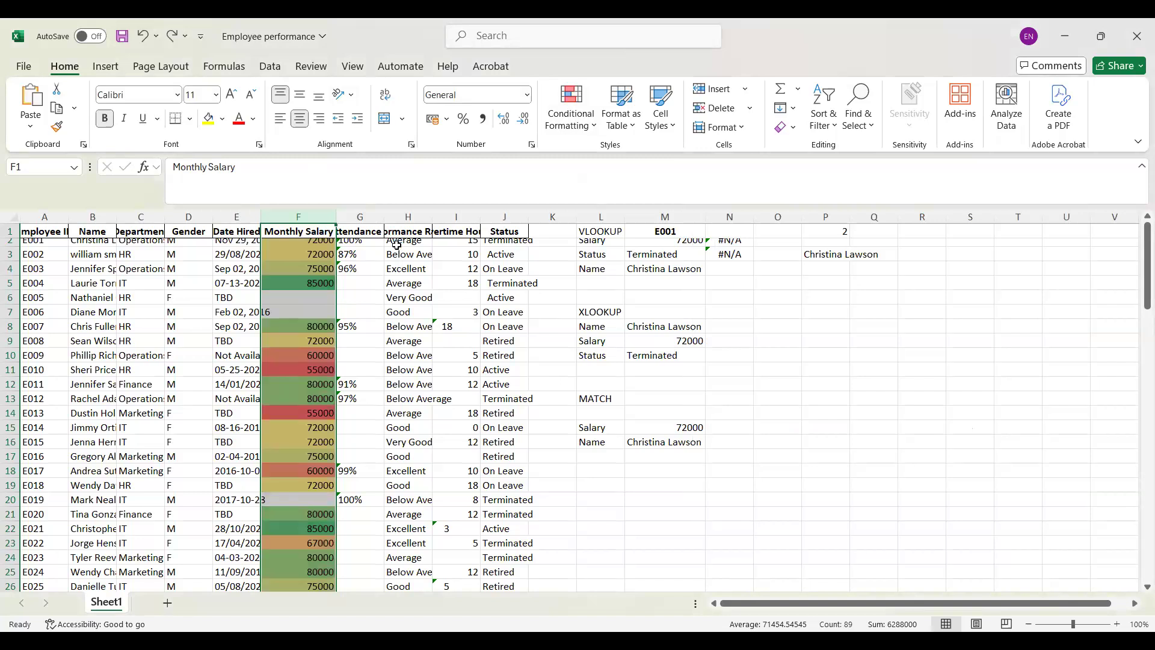
{"action": "key", "text": "ctrl+z"}
{"action": "key", "text": "ctrl+z"}
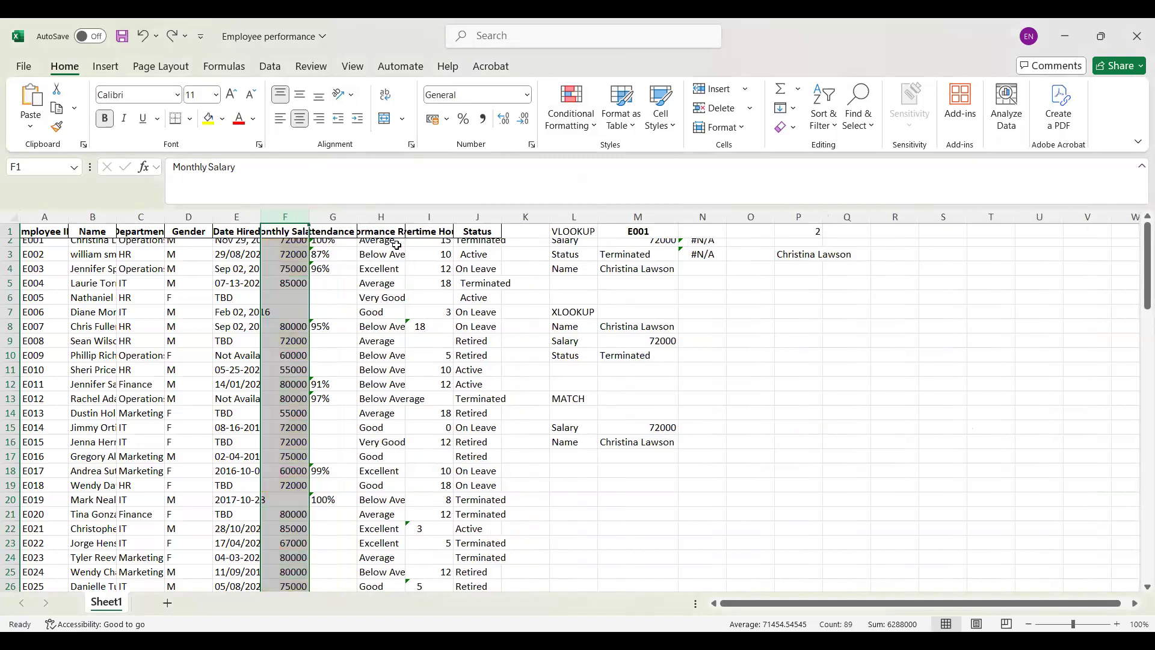
Step: Apply the colored three-arrow directional icon set to the Monthly Salary column
{"action": "left_click", "coordinate": [600, 131]}
{"action": "mouse_move", "coordinate": [626, 254]}
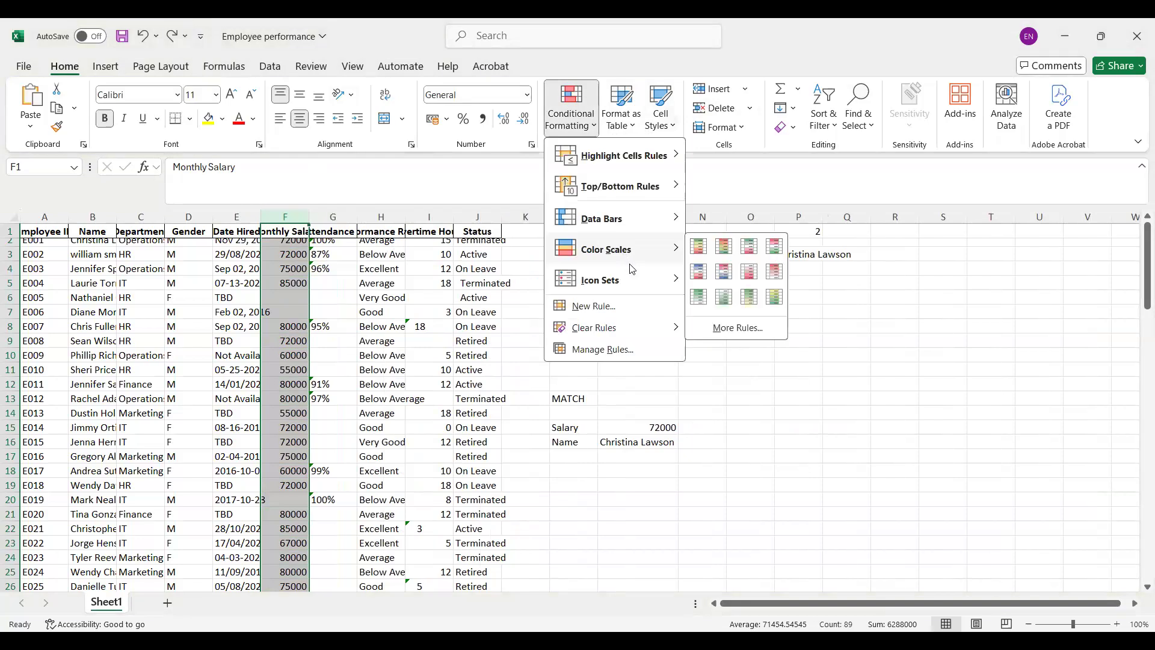
{"action": "mouse_move", "coordinate": [642, 281]}
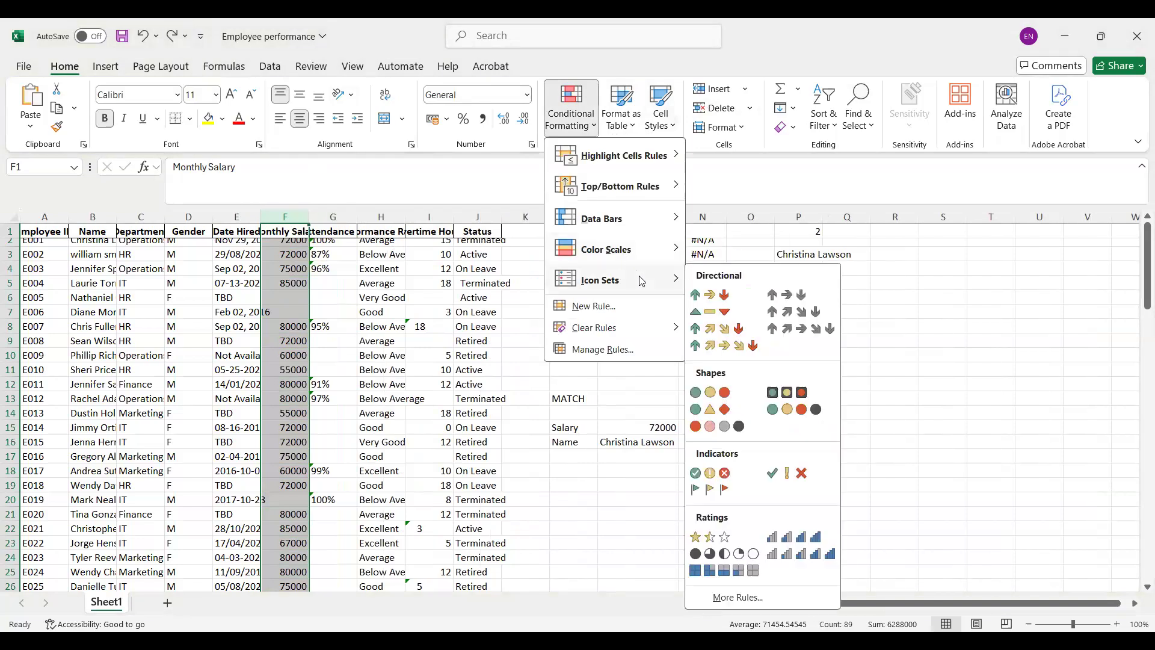
{"action": "left_click", "coordinate": [720, 296]}
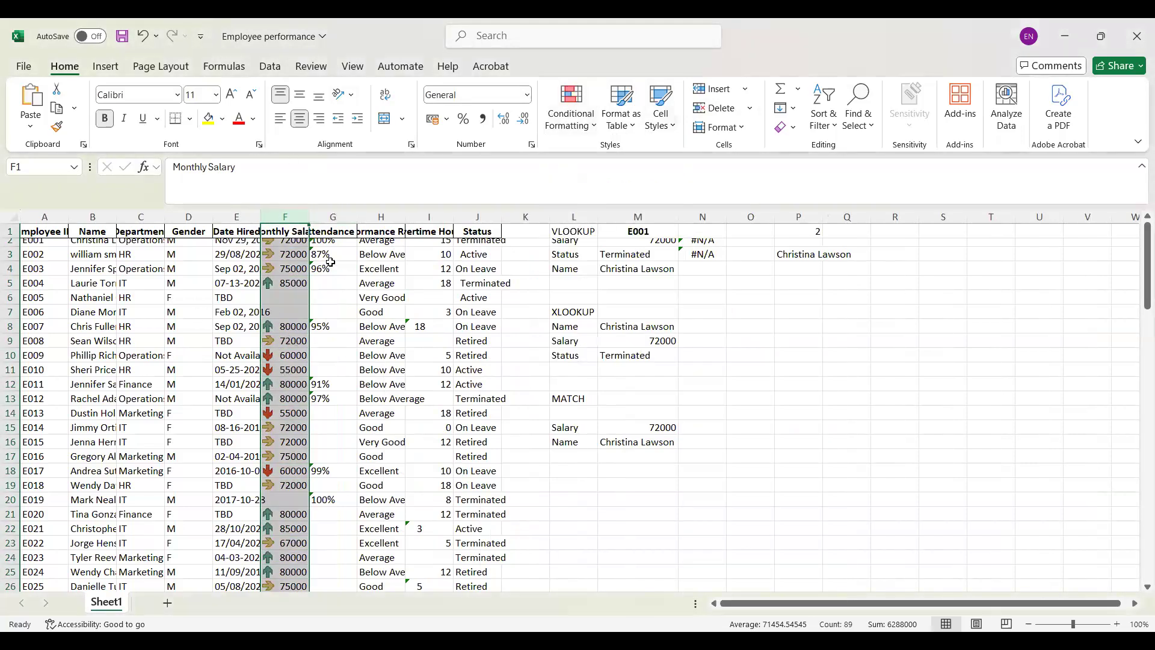
Step: Start a custom icon set rule for the Monthly Salary column and look through the threshold type options, keeping Percent
{"action": "left_click", "coordinate": [596, 123]}
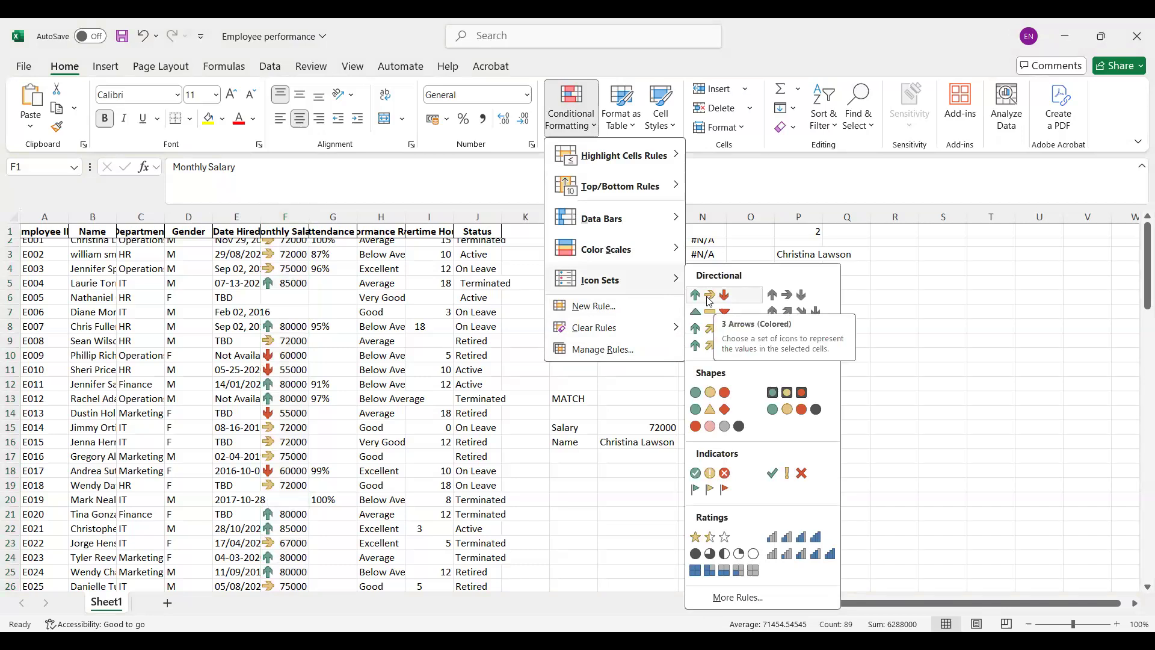
{"action": "left_click", "coordinate": [722, 599]}
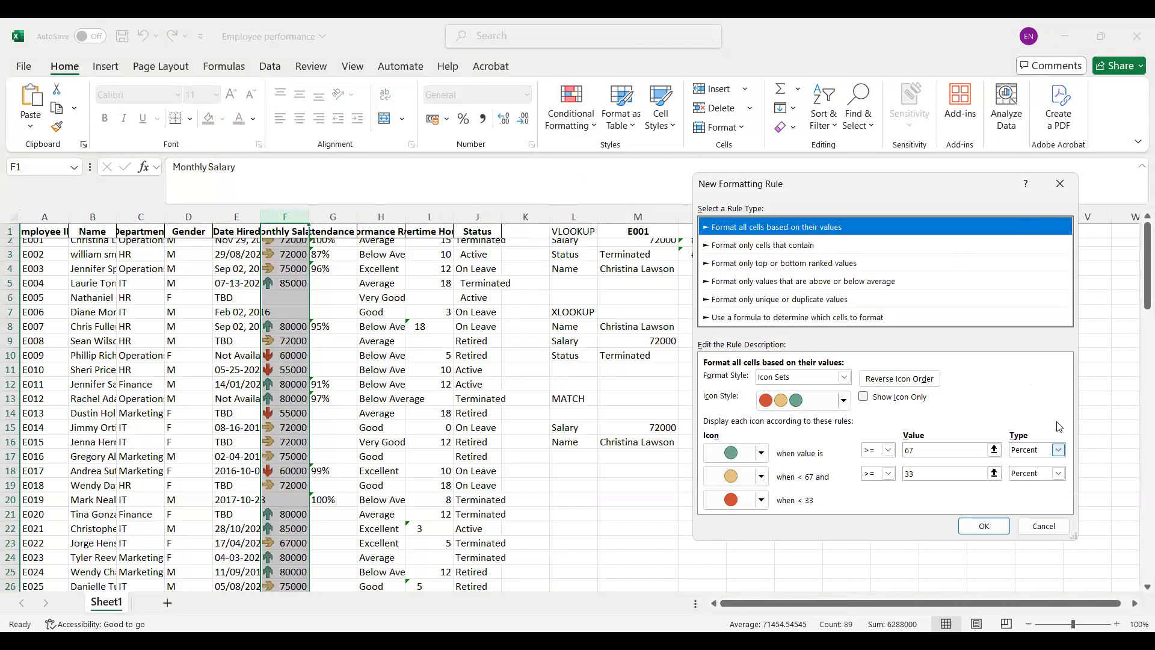
{"action": "left_click", "coordinate": [1058, 449]}
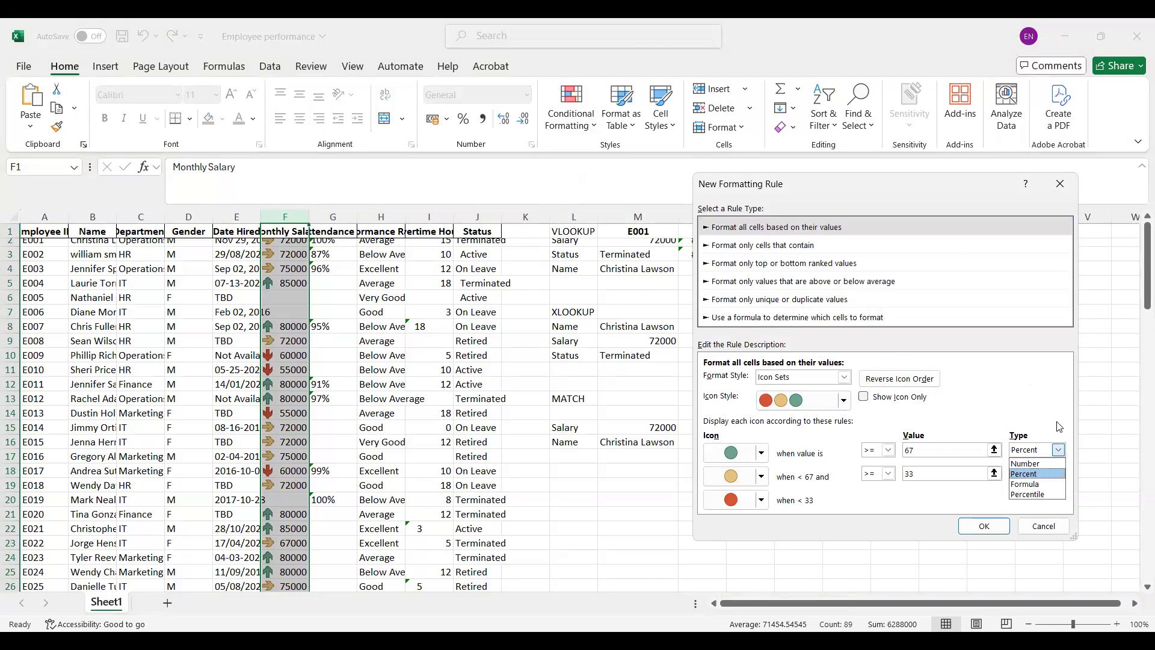
{"action": "key", "text": "Up"}
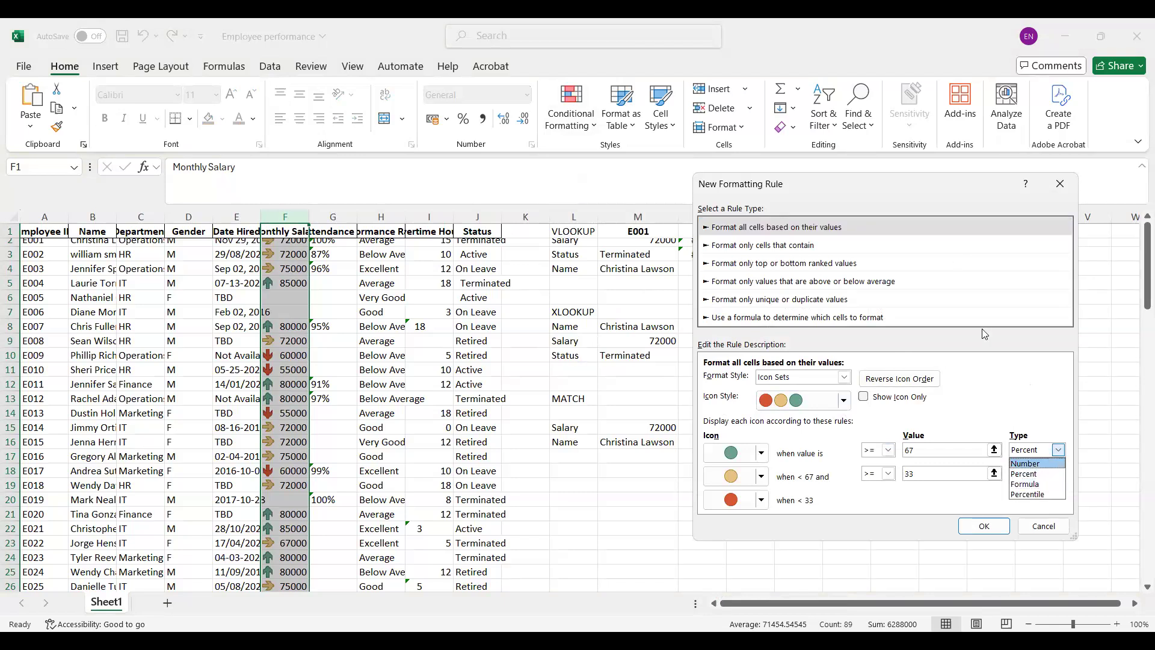
{"action": "key", "text": "Down"}
{"action": "key", "text": "Down"}
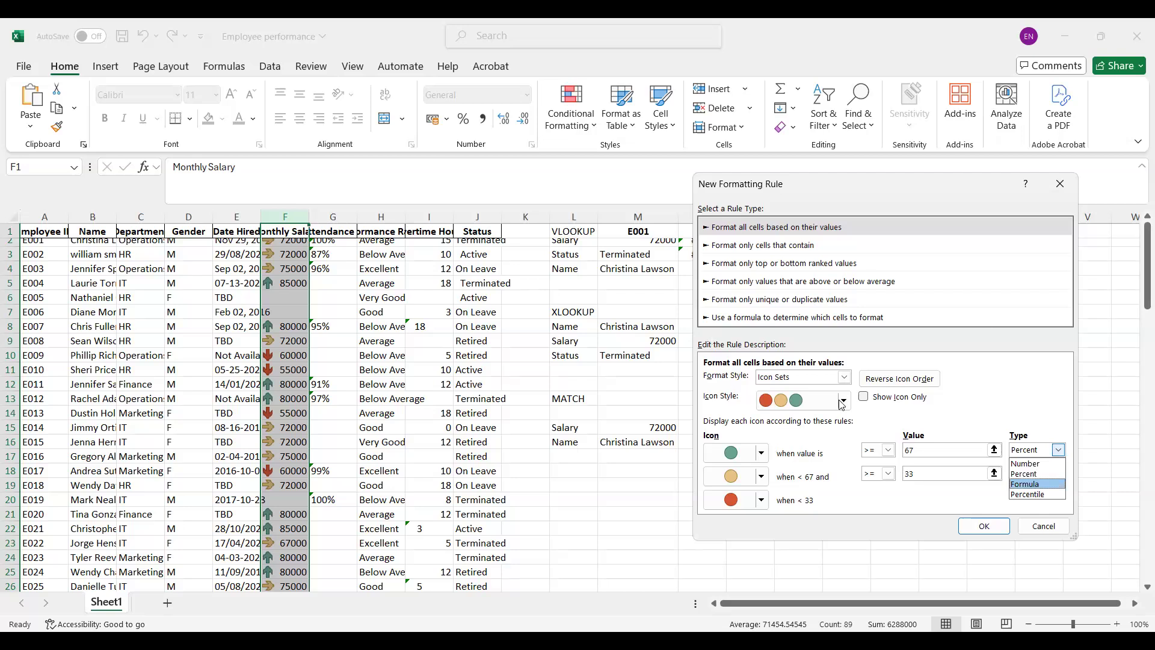
{"action": "key", "text": "Escape"}
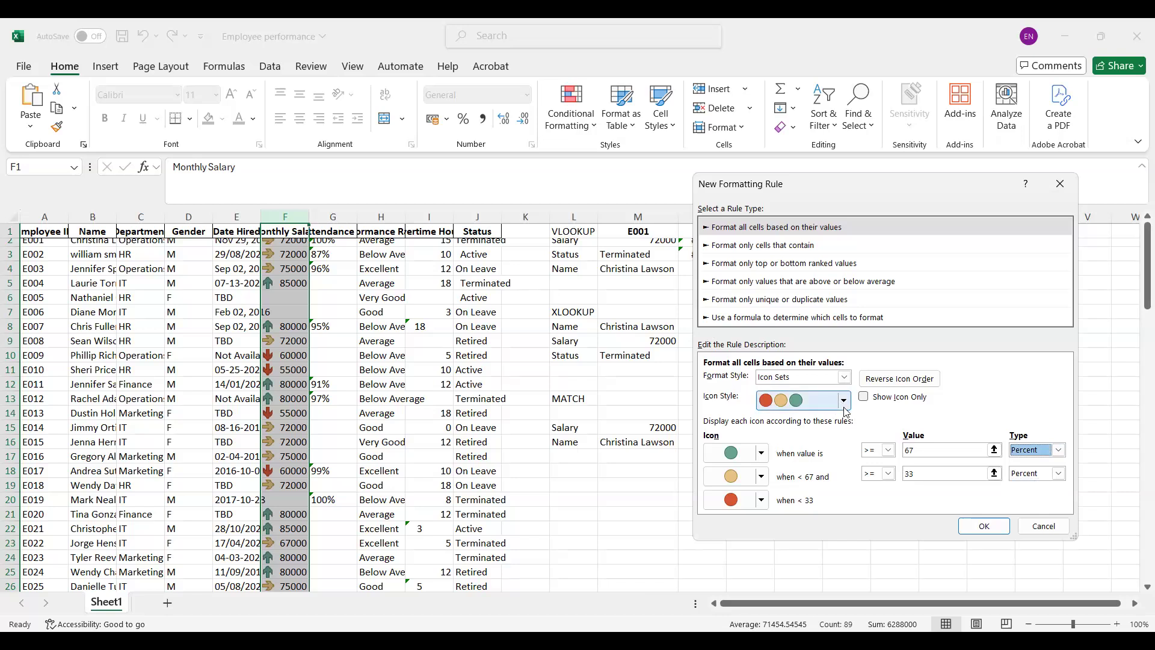
Step: Set the rule's icon style to the circled cross, exclamation and check symbols, show icons only, and apply it
{"action": "left_click", "coordinate": [844, 406]}
{"action": "left_click", "coordinate": [844, 403]}
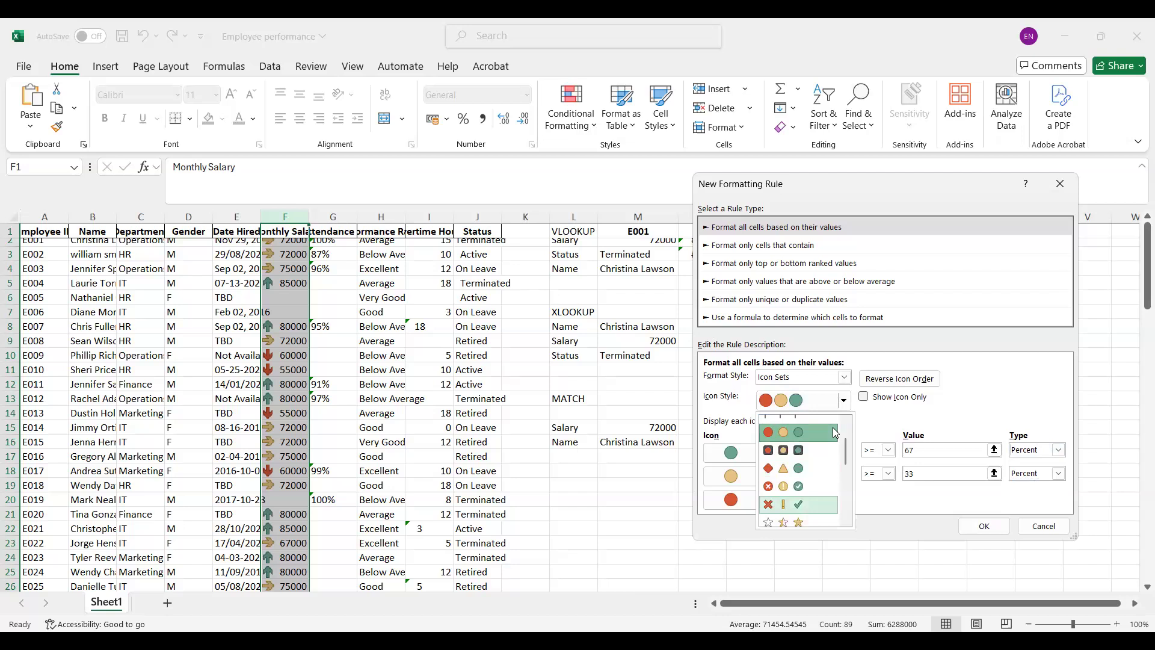
{"action": "left_click", "coordinate": [835, 432]}
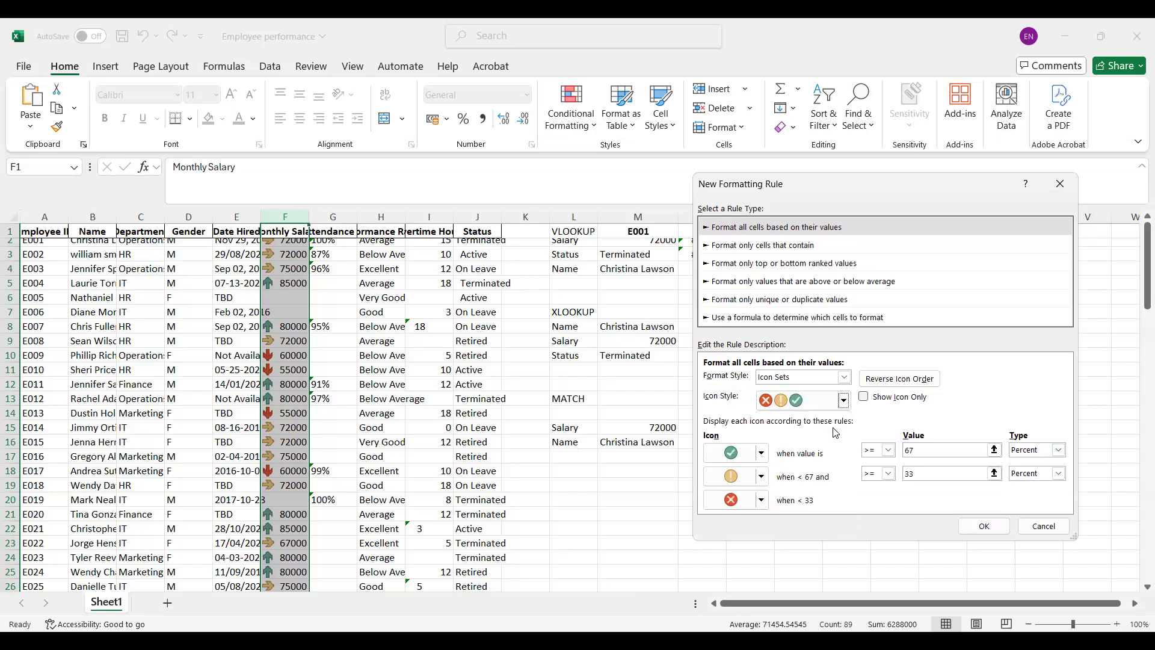
{"action": "left_click", "coordinate": [865, 397]}
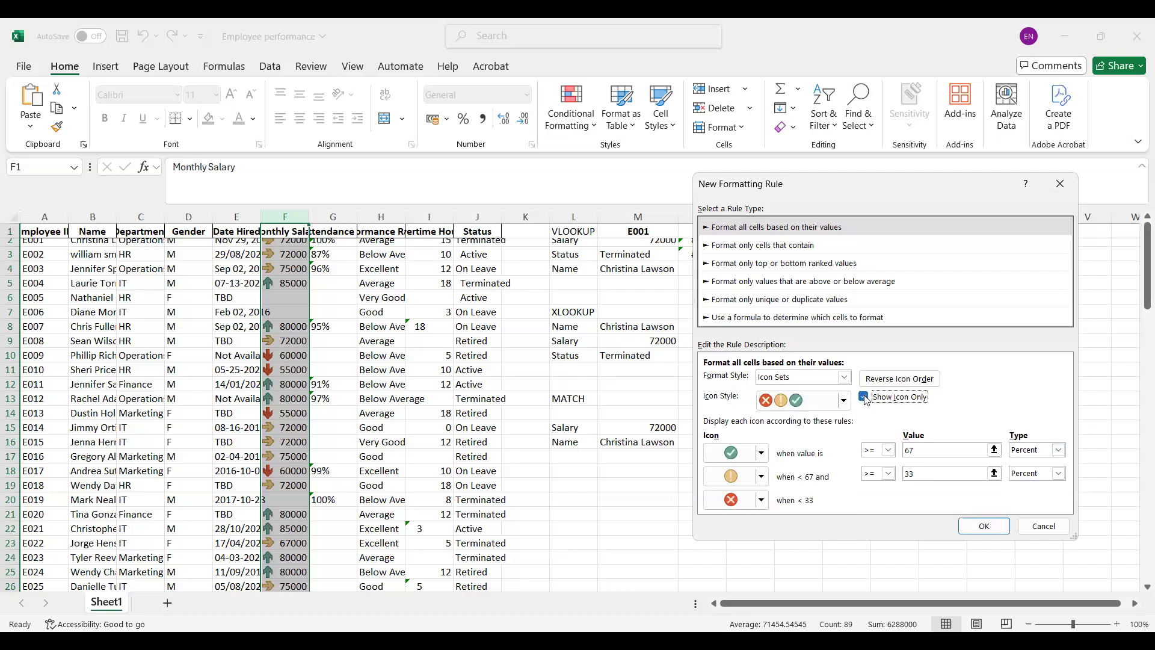
{"action": "left_click", "coordinate": [981, 532]}
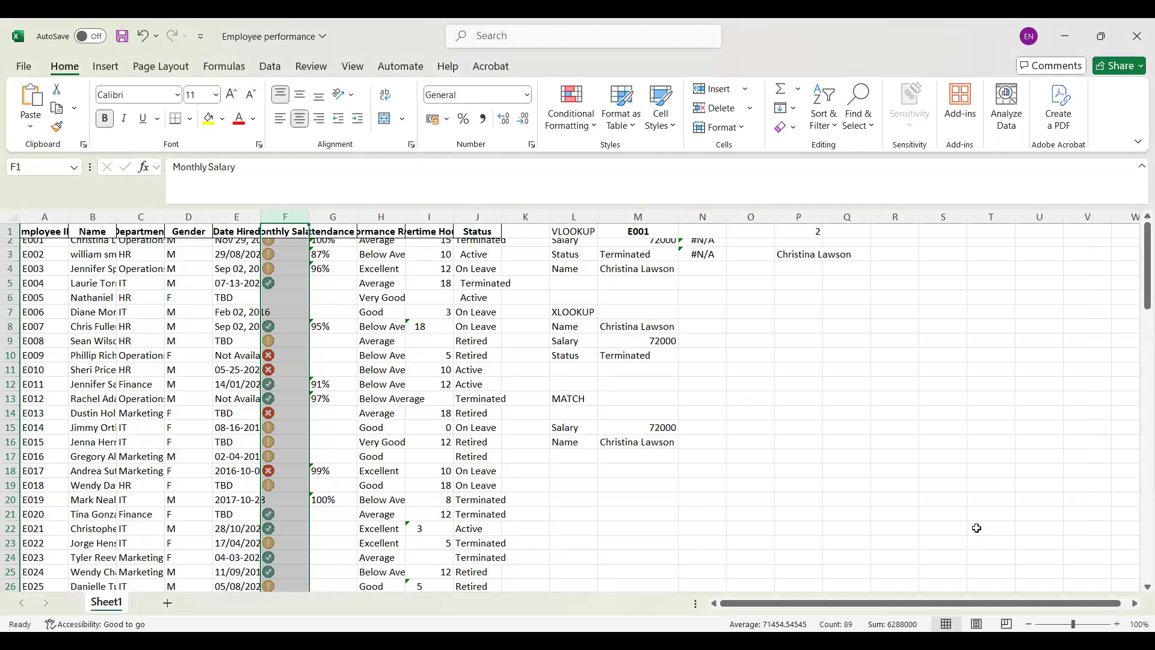
Step: Undo both icon set rules on the Monthly Salary column and apply the three-star rating icon set instead
{"action": "key", "text": "ctrl+z"}
{"action": "key", "text": "ctrl+z"}
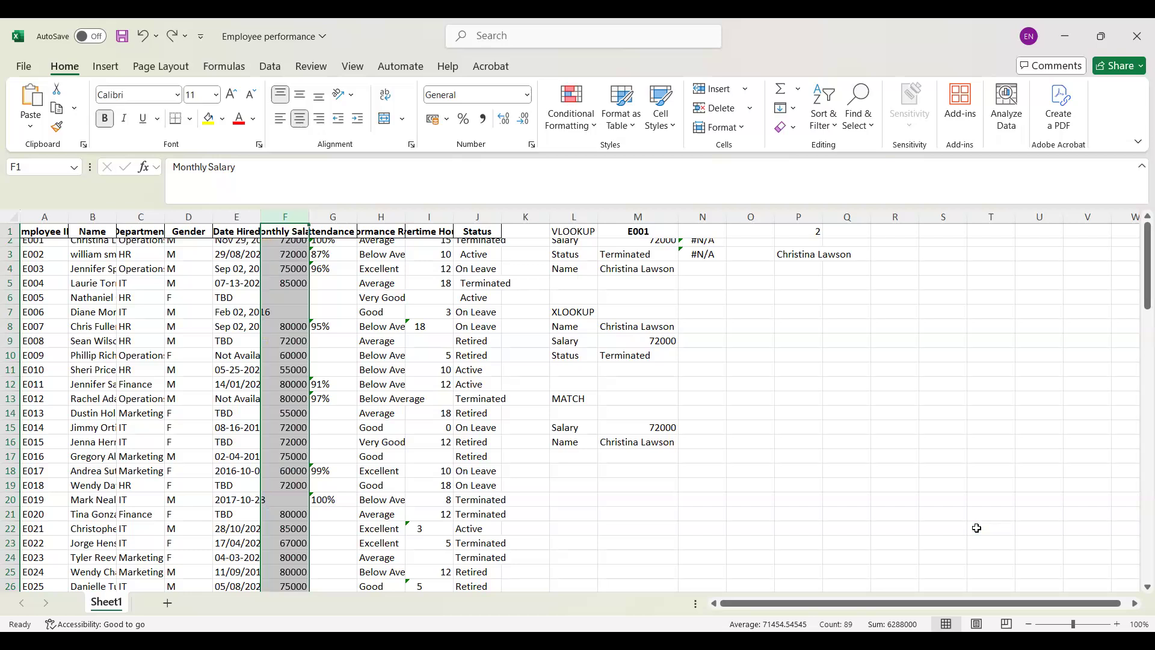
{"action": "left_click", "coordinate": [598, 124]}
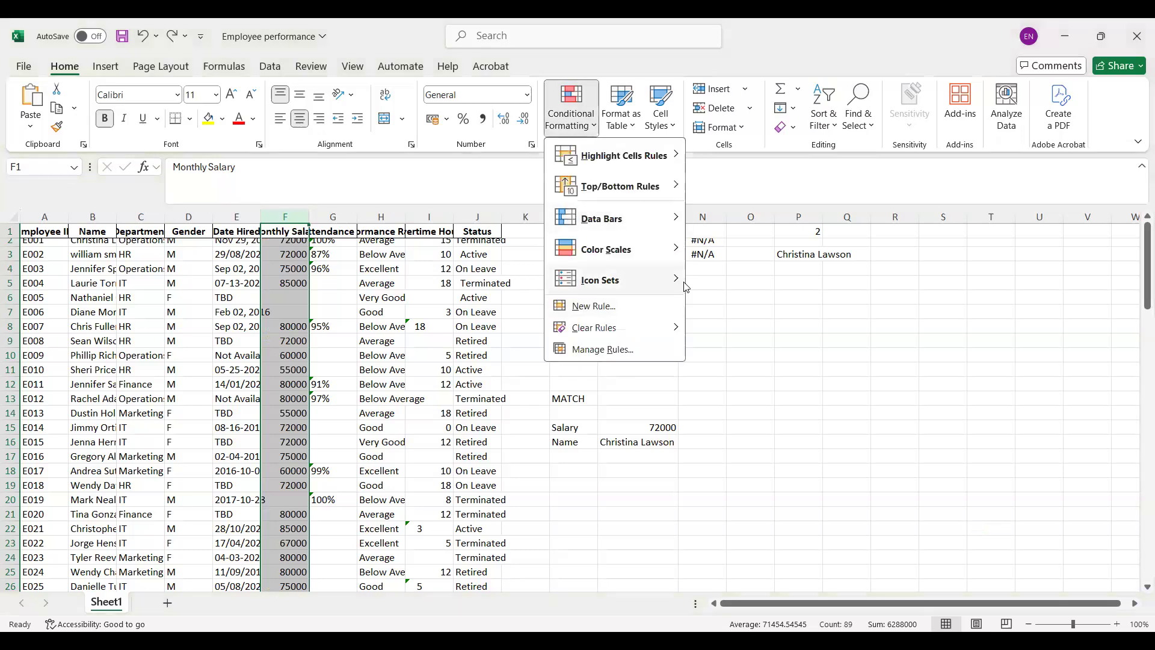
{"action": "mouse_move", "coordinate": [687, 287]}
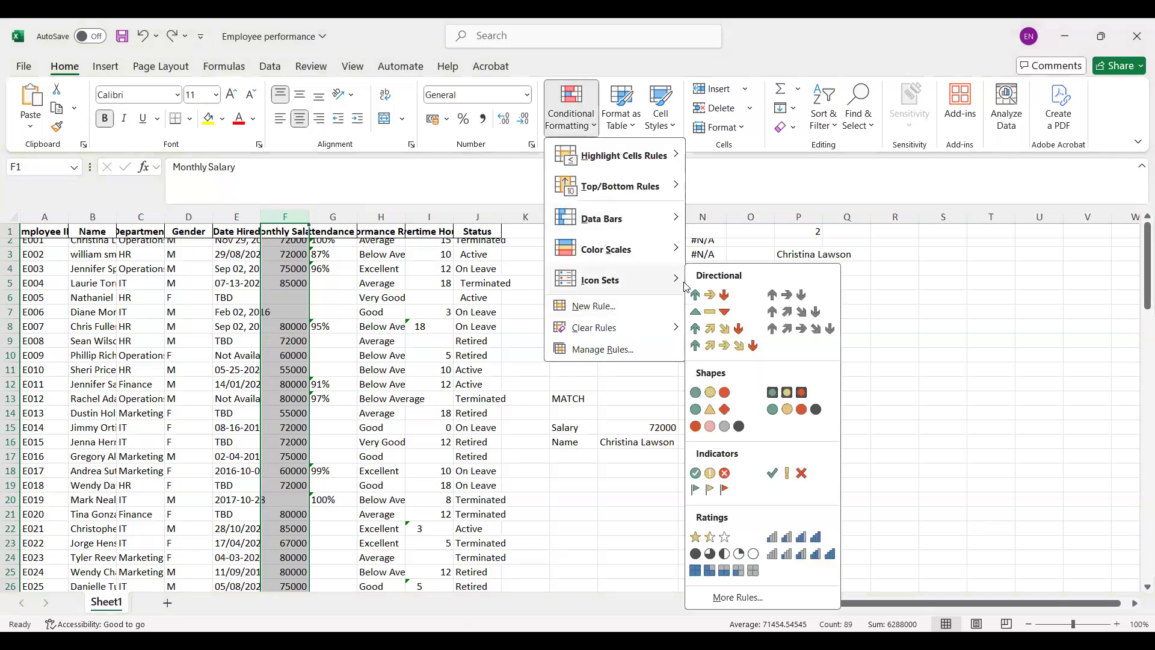
{"action": "left_click", "coordinate": [703, 535]}
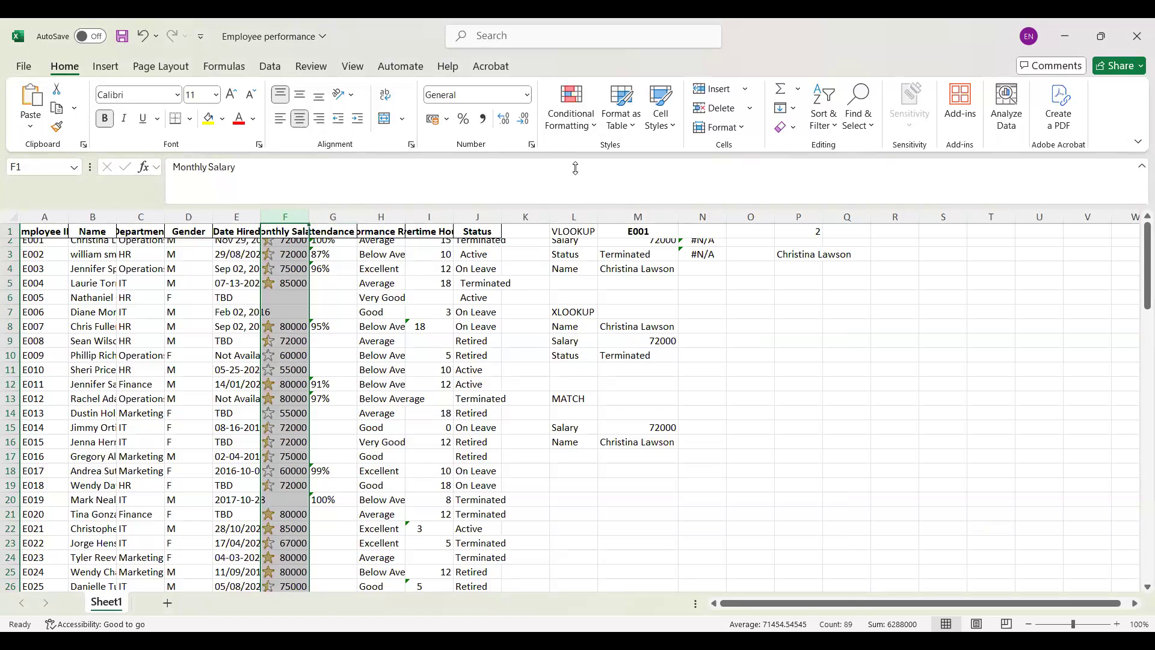
Step: Add a custom icon set rule to the Monthly Salary column with red, yellow and green circles showing icons only
{"action": "left_click", "coordinate": [591, 132]}
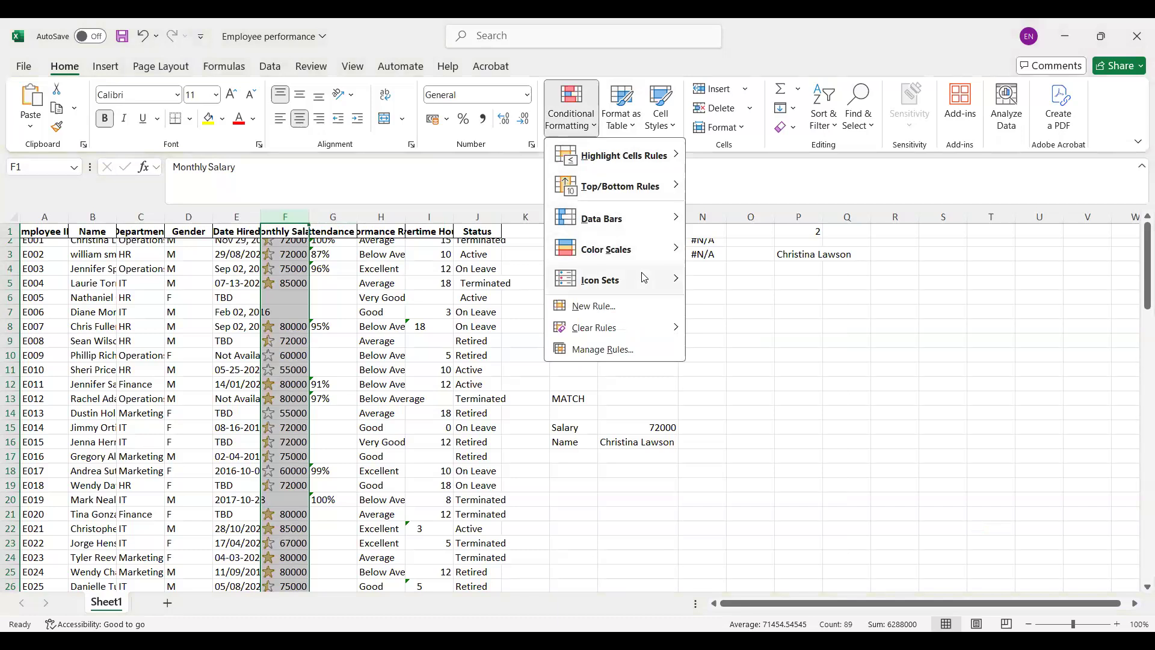
{"action": "mouse_move", "coordinate": [643, 277]}
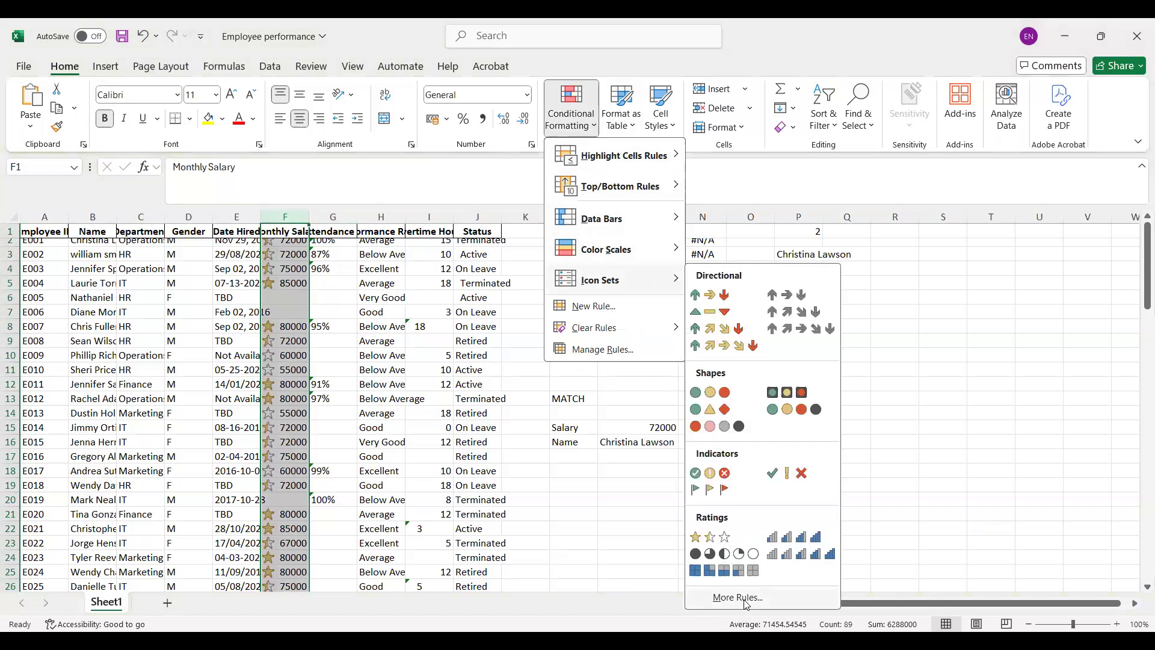
{"action": "left_click", "coordinate": [746, 597]}
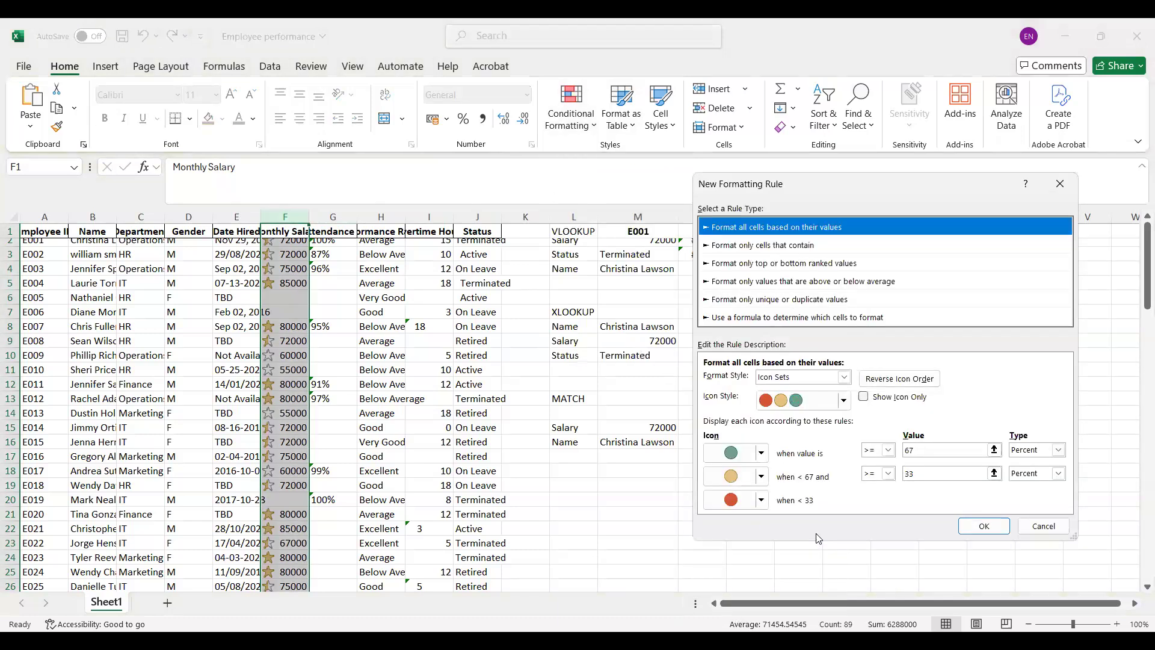
{"action": "left_click", "coordinate": [864, 397]}
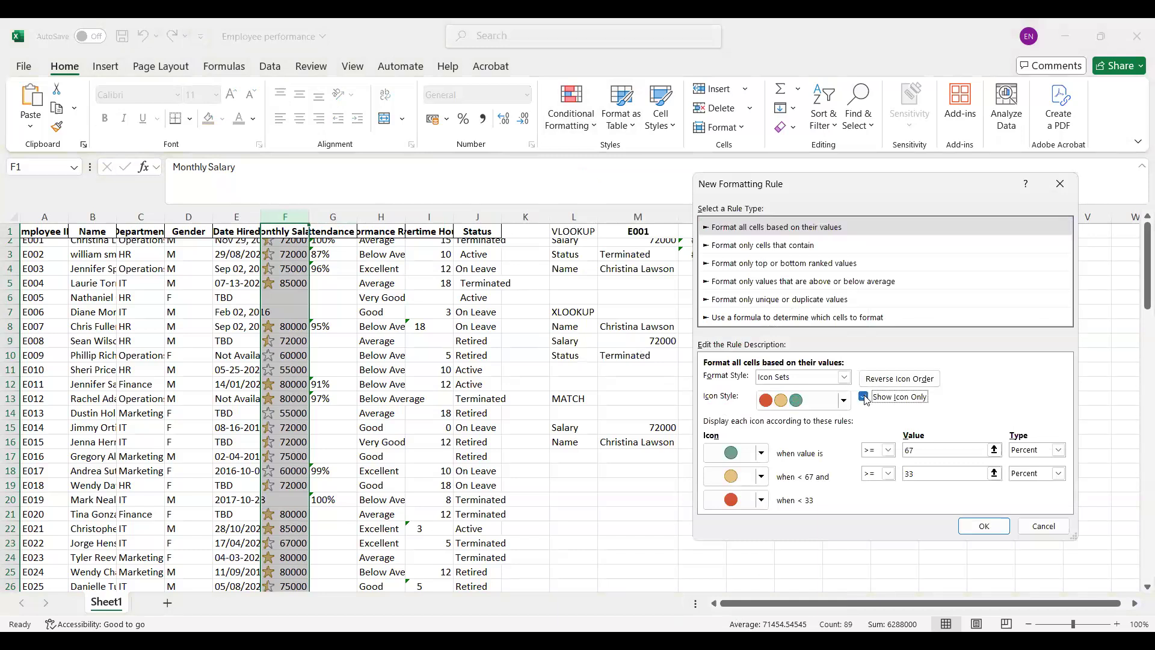
{"action": "left_click", "coordinate": [984, 528]}
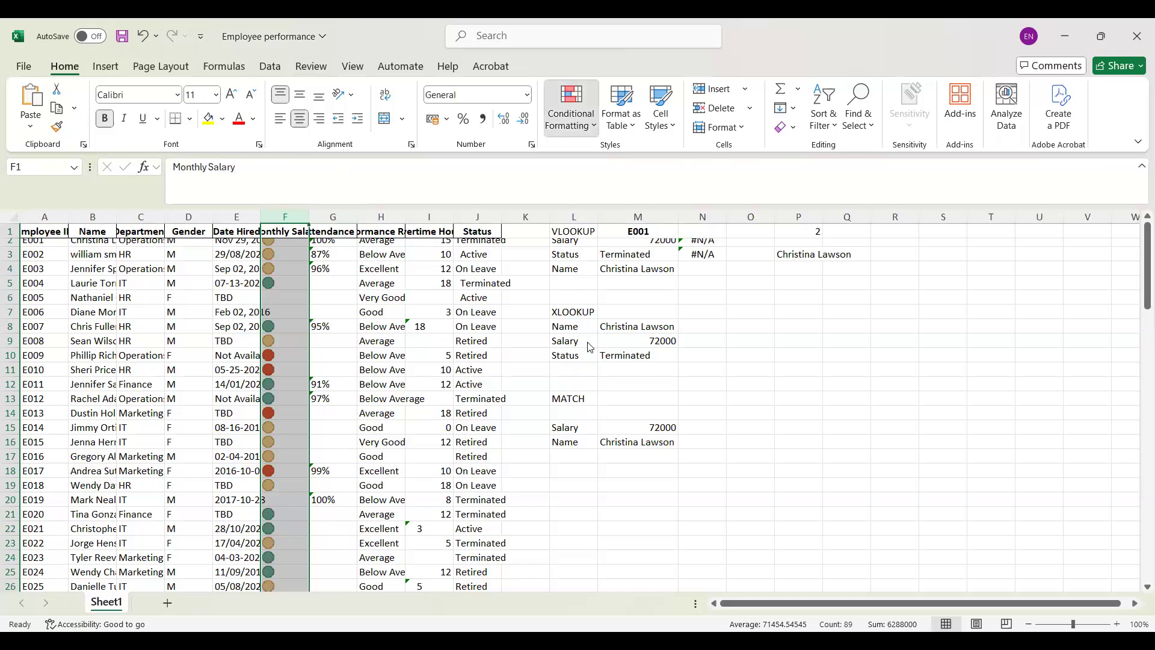
Step: Clear the conditional formatting rules from the entire sheet
{"action": "left_click", "coordinate": [592, 119]}
{"action": "mouse_move", "coordinate": [678, 329]}
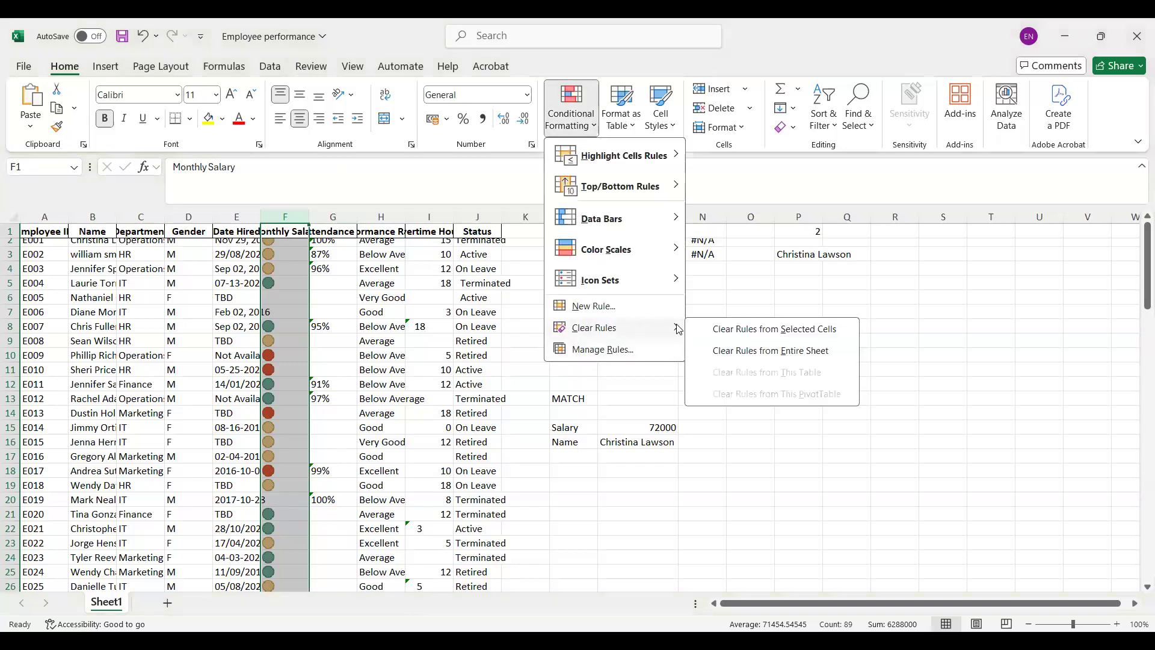
{"action": "left_click", "coordinate": [794, 350]}
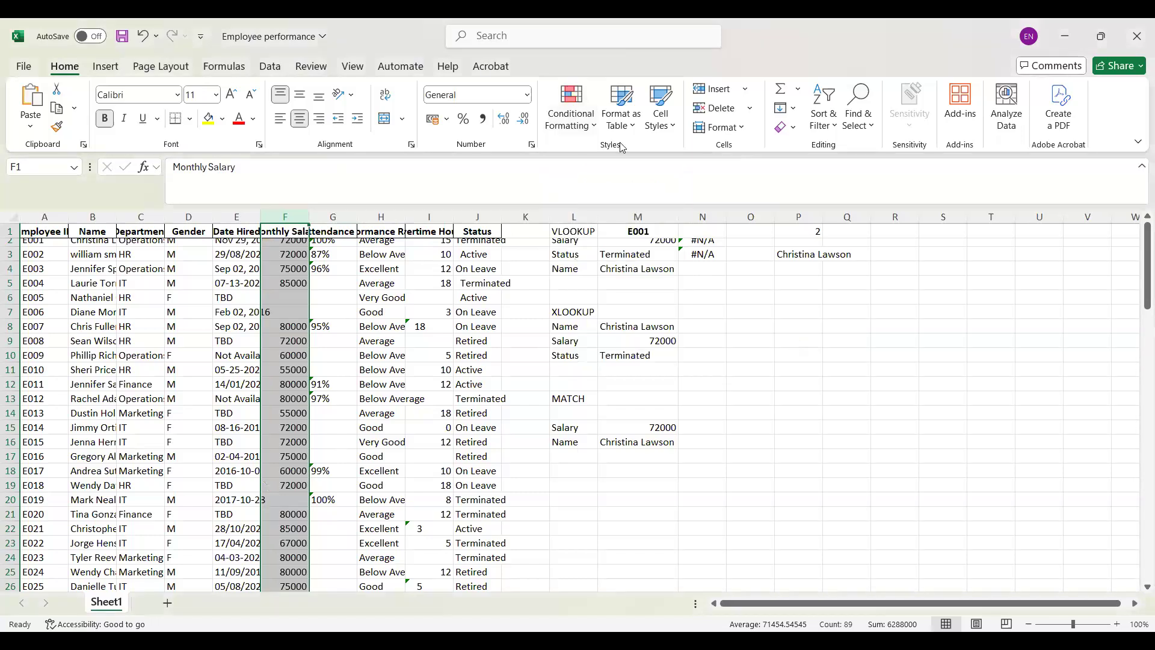
{"action": "left_click", "coordinate": [598, 130]}
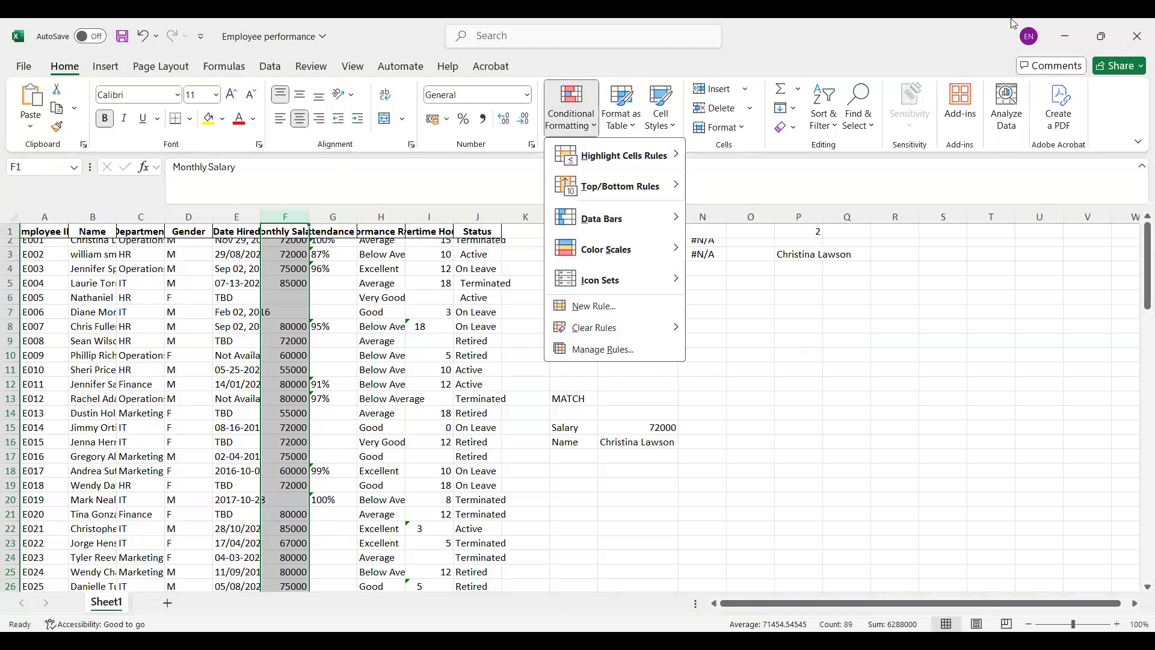
{"action": "left_click", "coordinate": [802, 374]}
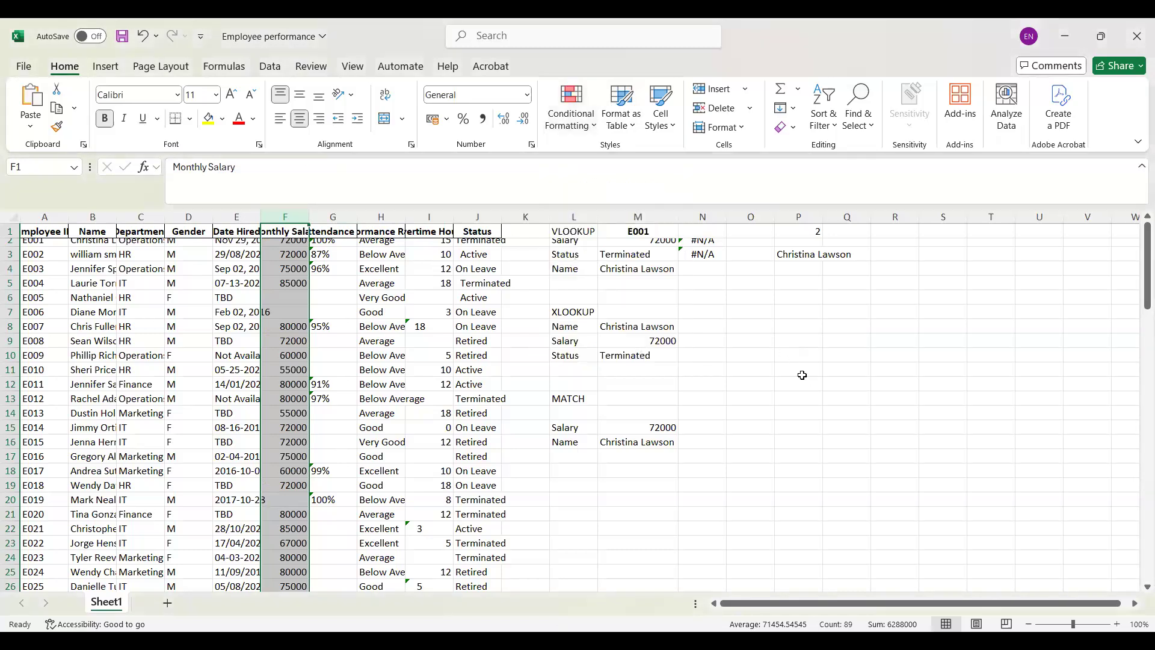